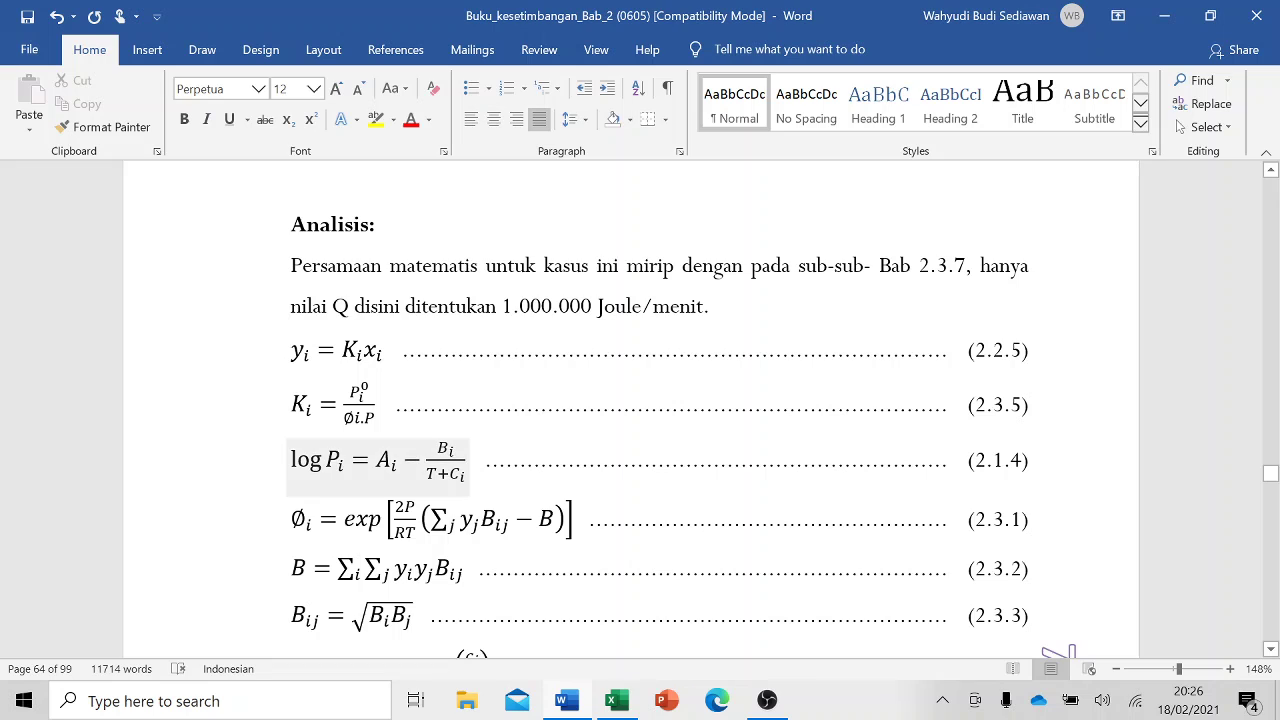
- Copy the Pi⁰ term from equation (2.3.5) and paste it over Pi in equation (2.1.4), keeping source formatting
key(Down)
key(Down)
click(335, 404)
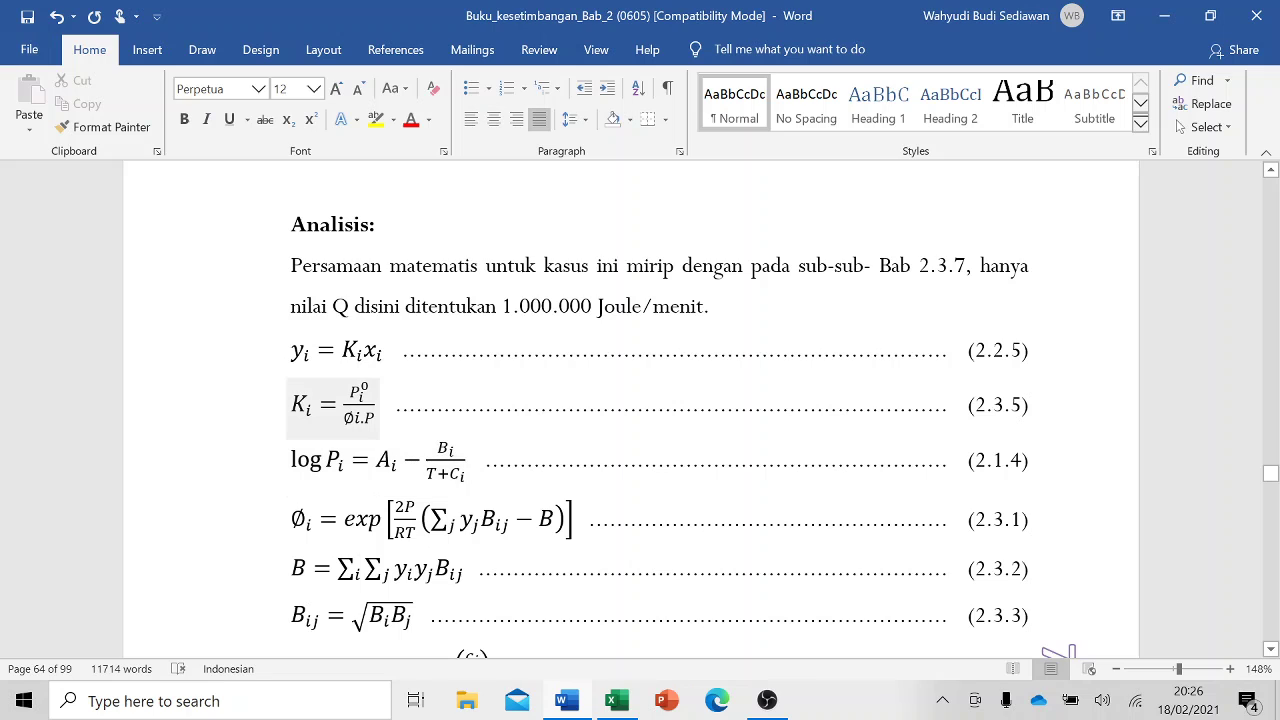
drag(350, 390, 373, 397)
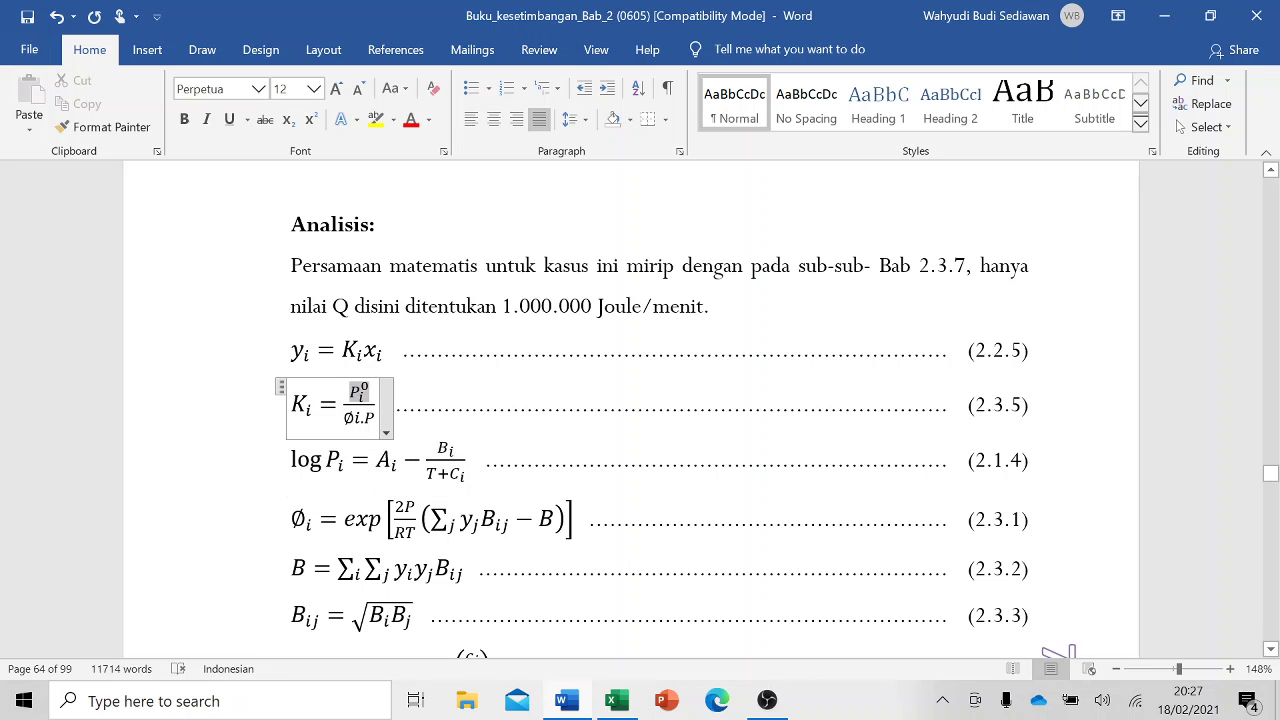
right_click(364, 399)
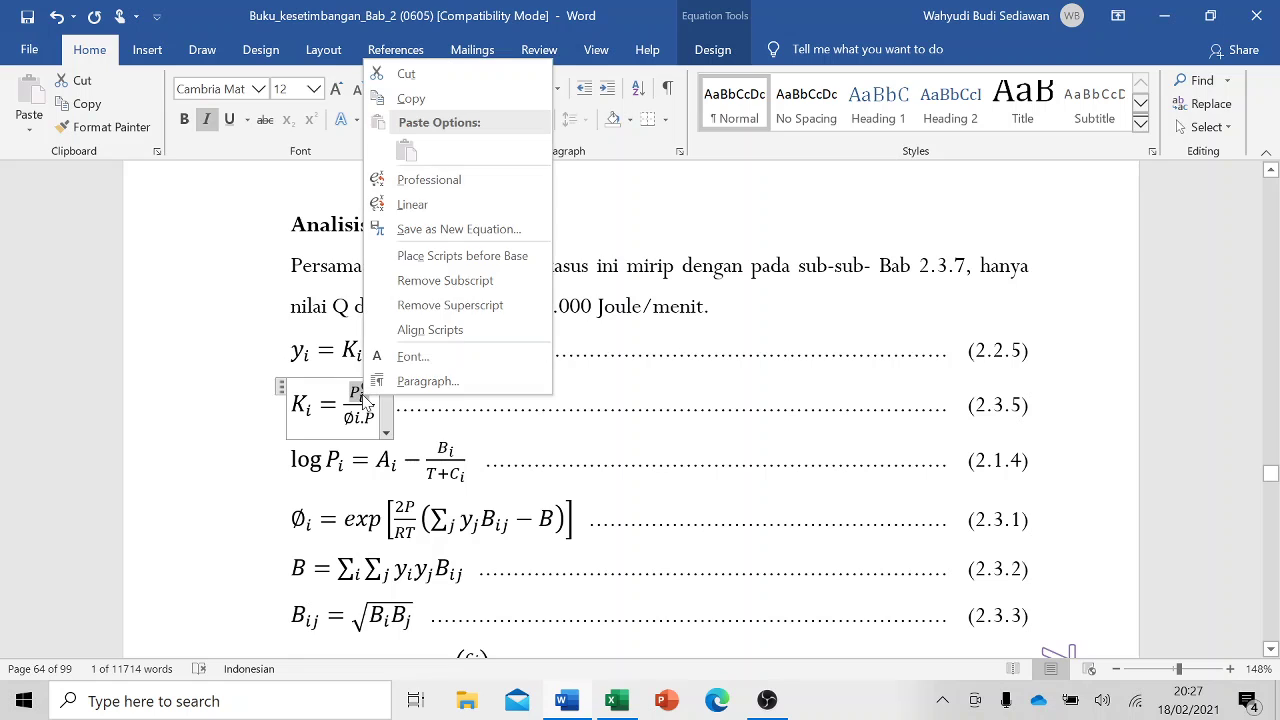
click(430, 102)
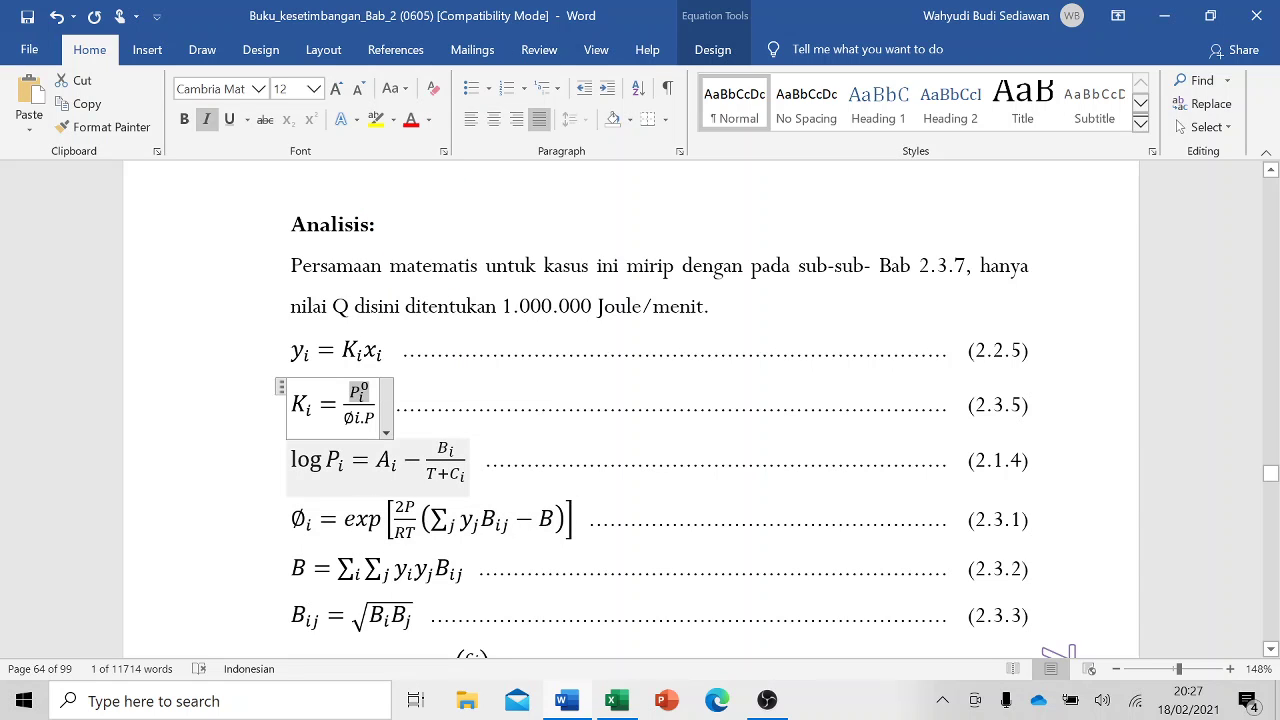
double_click(332, 460)
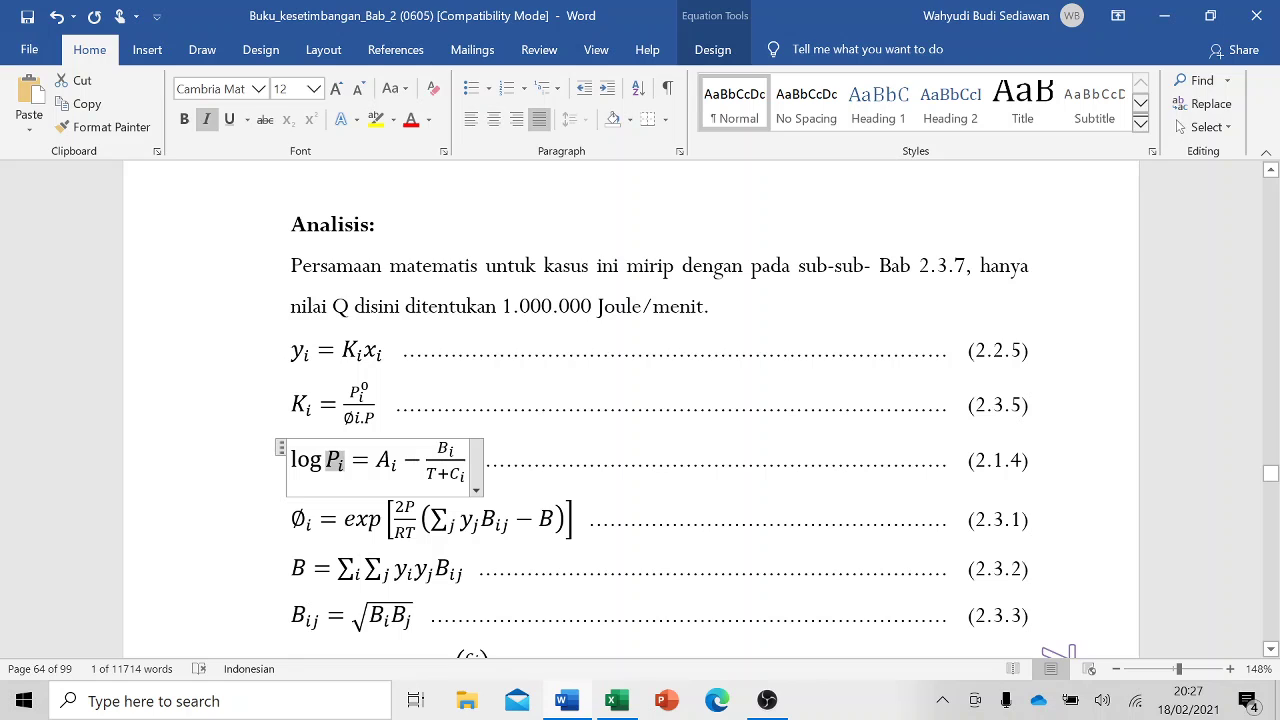
right_click(340, 468)
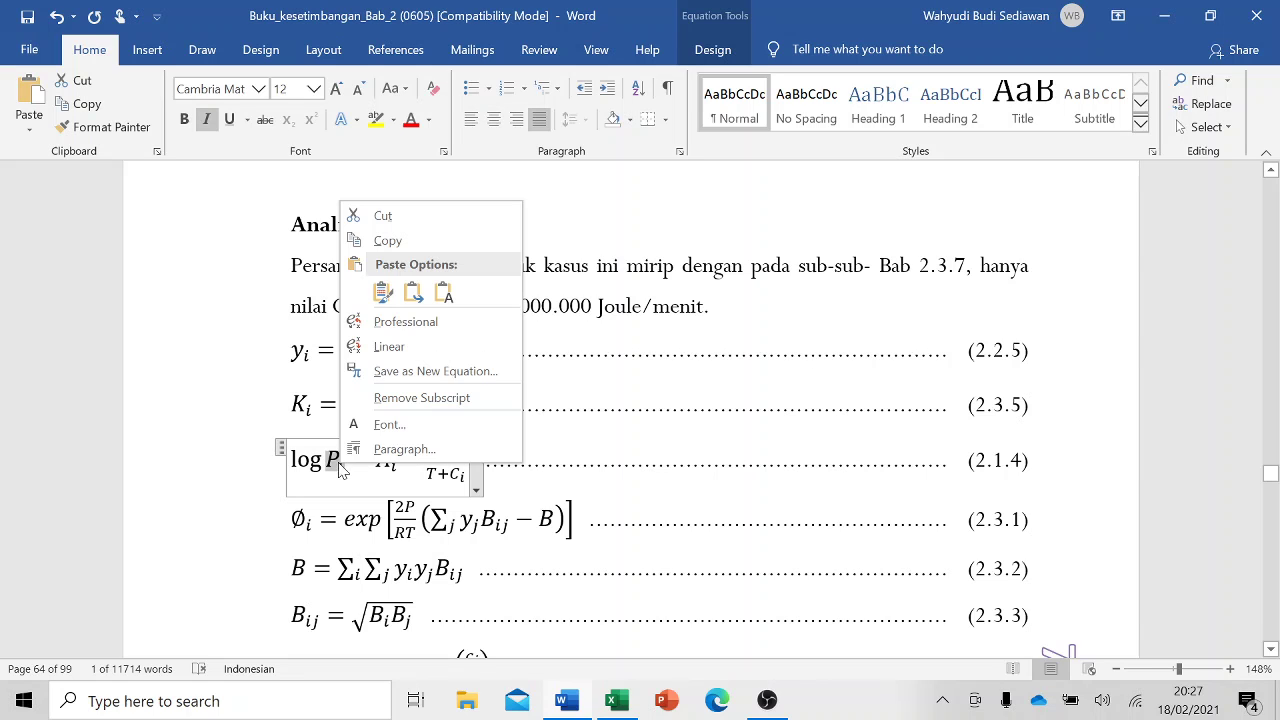
click(382, 292)
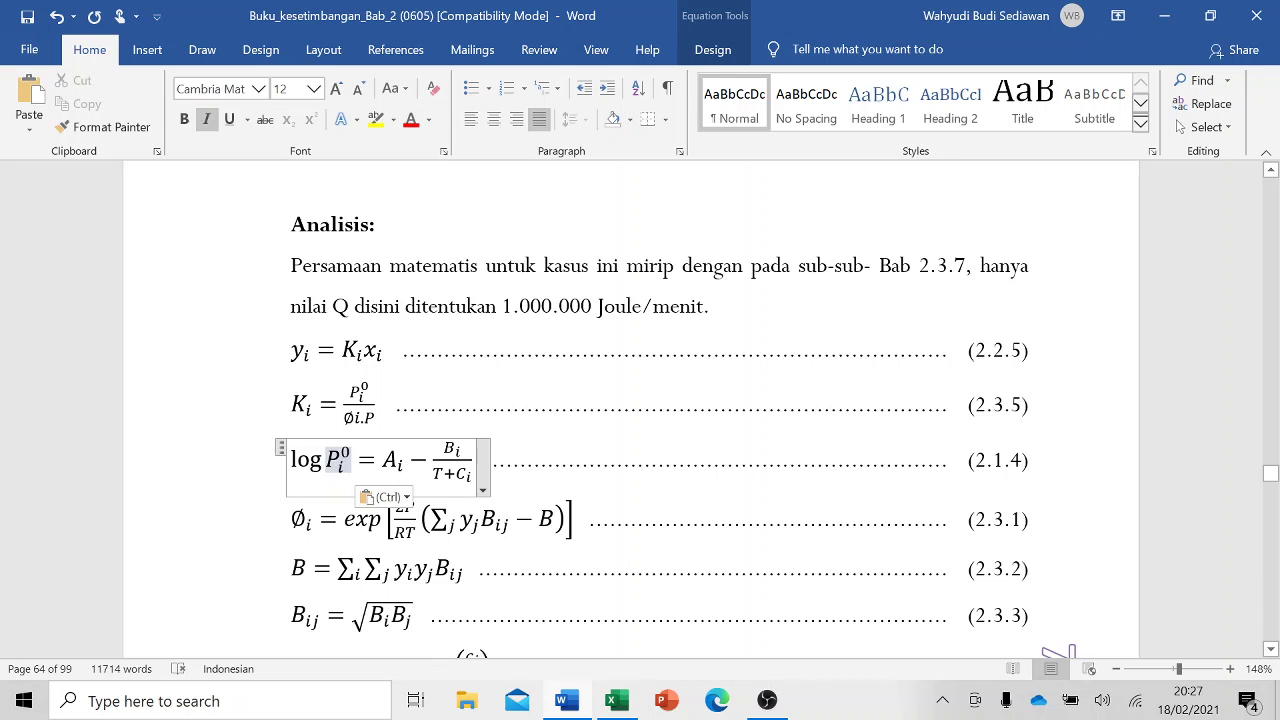
click(541, 405)
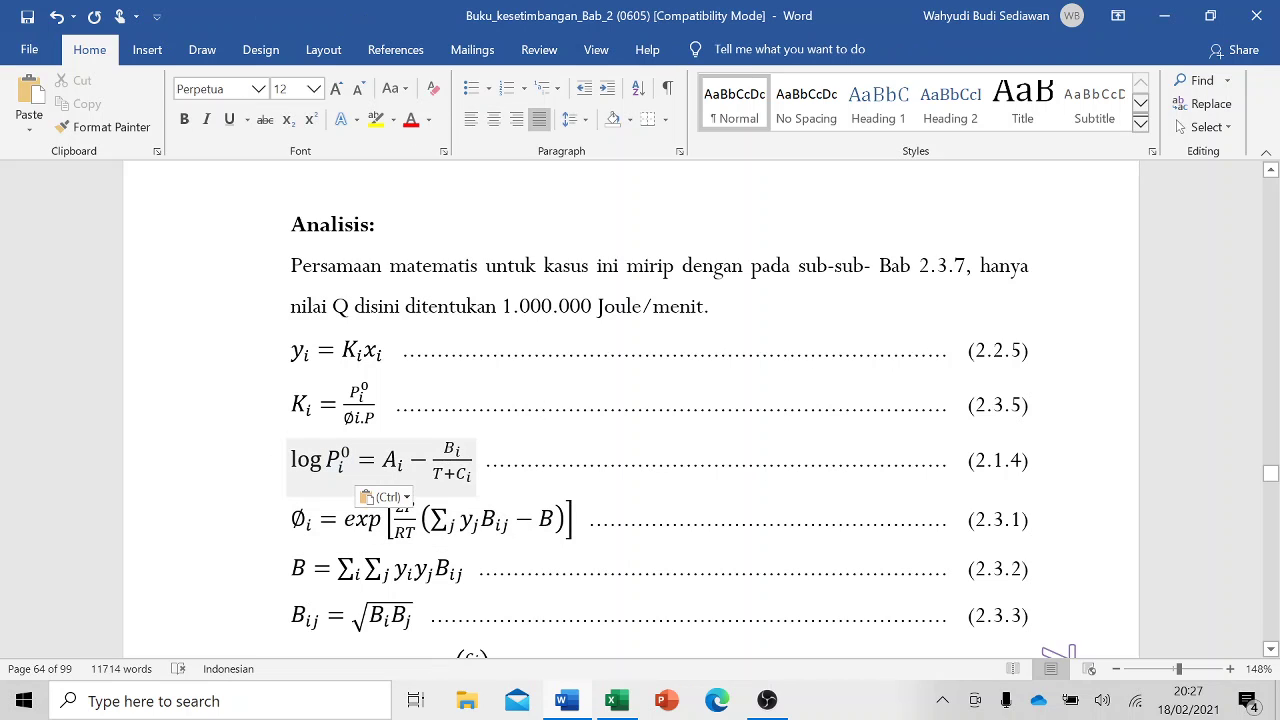
- Colour the Pi⁰ term in equation (2.1.4) red
double_click(333, 458)
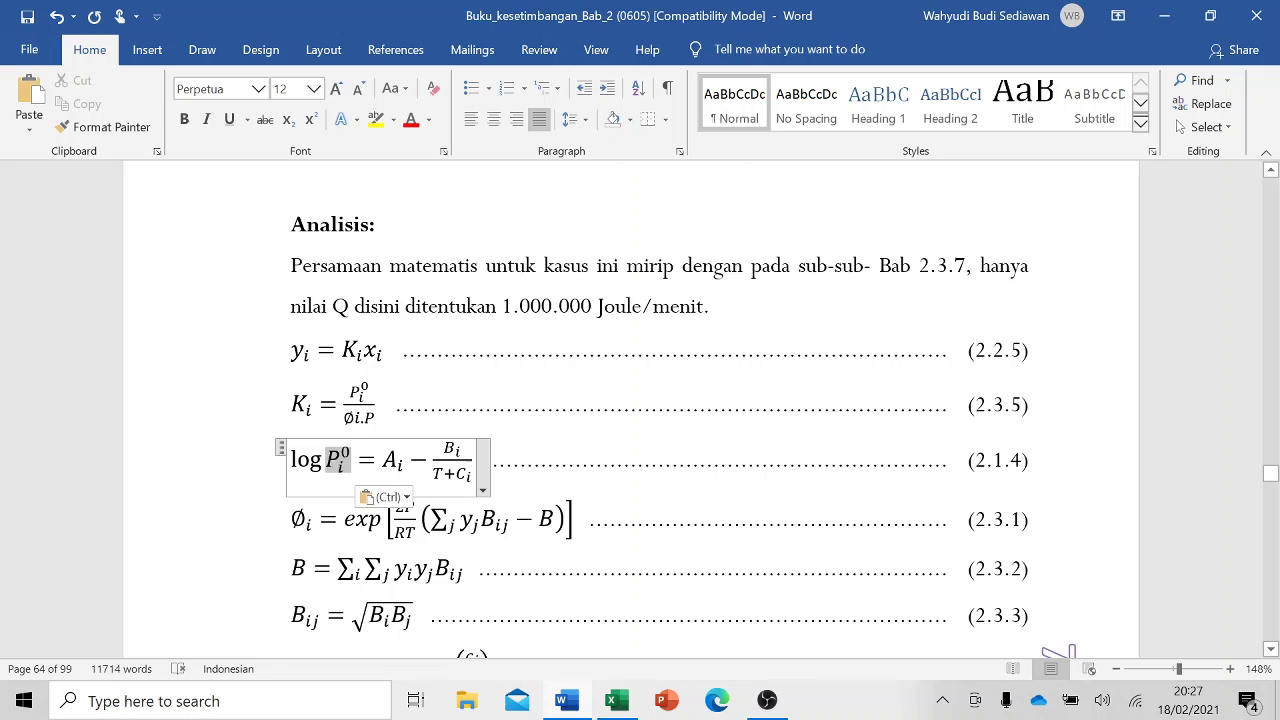
click(410, 119)
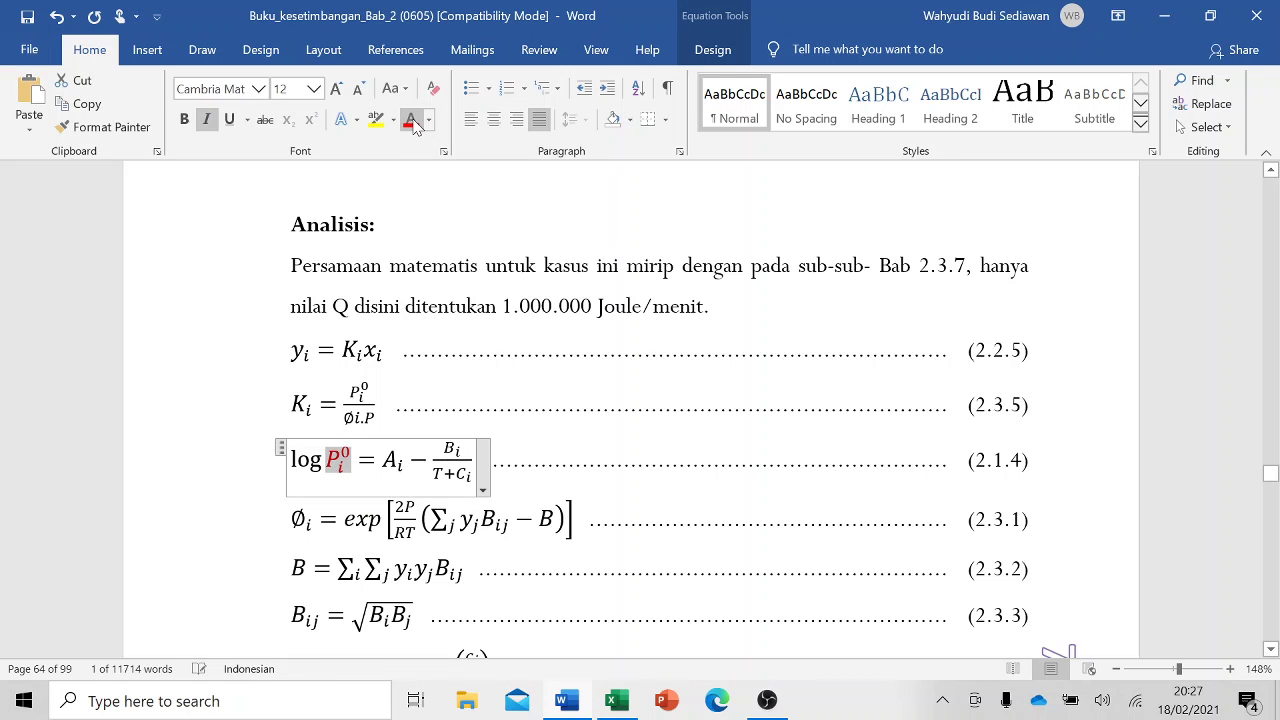
click(291, 185)
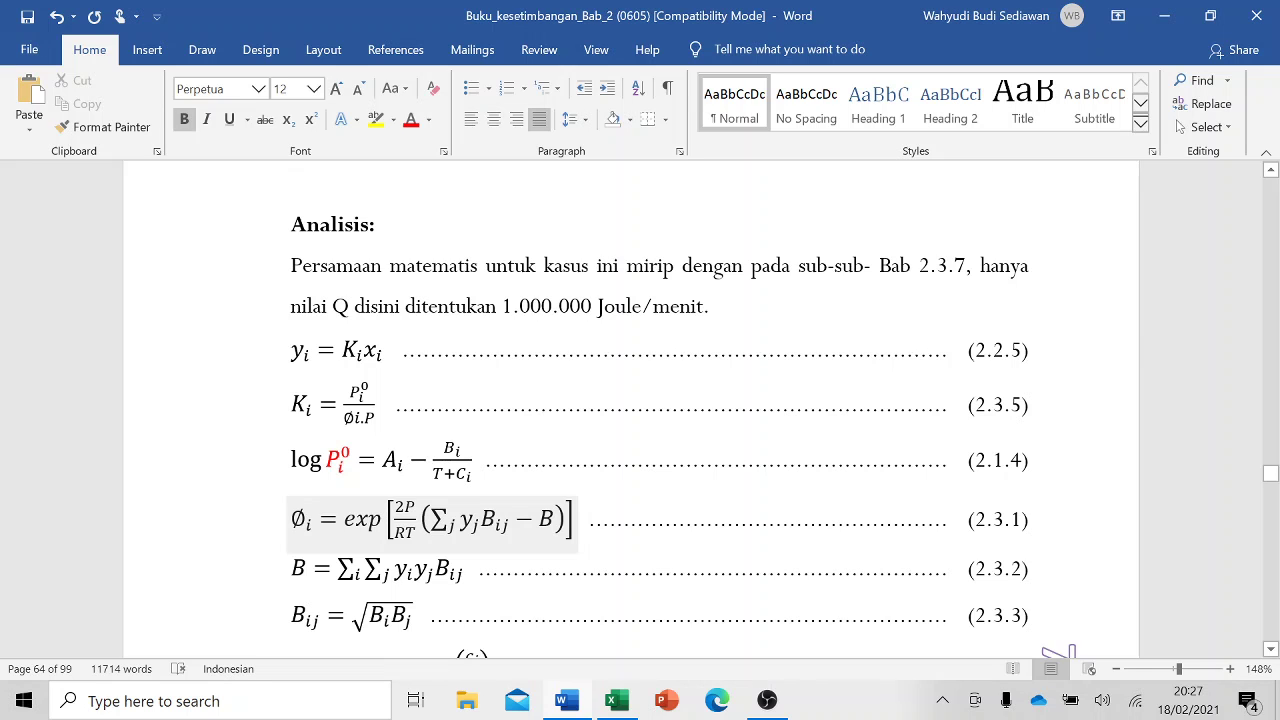
- Review the remaining Analisis equations, from the fugacity and virial relations to the enthalpy balances ending at (2.1.22)
scroll(640, 410, down, 1)
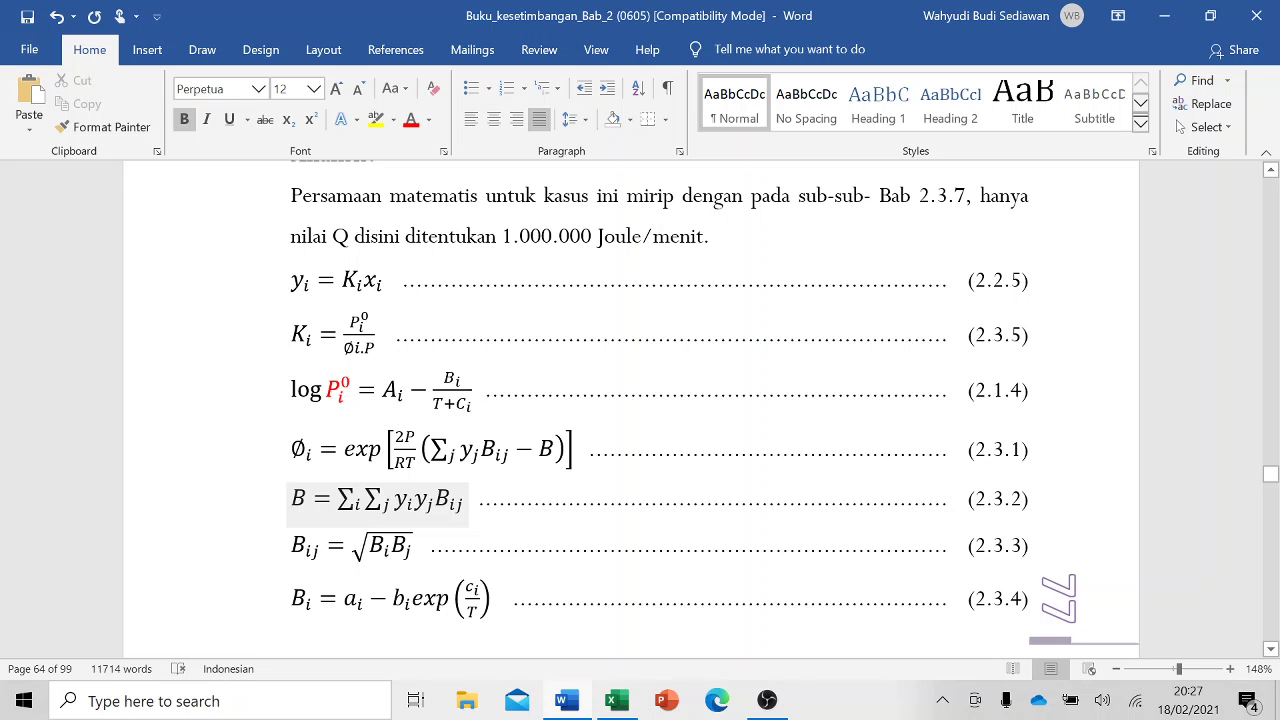
scroll(640, 400, down, 2)
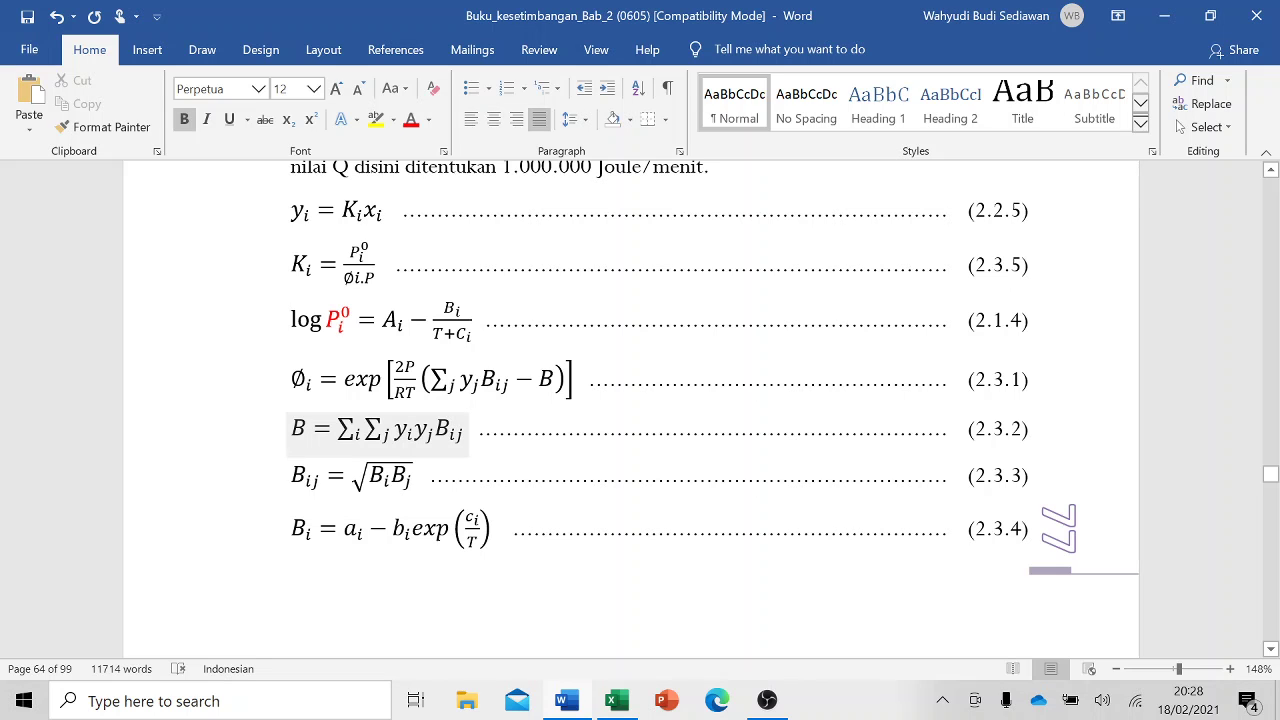
scroll(571, 543, down, 4)
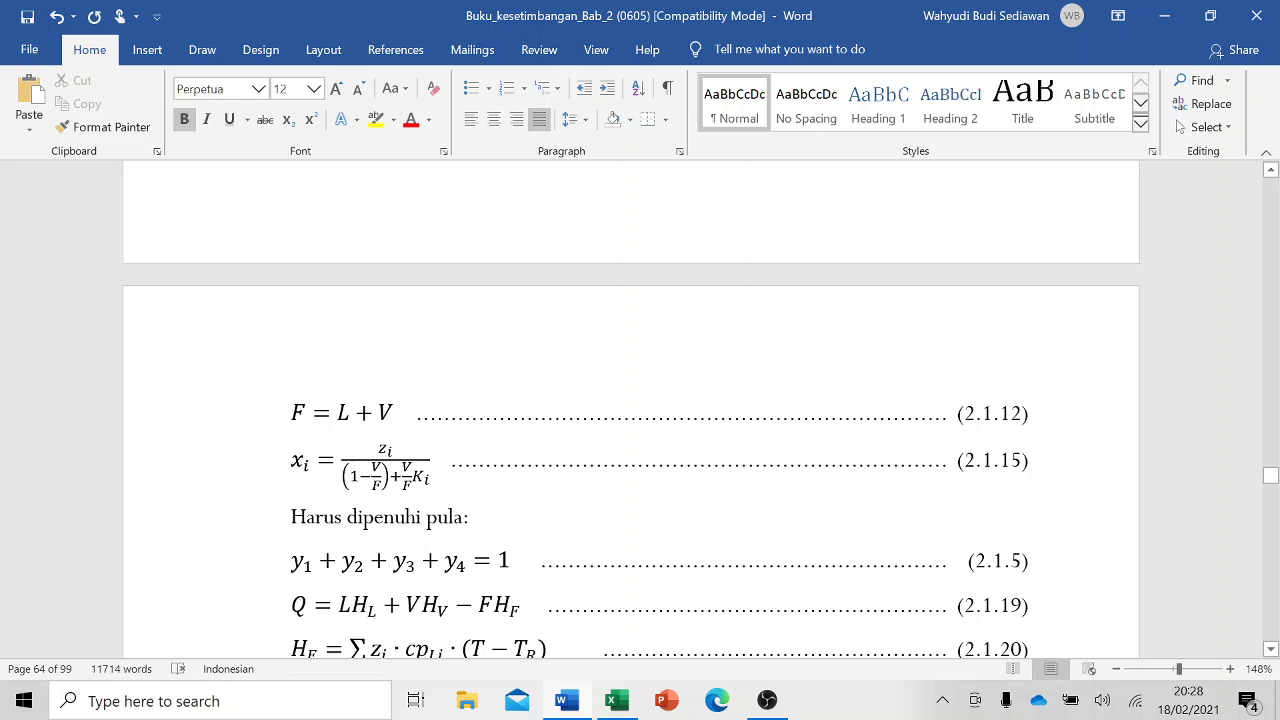
scroll(631, 410, down, 1)
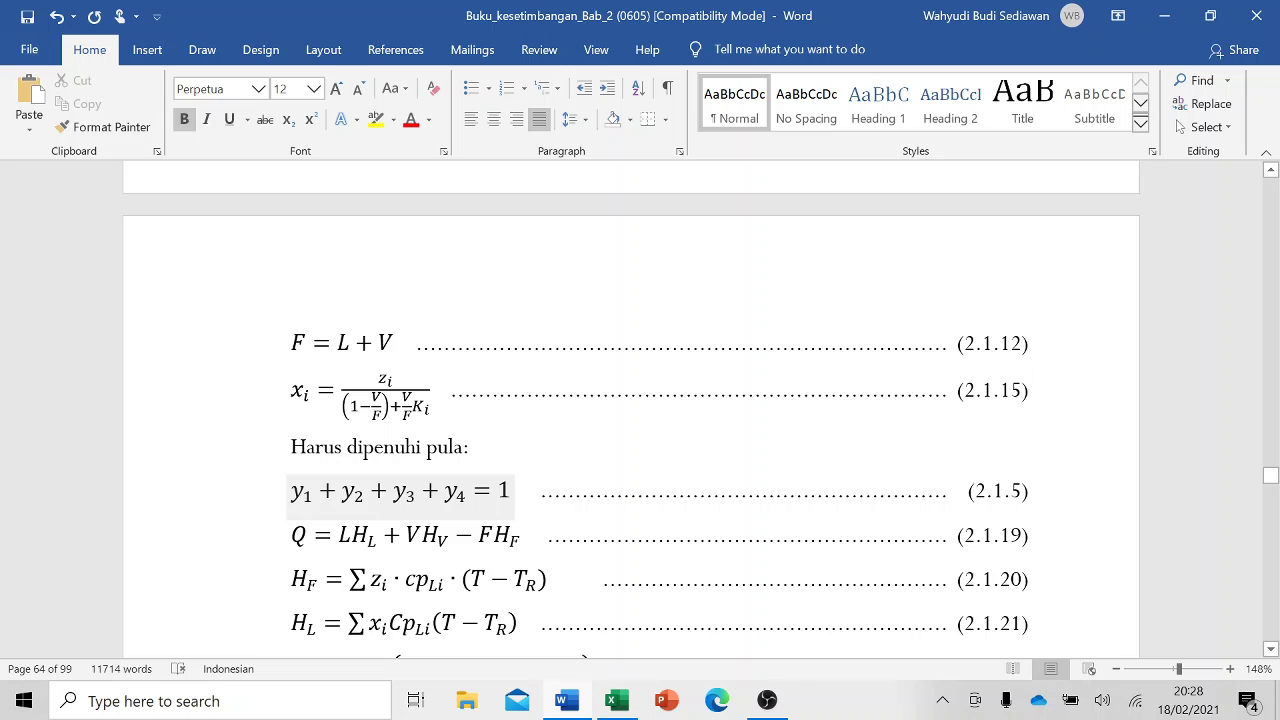
scroll(400, 480, down, 1)
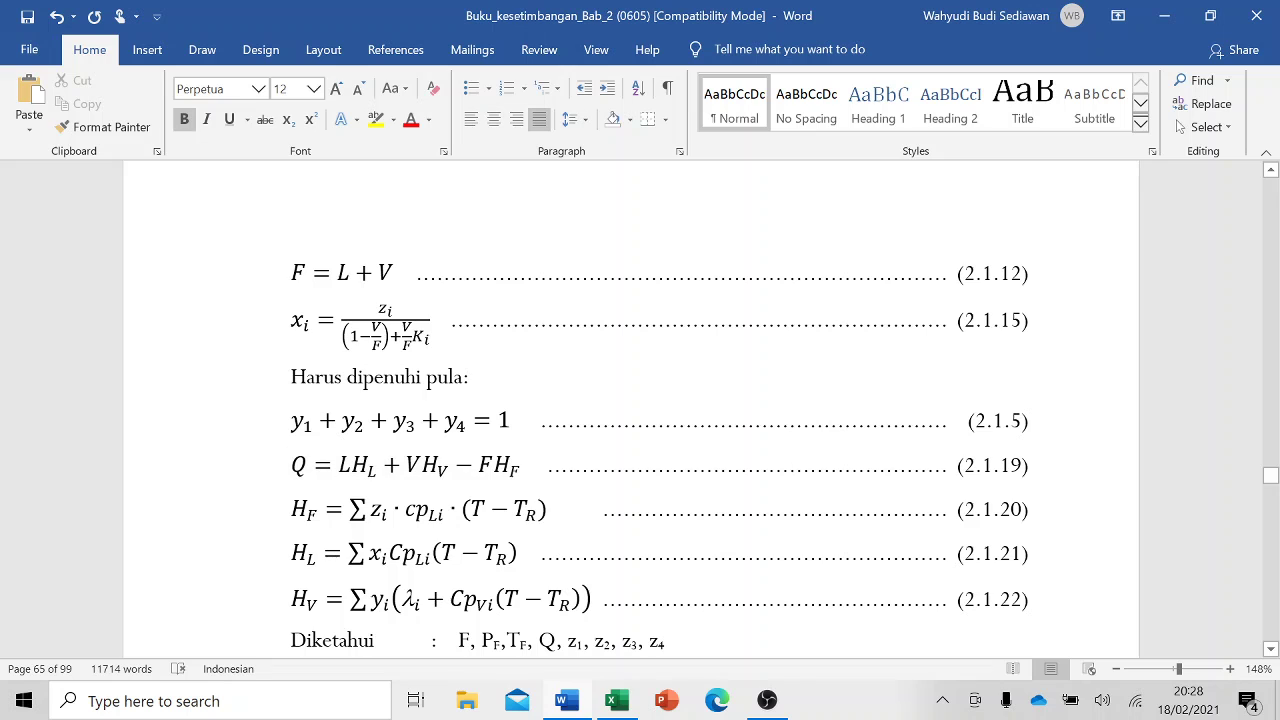
scroll(400, 465, down, 1)
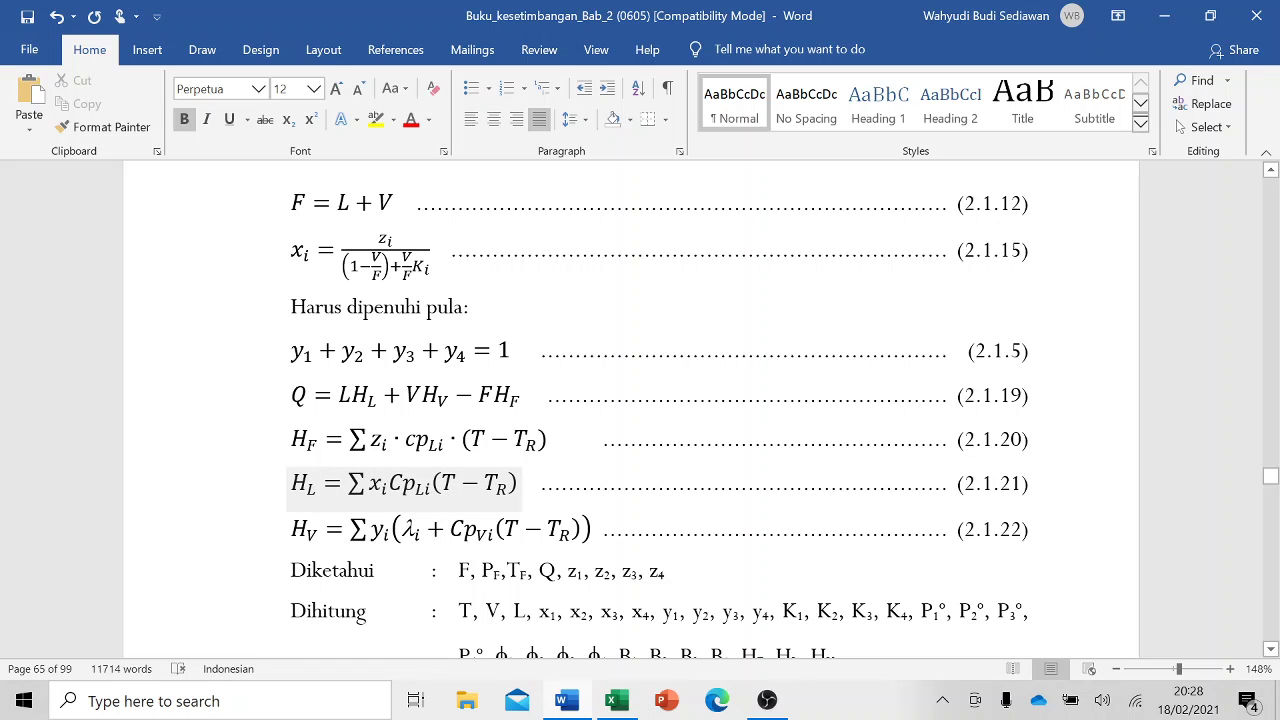
click(440, 529)
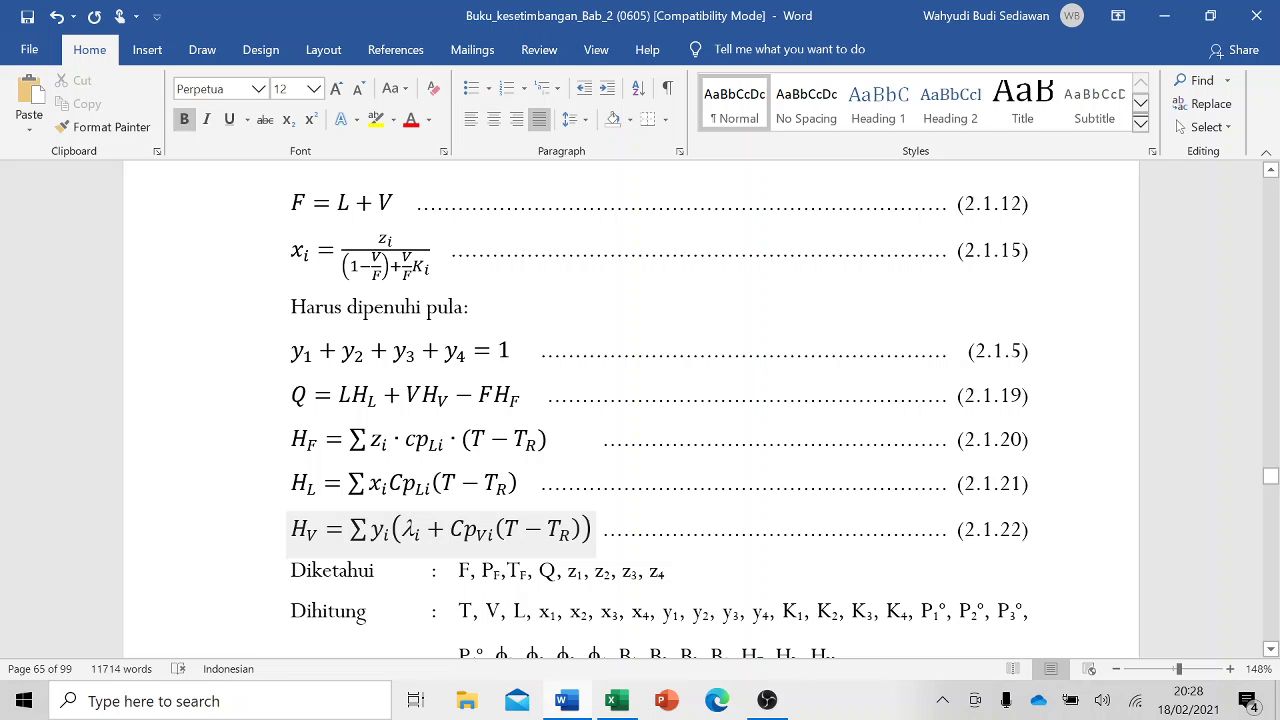
- Read the Diketahui and Dihitung variable lists and the Algoritma Perhitungan through step 17
key(Down)
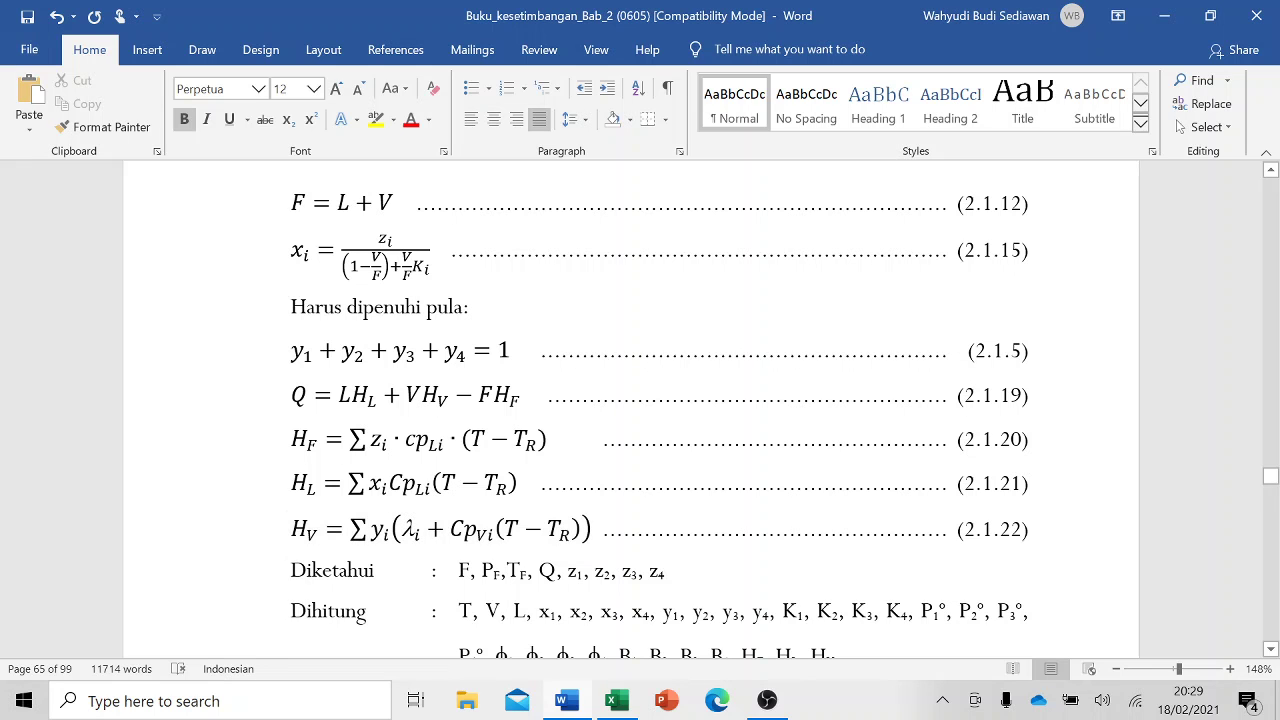
key(Down)
key(Down)
key(Down)
key(Down)
key(Down)
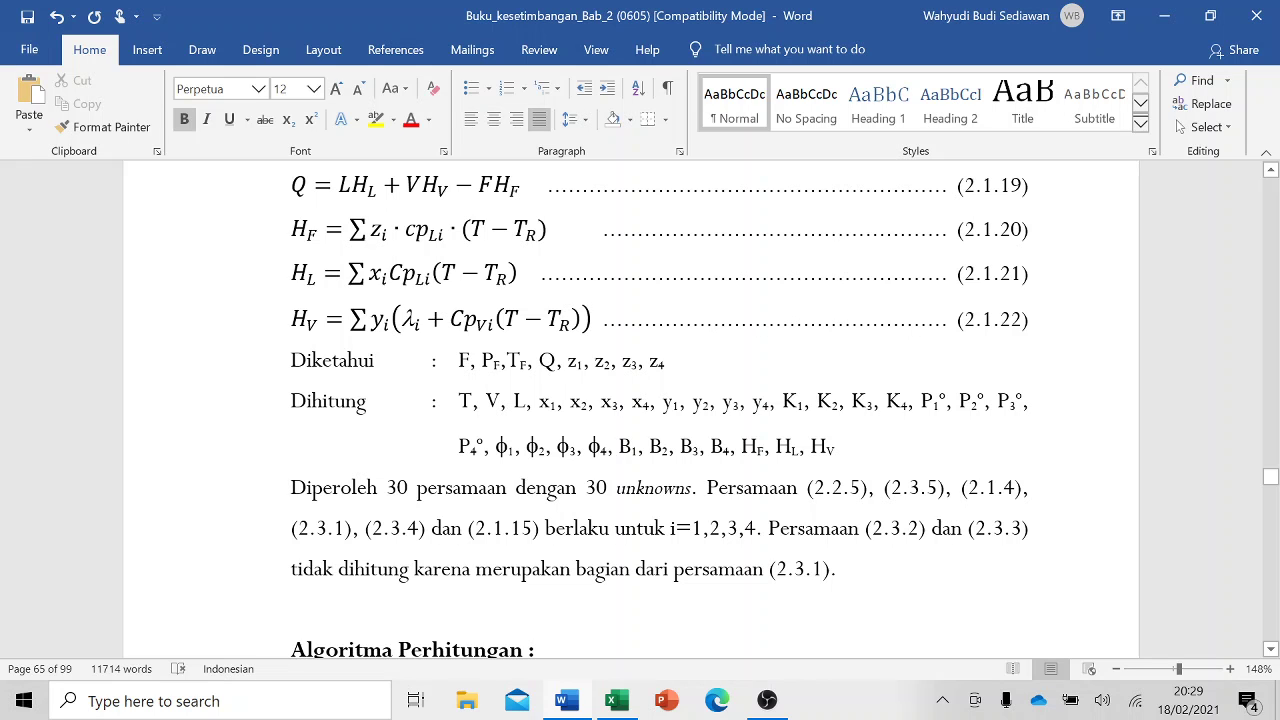
scroll(660, 410, down, 5)
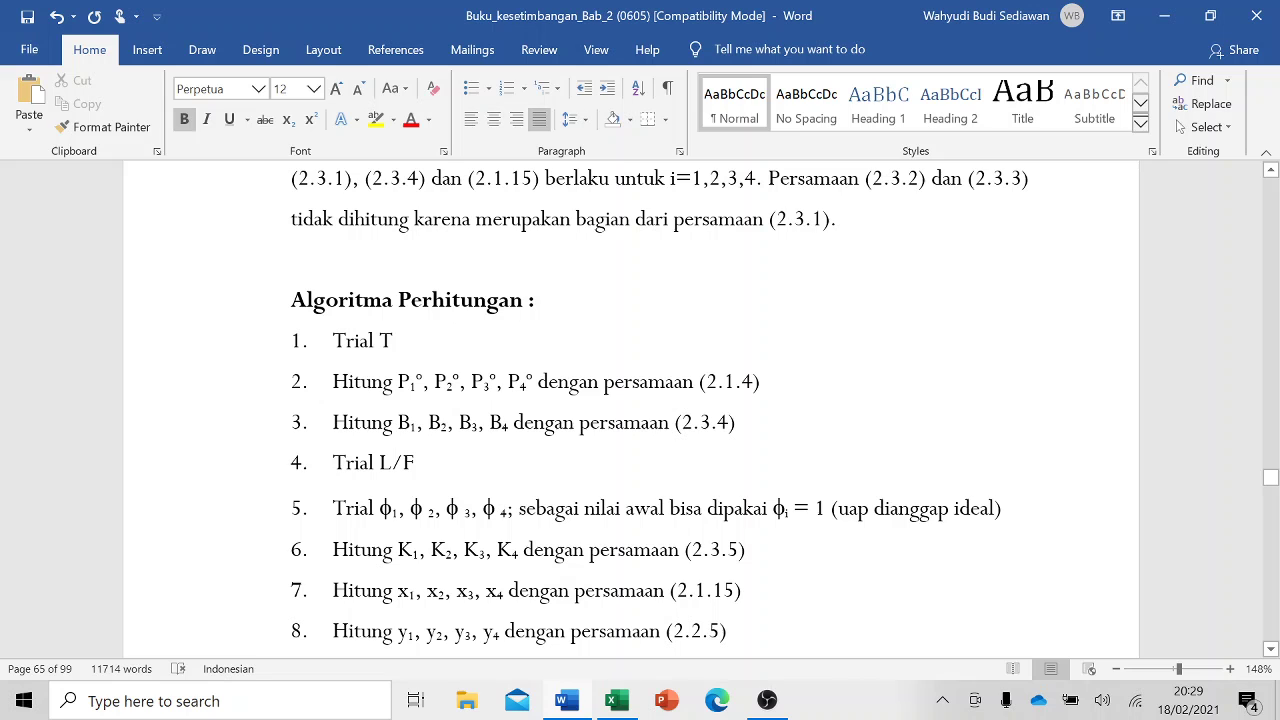
scroll(660, 410, down, 2)
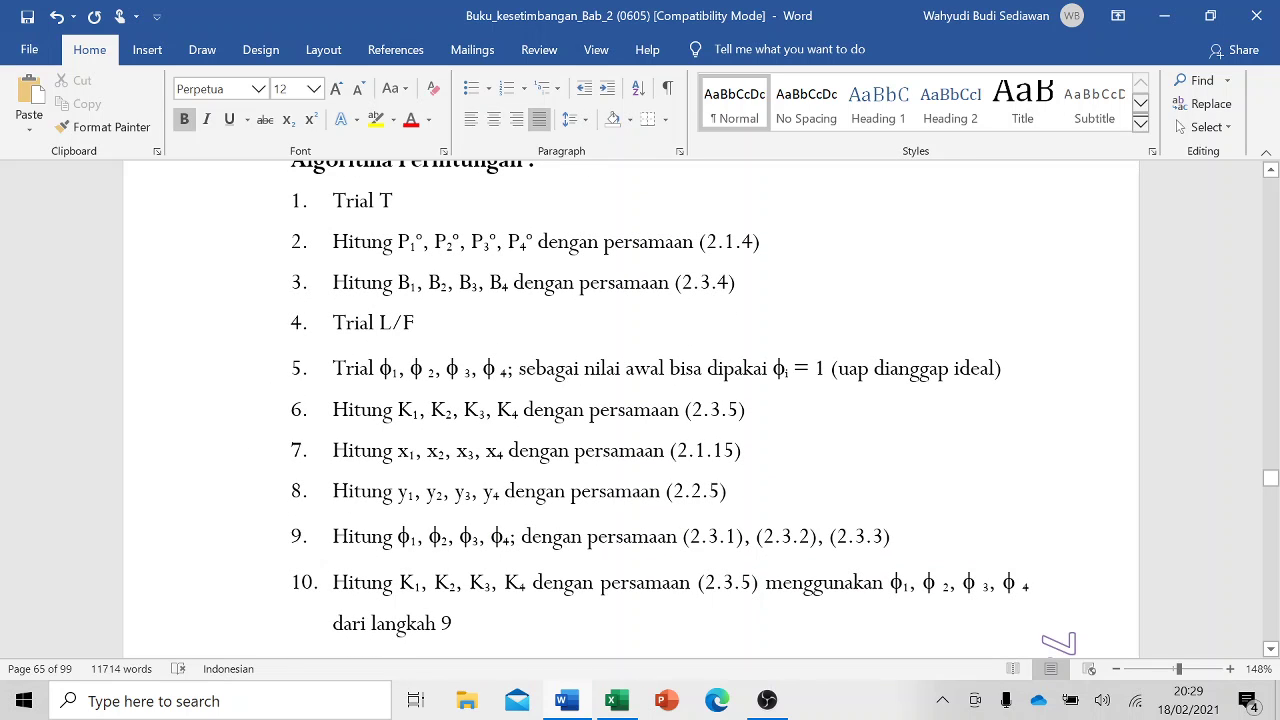
scroll(497, 466, down, 8)
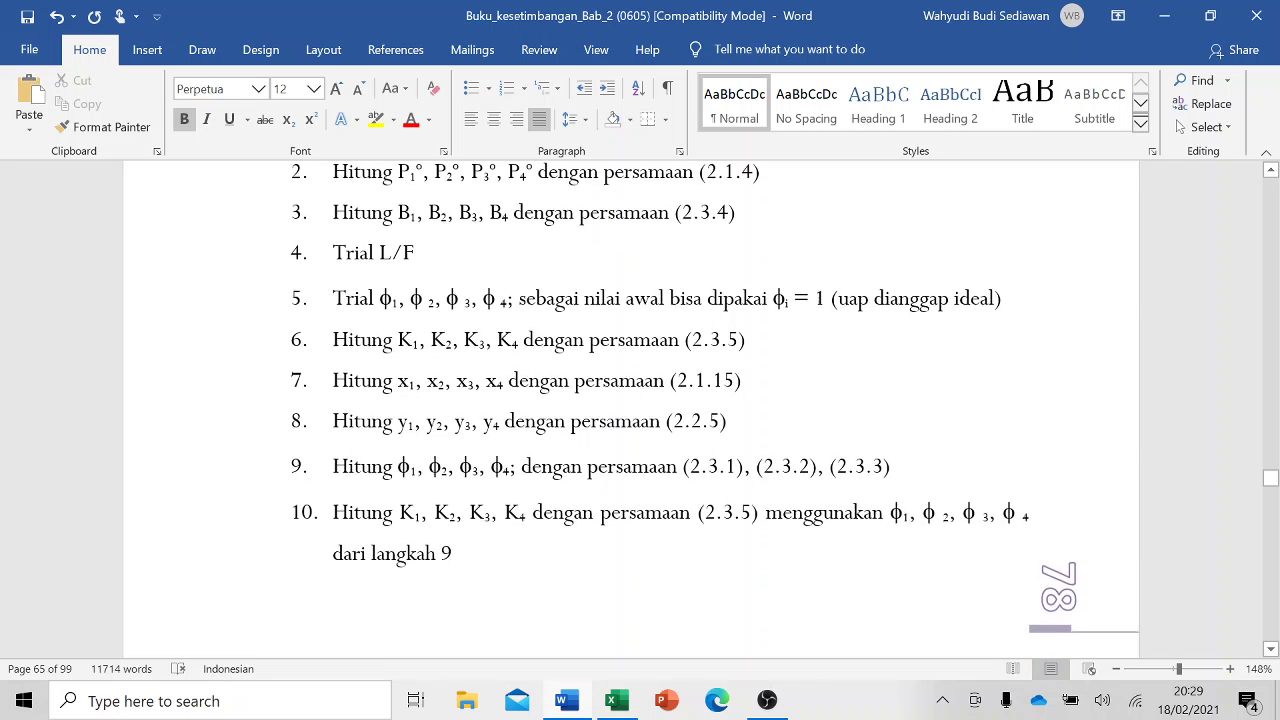
scroll(630, 410, down, 4)
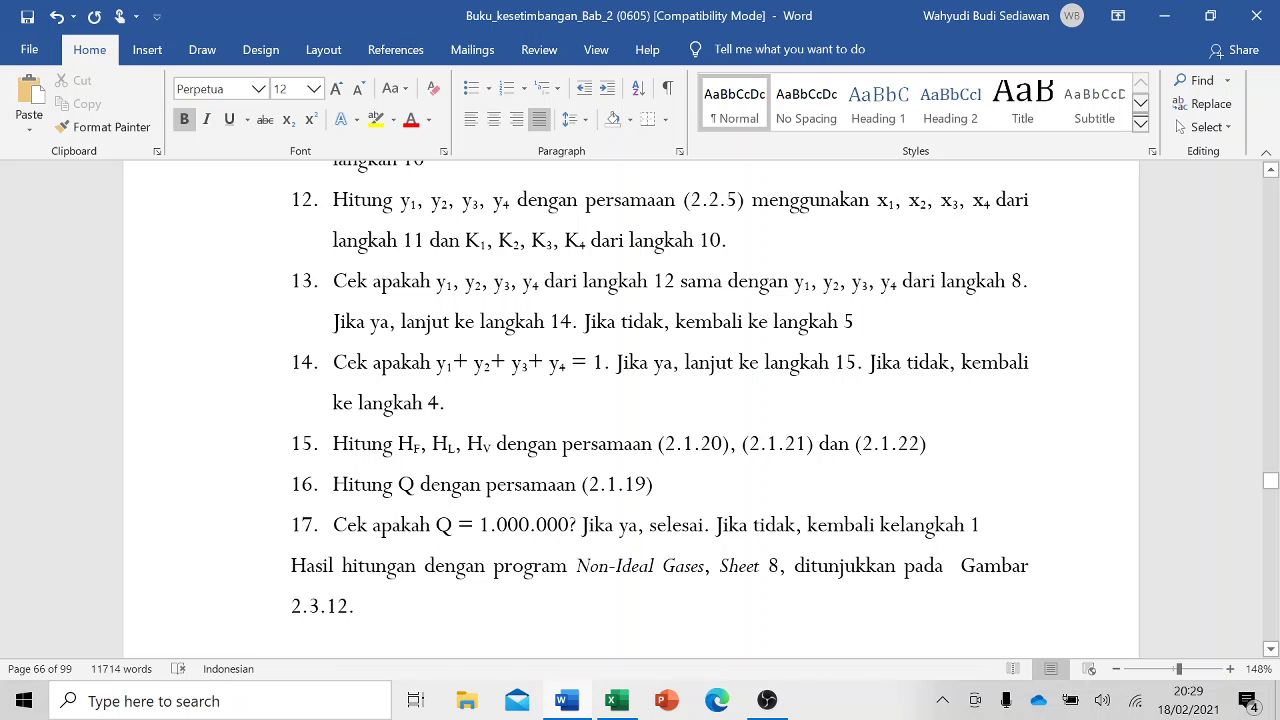
- Switch to the Non-Ideal Gases workbook in Excel and examine the flash vaporization inputs, trial values and heat balance tables on Sheet11
click(620, 702)
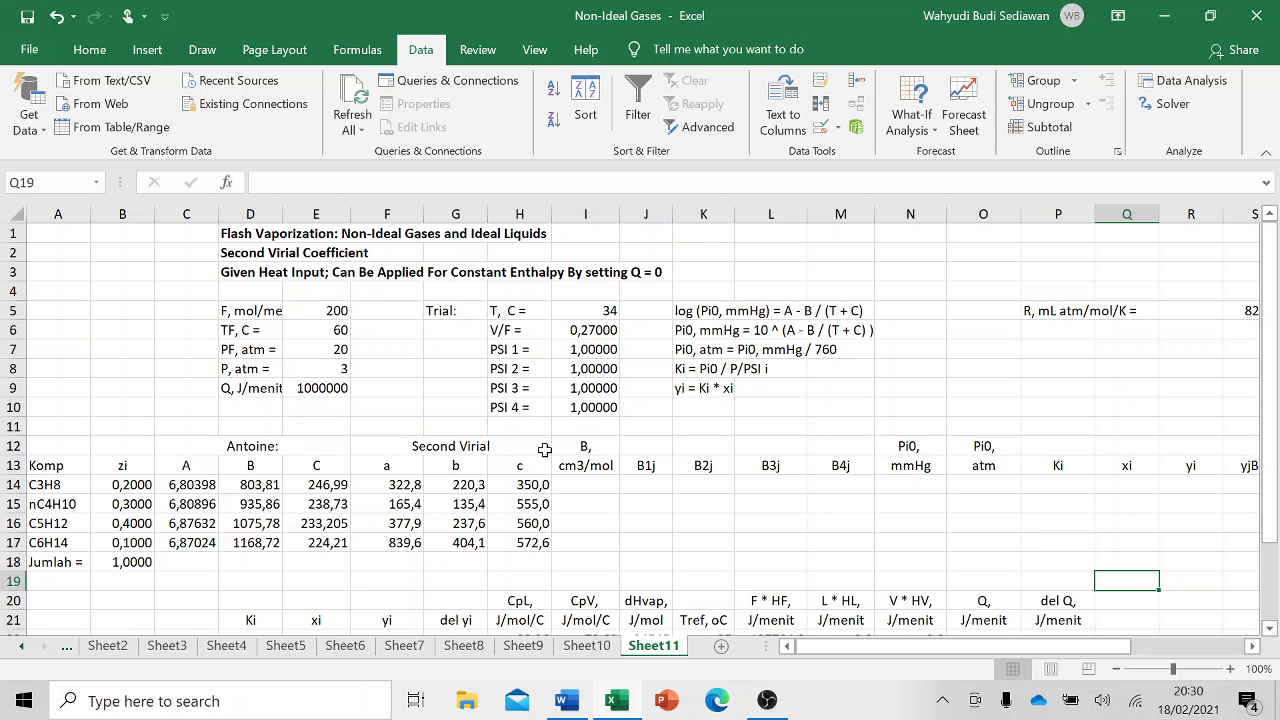
scroll(590, 474, down, 2)
scroll(592, 474, down, 2)
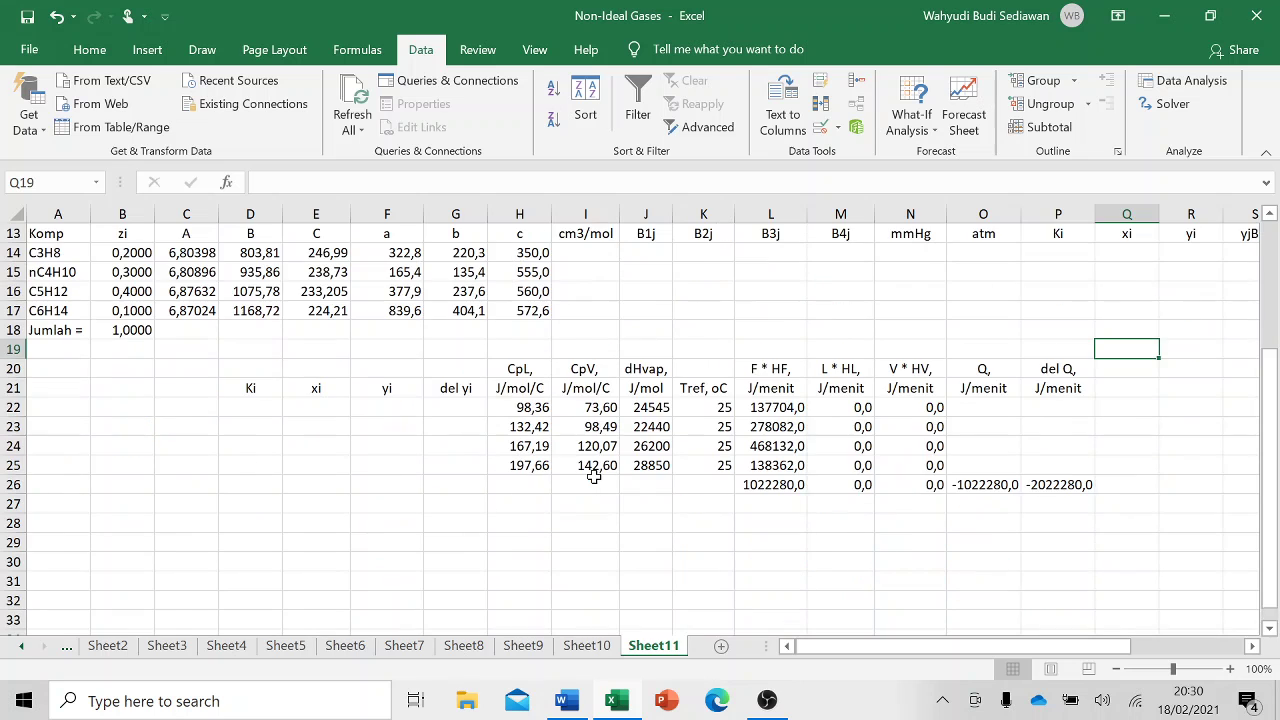
scroll(592, 472, up, 3)
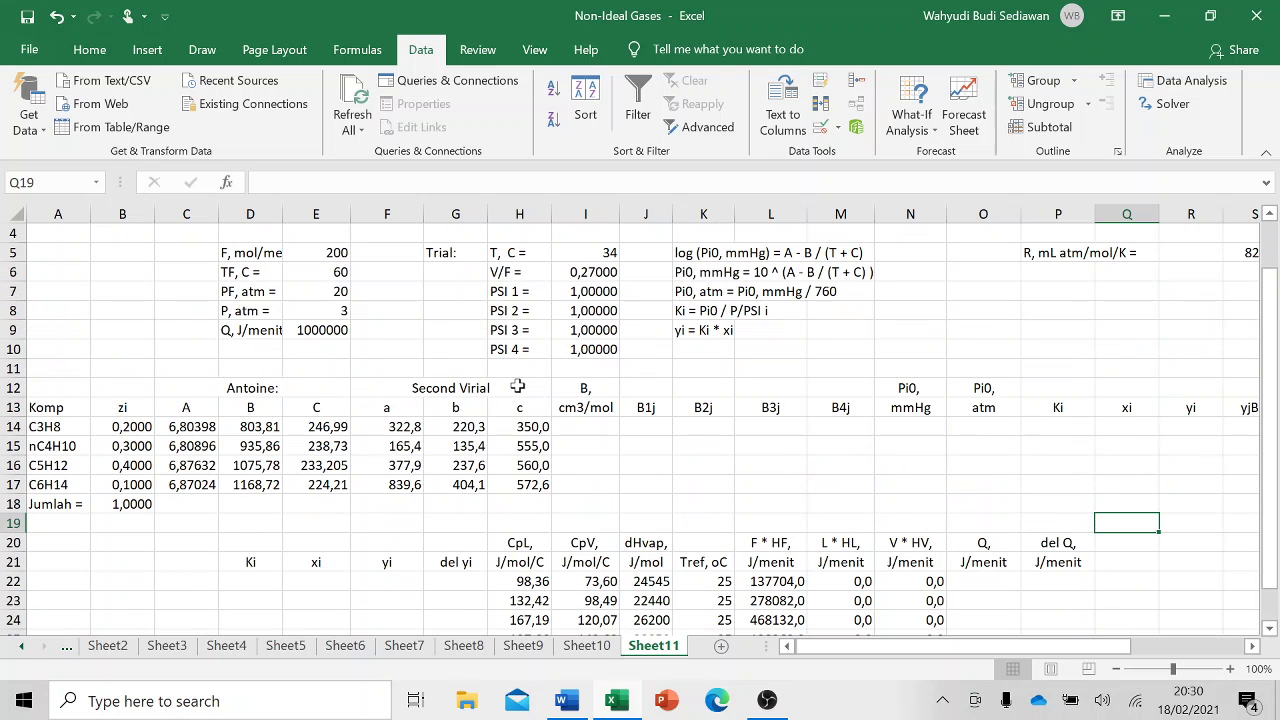
scroll(416, 380, up, 1)
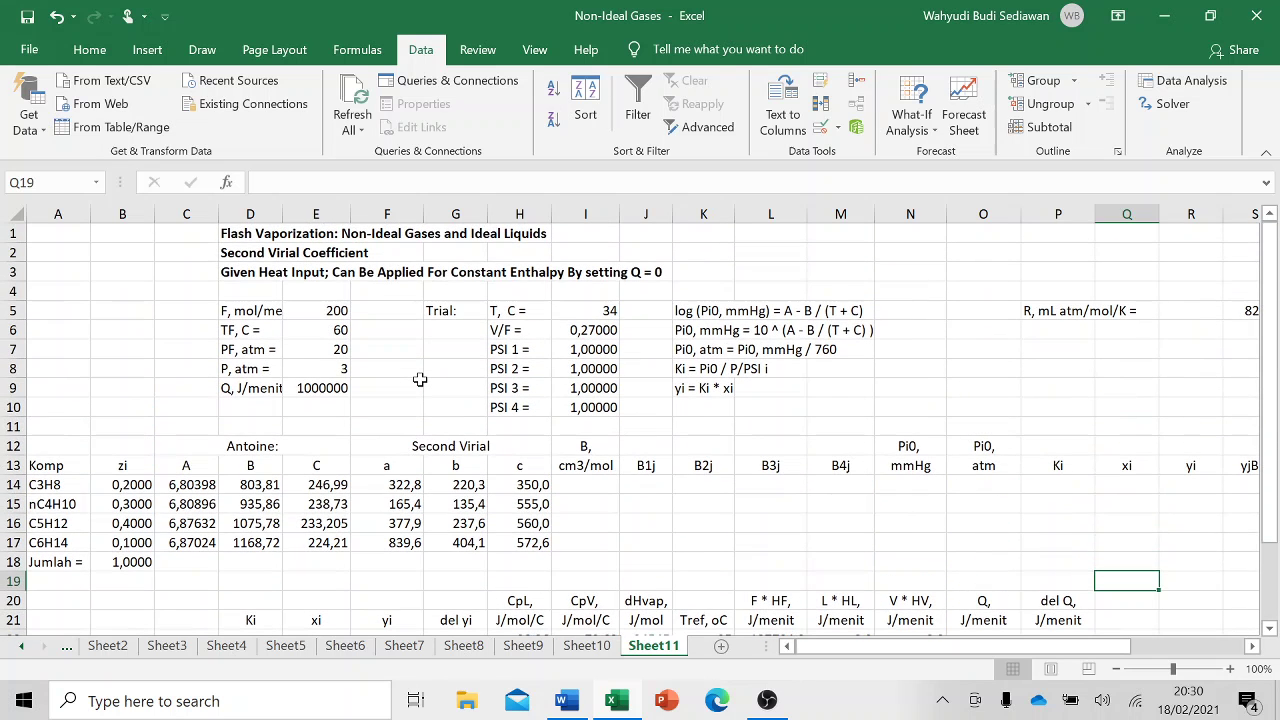
scroll(420, 380, down, 3)
scroll(420, 380, up, 3)
- Return to the Word document and reread the Algoritma Perhitungan from the T trial to the y checks
click(567, 701)
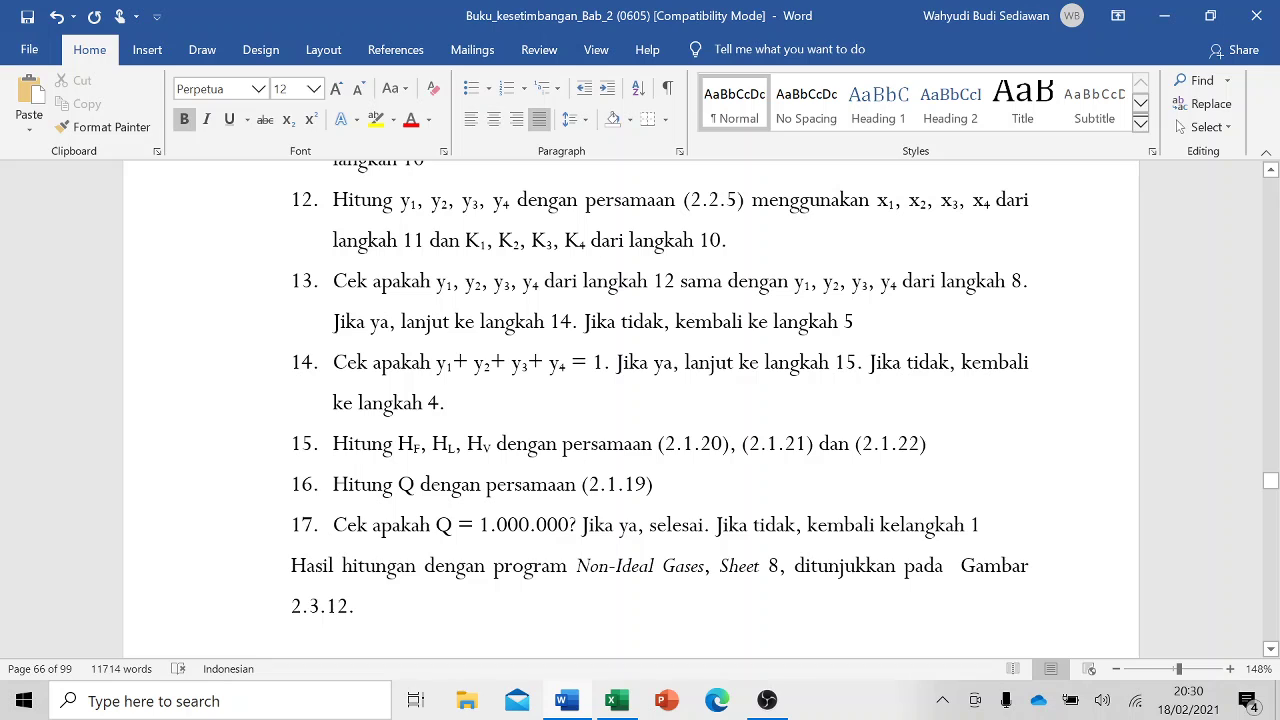
scroll(671, 467, up, 5)
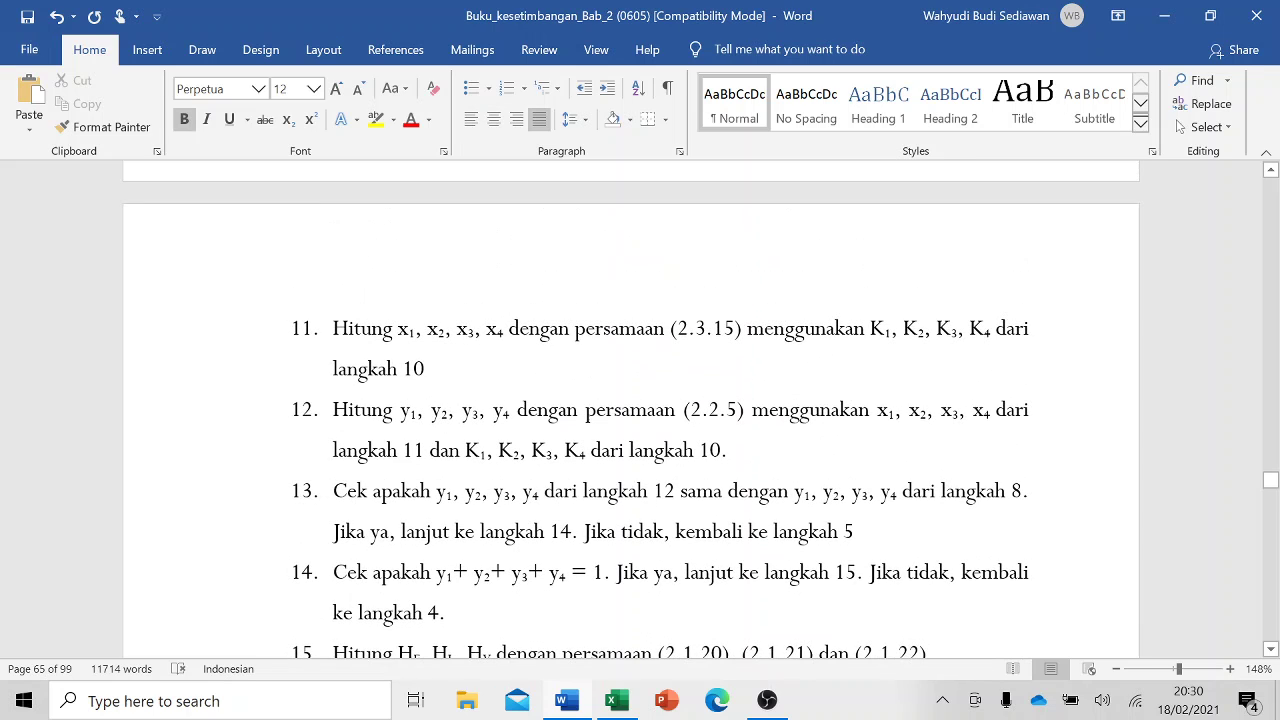
scroll(671, 467, up, 6)
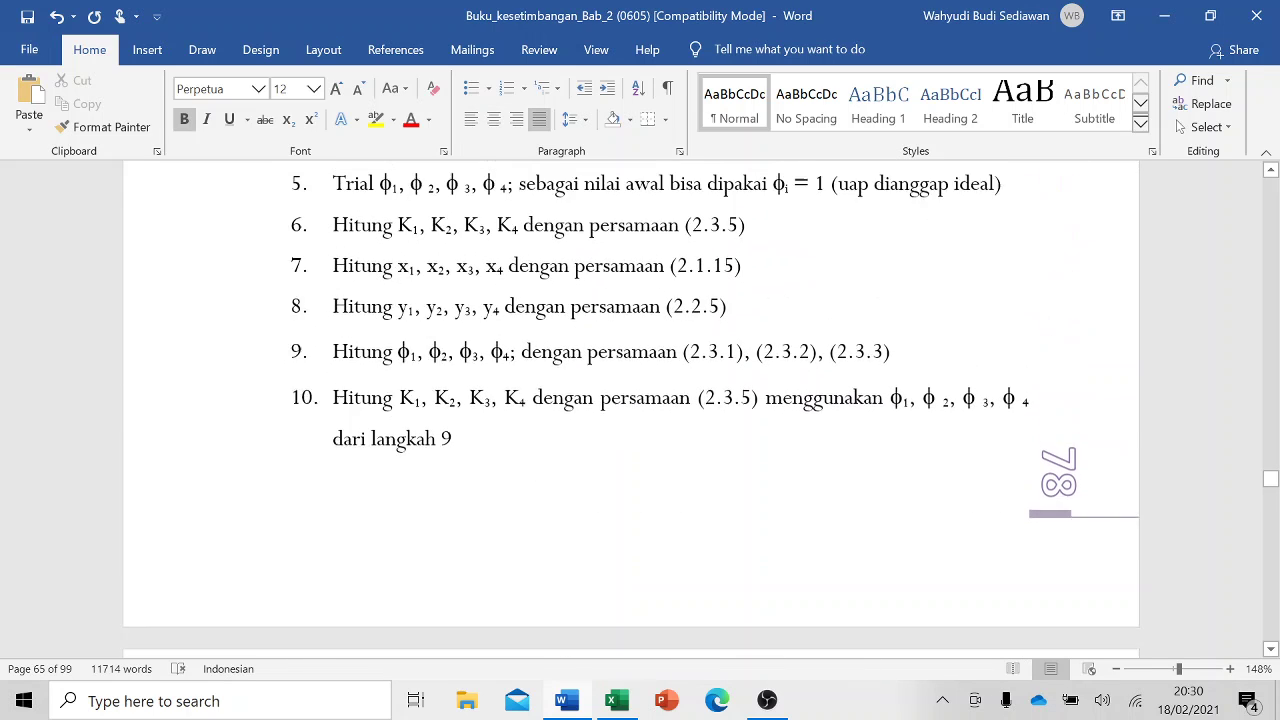
scroll(671, 467, up, 2)
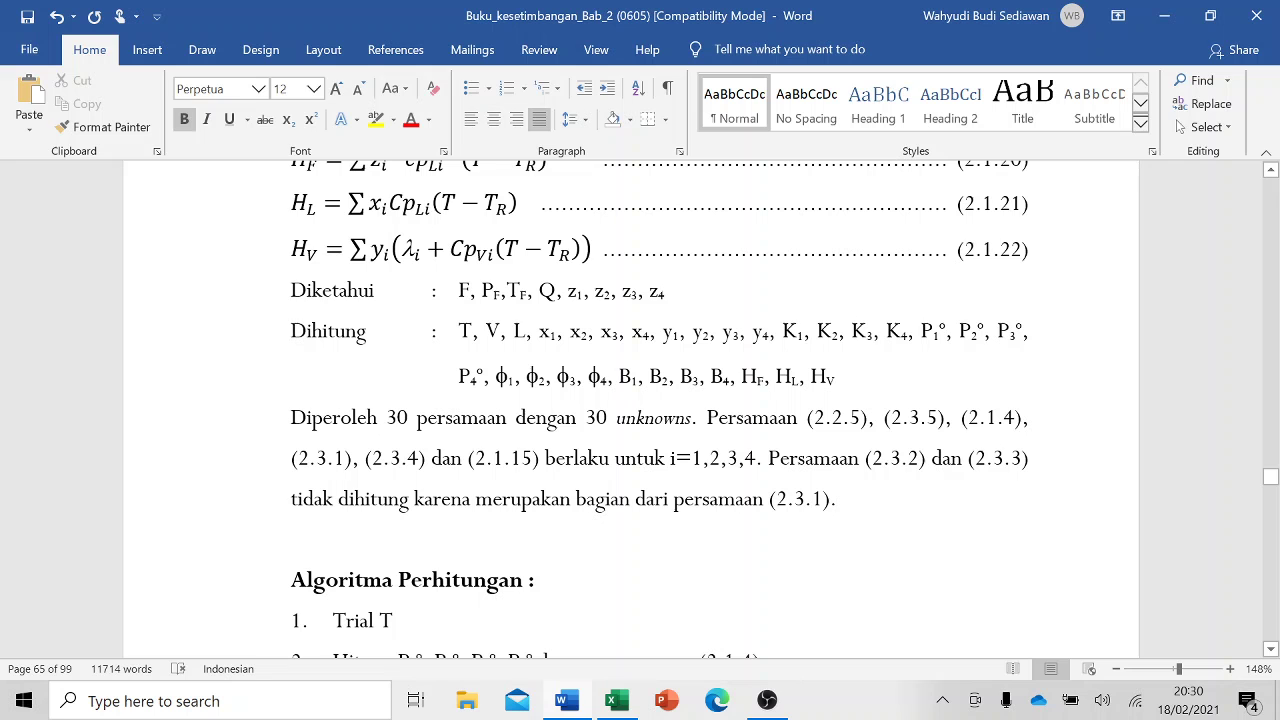
scroll(671, 467, down, 3)
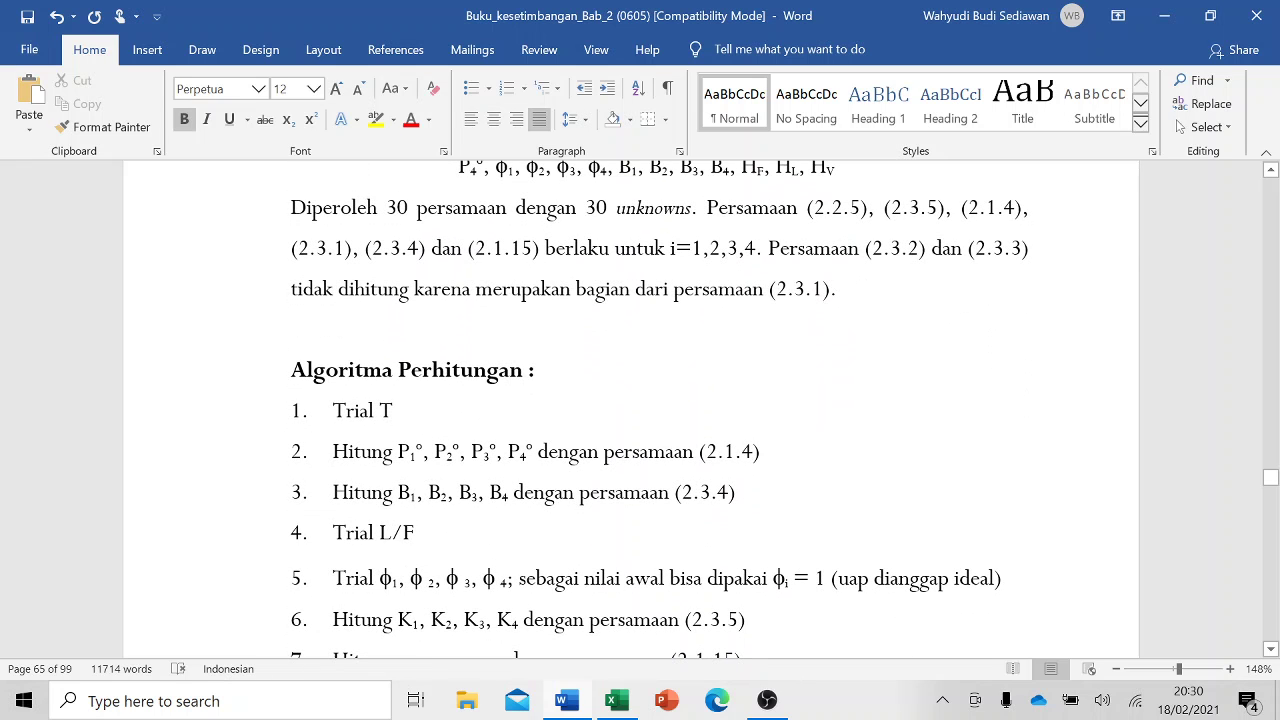
scroll(671, 467, down, 9)
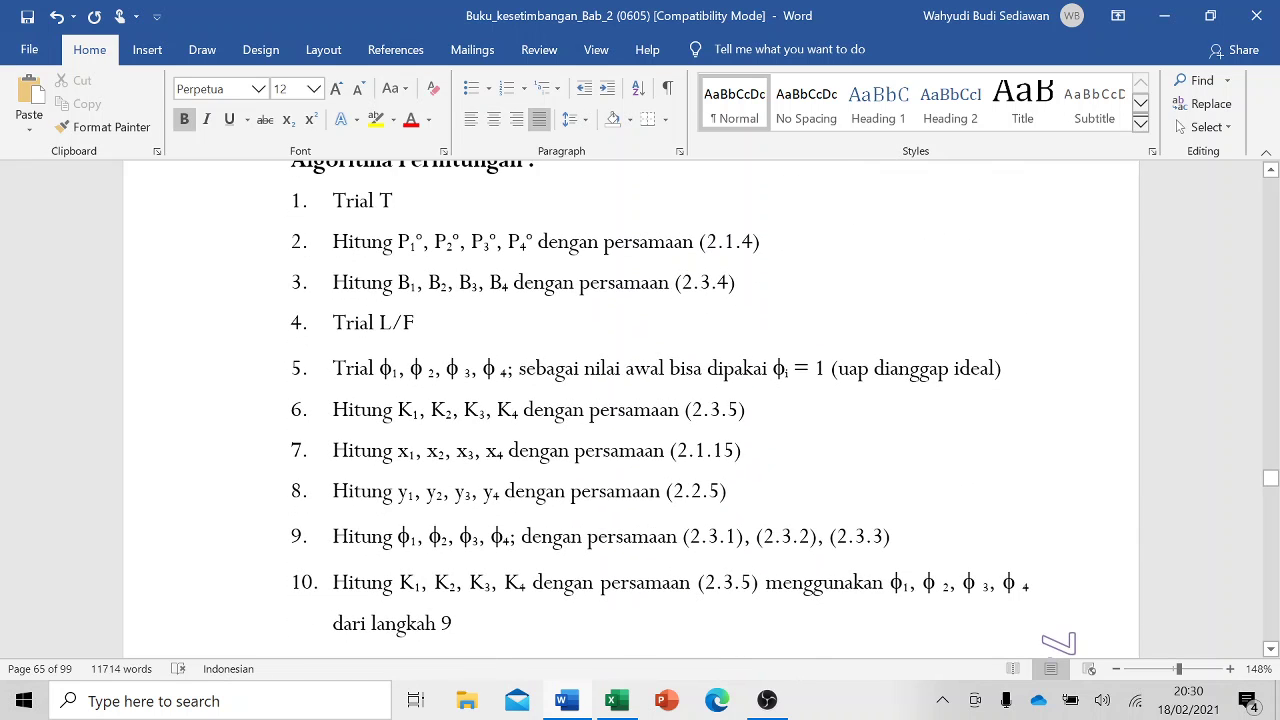
scroll(631, 410, down, 8)
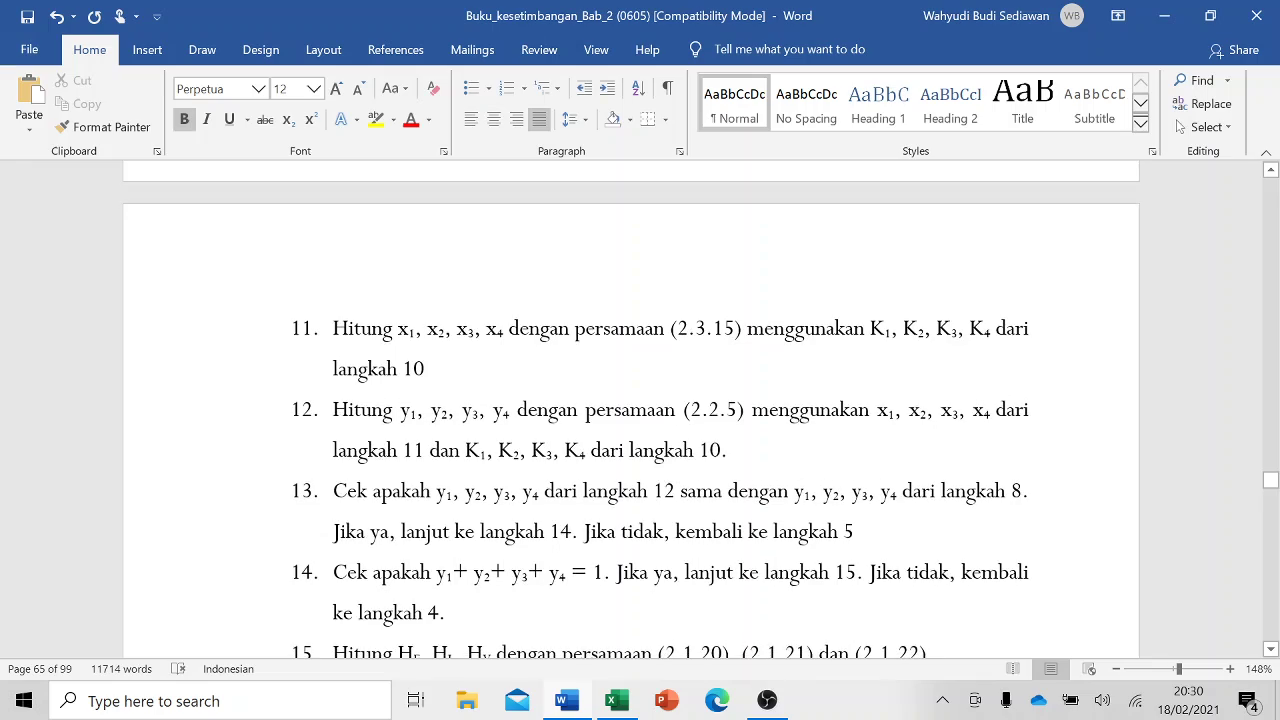
- Review the equations from (2.1.12) to (2.1.22) and reread the Algoritma Perhitungan through step 17
scroll(631, 410, down, 3)
scroll(631, 410, up, 16)
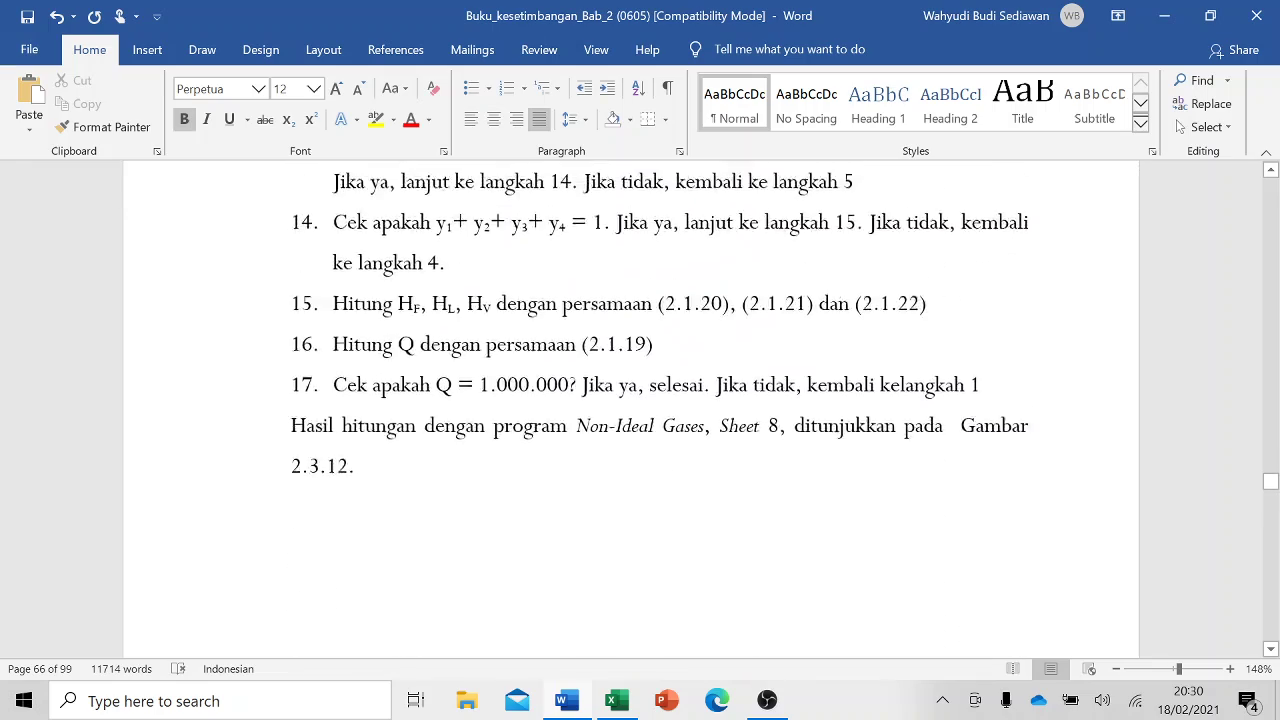
scroll(631, 410, up, 13)
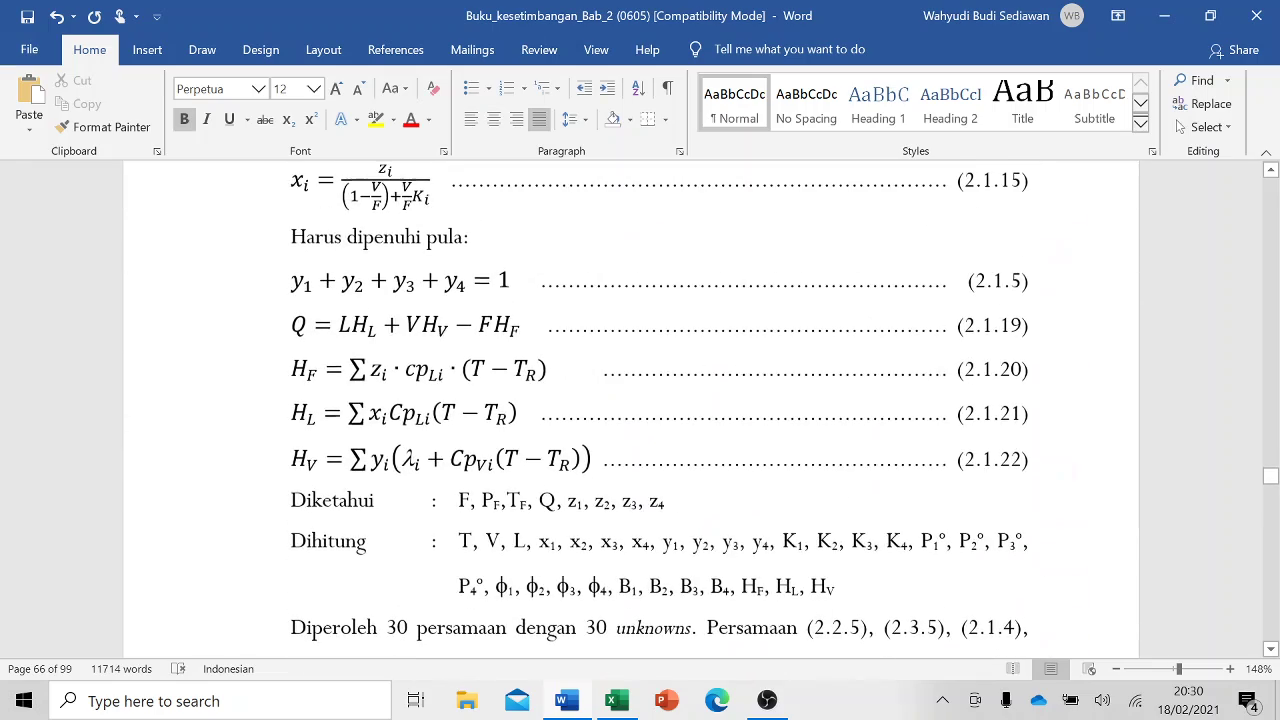
click(360, 462)
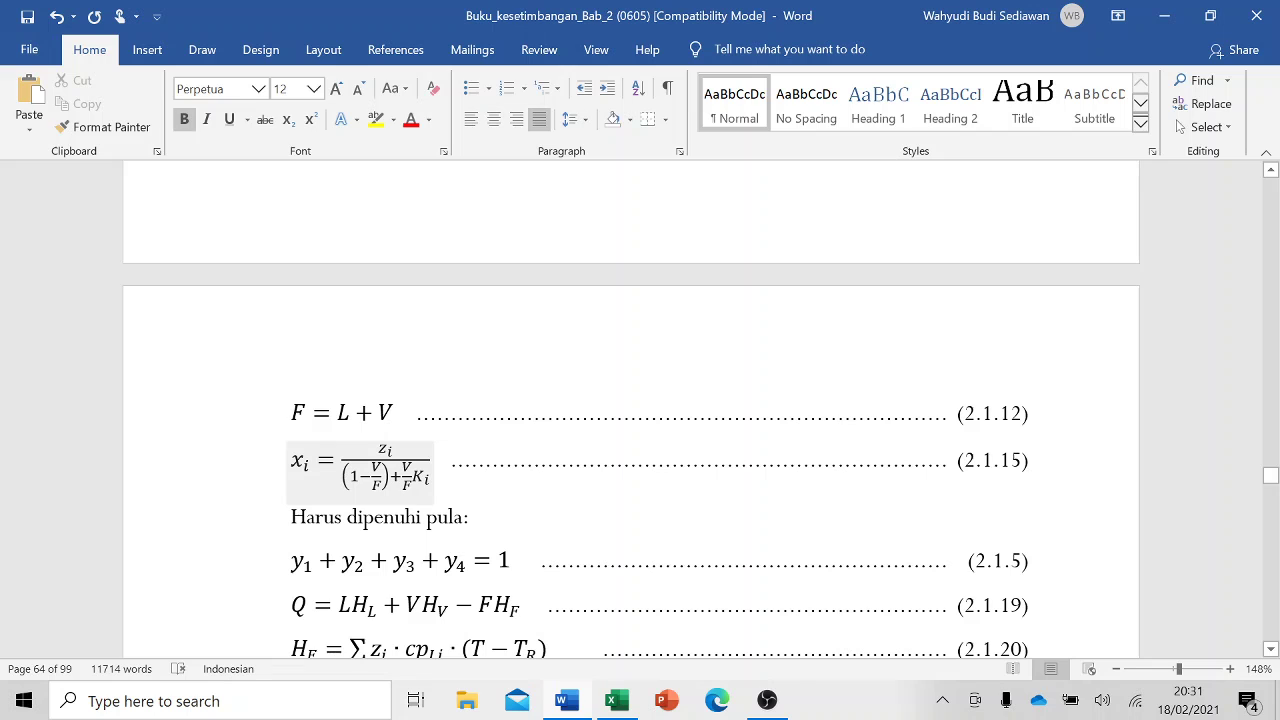
key(Down)
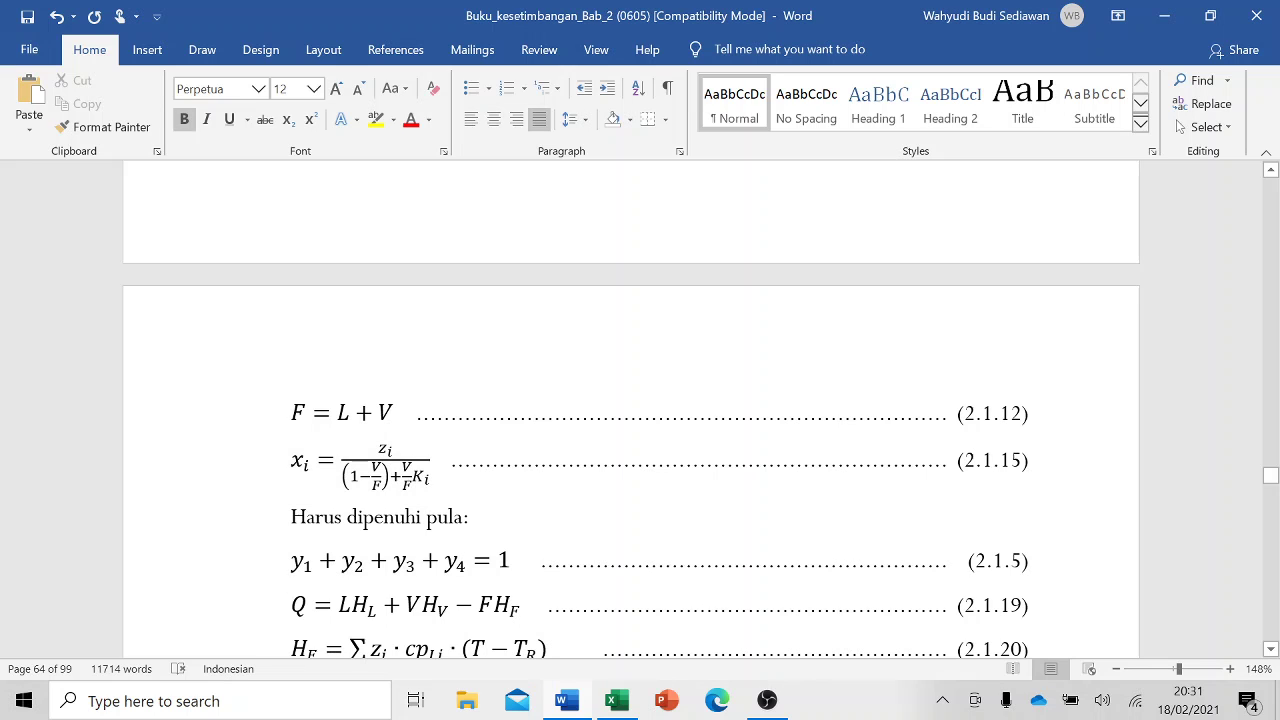
key(Down)
key(Down)
key(Down)
key(Down)
key(Down)
key(Down)
key(Down)
key(Down)
key(Down)
key(Down)
key(Down)
key(Down)
key(Down)
key(Down)
key(Down)
key(Down)
key(Down)
key(Down)
key(Down)
key(Down)
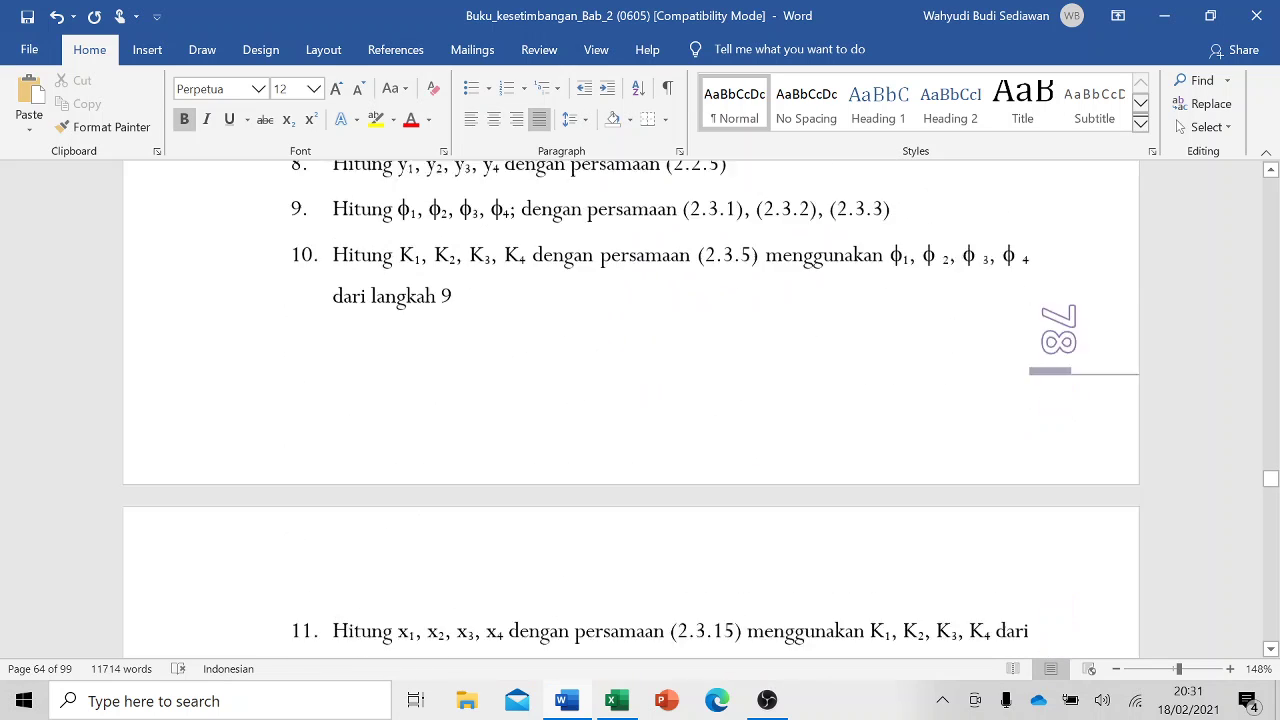
key(Down)
key(Down)
key(Down)
key(Down)
key(Down)
key(Down)
key(Down)
key(Down)
key(Down)
key(Down)
key(Down)
key(Down)
key(Down)
key(Down)
key(Down)
key(Down)
key(Down)
key(Down)
key(Down)
key(Down)
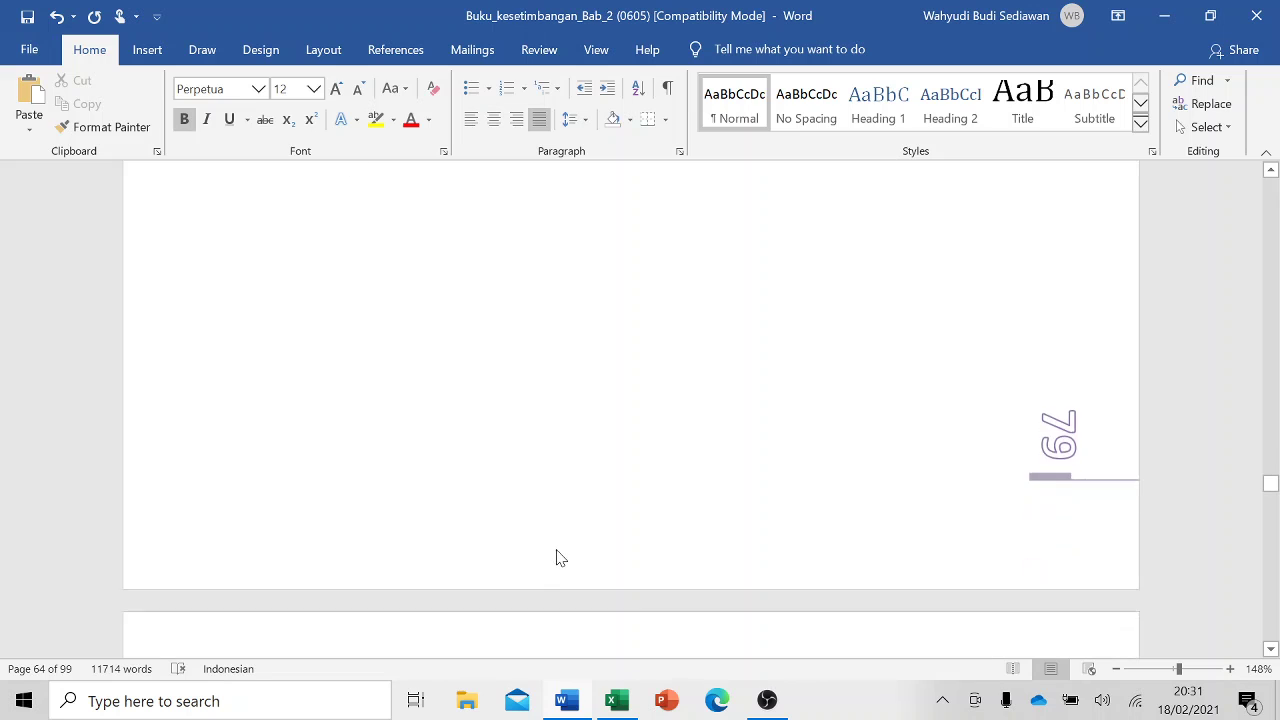
- Examine the flash vaporization results figure after the algorithm, covering its trial values, Antoine and virial data, and Ki, xi and yi tables
scroll(560, 558, down, 15)
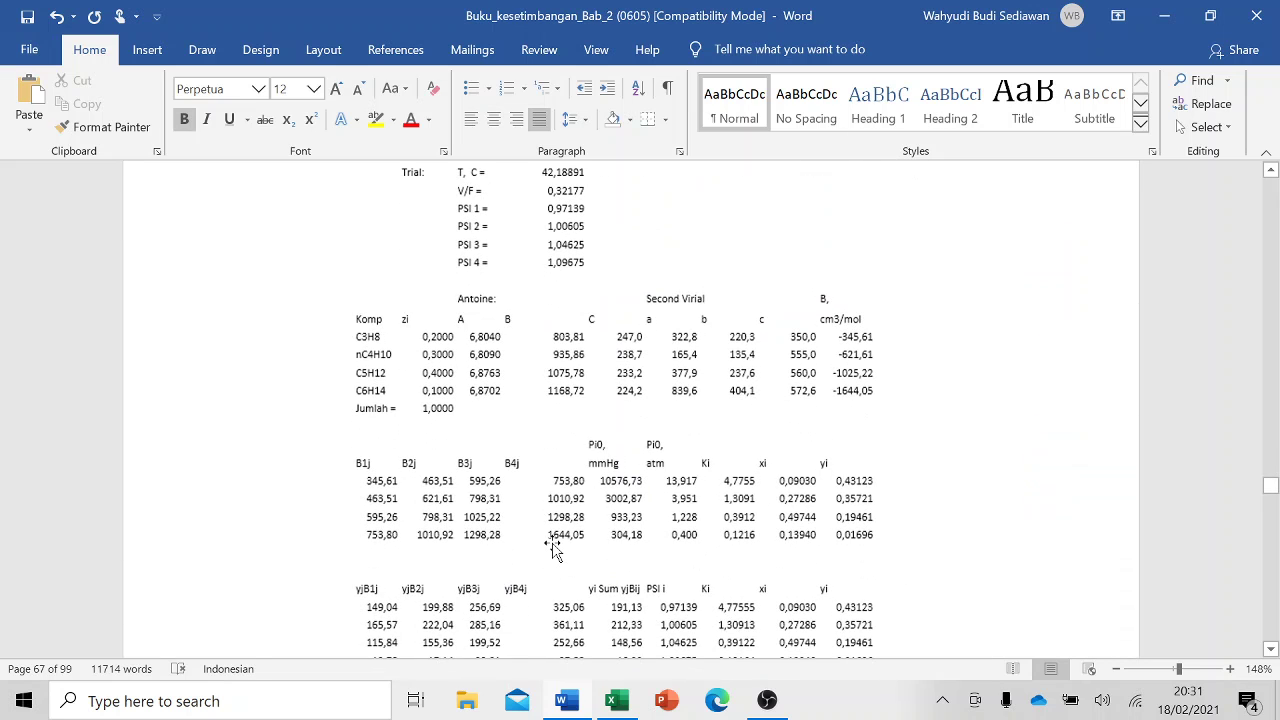
scroll(553, 548, down, 6)
scroll(553, 548, up, 6)
scroll(553, 548, down, 10)
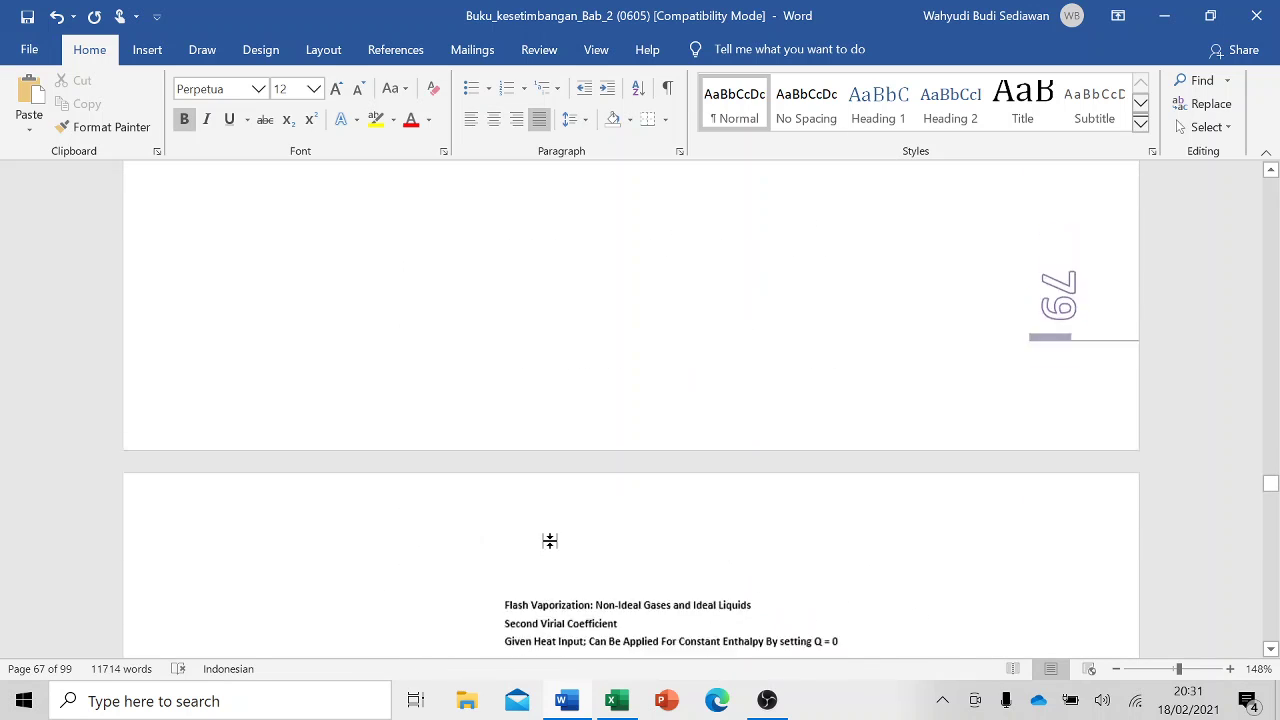
scroll(549, 540, up, 4)
scroll(550, 545, down, 10)
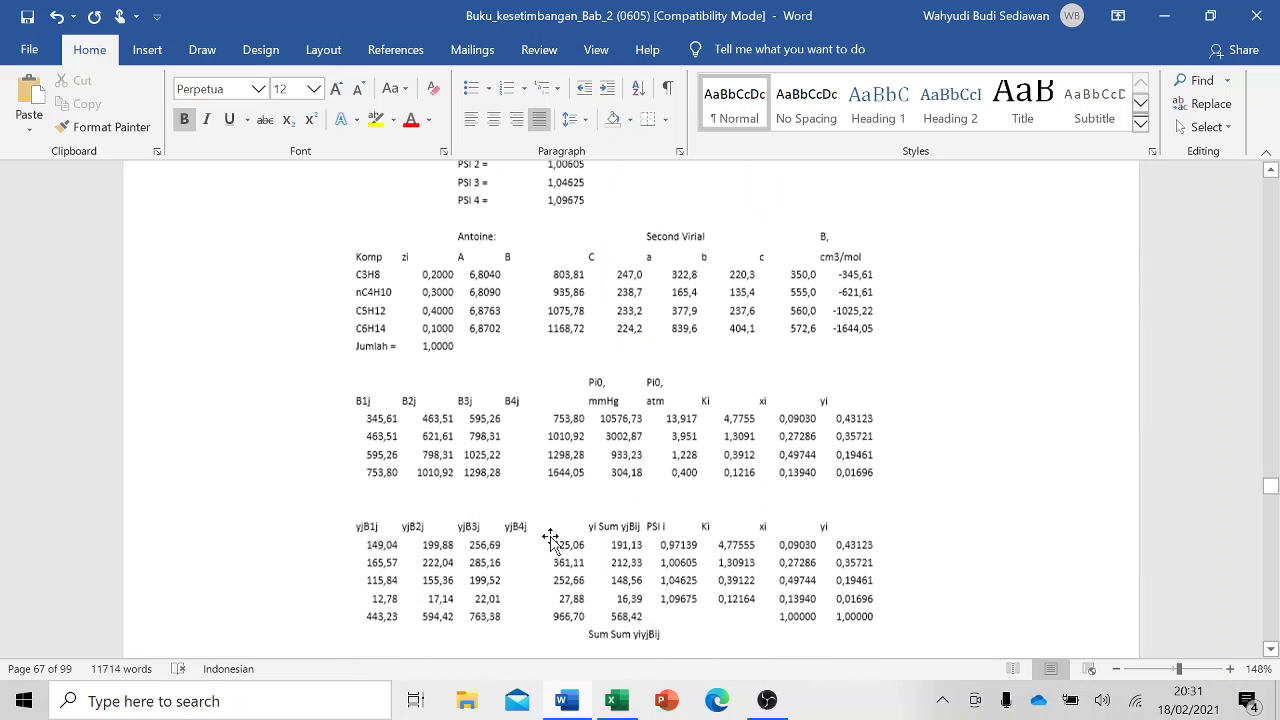
scroll(551, 540, up, 10)
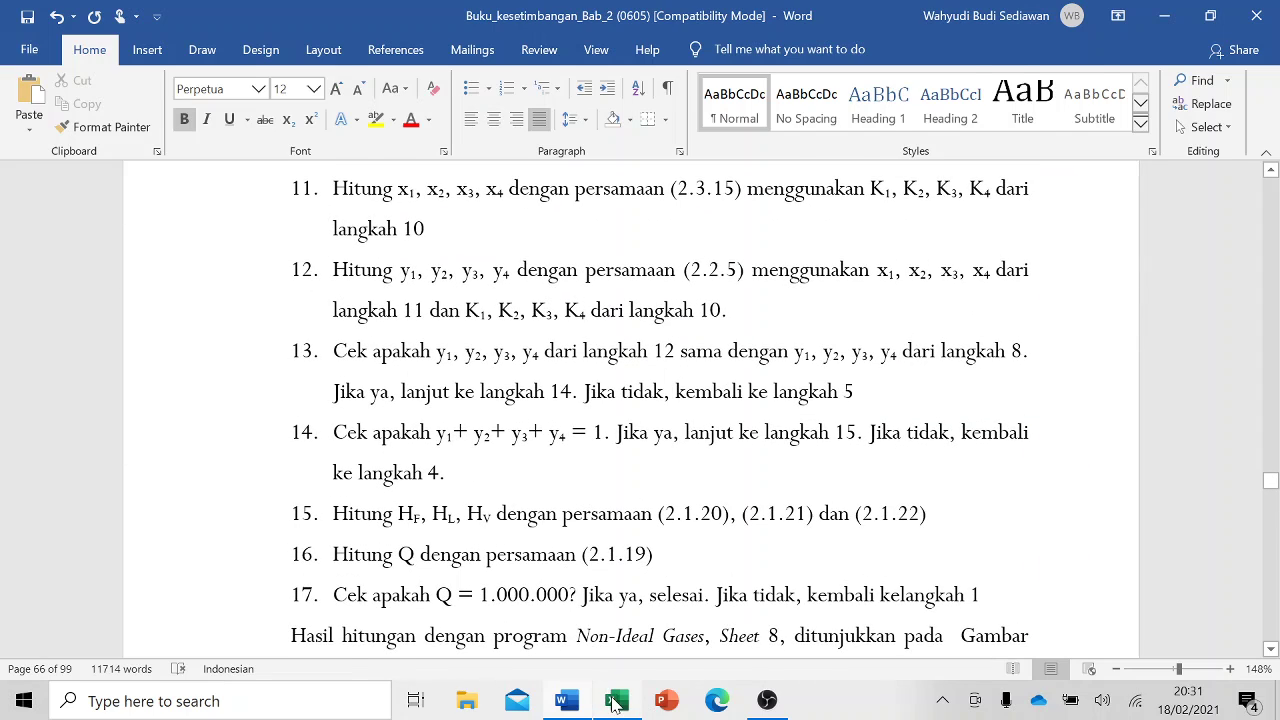
- Switch to the Non-Ideal Gases workbook in Excel and check the trial values, component data and heat balance table on Sheet11
click(614, 702)
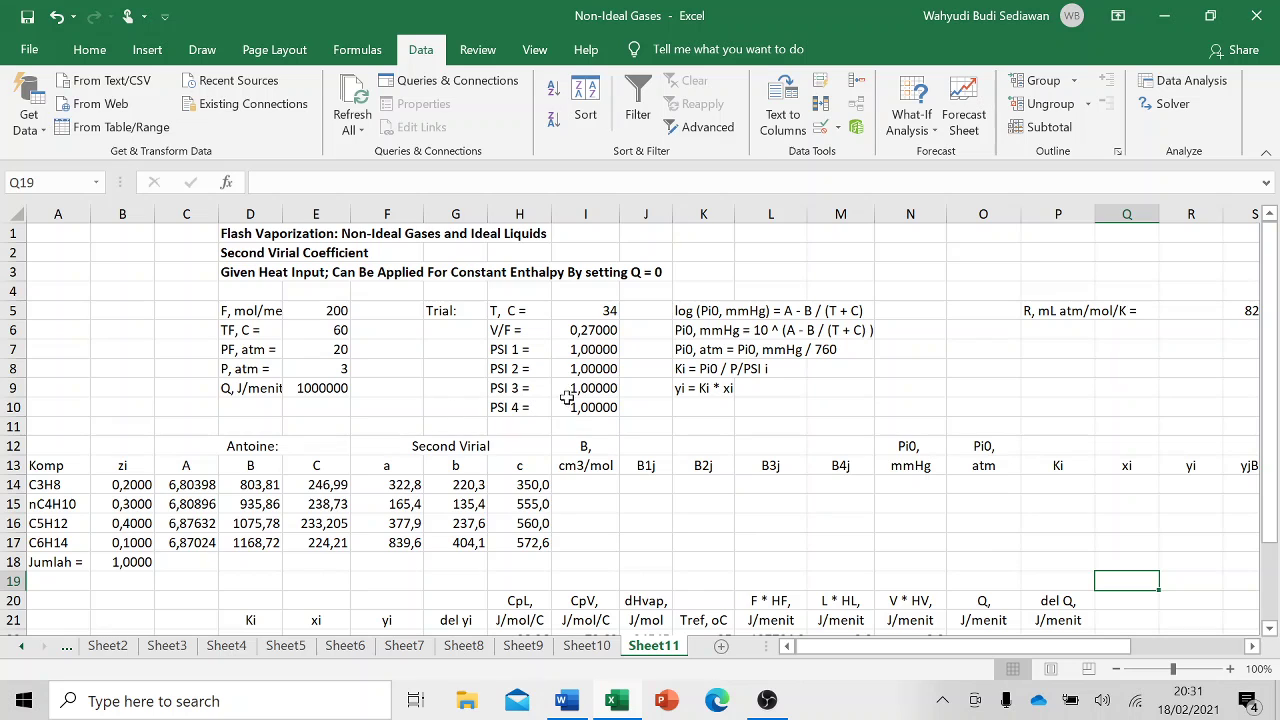
scroll(727, 479, down, 2)
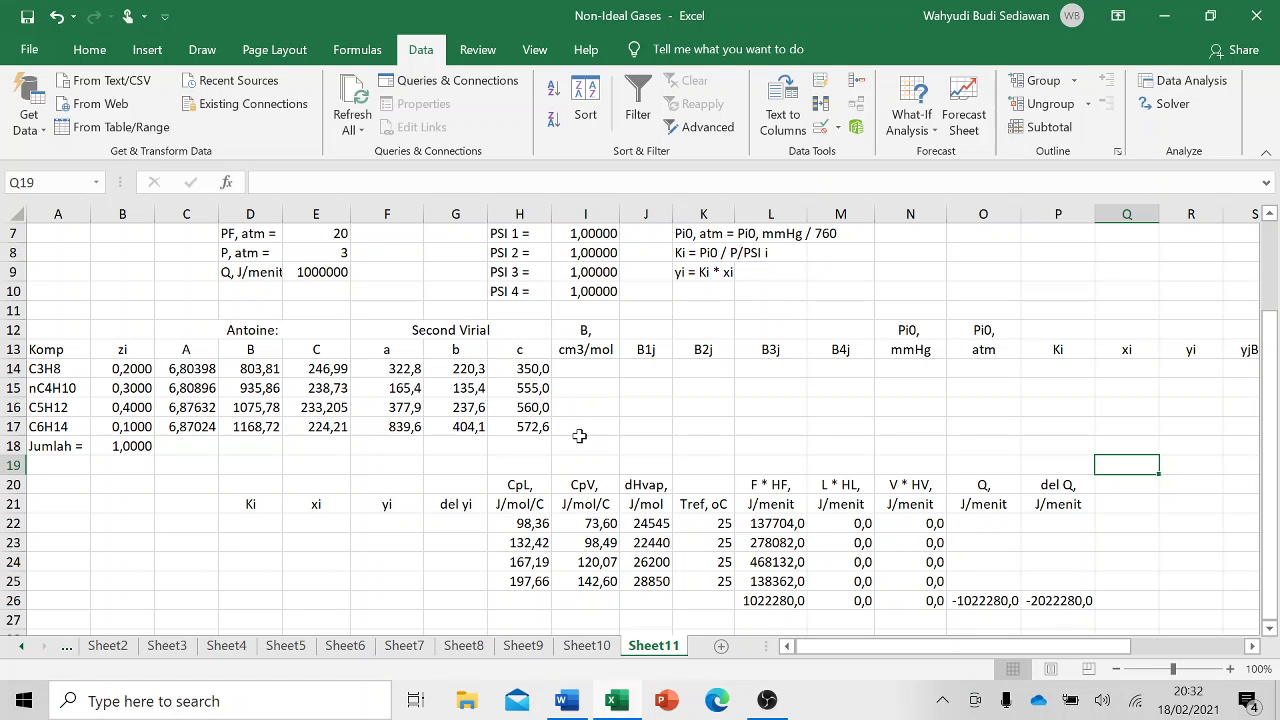
scroll(607, 428, up, 2)
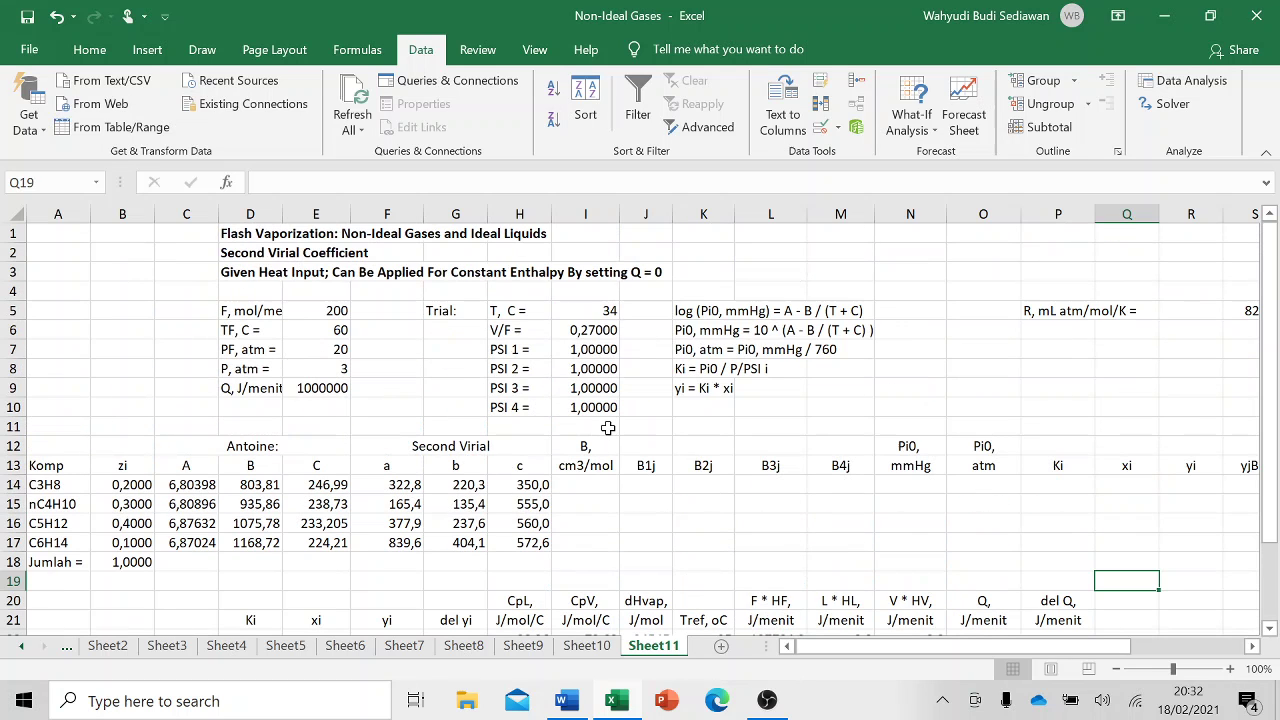
- Calculate the second virial coefficient B for C3H8 in I14 as =F14-G14*EXP(H14/($I$5+273,15)) and fill it down to I17
click(590, 484)
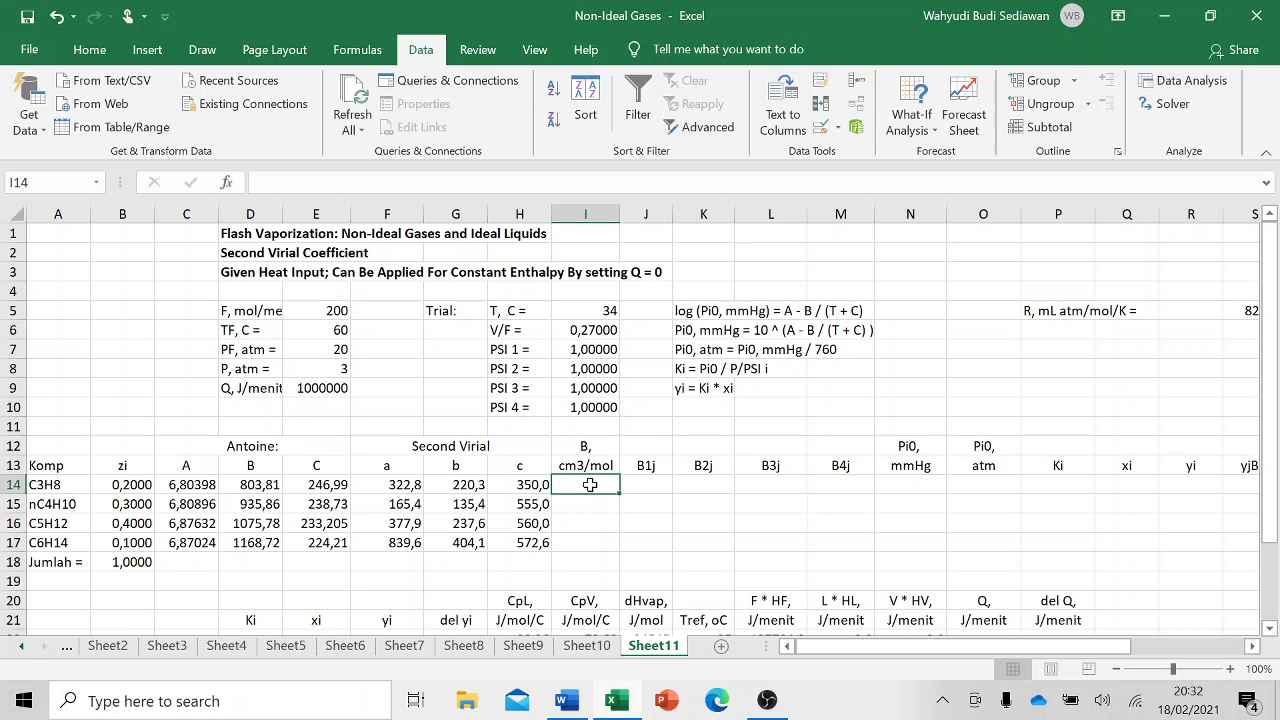
text(=)
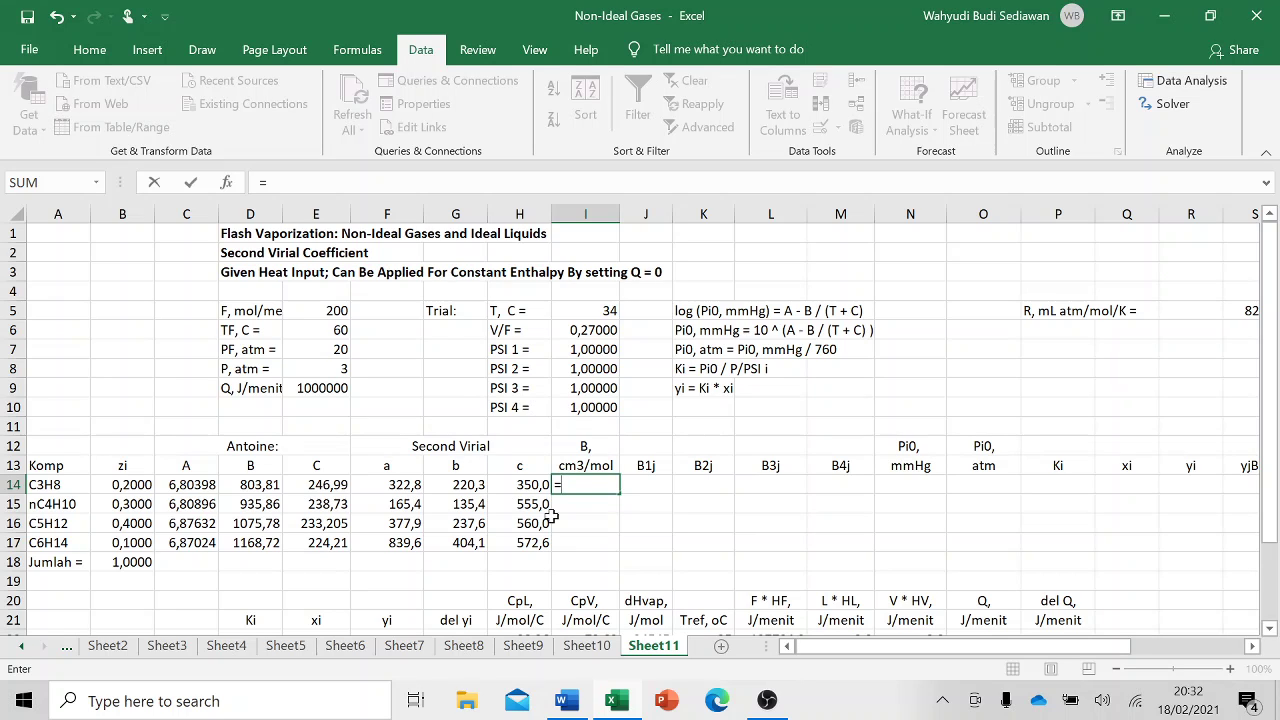
click(403, 485)
text(-)
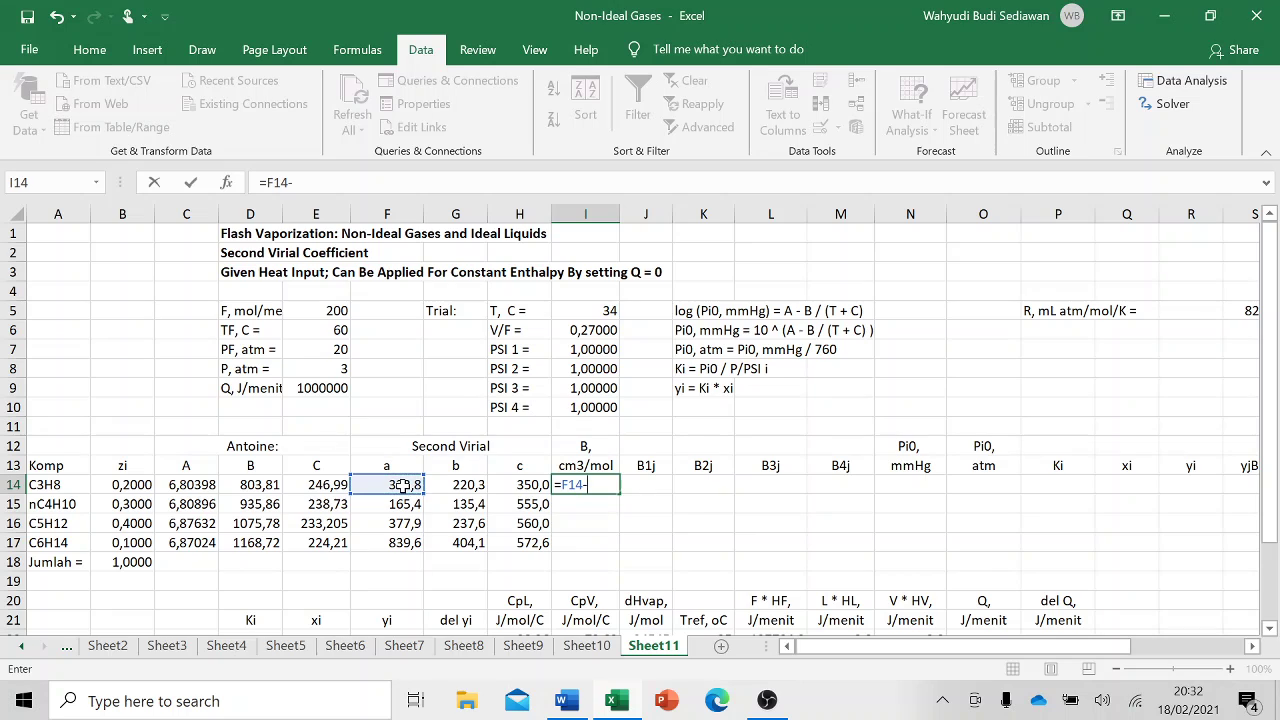
click(455, 485)
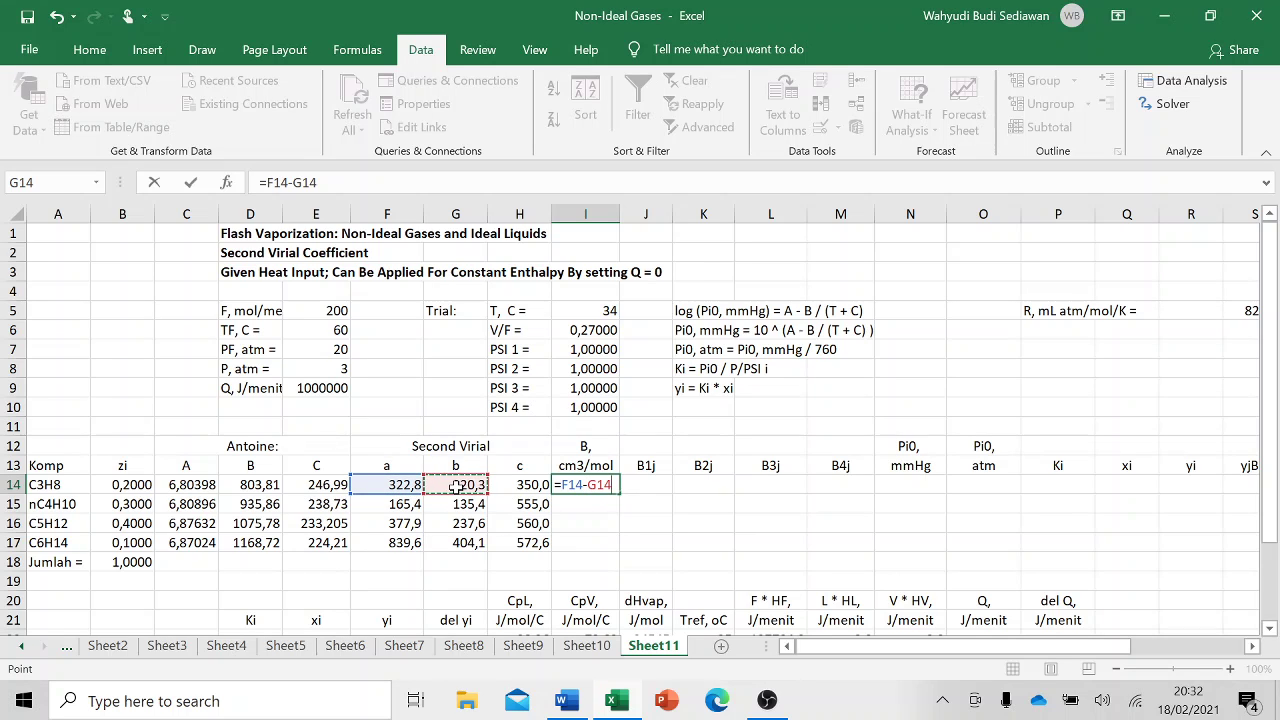
text(*ex)
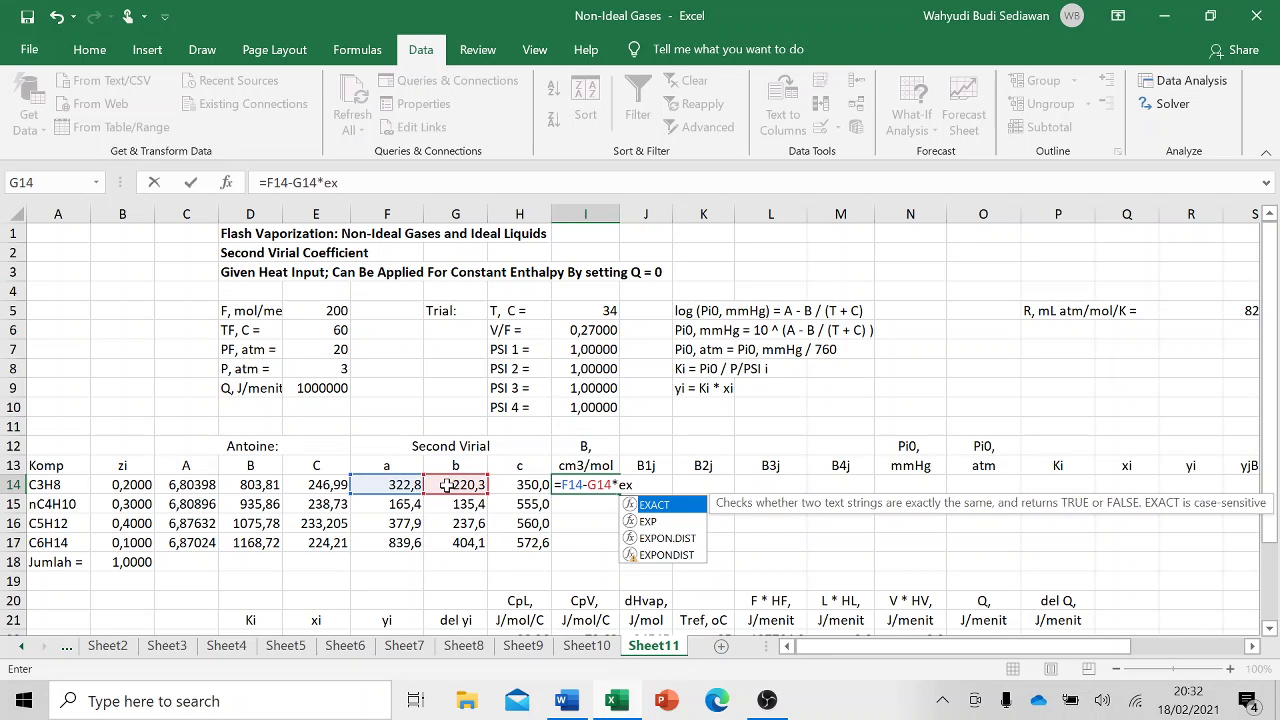
text(p()
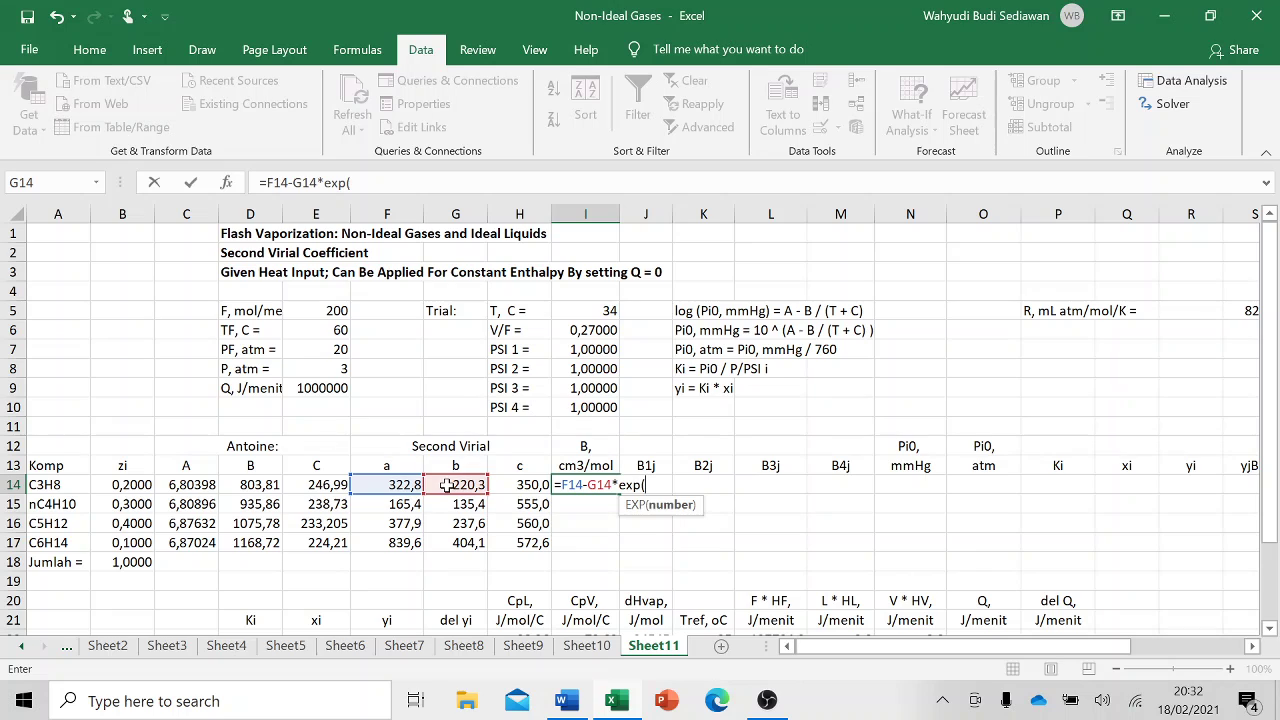
click(520, 485)
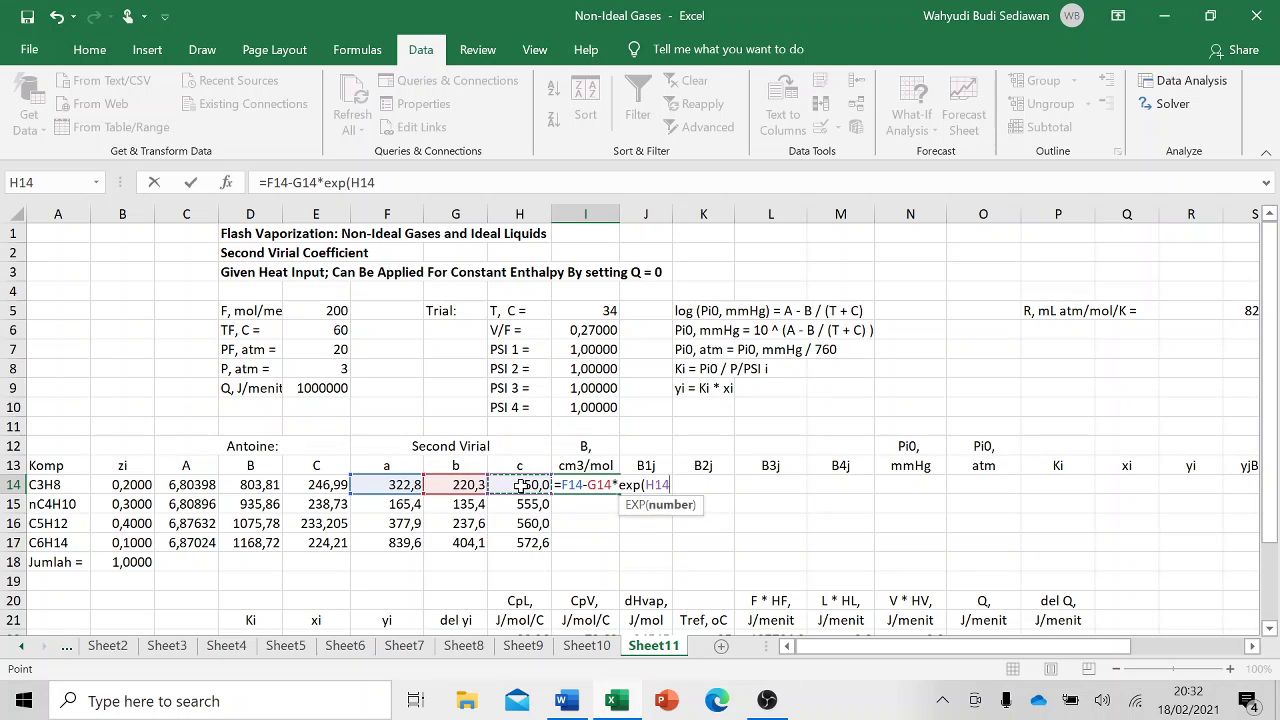
text(/()
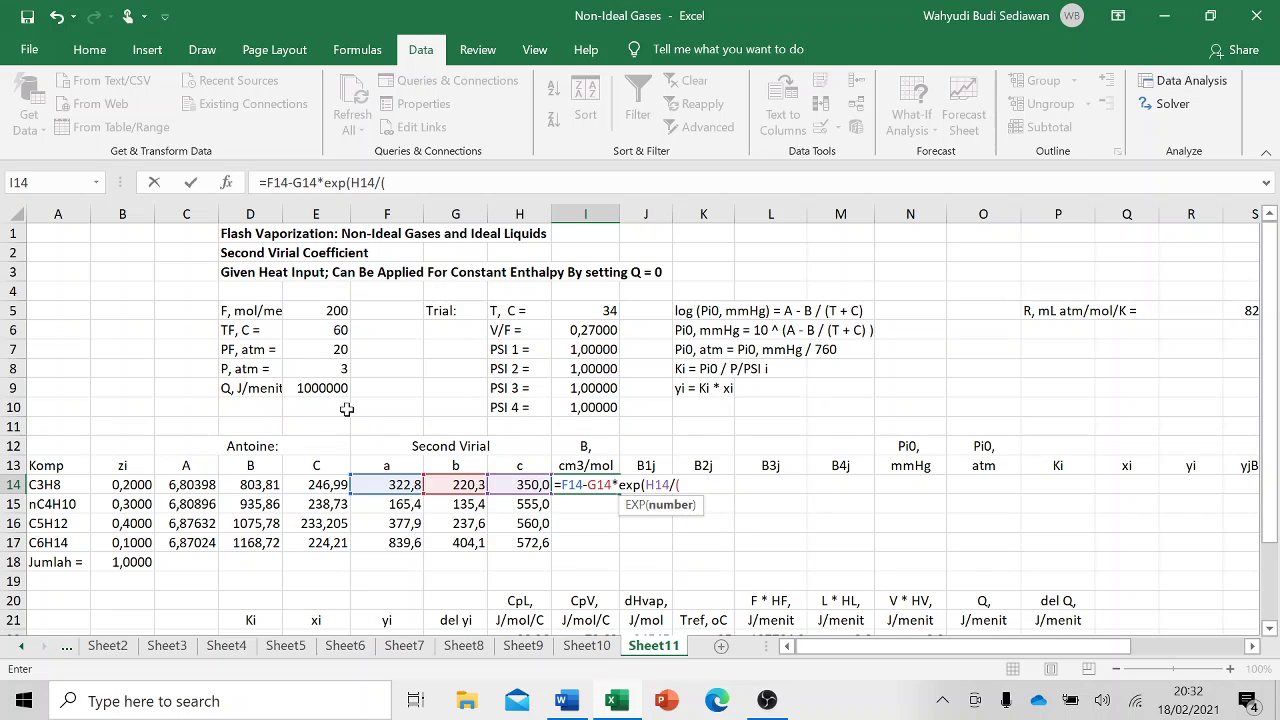
click(585, 311)
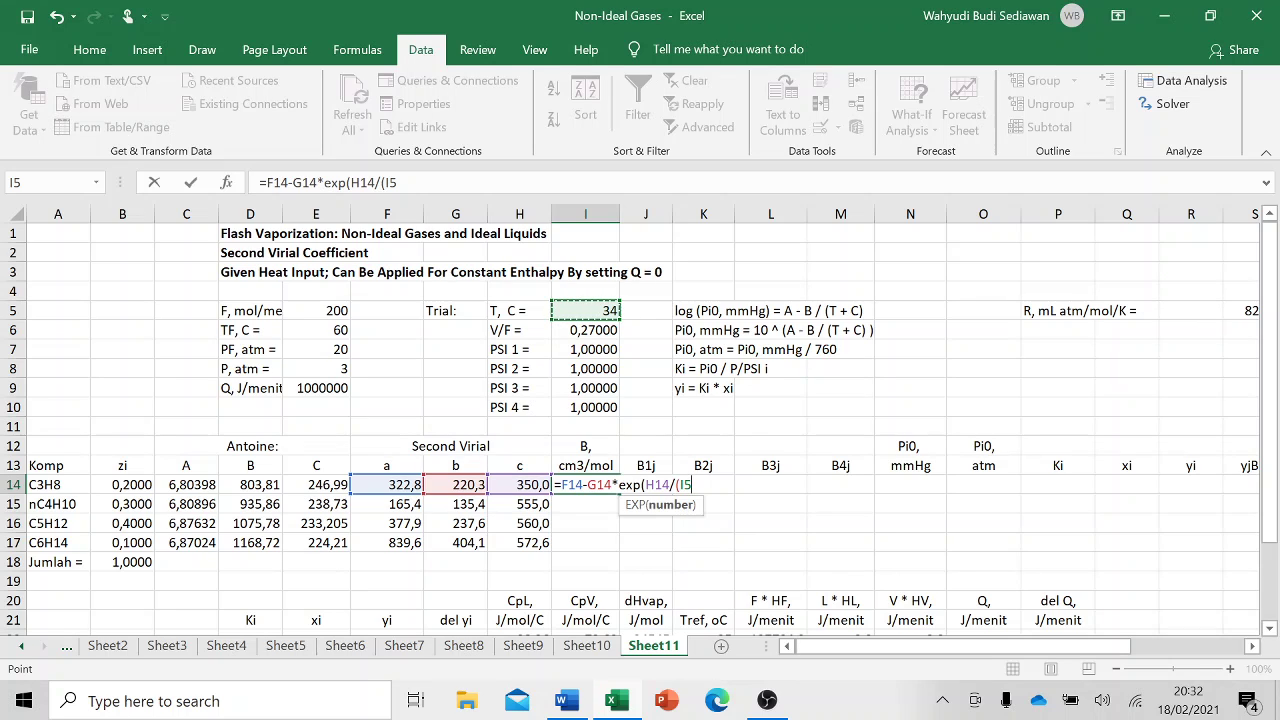
click(383, 182)
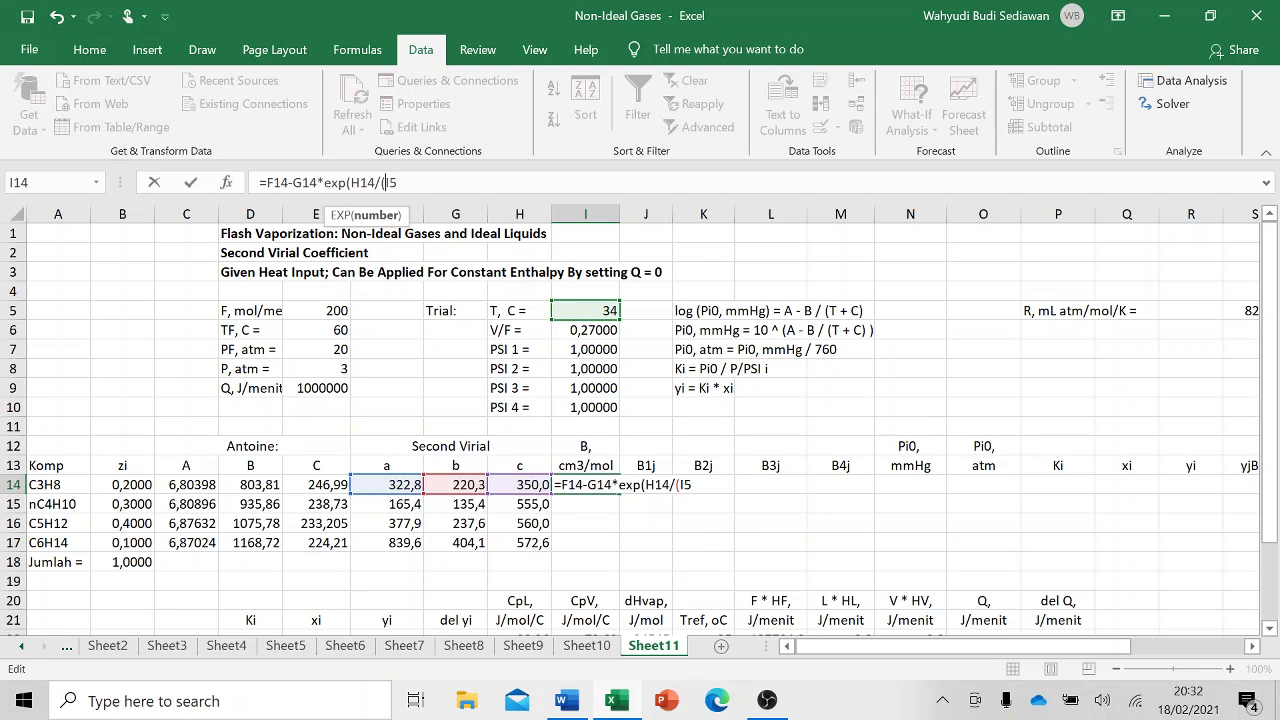
text($I$5+273)
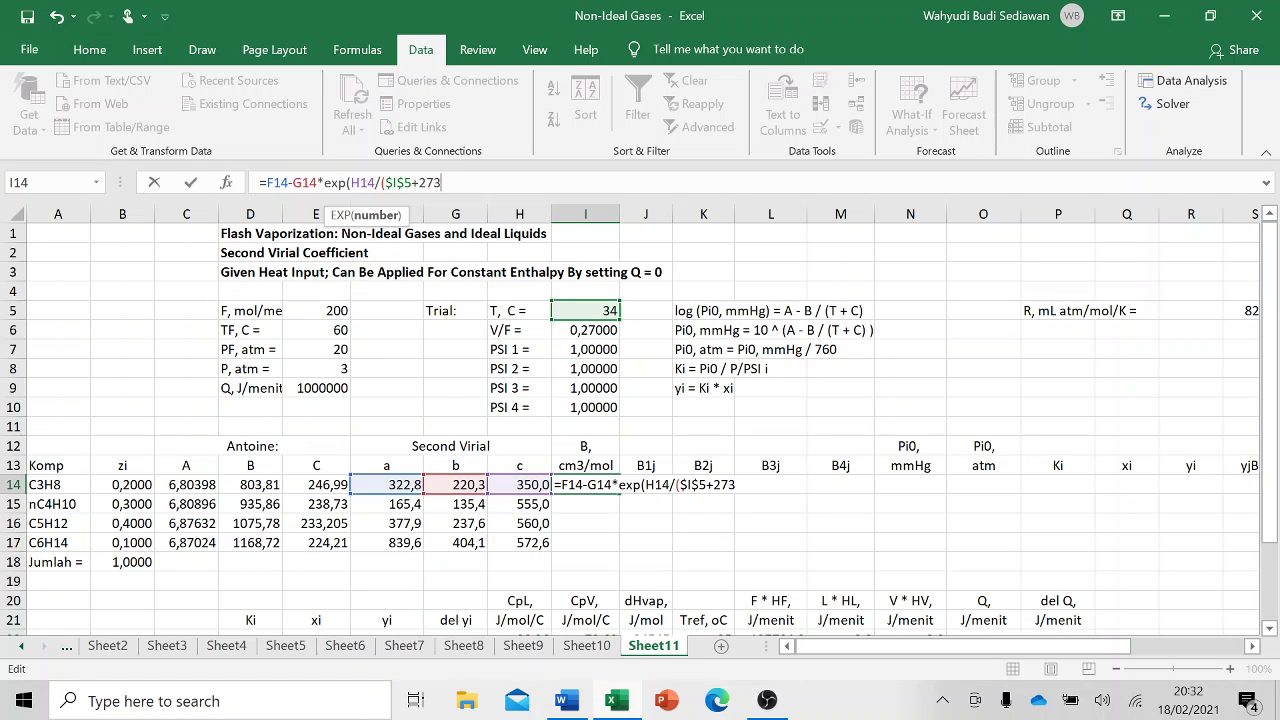
text(,15)))
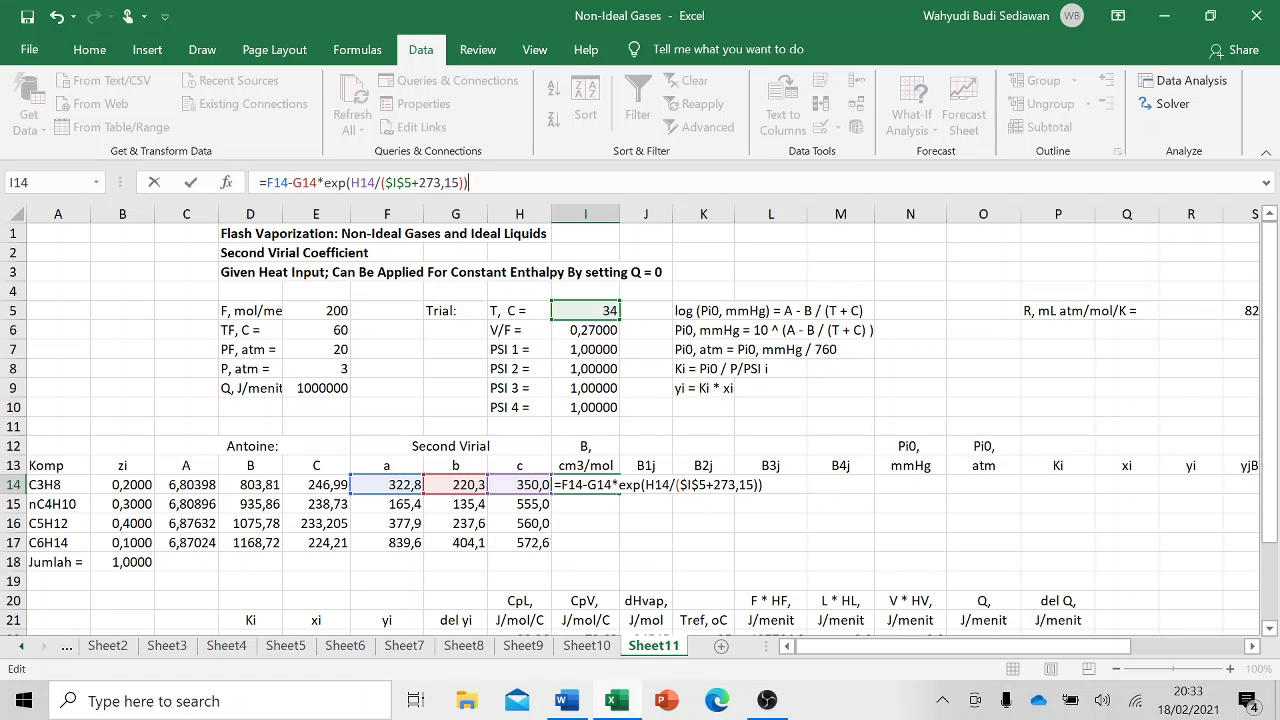
key(Return)
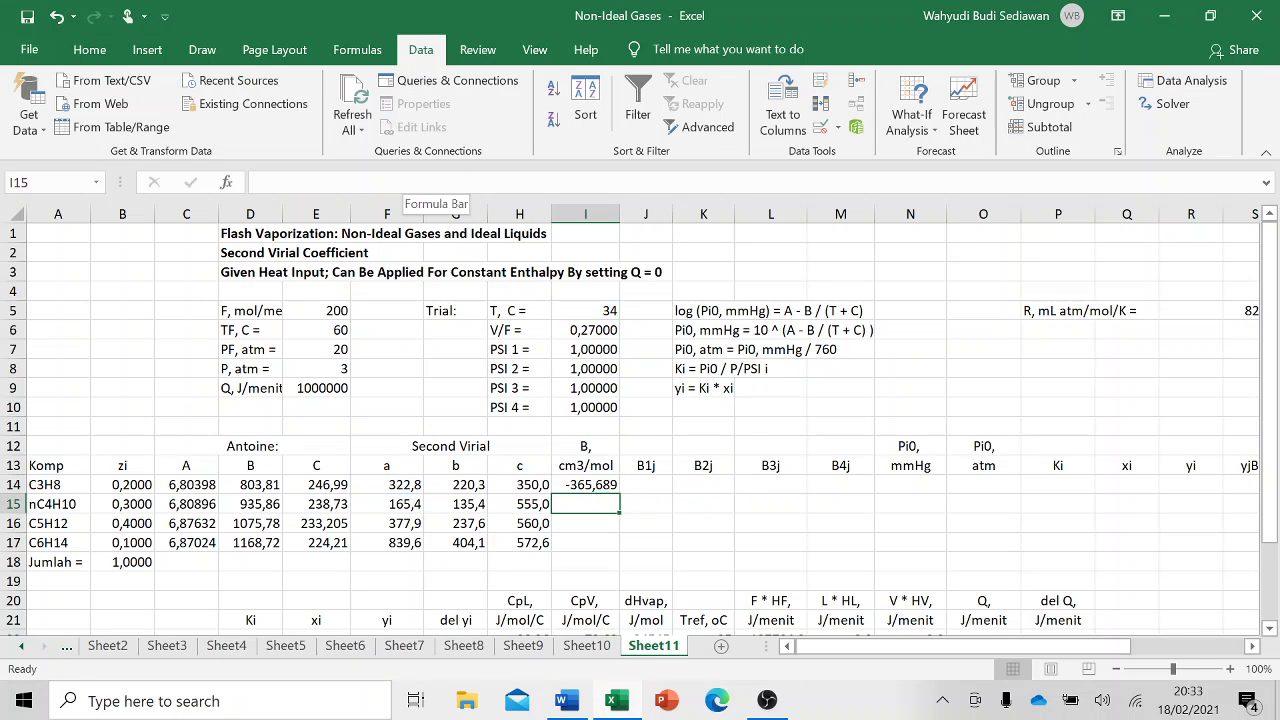
click(596, 487)
drag(619, 493, 626, 545)
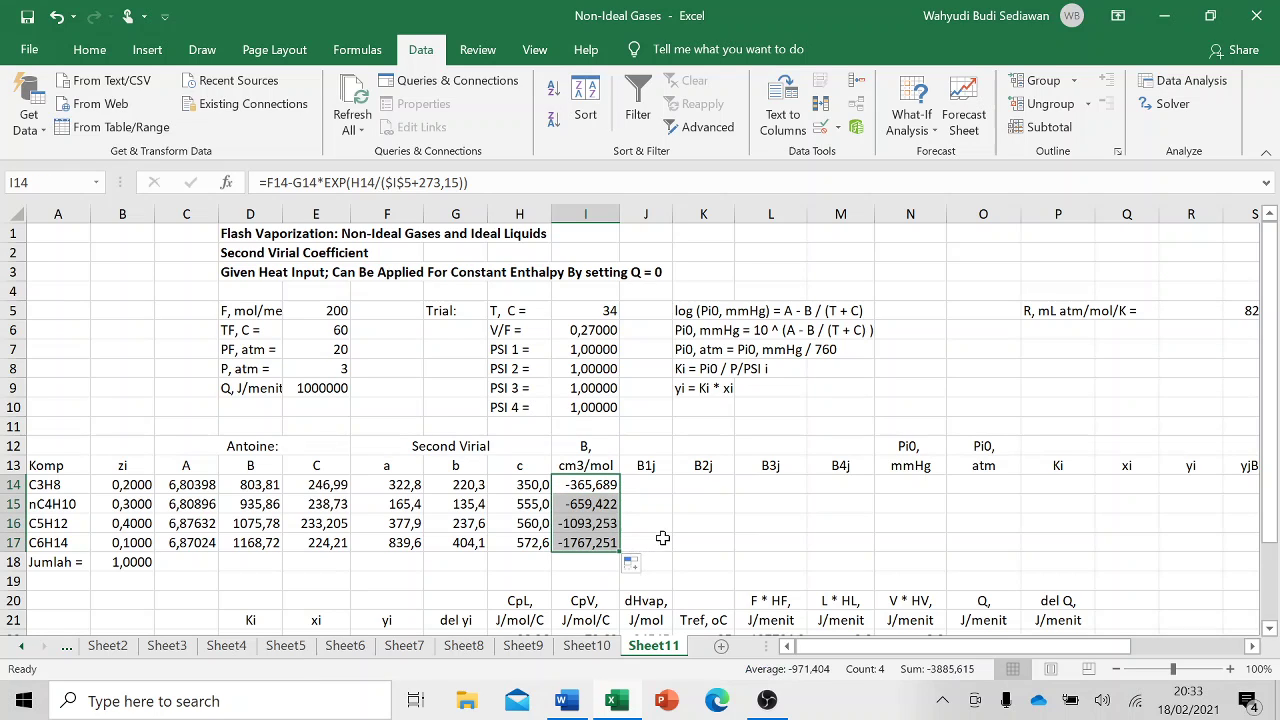
- Calculate the B1j coefficient in J14 as =($I$14*I14)^0,5 and fill the formula down to J17
click(656, 487)
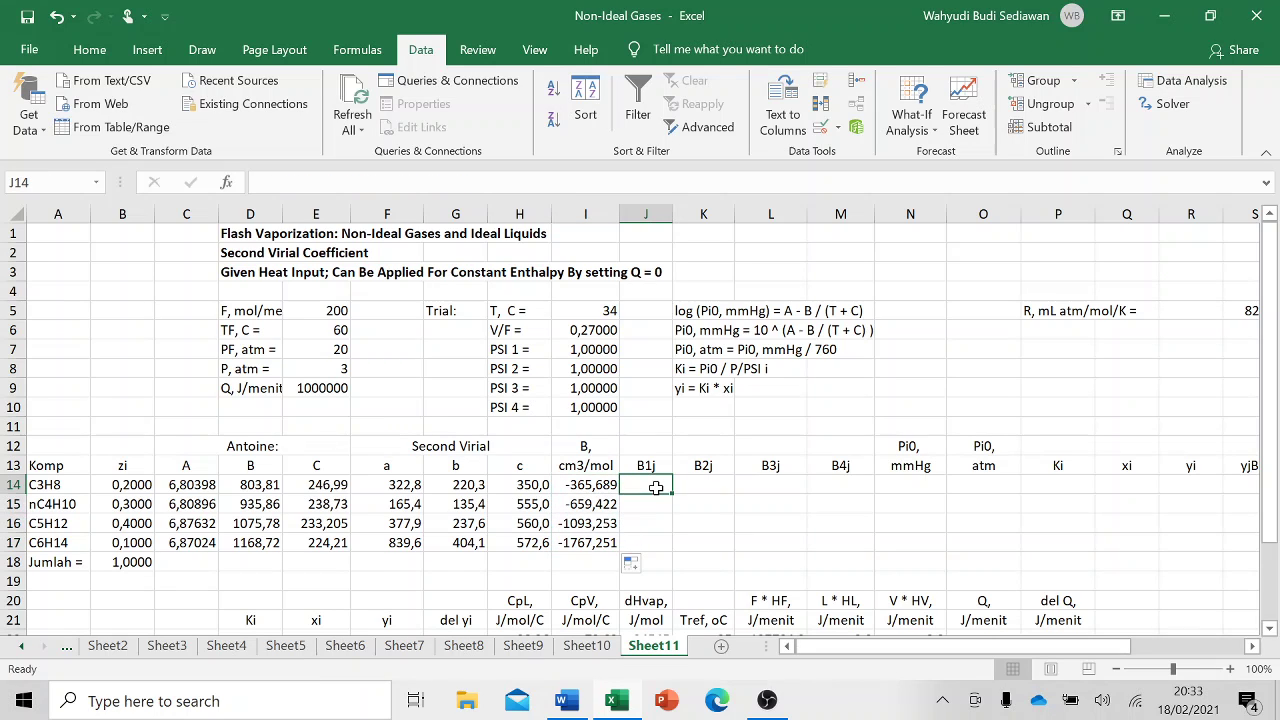
text(=)
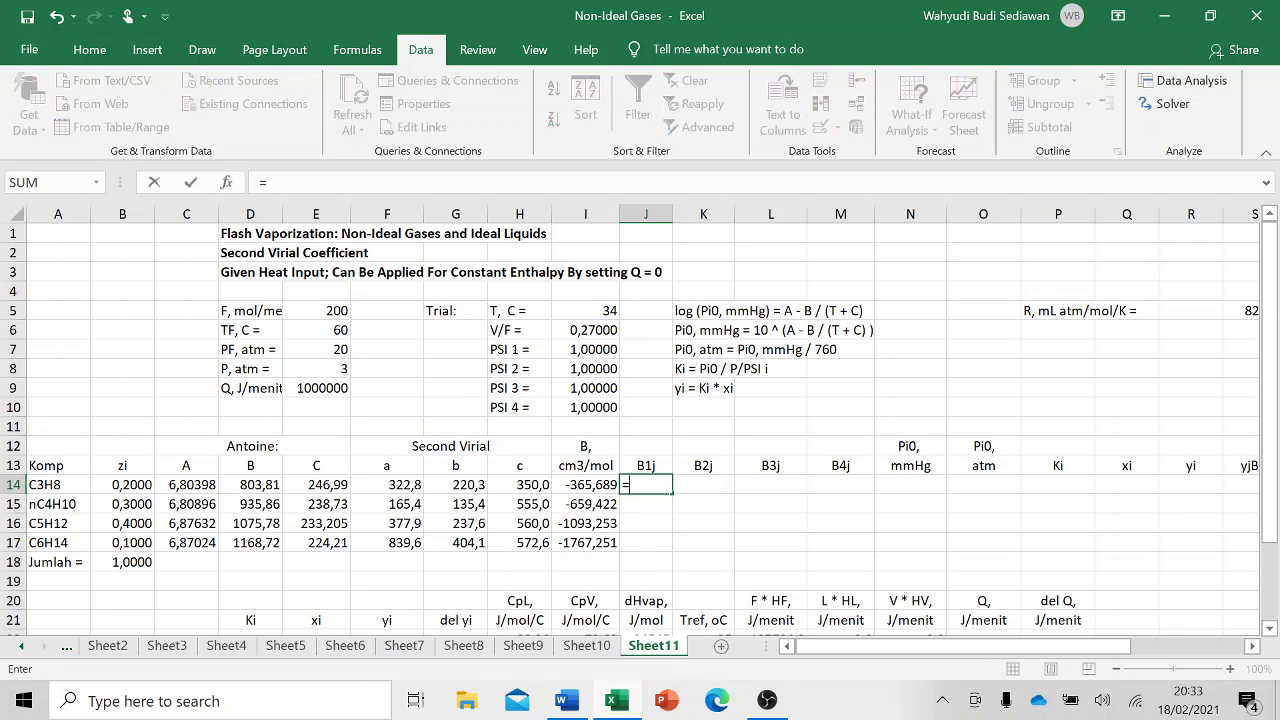
click(594, 484)
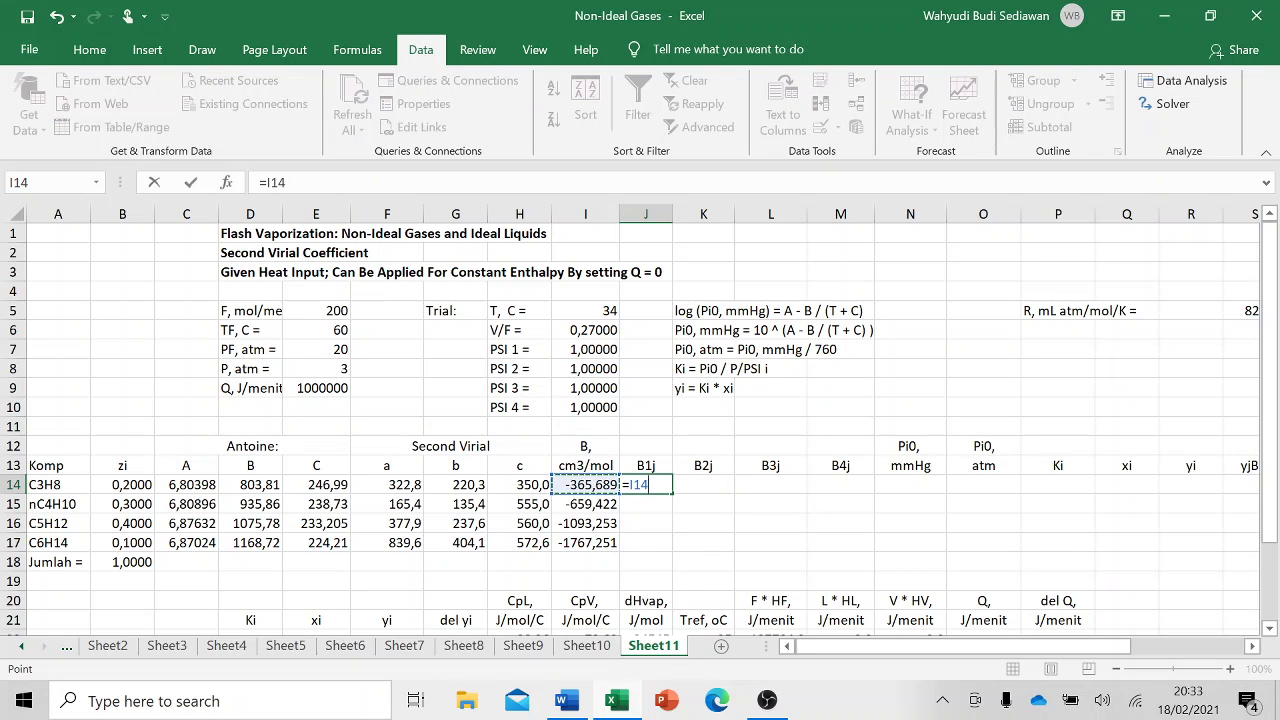
click(286, 183)
text($)
click(279, 182)
text($)
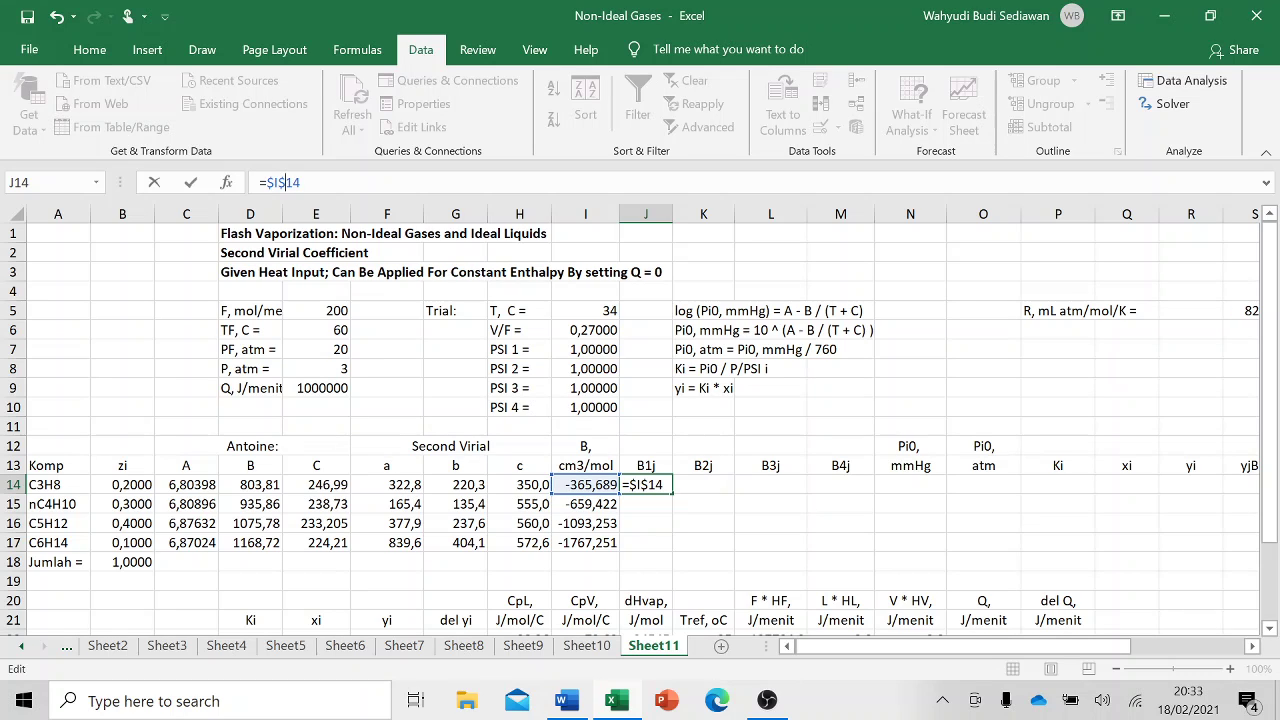
text(()
text(*)
click(597, 484)
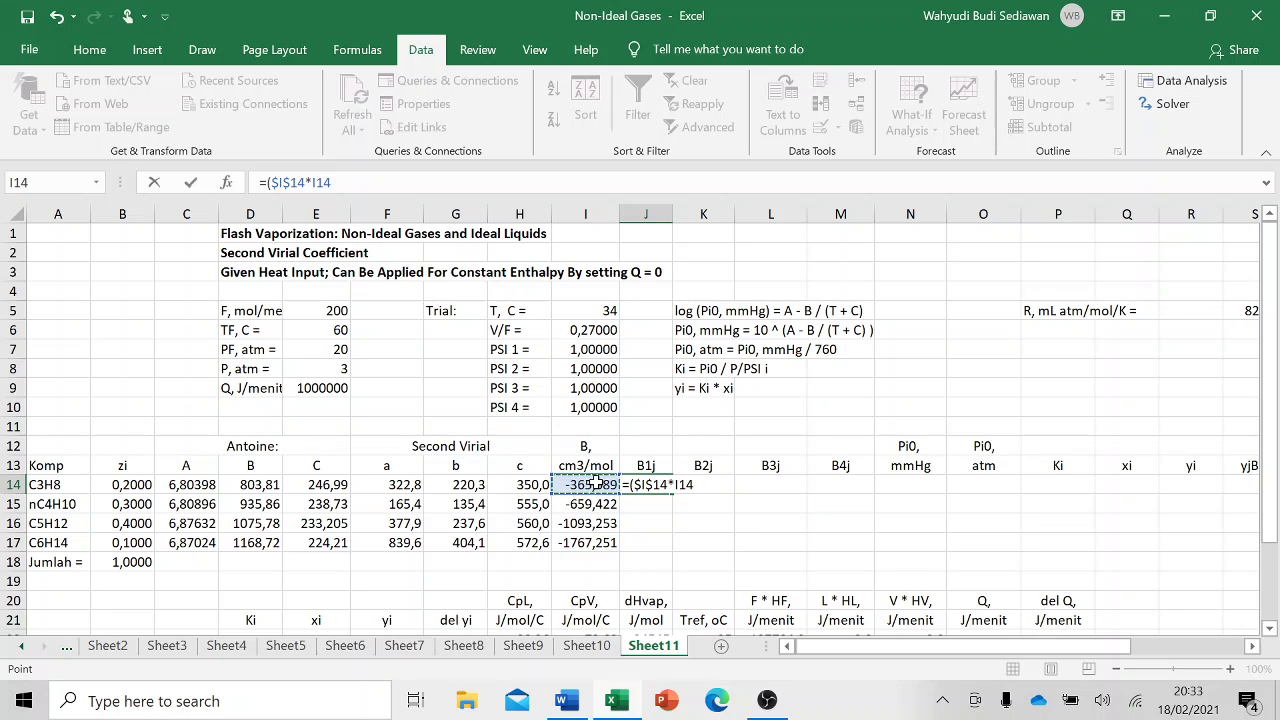
text()^0,5)
key(Return)
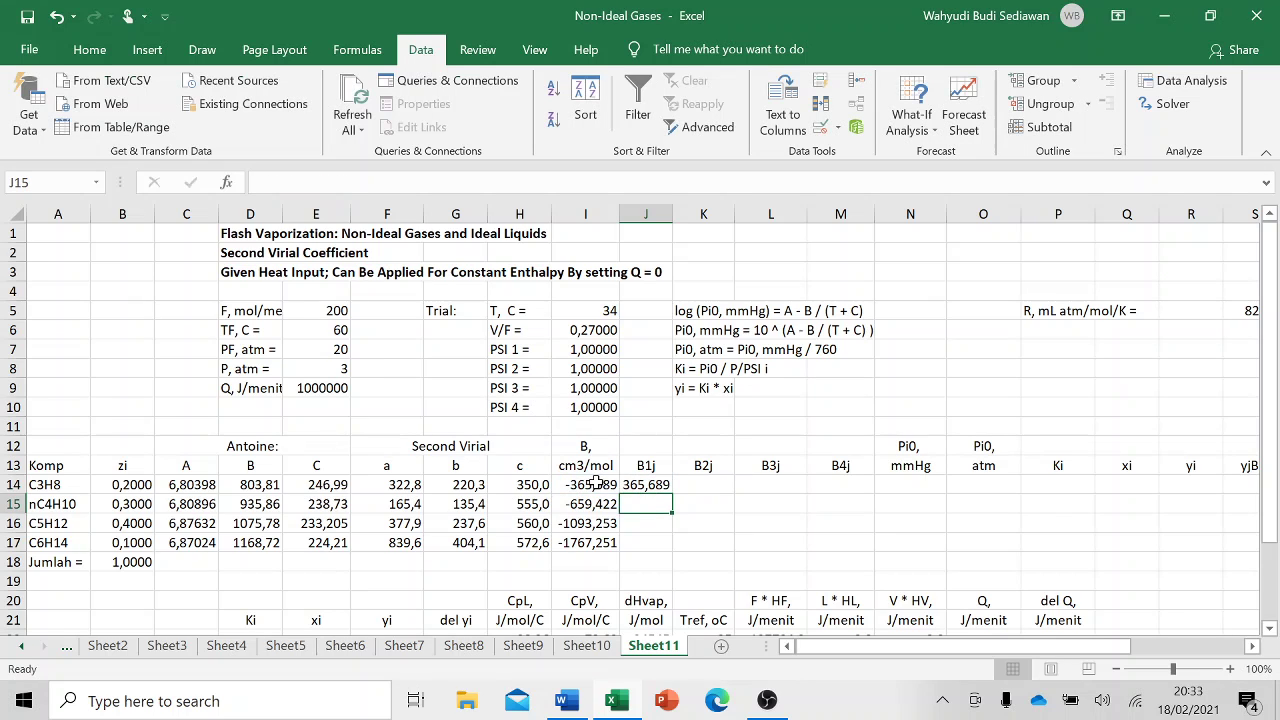
click(652, 486)
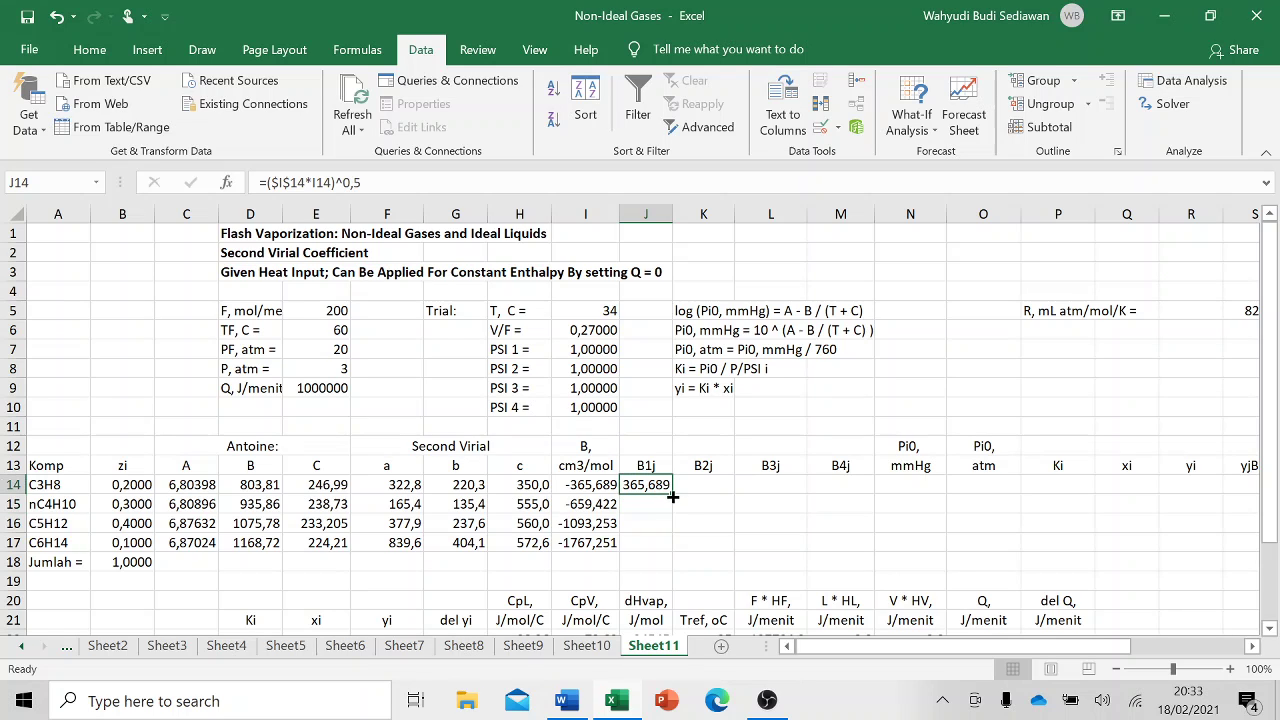
drag(672, 497, 674, 556)
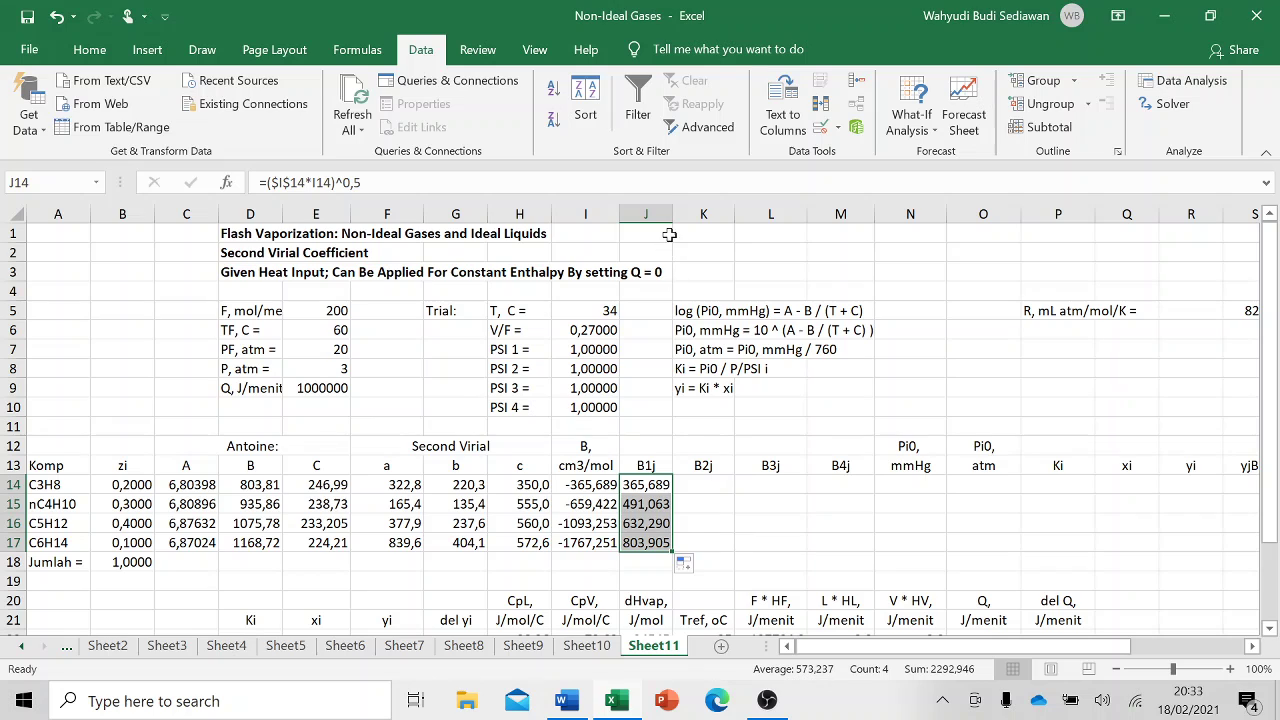
- Widen column J slightly, and calculate the B2j coefficient in K14 as =($I$15*I14)^0,5, filled down to K17
drag(673, 214, 682, 215)
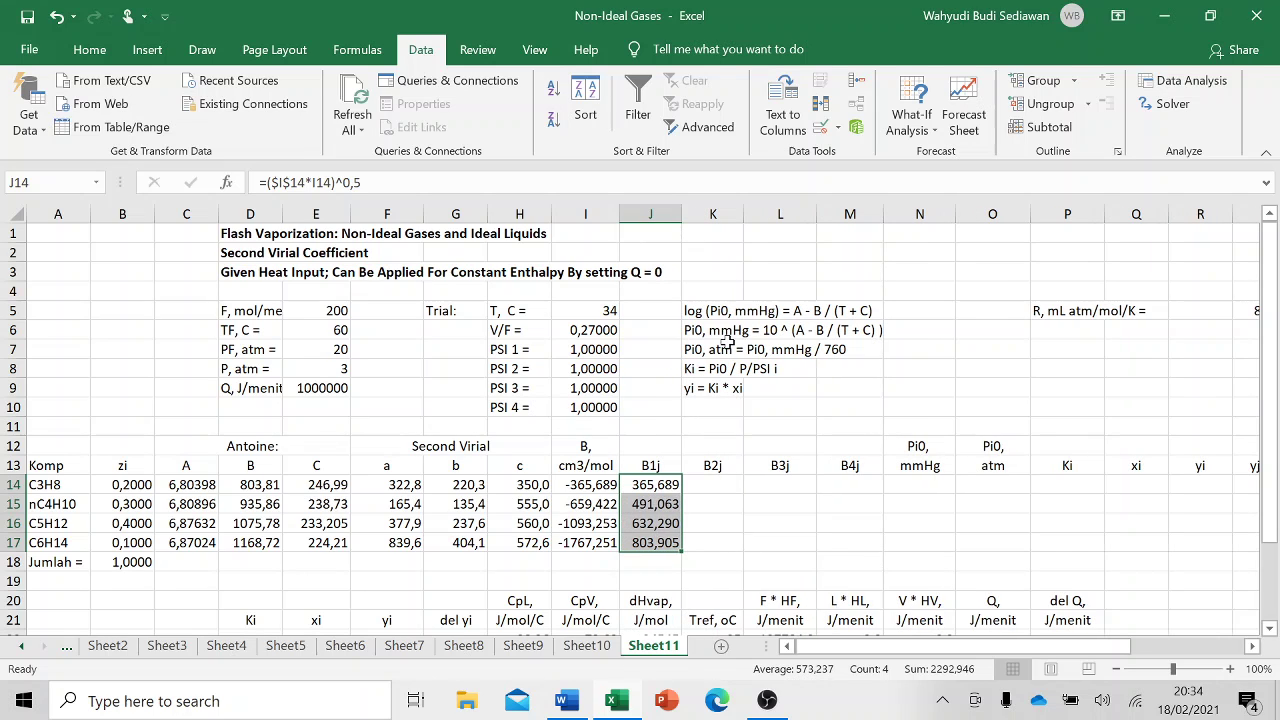
click(714, 481)
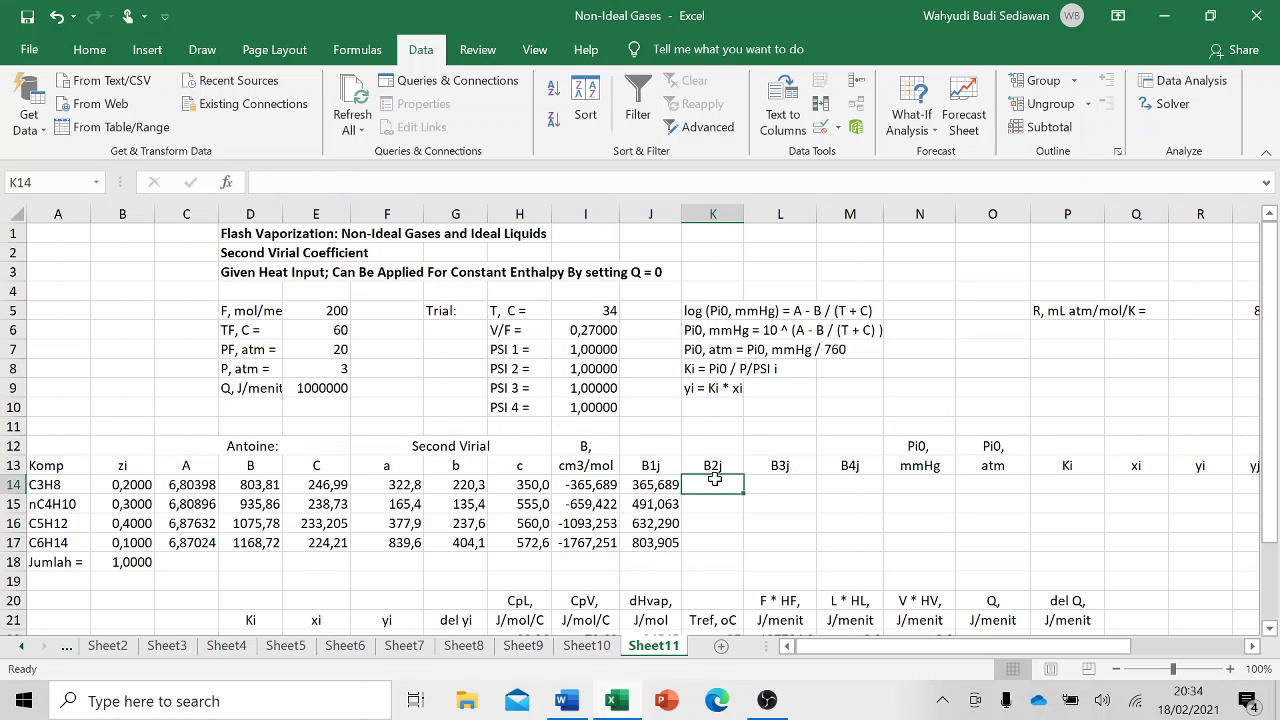
text(=)
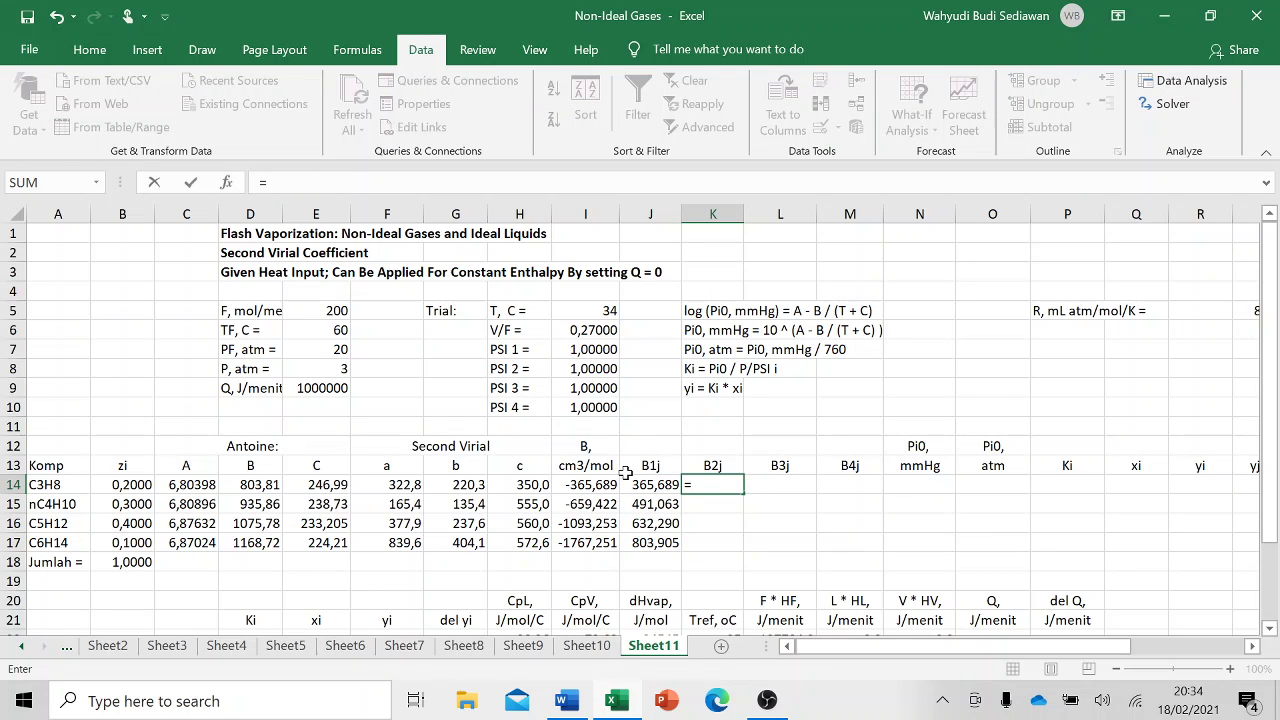
click(587, 506)
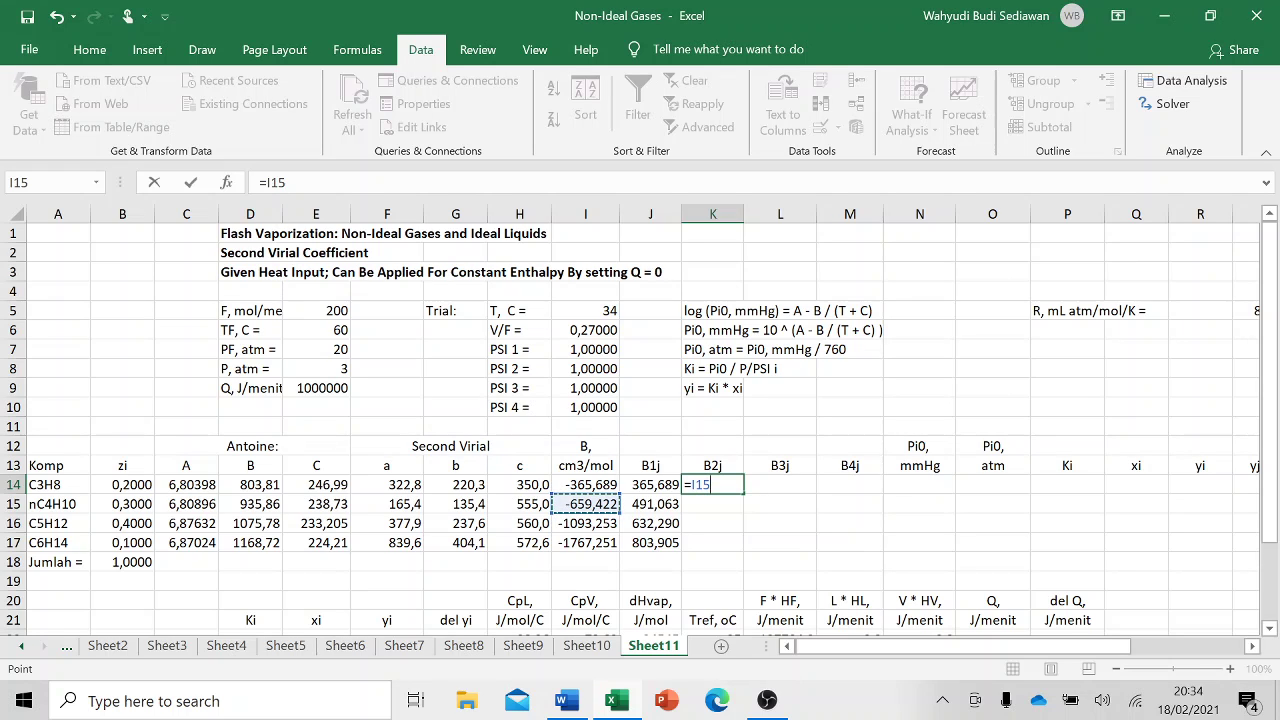
click(263, 182)
text($)
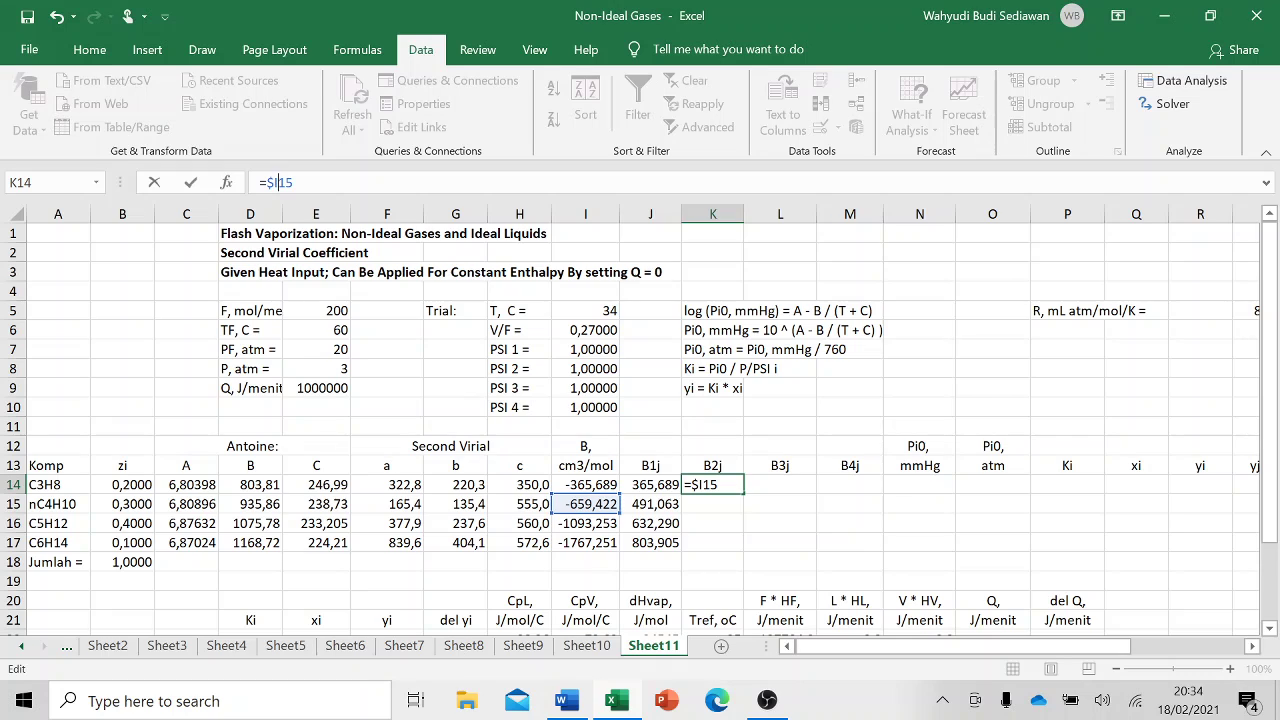
text($)
text(()
text(*)
click(592, 484)
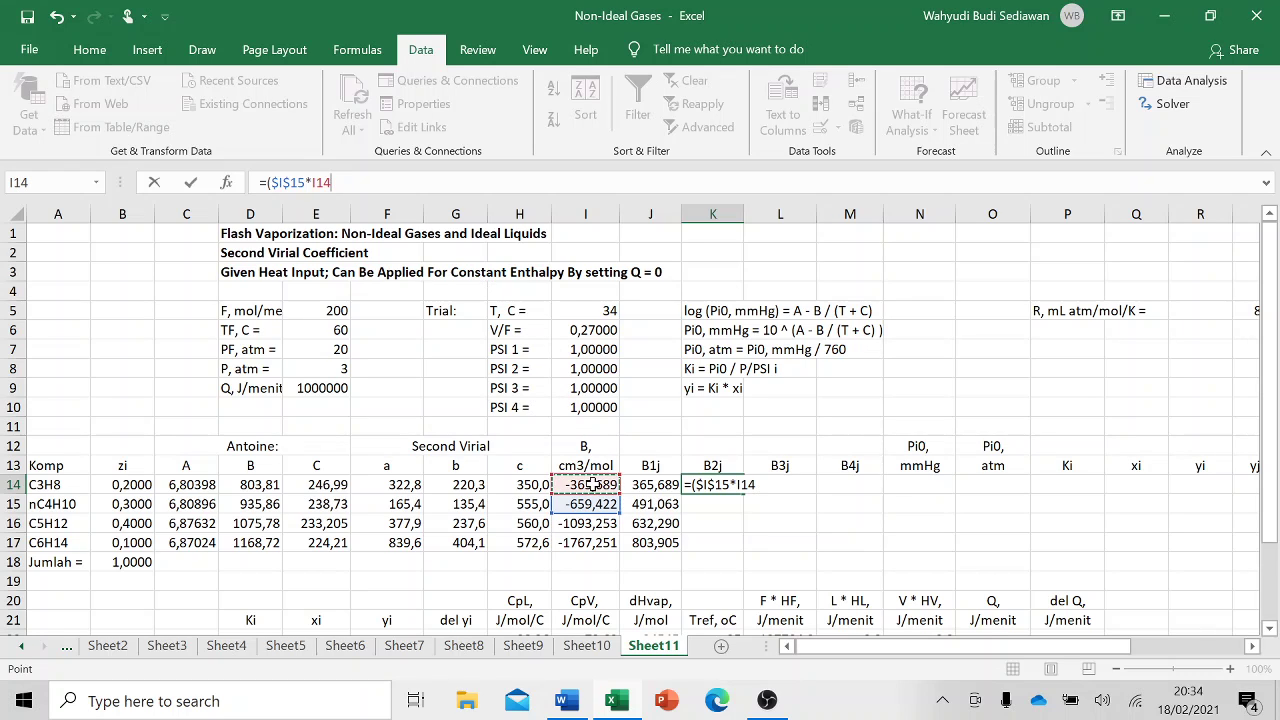
text()^0,5)
key(Return)
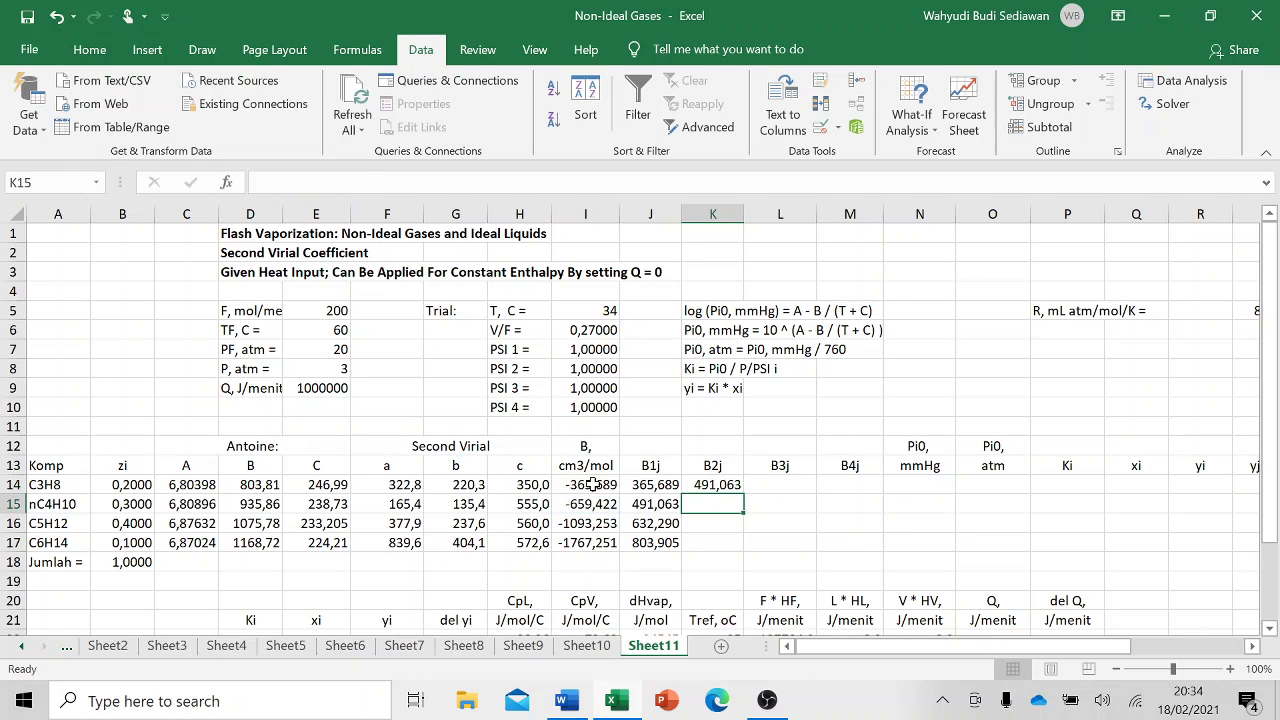
click(712, 484)
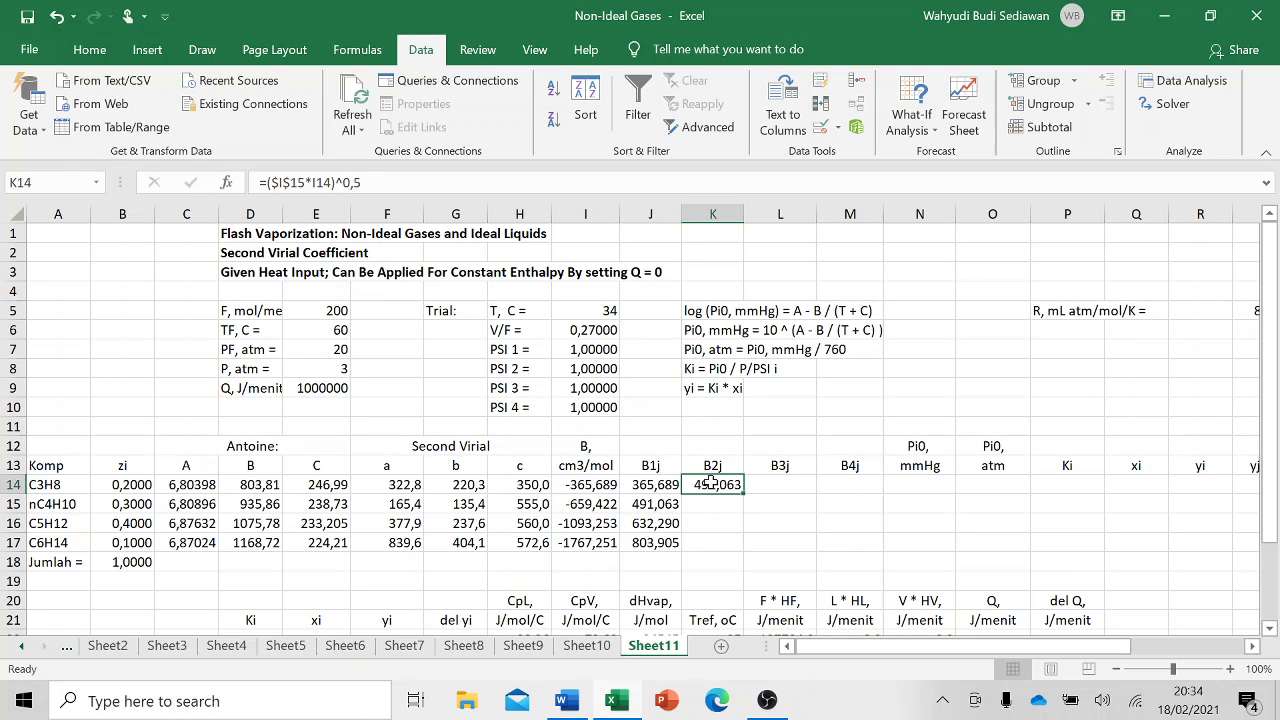
drag(743, 491, 750, 546)
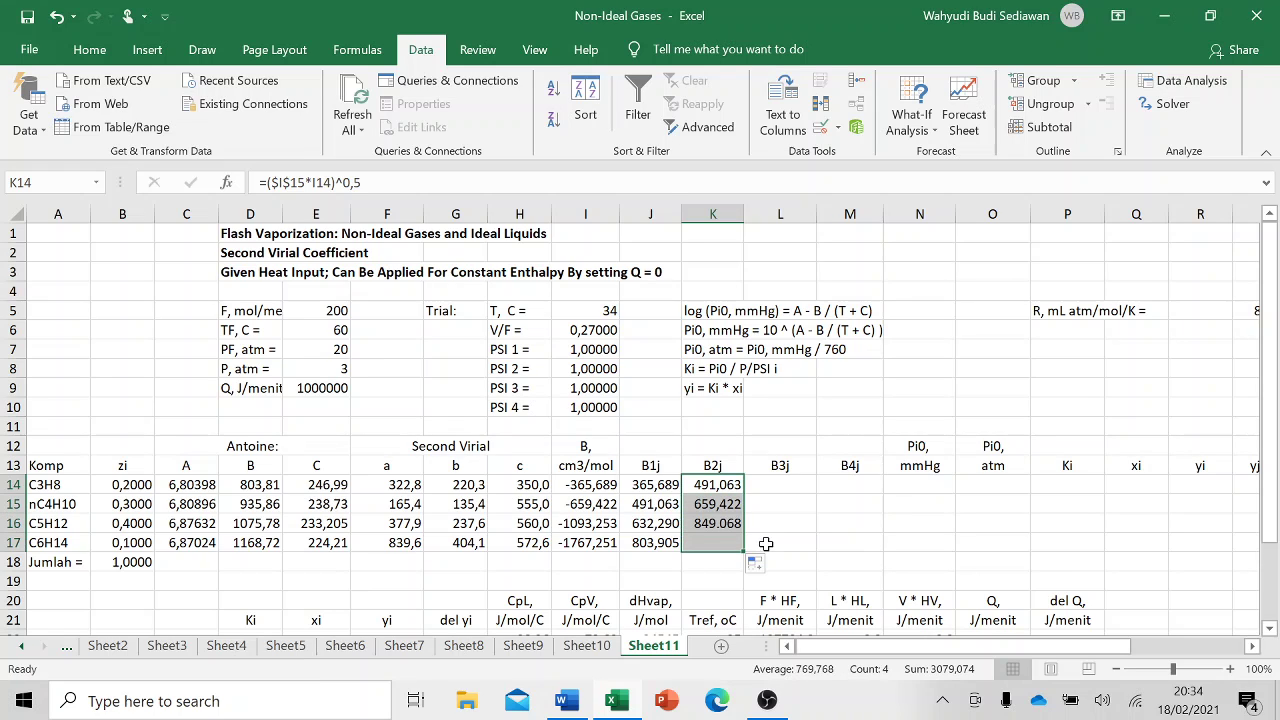
- Calculate the B3j coefficient in L14 as =($I$16*I14)^0,5 and fill the formula down to L17
click(799, 487)
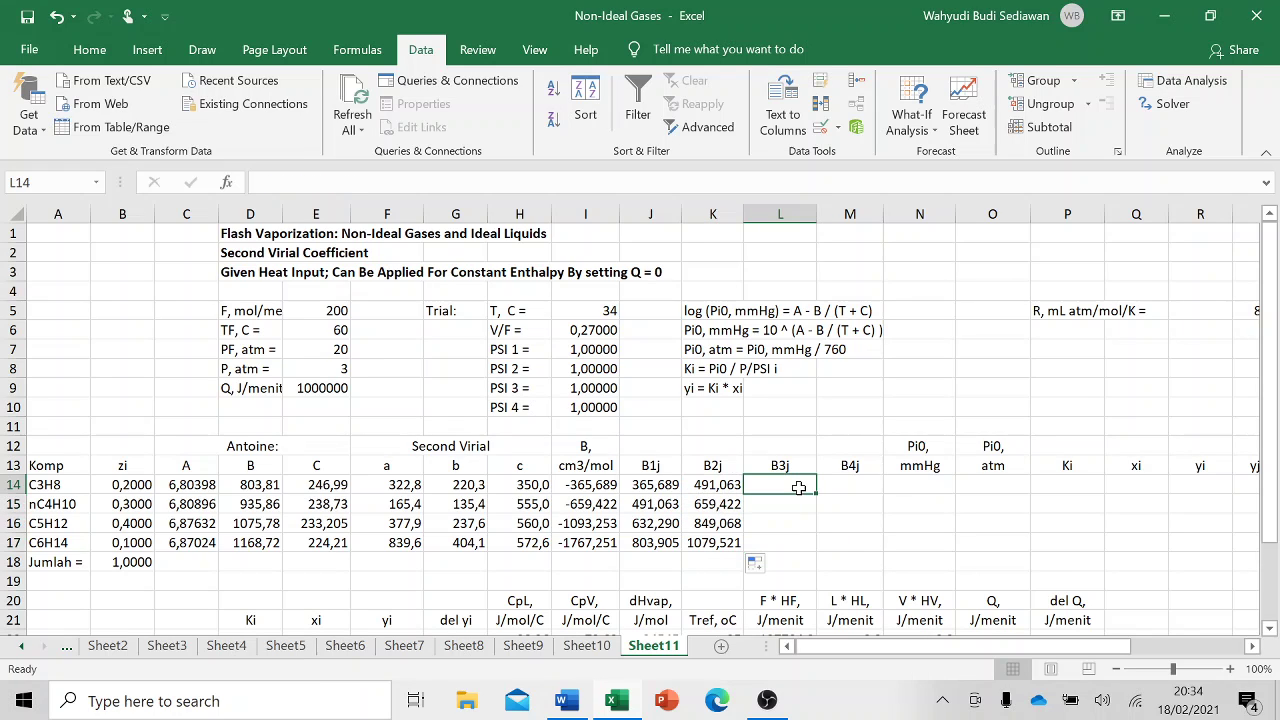
text(=)
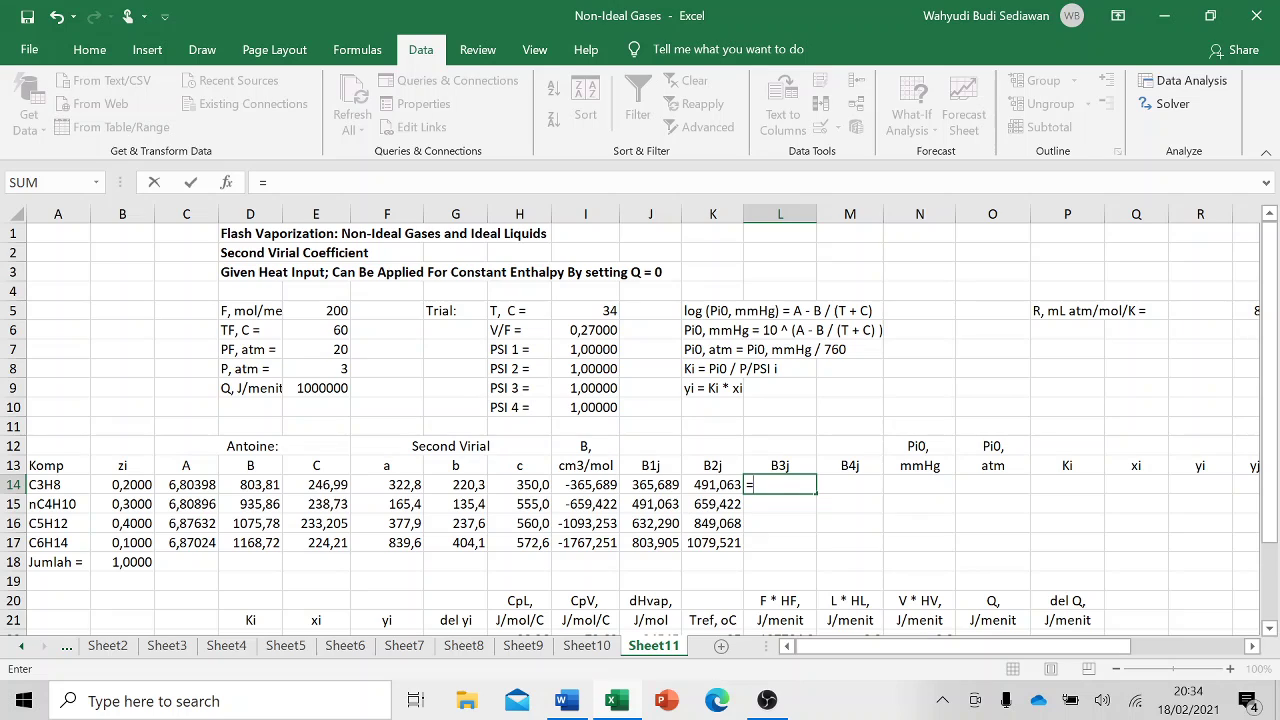
text(()
click(594, 523)
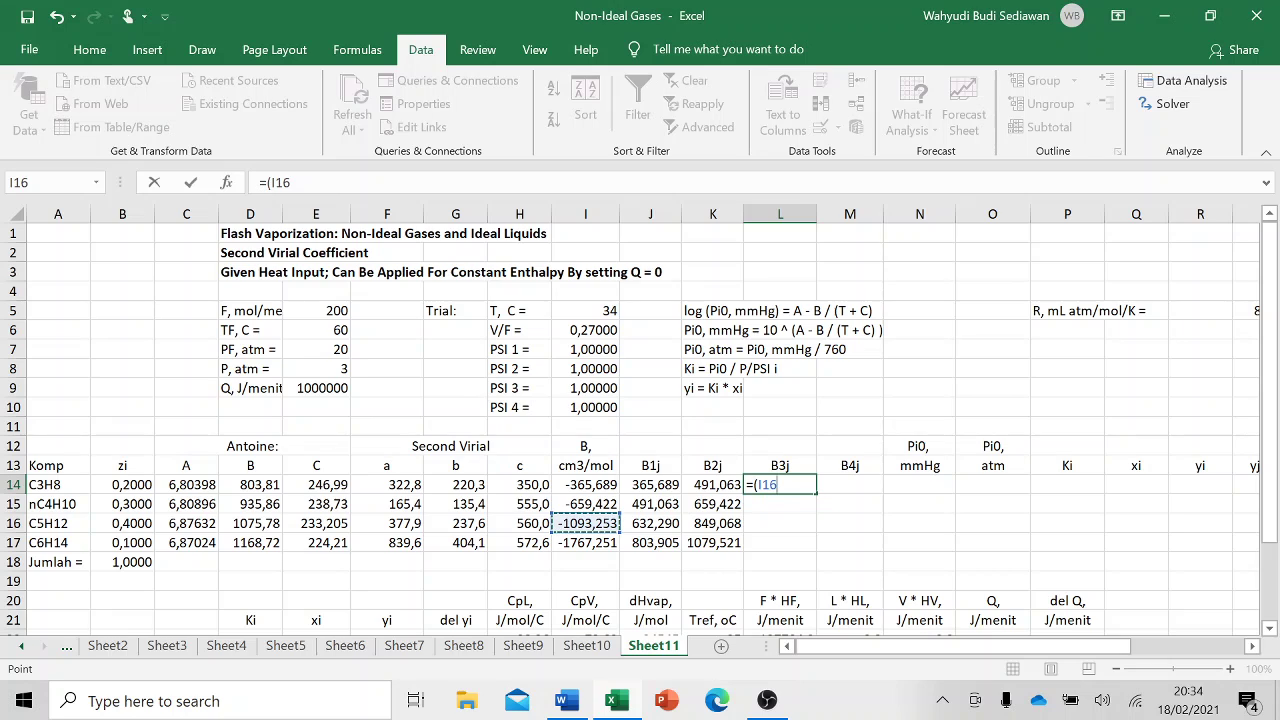
key(F2)
click(270, 182)
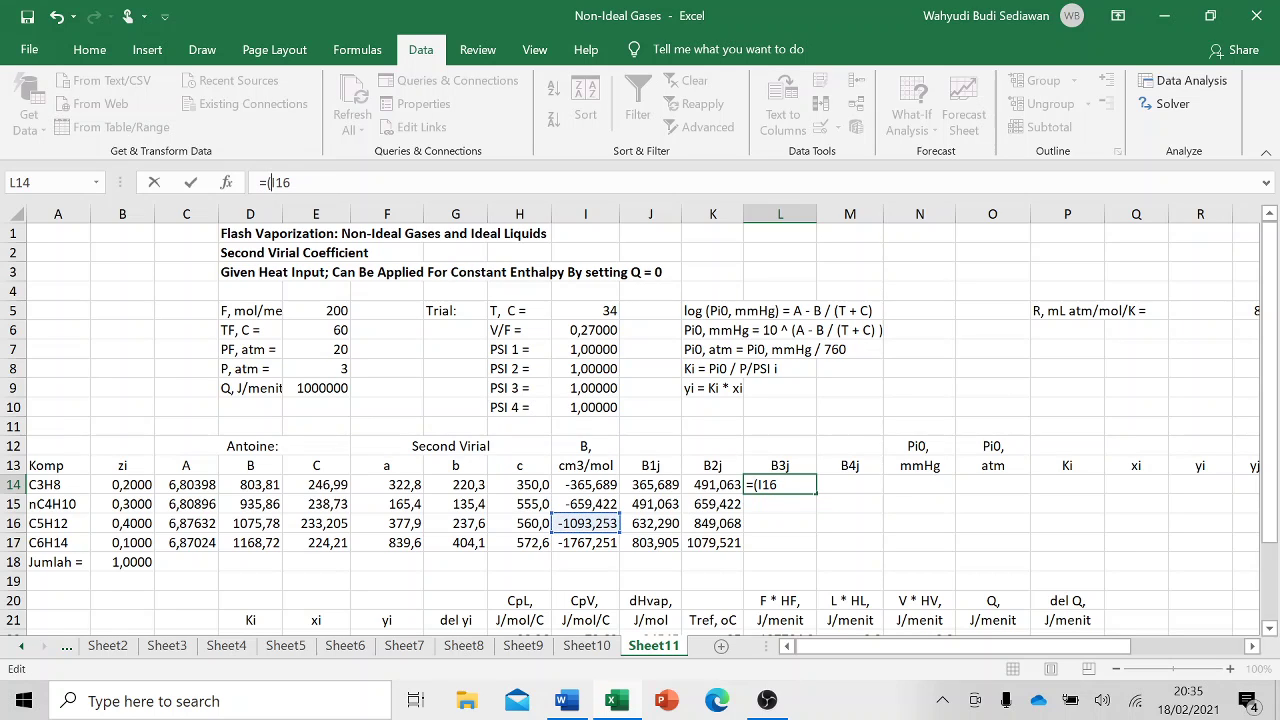
text($I$16*)
click(582, 484)
text())
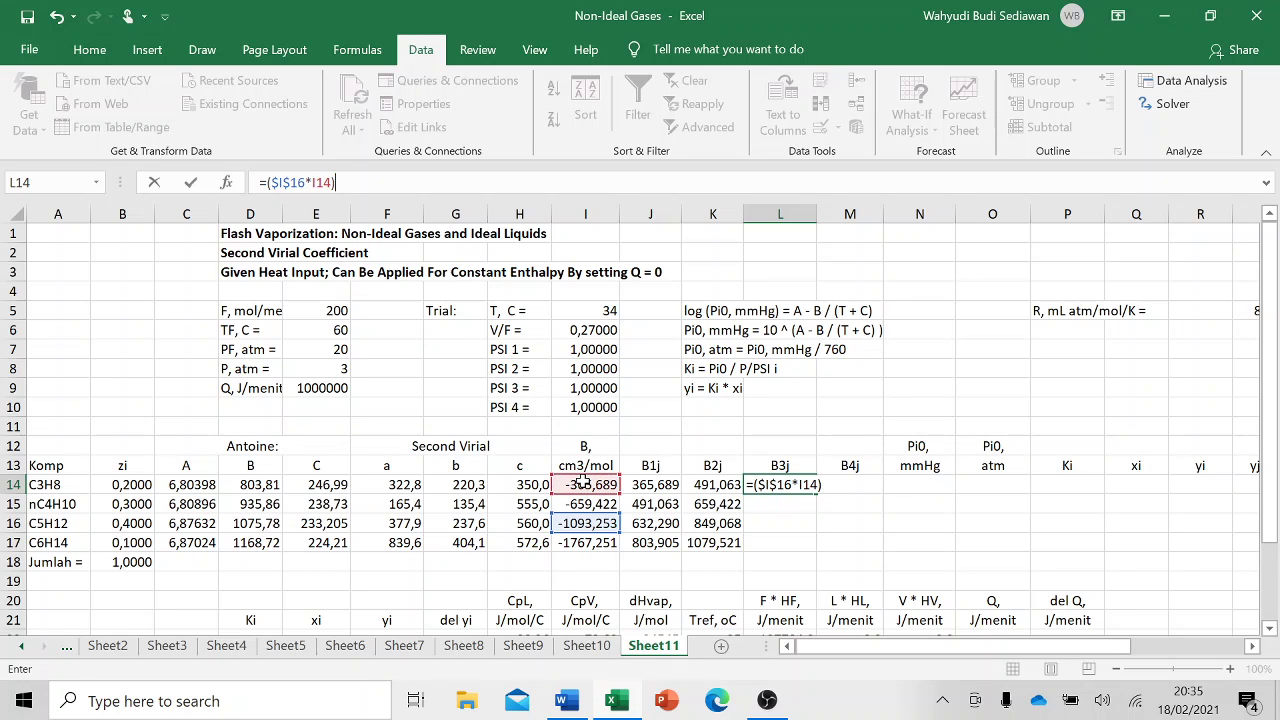
text(^0,5)
key(Return)
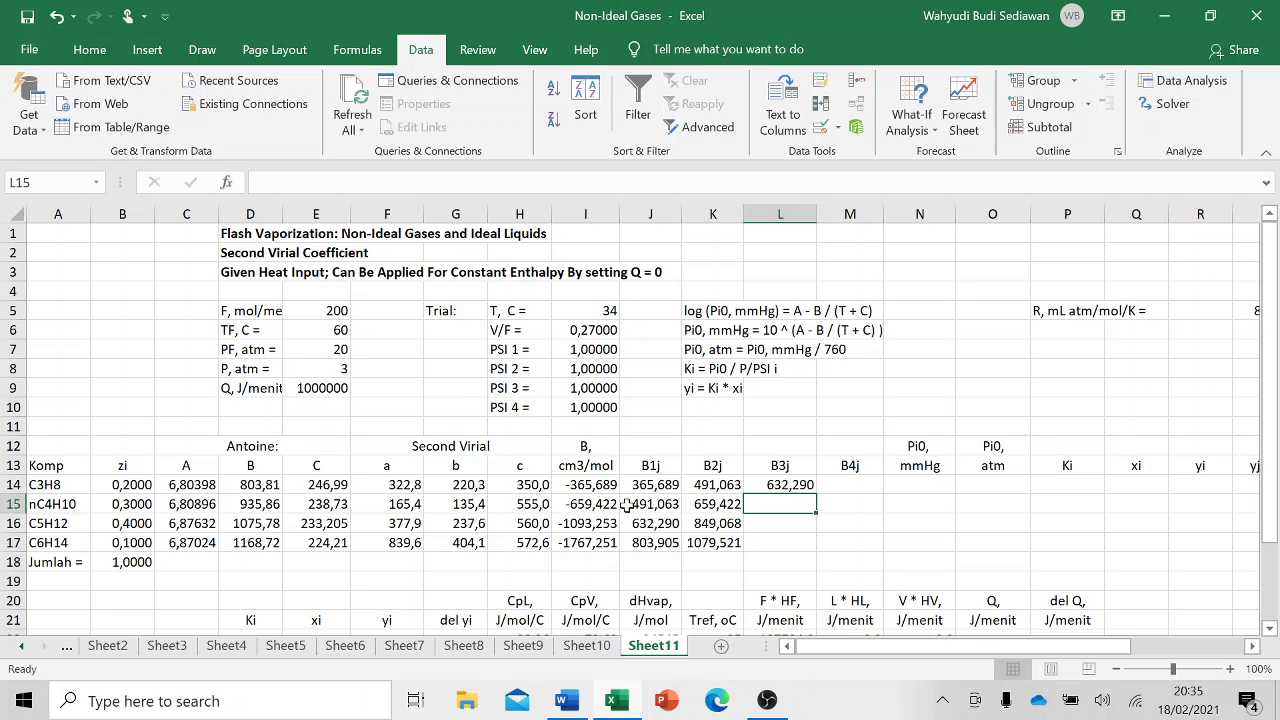
click(773, 486)
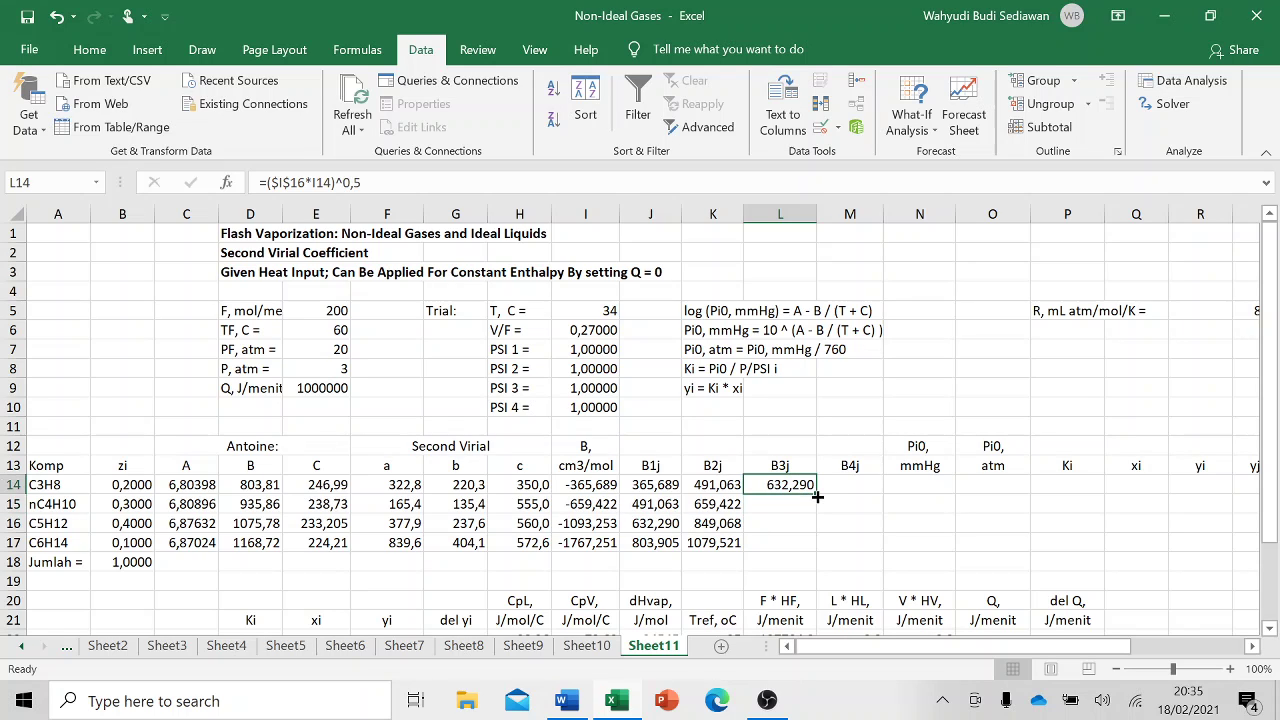
drag(816, 492, 817, 552)
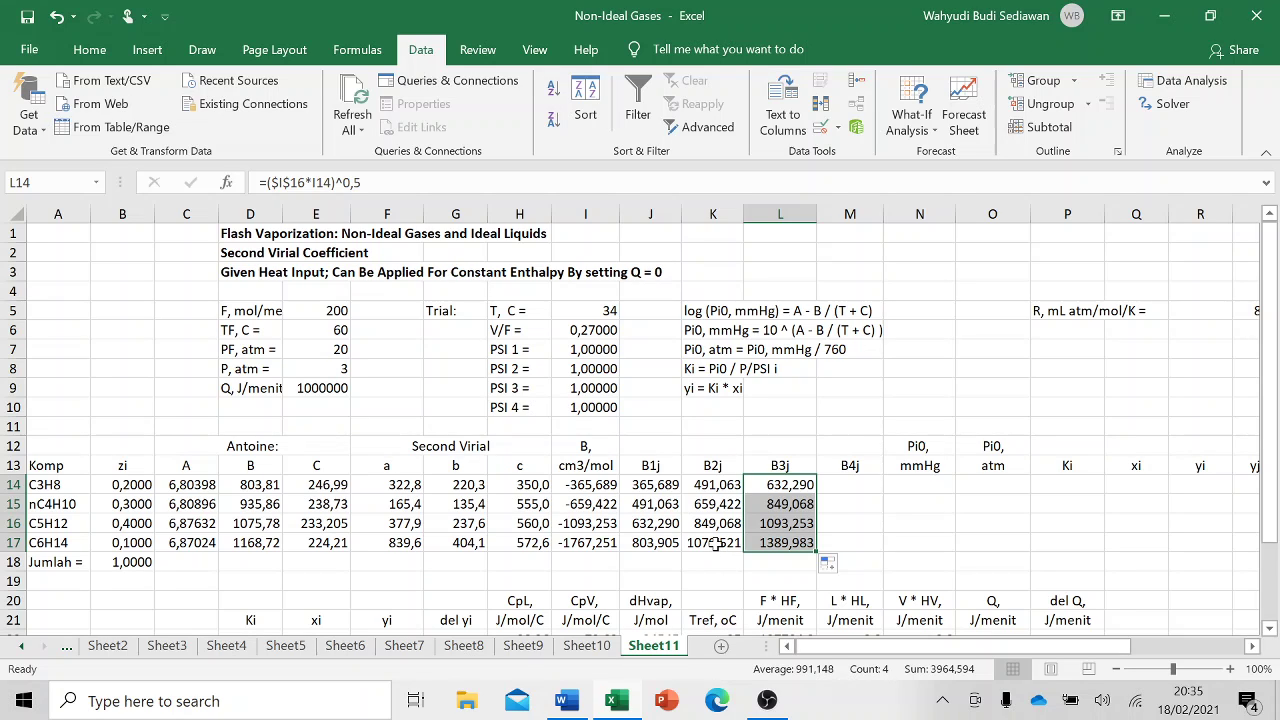
click(716, 542)
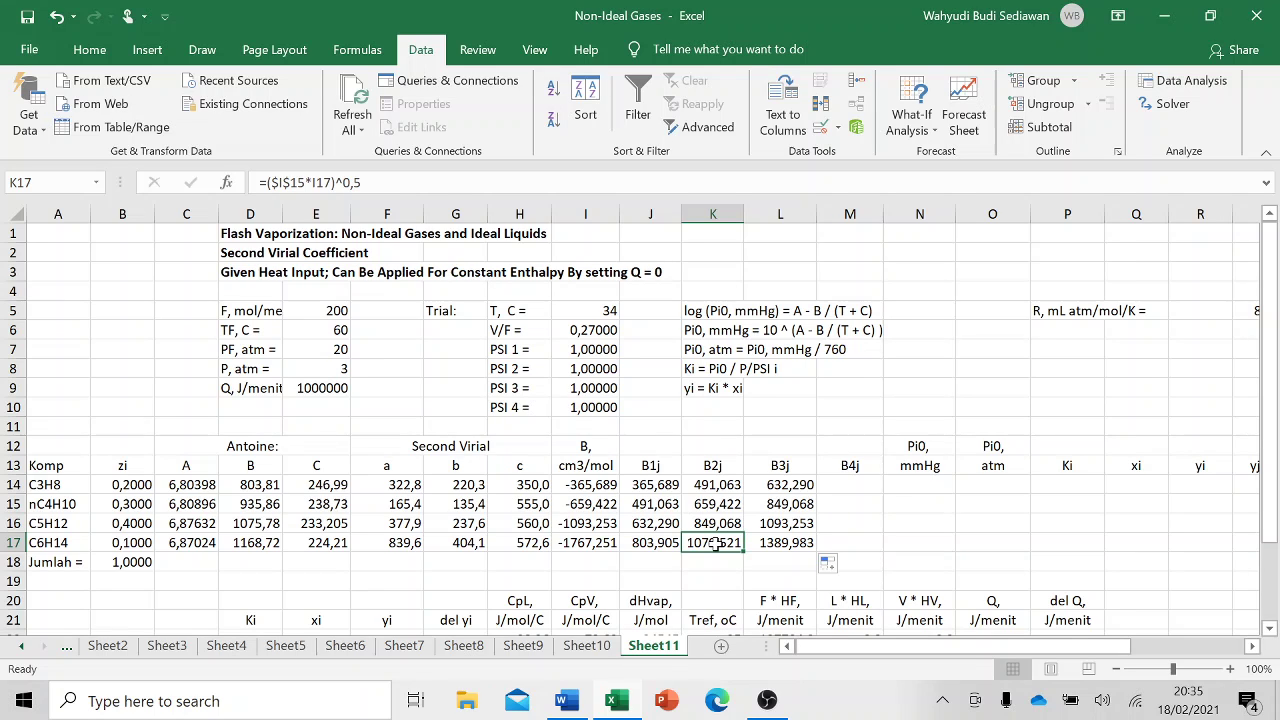
- Calculate the B4j coefficient in M14 as =($I$17*I14)^0,5 and fill the formula down to M17
click(852, 486)
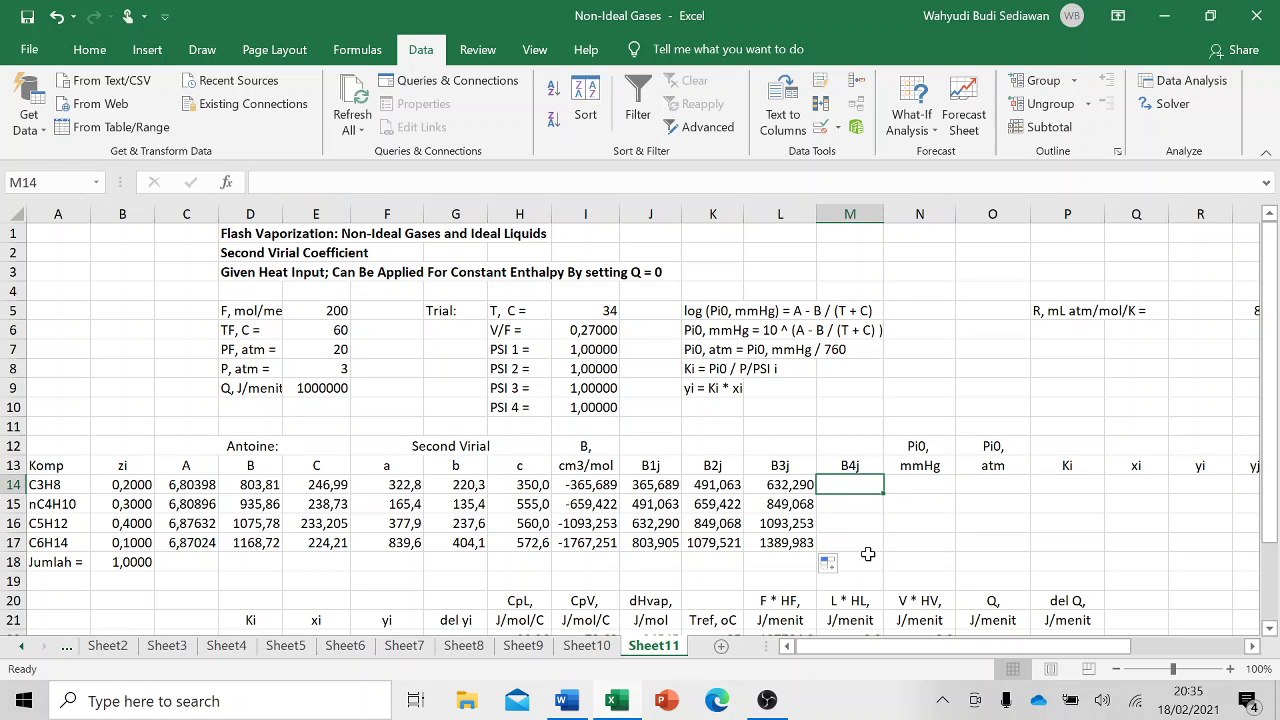
text(=)
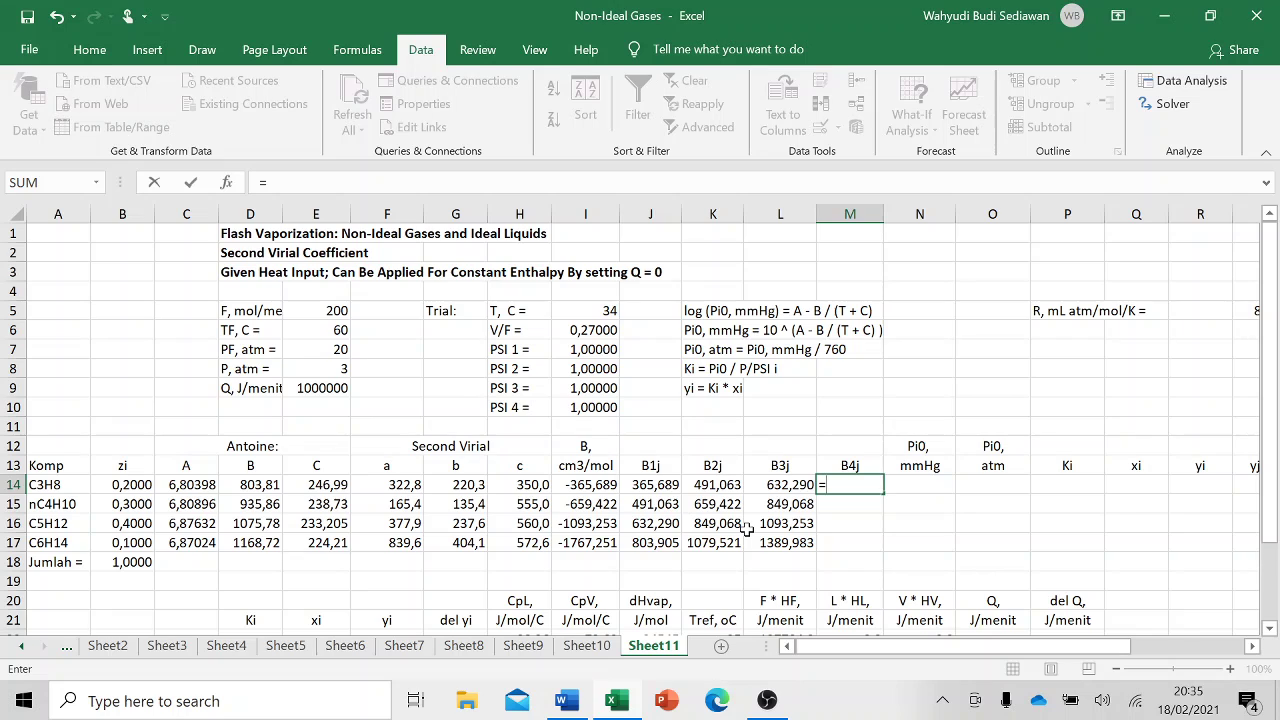
text(()
click(586, 542)
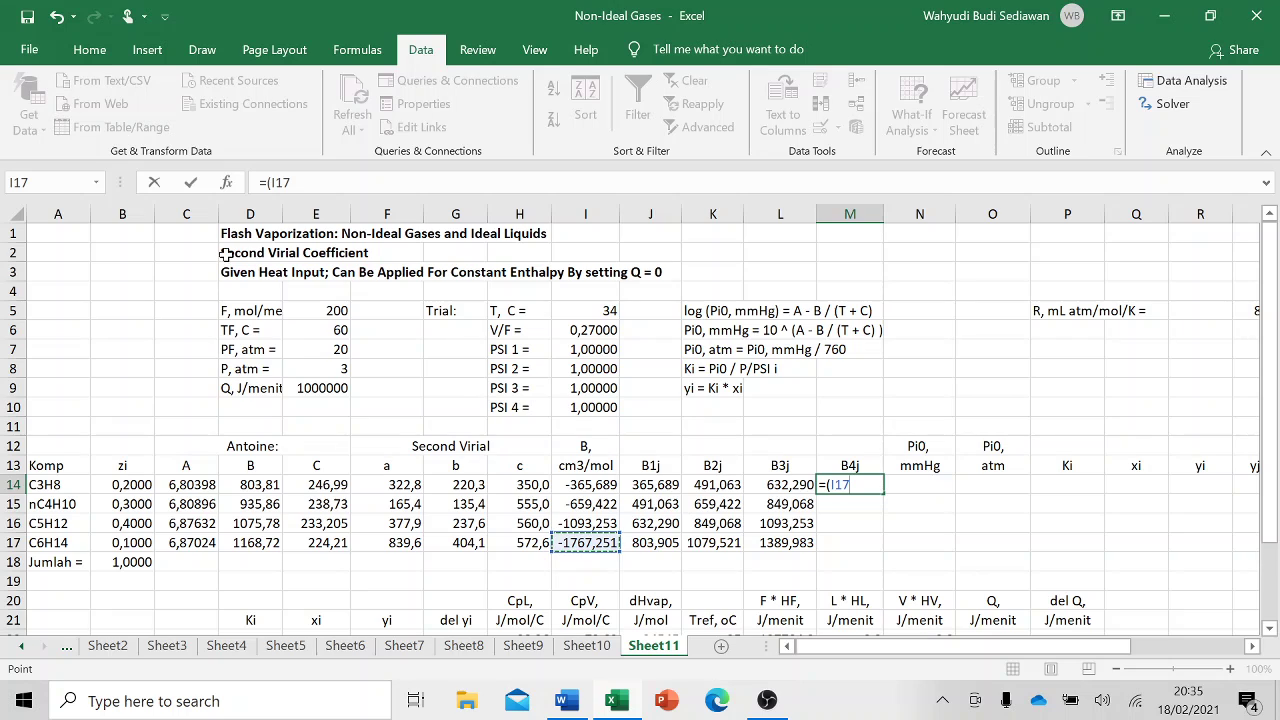
click(271, 182)
text($I)
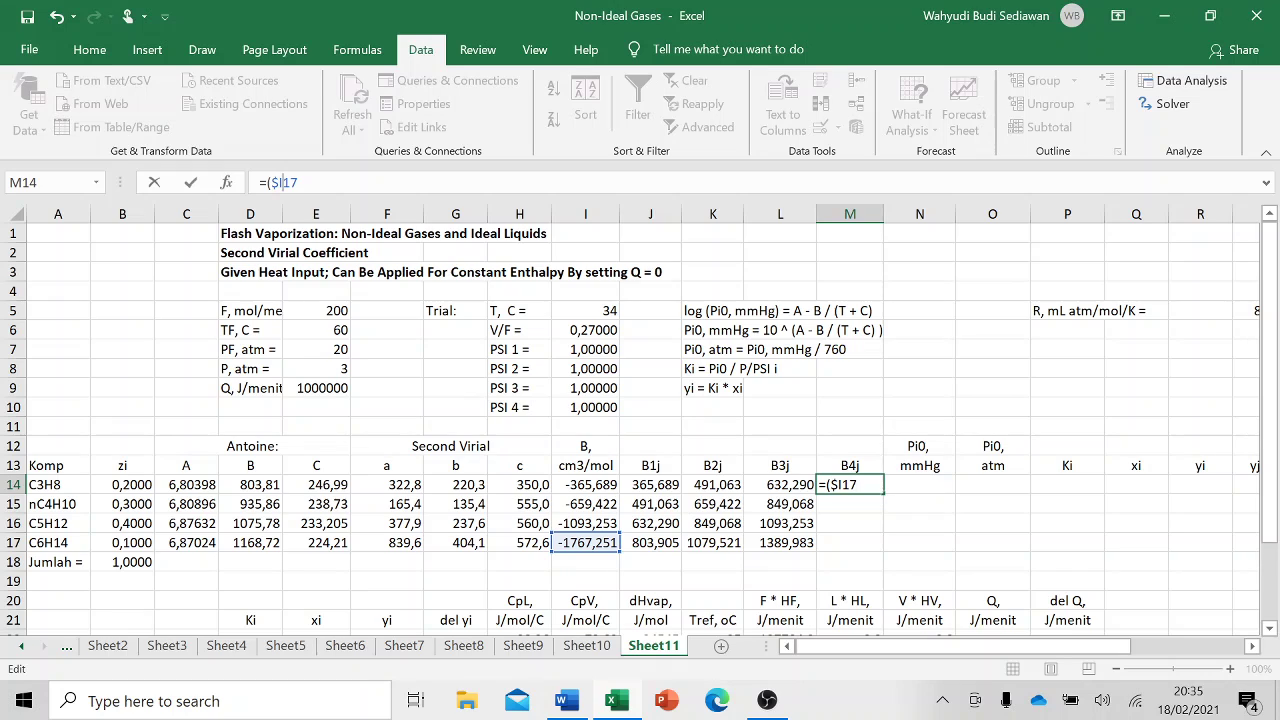
text($17*)
click(580, 484)
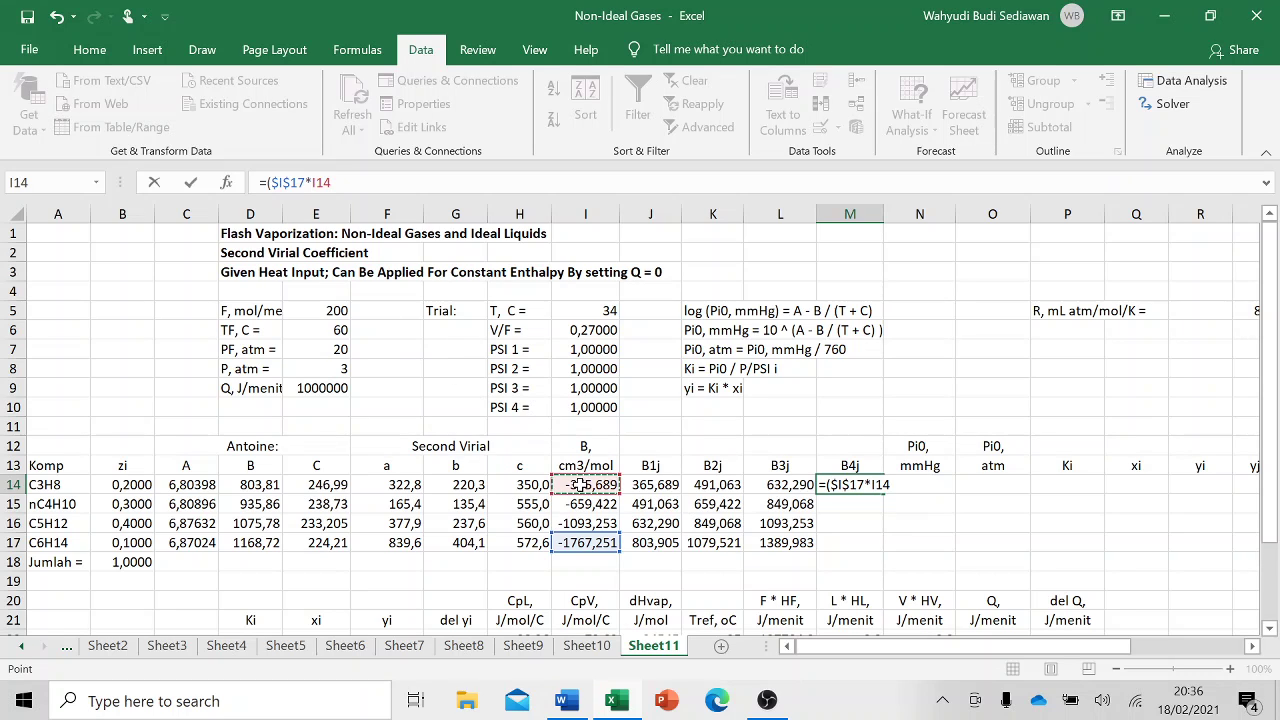
text()^0.)
key(BackSpace)
text(,5)
key(Return)
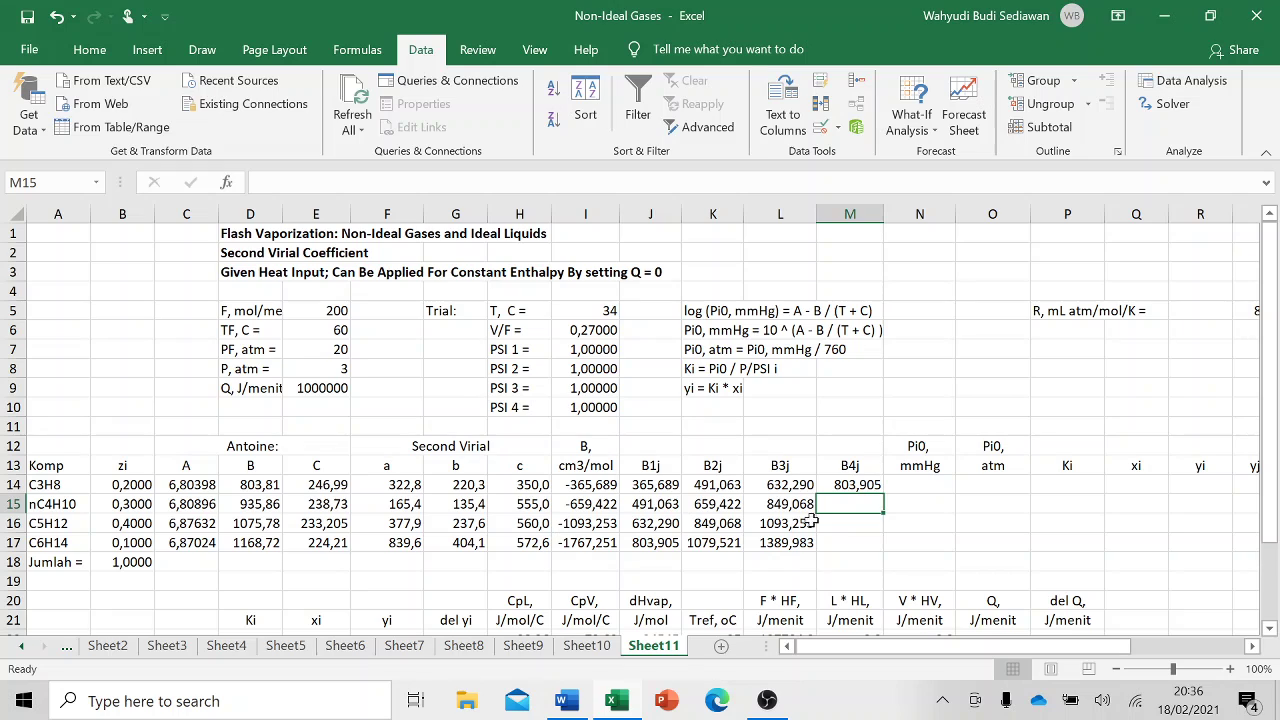
click(841, 482)
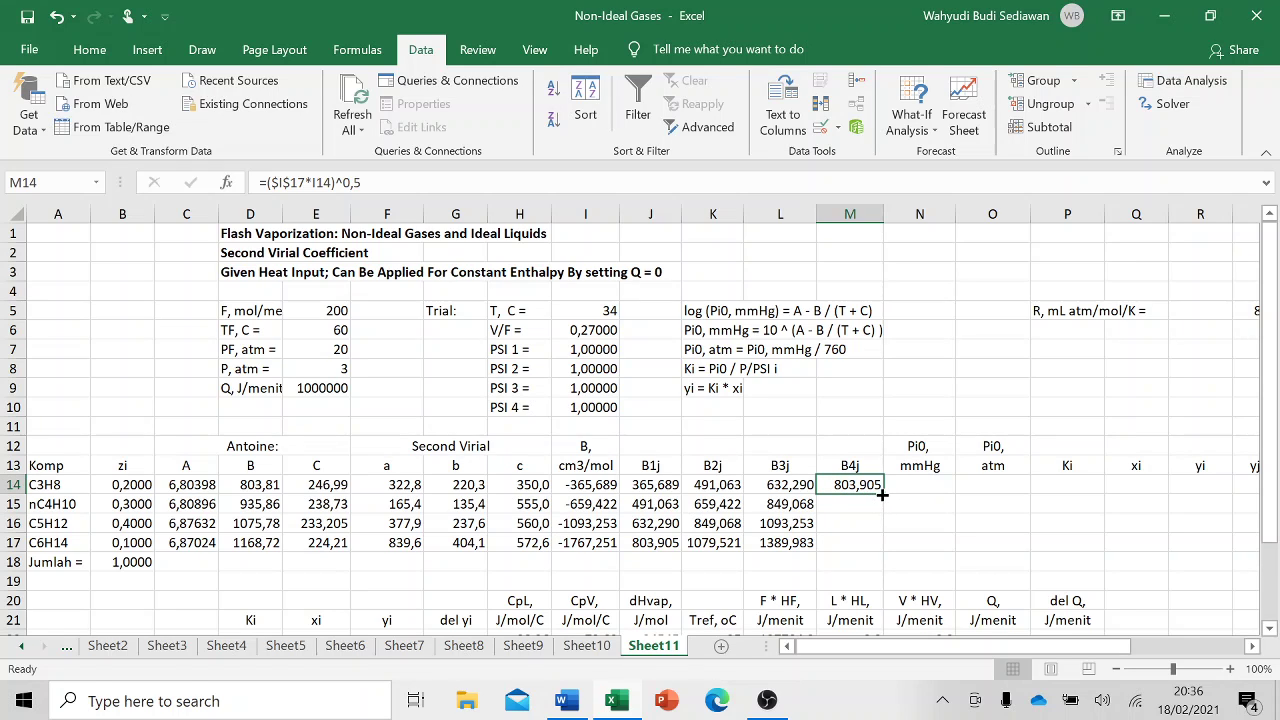
drag(879, 494, 889, 555)
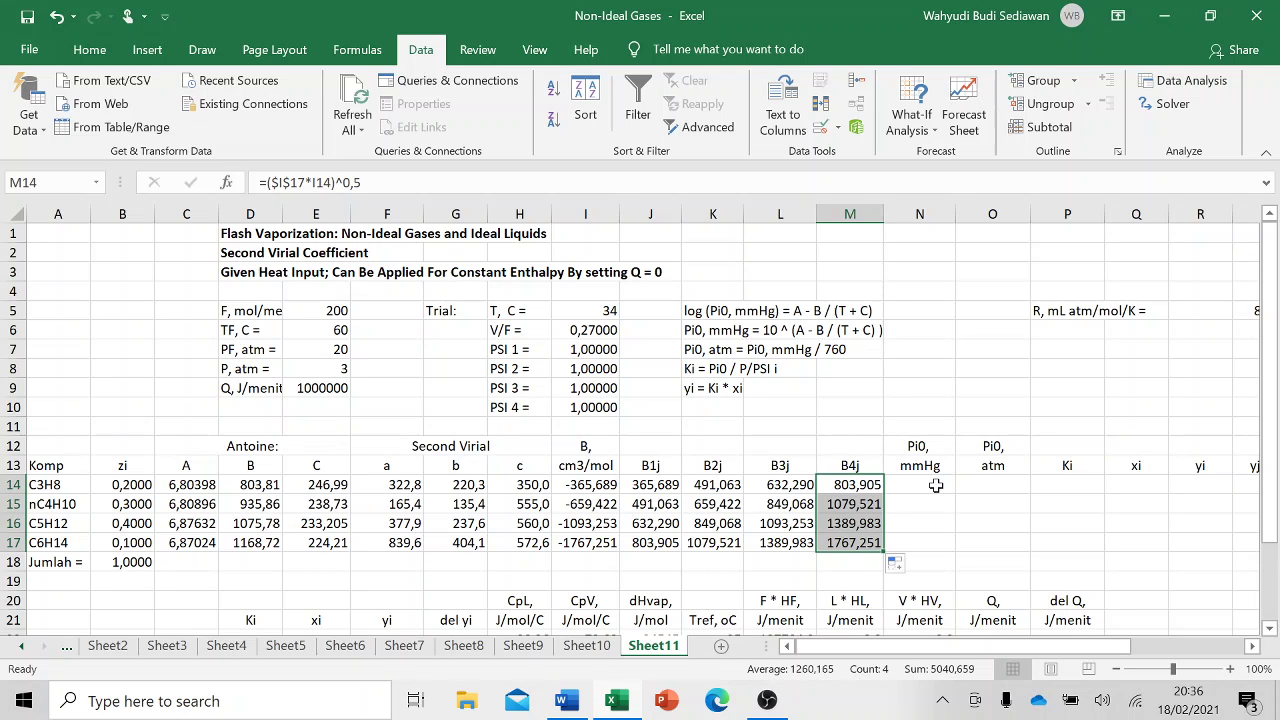
- Calculate the C3H8 vapor pressure in mmHg in N14 as =10^(C14-D14/($I$5+E14))
click(935, 485)
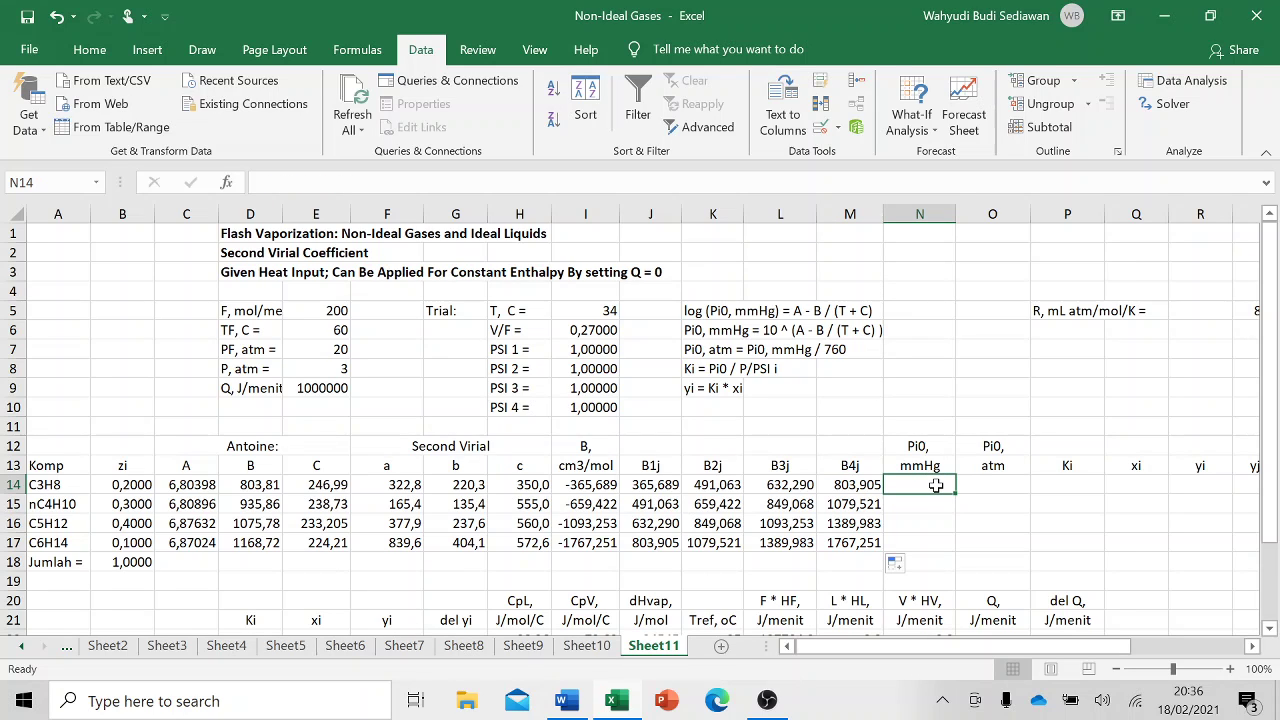
text(=)
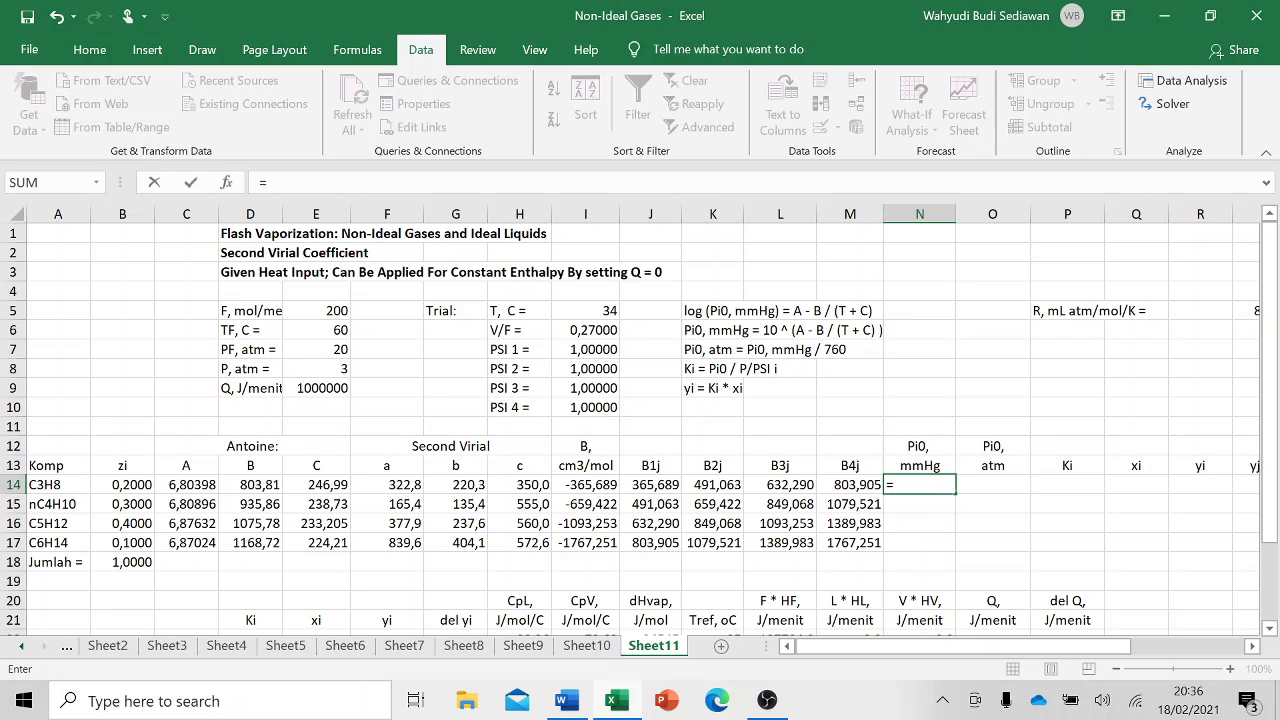
text(10^)
text(()
click(206, 486)
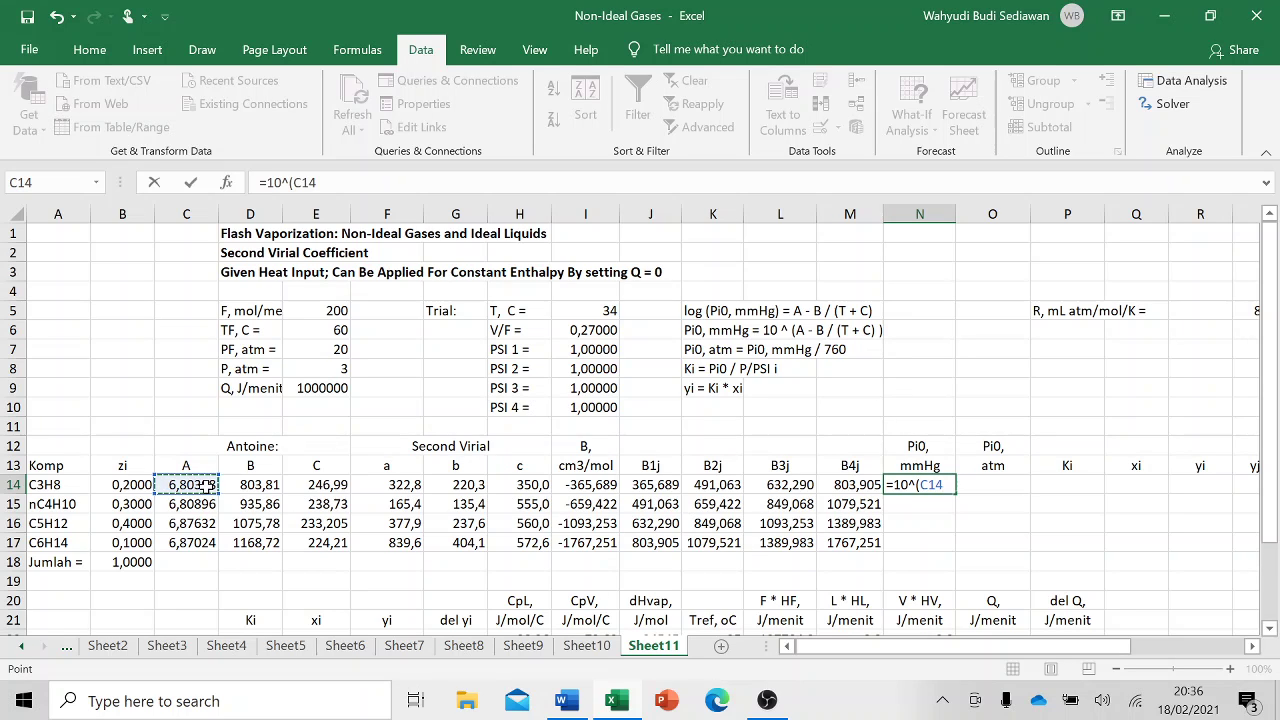
text(-)
click(263, 486)
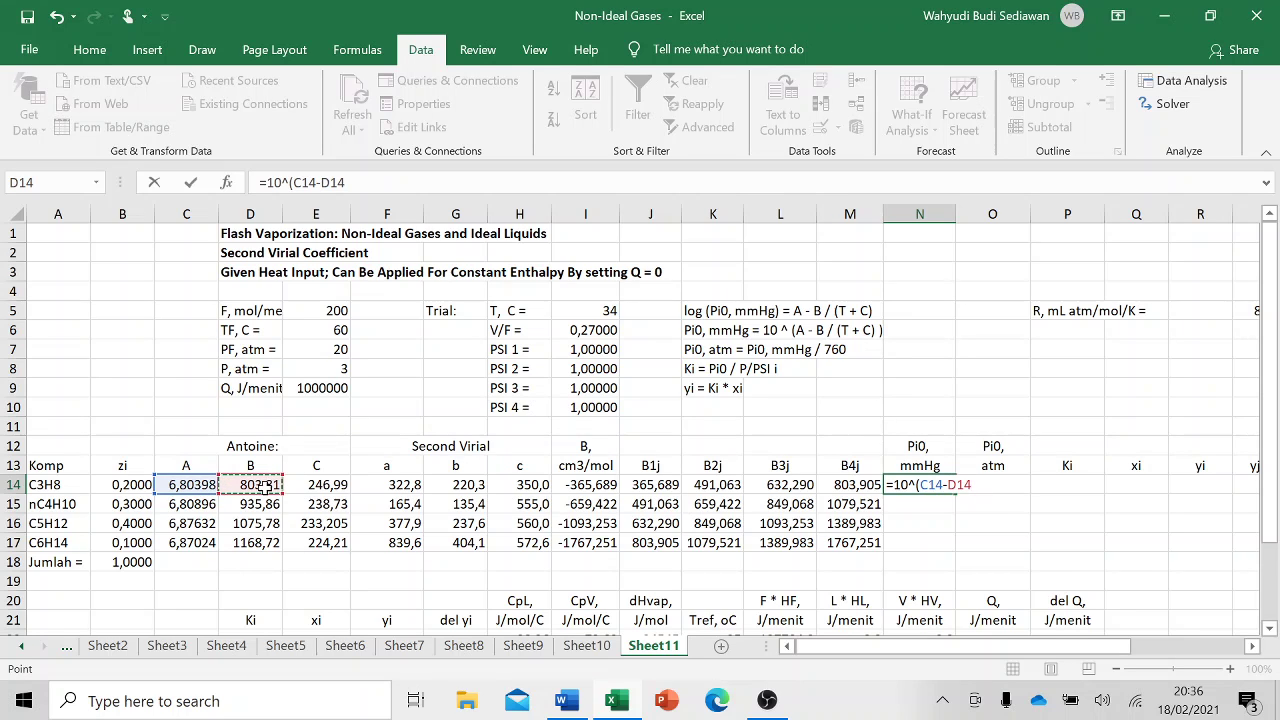
text(/()
click(578, 310)
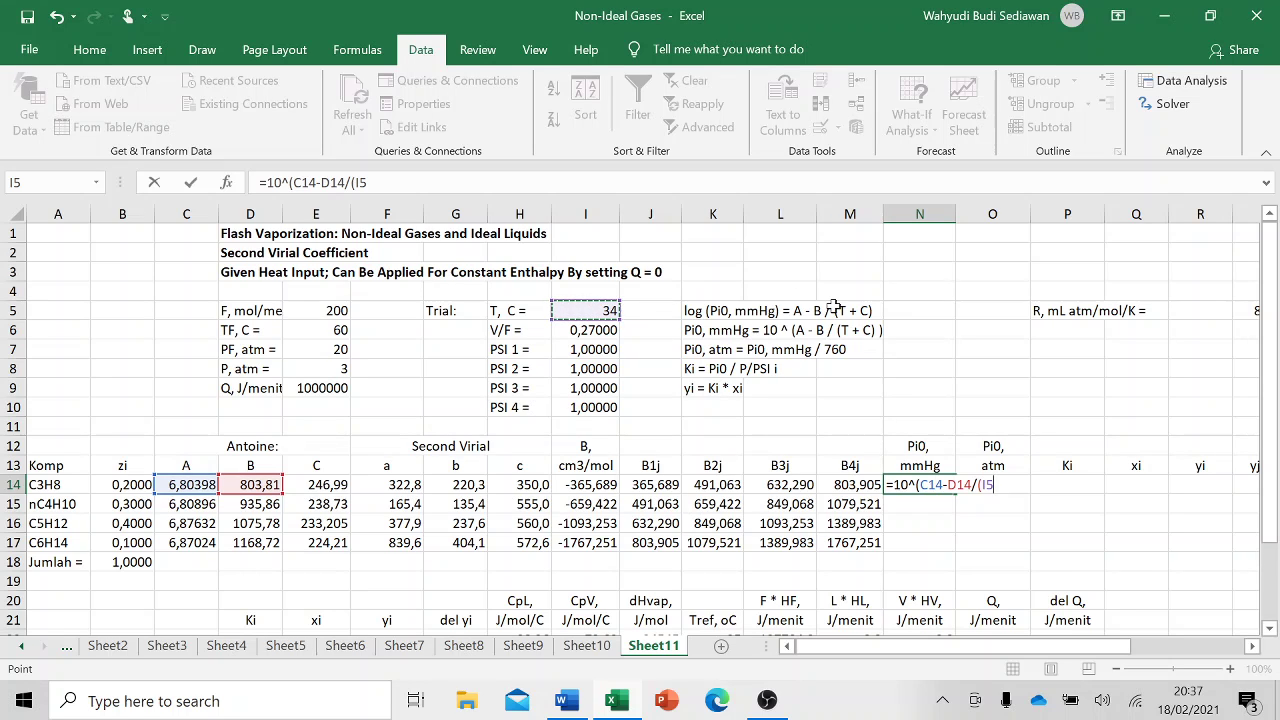
key(F2)
key(Left)
key(Left)
text($I)
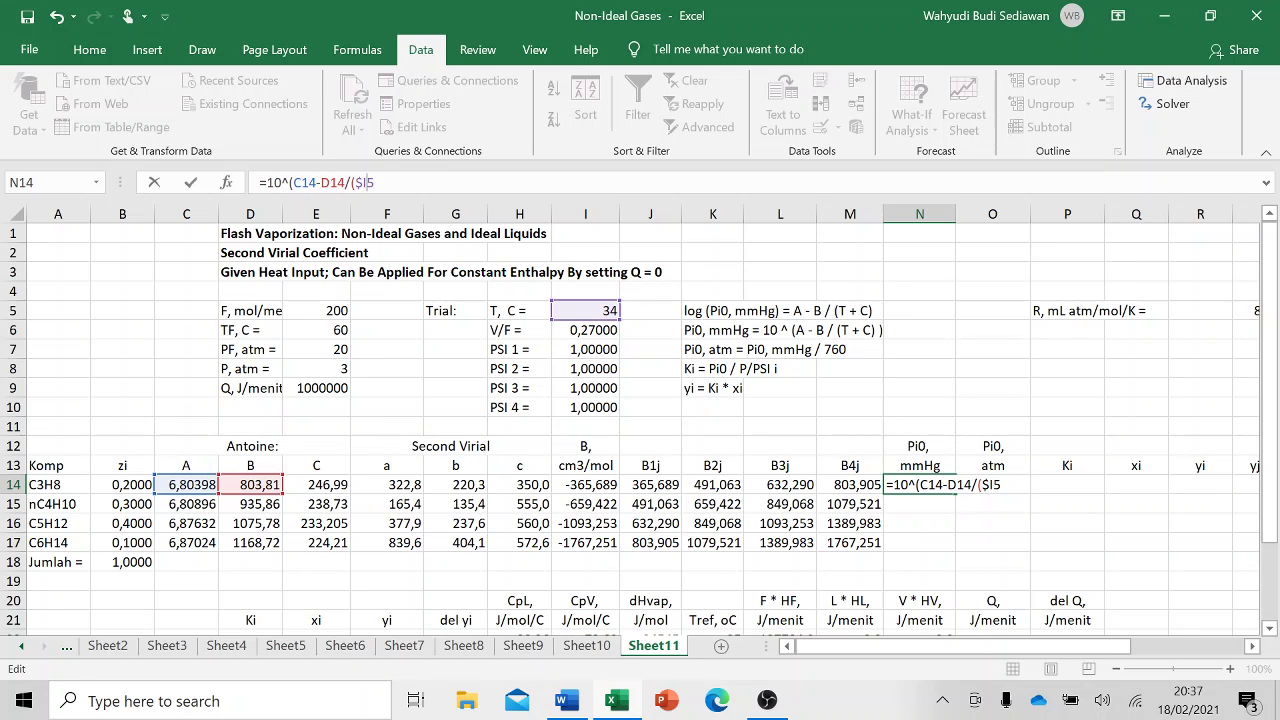
text($5+)
click(338, 484)
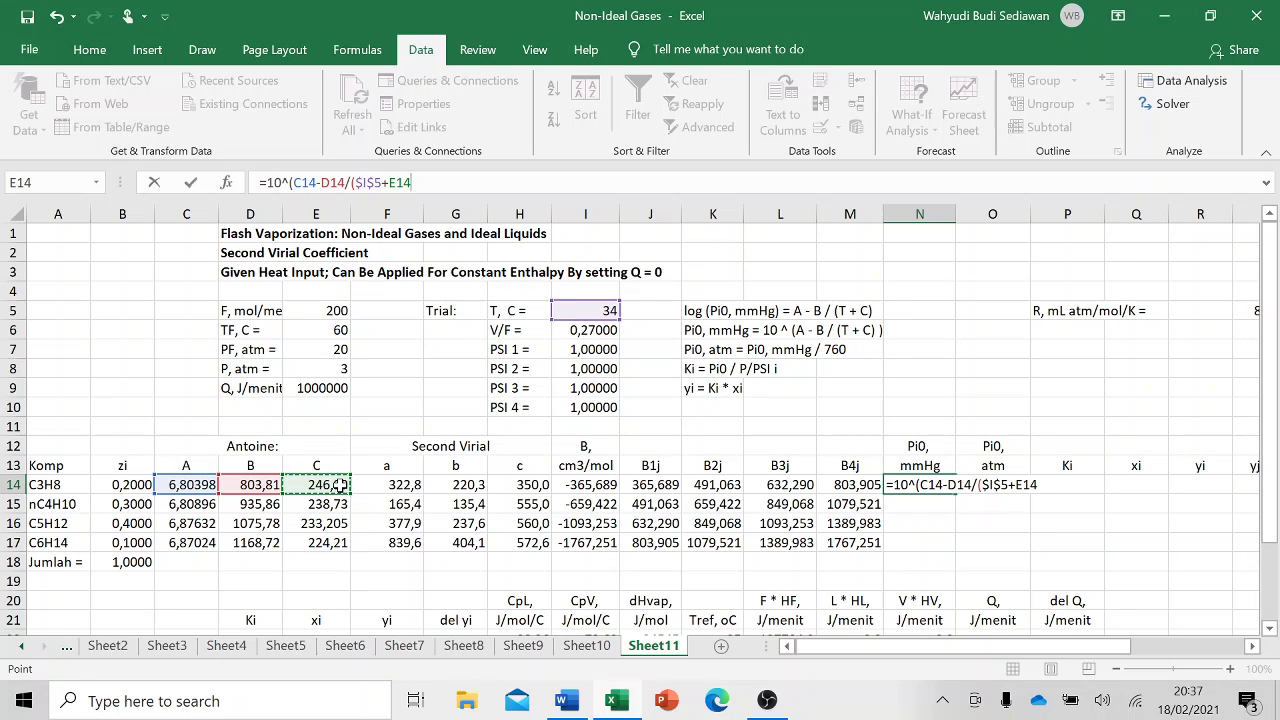
text()))
key(Return)
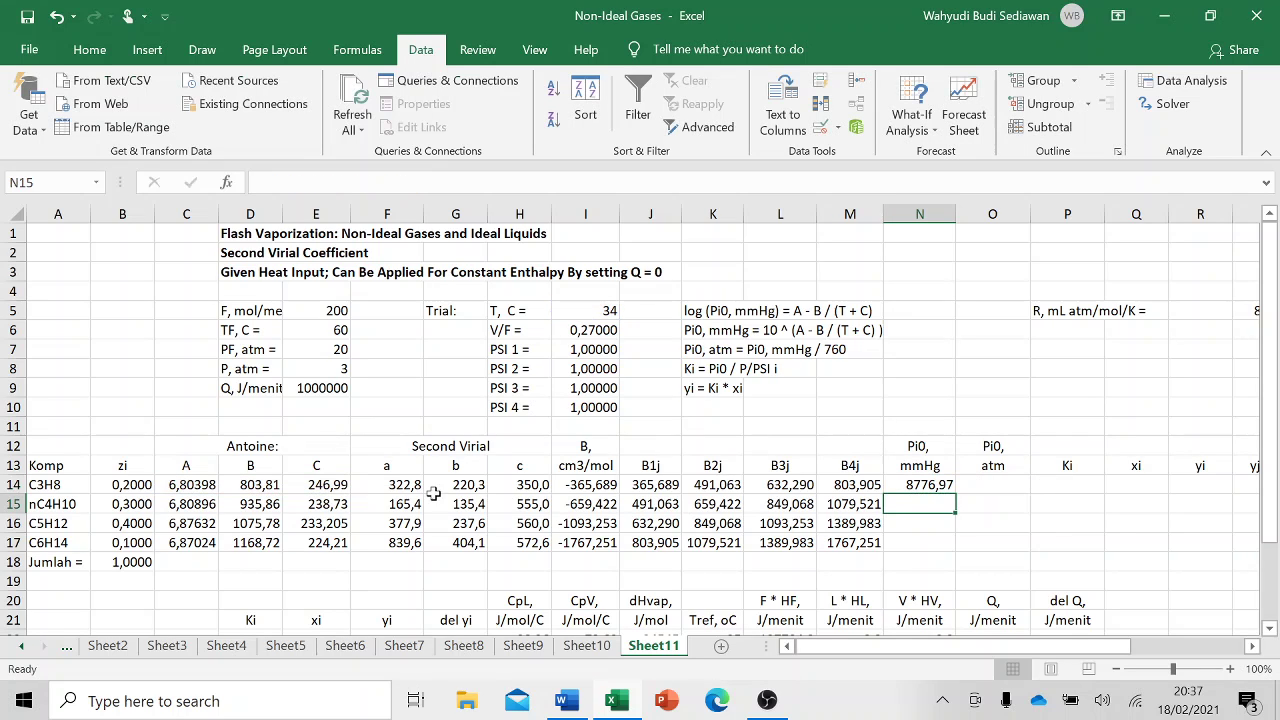
- Fill the mmHg vapor pressure formula from N14 down to N17
click(905, 485)
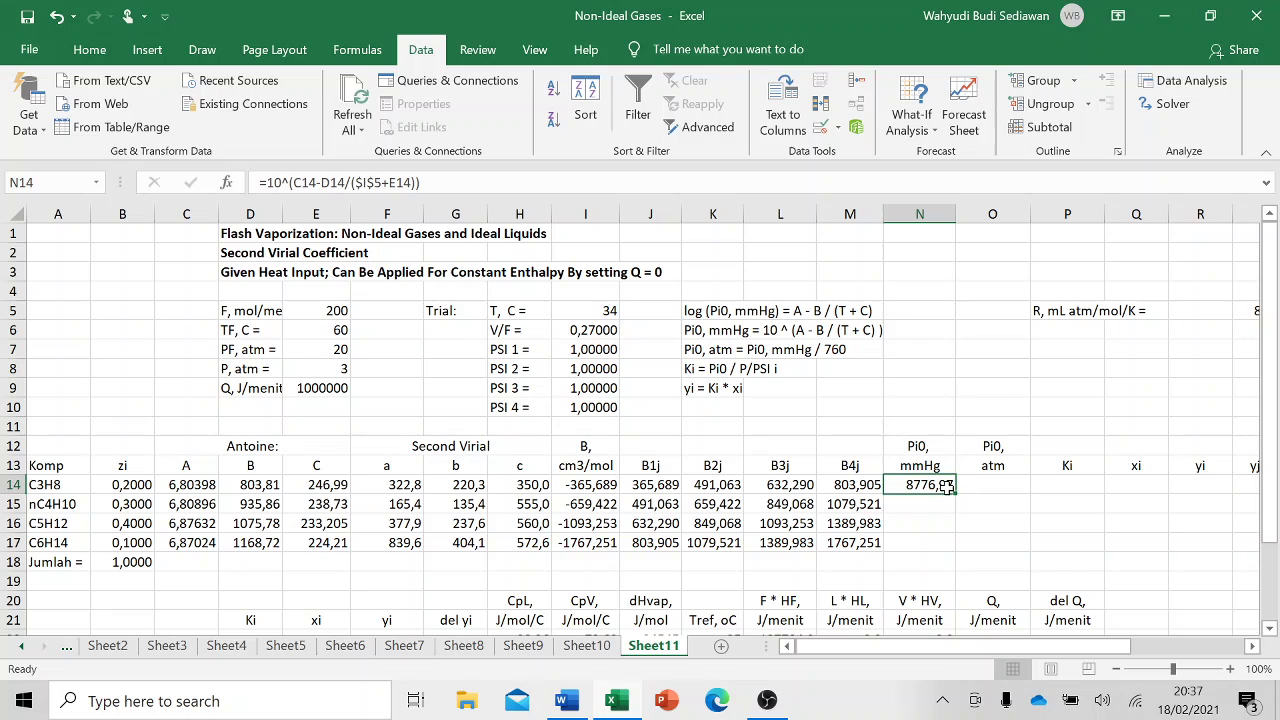
drag(955, 494, 956, 552)
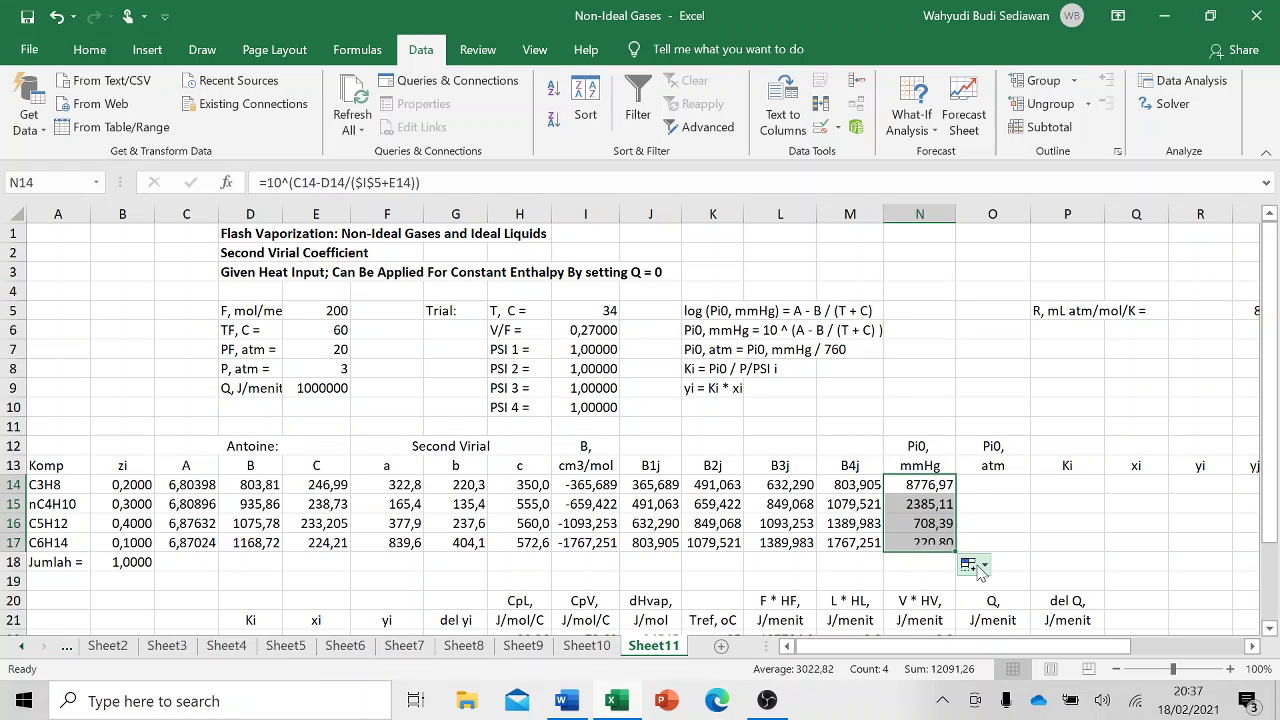
click(600, 486)
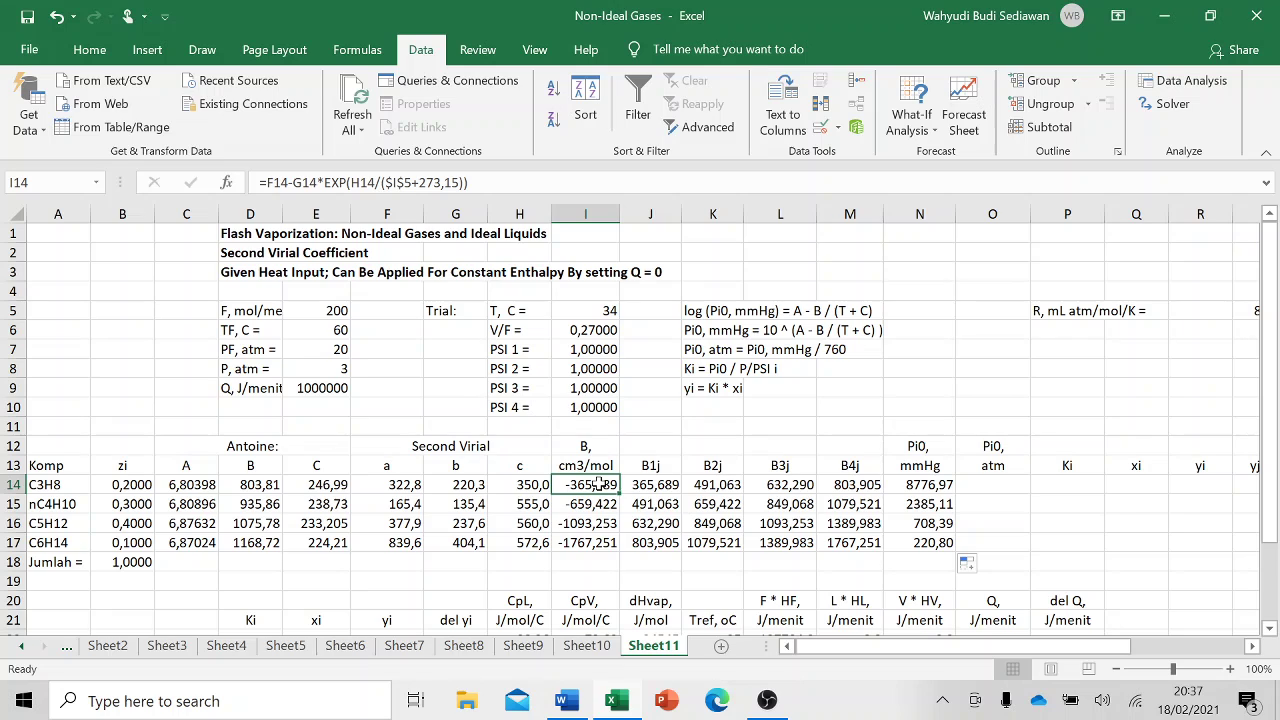
- Convert the vapor pressure to atm in O14 as =N14/760 and fill the formula down to O17
click(1001, 485)
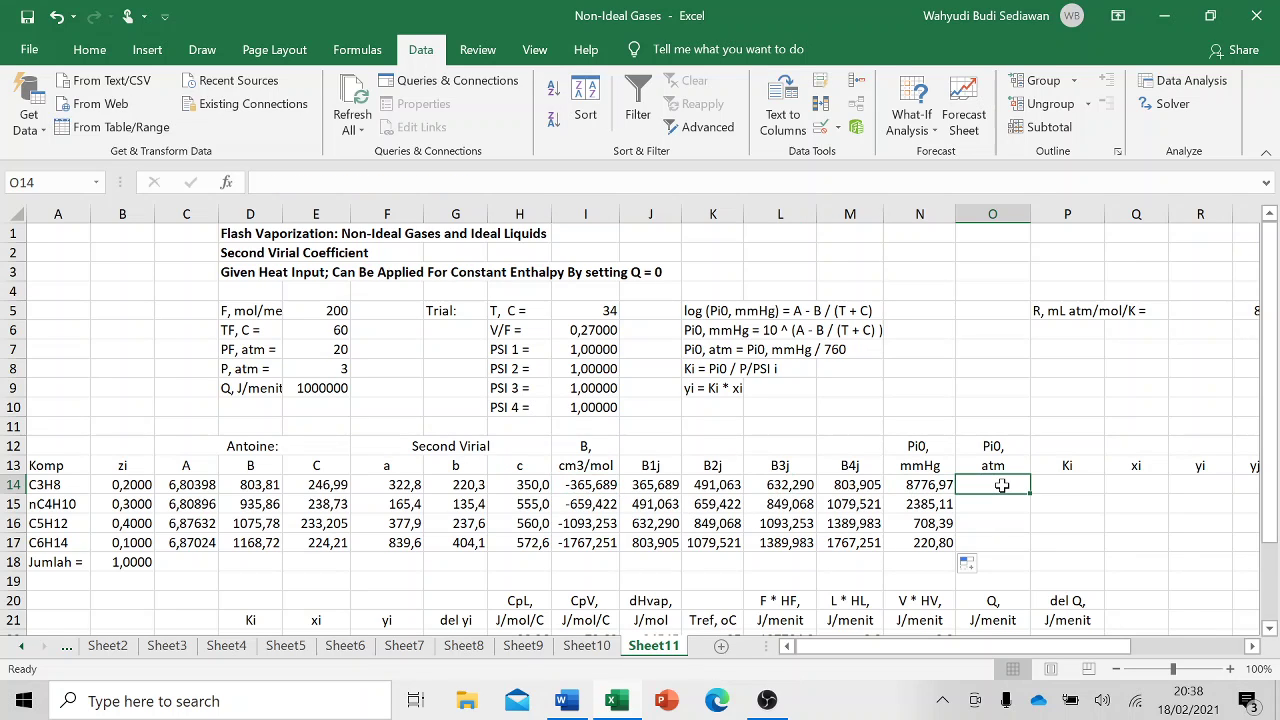
text(=)
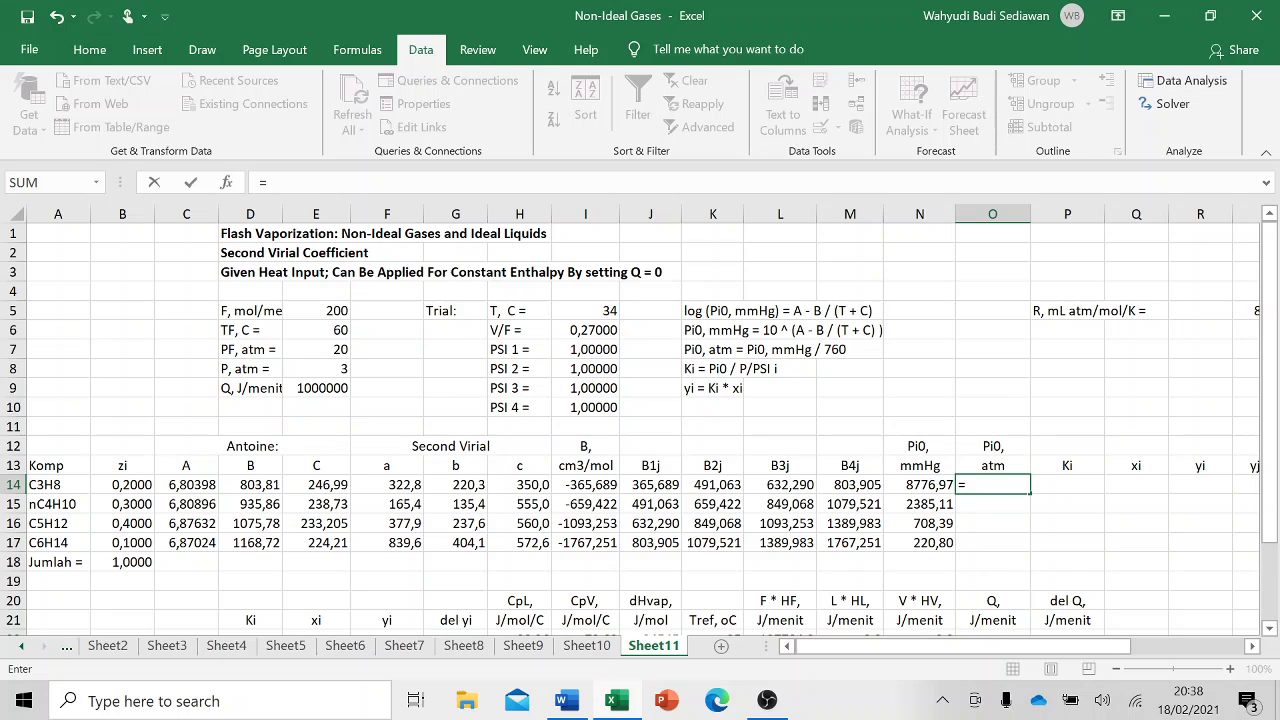
click(930, 484)
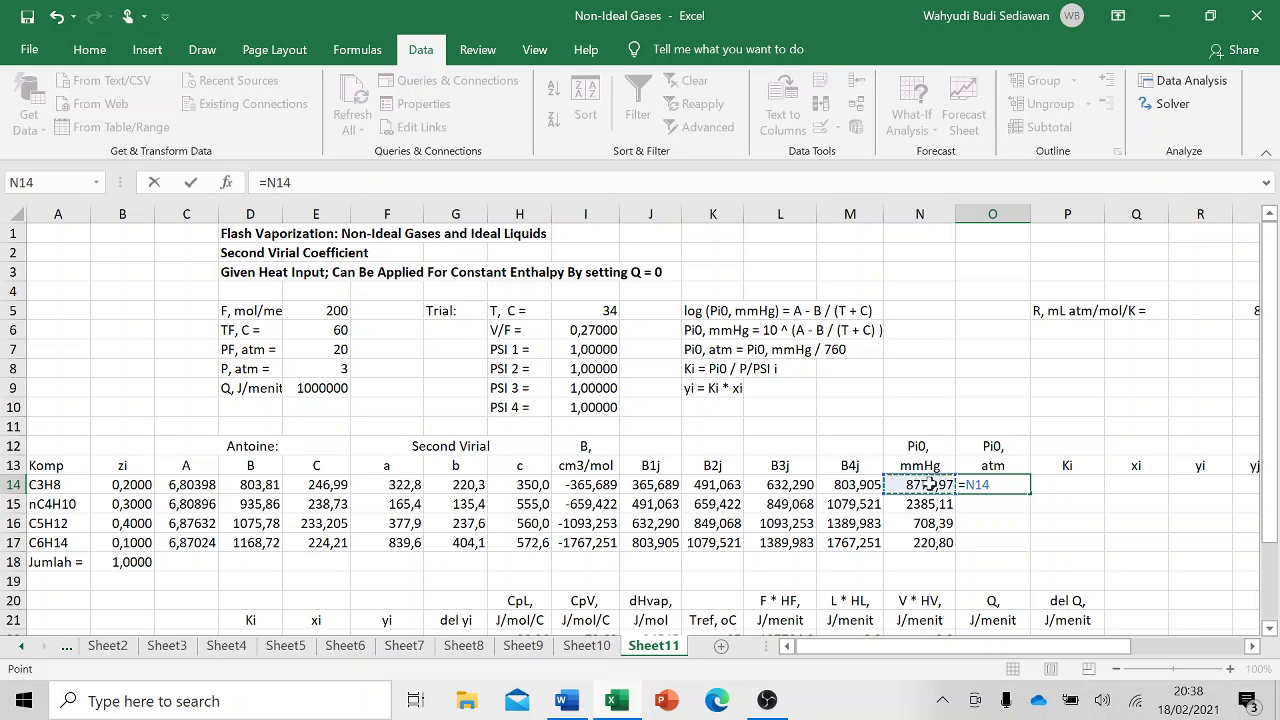
text(/760)
key(Return)
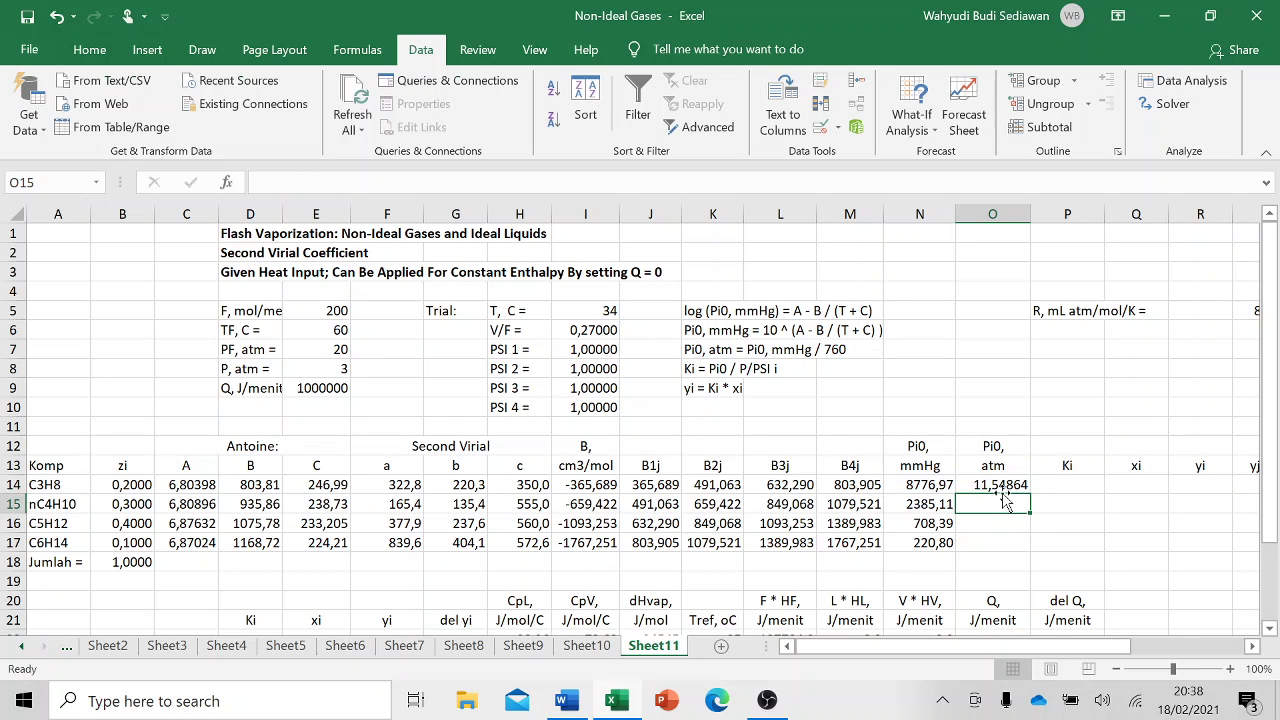
click(1000, 485)
drag(1029, 494, 1032, 550)
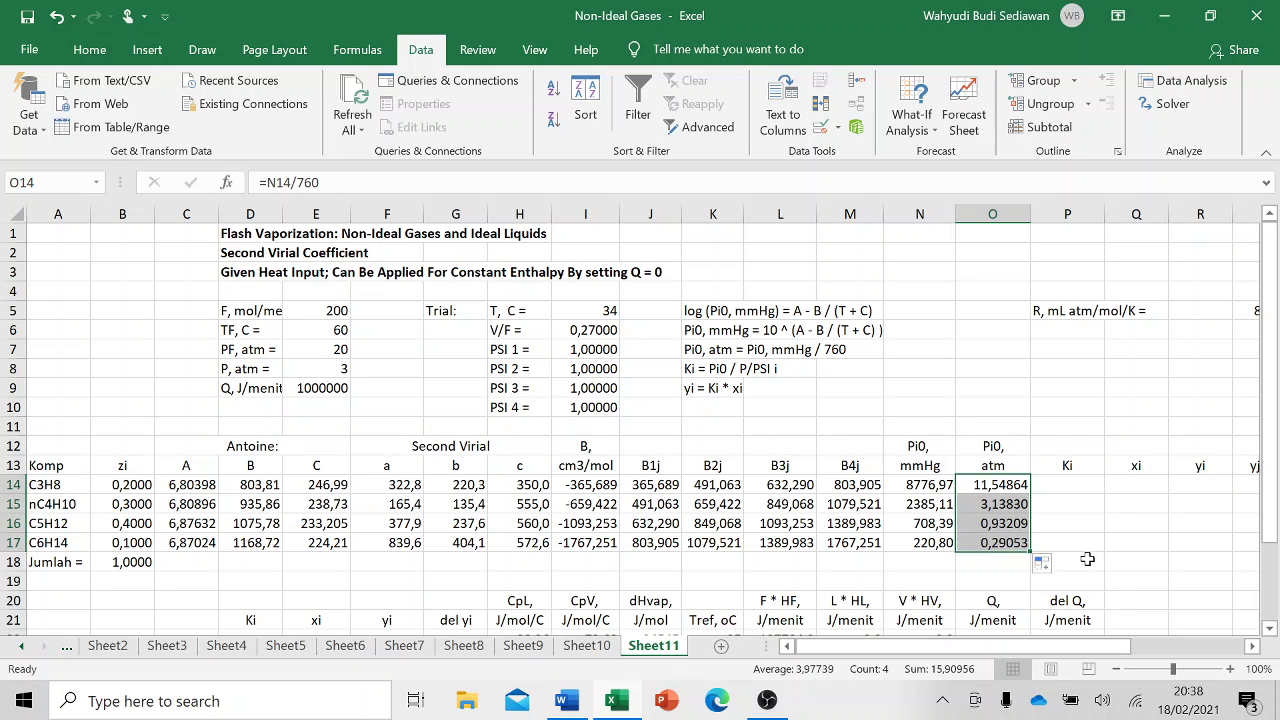
- Calculate Ki in P14 as =O14/I7/$E$8 and fill the formula down to P17
click(1071, 482)
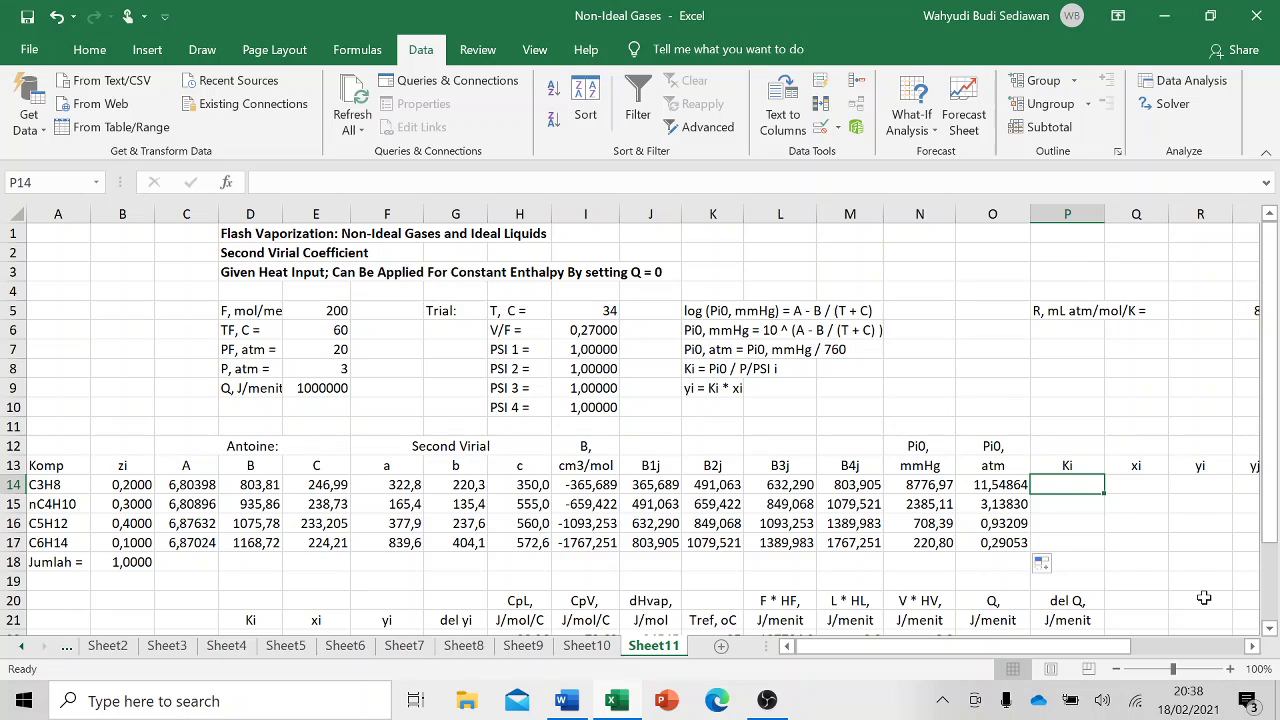
text(=)
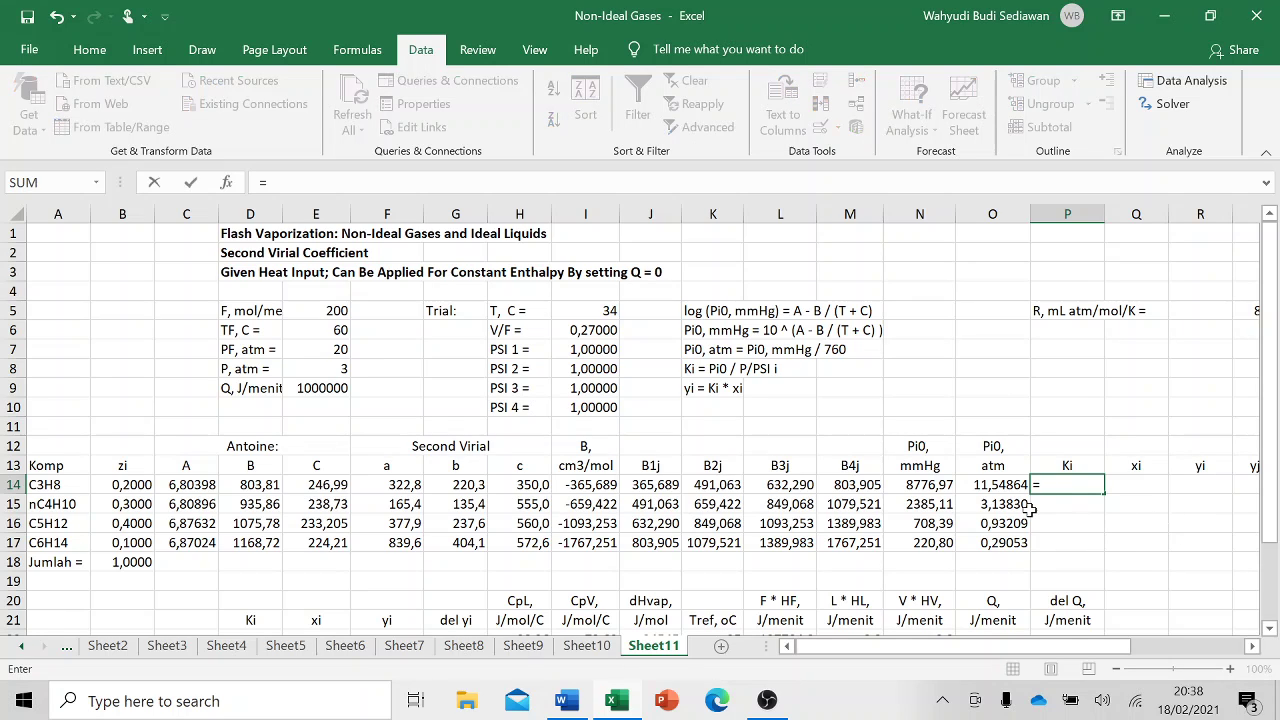
click(997, 484)
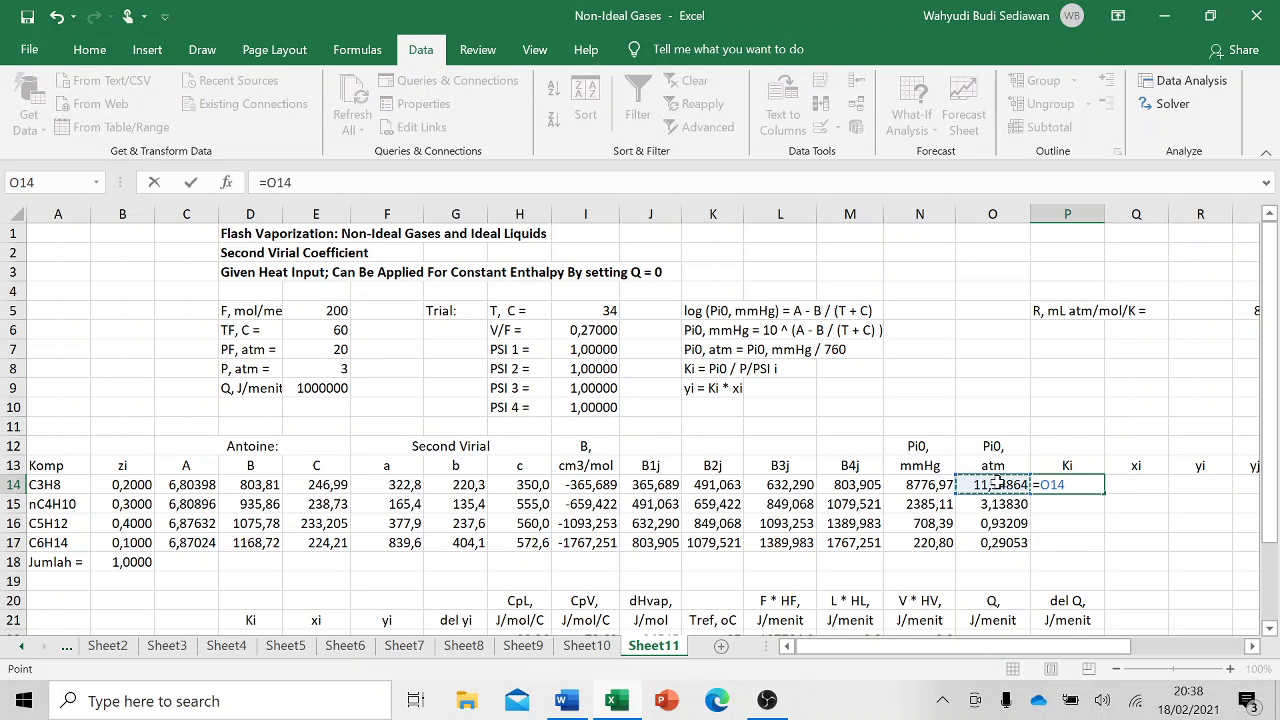
text(/)
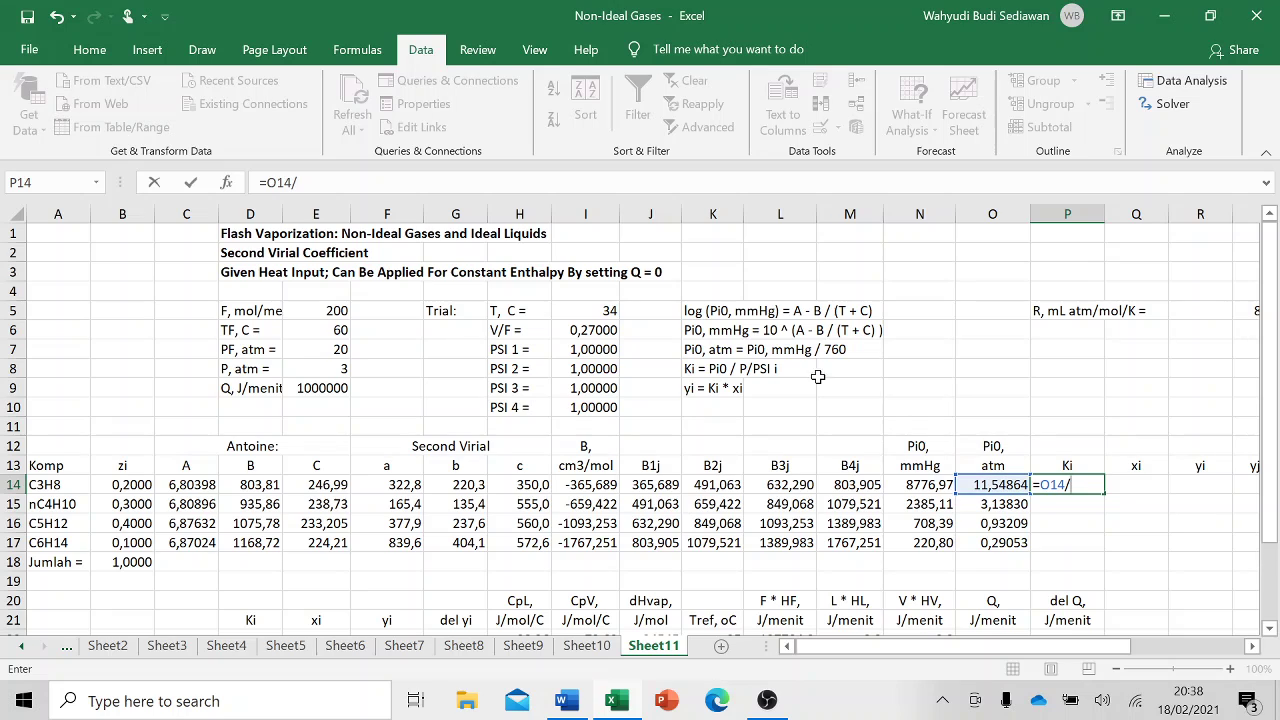
click(582, 349)
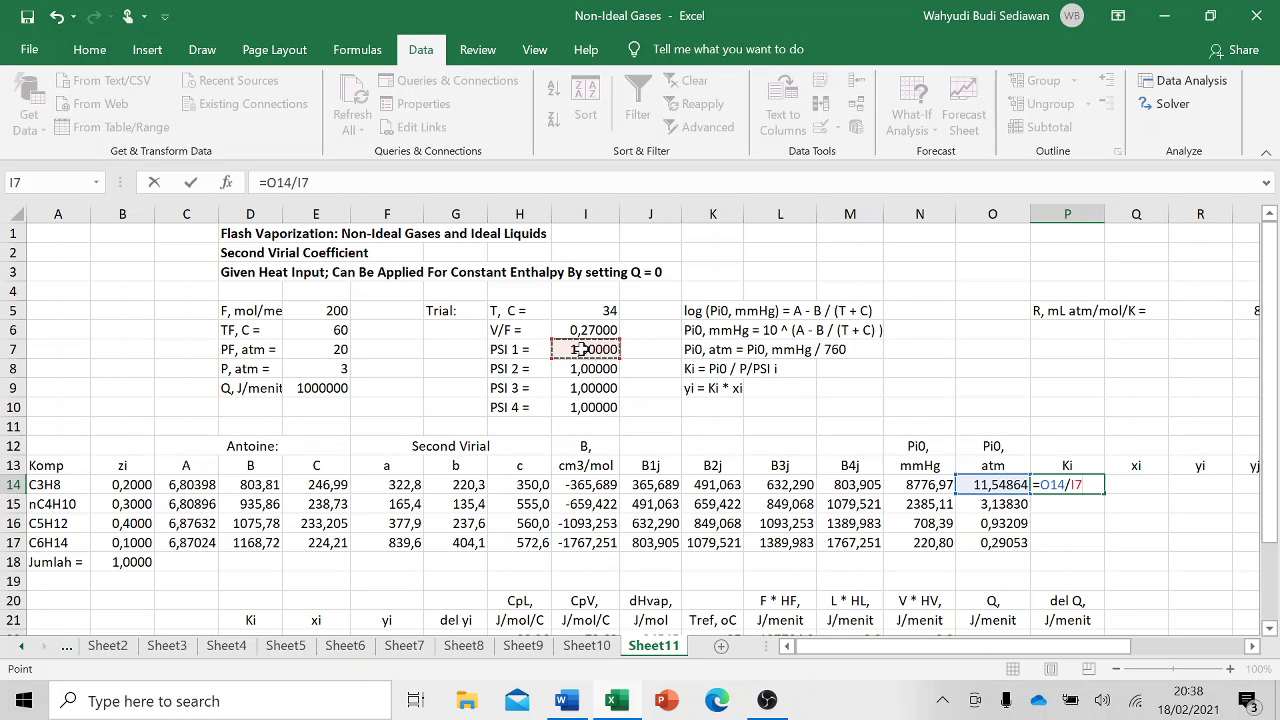
text(/)
click(339, 368)
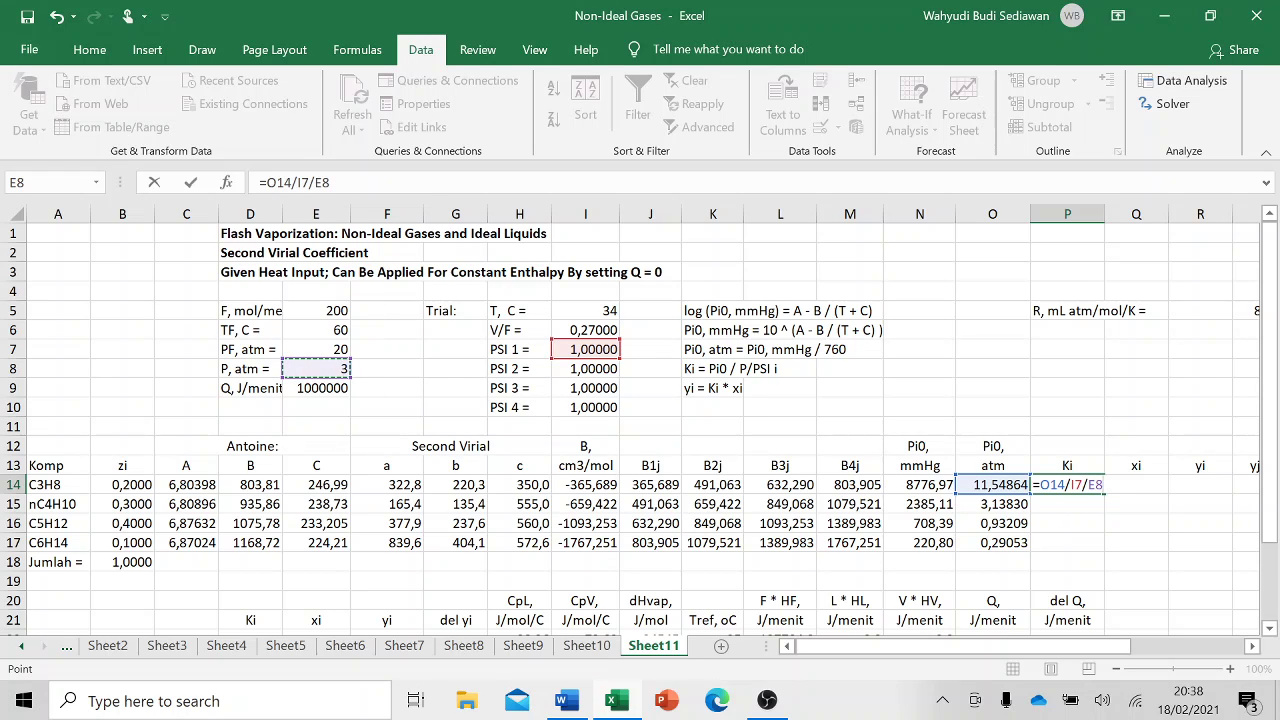
key(F2)
text($)
key(Right)
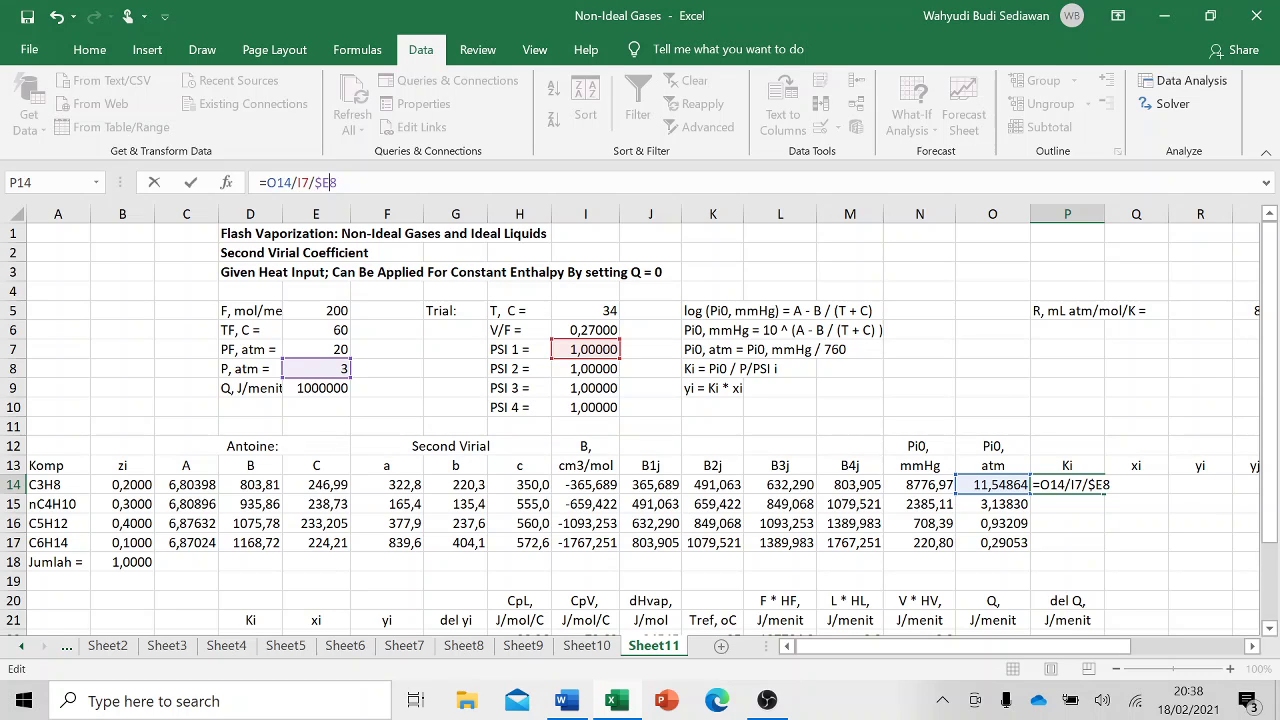
text($)
key(Return)
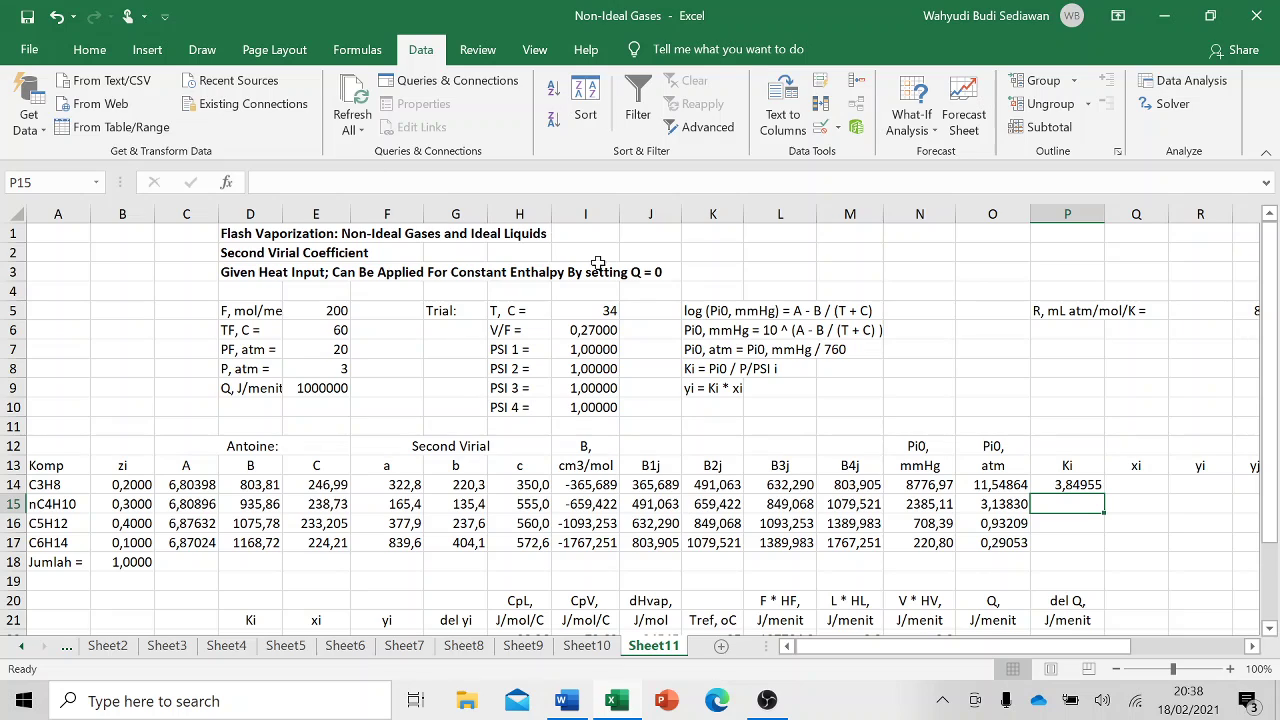
click(1068, 484)
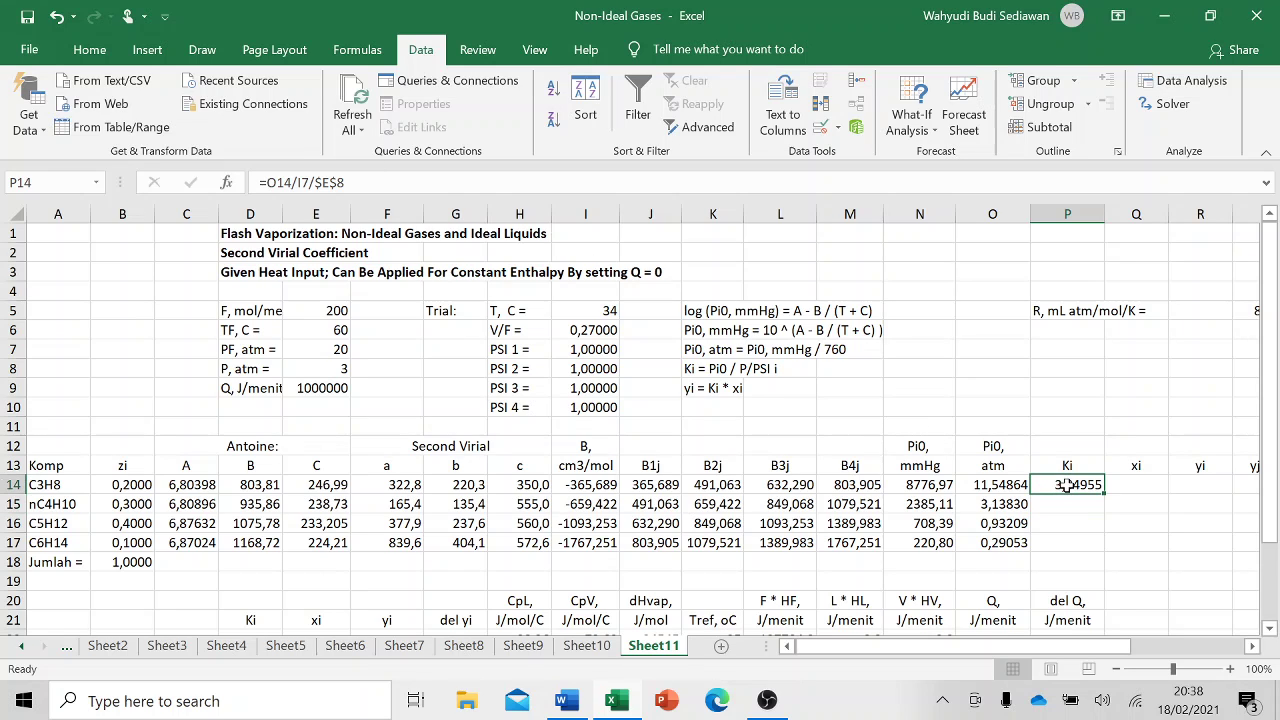
drag(1103, 494, 1115, 551)
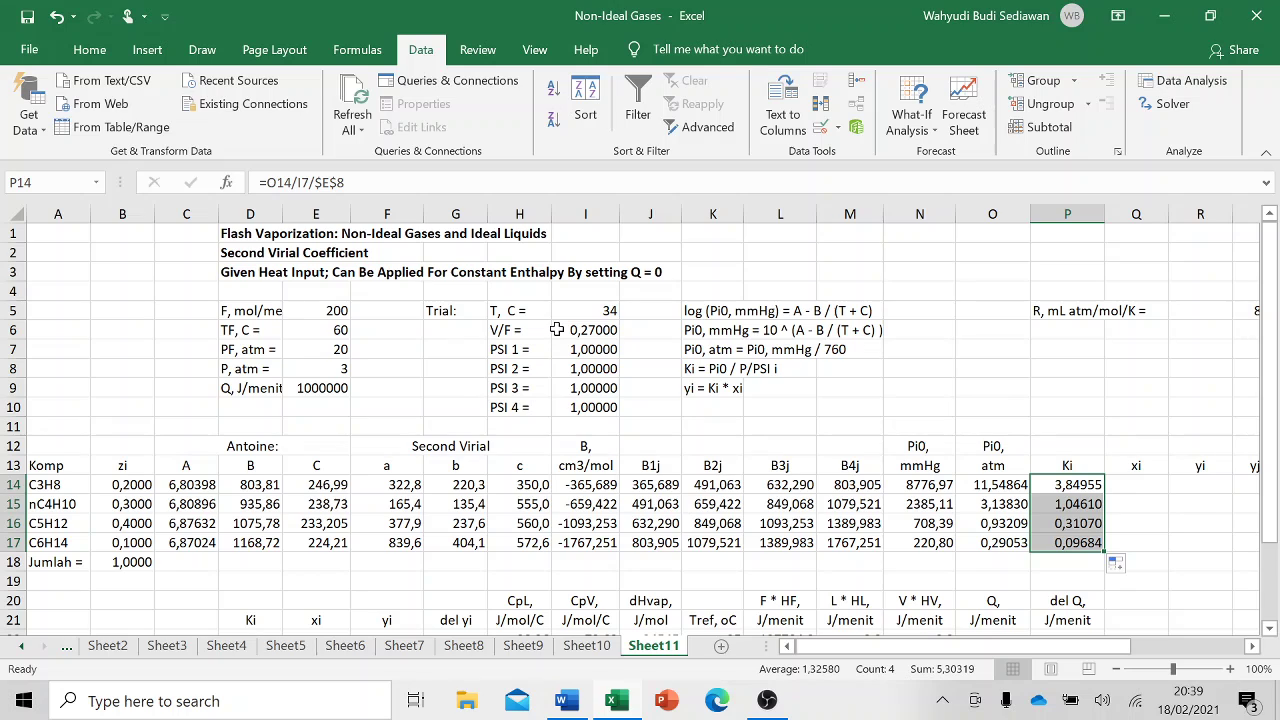
- Build the C3H8 xi formula in Q14 from zi, V/F and Ki as =B14/(1-I6+I6*P14
click(1134, 484)
text(=)
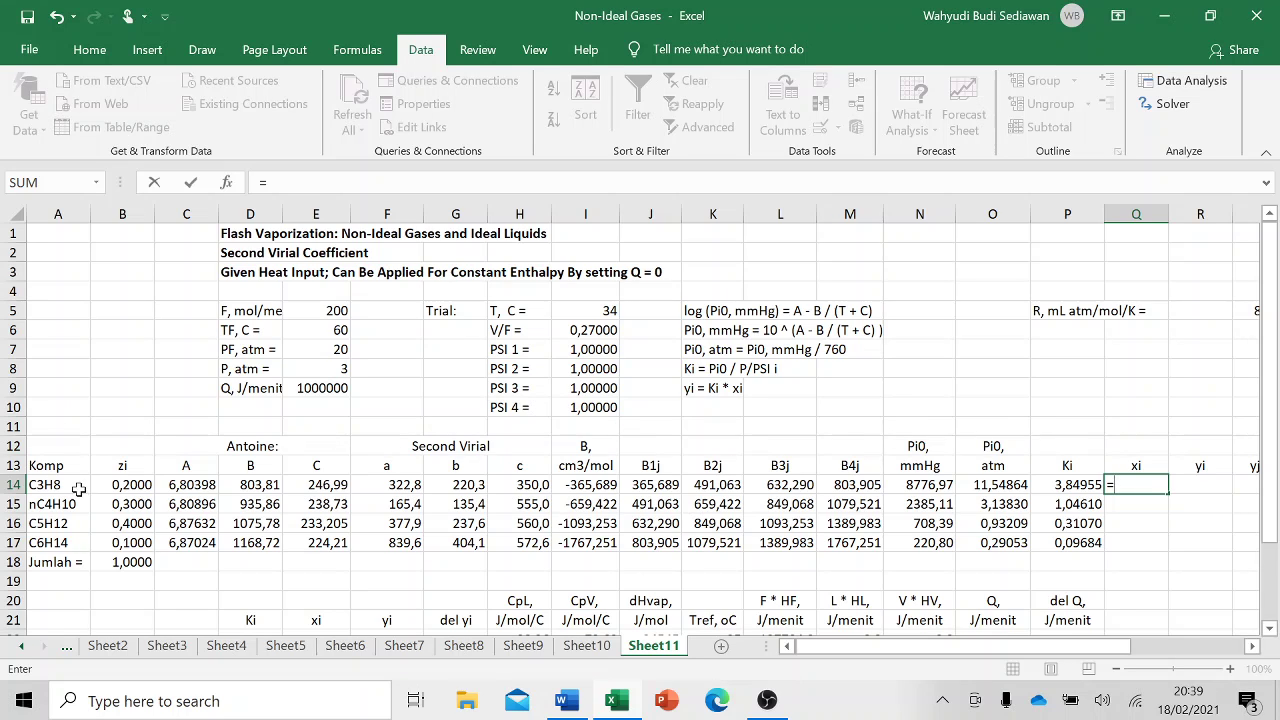
click(112, 486)
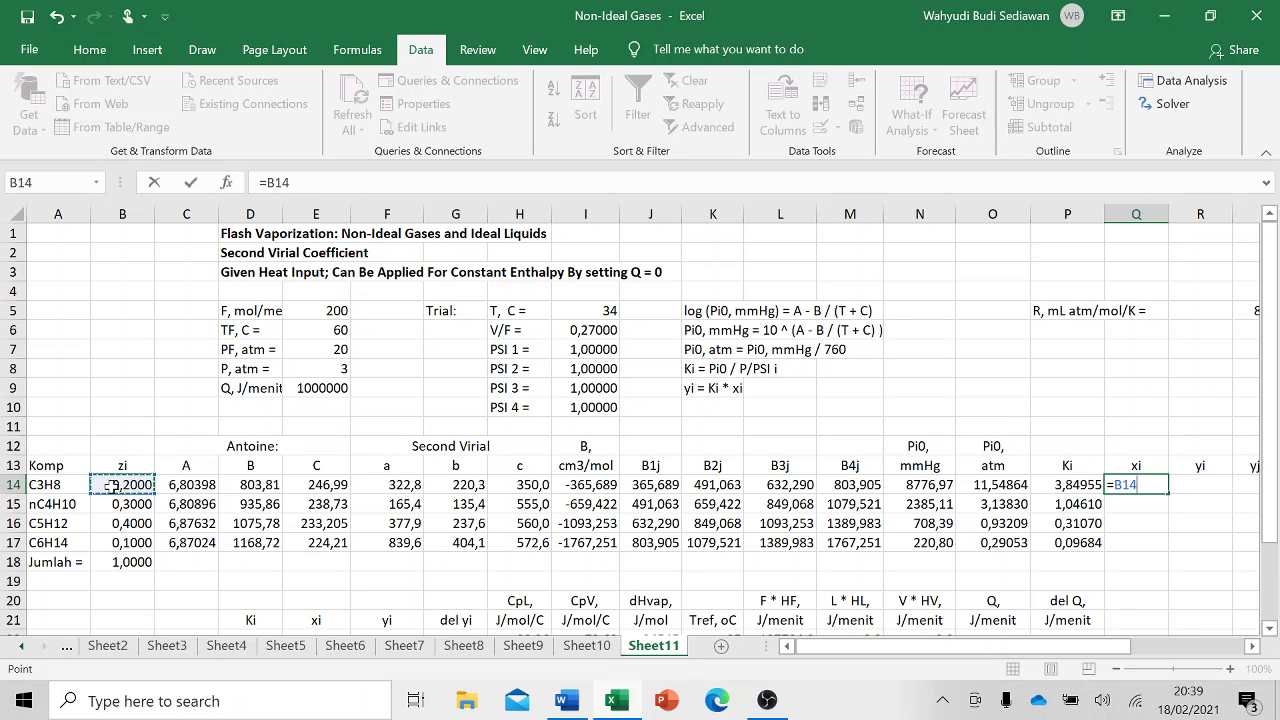
text(/()
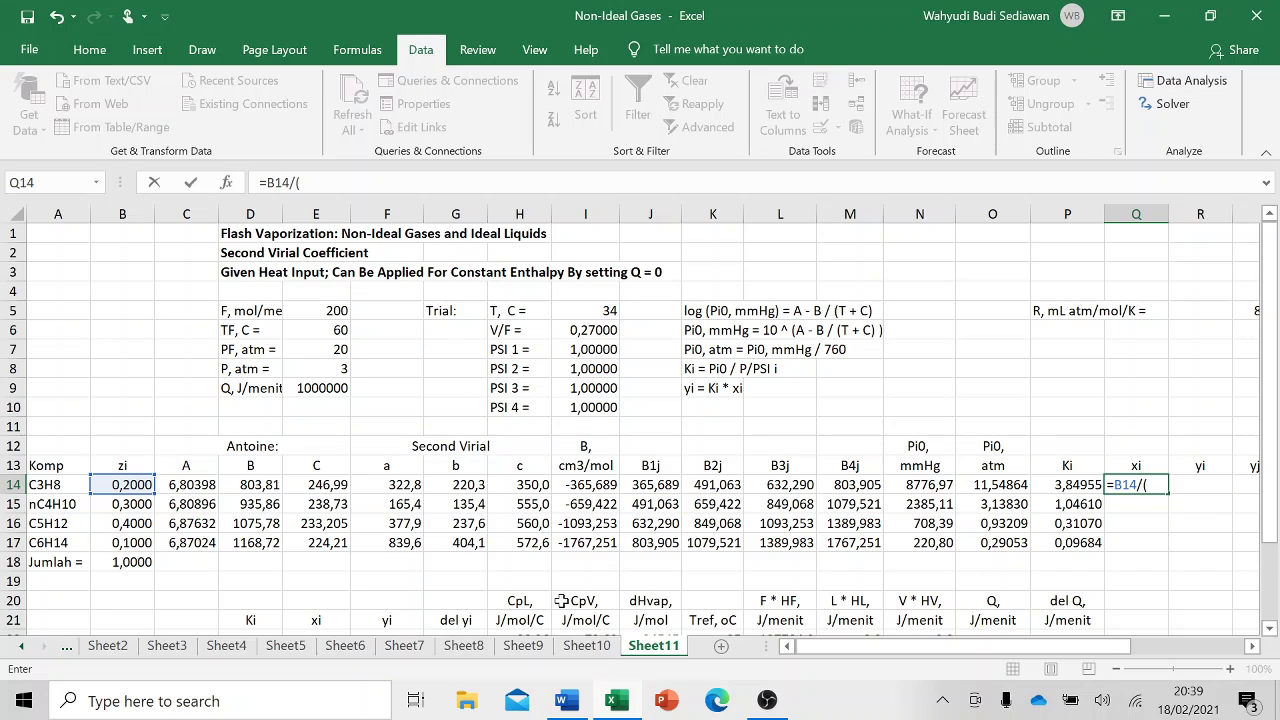
text(1-)
click(590, 330)
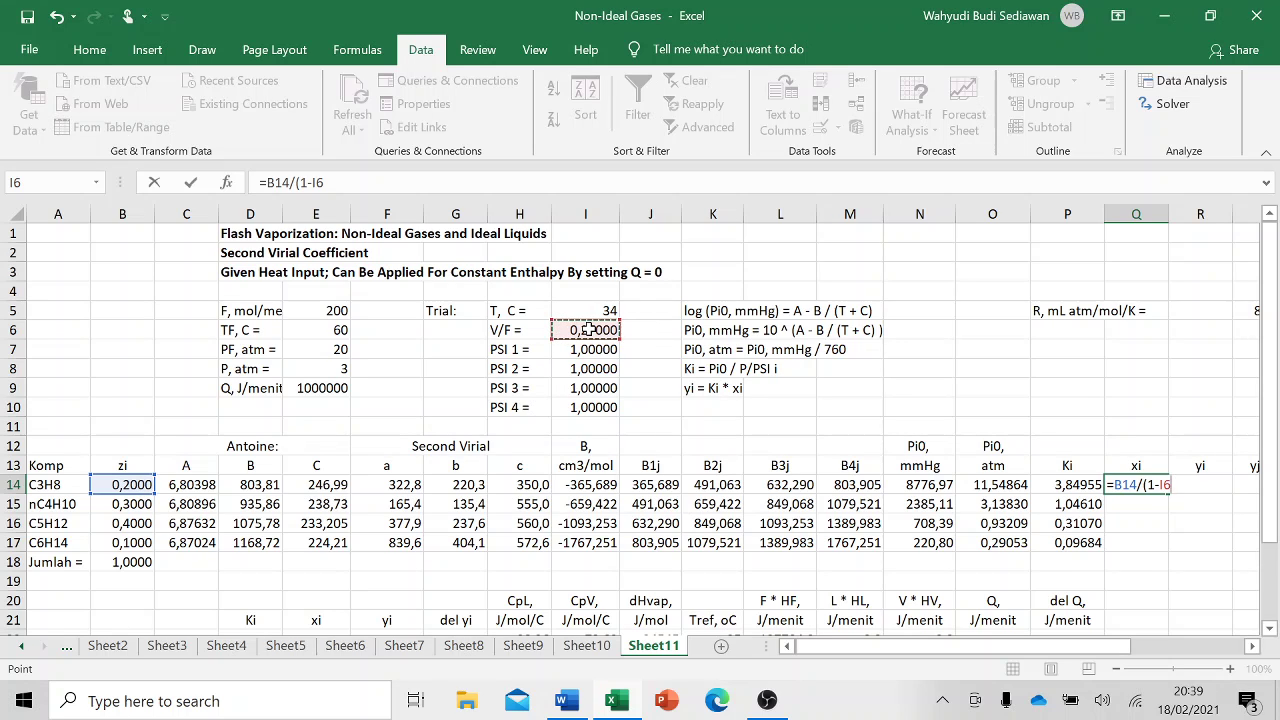
text(+)
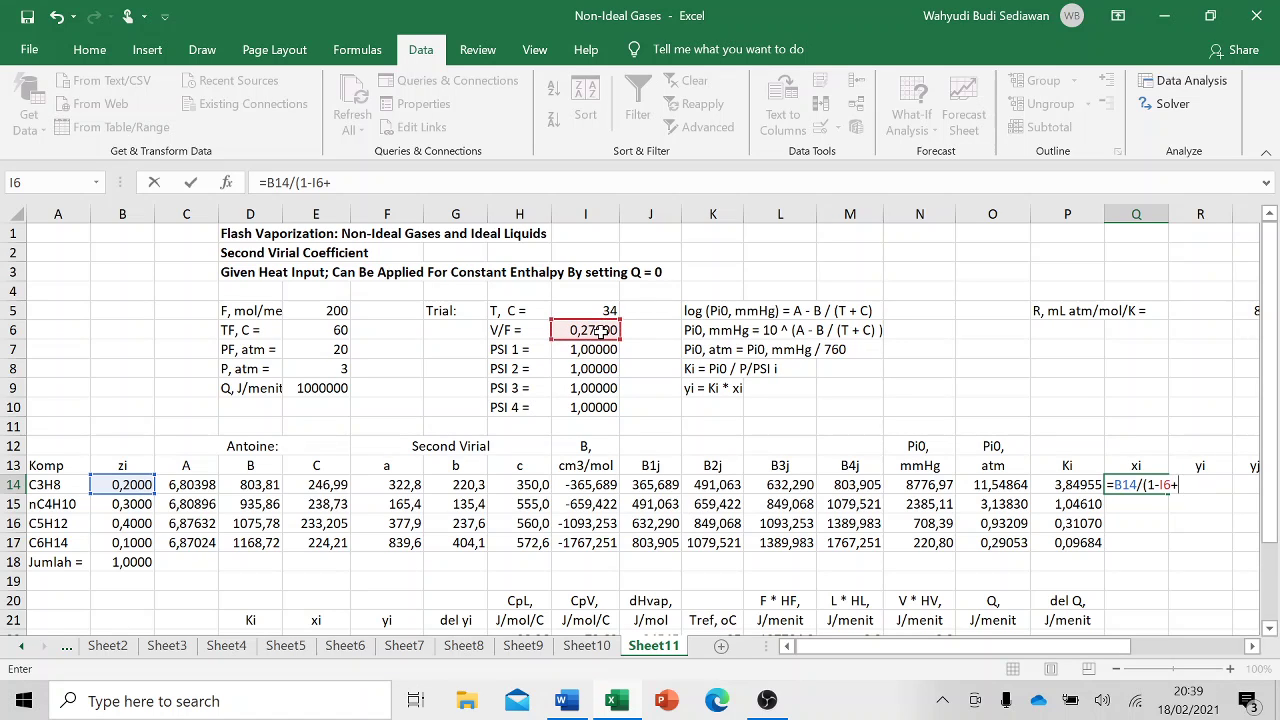
click(598, 330)
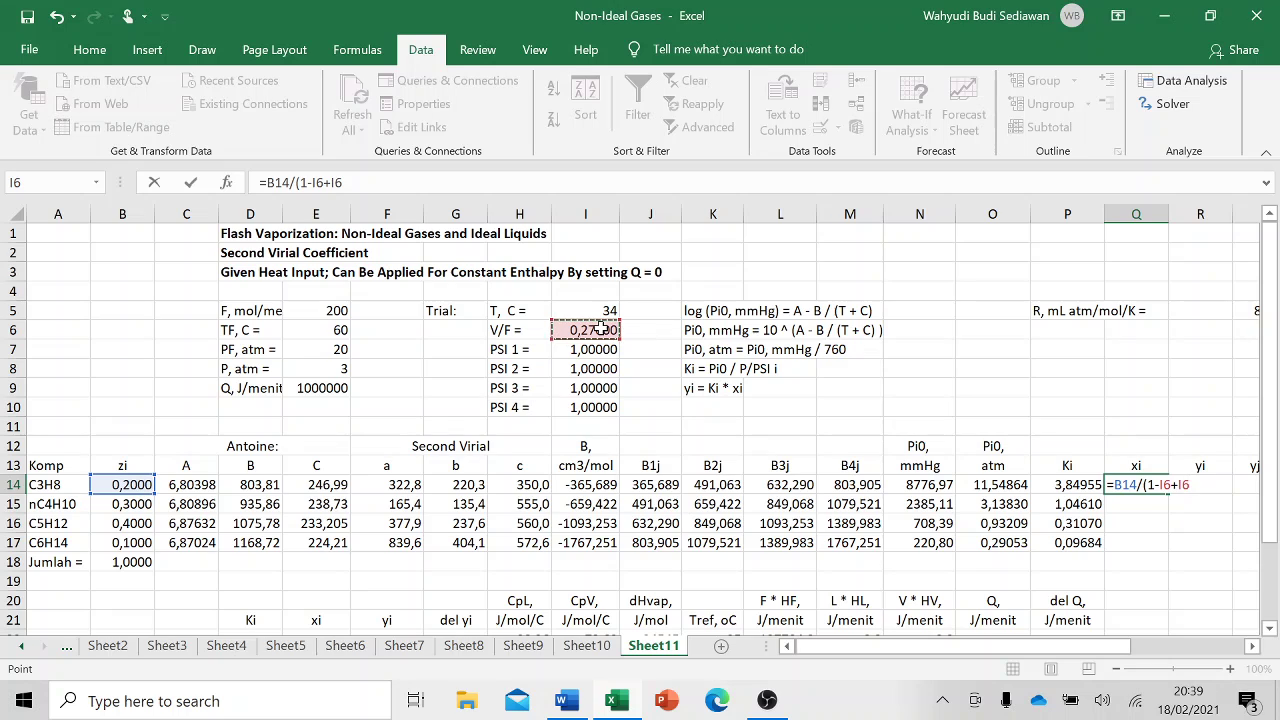
text(*)
click(1068, 484)
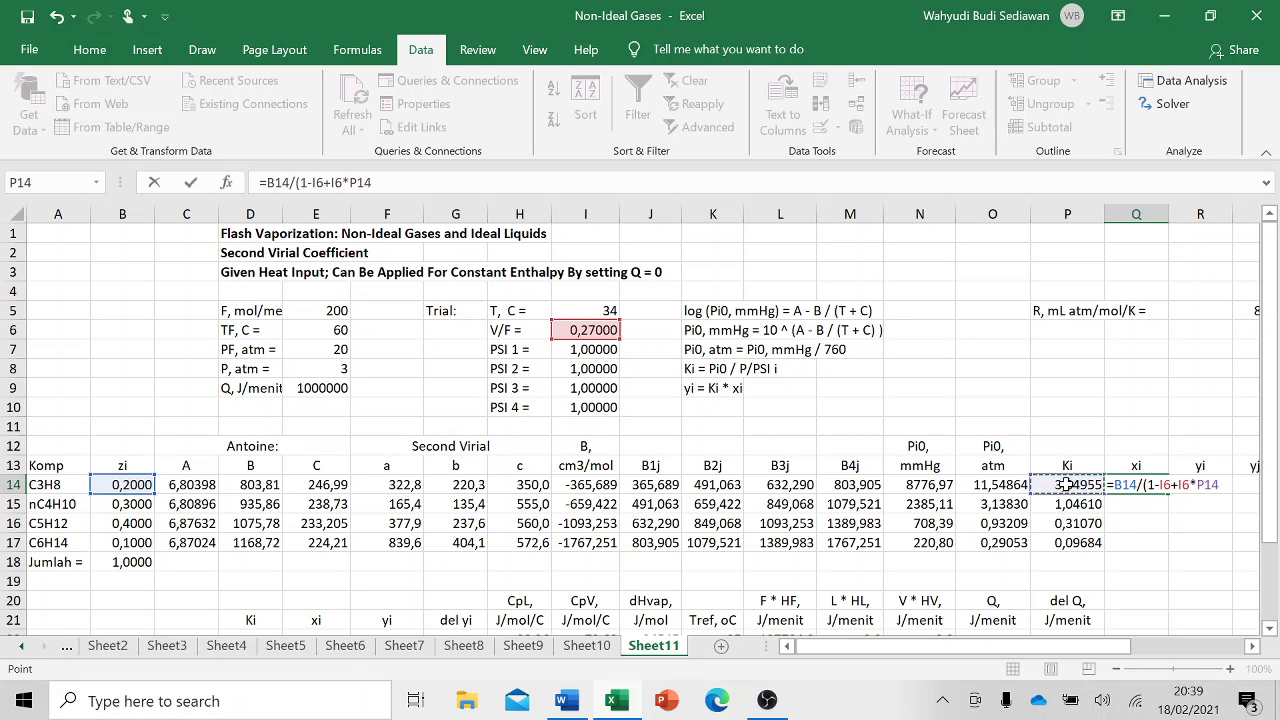
- Make both V/F references in the Q14 formula absolute and complete it as =B14/(1-$I$6+$I$6*P14)
click(313, 182)
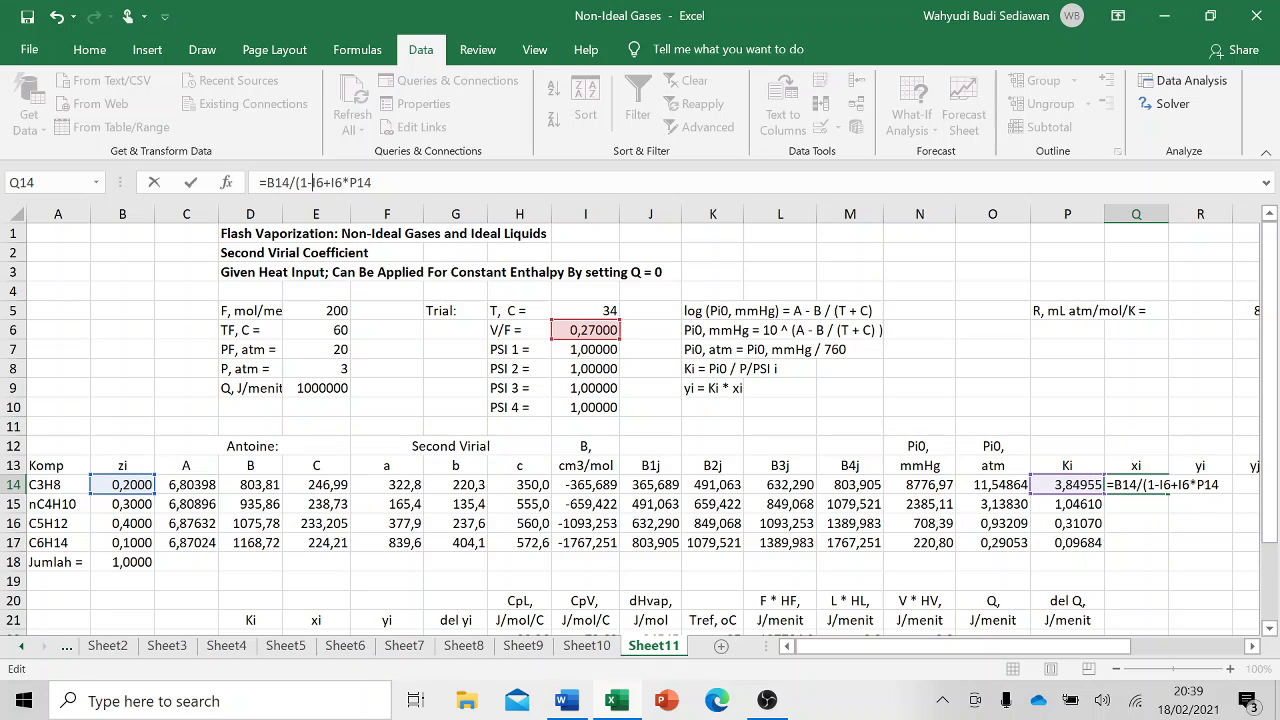
text(%)
key(BackSpace)
text($)
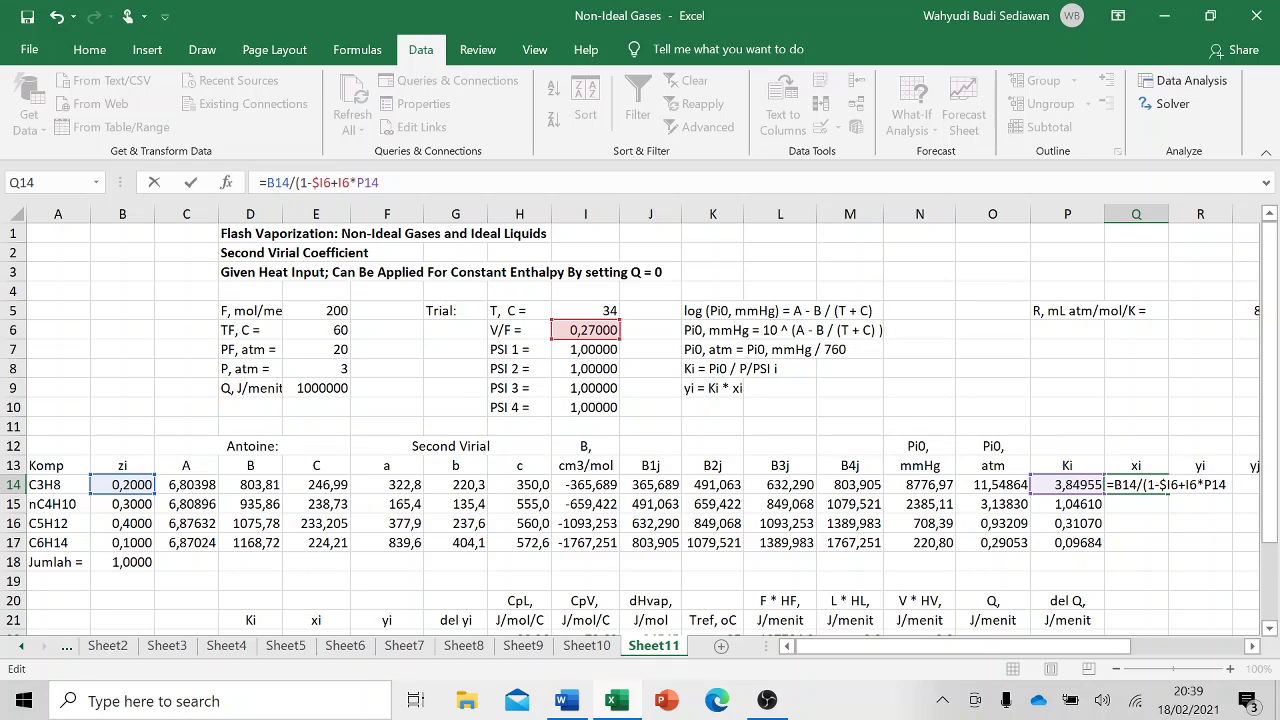
key(Right)
text($)
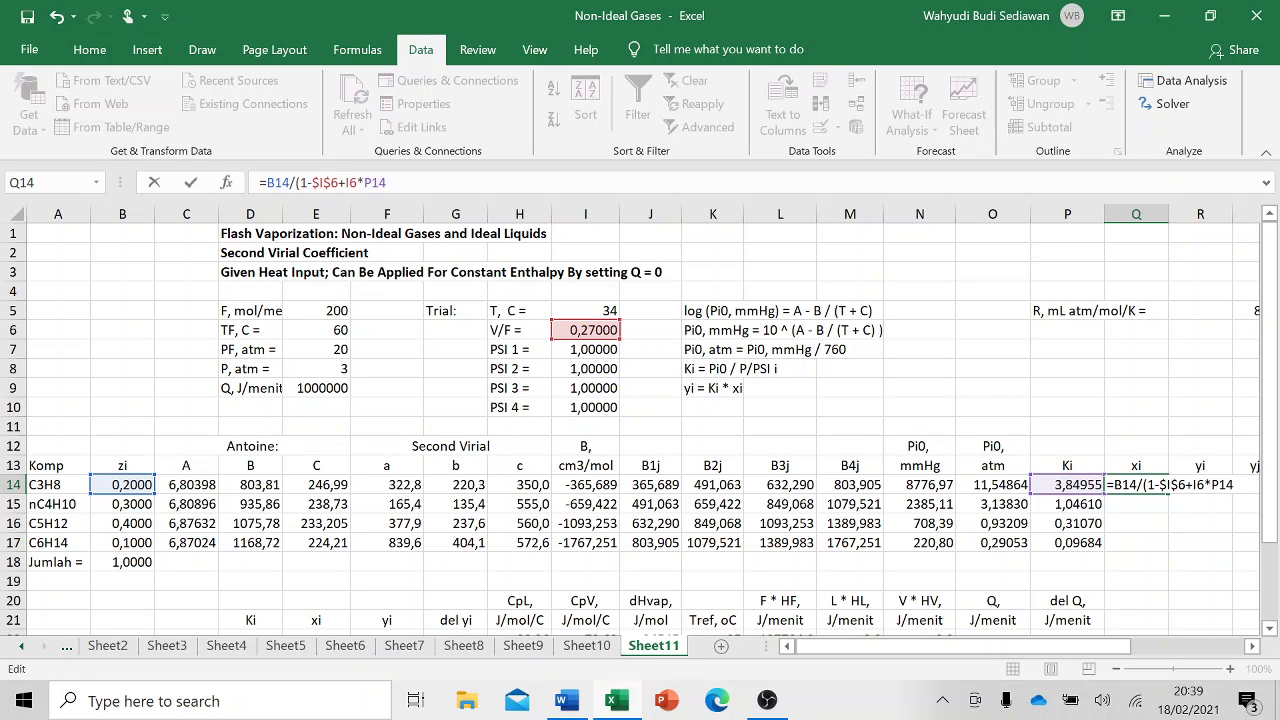
key(Right)
key(Right)
text($)
text($)
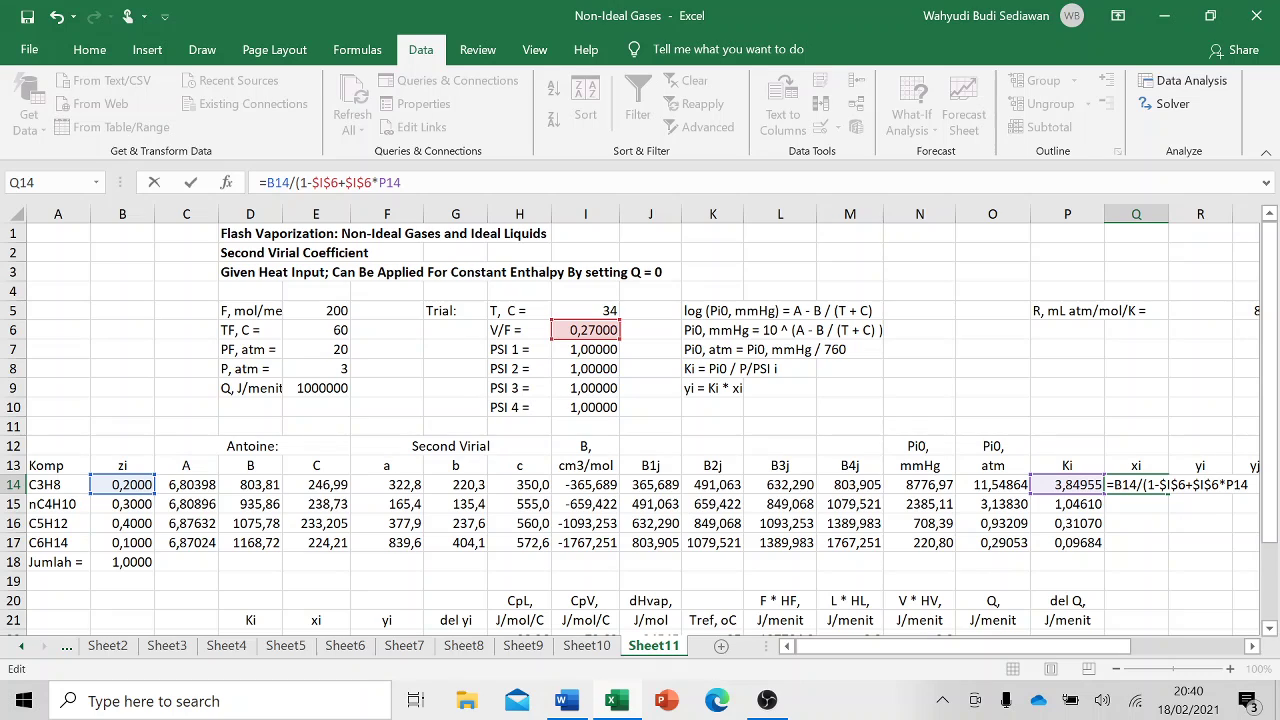
text())
key(Return)
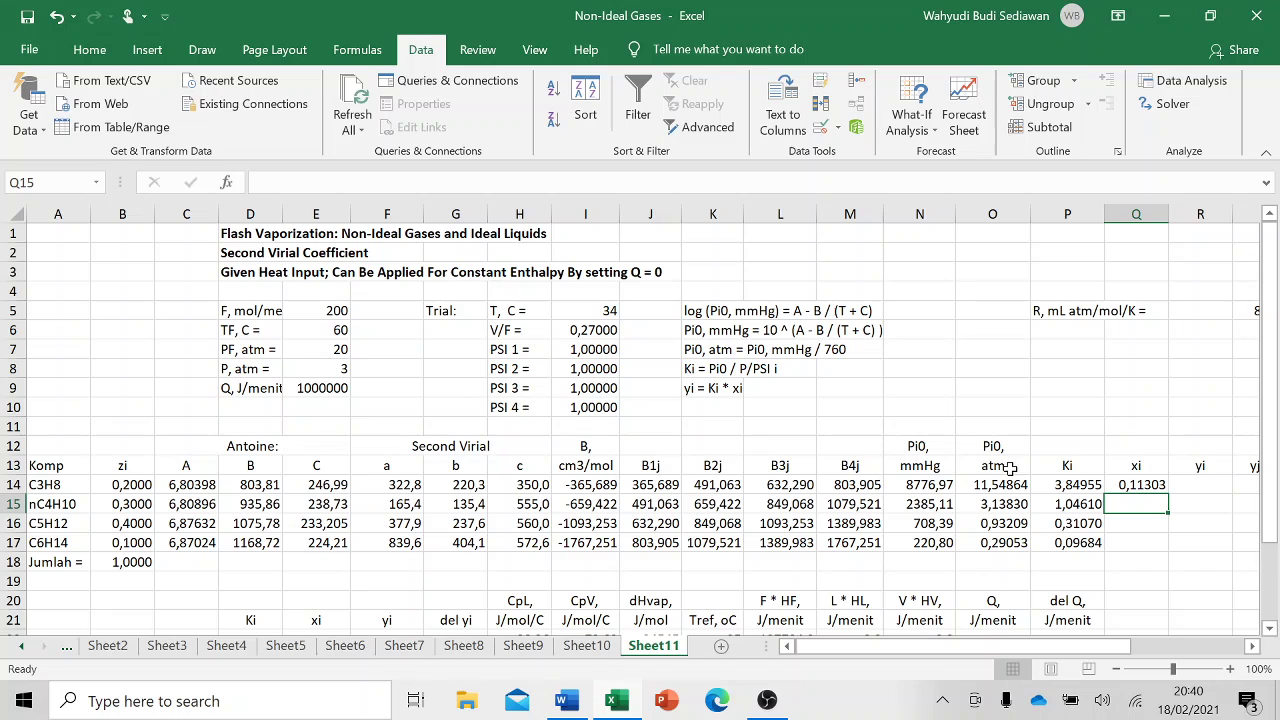
- Fill the xi formula from Q14 down to Q17 and total the column with AutoSum in Q18
click(1133, 487)
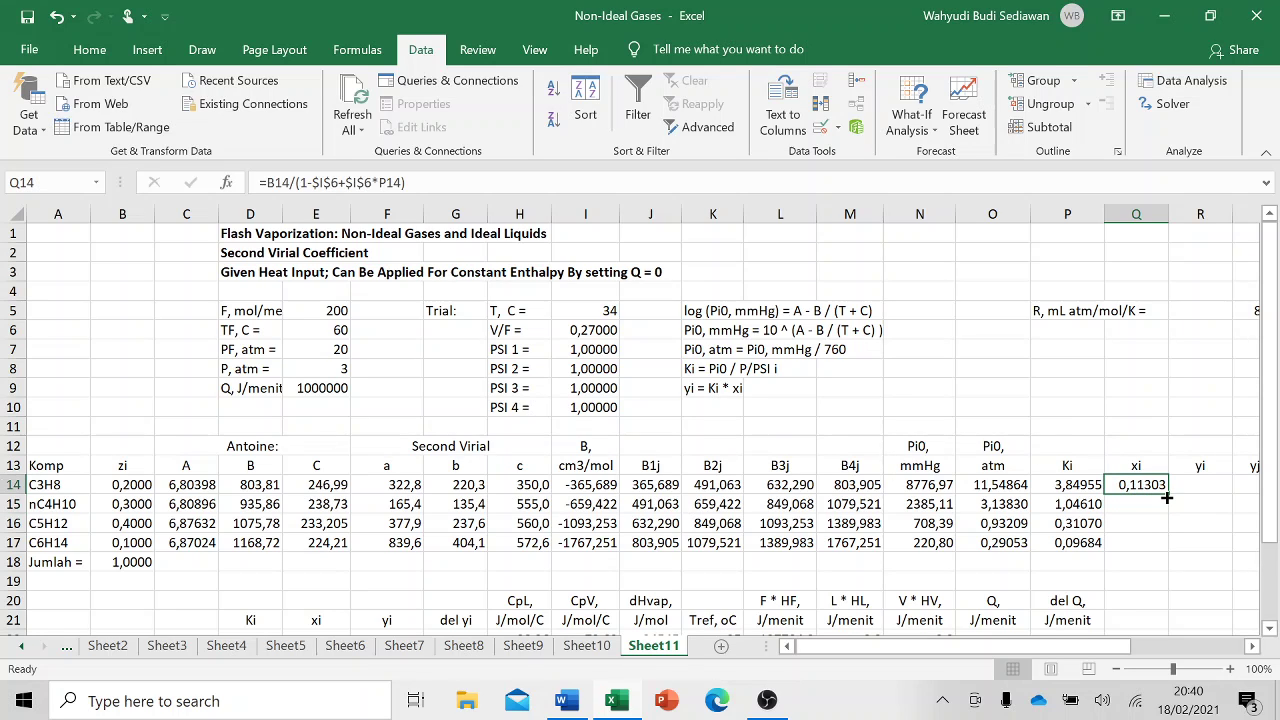
drag(1169, 494, 1174, 548)
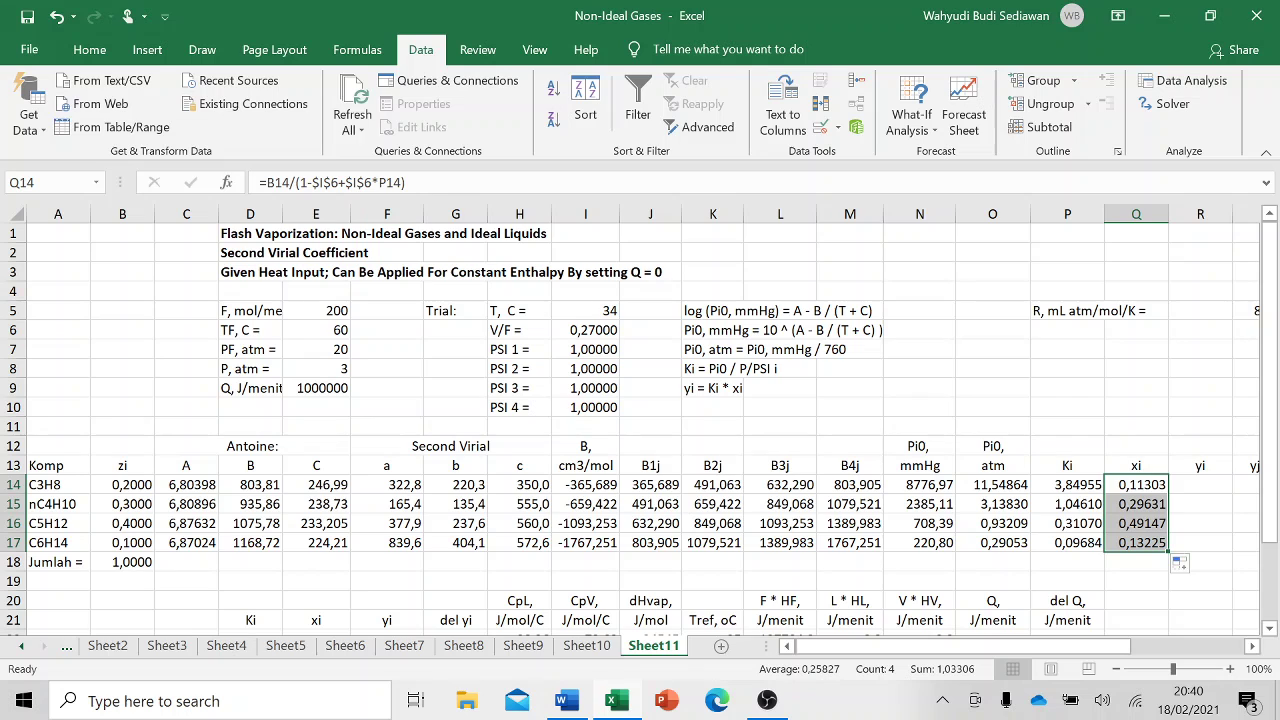
click(352, 55)
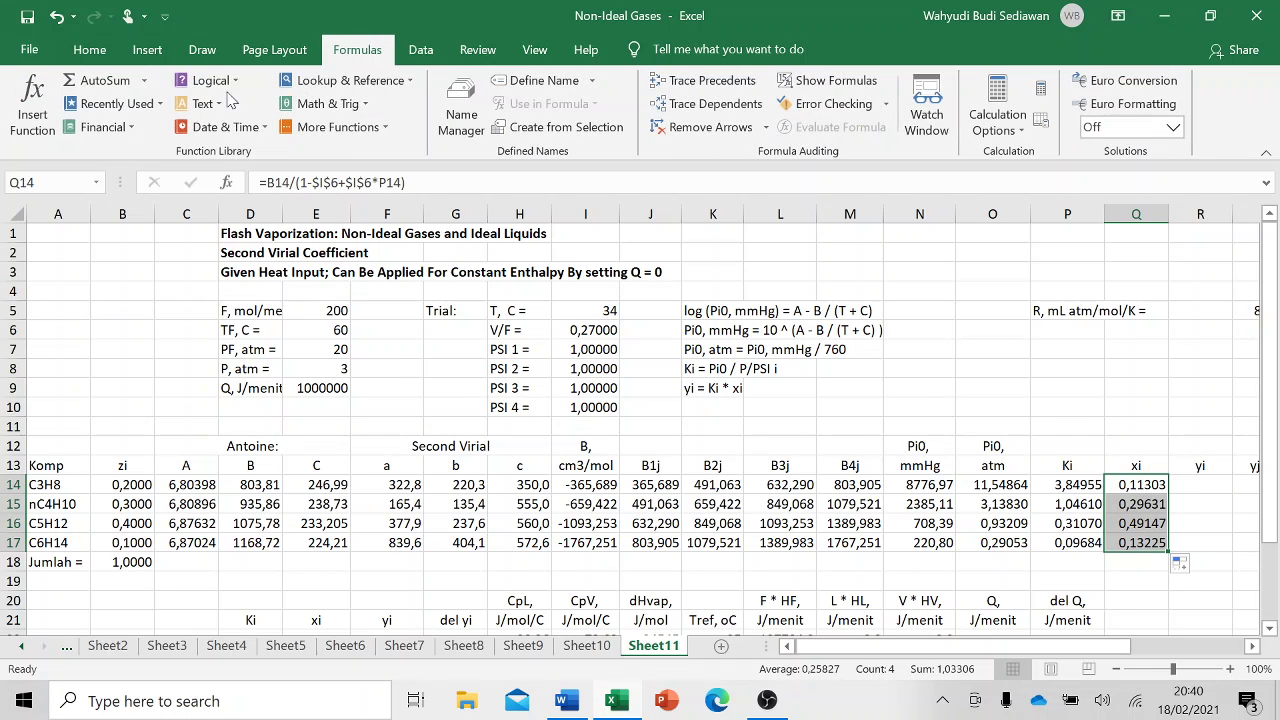
click(118, 84)
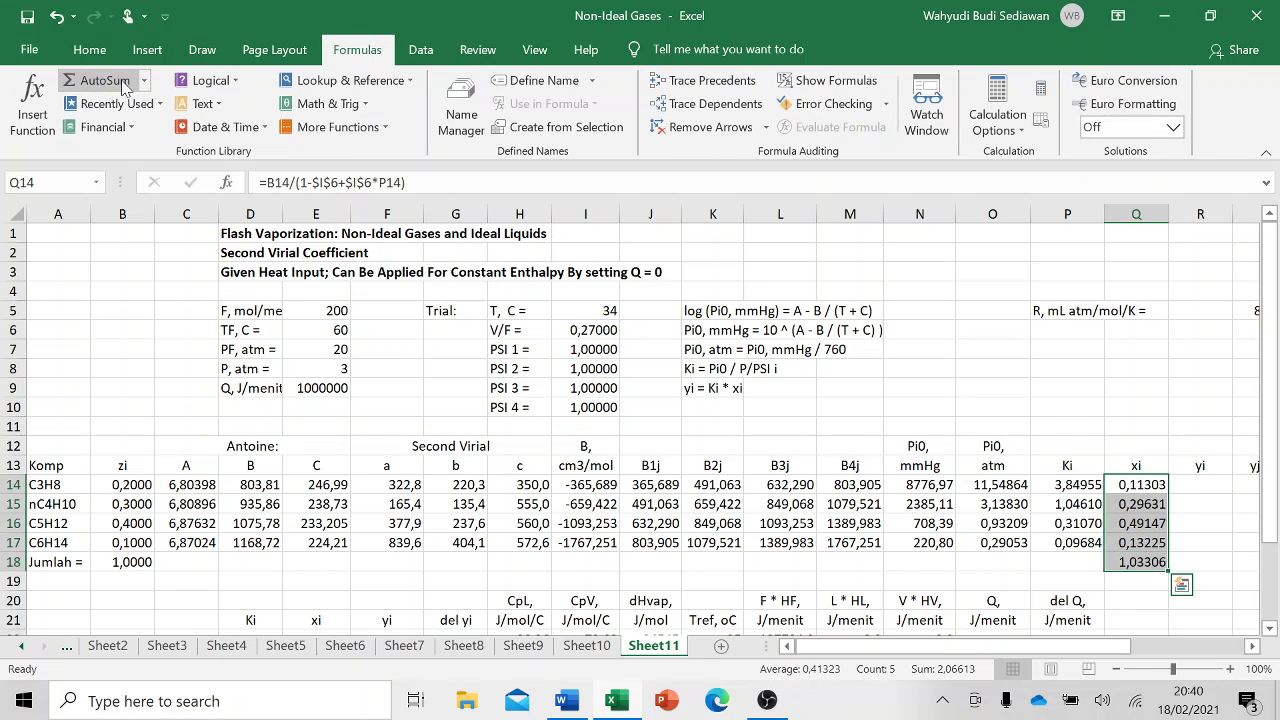
- Calculate the C3H8 yi in R14 as =P14*Q14
click(1213, 487)
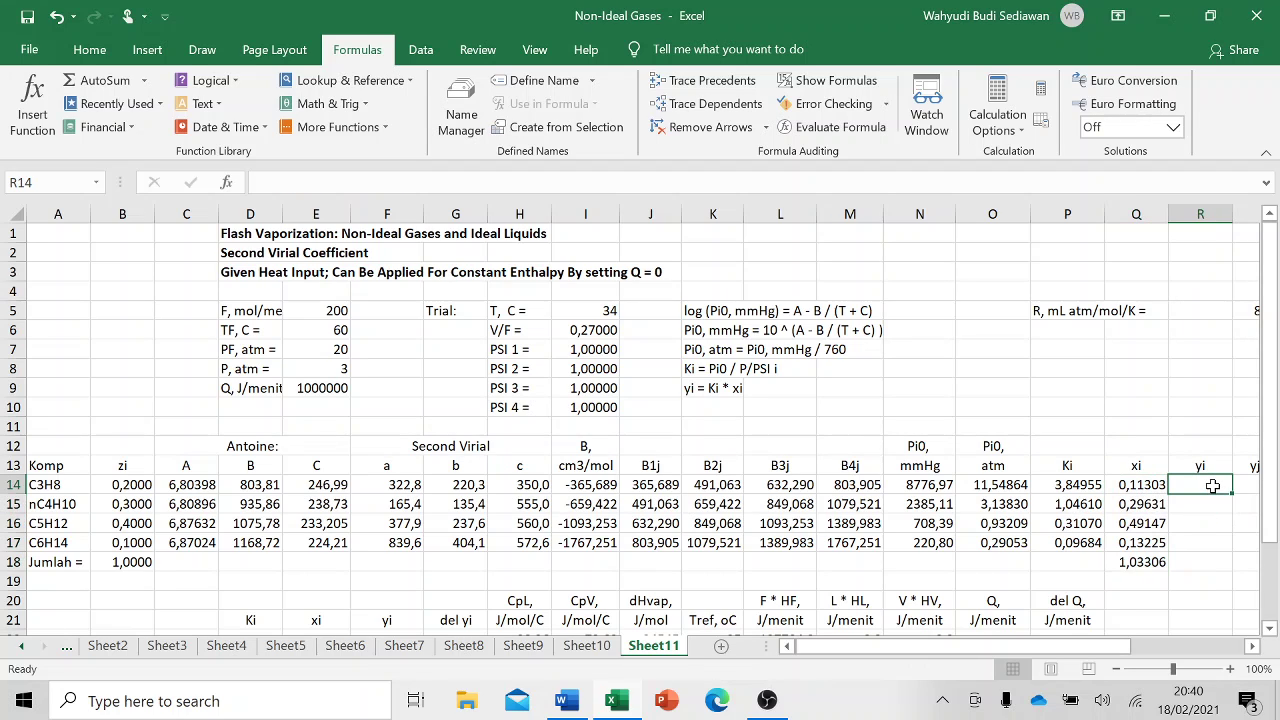
text(=)
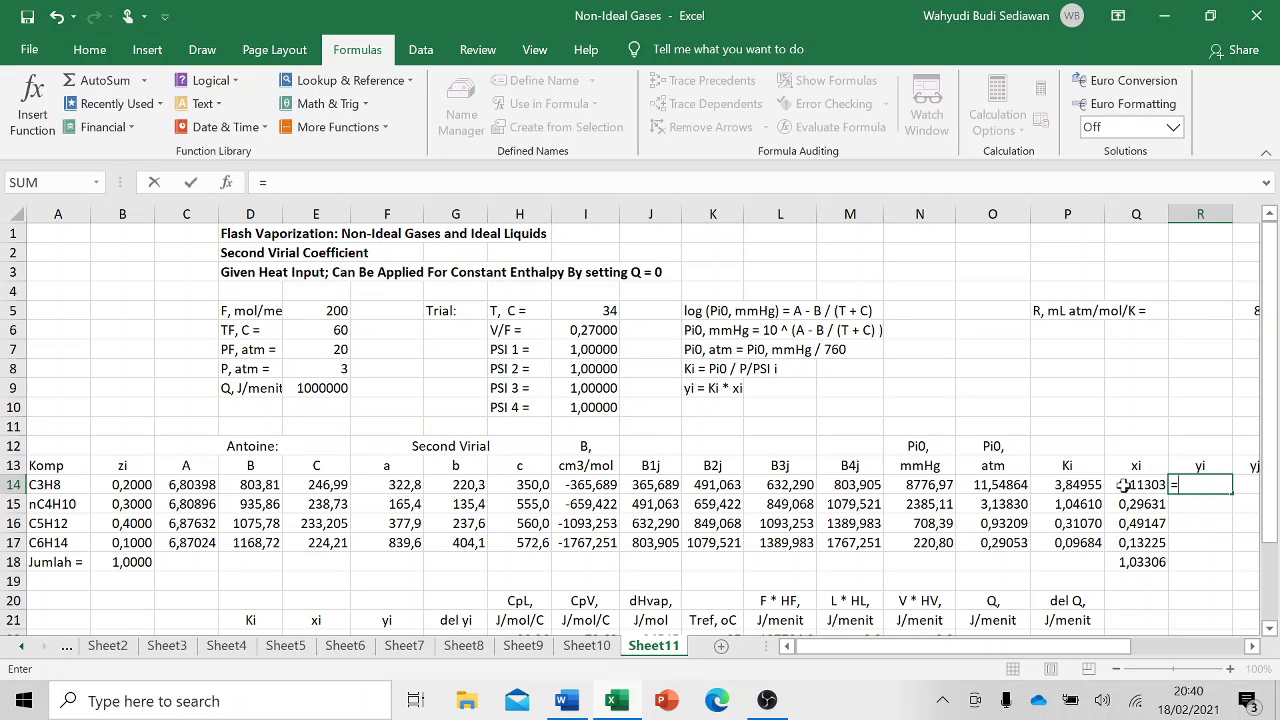
click(1084, 484)
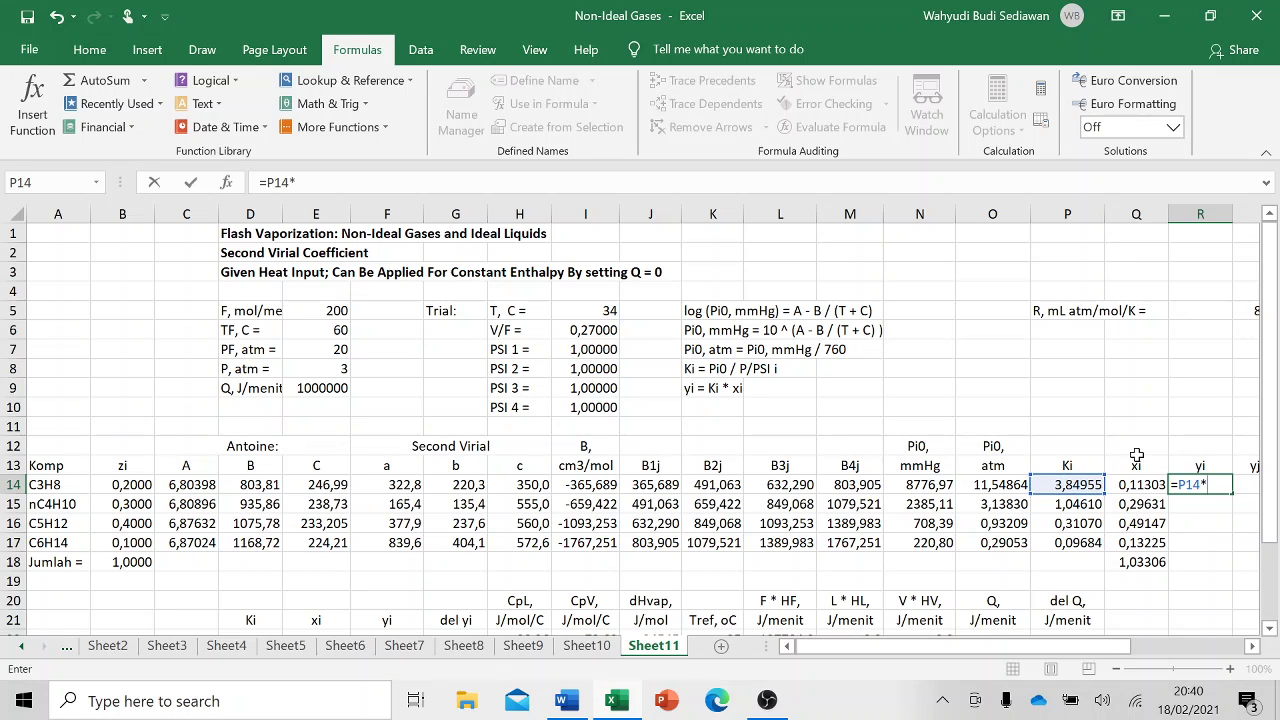
click(1141, 487)
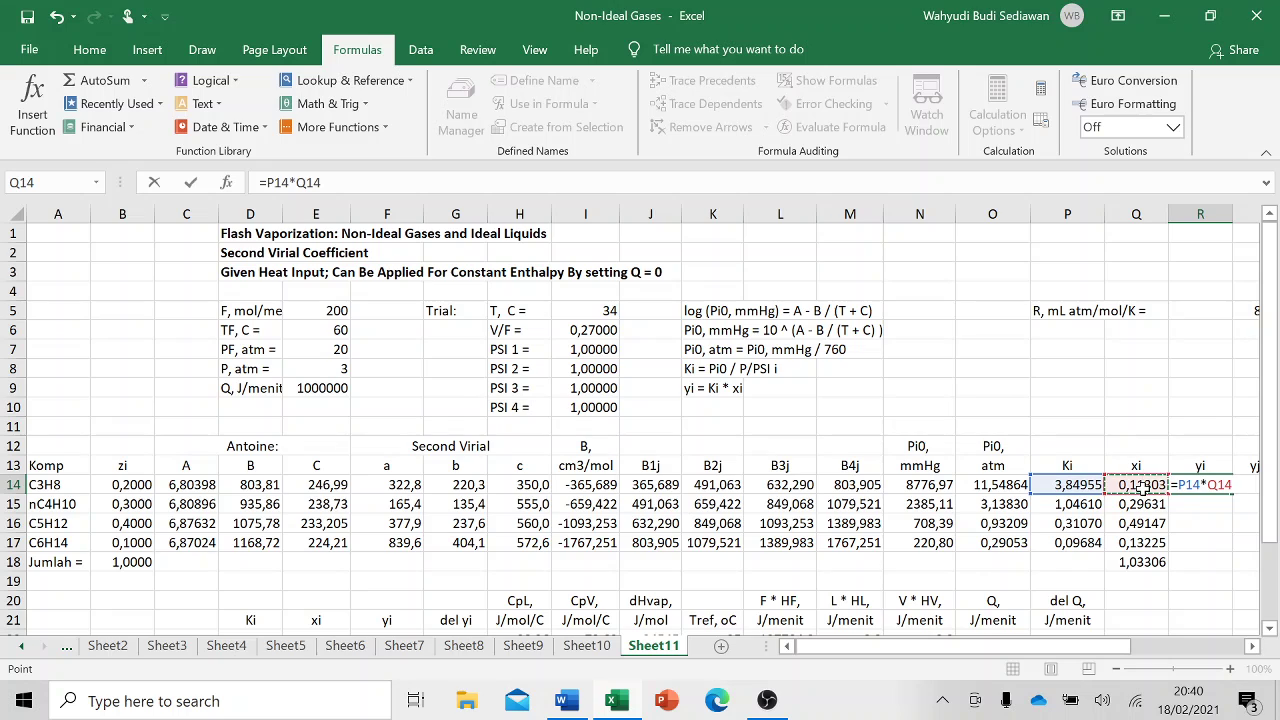
key(Return)
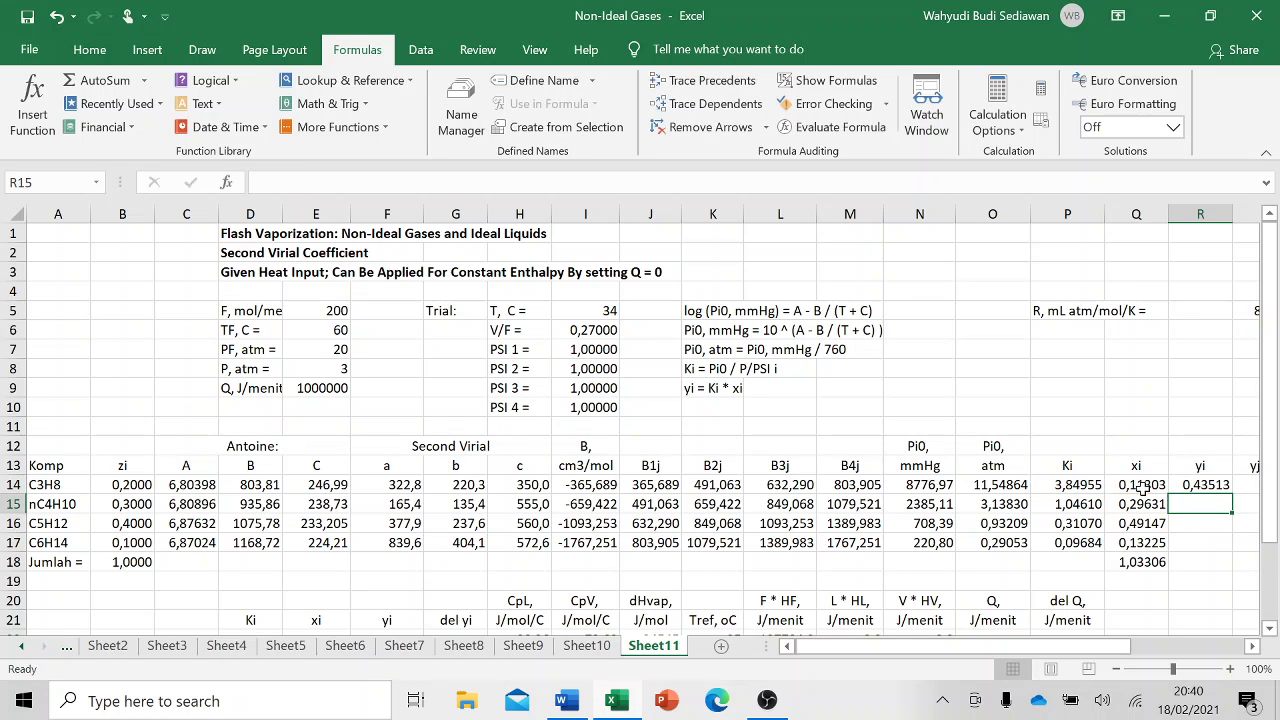
- Fill the yi formula from R14 down to R17 and total the column with AutoSum in R18
click(1205, 483)
drag(1232, 493, 1237, 543)
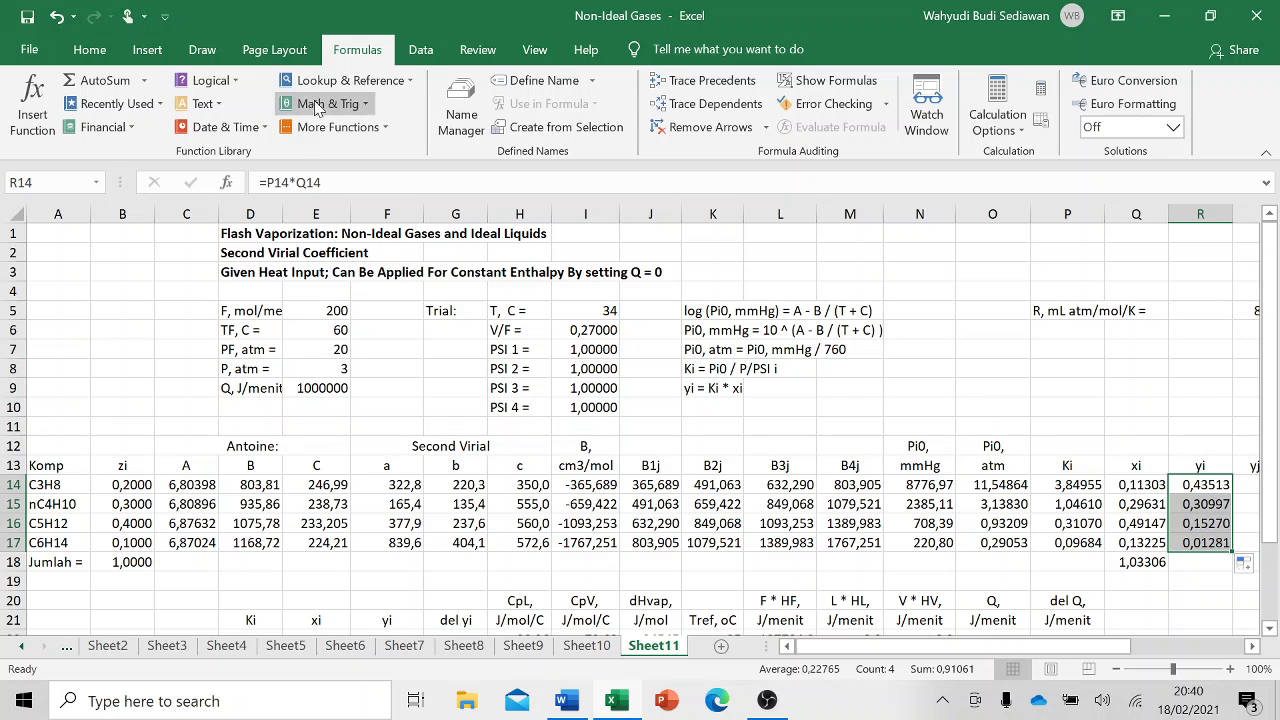
click(112, 84)
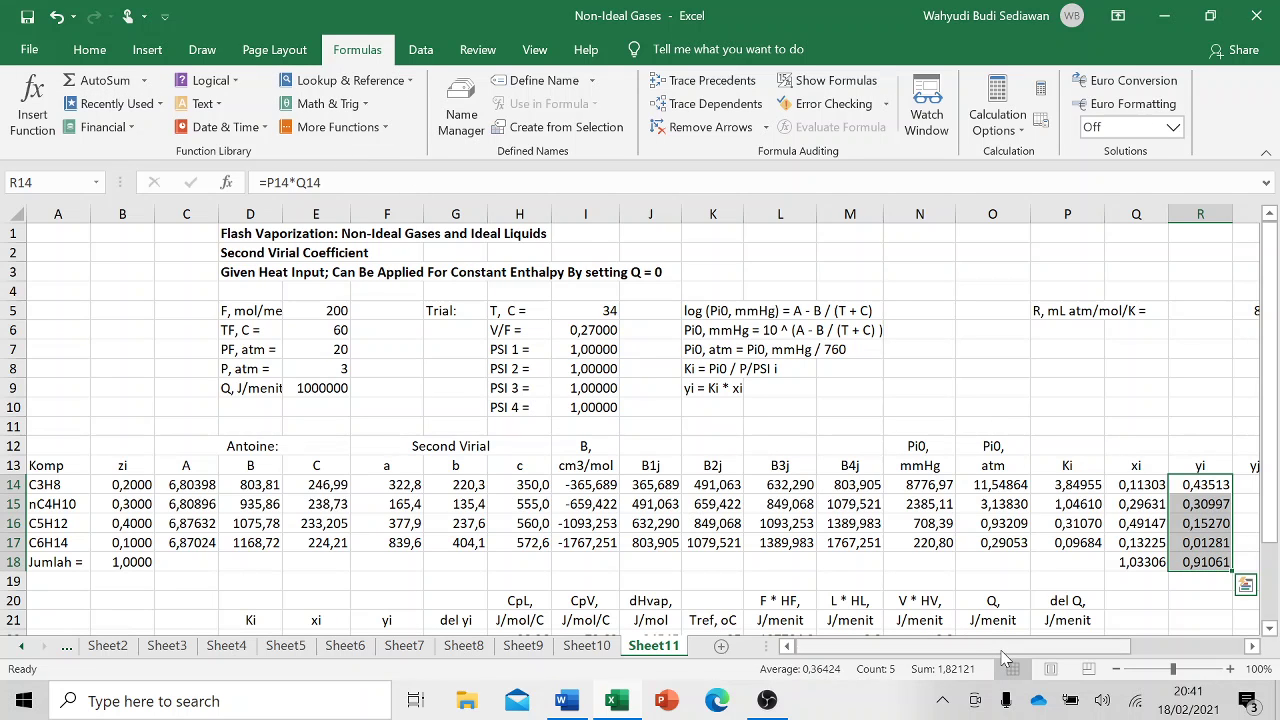
- Calculate the first yjB1j value in S14 as =R14*J14
drag(1003, 647, 1137, 666)
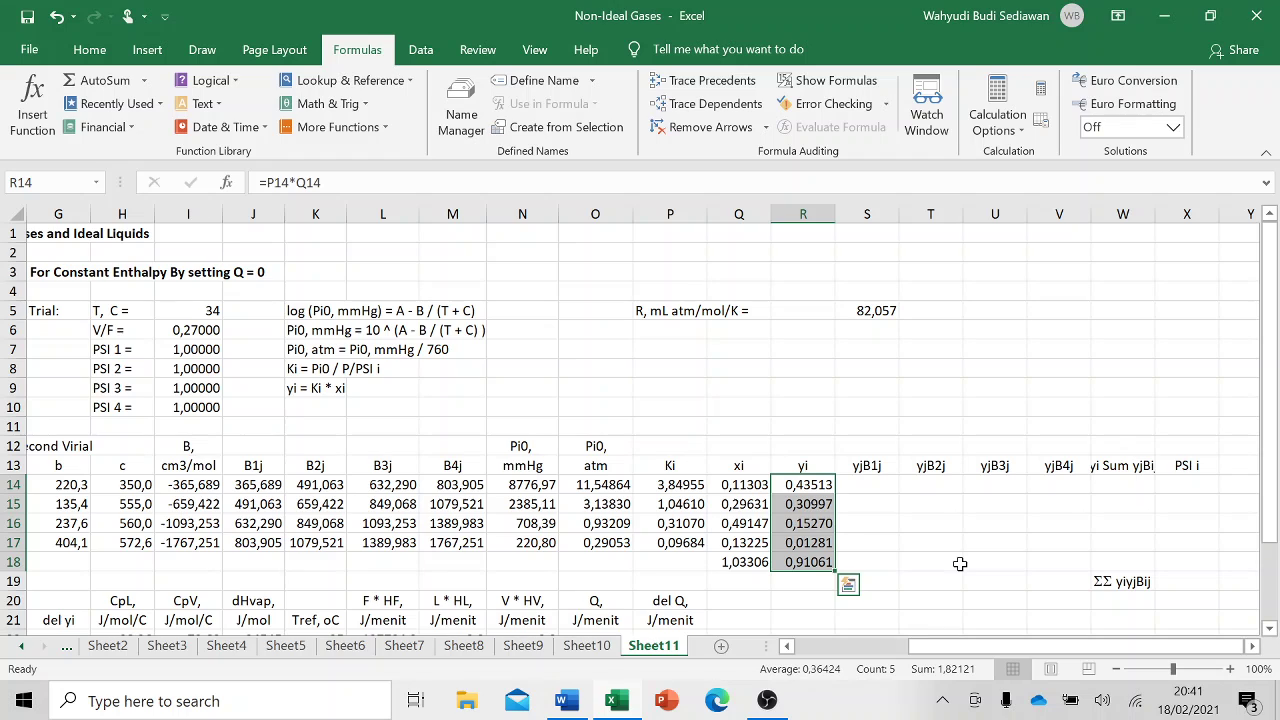
click(873, 486)
text(=)
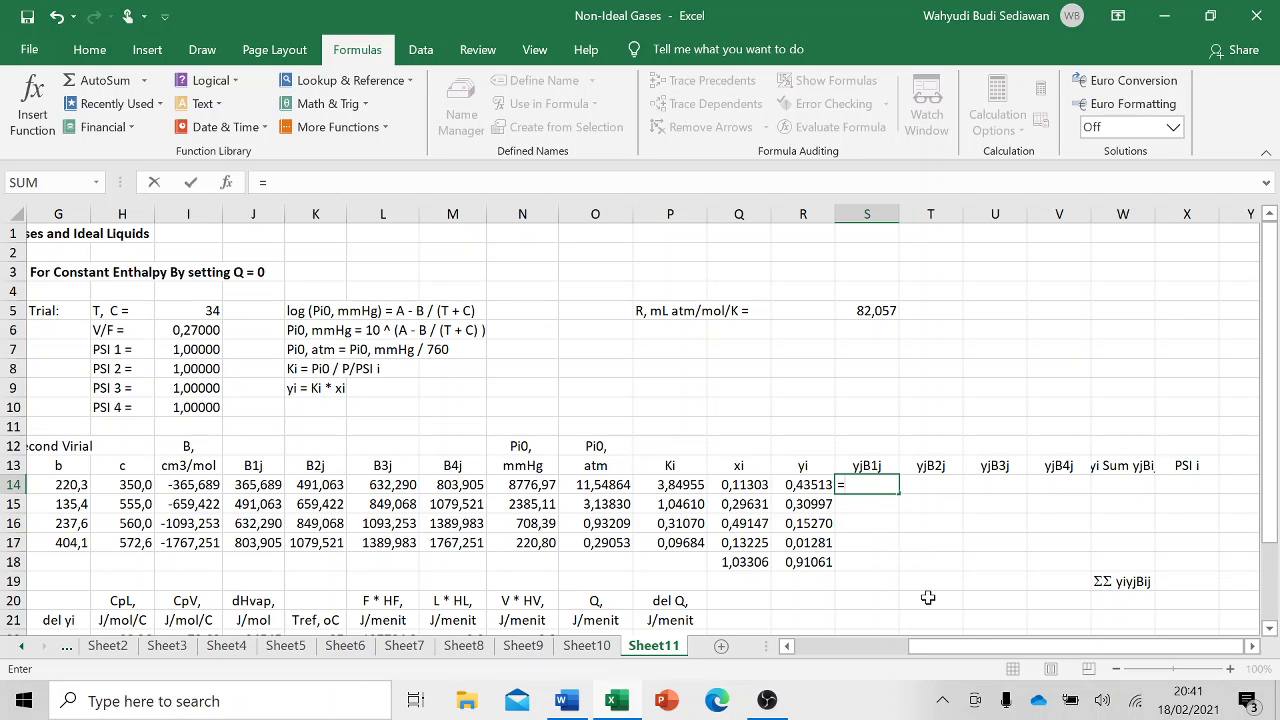
drag(934, 646, 800, 672)
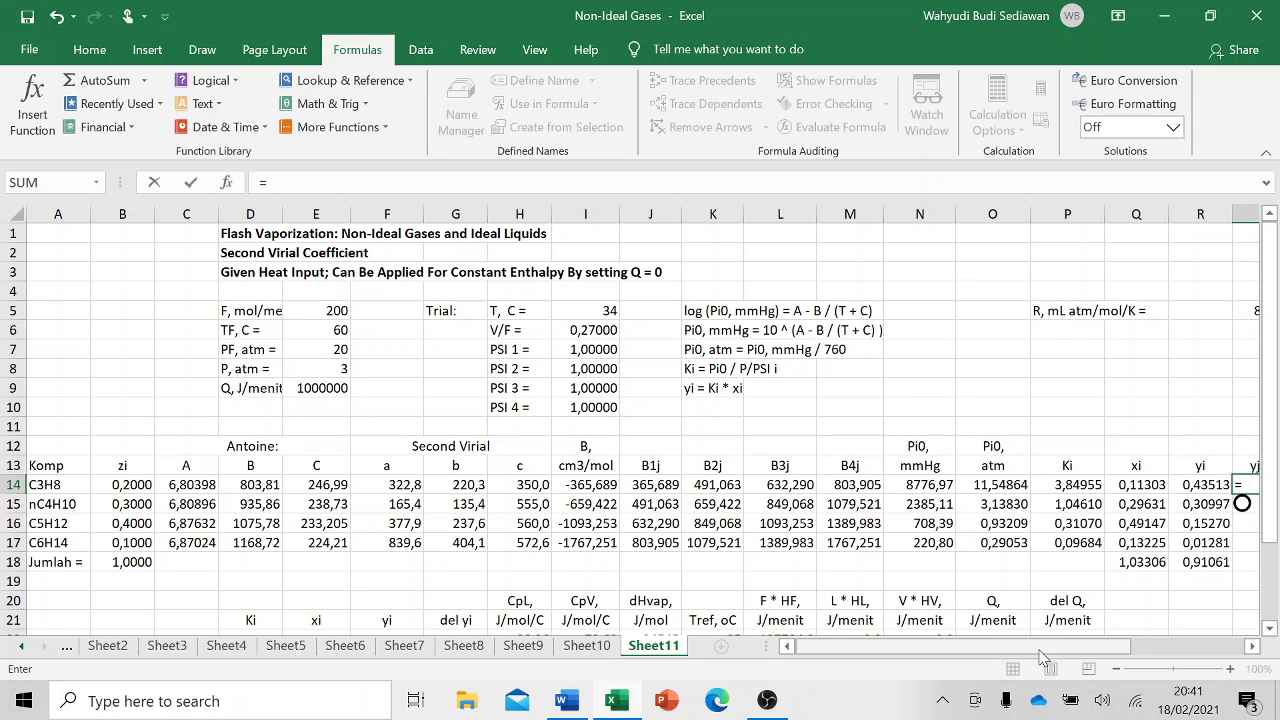
drag(1040, 652, 1140, 655)
click(877, 484)
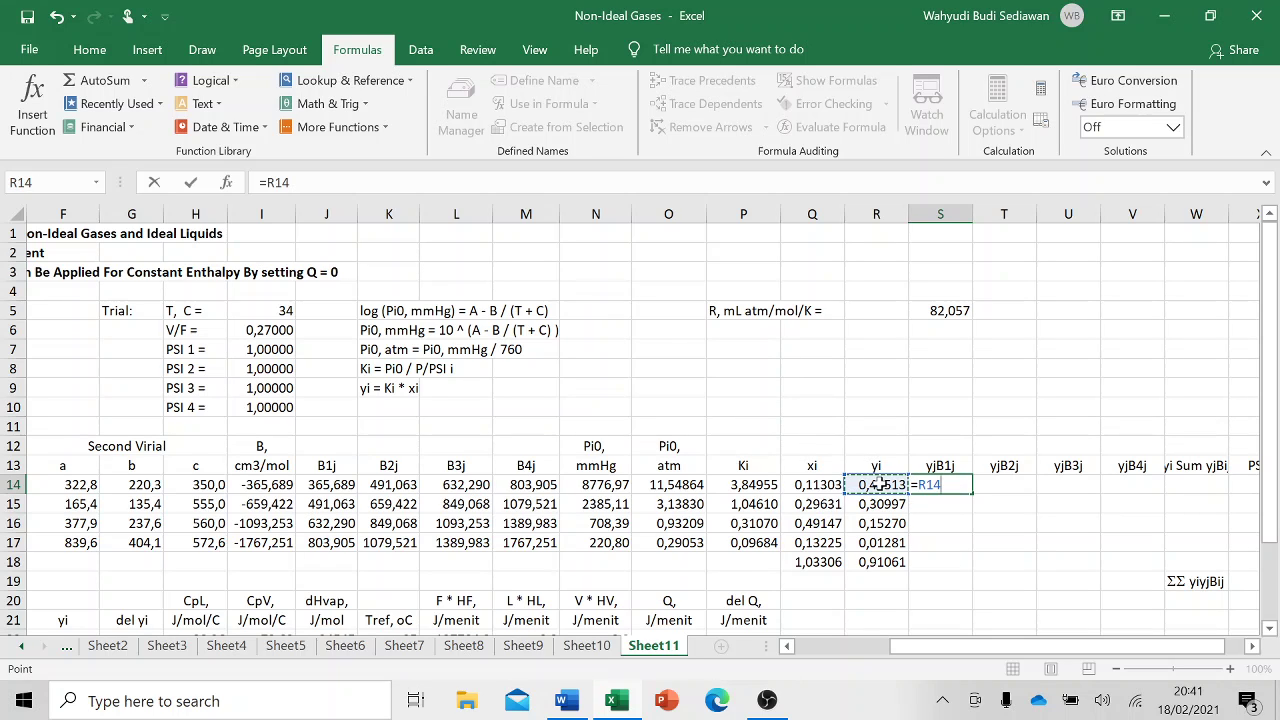
text(*)
click(330, 484)
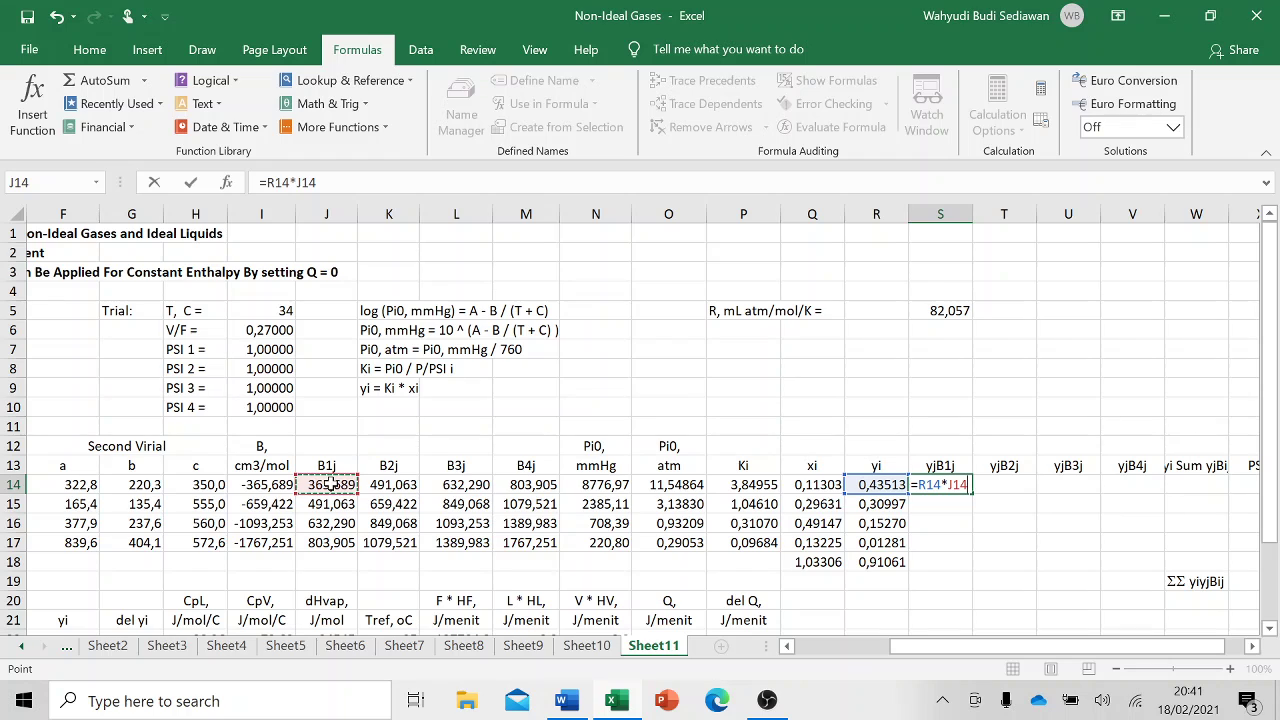
key(Return)
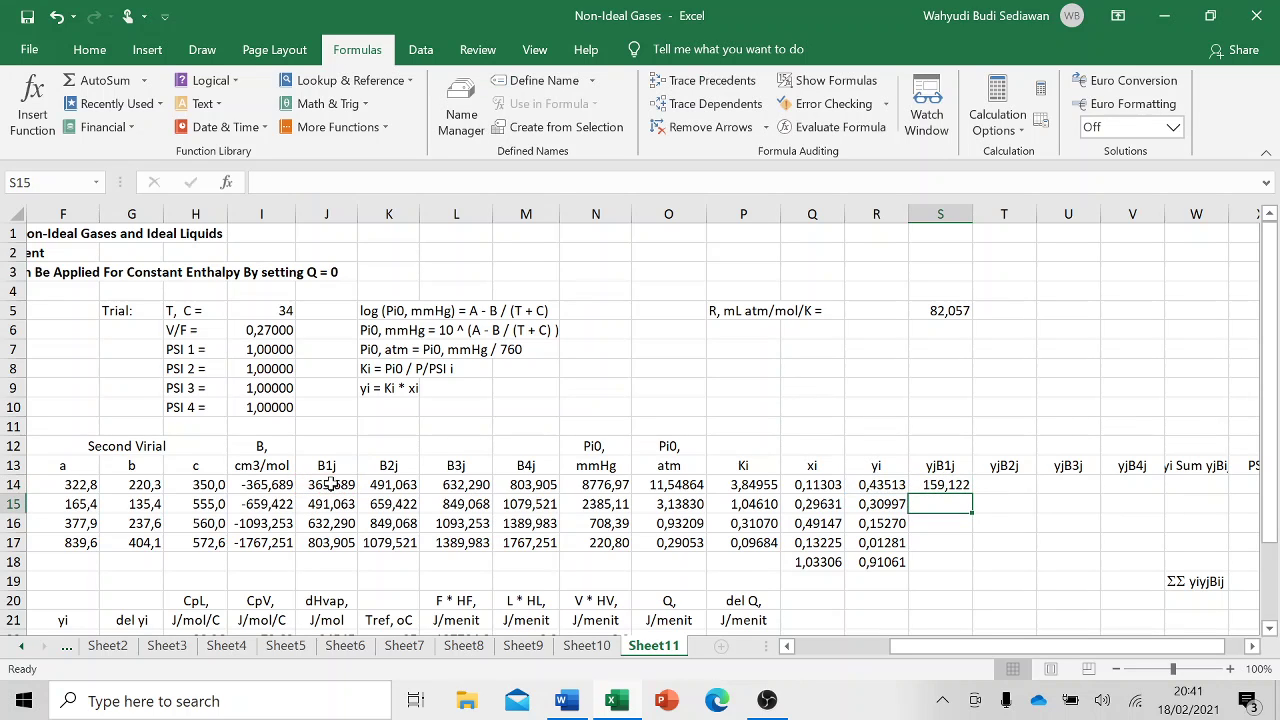
- Fill the yjB1j formula from S14 down to S17 and total the column with AutoSum in S18
click(948, 486)
drag(972, 493, 972, 552)
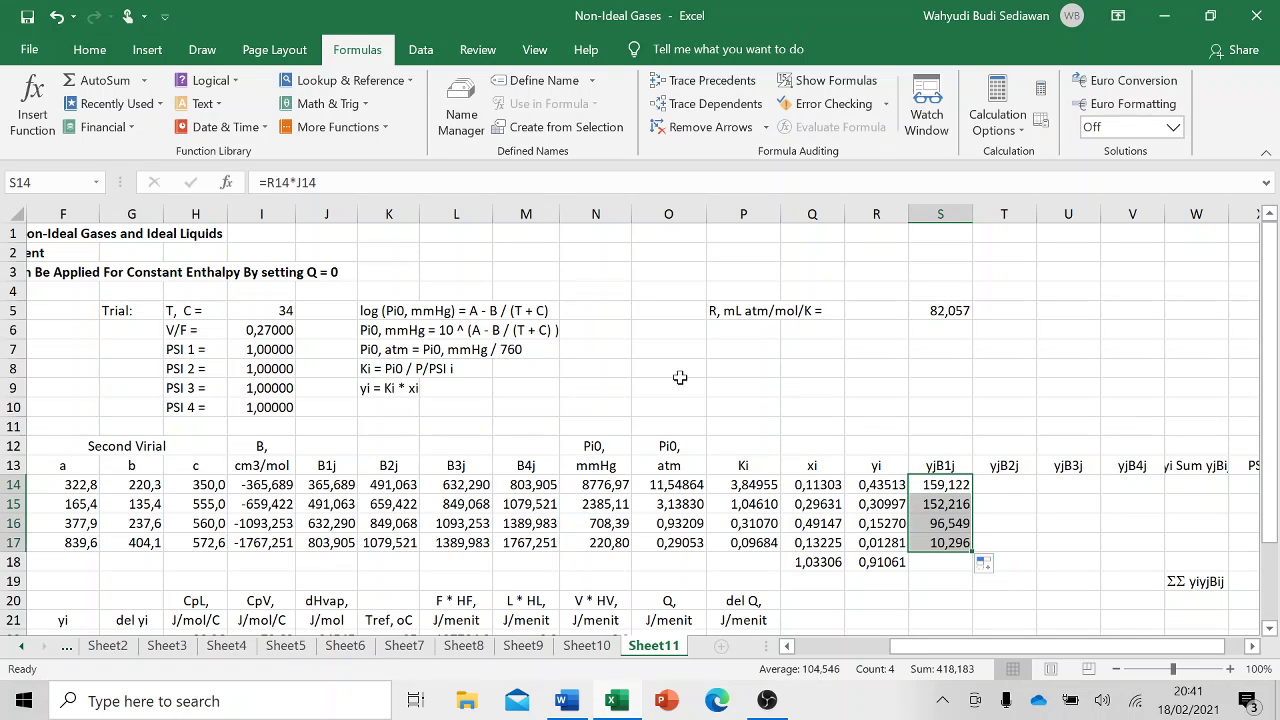
click(88, 87)
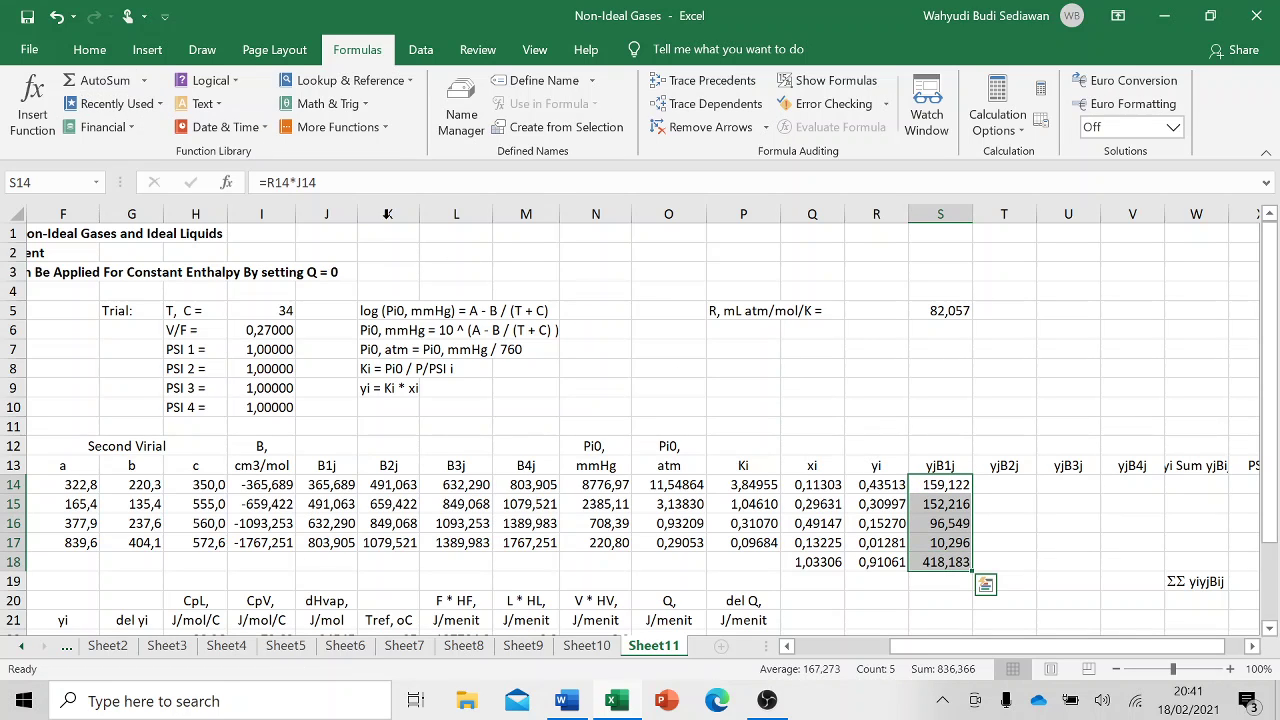
- Calculate the first yjB2j value in T14 as =R14*K14
click(1014, 485)
text(=)
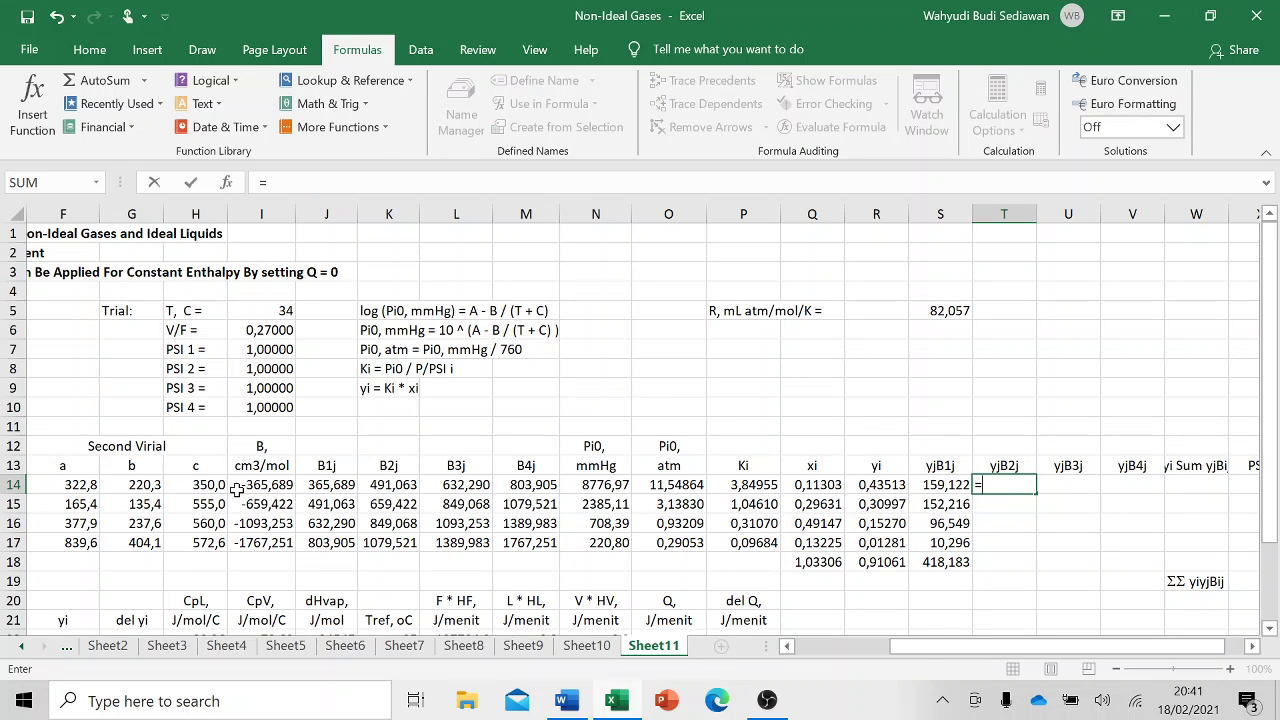
click(885, 484)
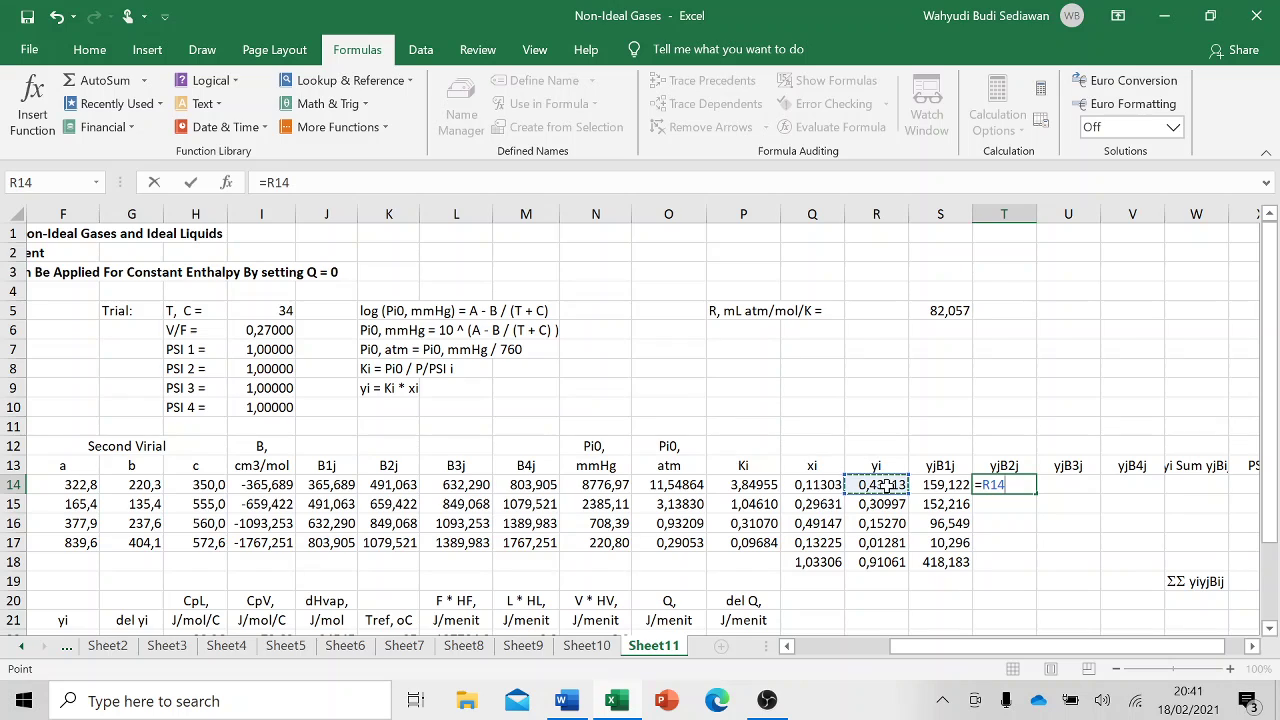
text(*)
click(390, 484)
key(Return)
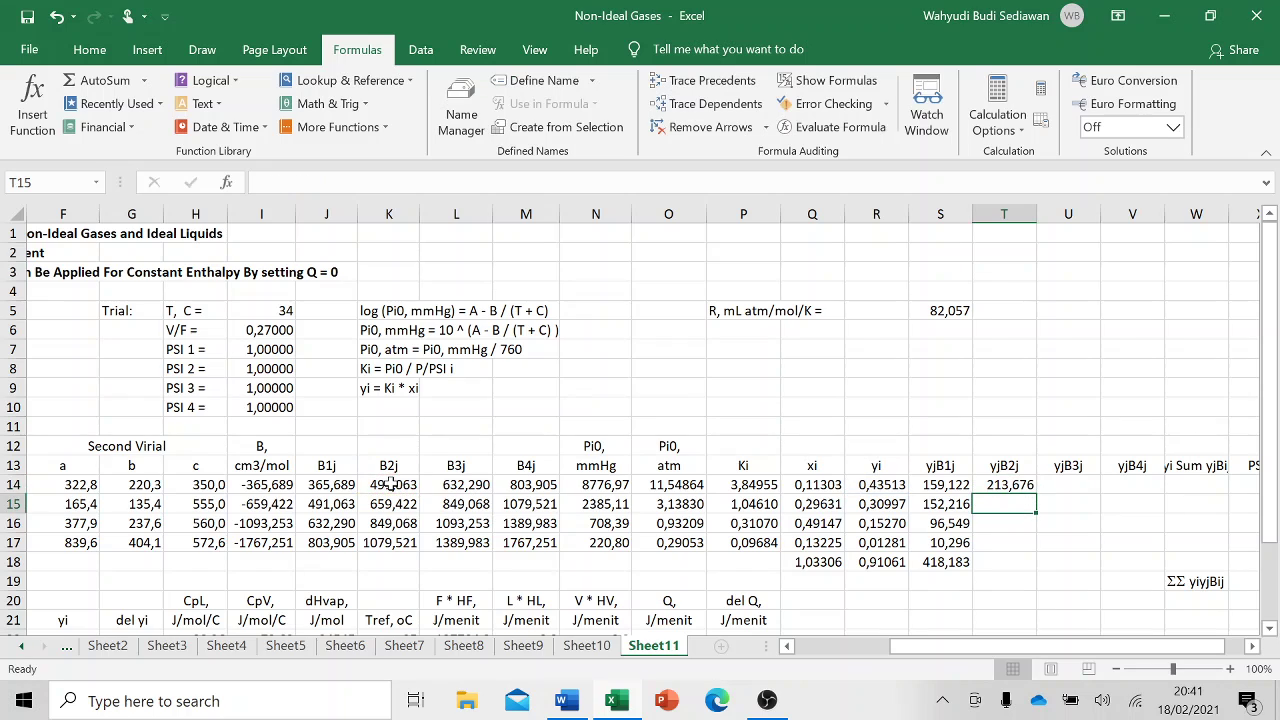
click(1006, 486)
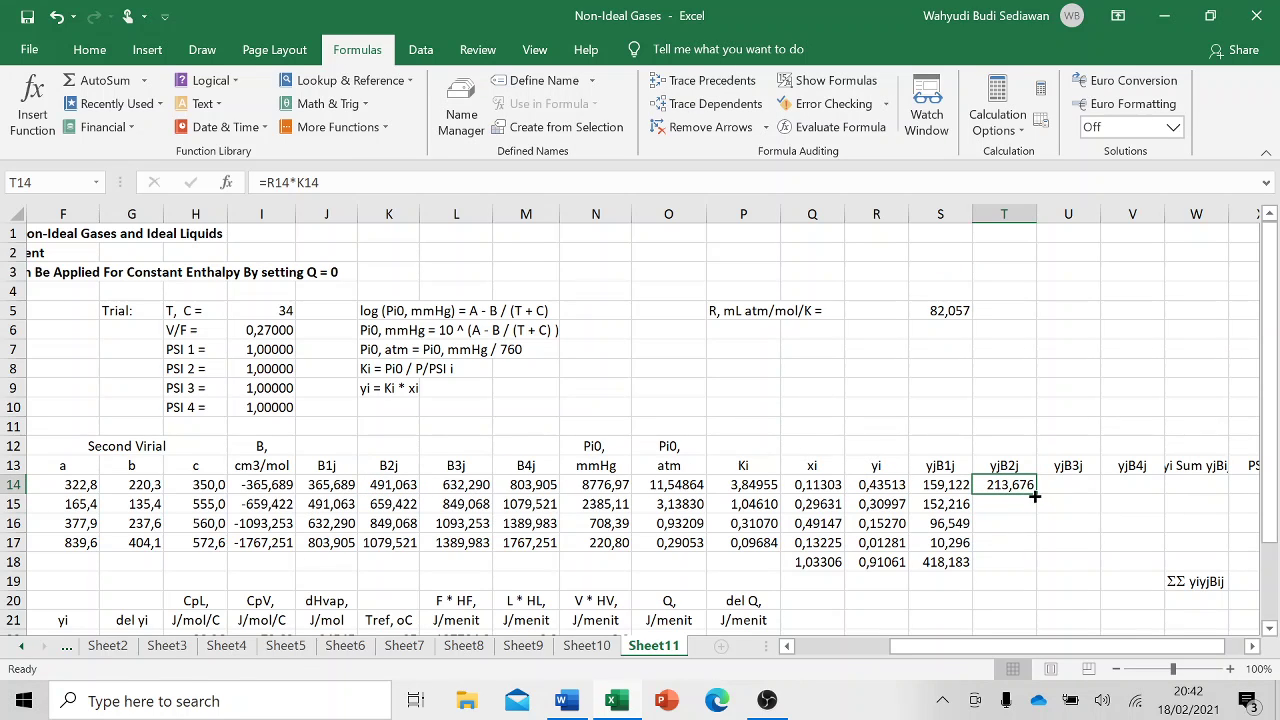
- Fill the yjB2j formula from T14 down to T17 and total the column with AutoSum in T18
drag(1034, 494, 1041, 553)
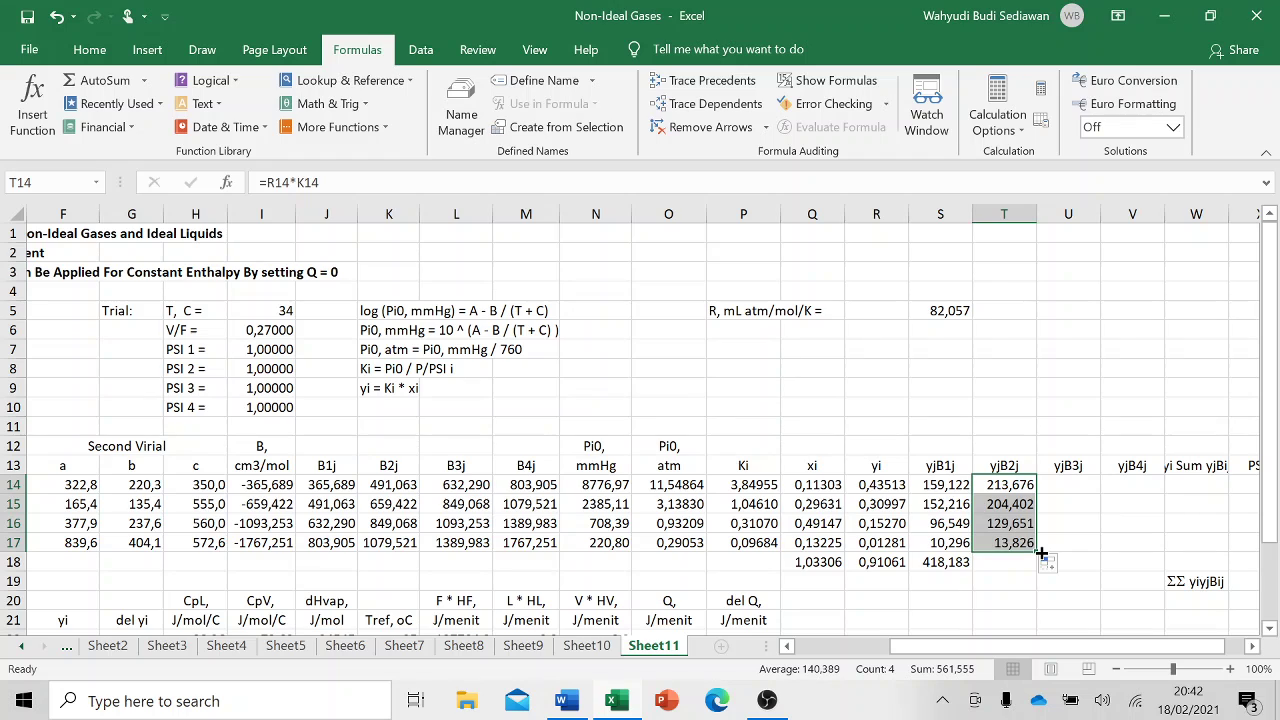
click(95, 80)
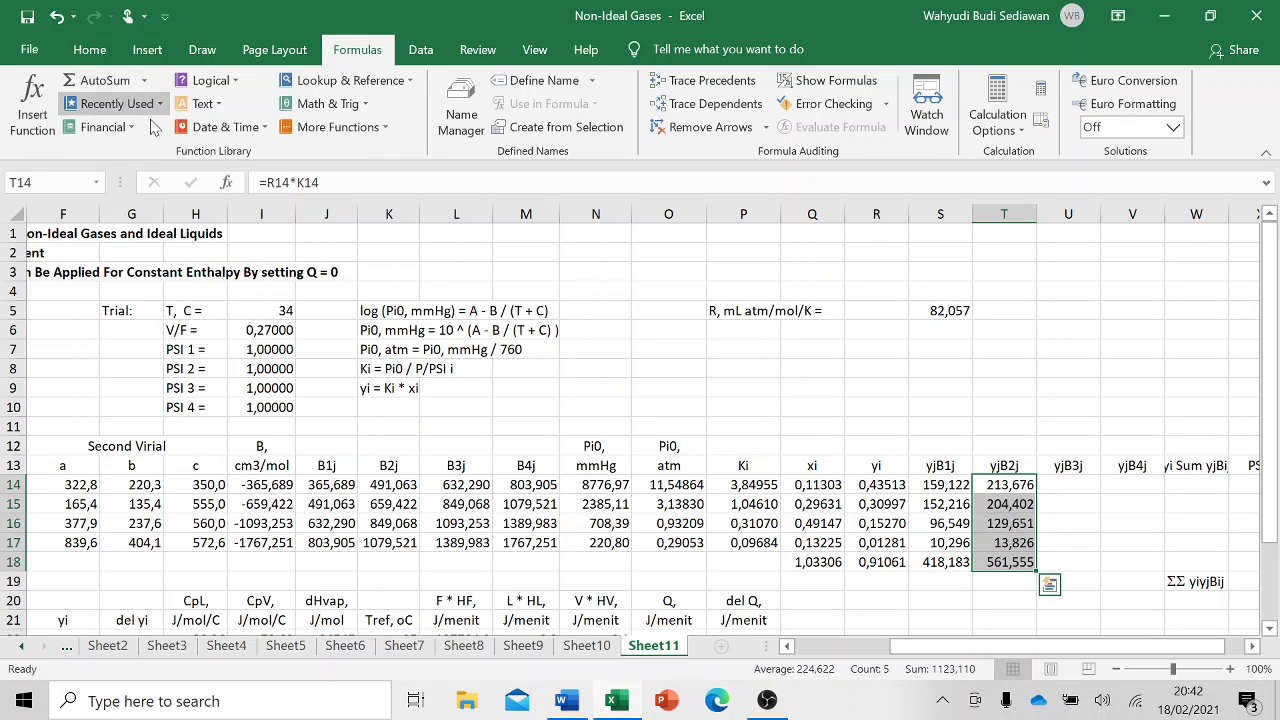
- Calculate the first yjB3j value in U14 as =R14*L14
click(1066, 483)
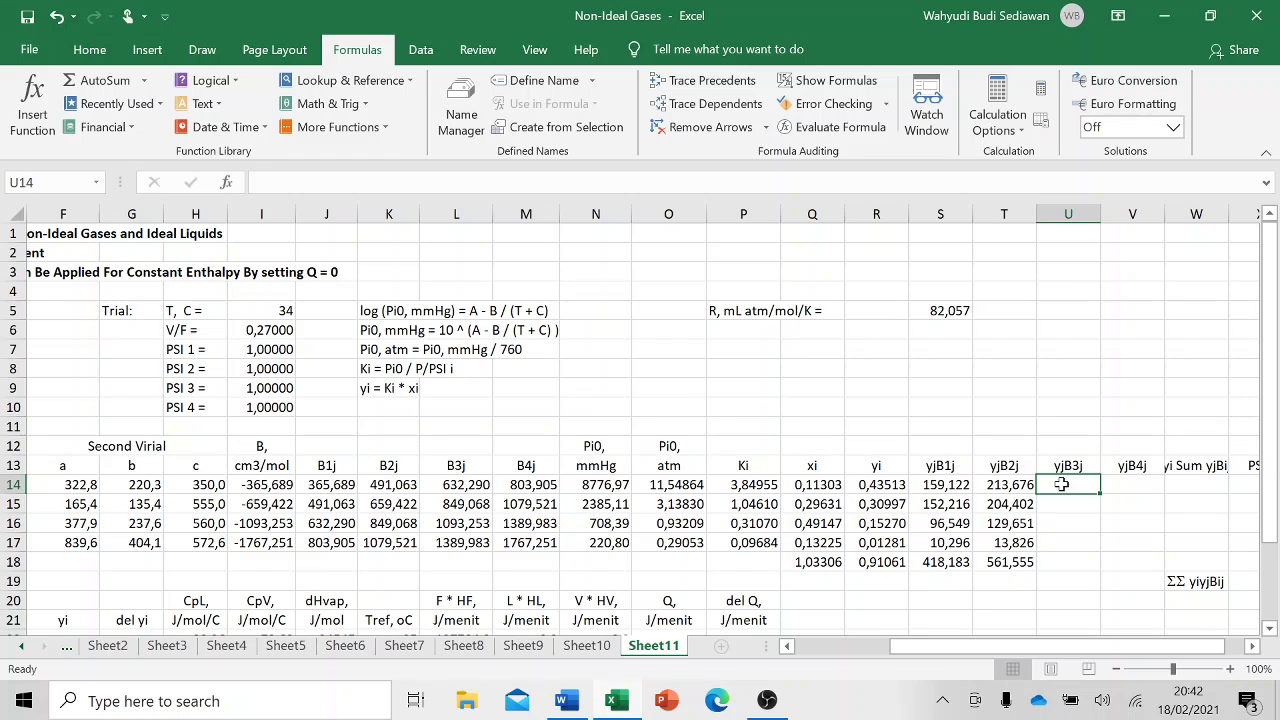
text(=)
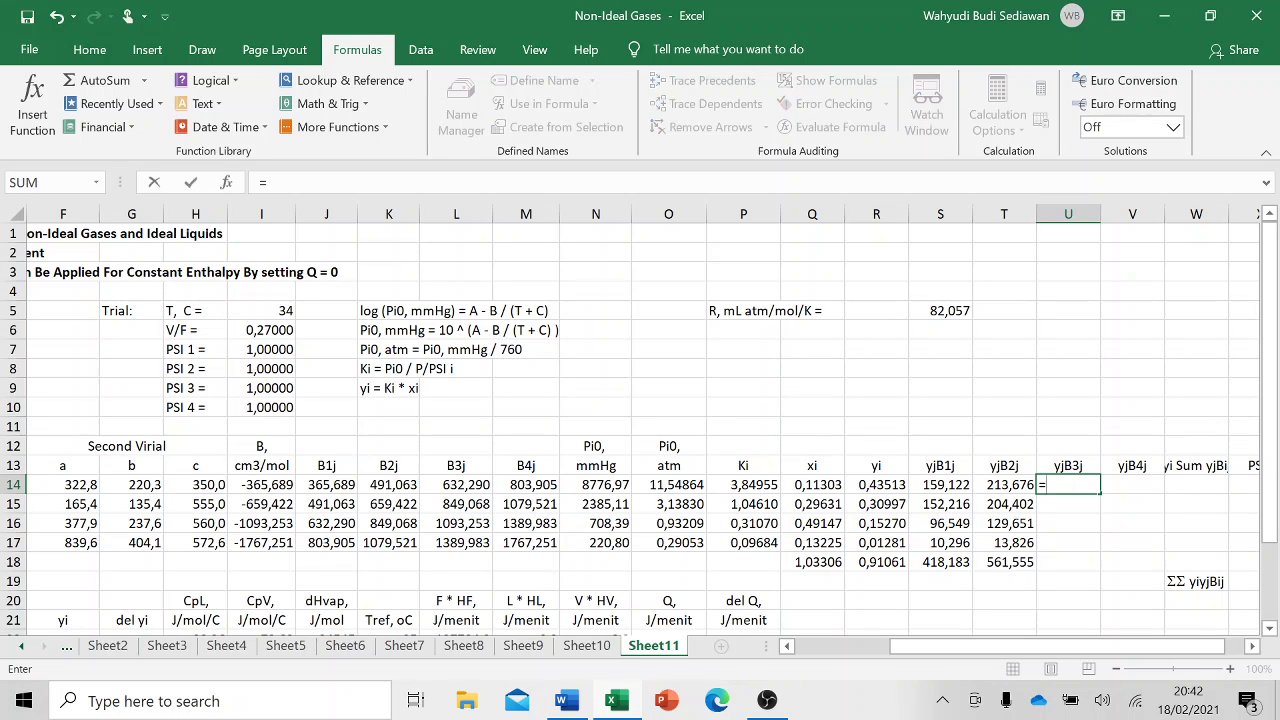
click(868, 483)
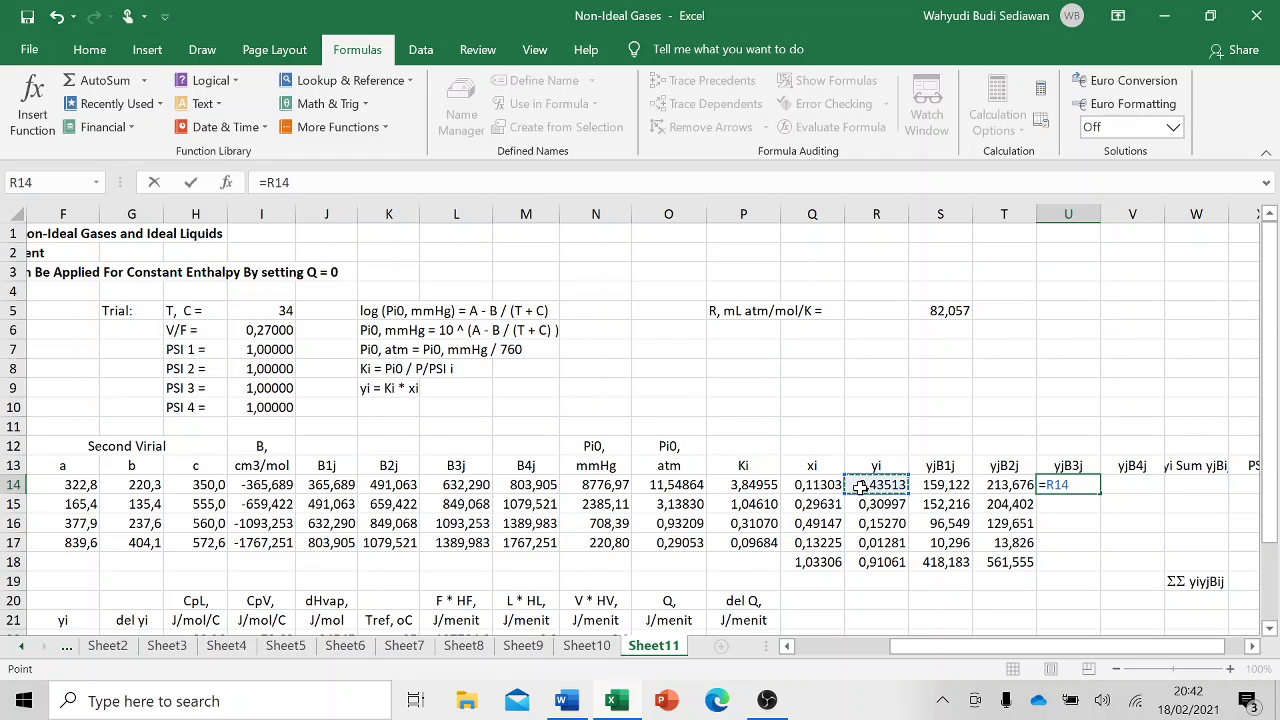
text(*)
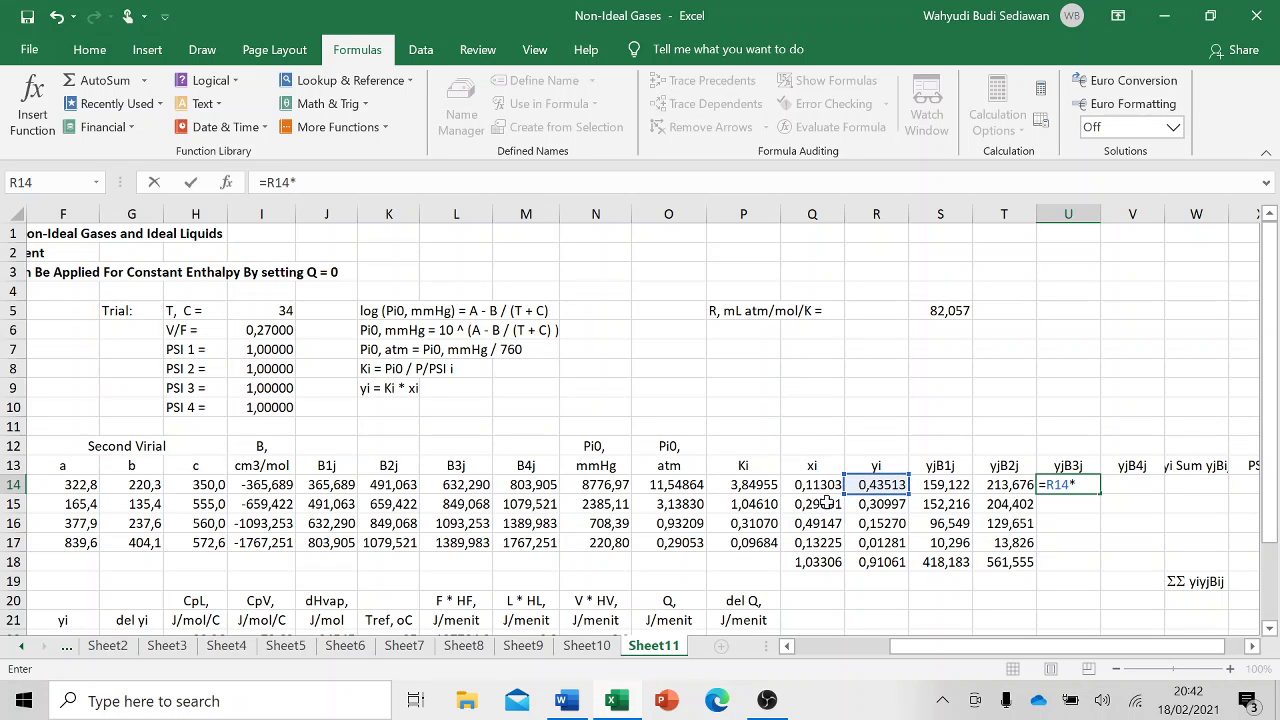
click(474, 484)
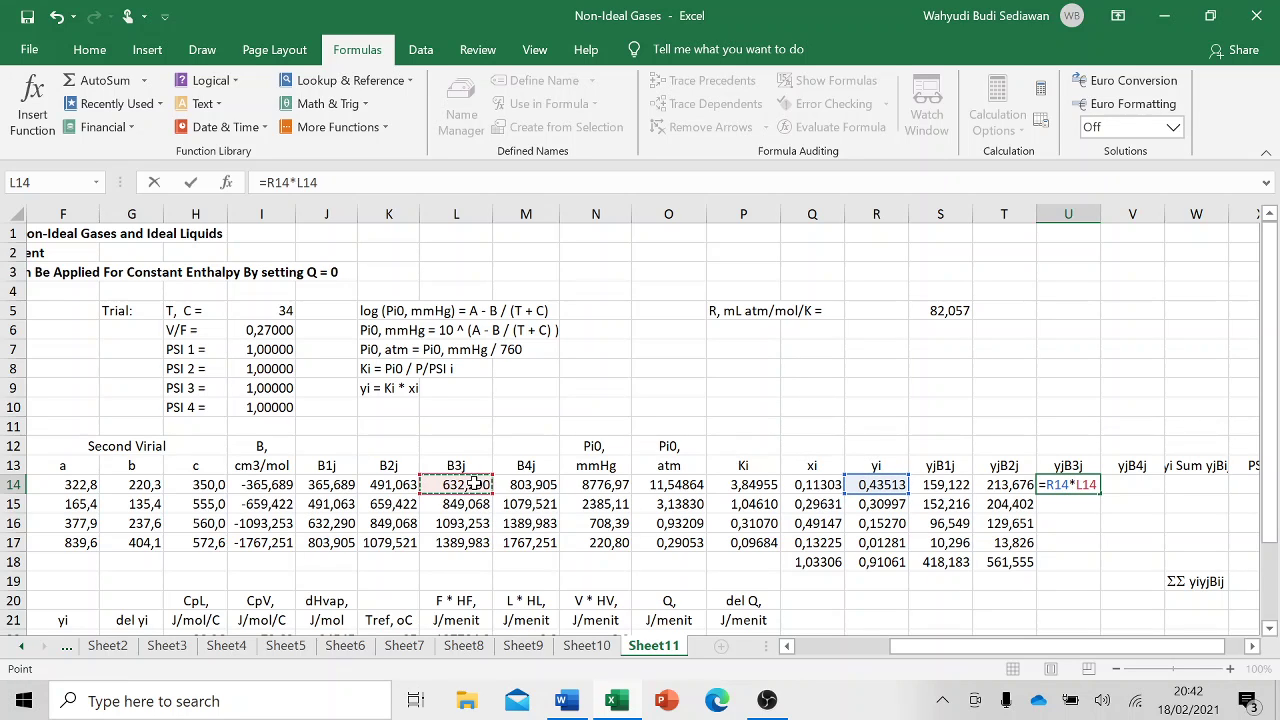
key(Return)
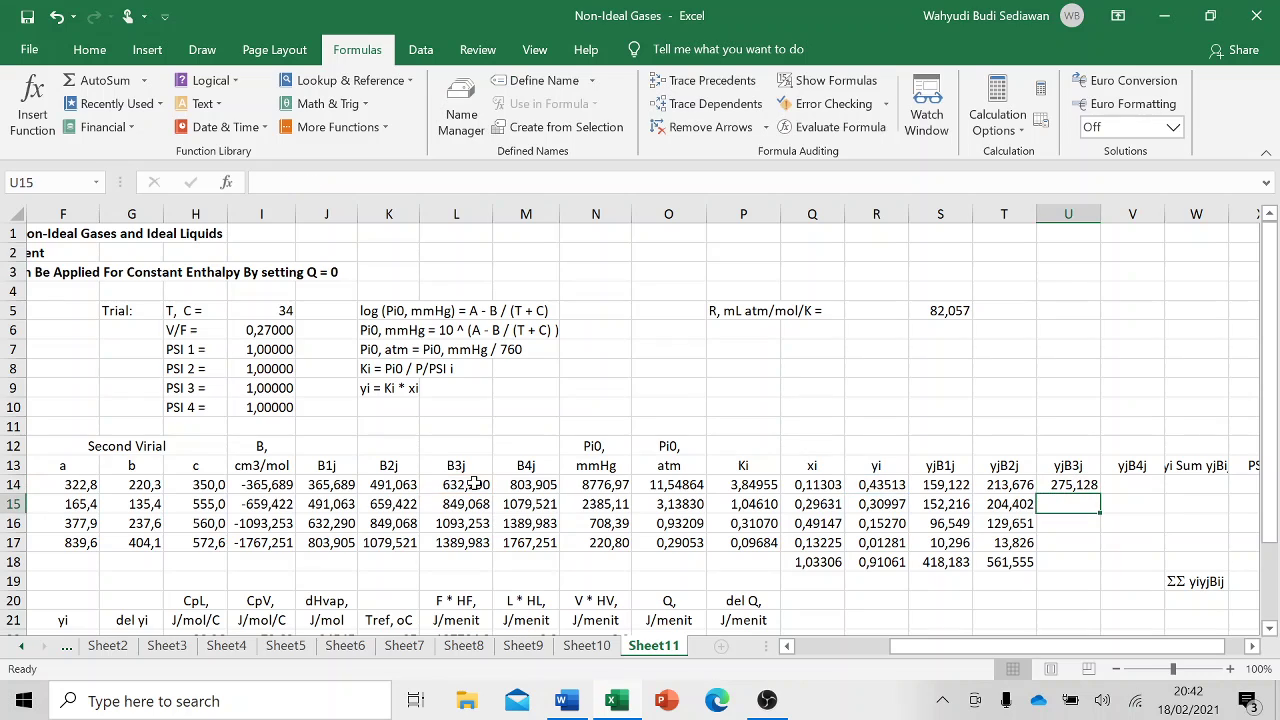
- Fill the yjB3j formula from U14 down to U17 and total the column with AutoSum in U18
click(1087, 485)
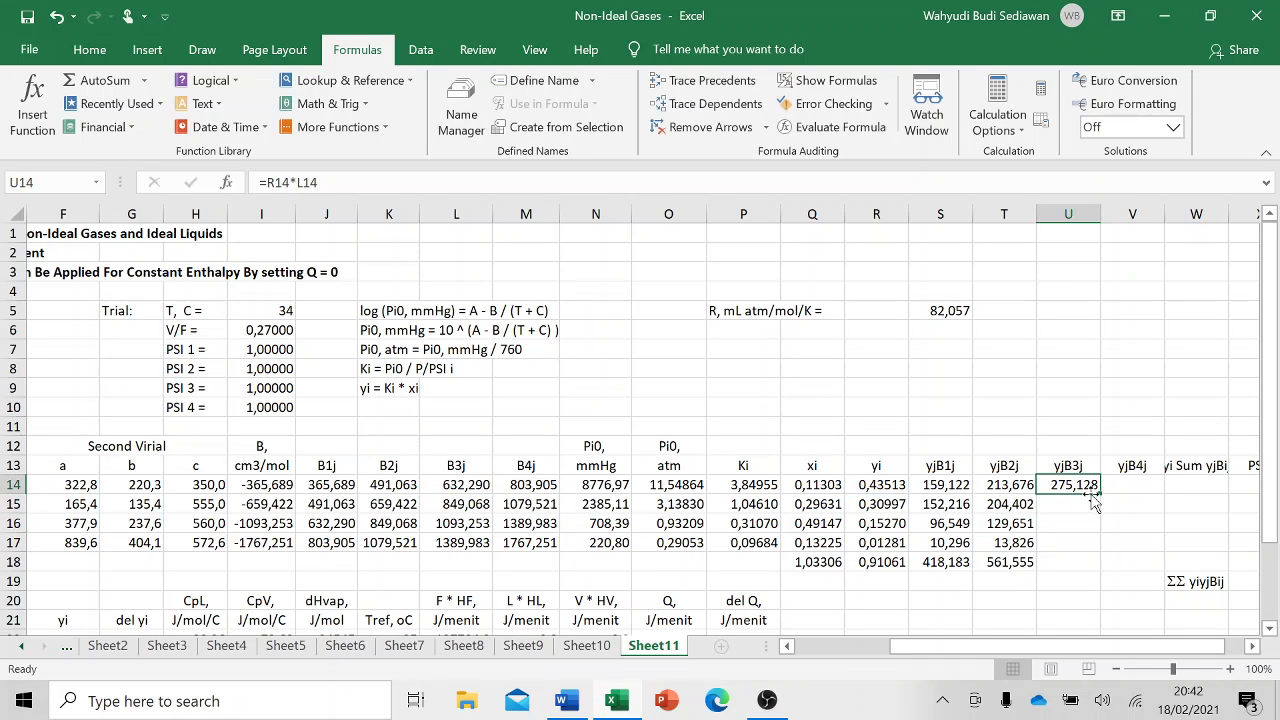
drag(1100, 497, 1104, 553)
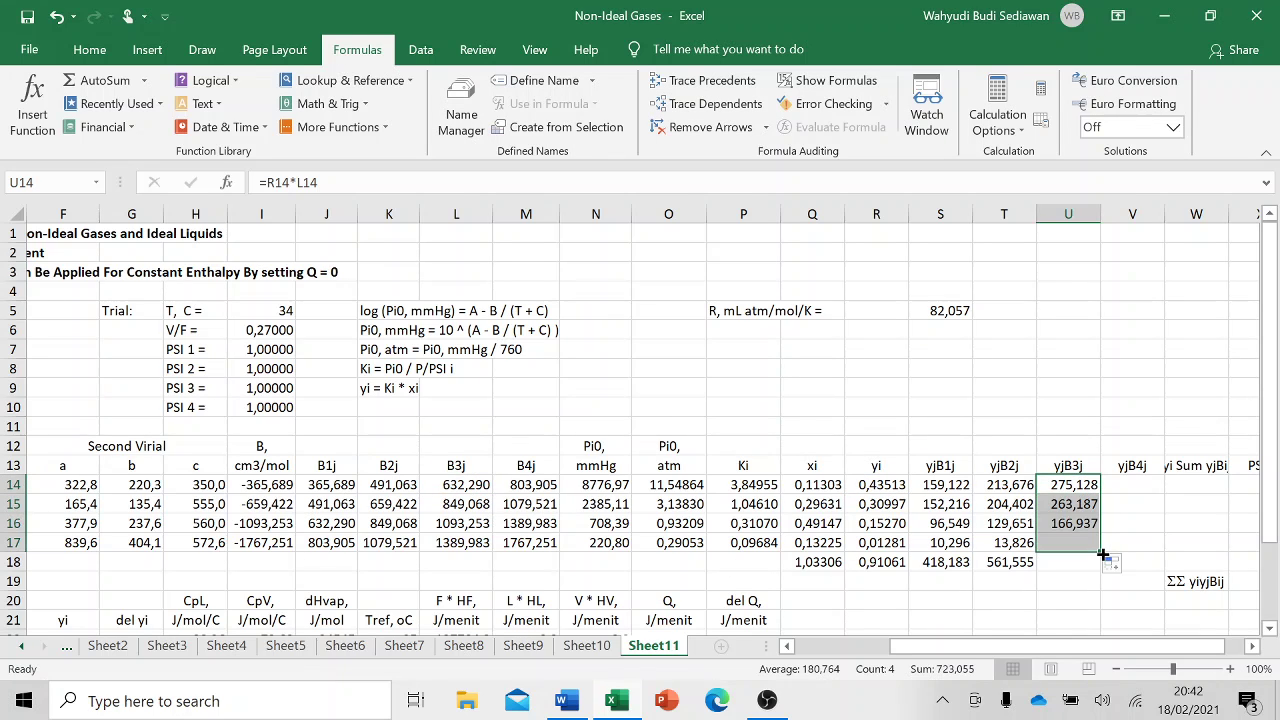
click(106, 81)
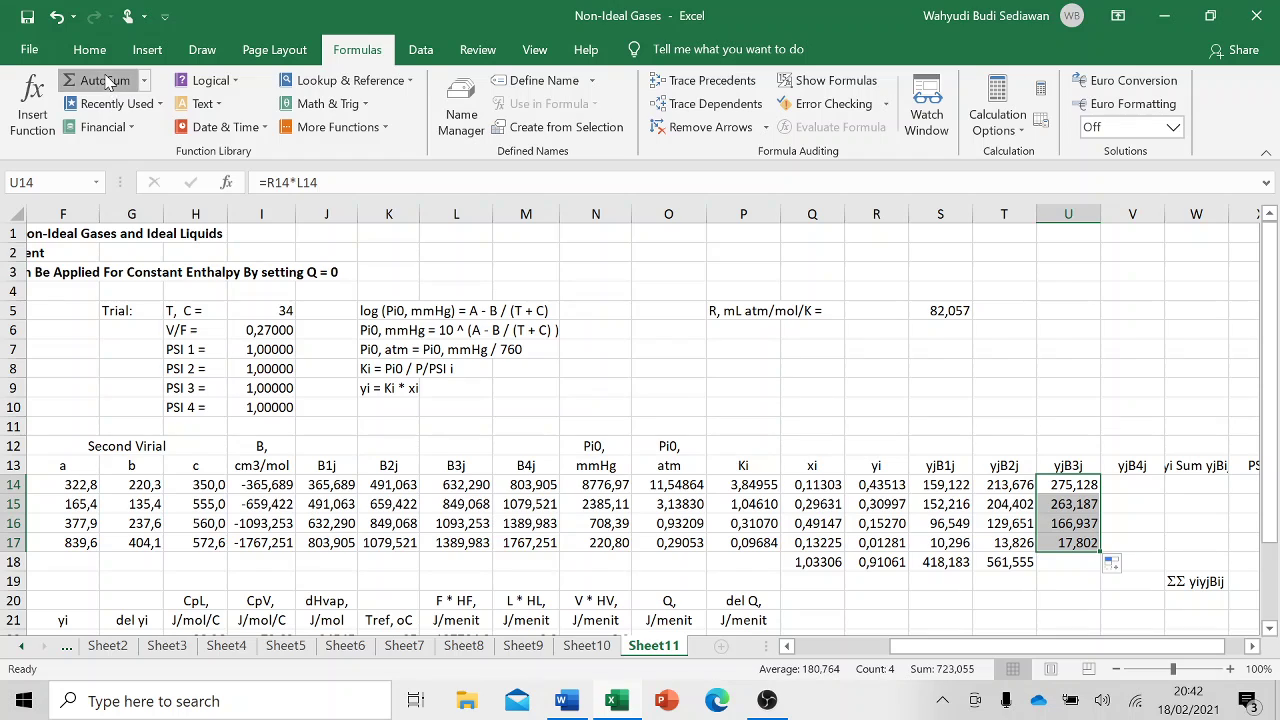
- Calculate the first yjB4j value in V14 as =R14*M14
click(1131, 490)
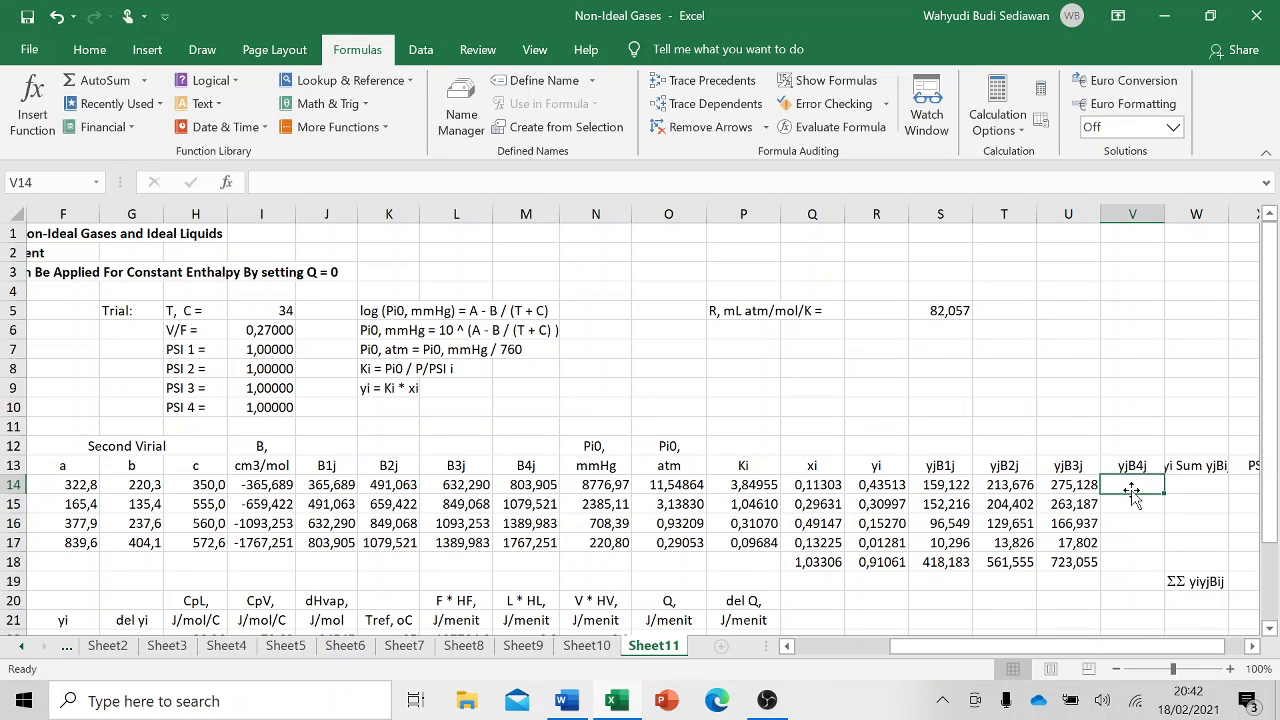
text(=)
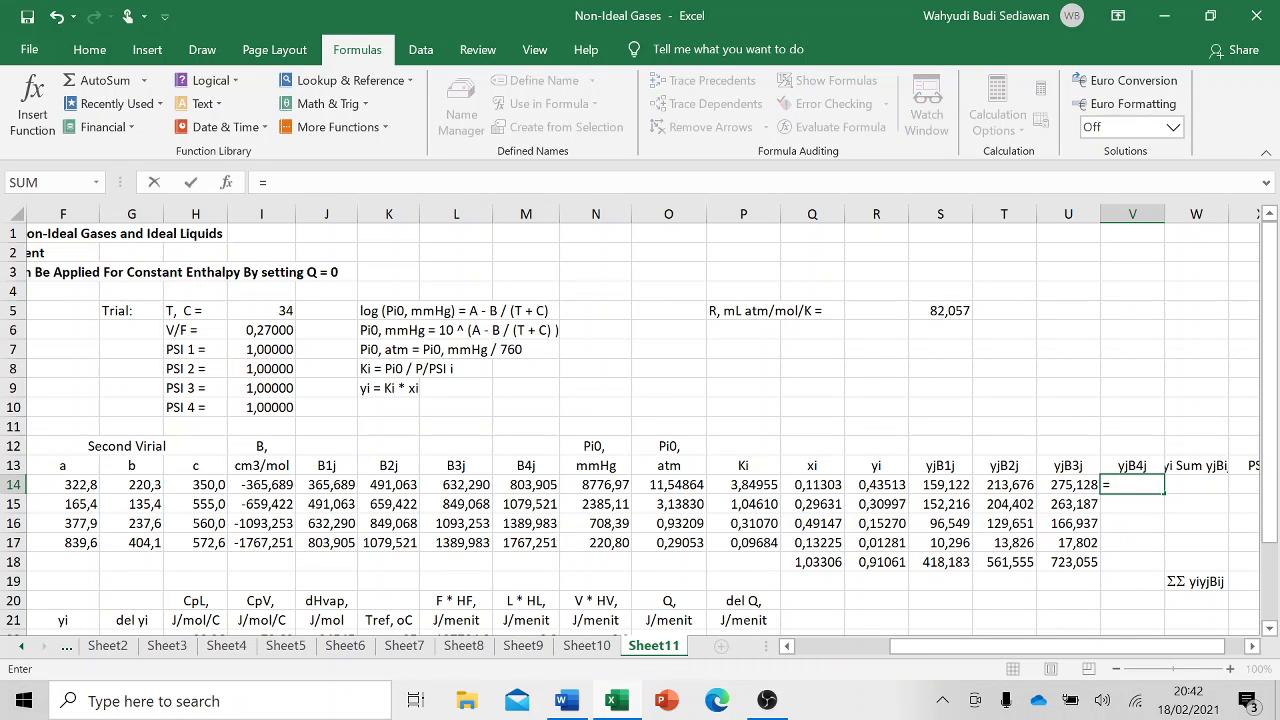
click(876, 484)
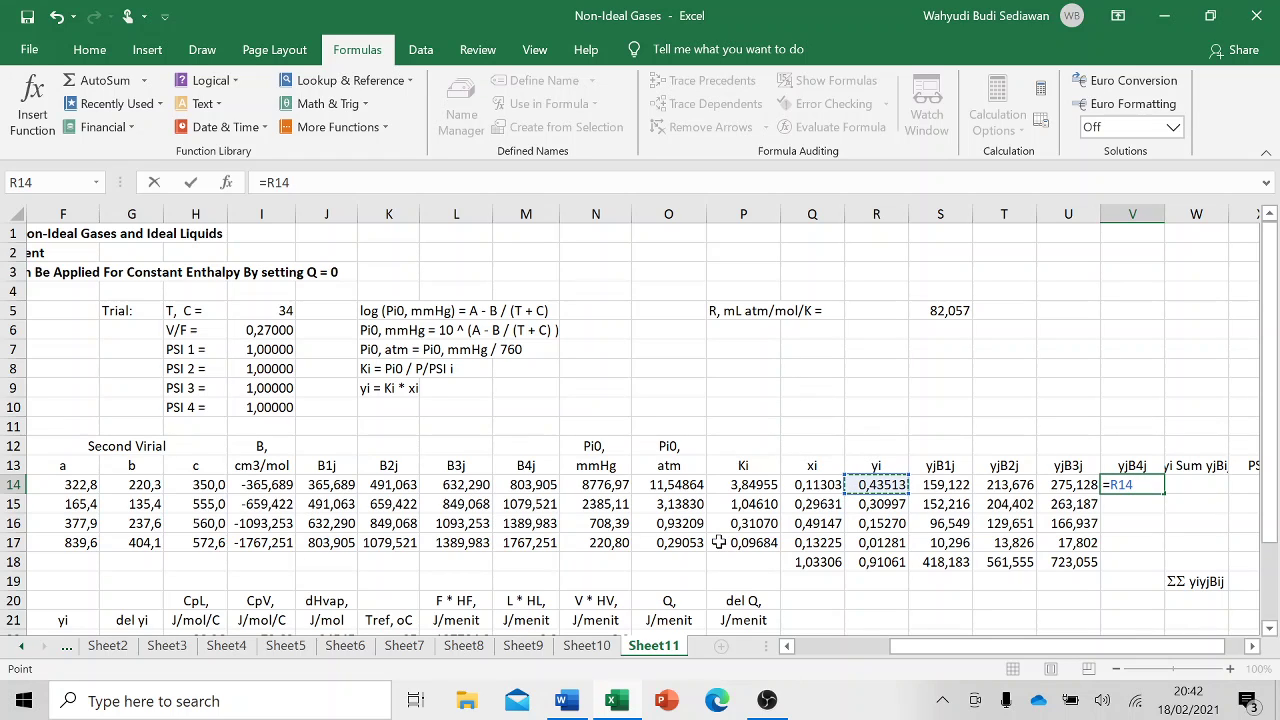
text(*)
click(531, 484)
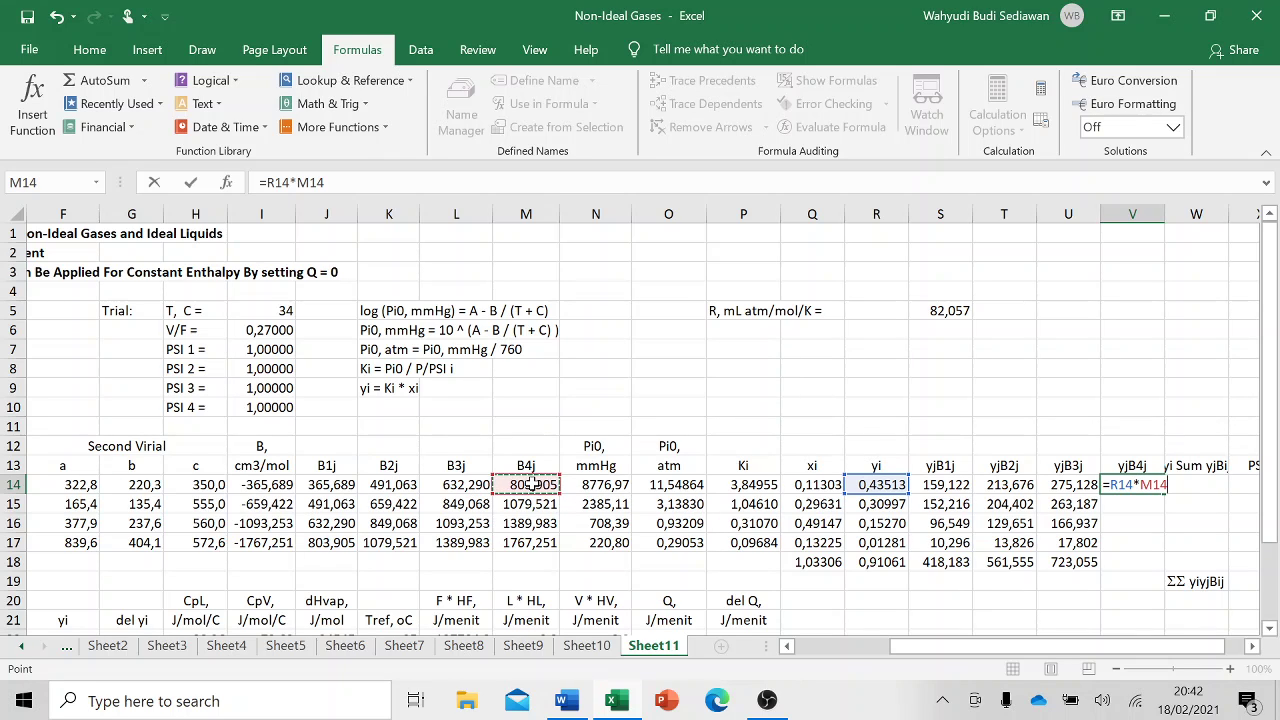
key(Return)
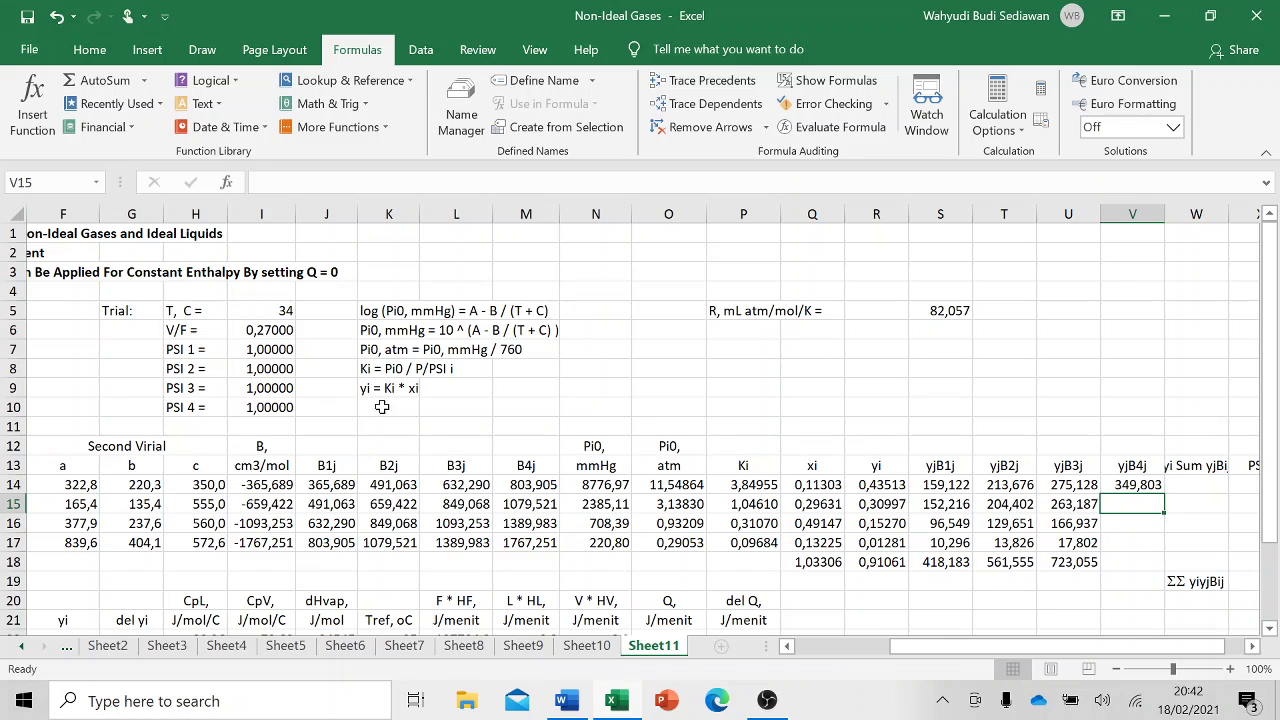
- Fill the yjB4j formula from V14 down to V17 and total the column with AutoSum in V18
click(1127, 486)
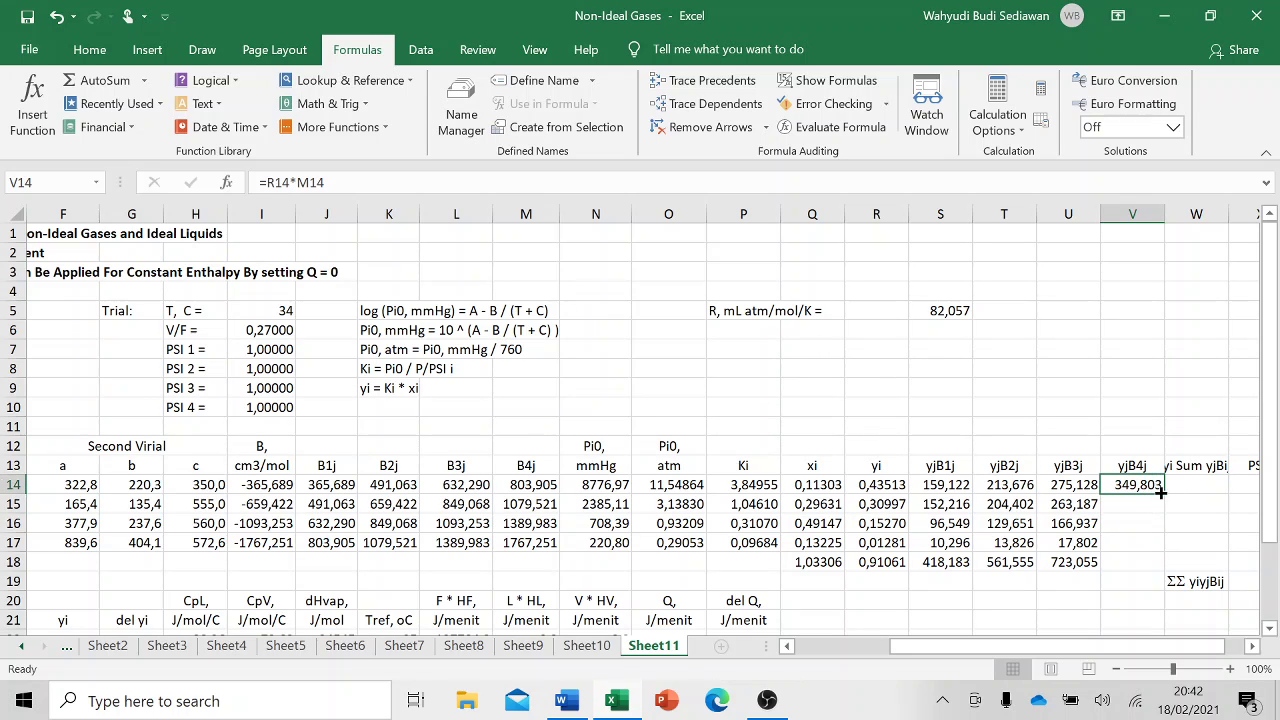
drag(1163, 492, 1167, 570)
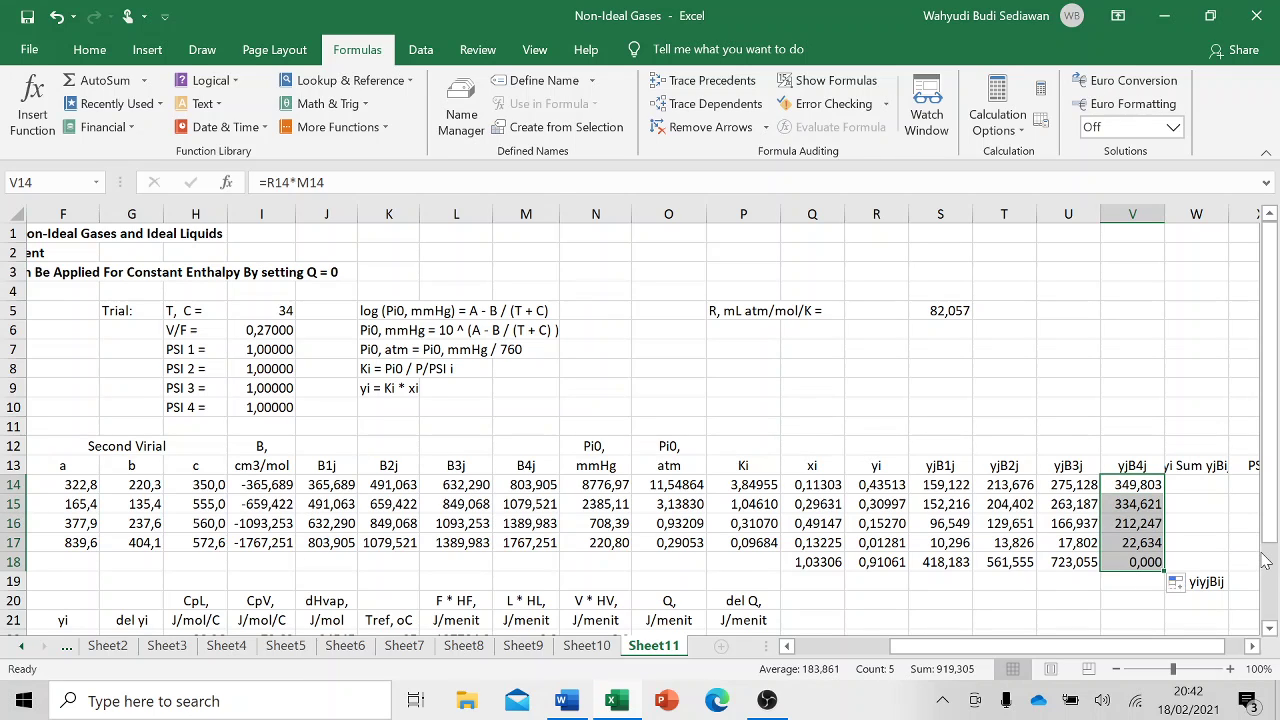
click(1142, 564)
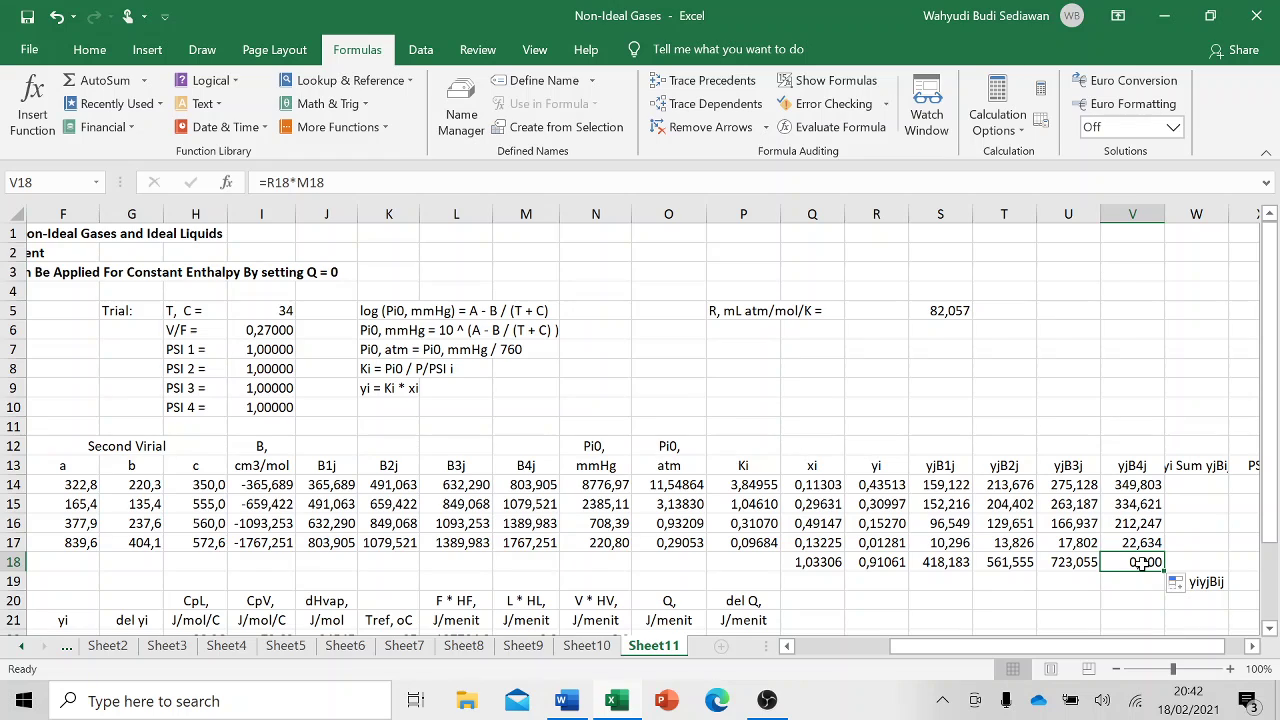
key(Delete)
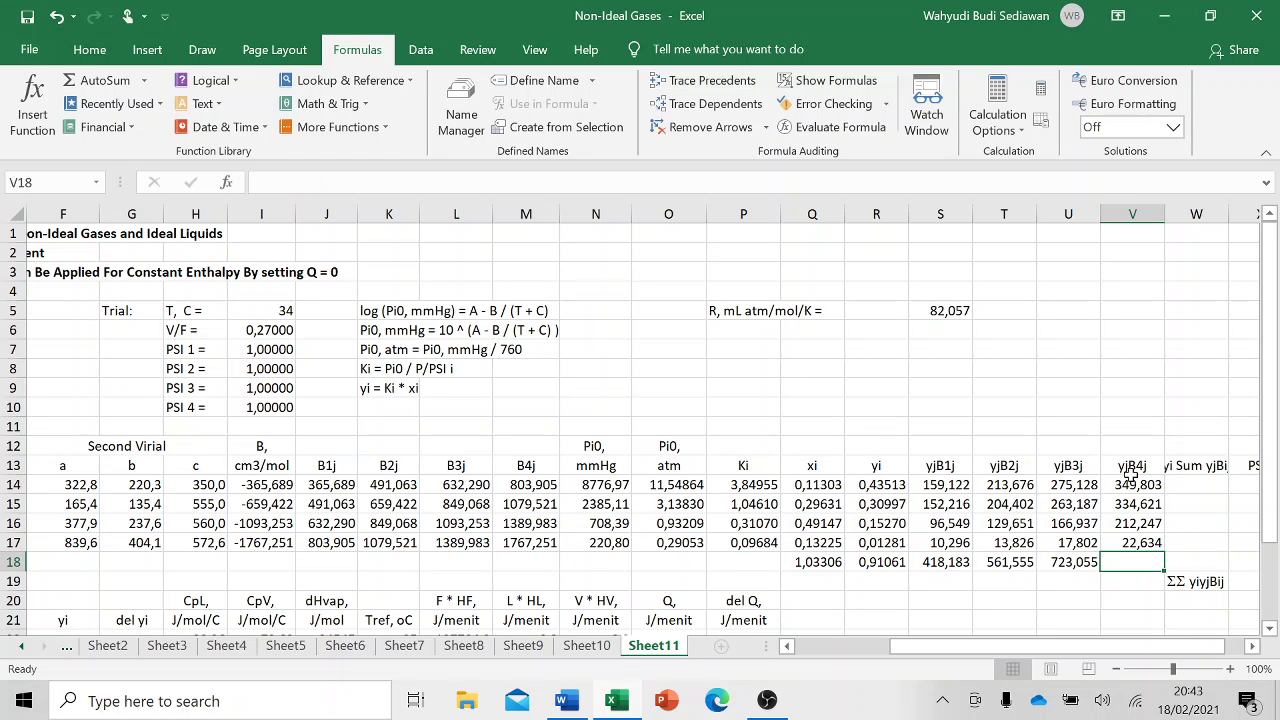
drag(1136, 484, 1141, 543)
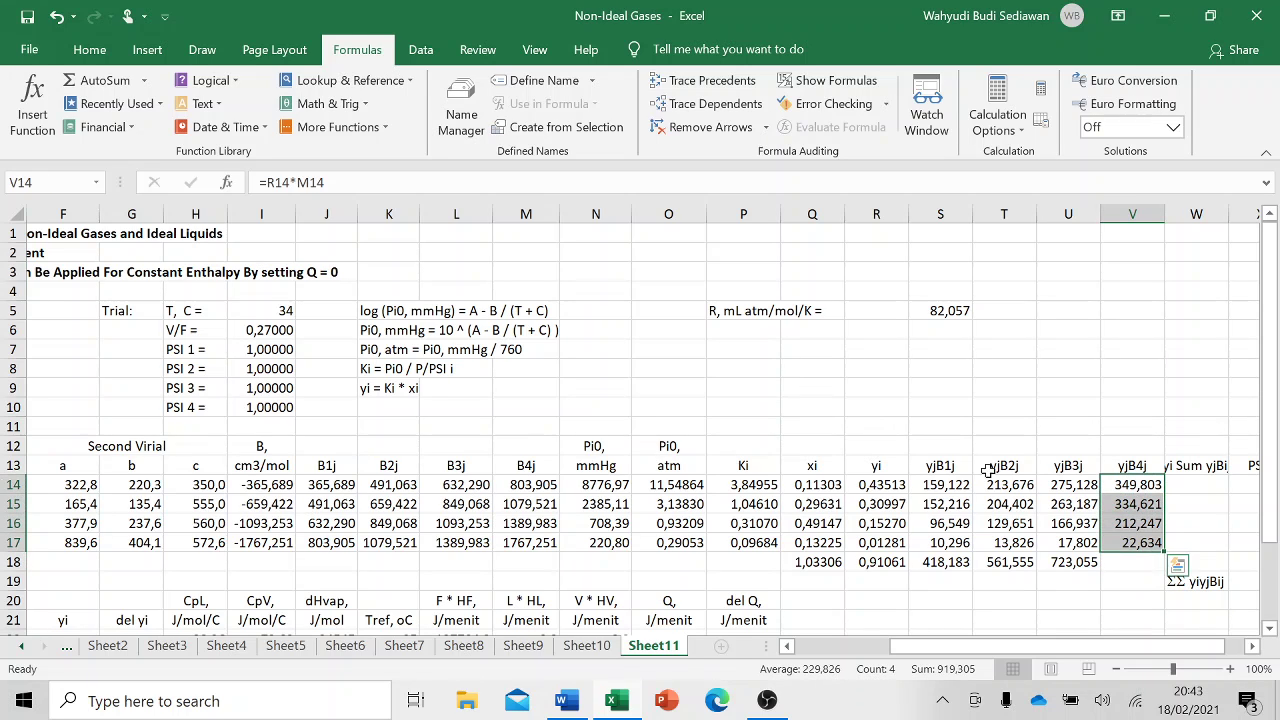
click(95, 82)
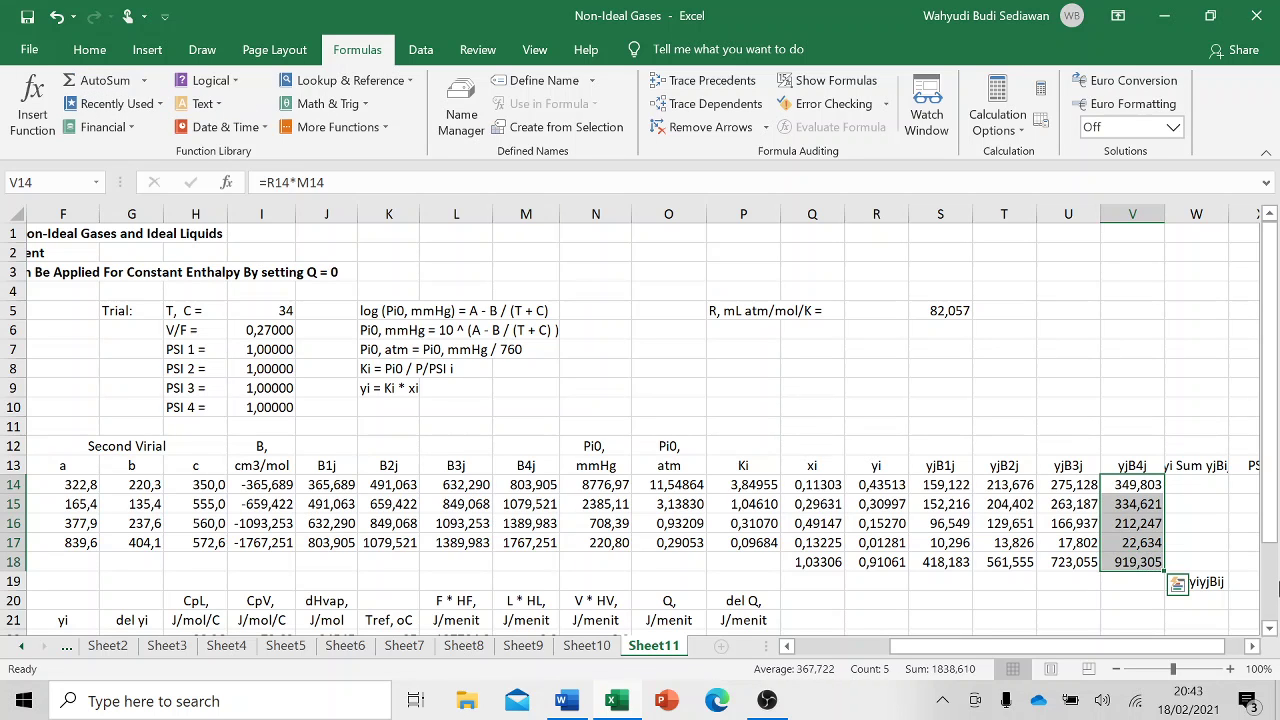
- Widen column W slightly to fit the yi Sum yjBij heading
drag(1058, 657, 1086, 658)
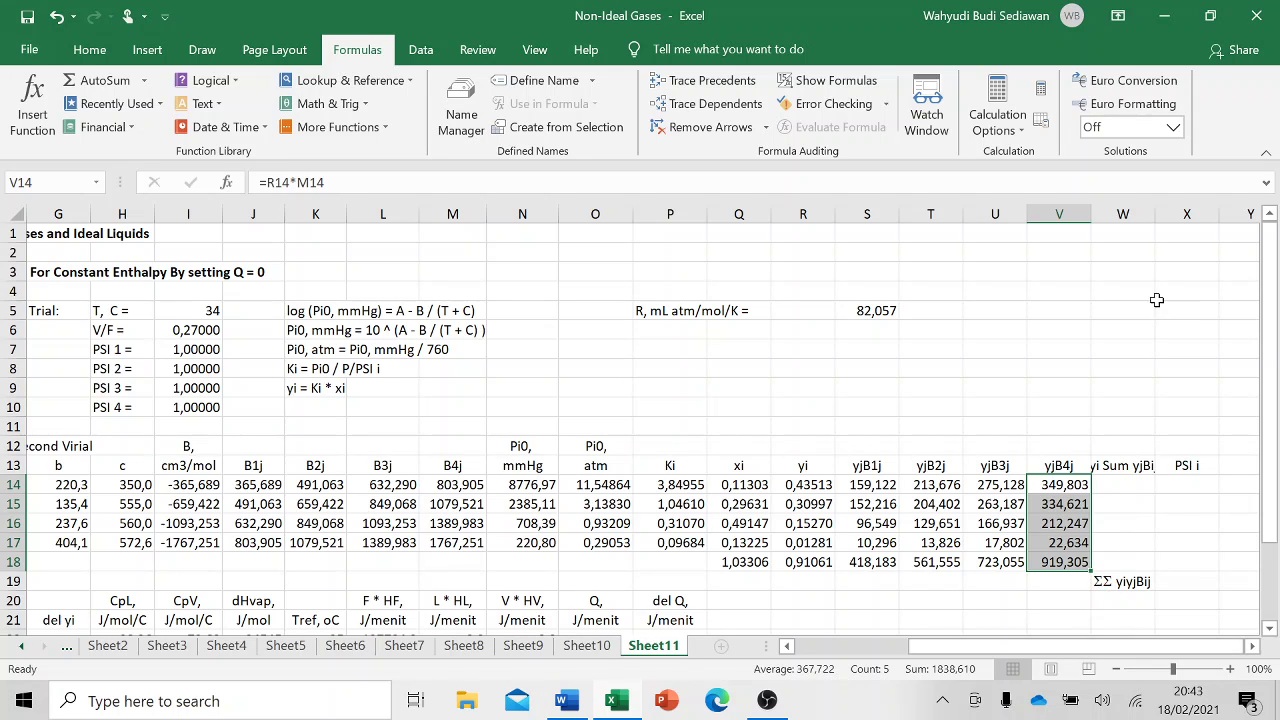
drag(1155, 219, 1161, 219)
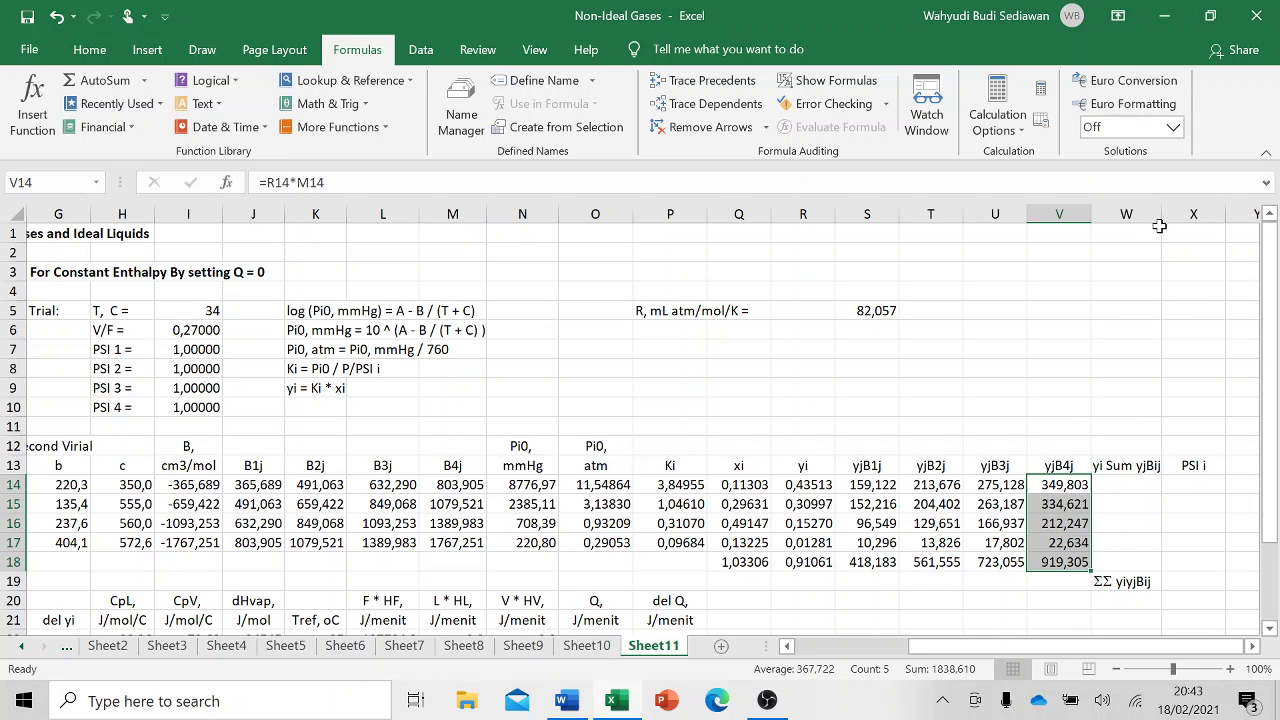
click(815, 484)
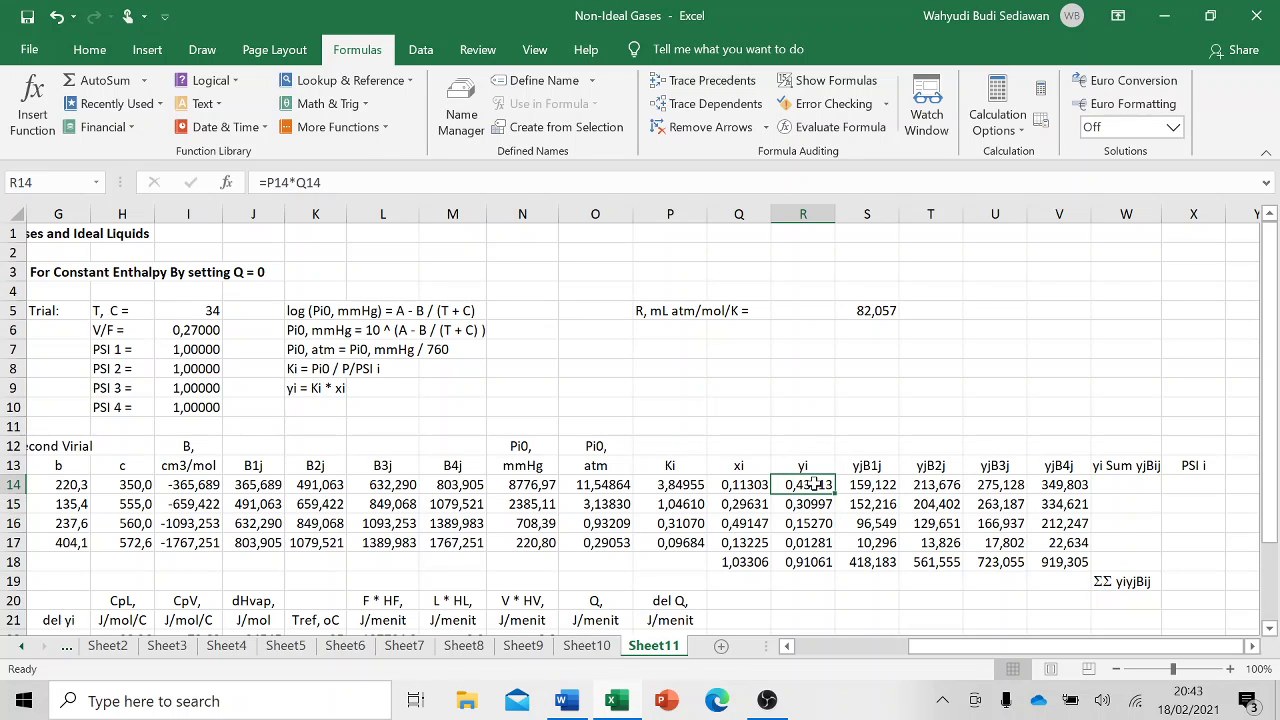
text(*)
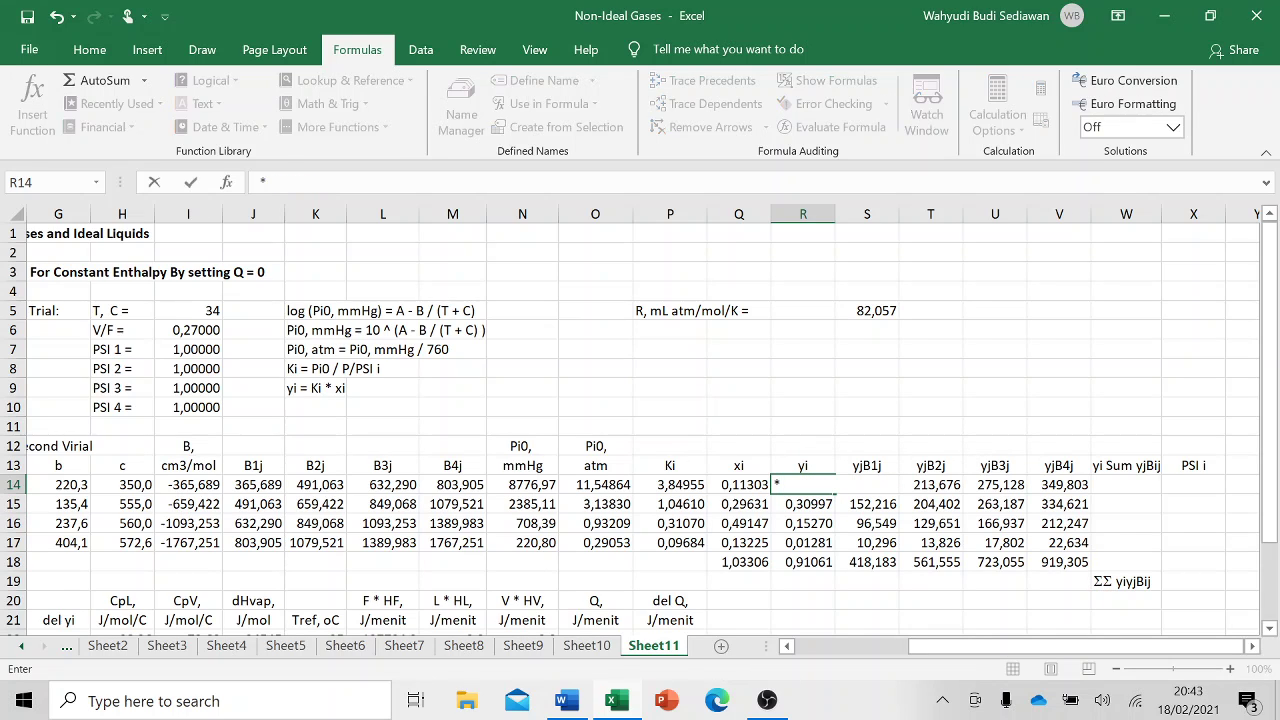
click(868, 562)
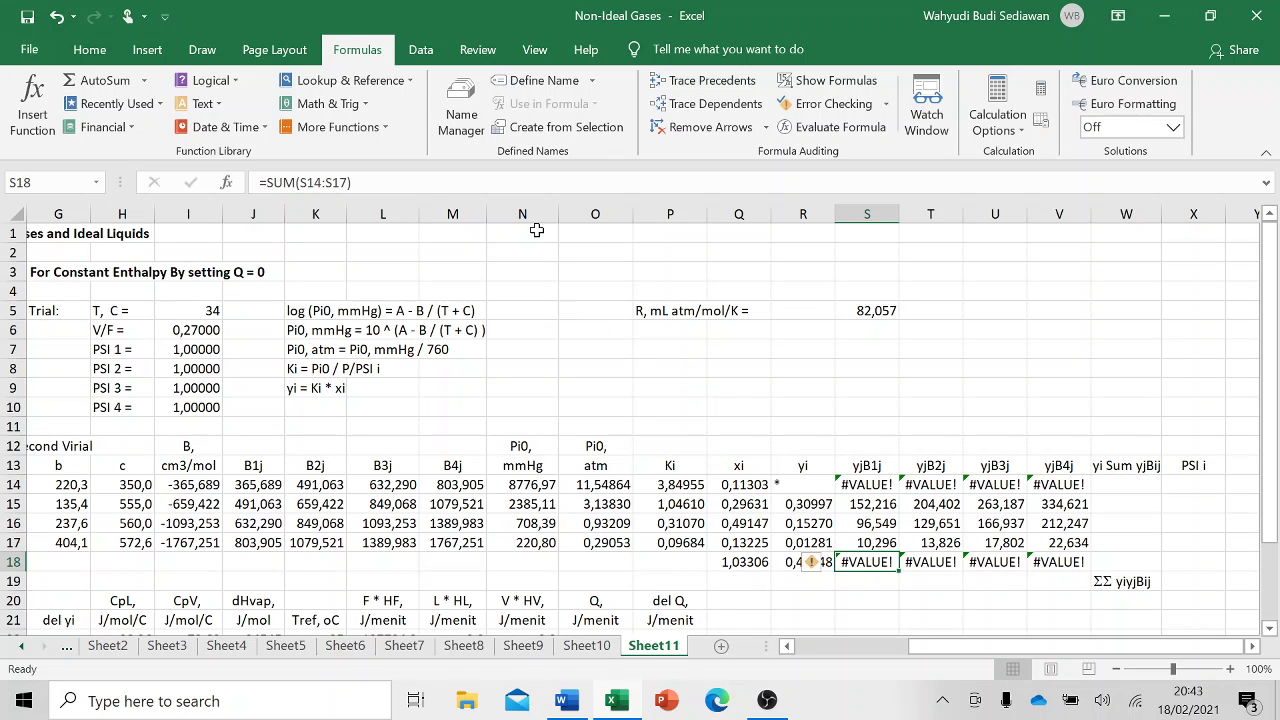
click(57, 17)
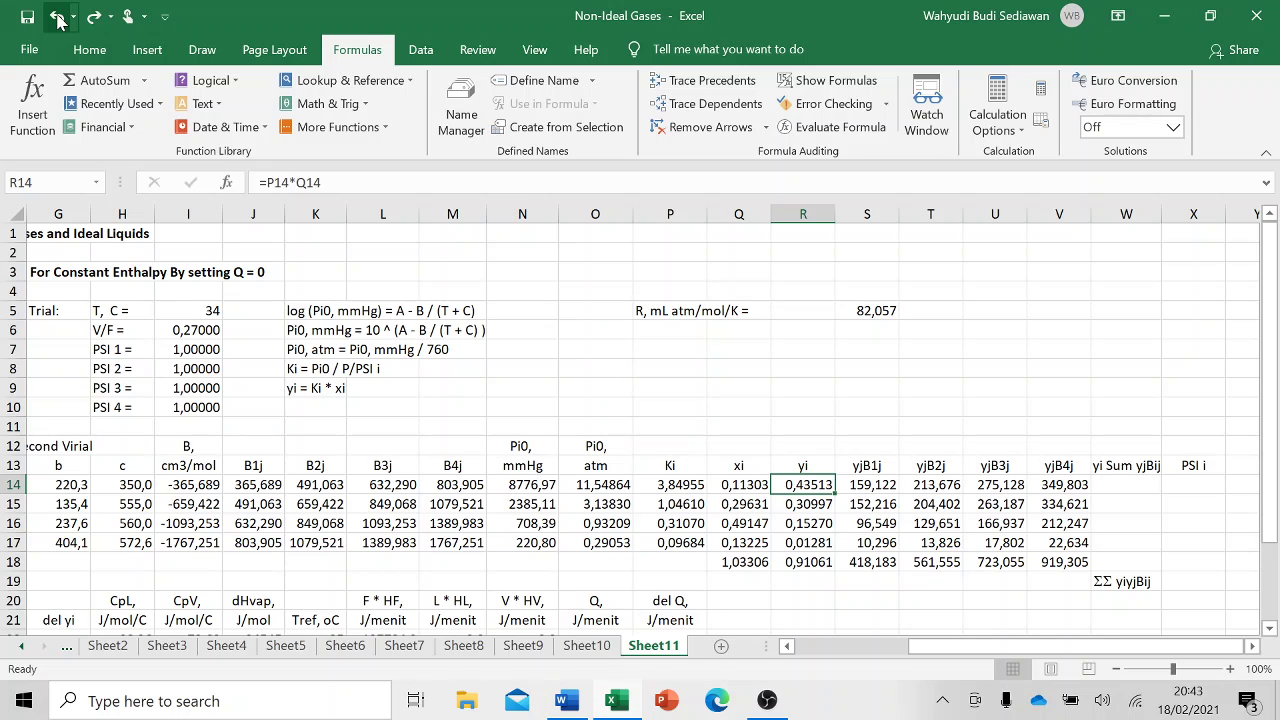
click(951, 430)
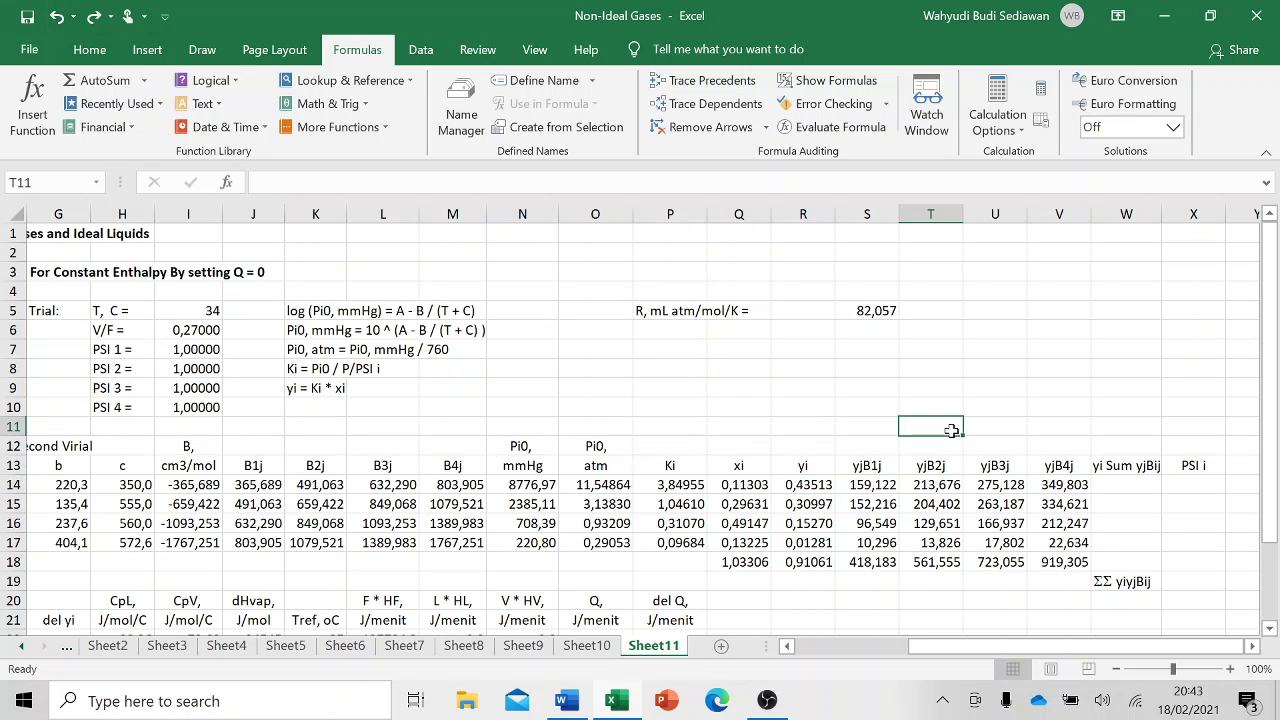
- Calculate the first yi Sum yjBij value in W14 as =R14*S18, using the yjB1j column total
click(1127, 485)
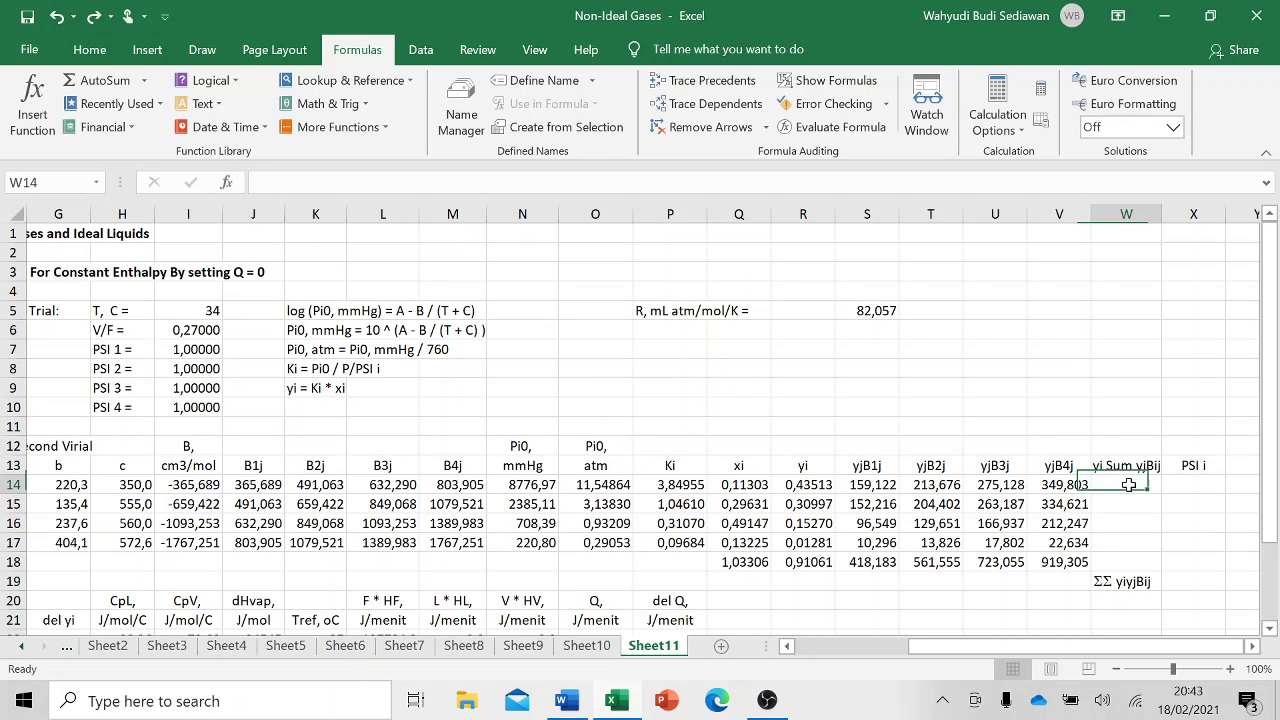
text(=)
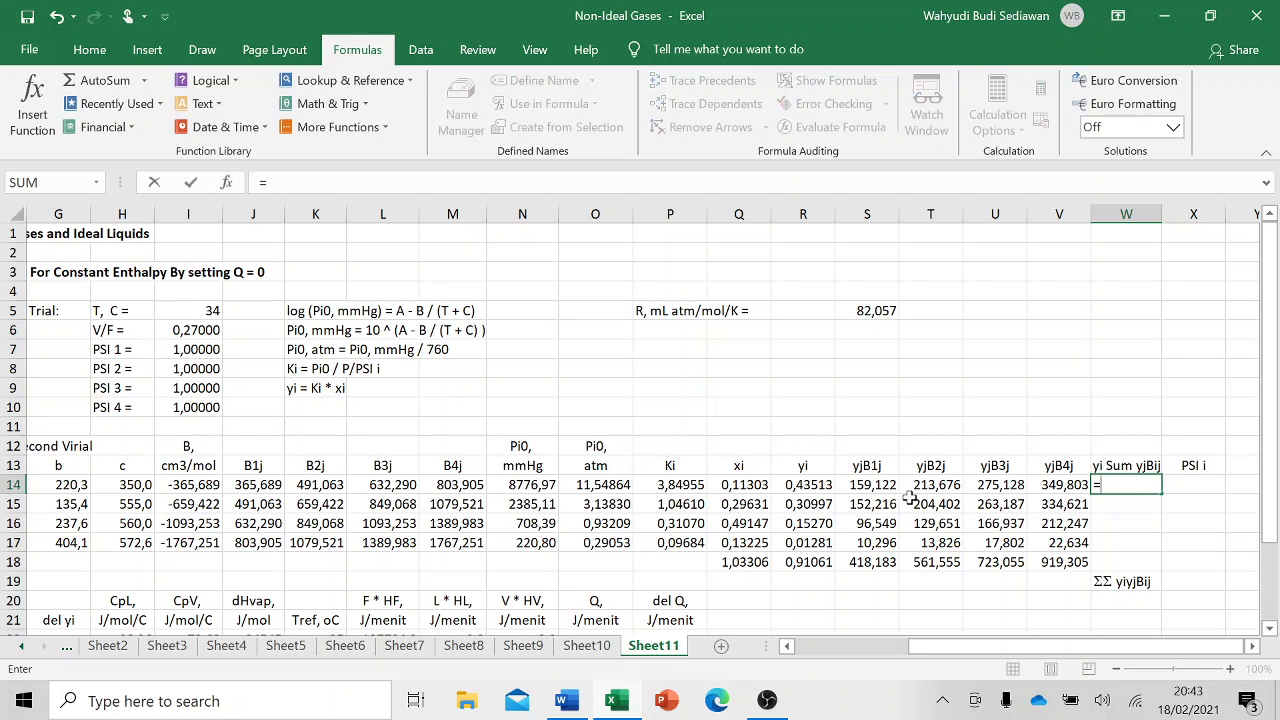
click(815, 485)
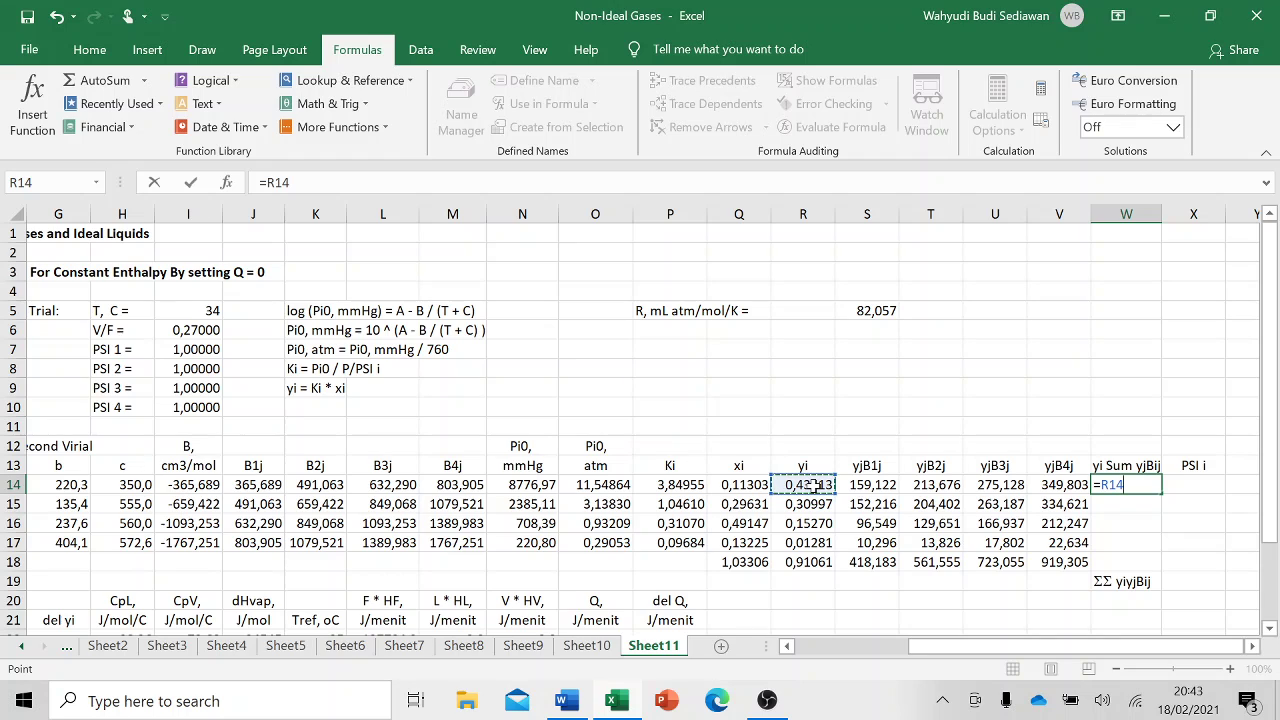
text(*)
click(862, 563)
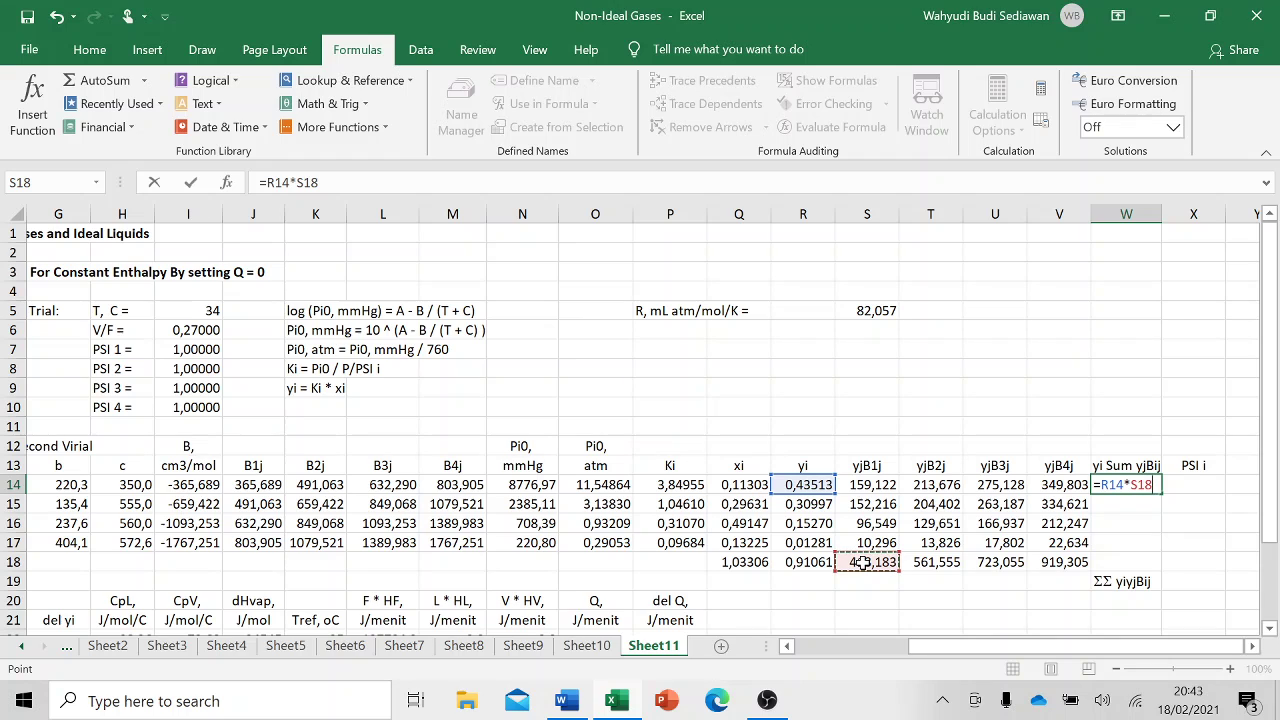
key(Return)
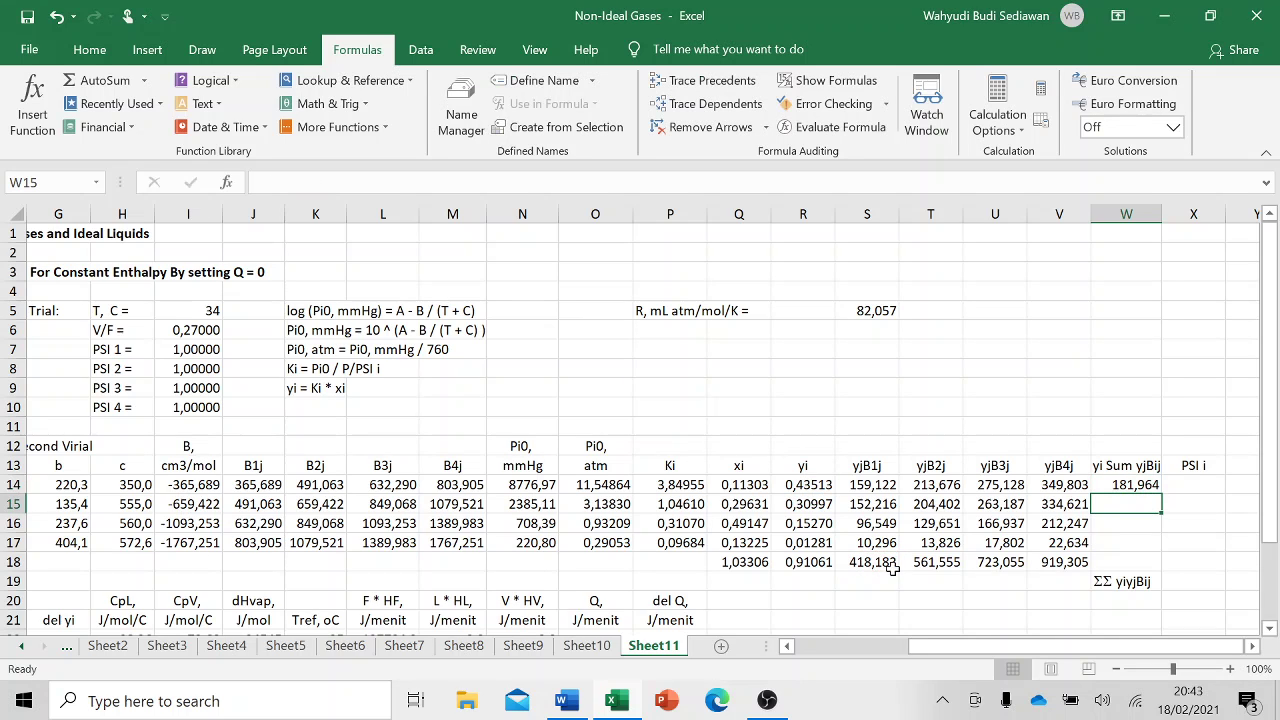
click(815, 484)
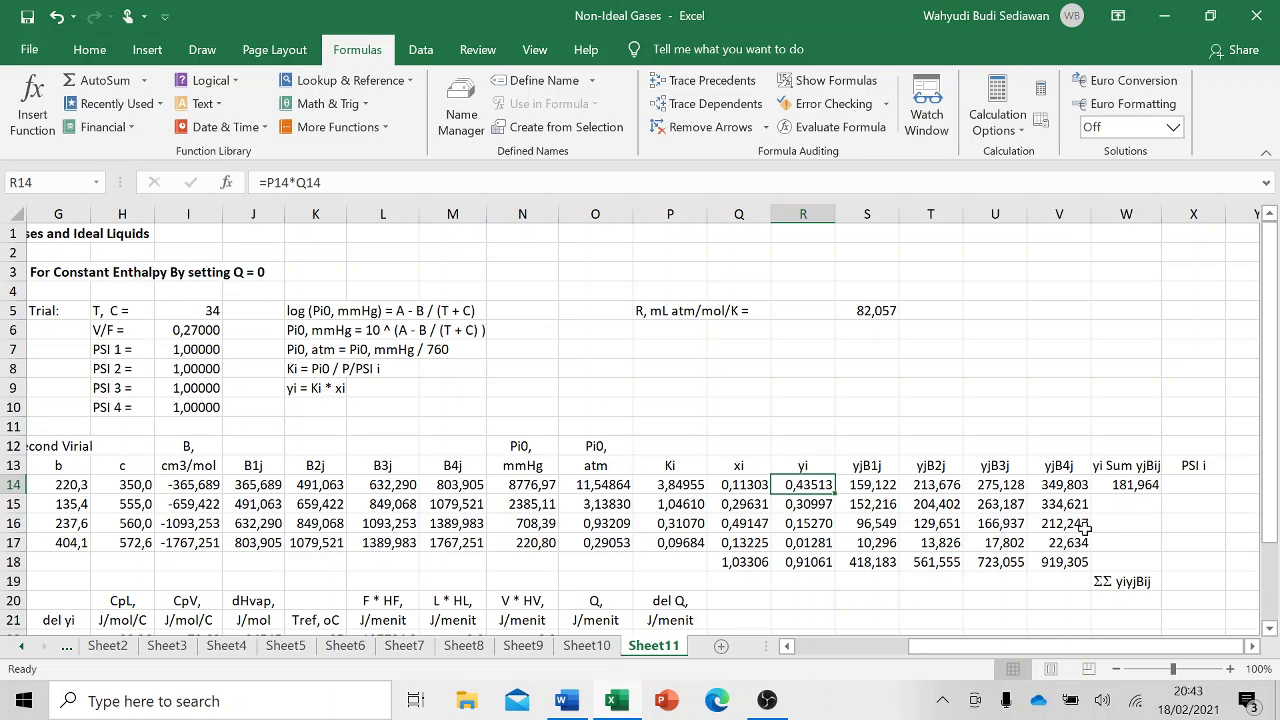
- Calculate the second yi Sum yjBij value in W15 as =R15*T18, using the yjB2j column total
click(1123, 506)
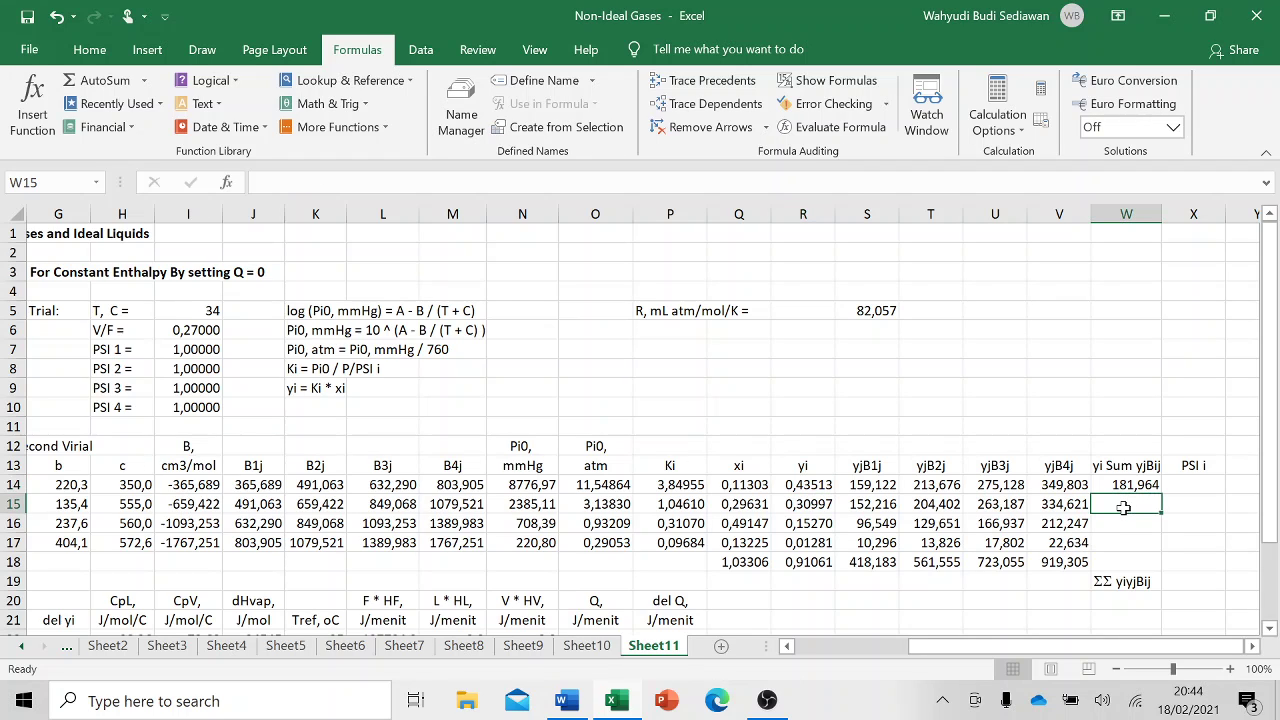
text(=)
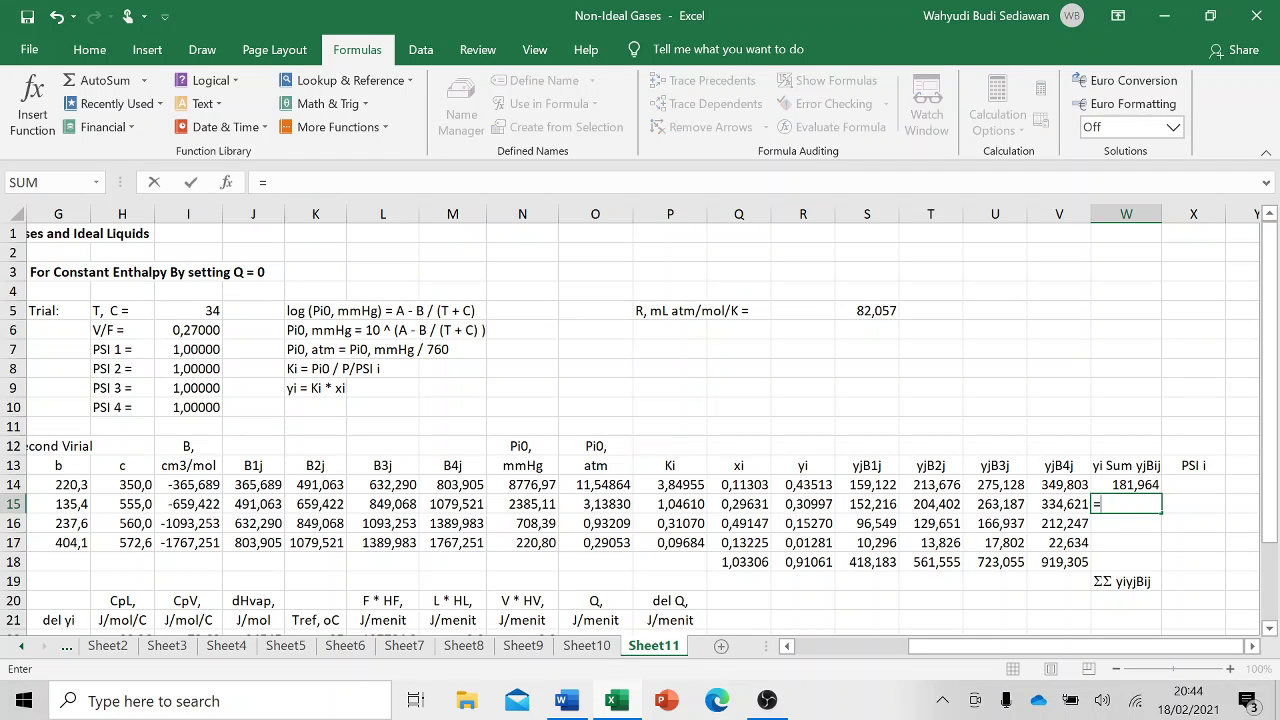
click(813, 506)
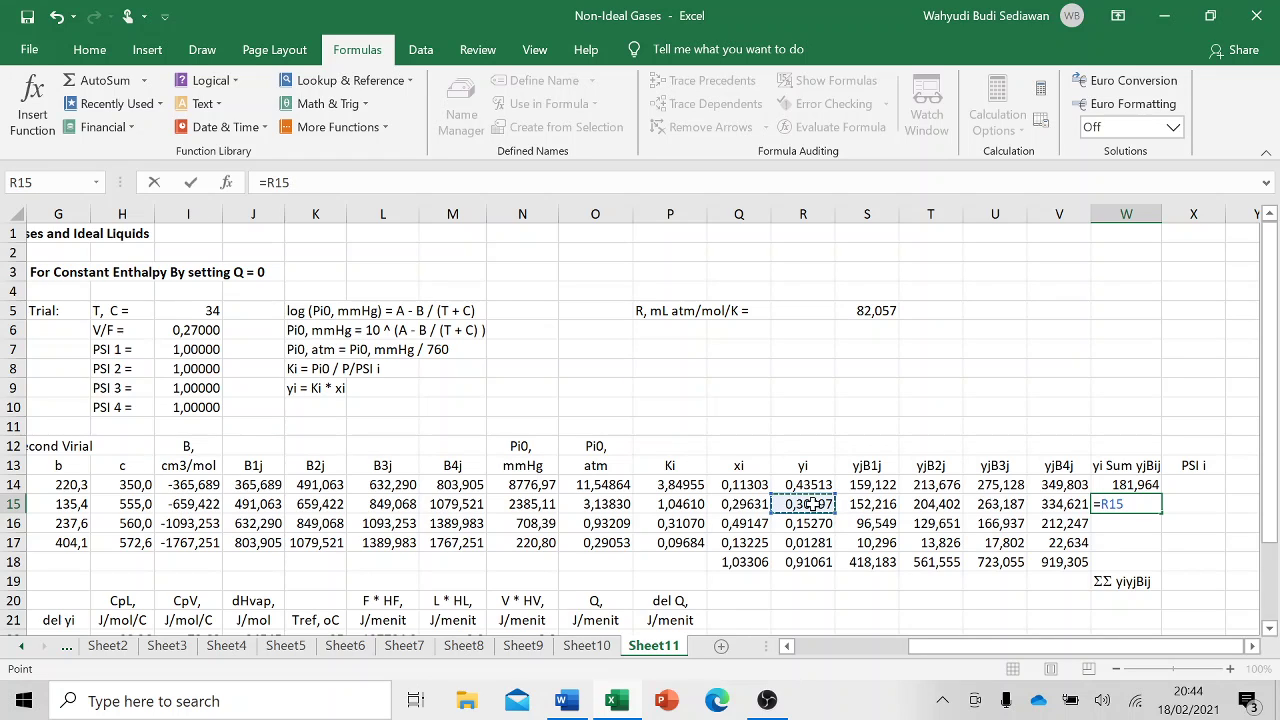
text(*)
click(938, 563)
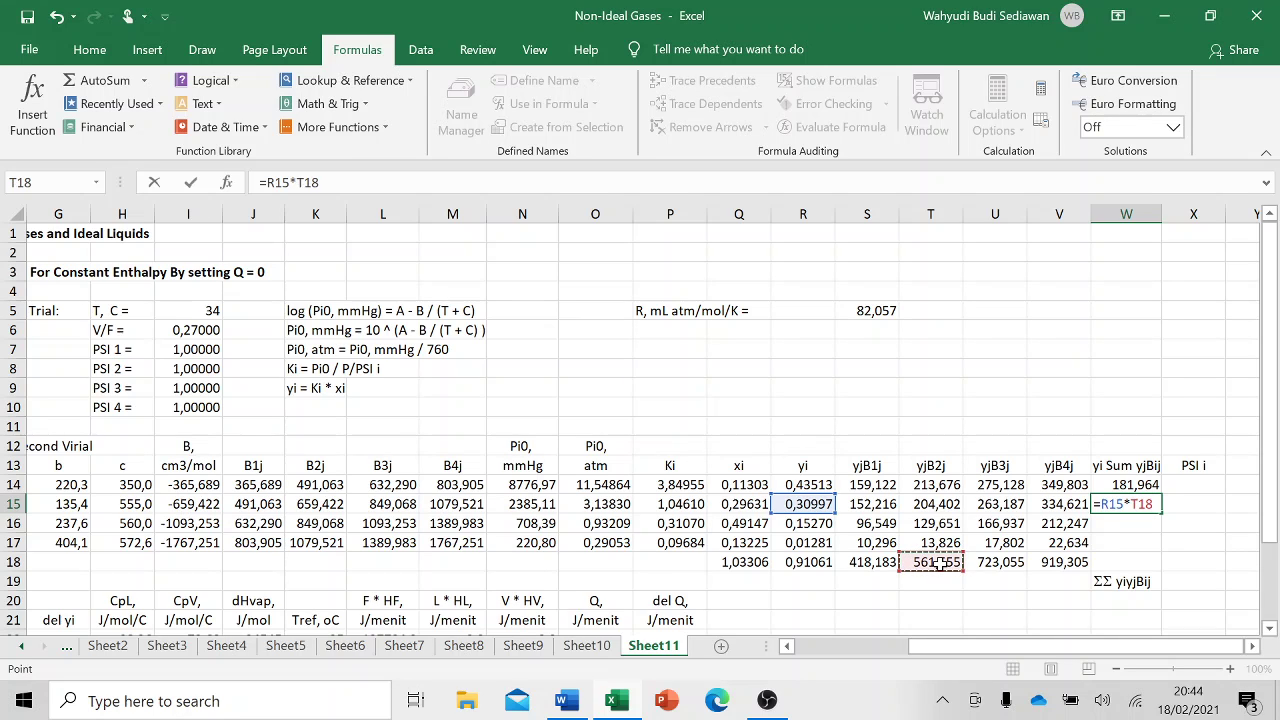
key(Return)
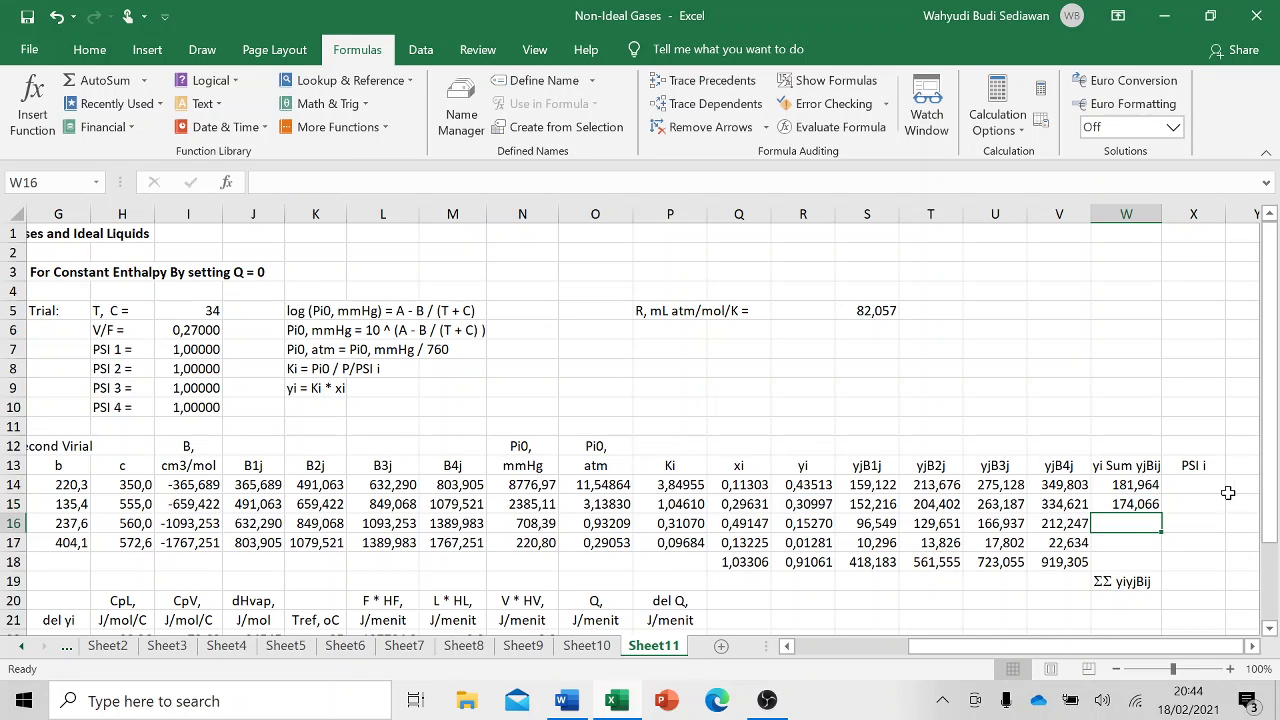
- Calculate the third yi Sum yjBij value in W16 as =R16*U18, using the yjB3j column total
click(1128, 484)
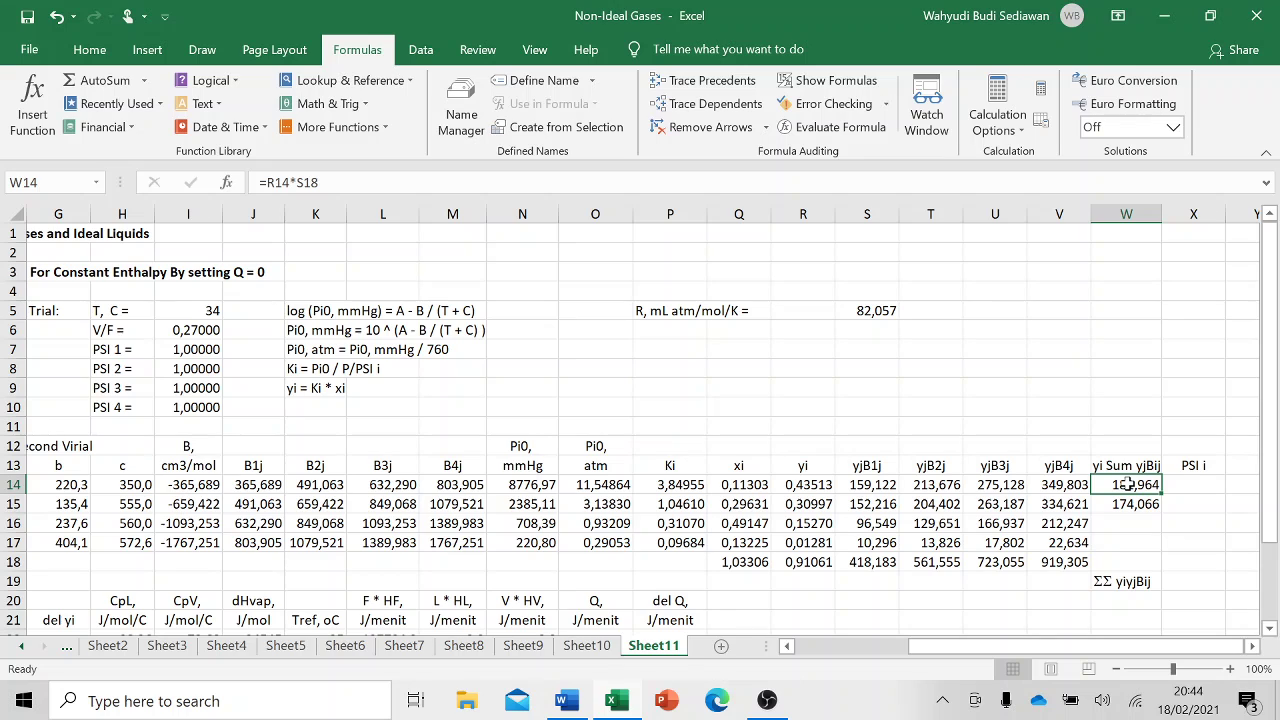
click(1127, 524)
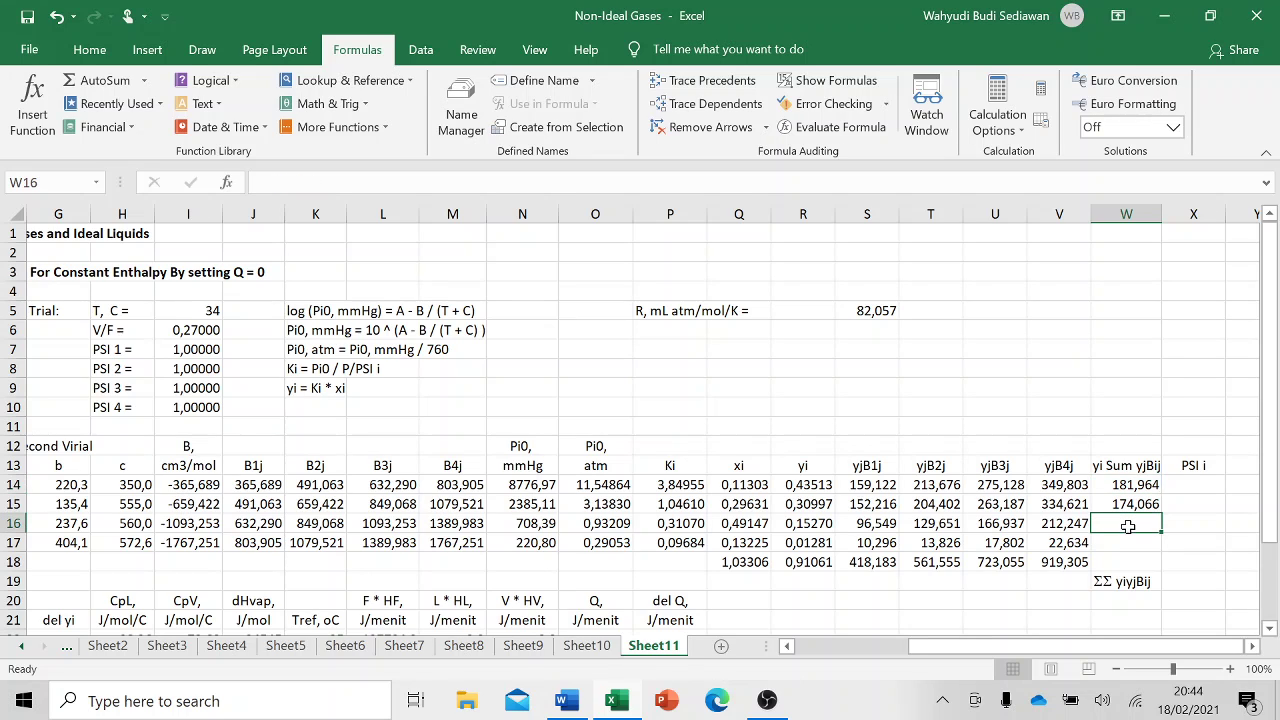
text(=)
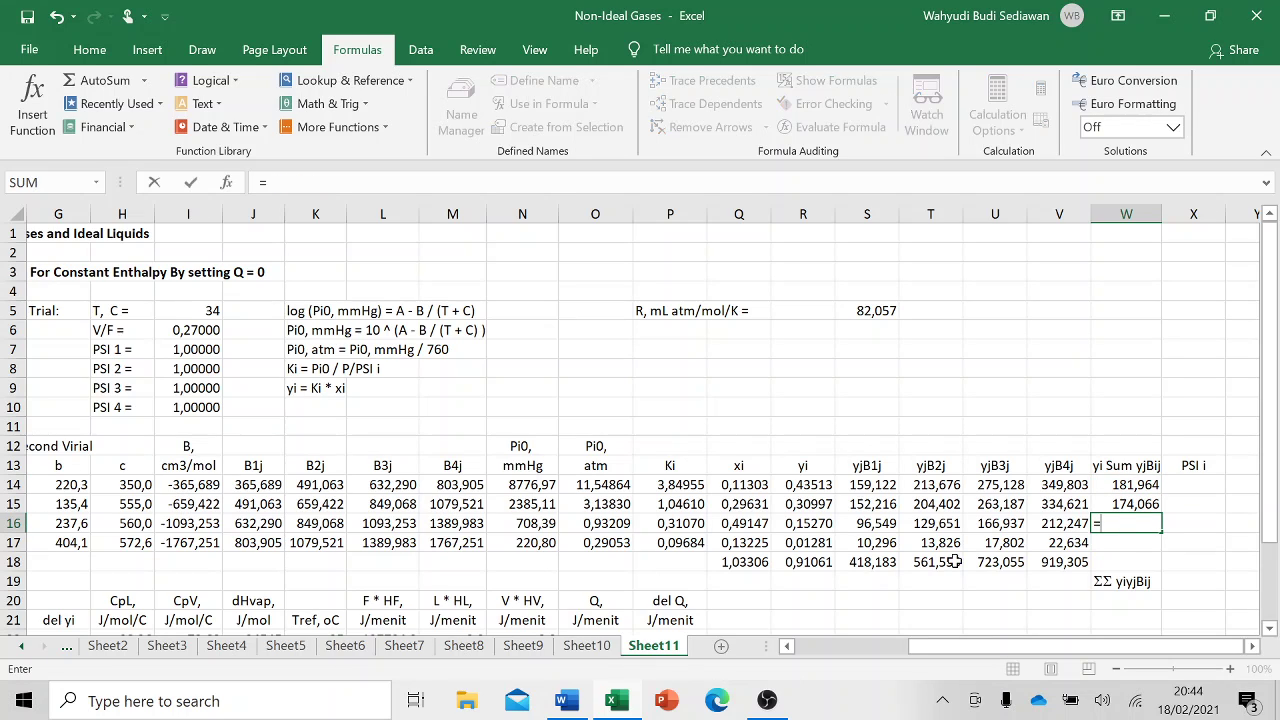
click(792, 524)
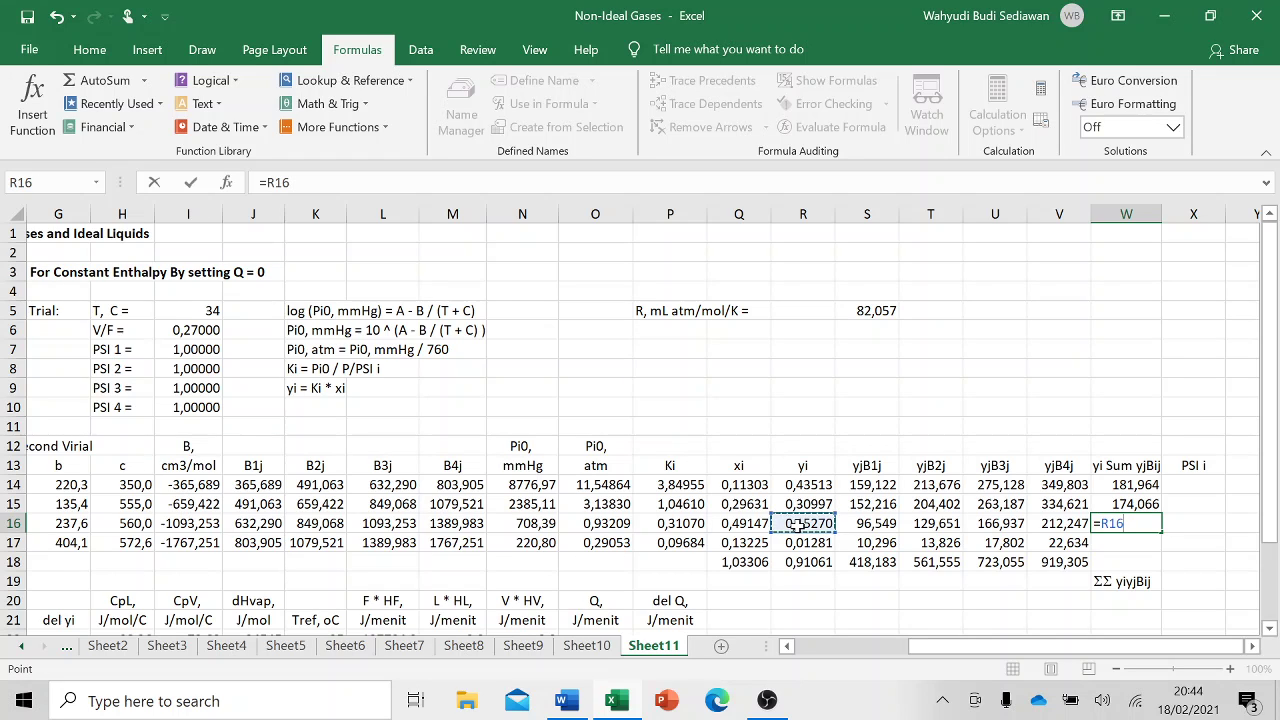
text(*)
click(997, 563)
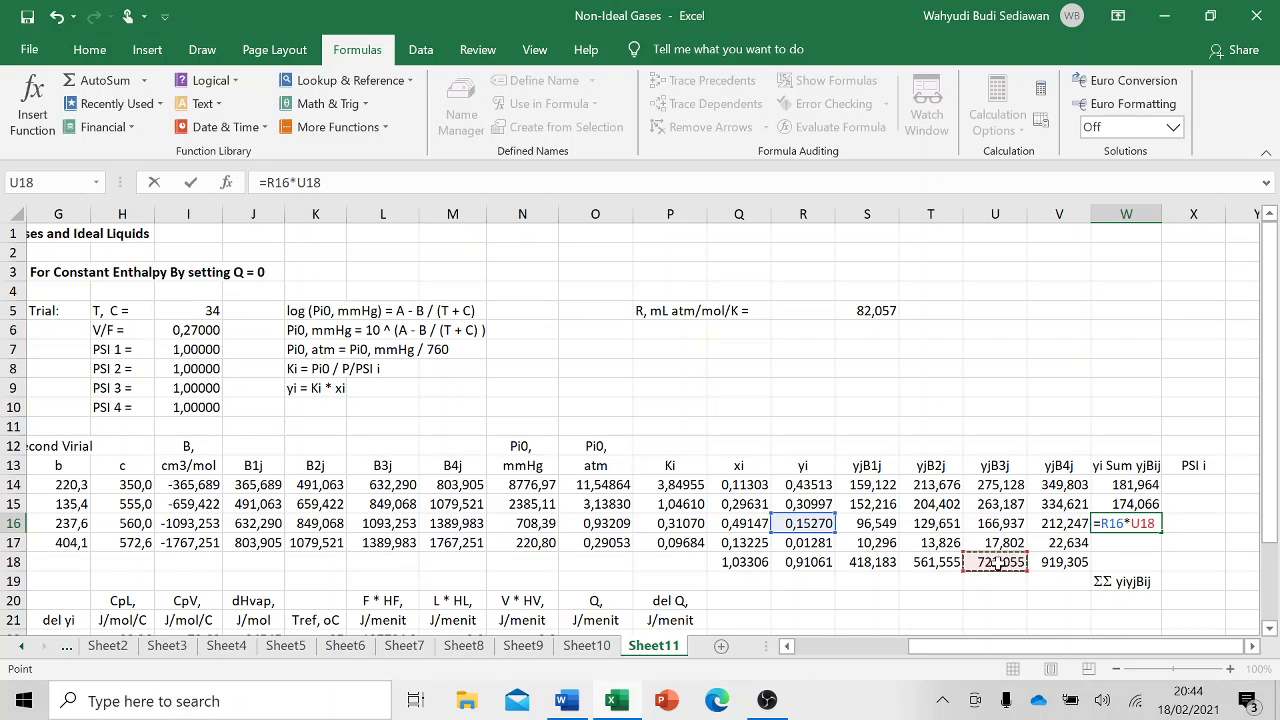
key(Return)
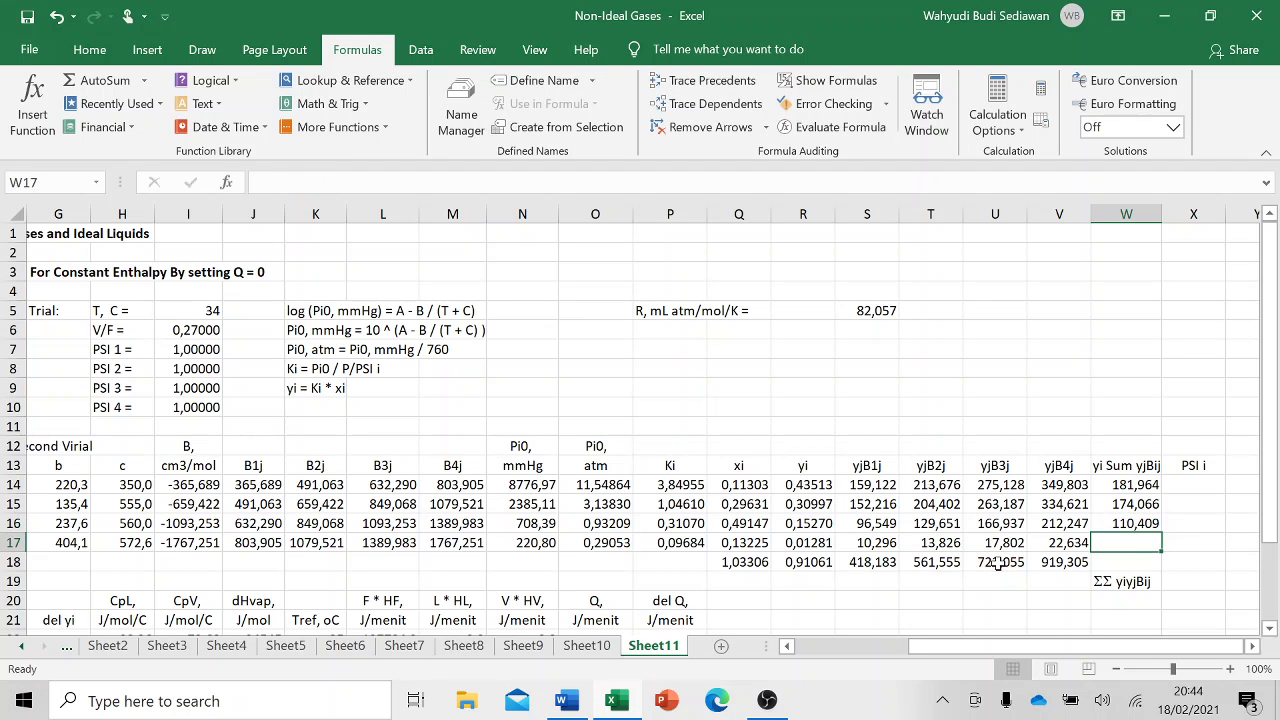
- Calculate the fourth yi Sum yjBij value in W17 as =R17*V18 and total W14:W17 with AutoSum in W18
text(=)
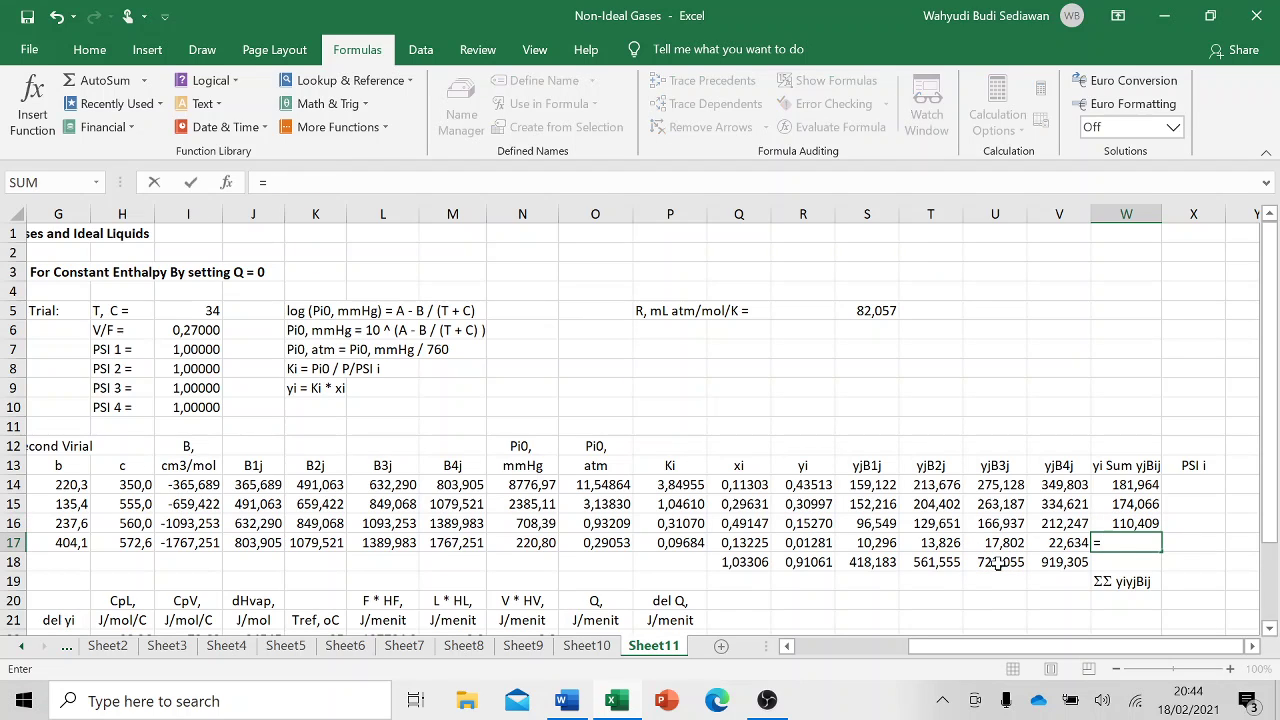
click(806, 542)
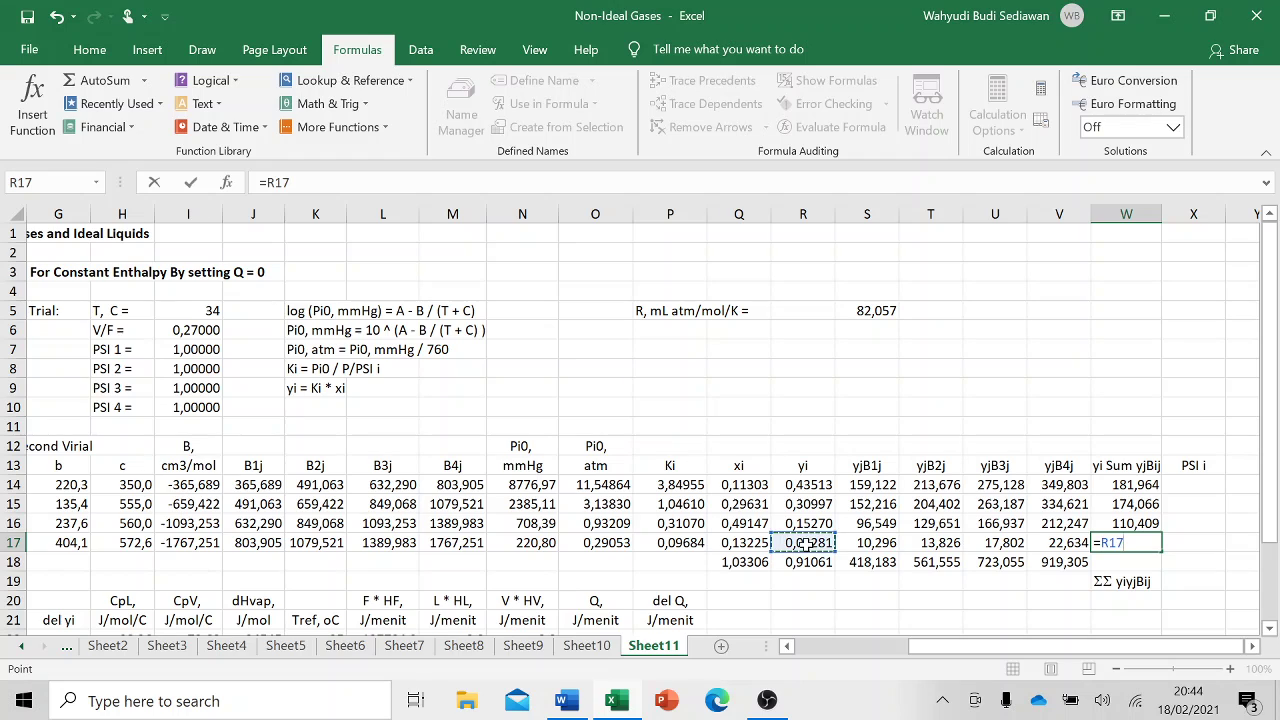
text(*)
click(1050, 565)
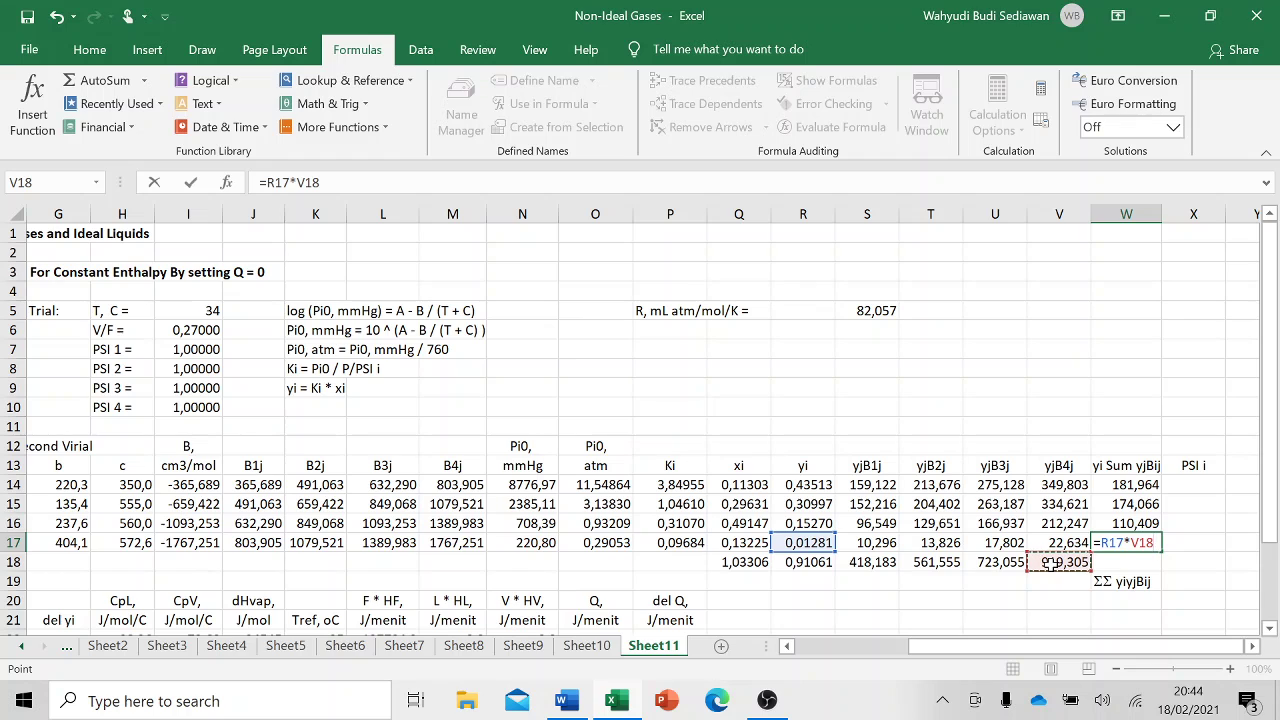
key(Return)
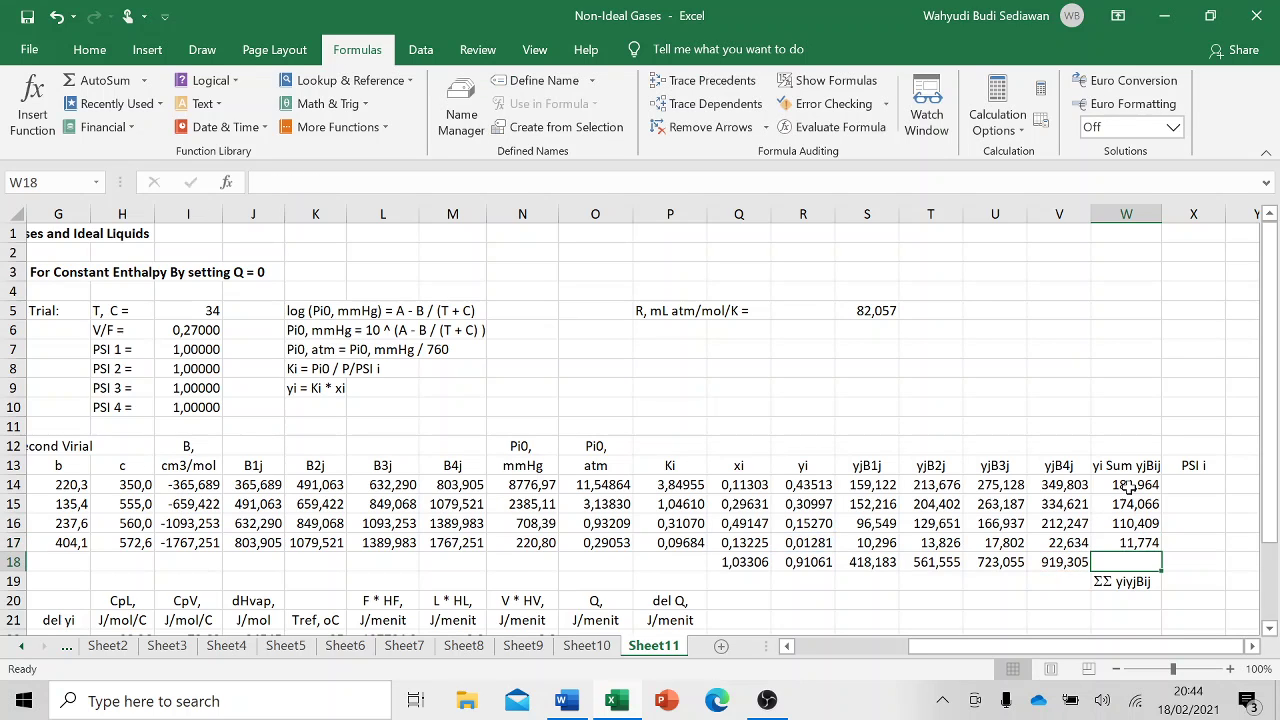
drag(1128, 486, 1132, 538)
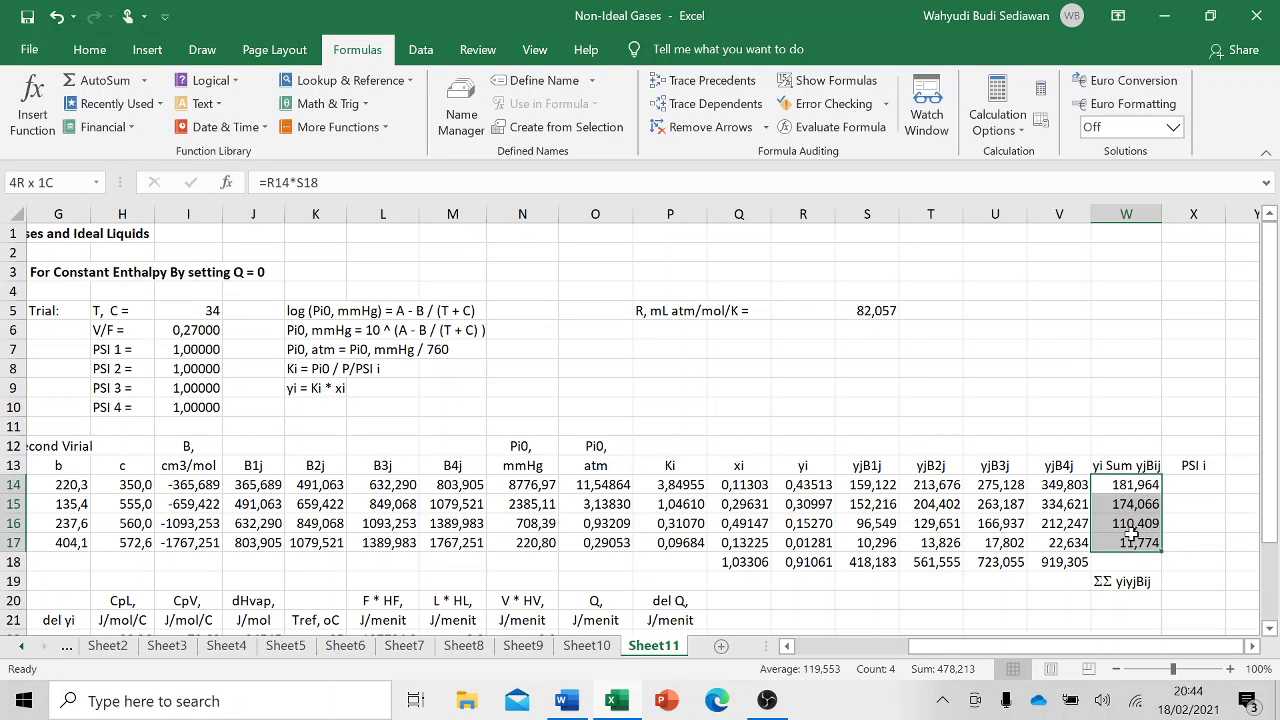
click(95, 81)
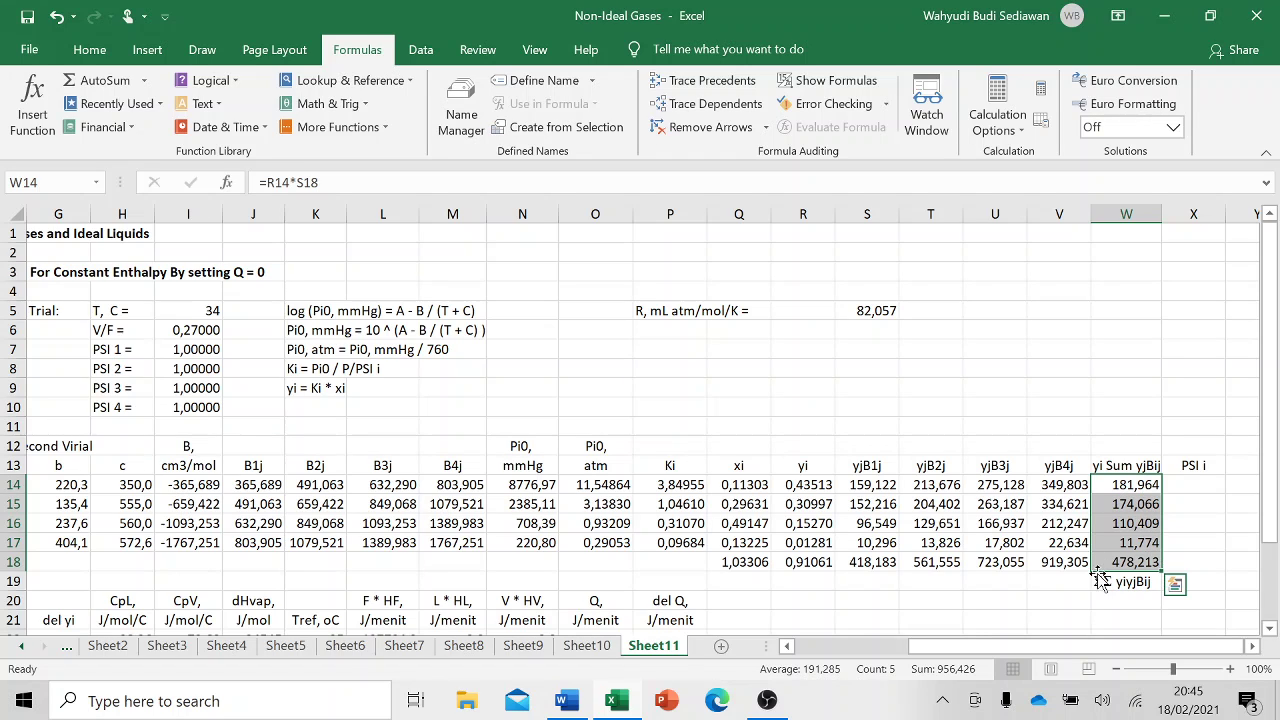
- Begin the first PSI i formula in X14 with =exp((2*
click(1200, 483)
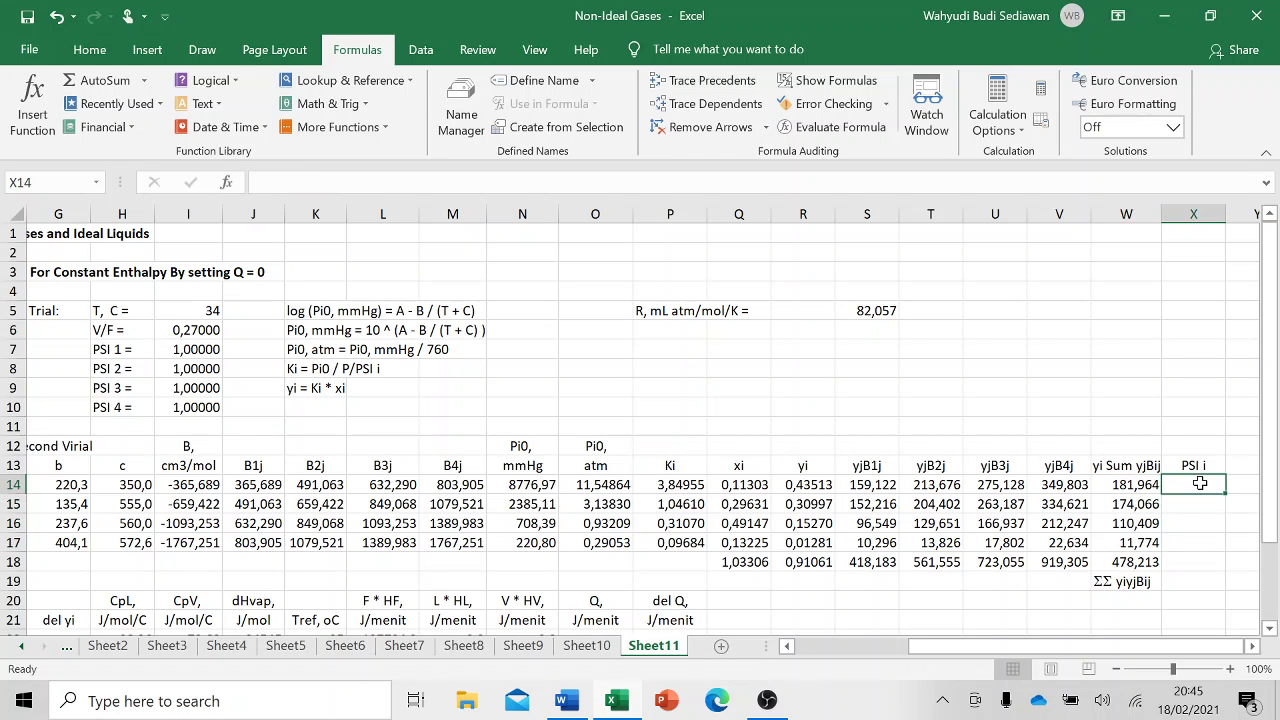
text(=)
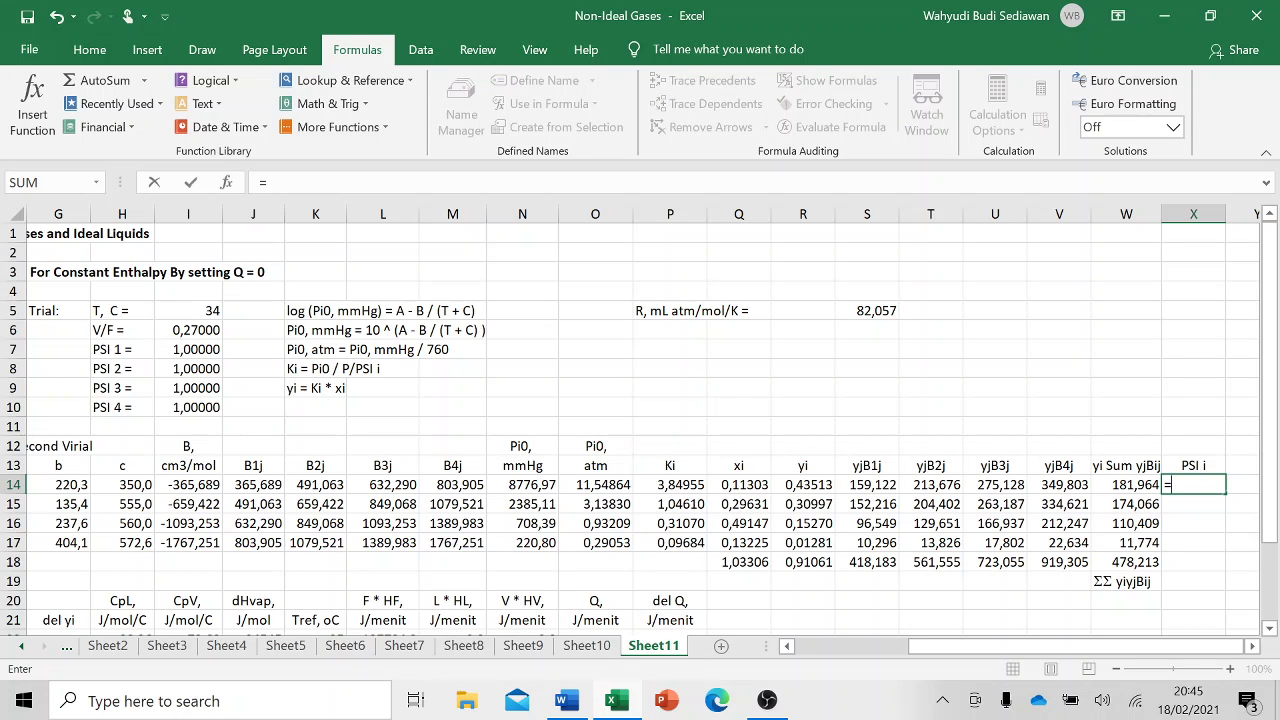
text(ex)
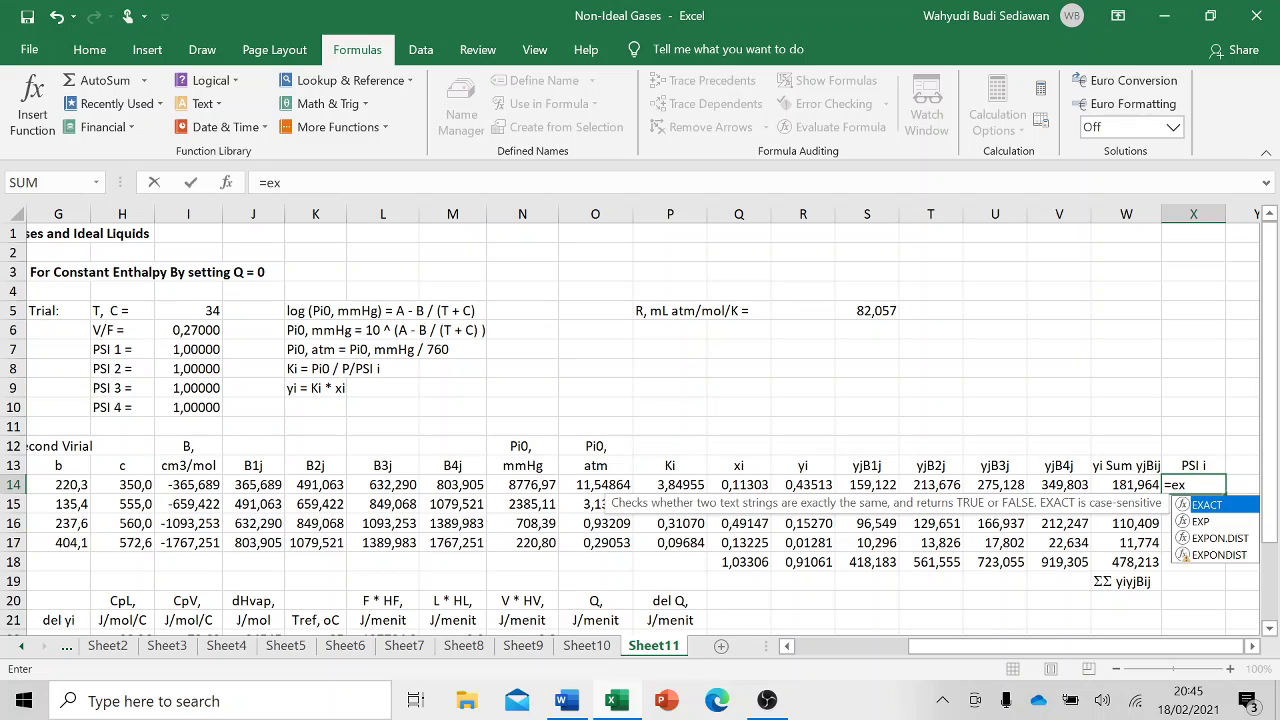
text(p)
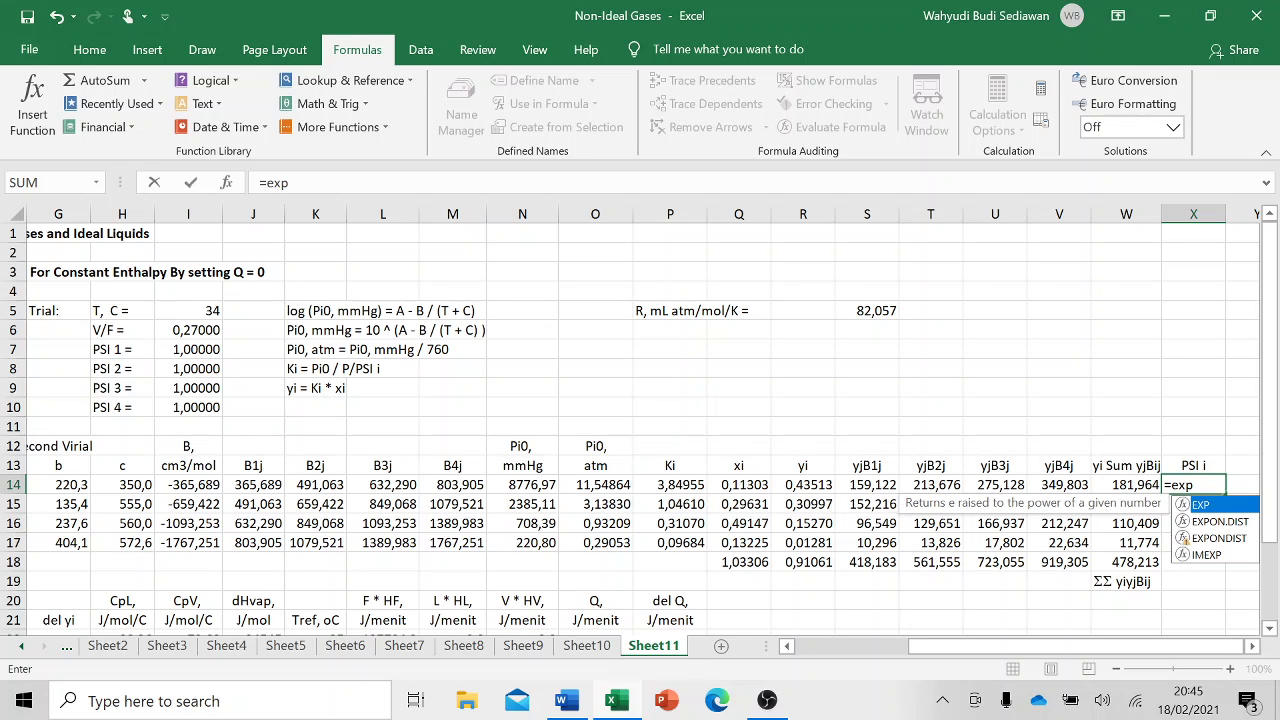
text(()
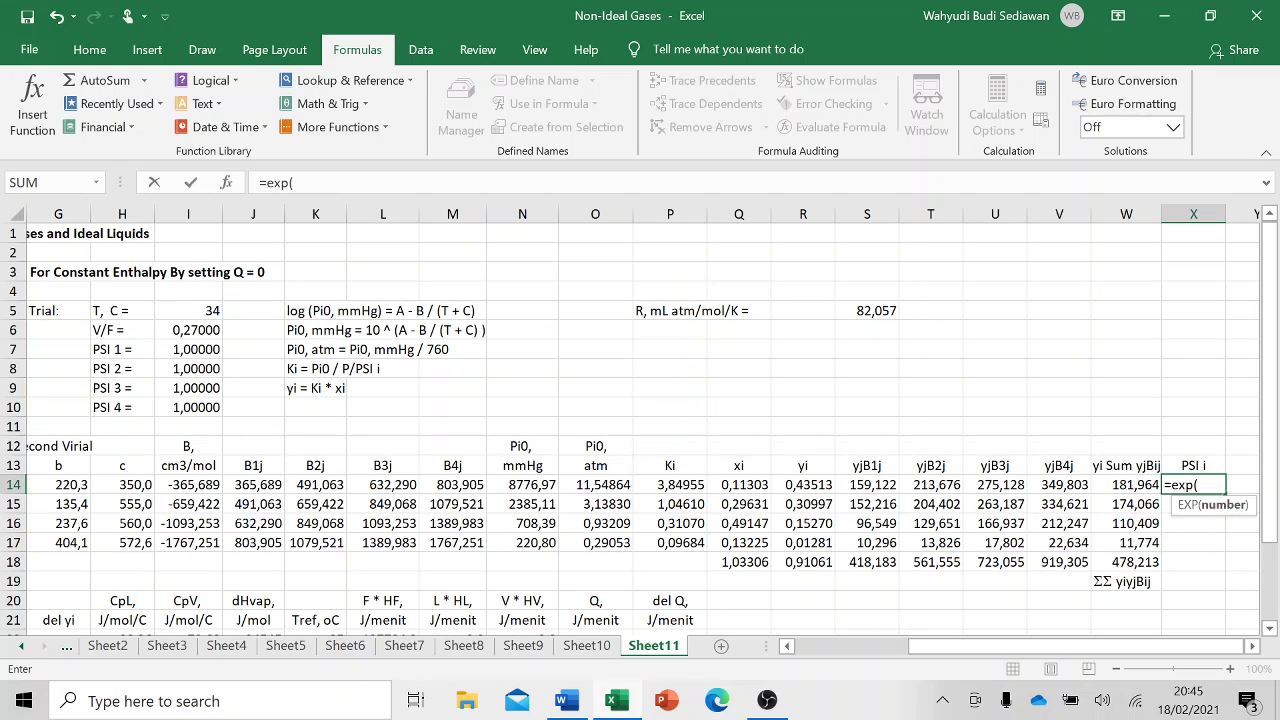
text((2*)
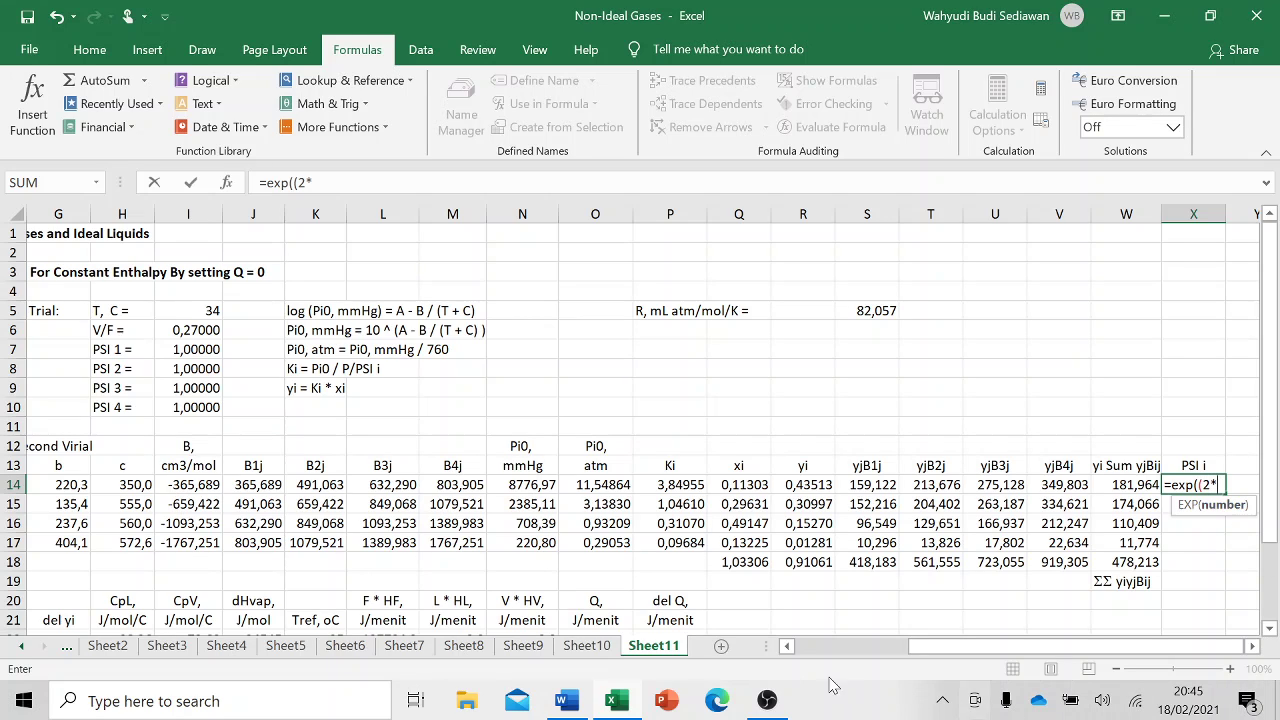
- Switch to the Word document to consult equation (2.3.1) for the fugacity coefficient, and return to the Excel workbook
click(565, 703)
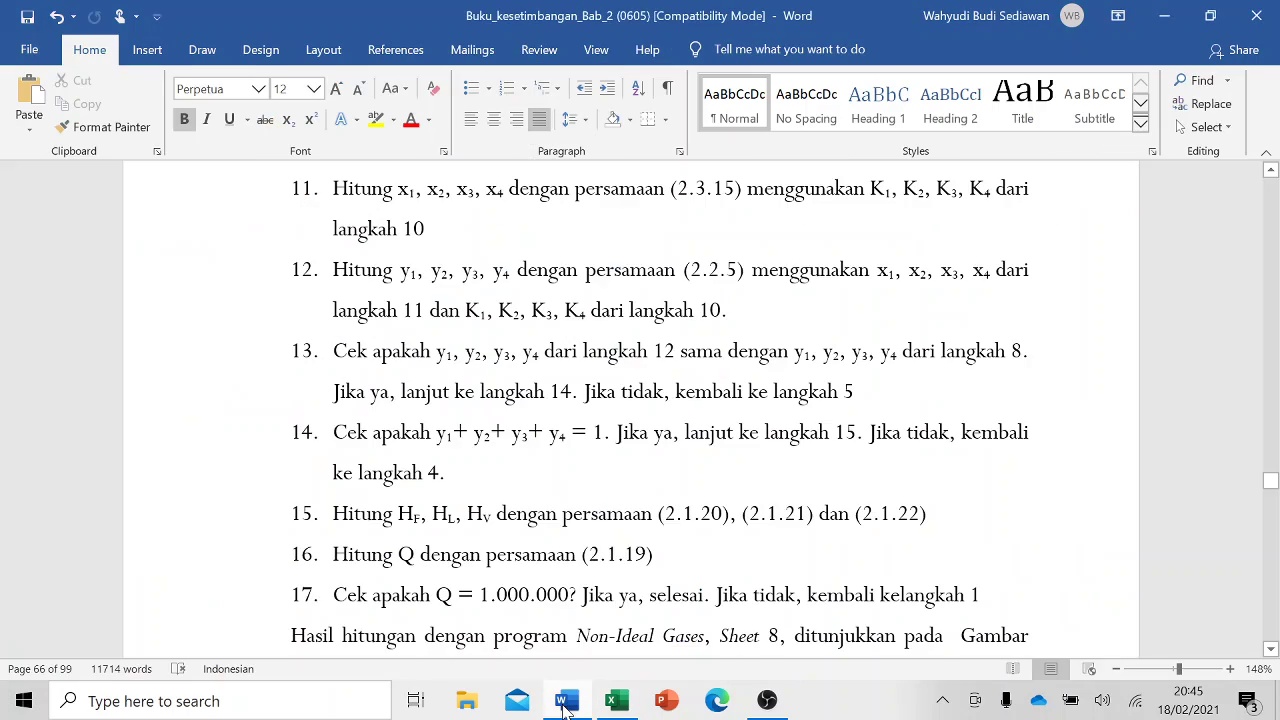
scroll(630, 410, up, 15)
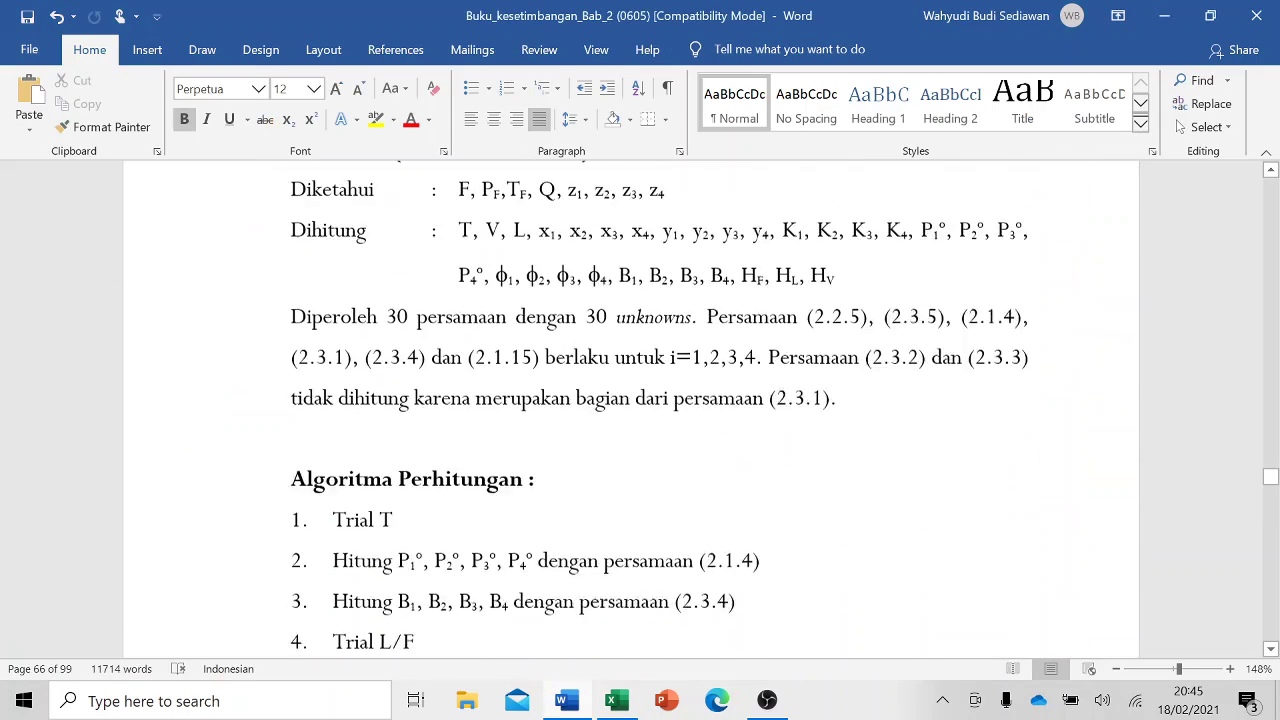
scroll(630, 410, up, 3)
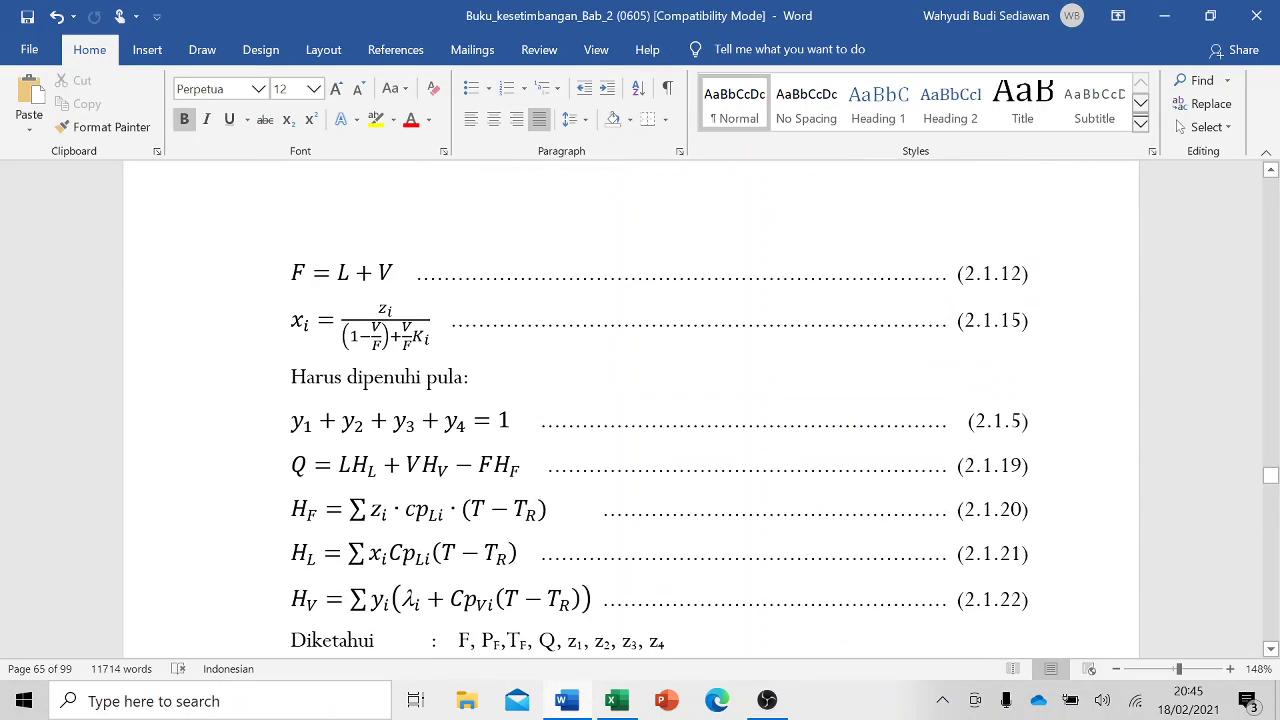
scroll(380, 360, up, 7)
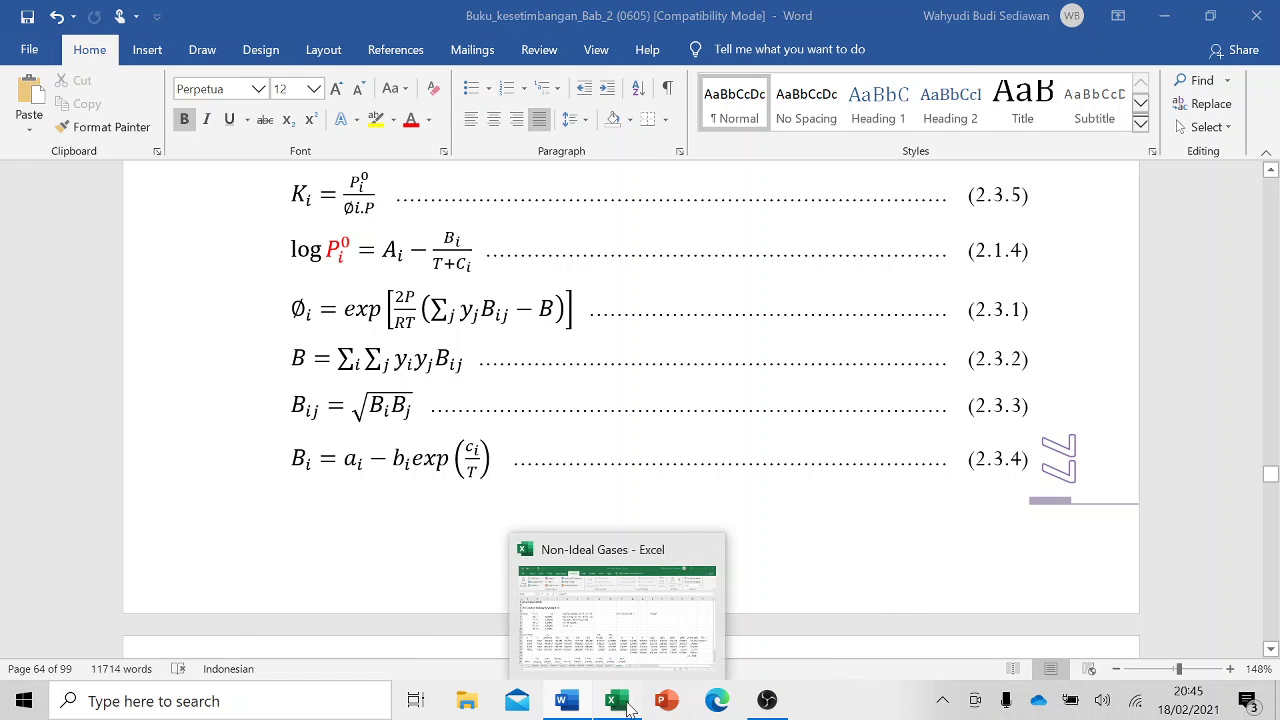
click(626, 706)
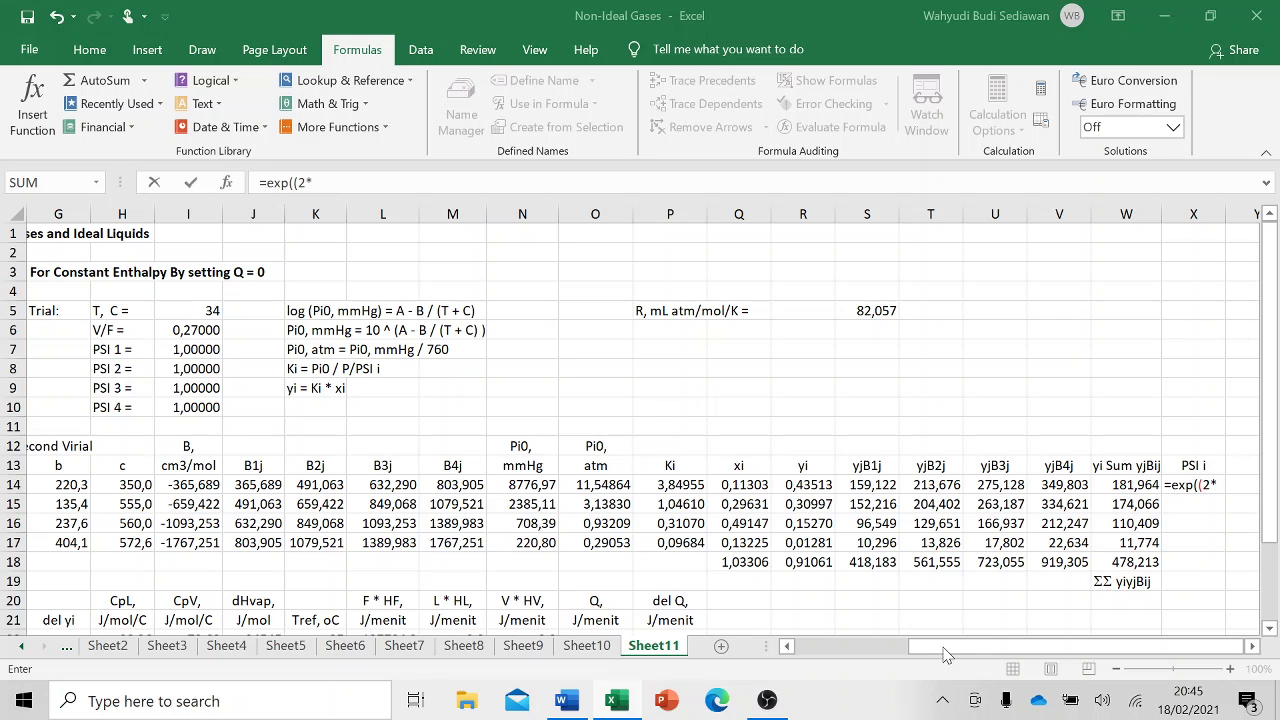
- Extend the PSI i formula in X14 with the pressure, gas constant and absolute temperature term, giving =exp((2*E8/S5/(I5+273,15))*(
drag(918, 648, 853, 646)
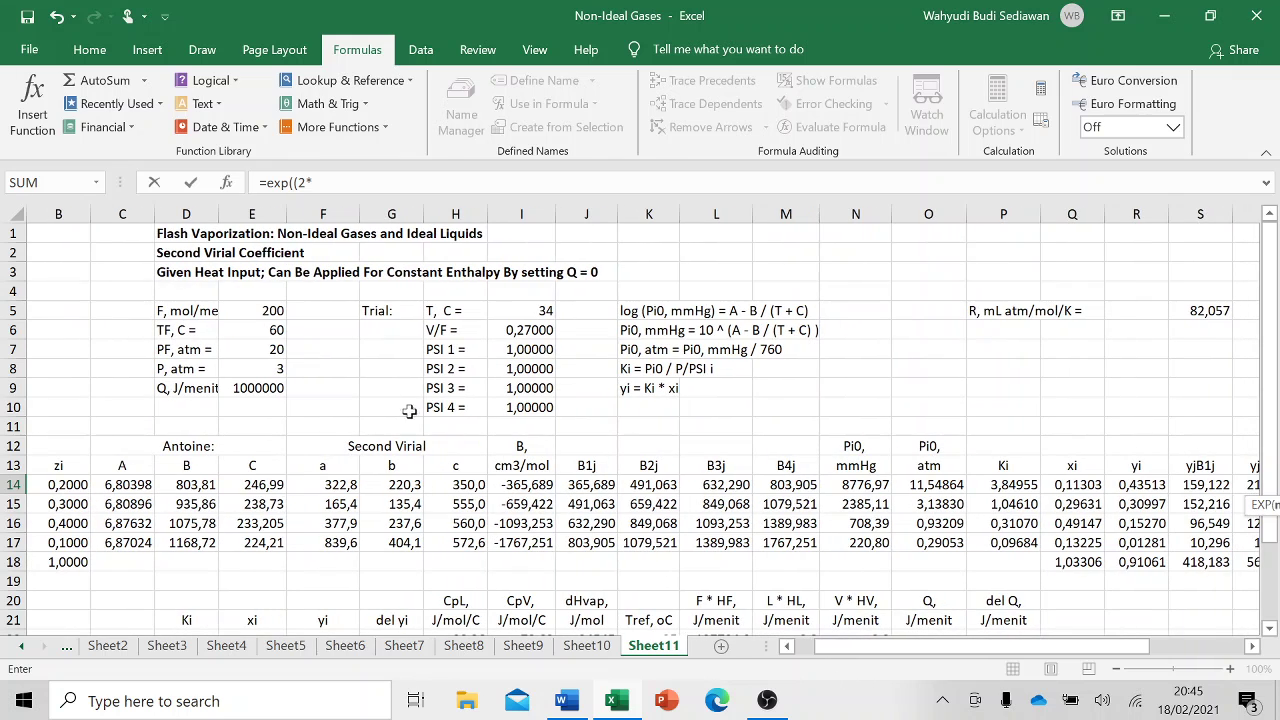
click(253, 369)
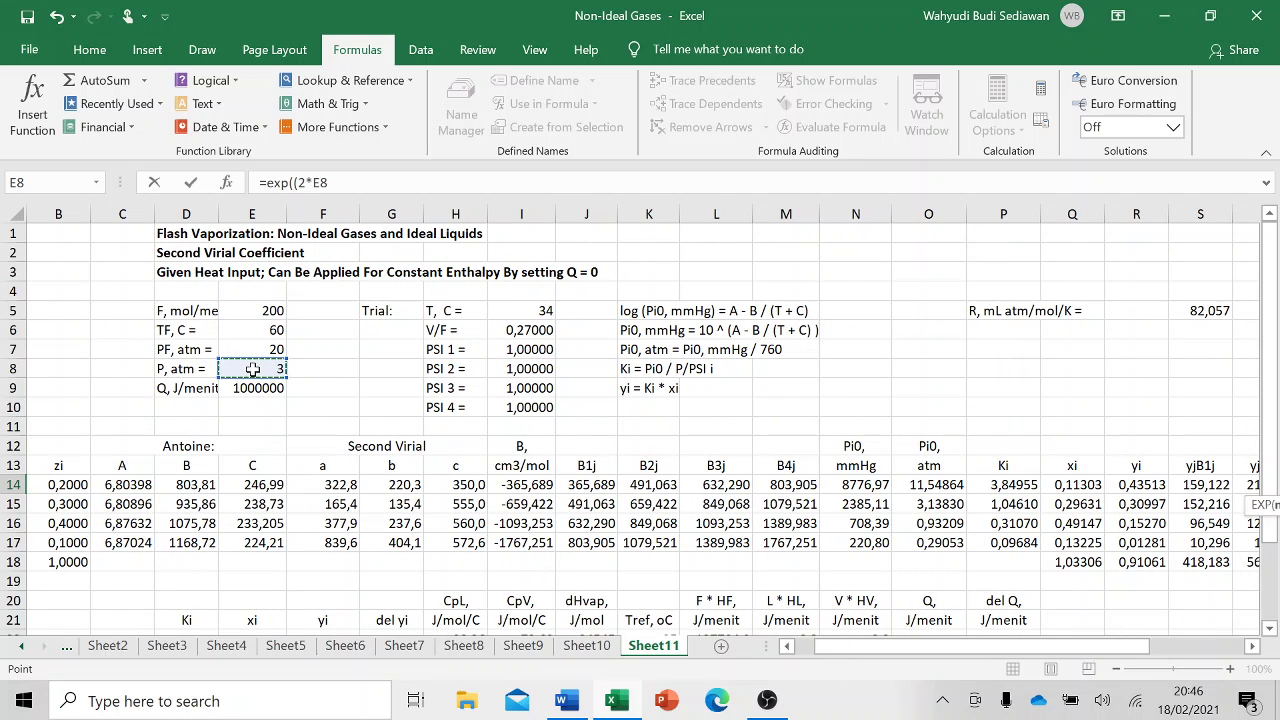
text(/)
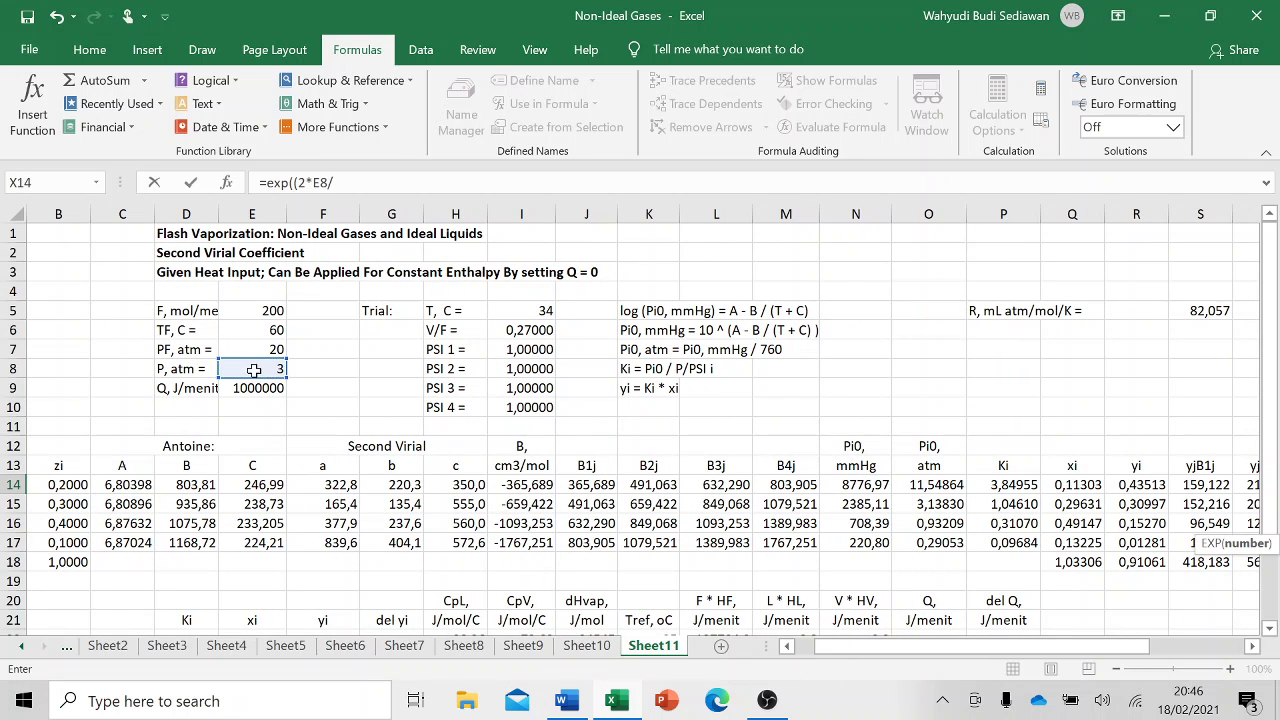
click(1196, 311)
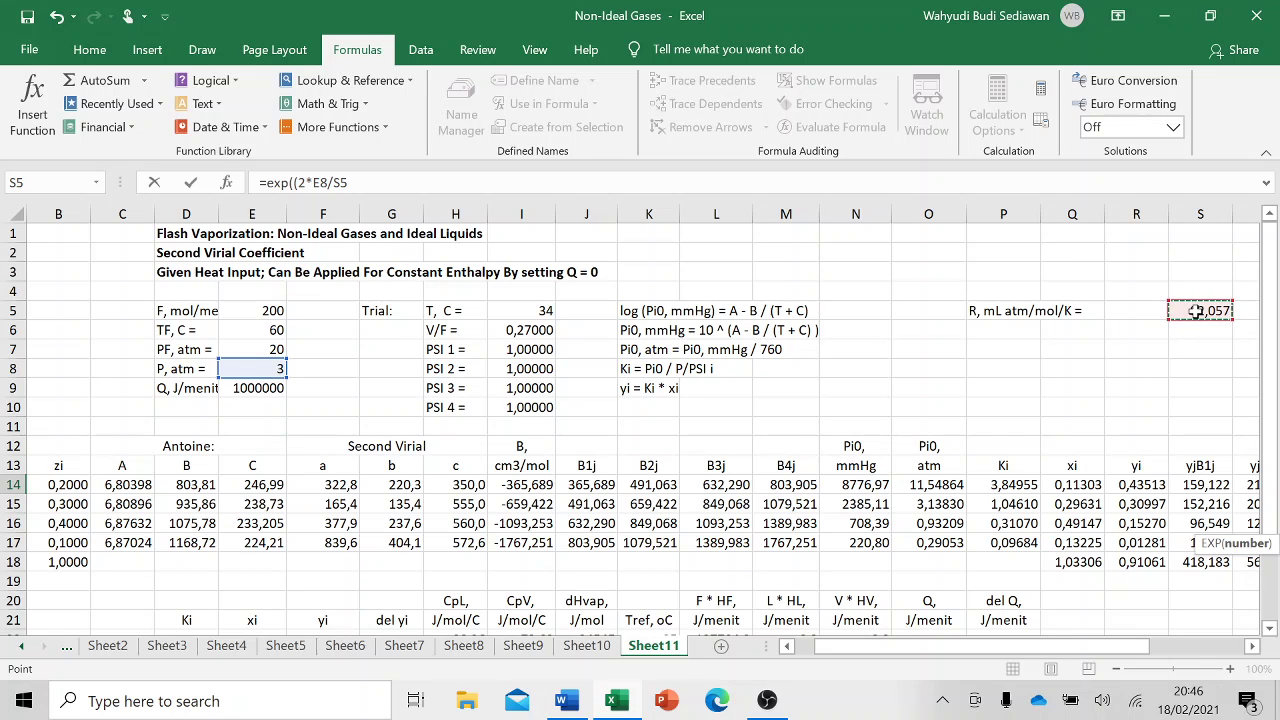
text(/()
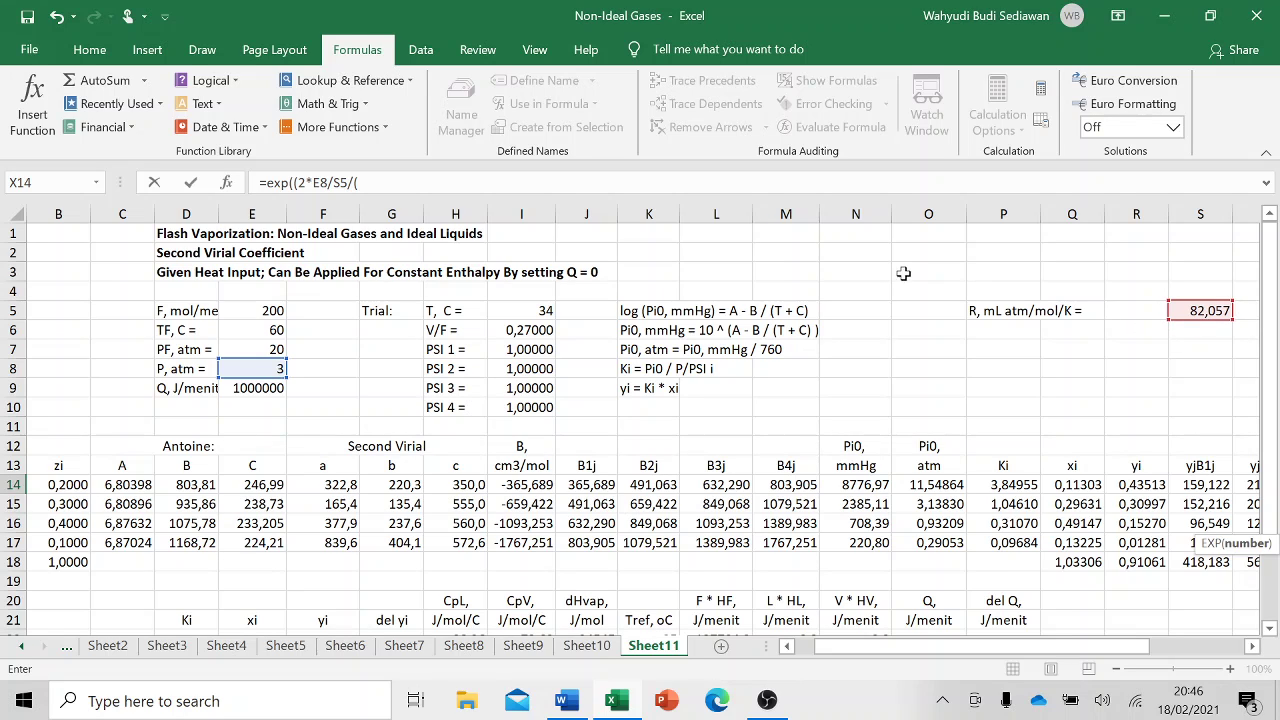
click(540, 312)
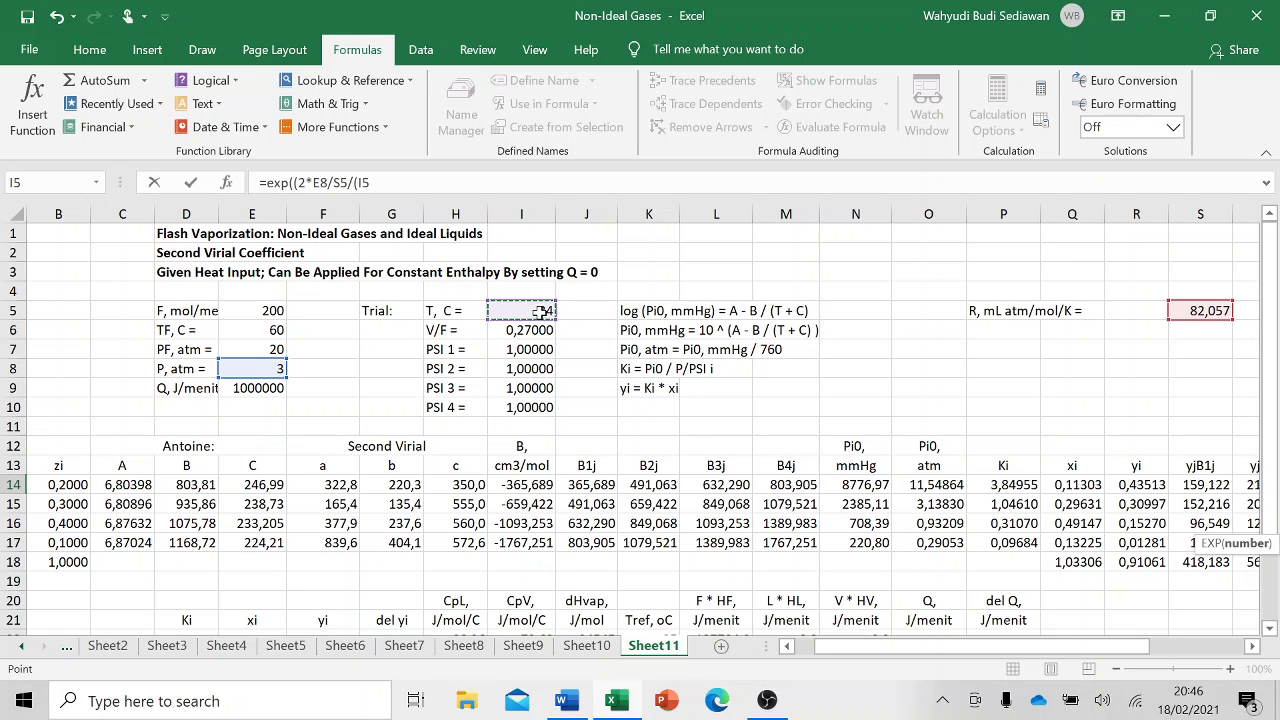
click(370, 182)
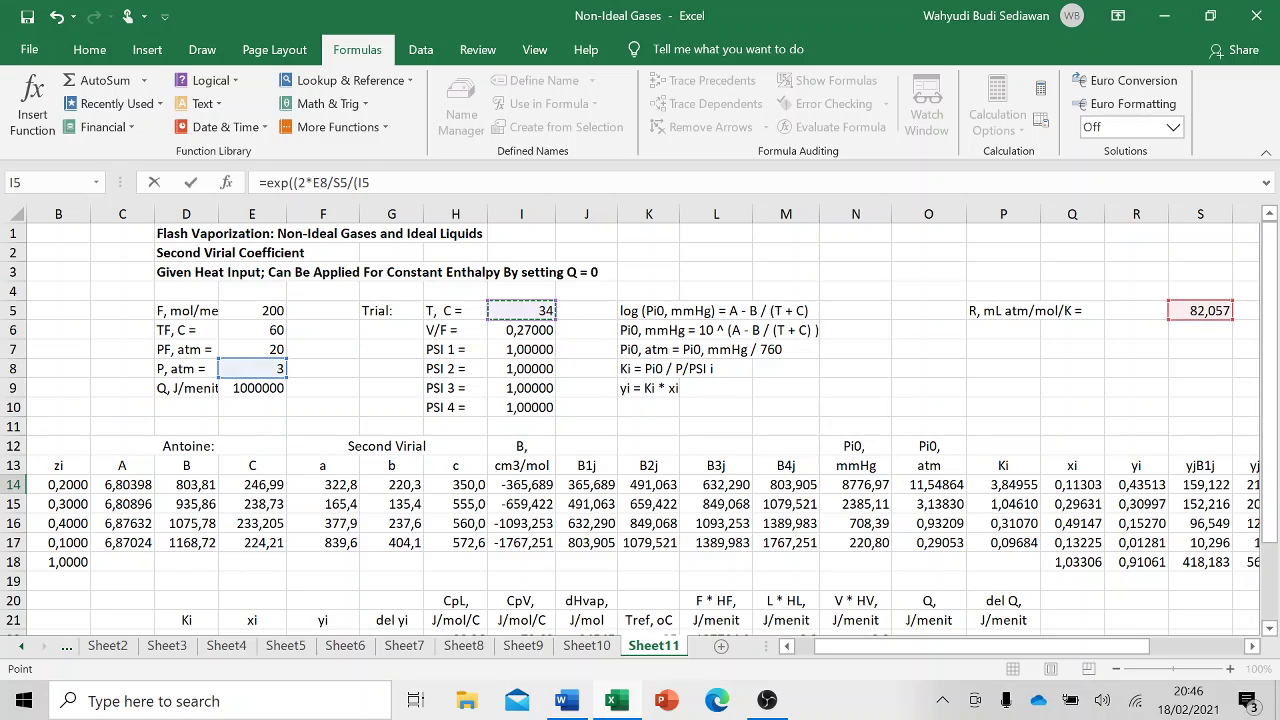
text(+273,15))*()
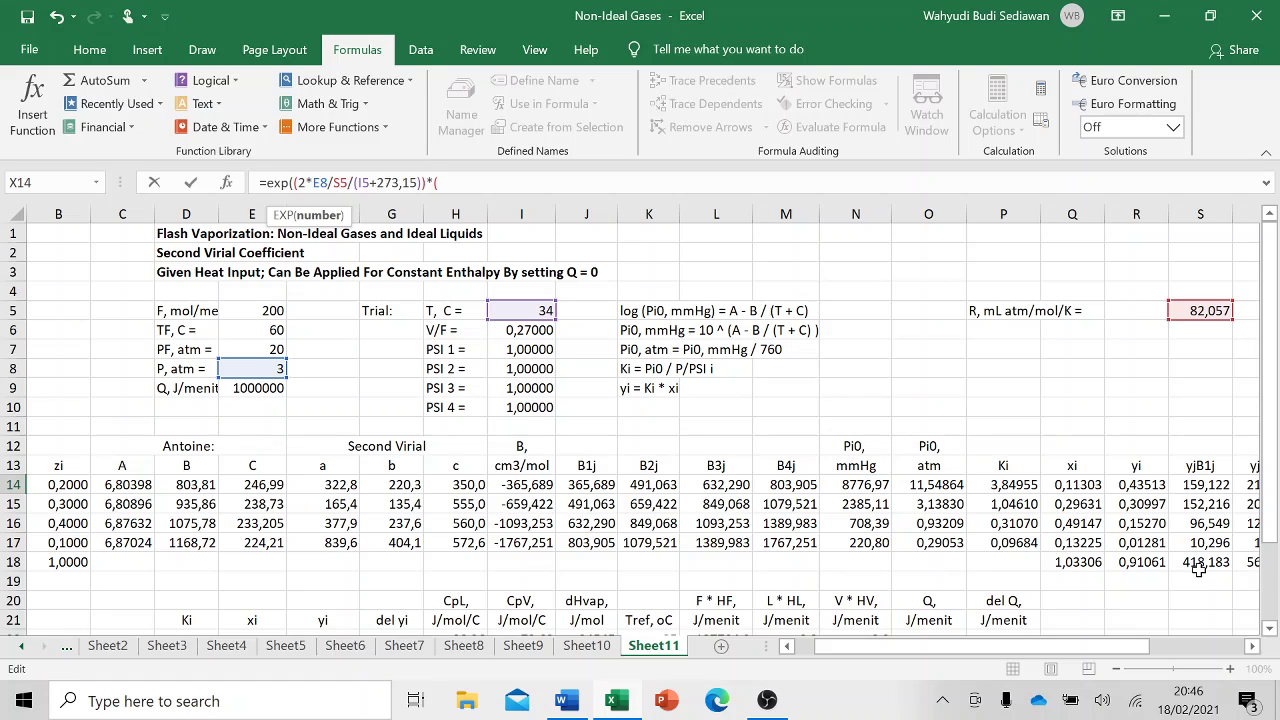
- Complete the X14 formula with the yjB1j total minus the double sum, (S18-W18)), and enter it
scroll(1051, 510, down, 2)
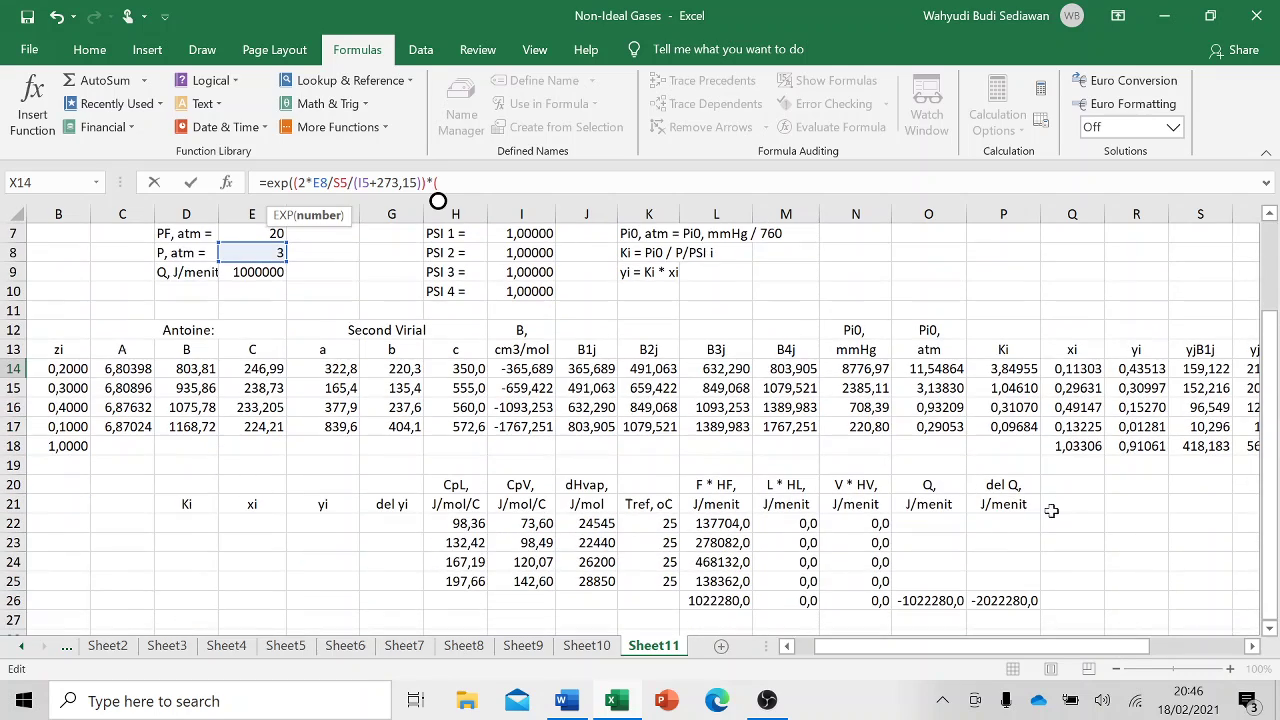
drag(1051, 645, 1125, 655)
drag(1125, 655, 1117, 640)
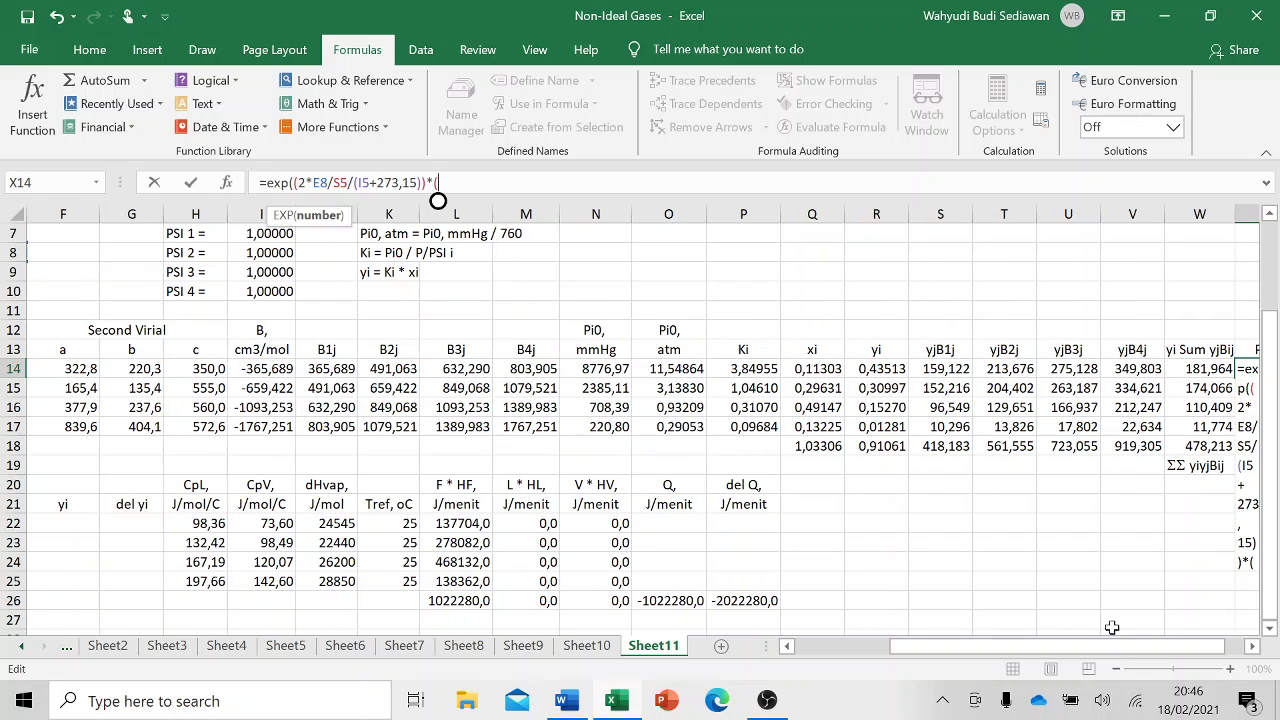
click(946, 448)
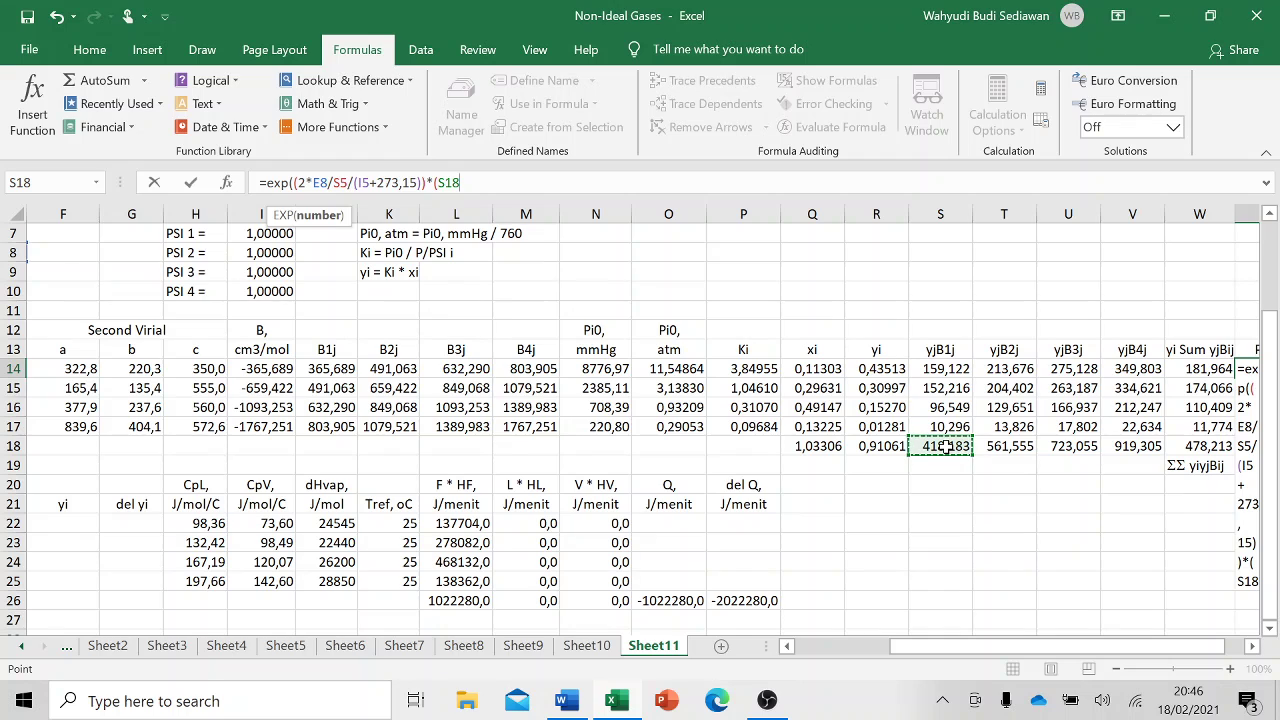
text(-)
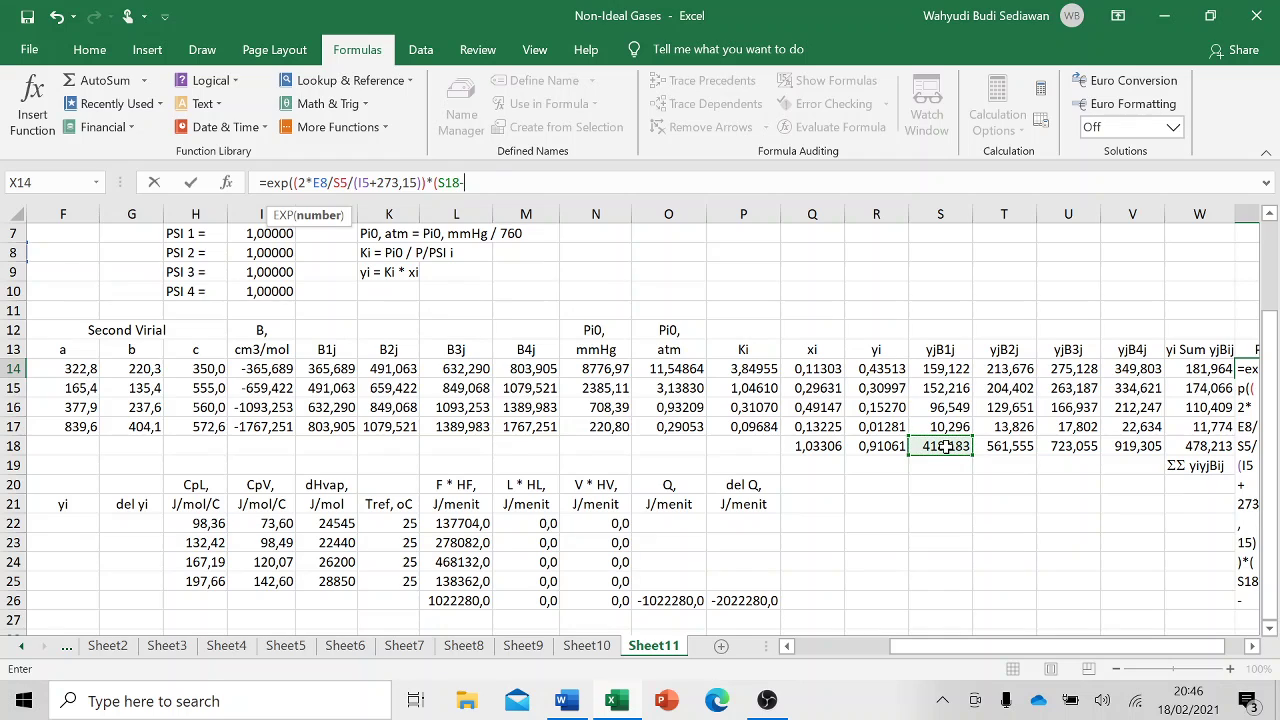
click(1205, 447)
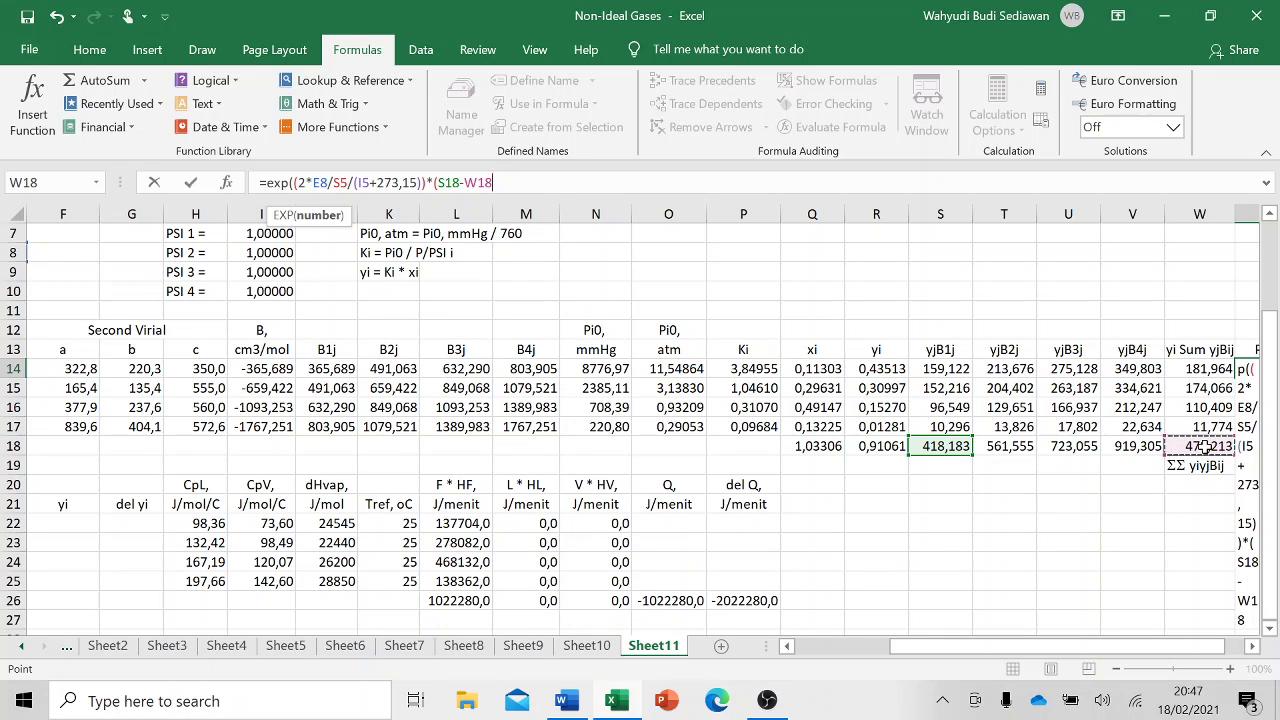
text()))
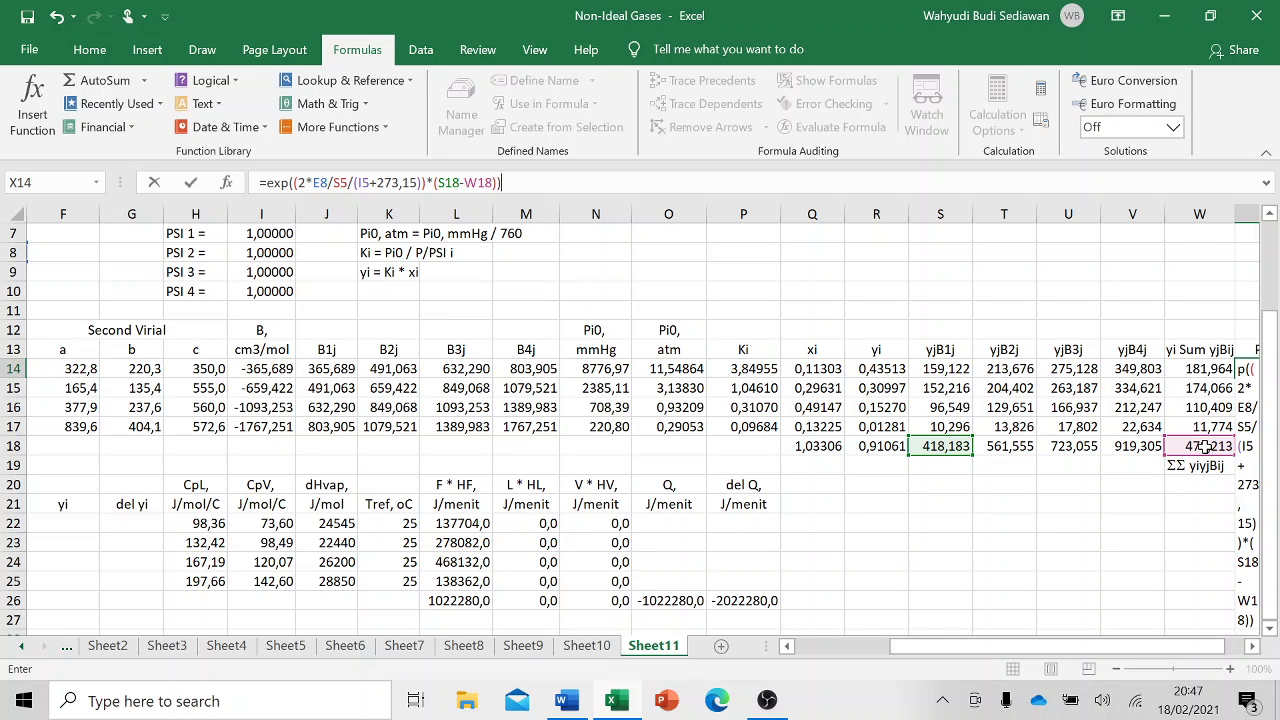
key(Return)
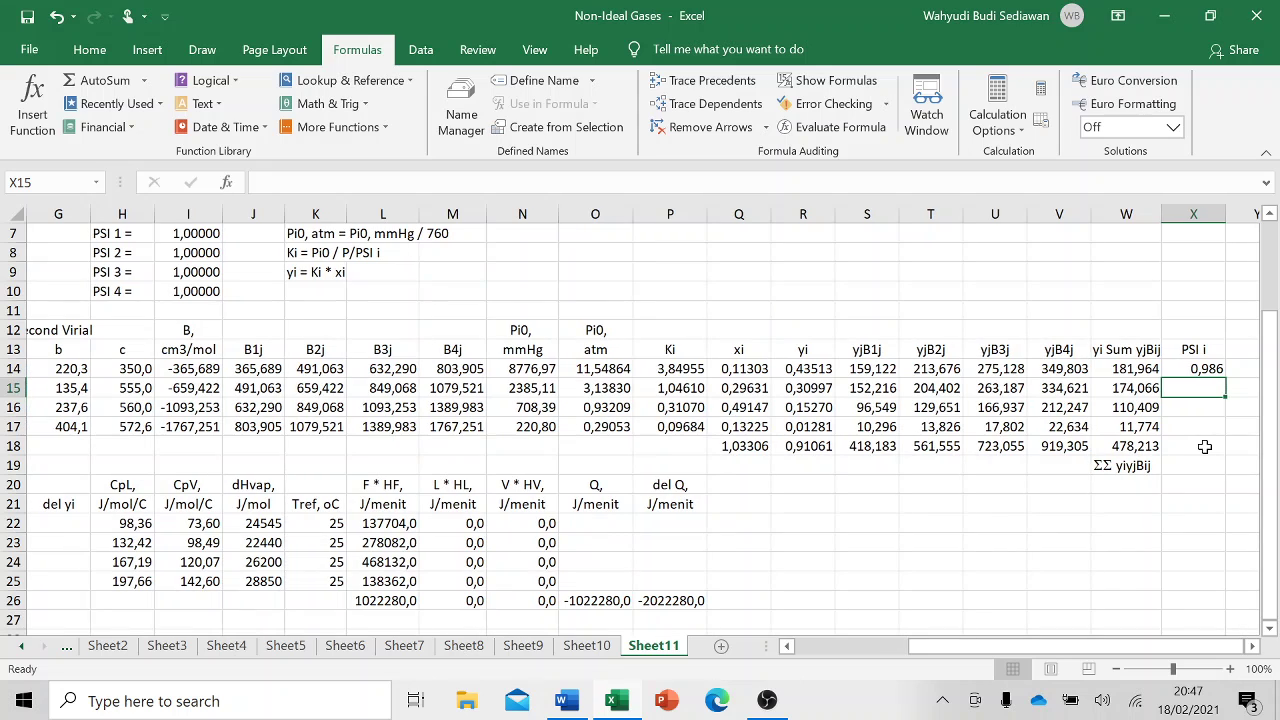
- Format the first PSI i value in X14 to show four decimal places
click(1203, 371)
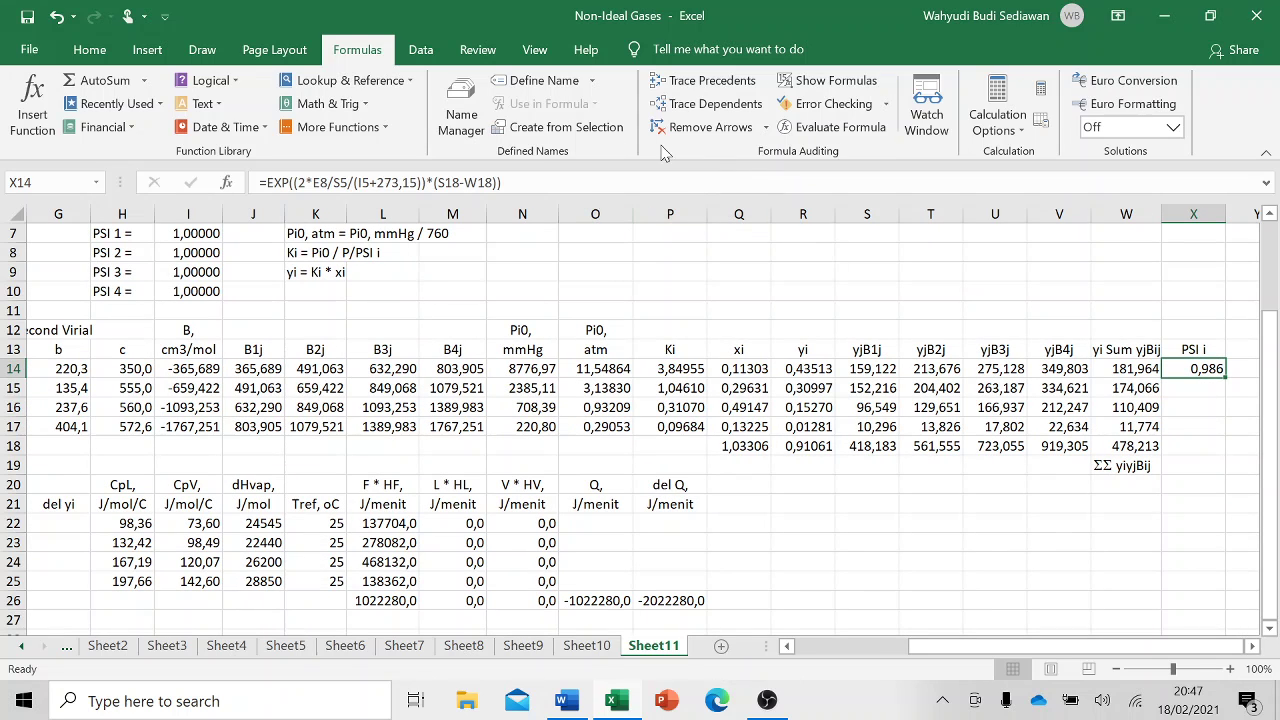
click(88, 49)
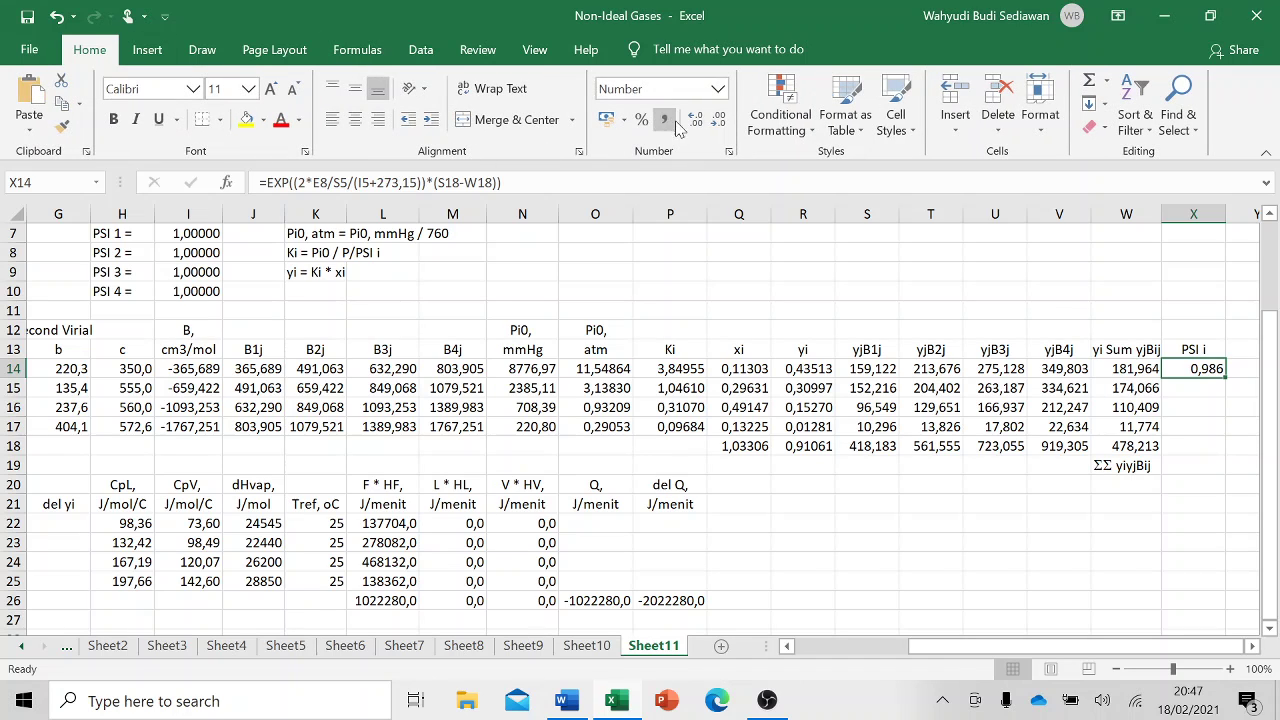
click(695, 120)
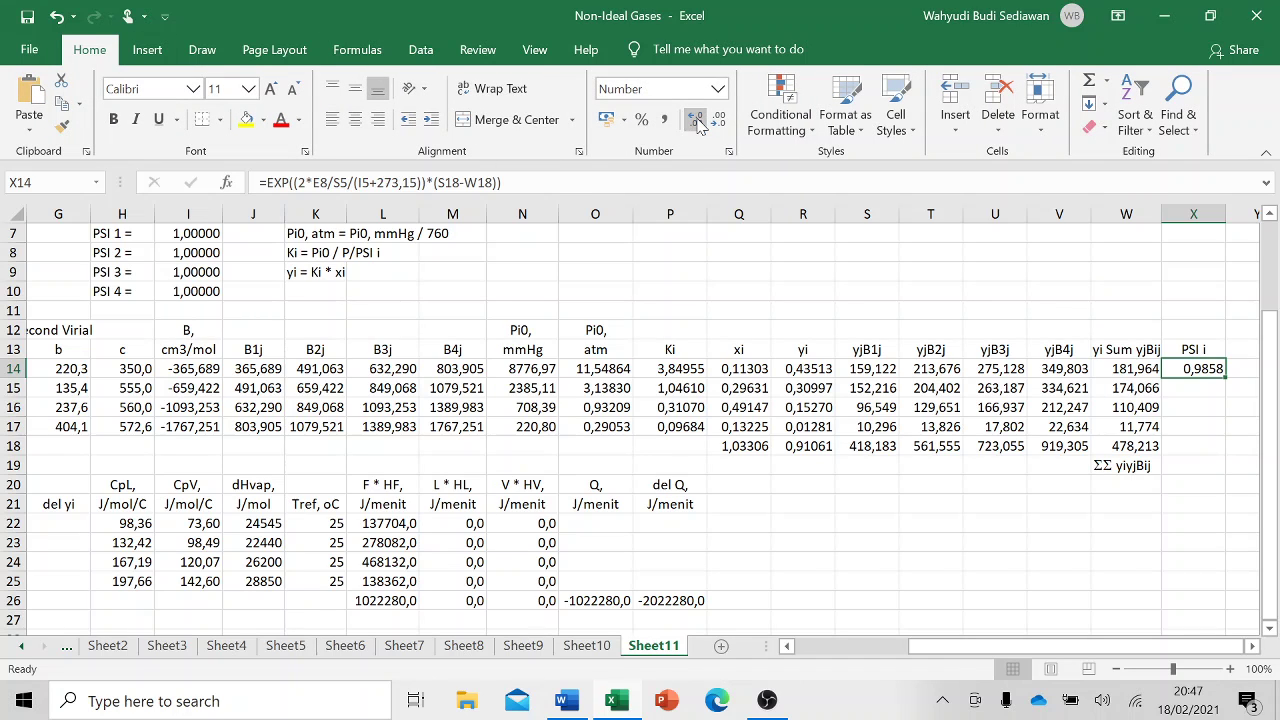
- Display the PSI i value in X14 with five decimal places
click(695, 120)
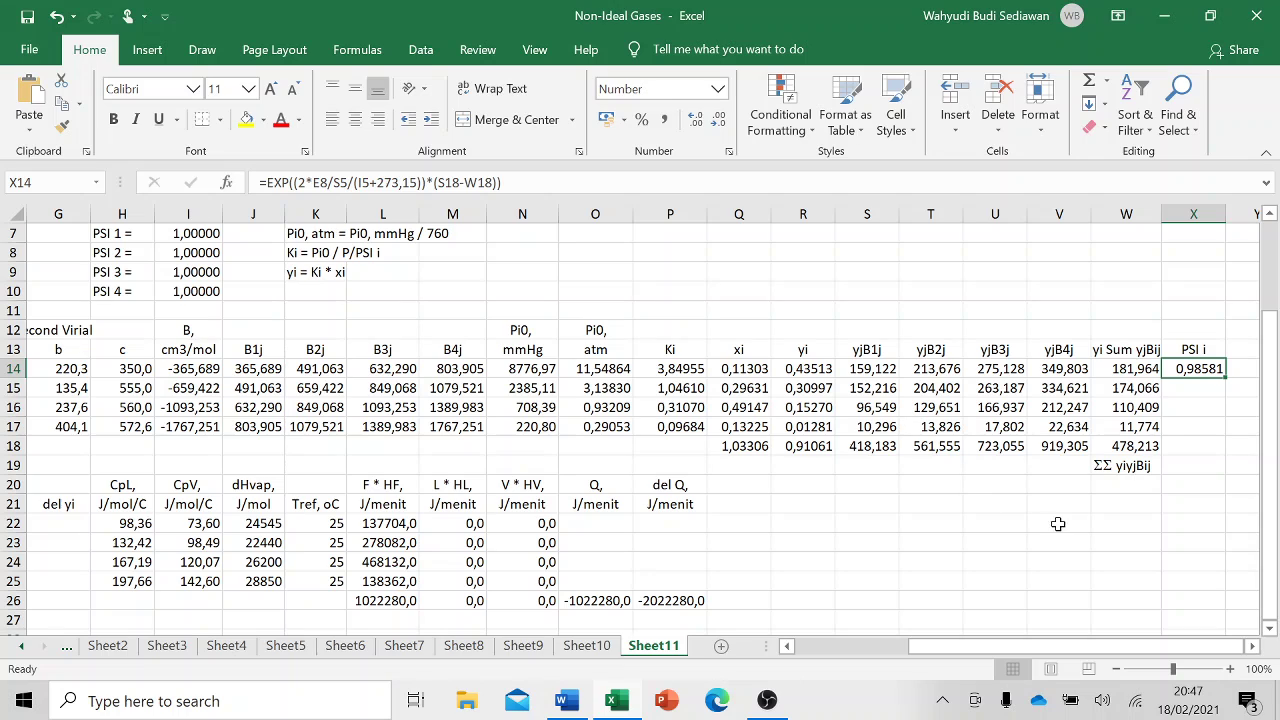
- Begin the PSI i formula for nC4H10 in X15 with =exp((2*E8/S5/(I5+273,15))*(, referencing the pressure, gas constant and trial temperature cells
click(1193, 391)
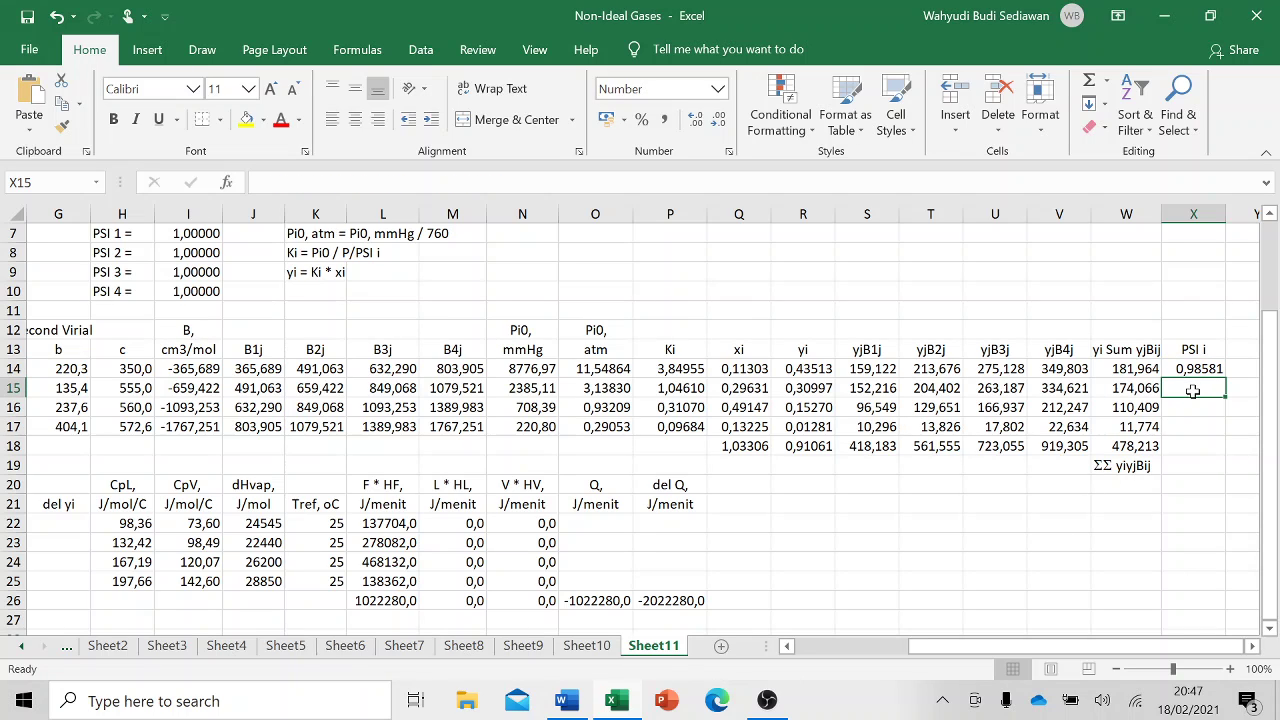
text(=exp)
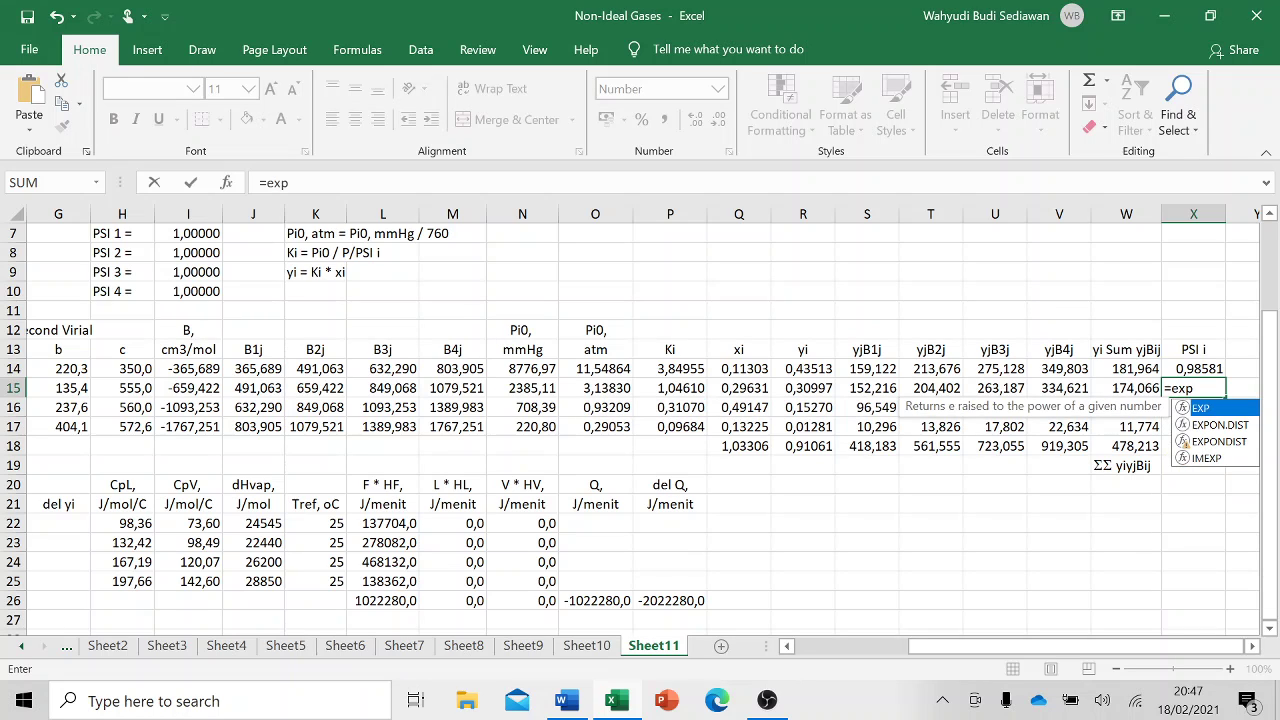
text((()
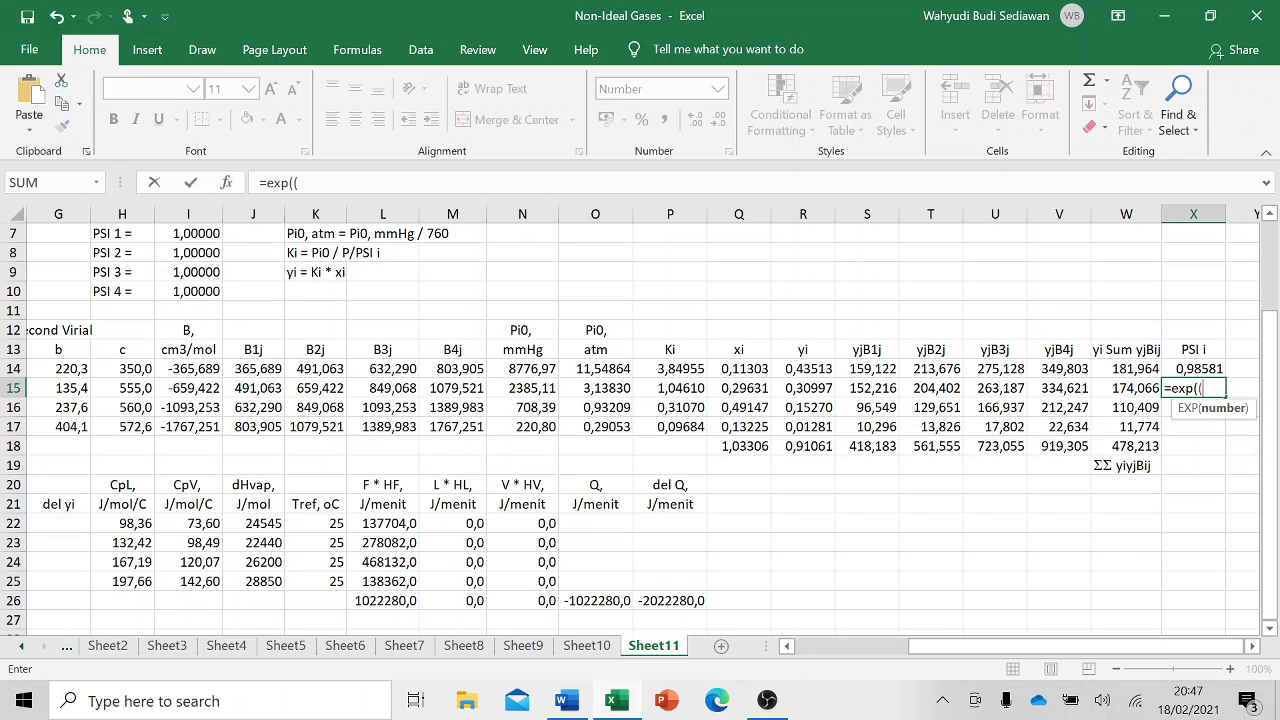
text(2*)
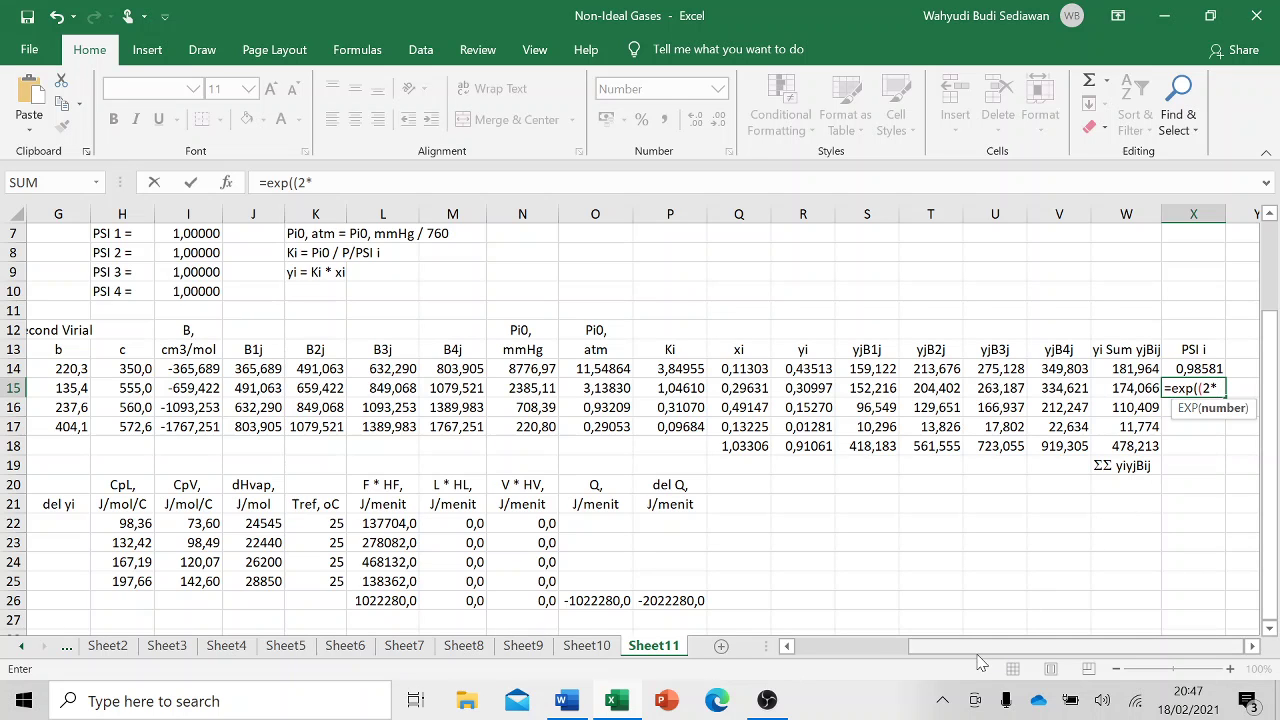
drag(980, 651, 812, 653)
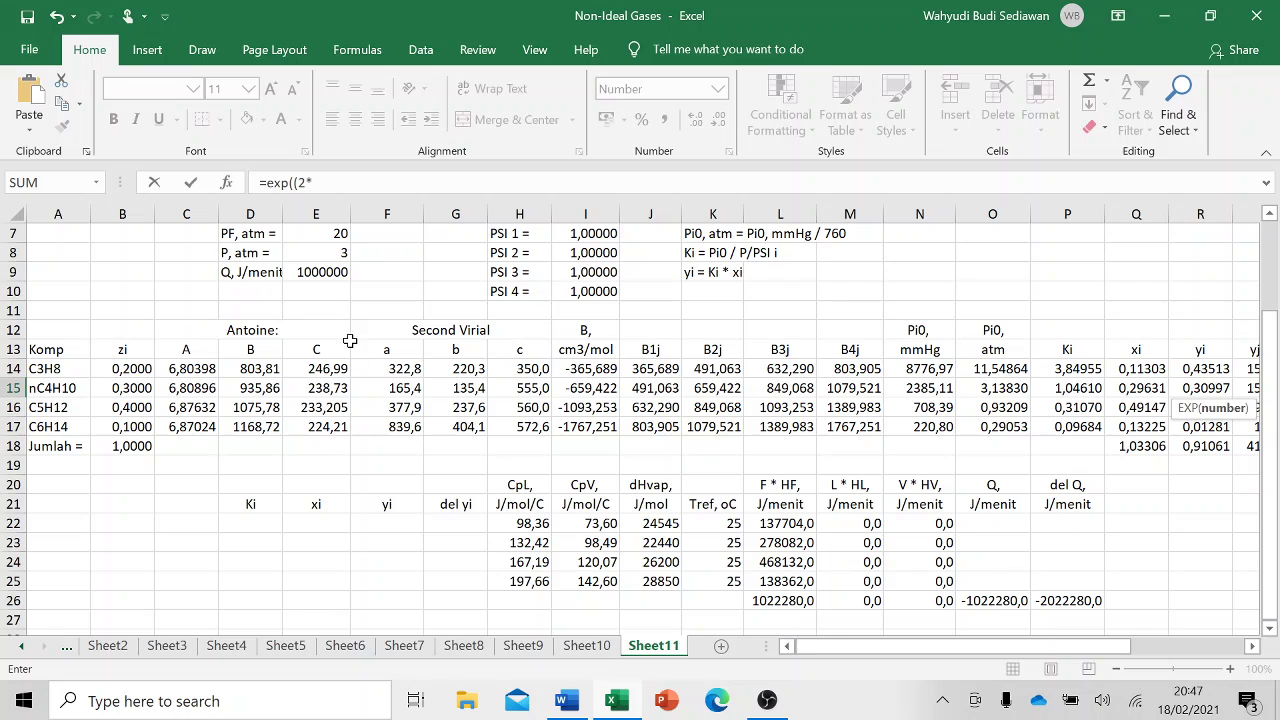
click(313, 252)
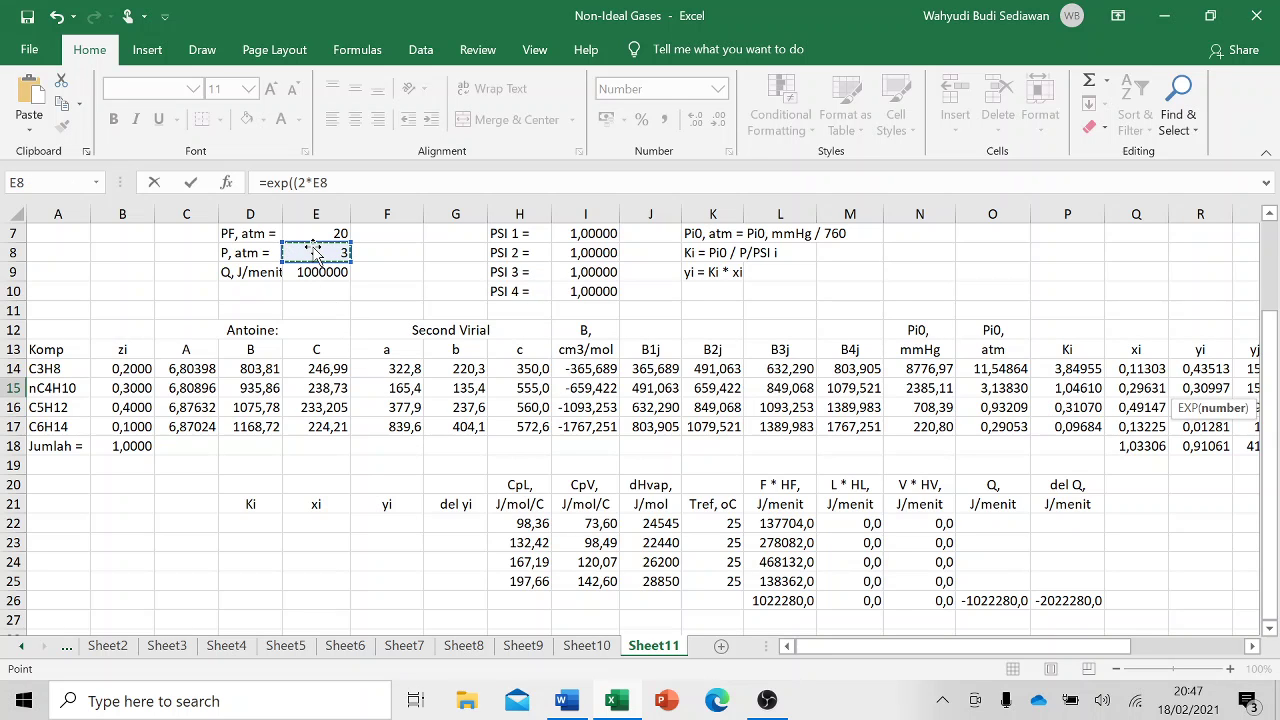
text(/)
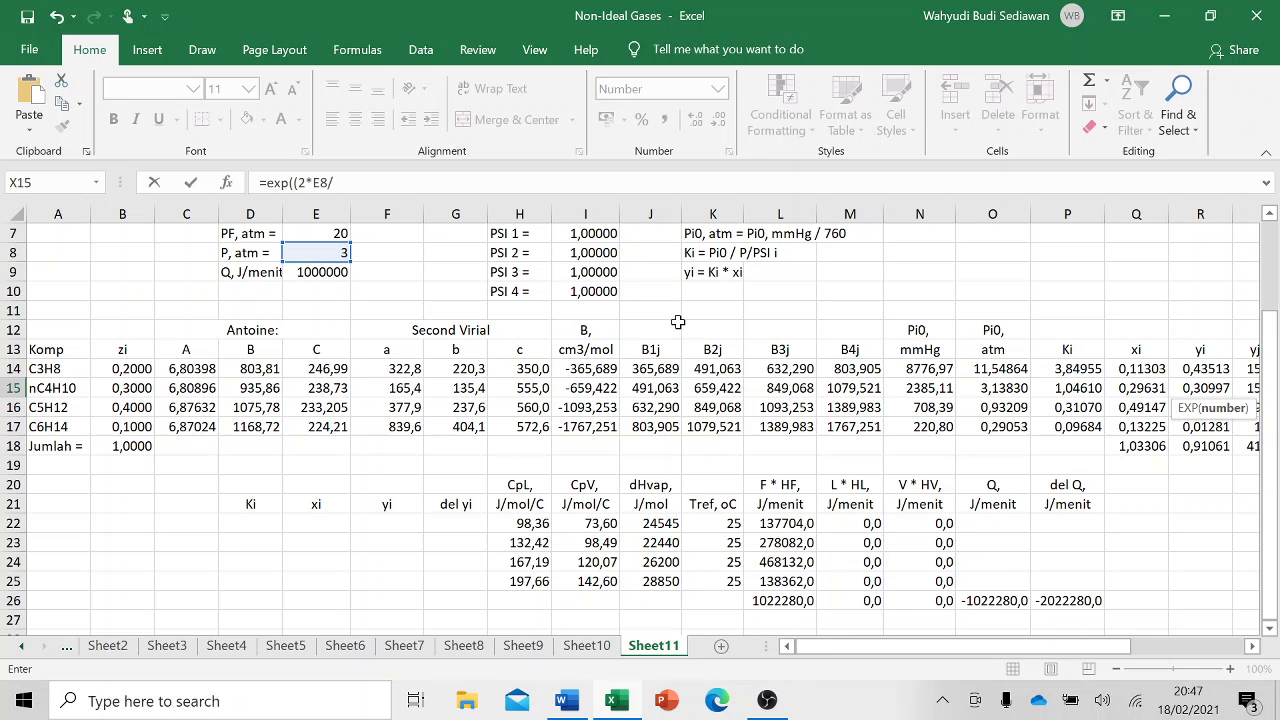
scroll(840, 300, up, 2)
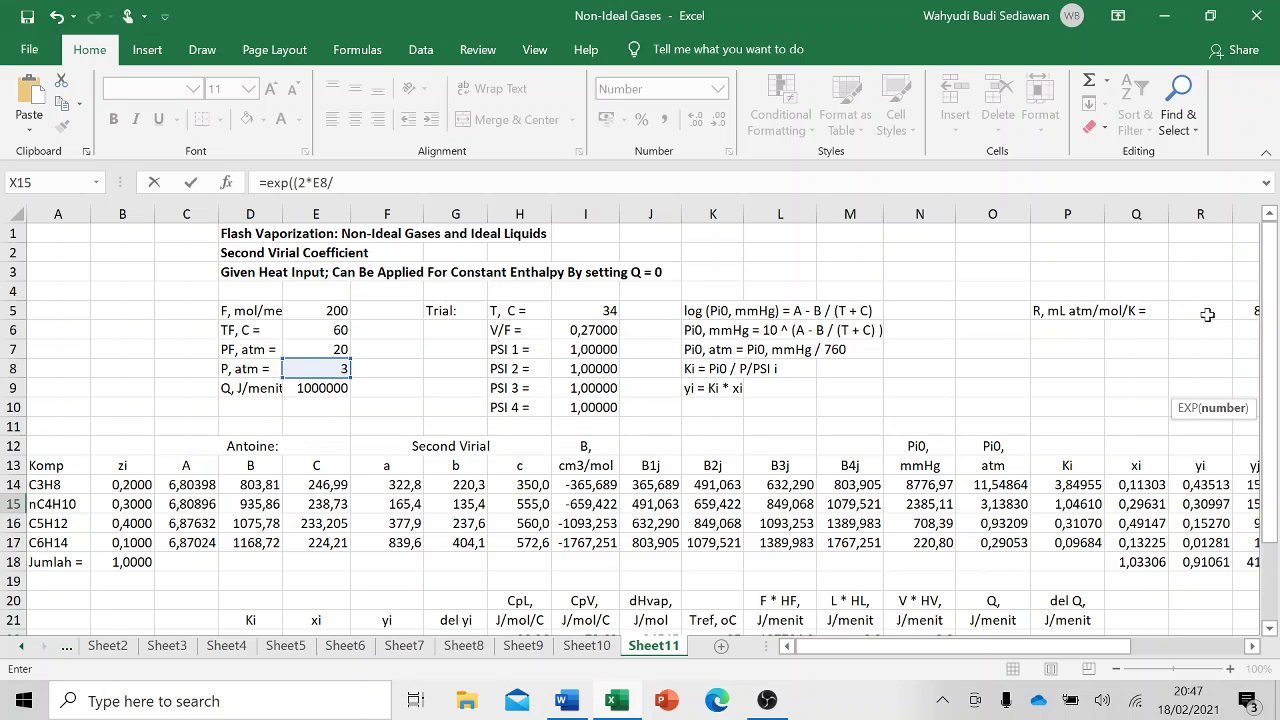
click(1246, 309)
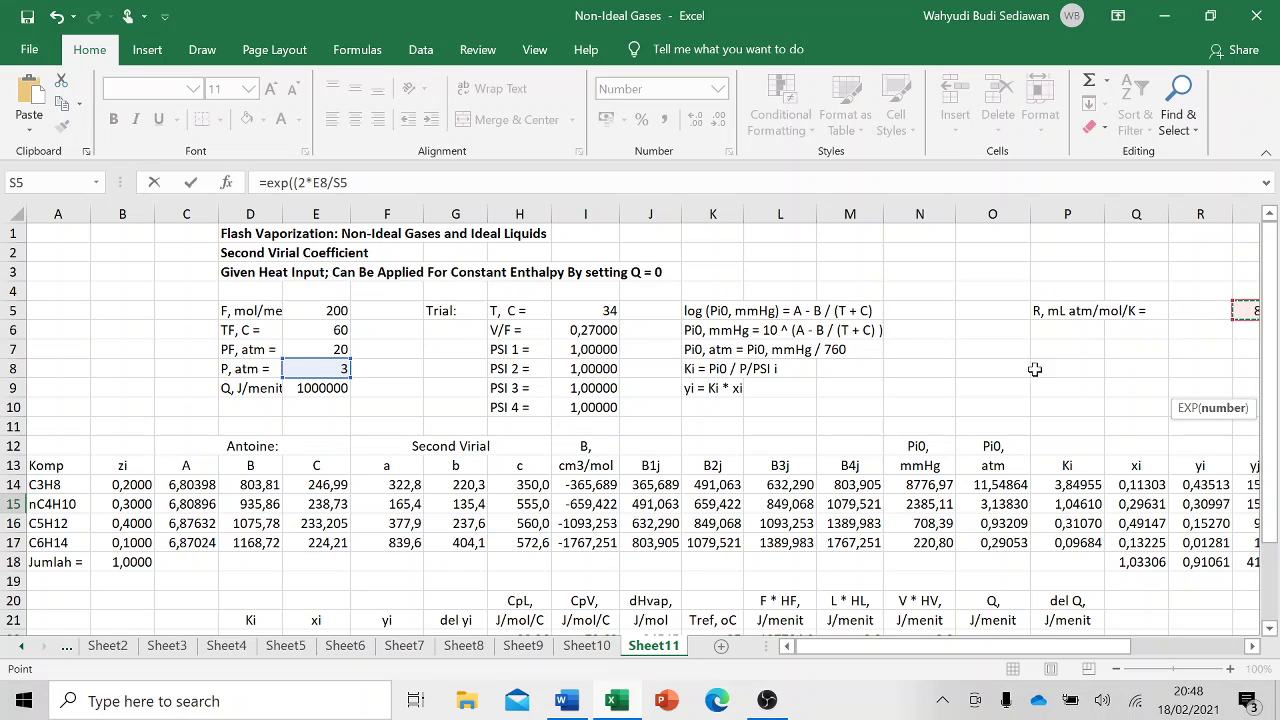
text(/()
click(603, 310)
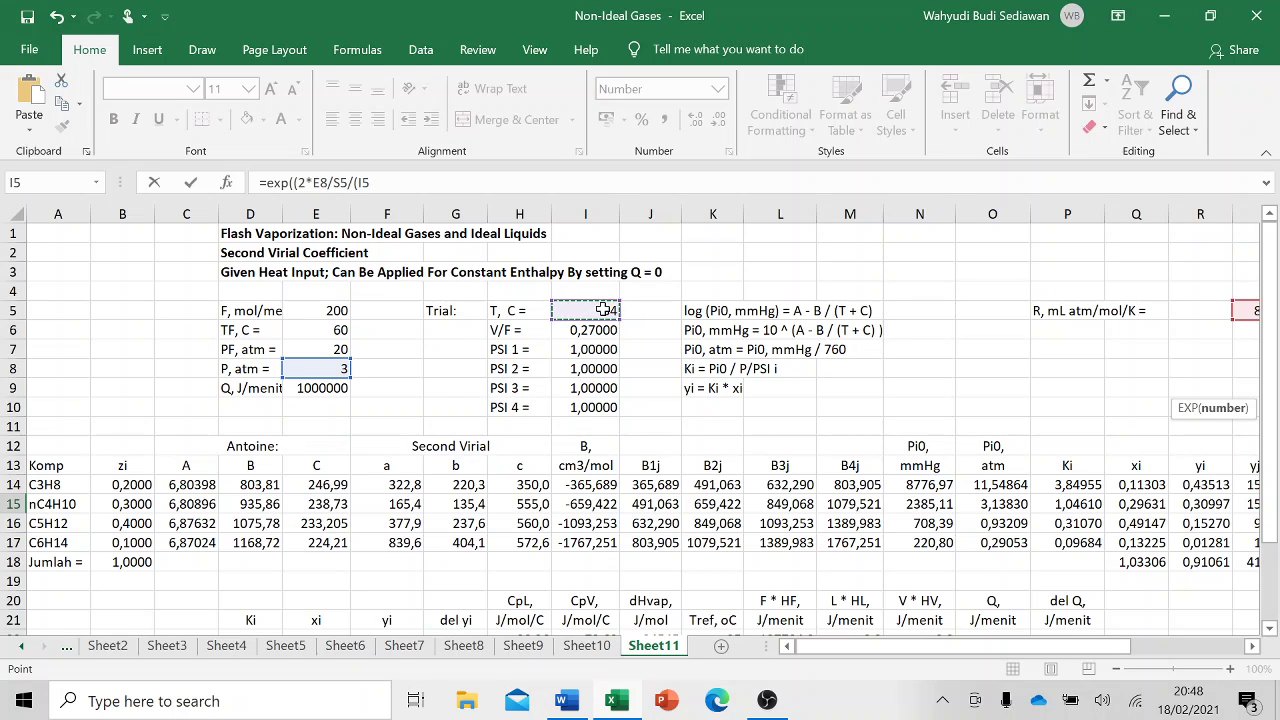
text(+273,15))*()
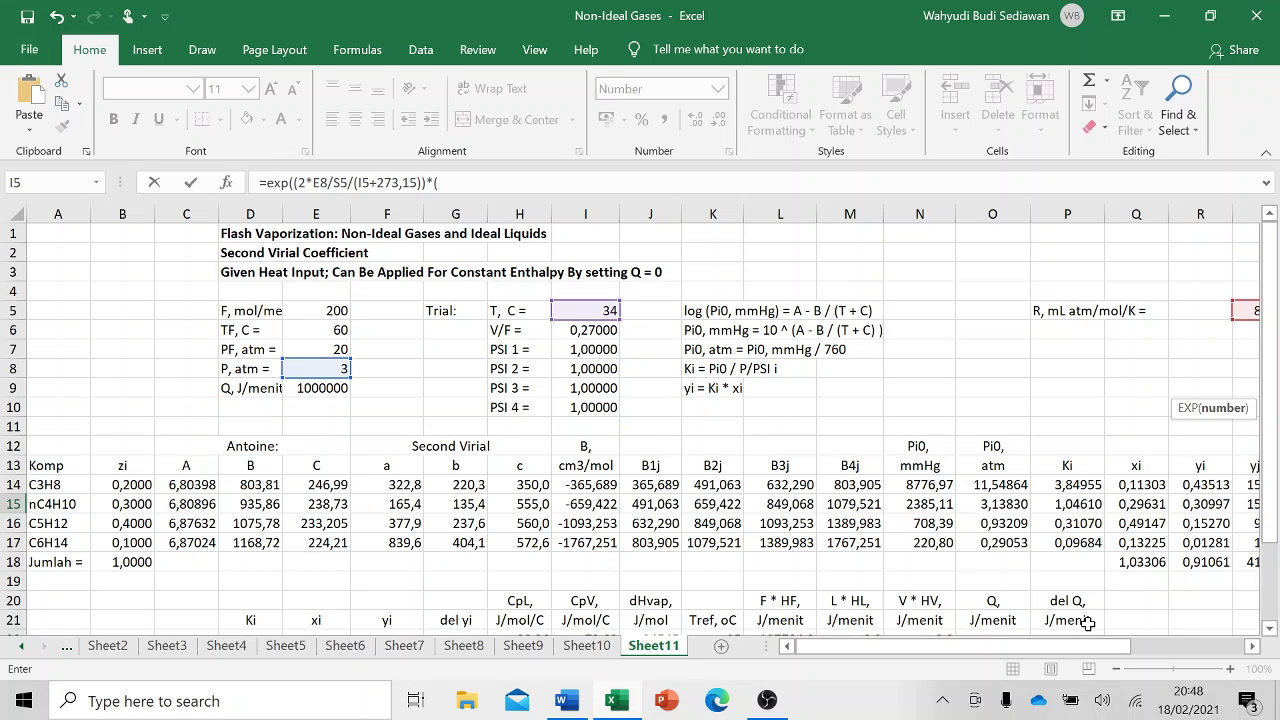
- Complete the X15 formula with the difference T18-W18, giving =exp((2*E8/S5/(I5+273,15))*(T18-W18))
drag(1097, 645, 1160, 650)
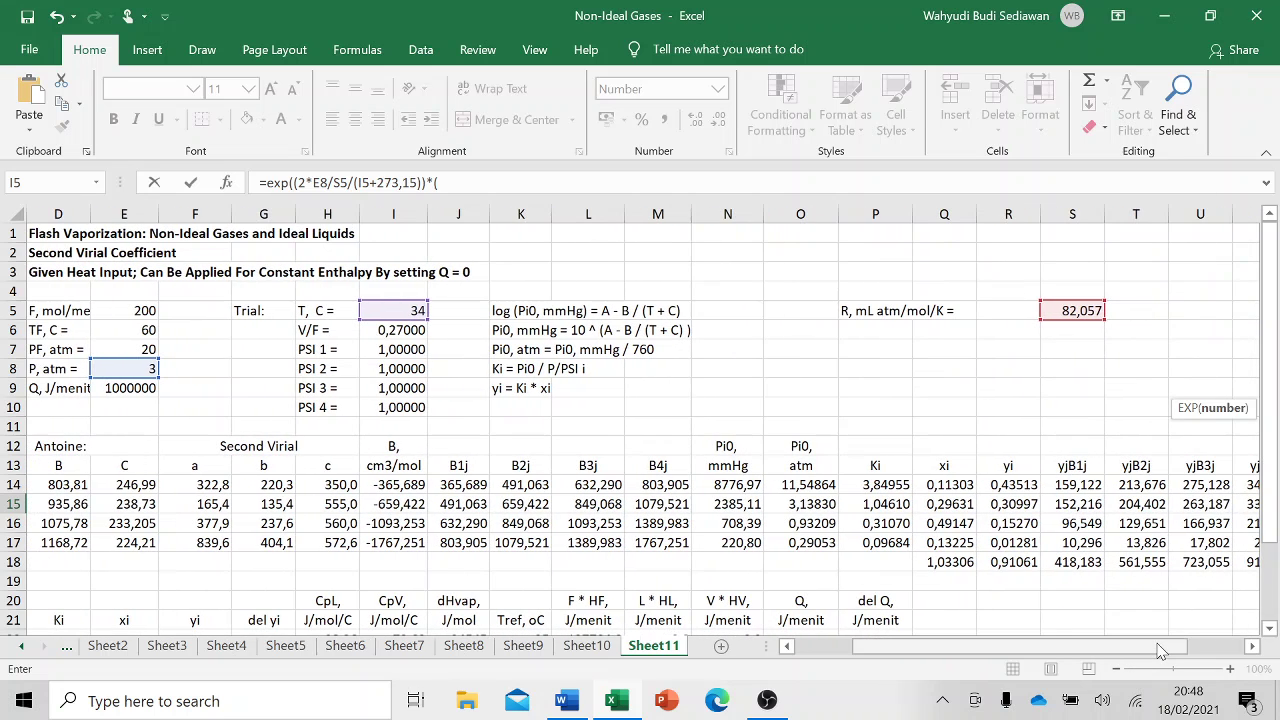
click(1140, 562)
scroll(1147, 617, right, 3)
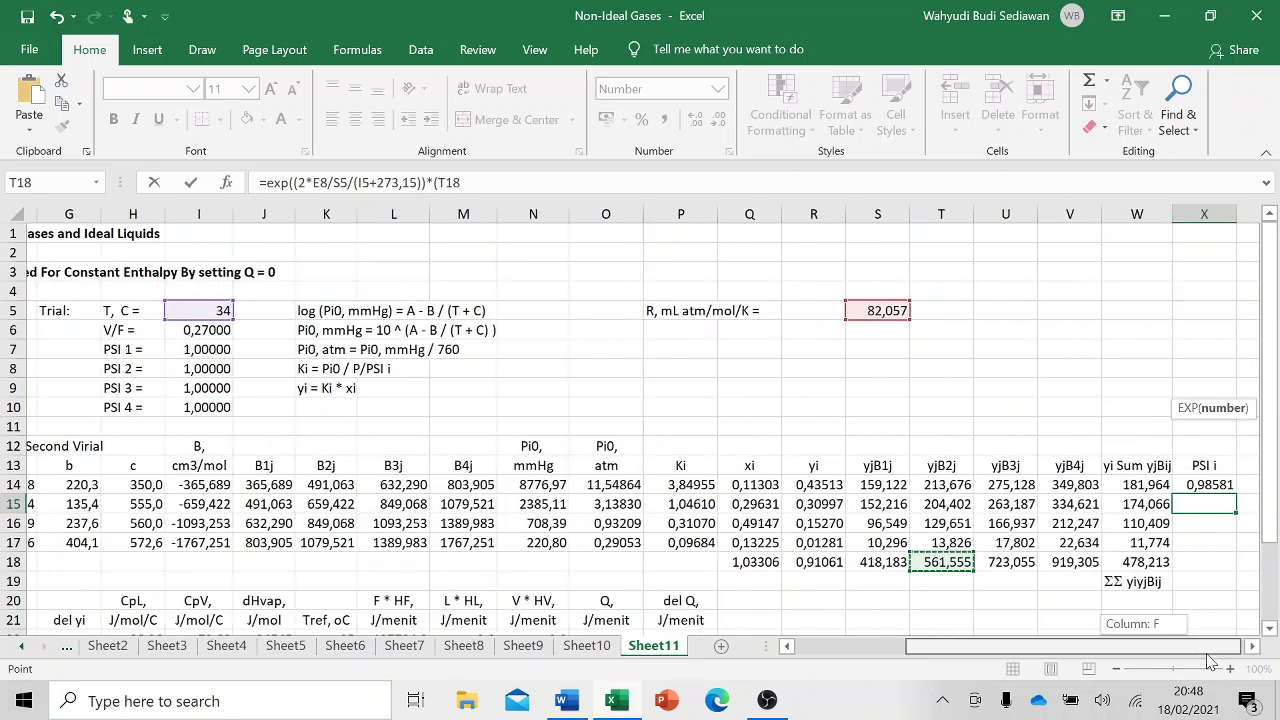
click(1133, 563)
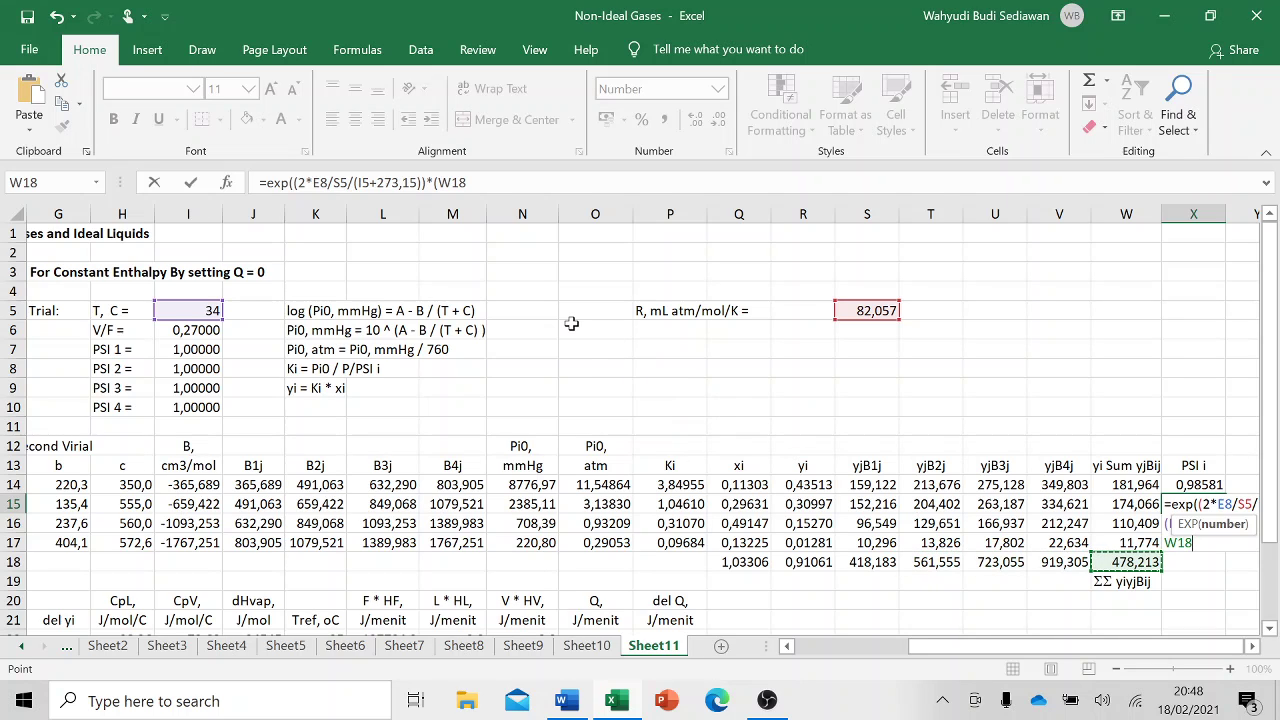
text()))
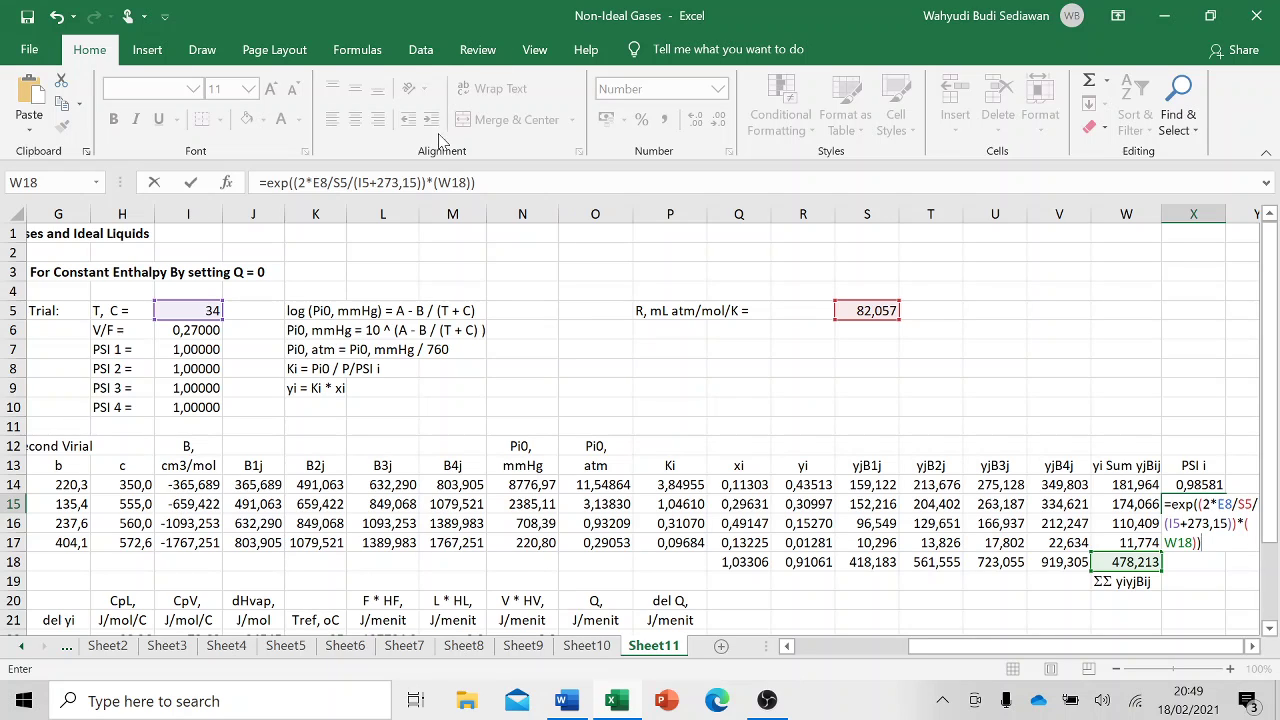
click(437, 182)
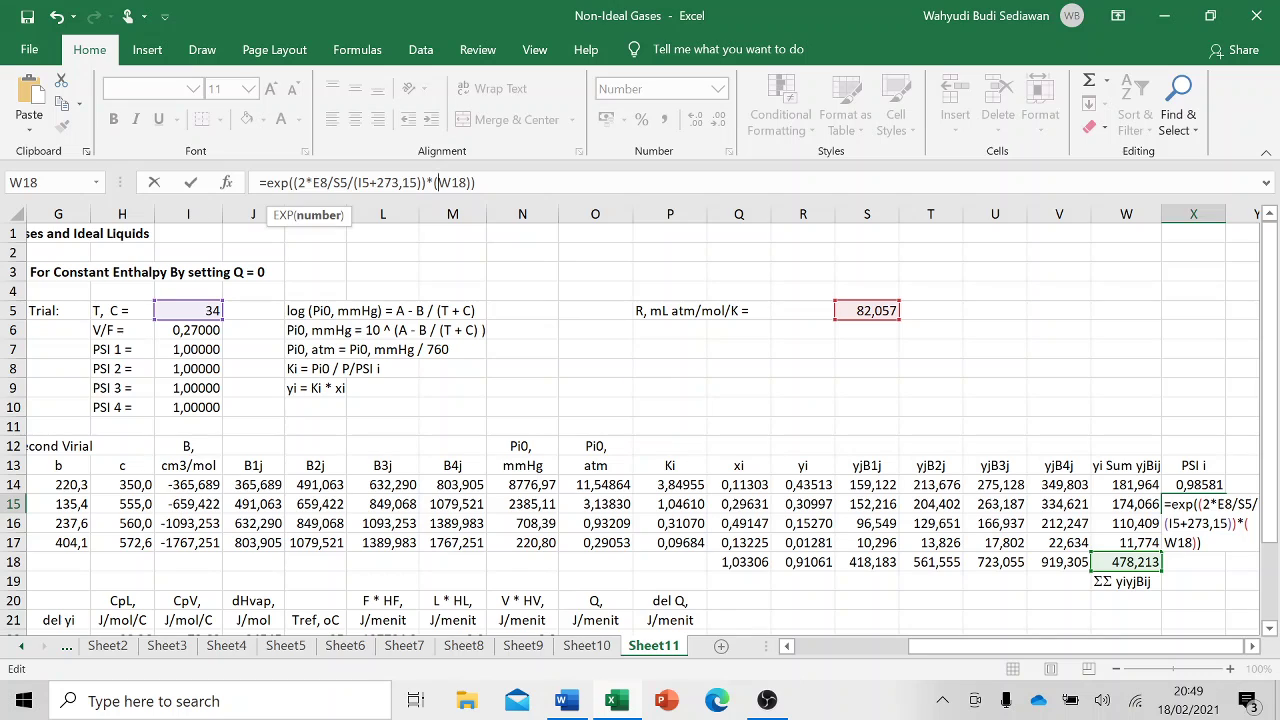
click(936, 563)
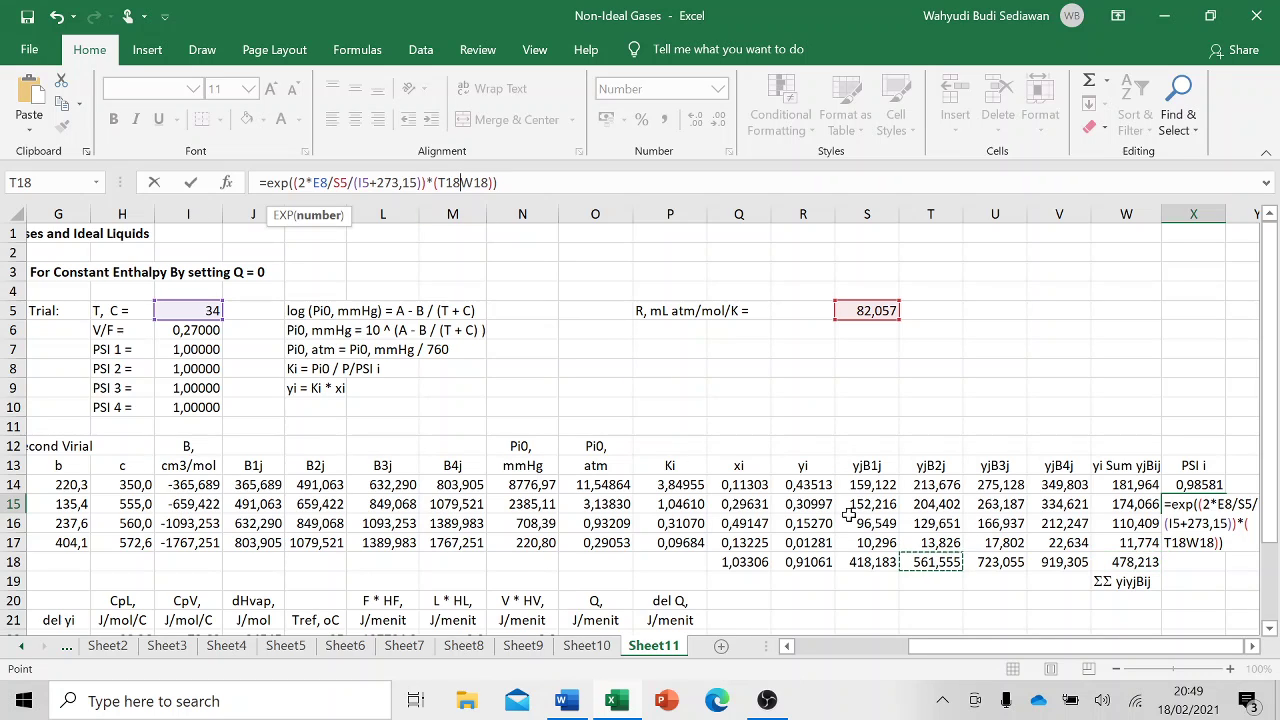
text(-)
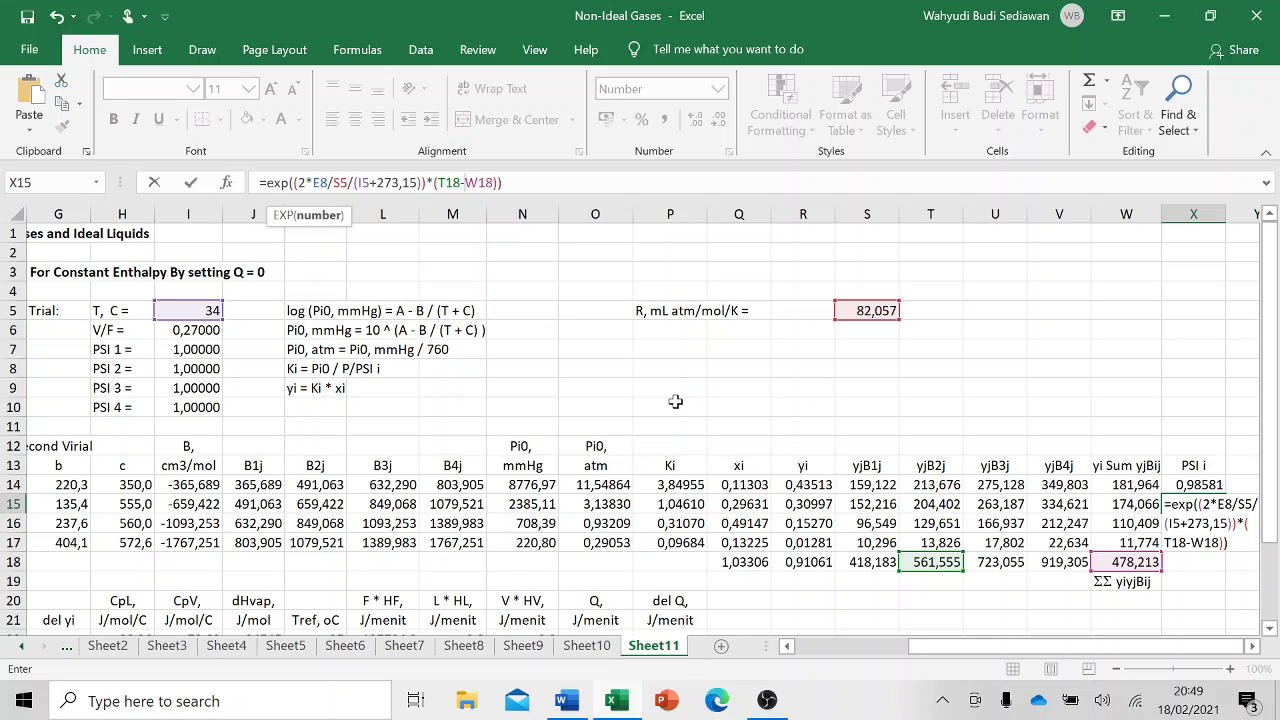
key(Return)
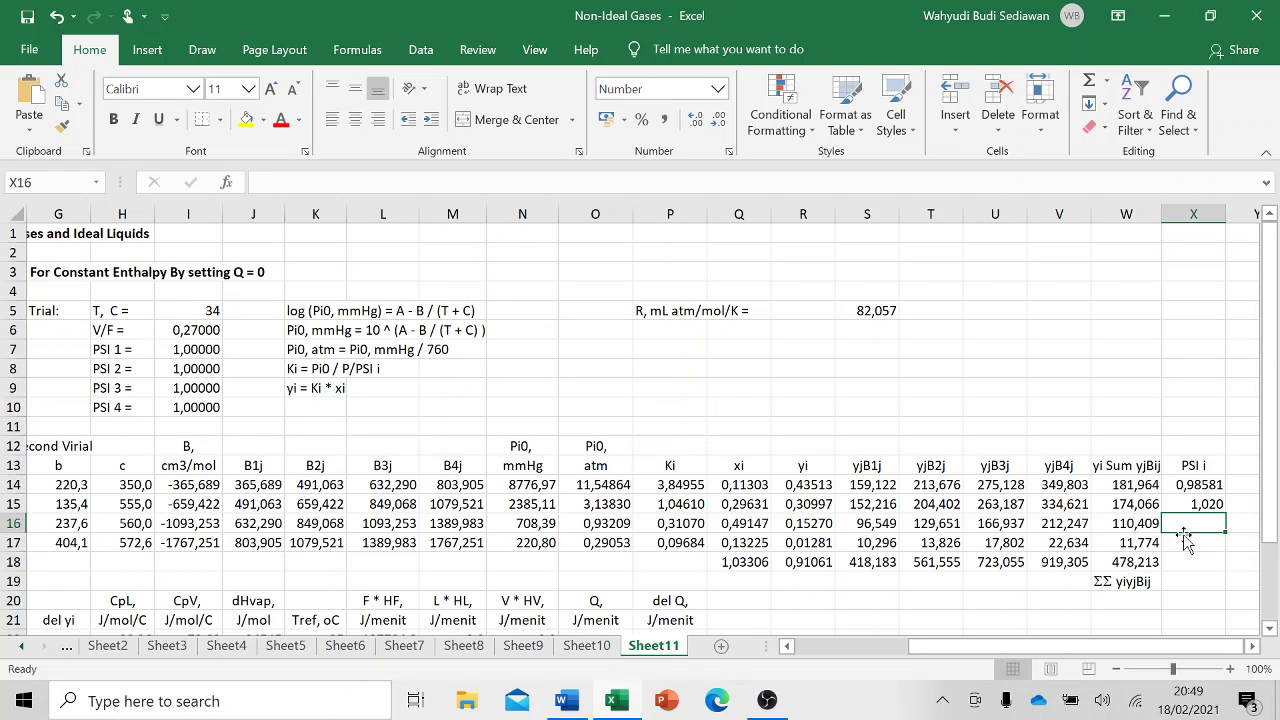
- Begin the PSI i formula for C5H12 in X16 with =exp((2*E8/S5/(I5+273,15))*(, referencing the pressure, gas constant and trial temperature cells
text(=ex)
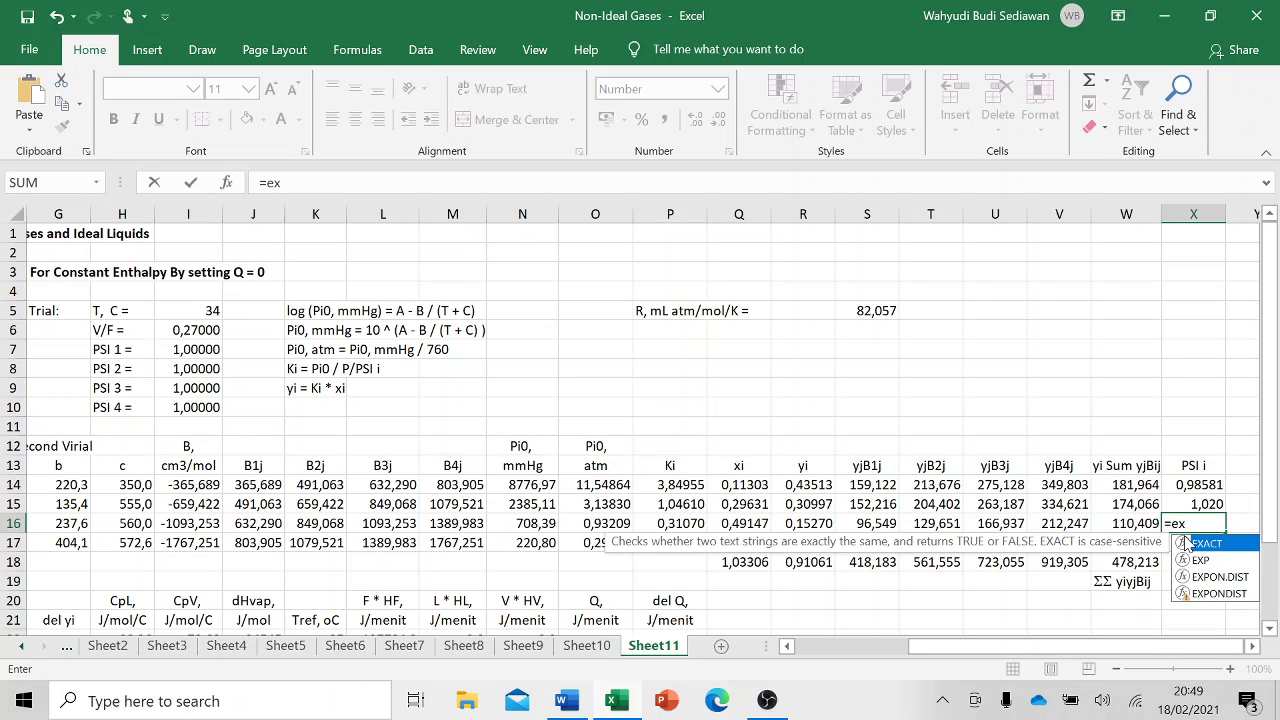
text(p(()
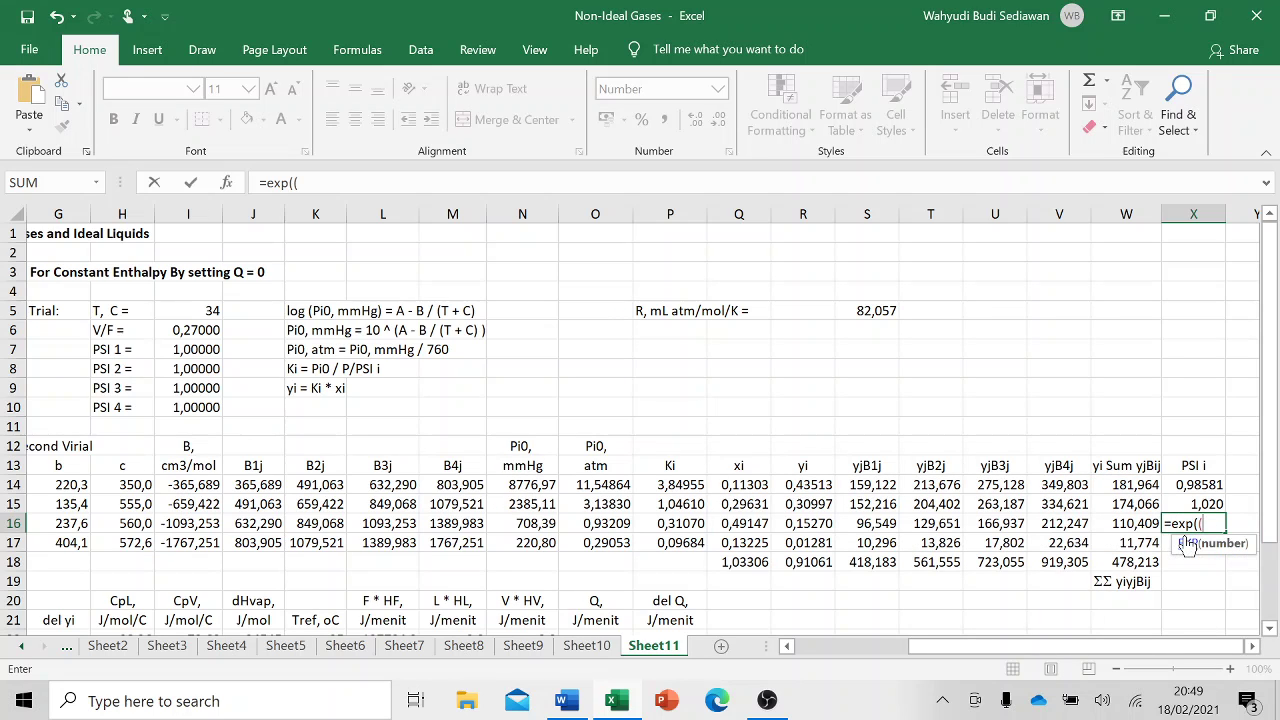
text(2*)
drag(1018, 646, 906, 680)
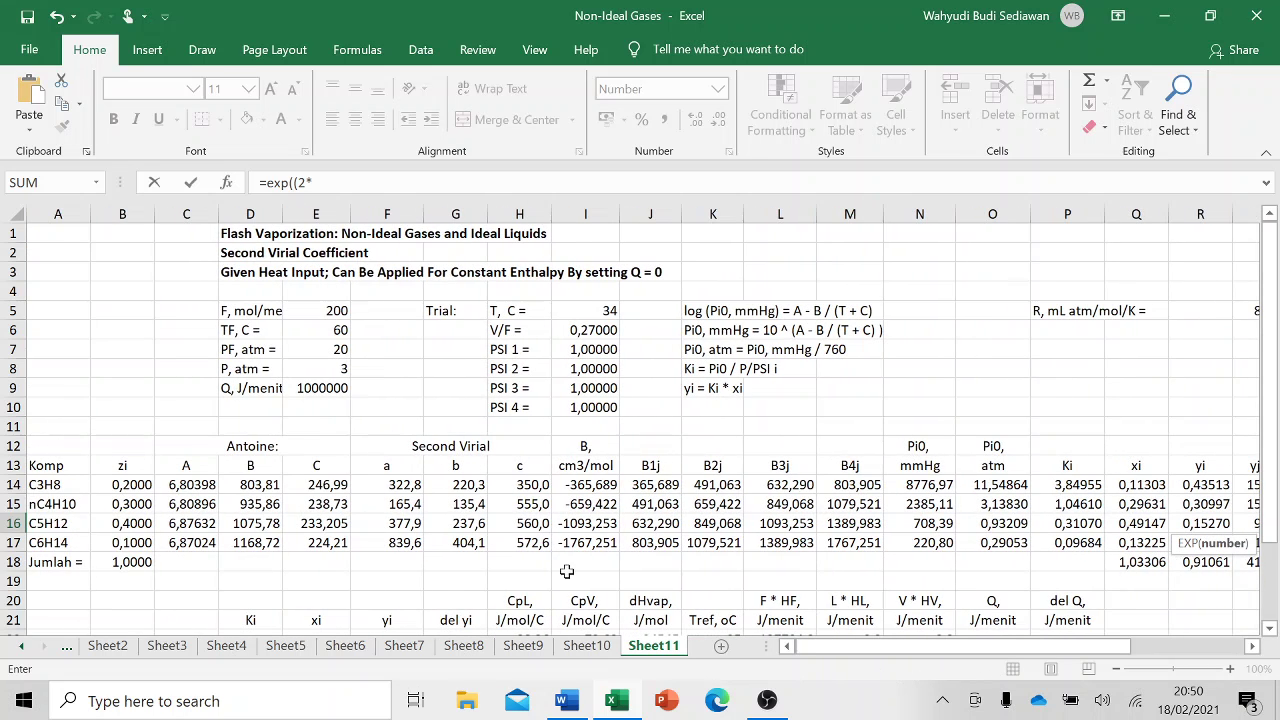
click(328, 369)
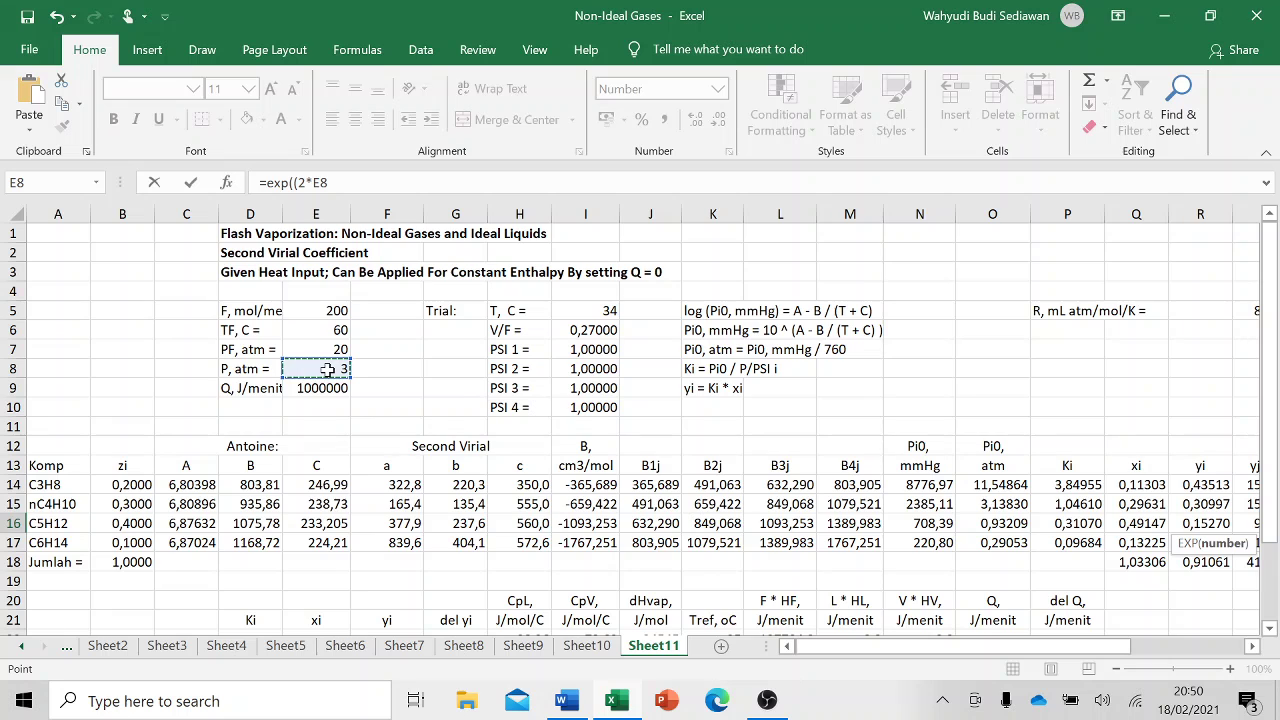
text(/)
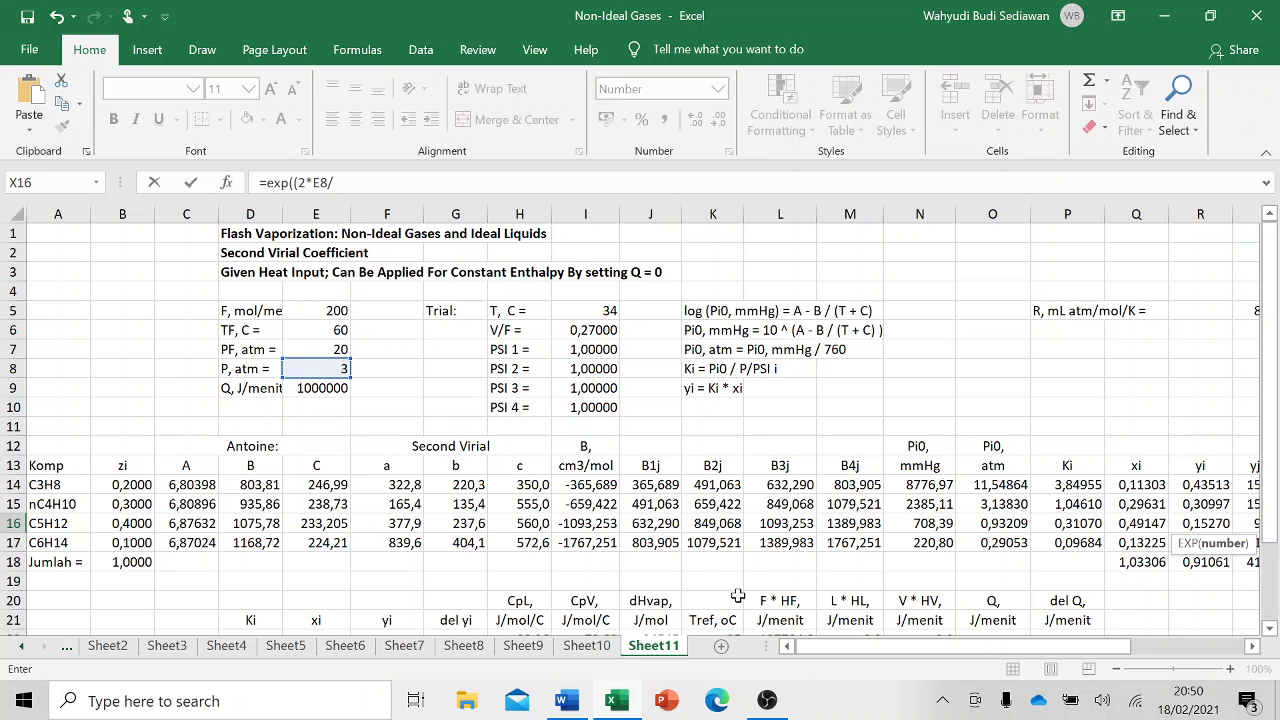
drag(972, 656, 980, 652)
click(1197, 311)
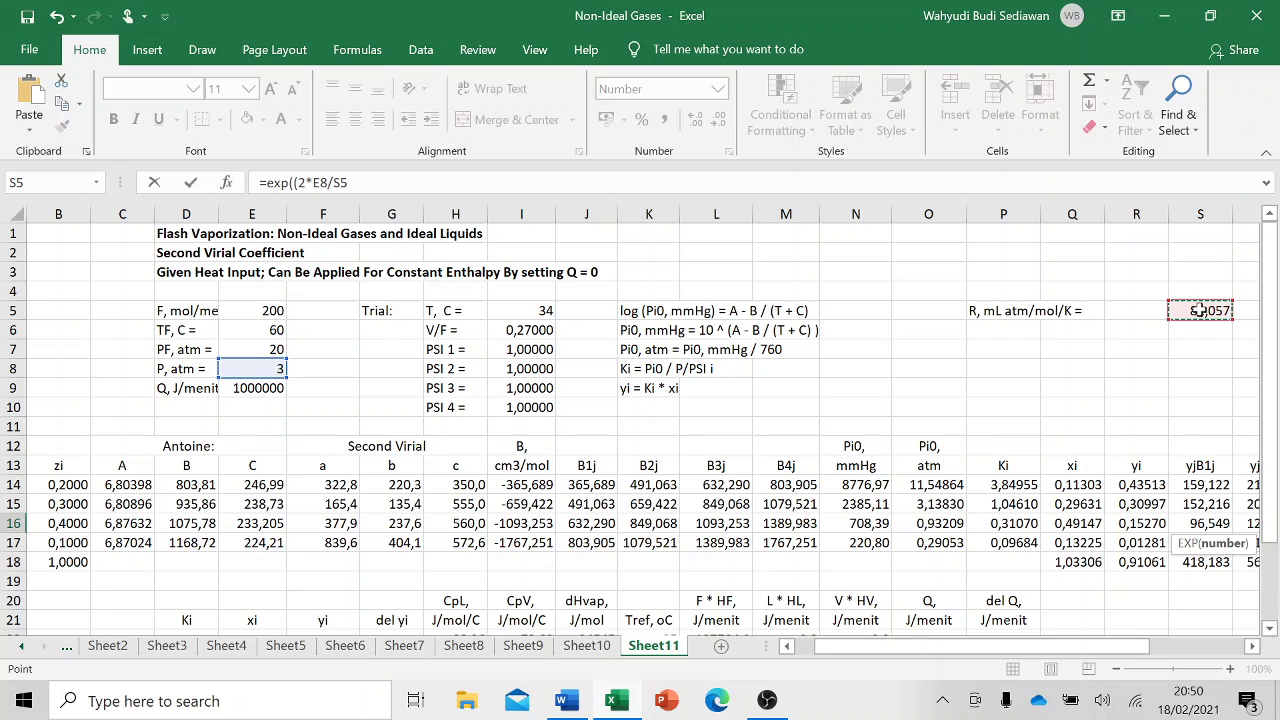
text(/()
click(538, 311)
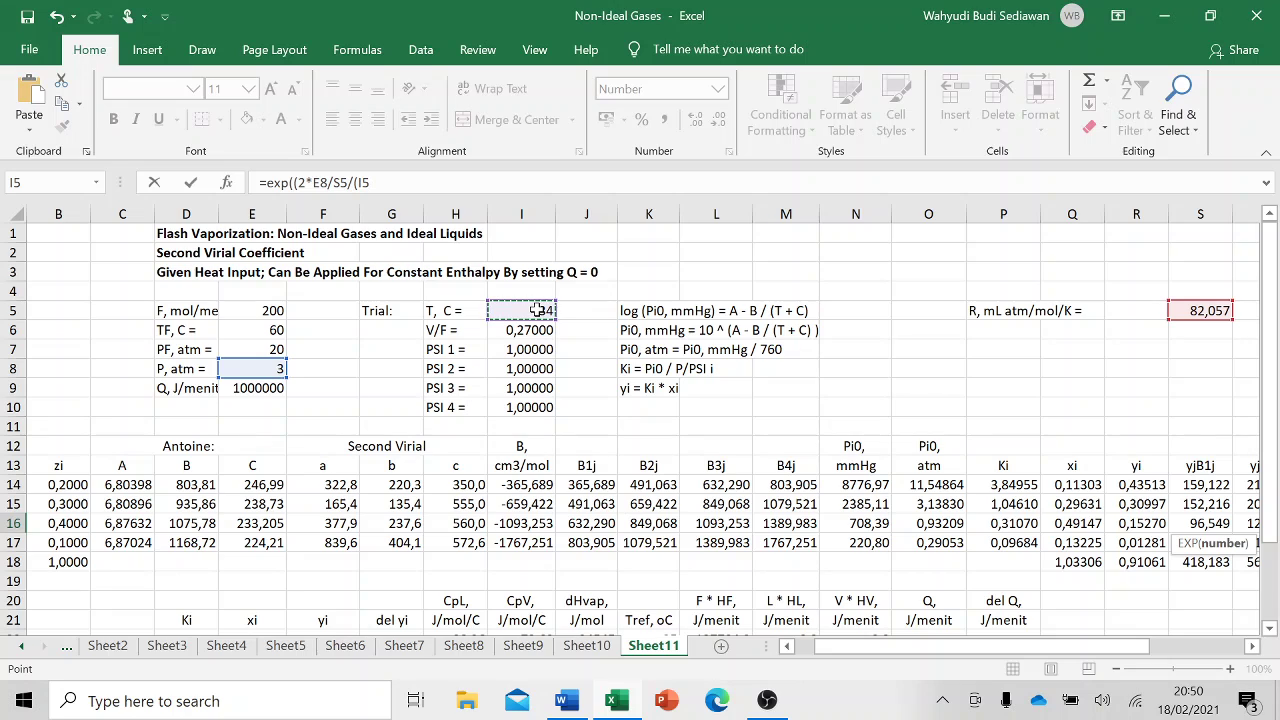
text(+273,15))*()
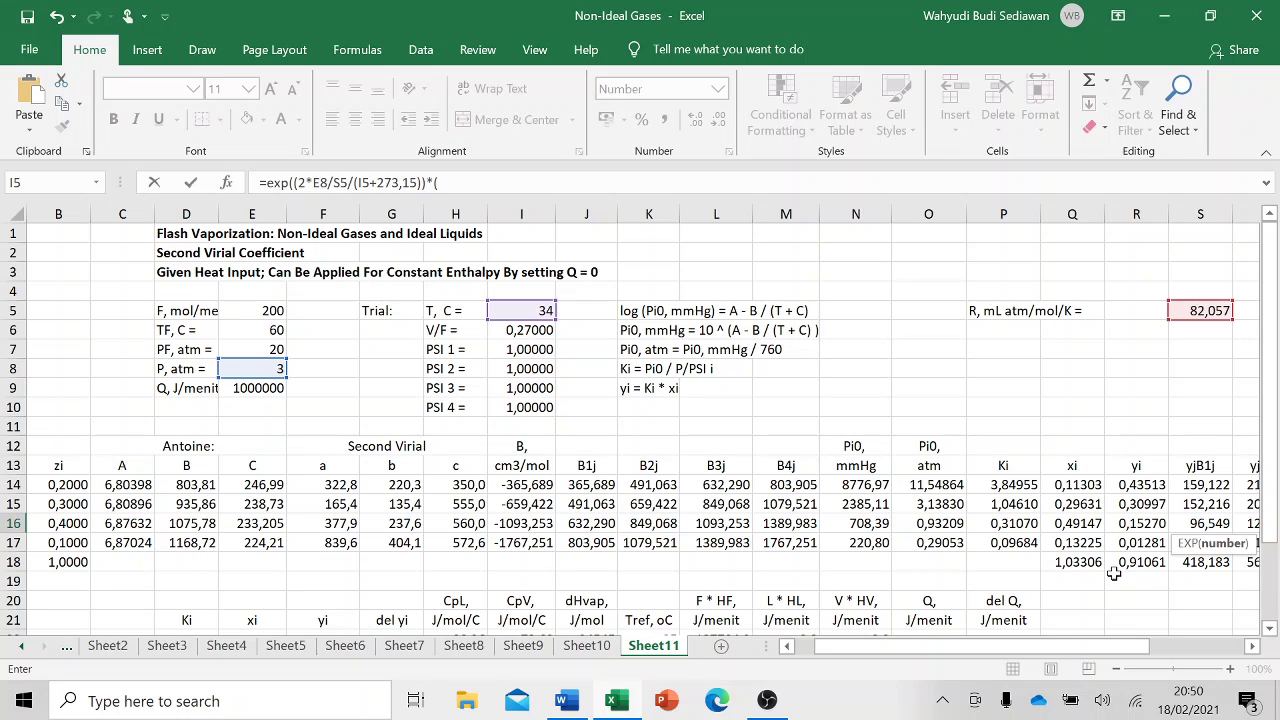
- Complete the X16 formula with the difference U18-W18, giving =exp((2*E8/S5/(I5+273,15))*(U18-W18))
mouse_move(1138, 646)
mouse_down()
mouse_move(1190, 651)
mouse_move(1150, 628)
mouse_up()
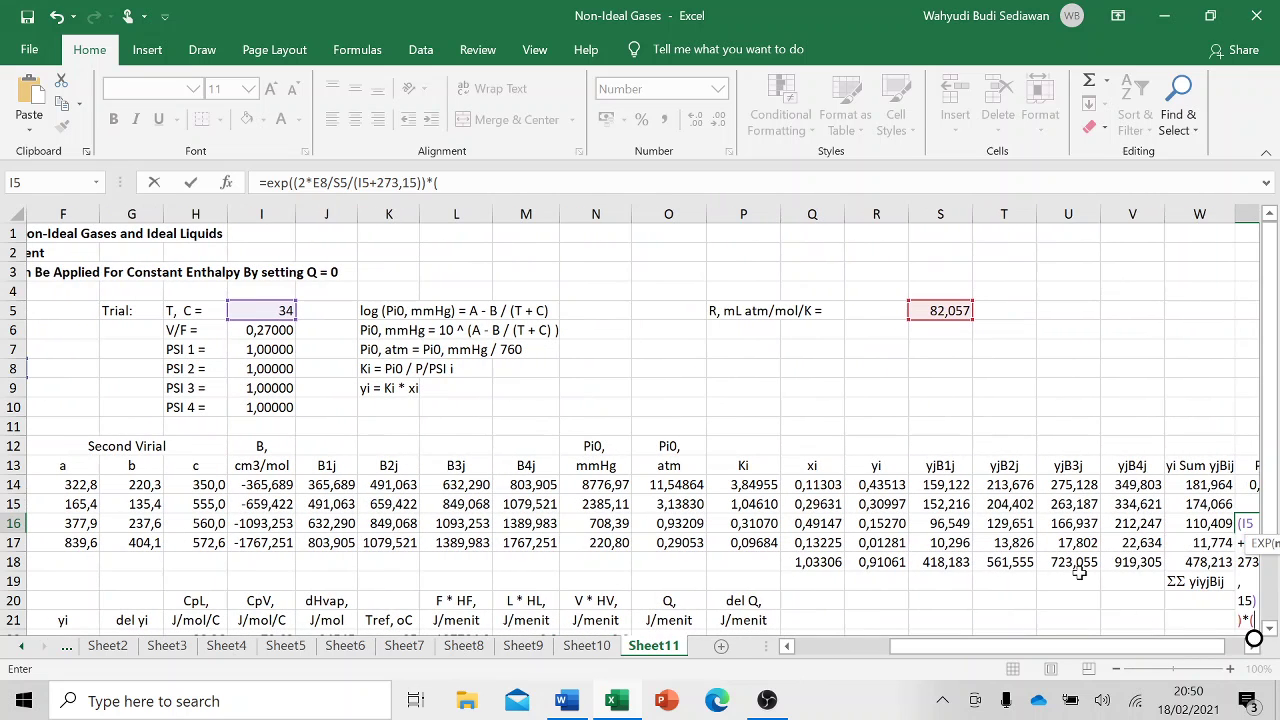
click(1072, 563)
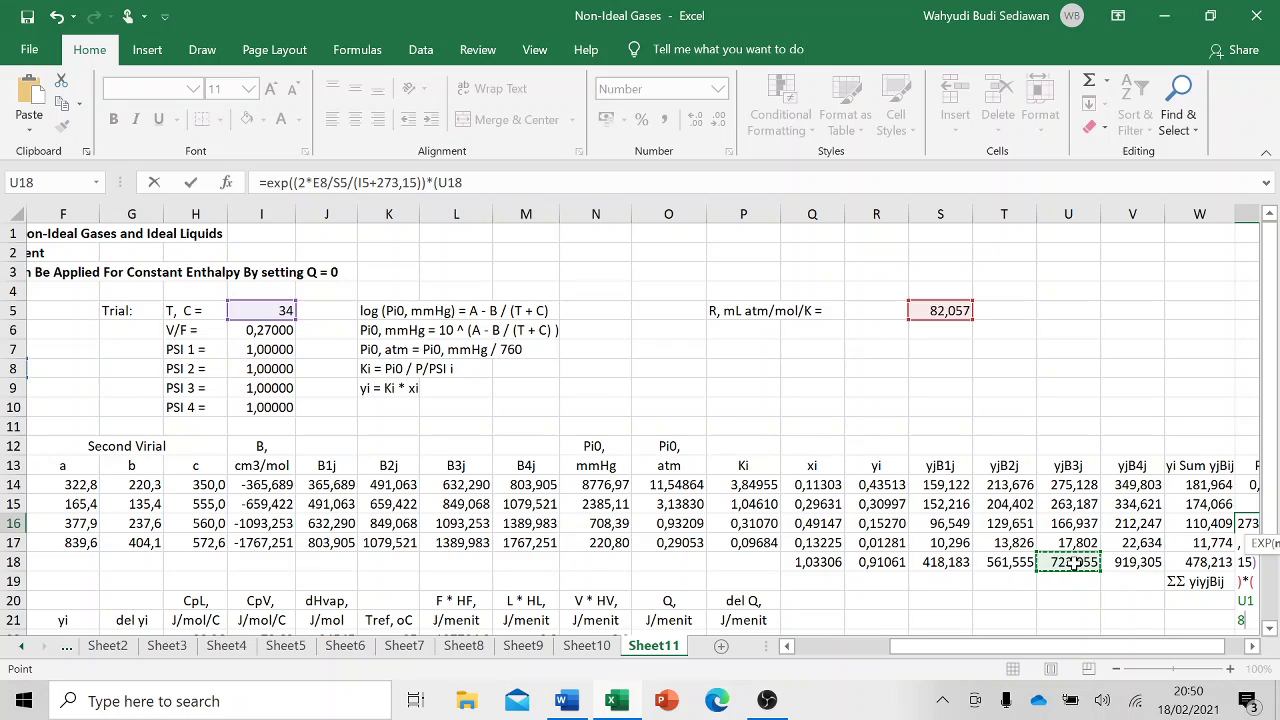
text(-)
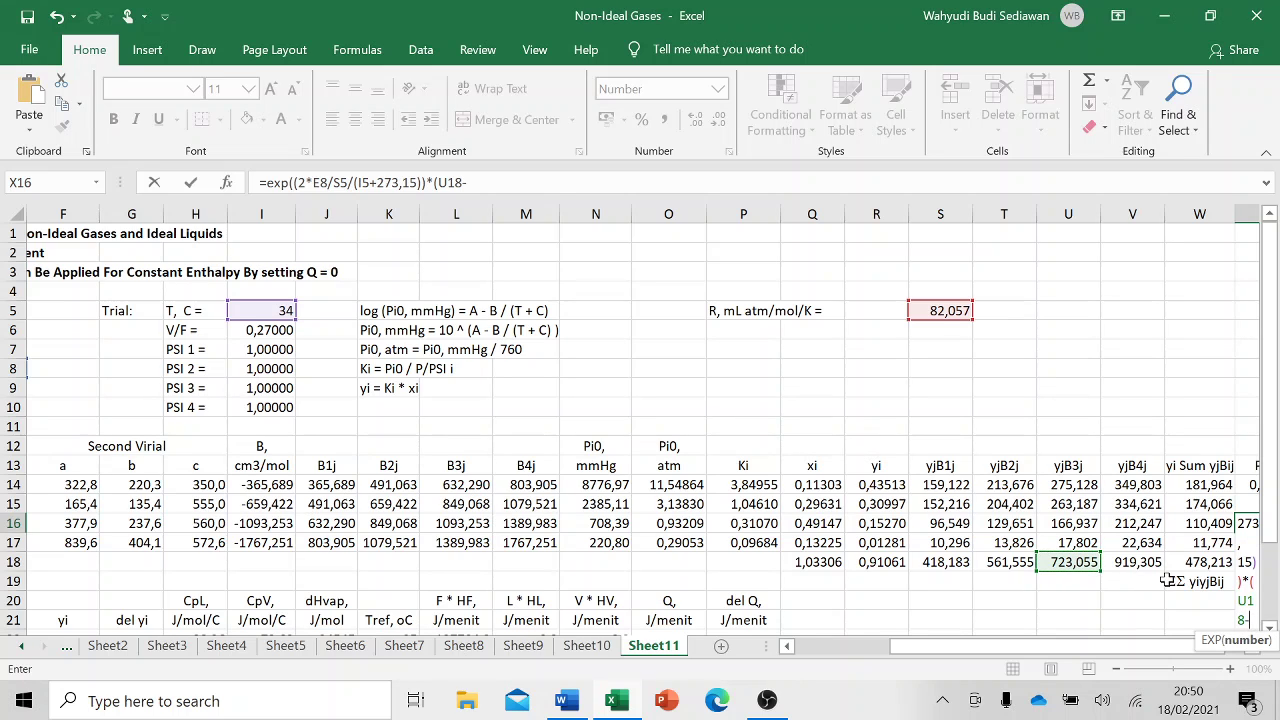
click(1203, 562)
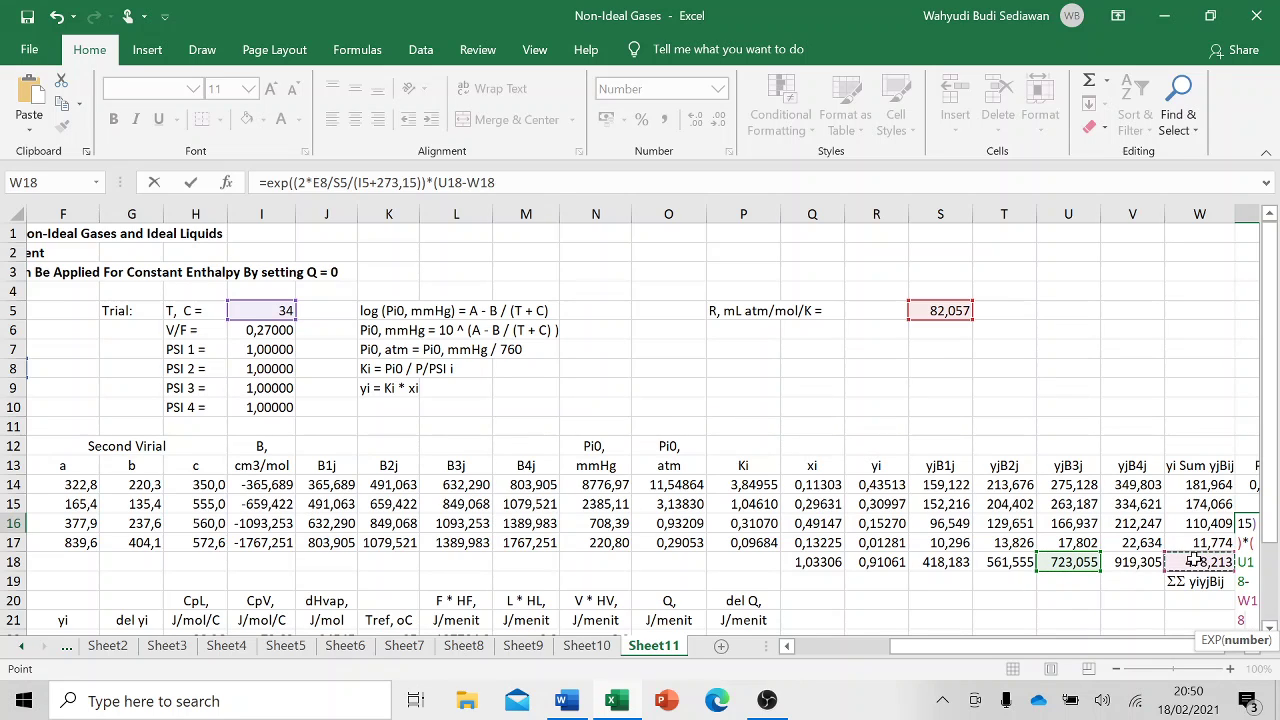
key(F2)
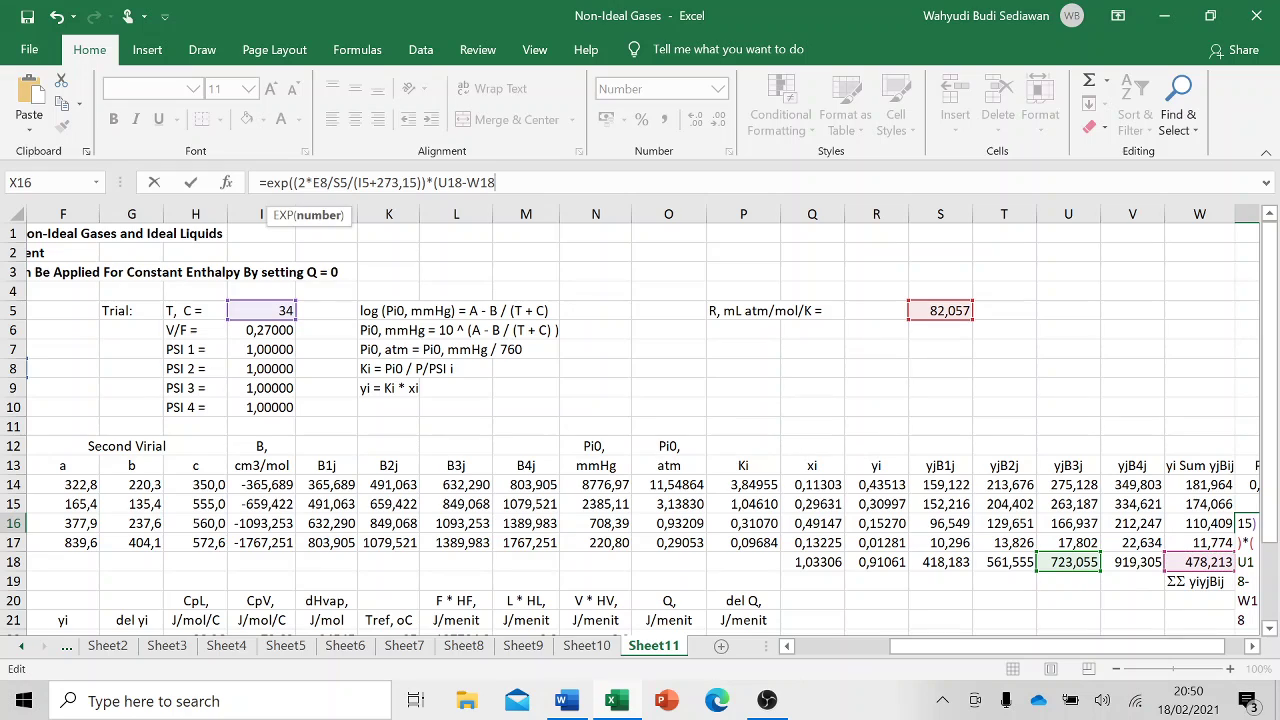
text()))
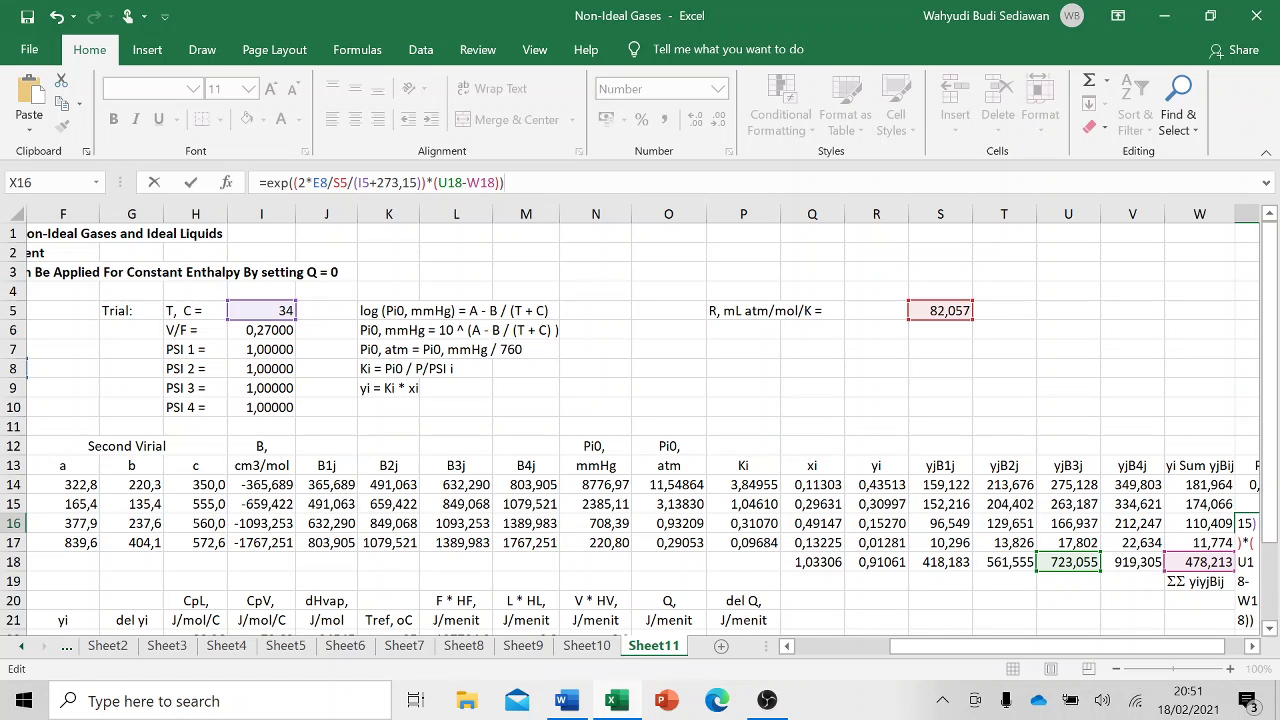
key(Return)
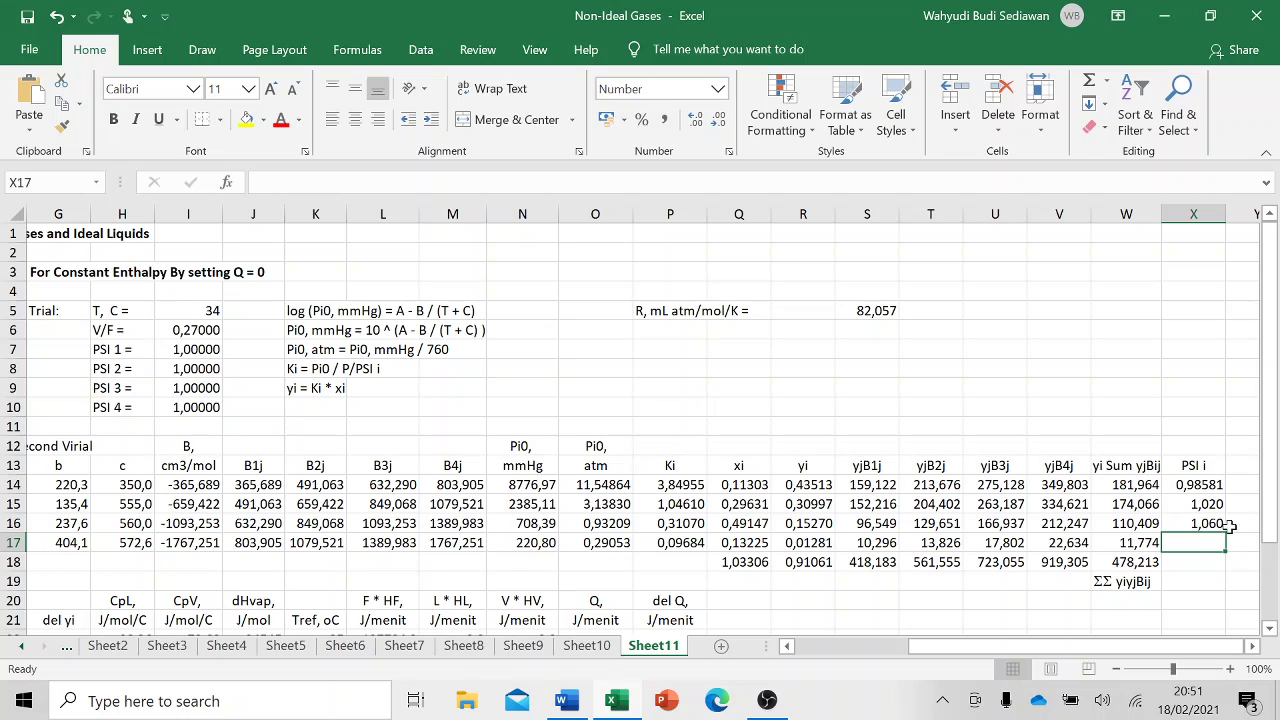
- Begin the PSI i formula for C6H14 in X17 with =exp((2*E8/, referencing the pressure cell
click(1201, 504)
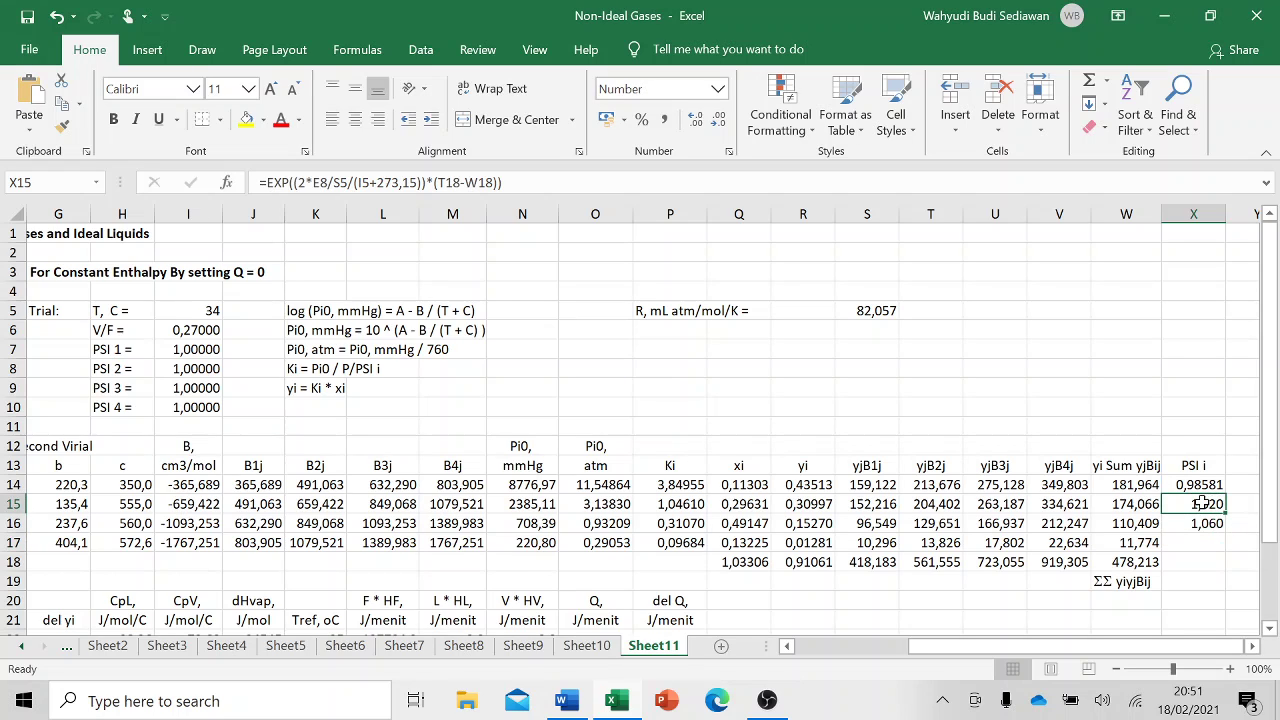
click(1206, 546)
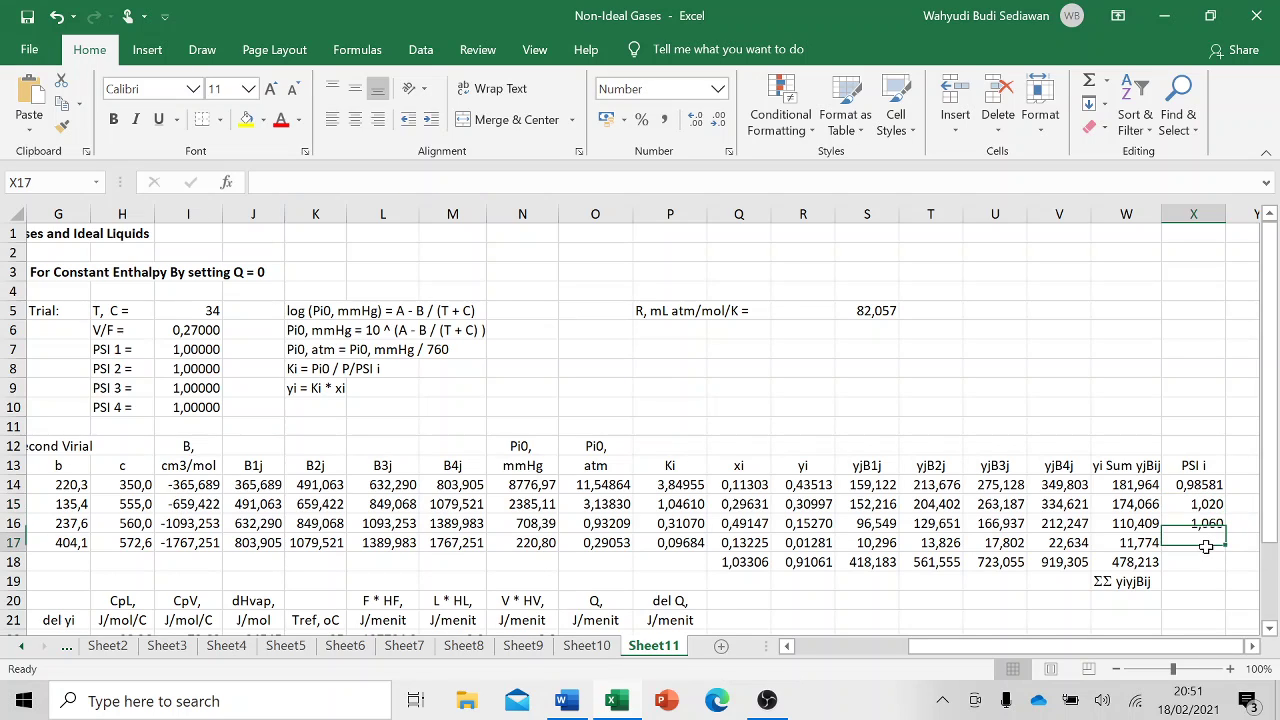
text(=)
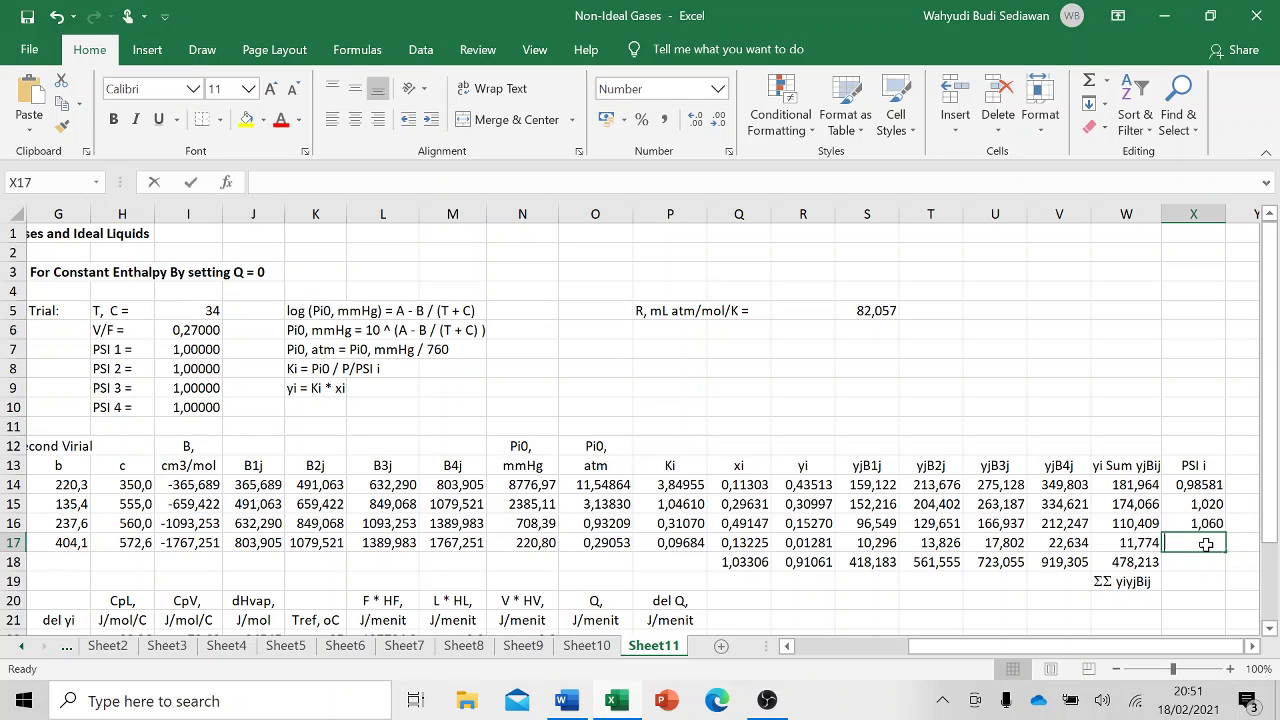
text(e)
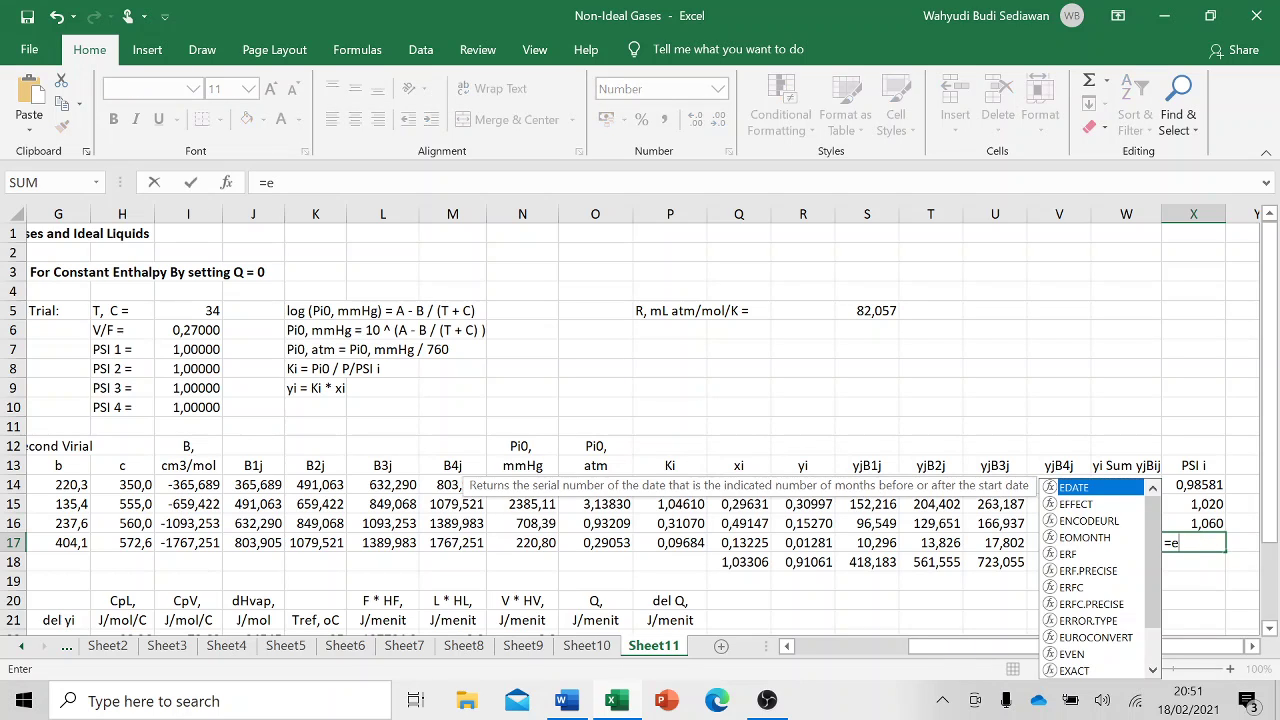
text(xp)
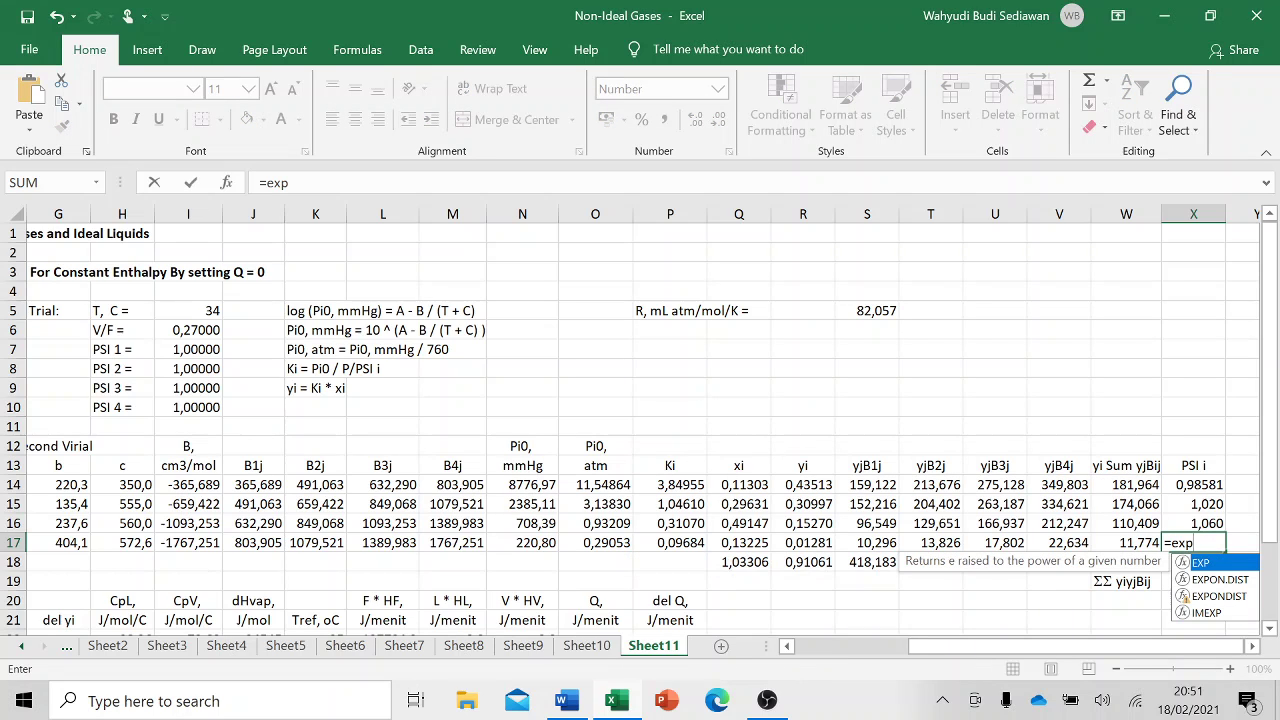
text(()
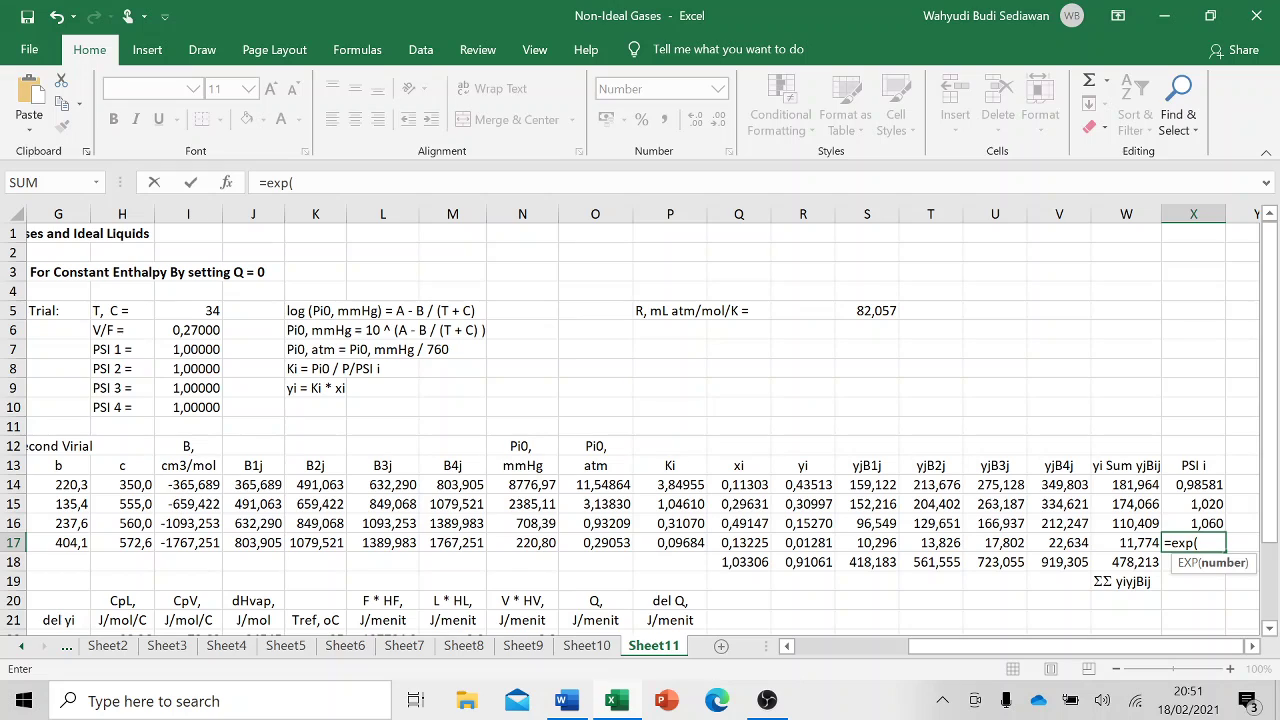
text((2*)
drag(932, 653, 822, 653)
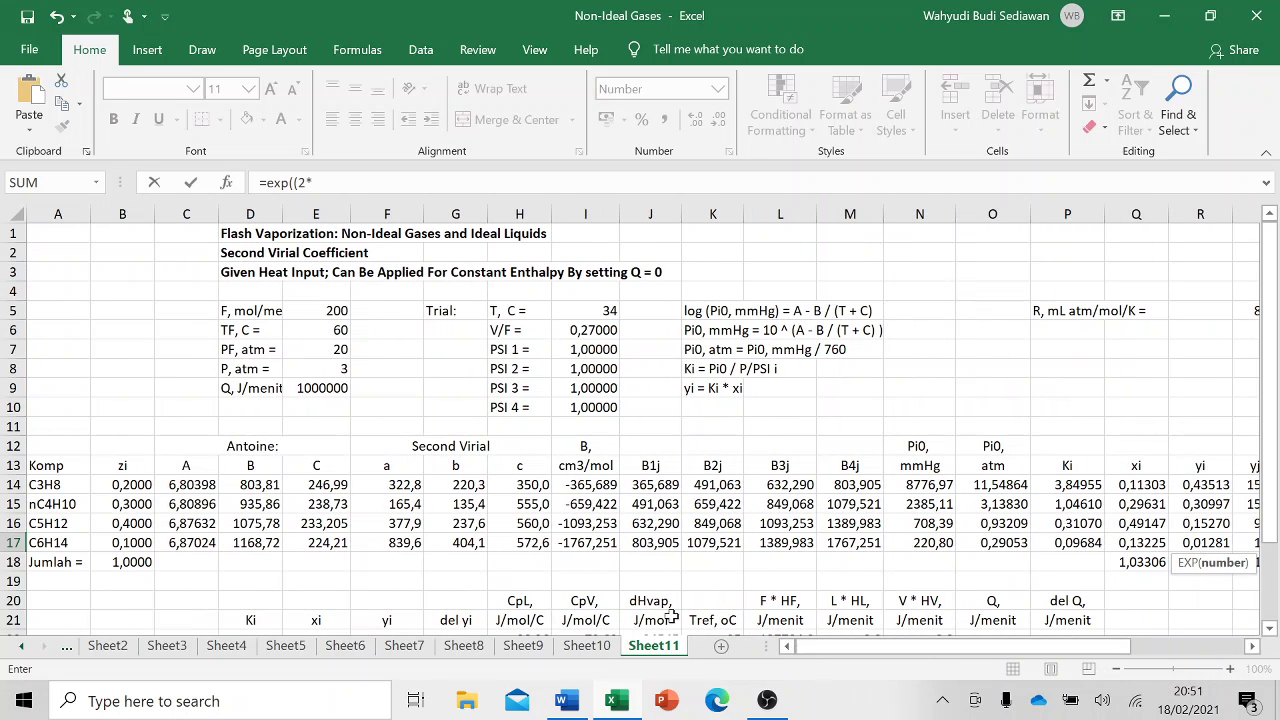
click(310, 368)
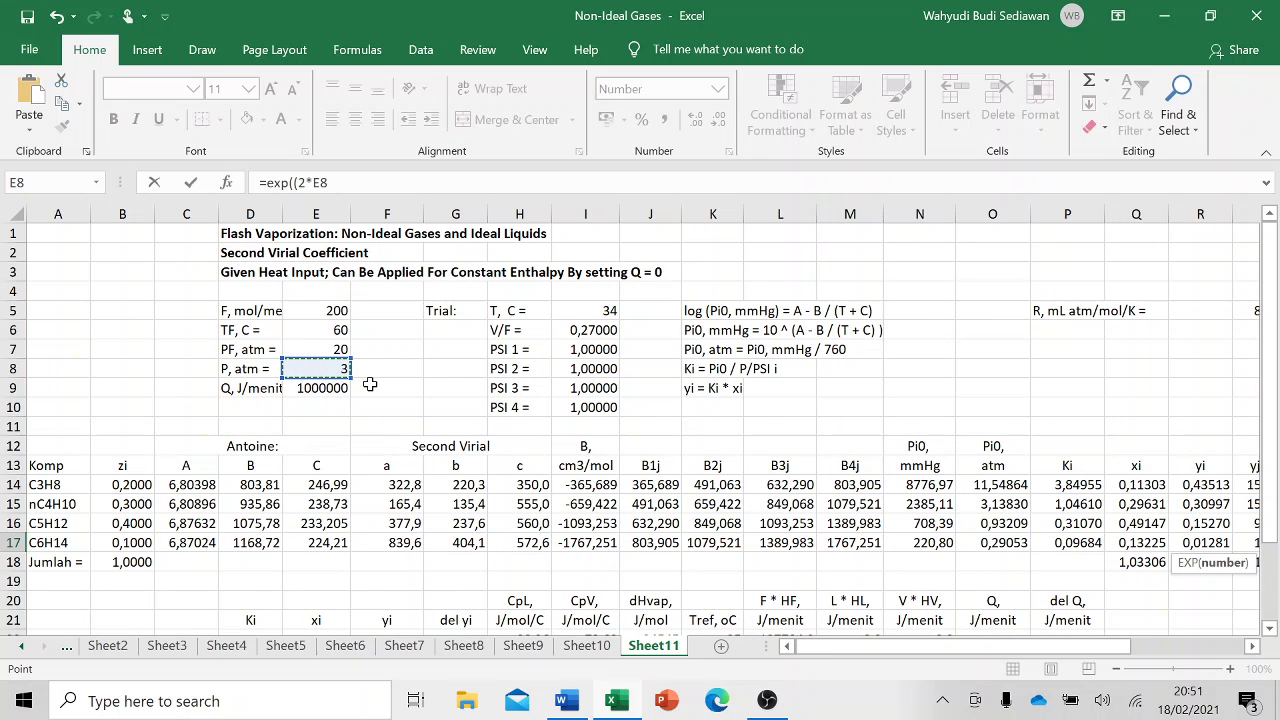
text(/)
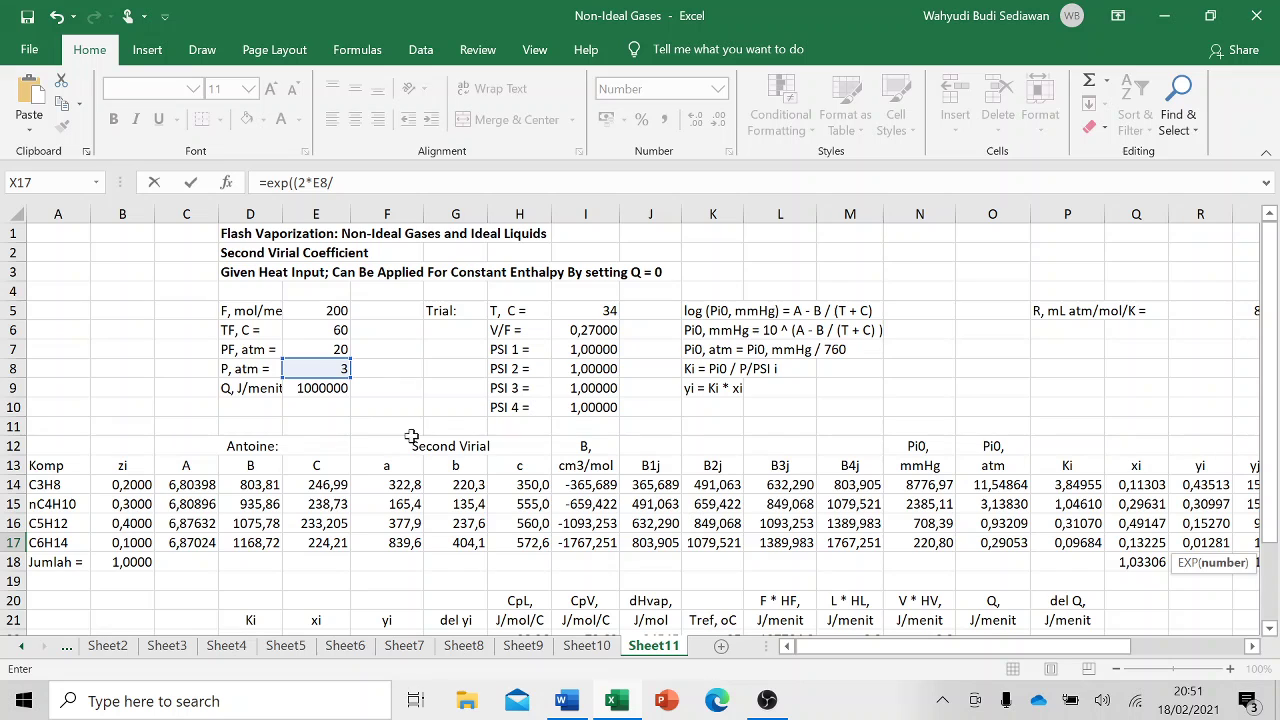
- Extend the X17 formula with the gas constant and trial temperature in kelvin as S5/(I5+273,15))*(
drag(835, 655, 909, 651)
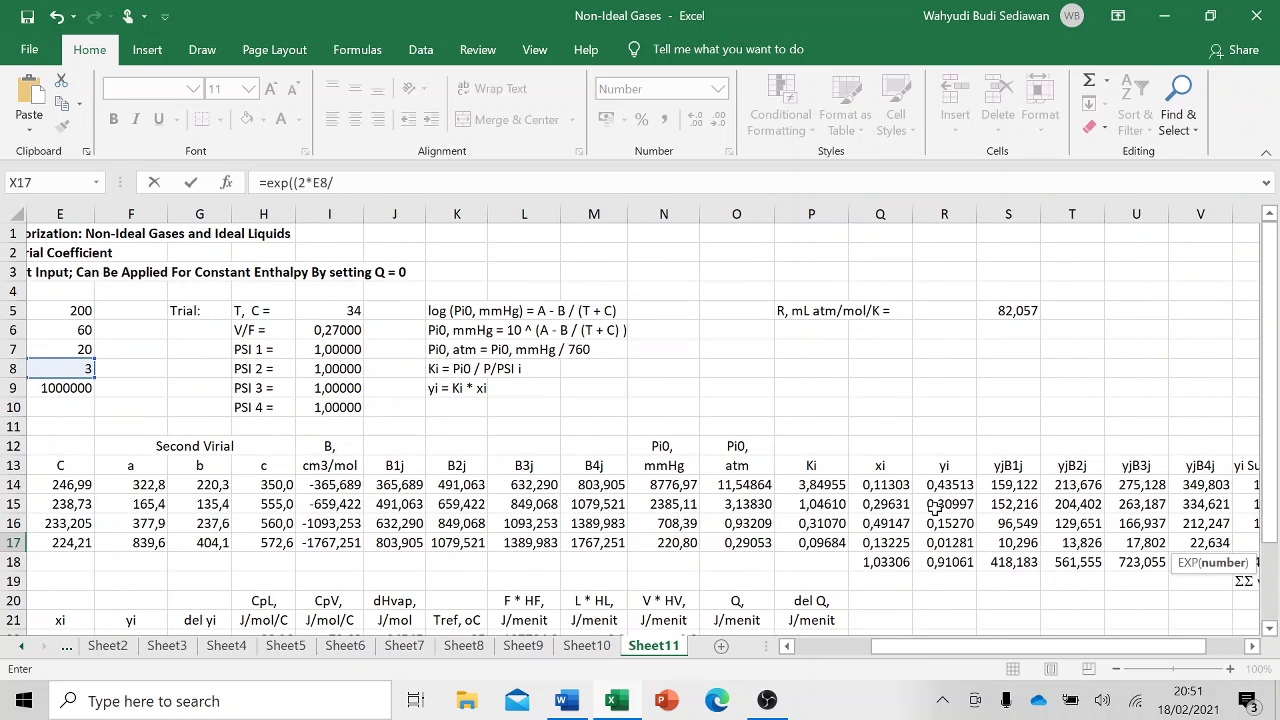
click(1000, 311)
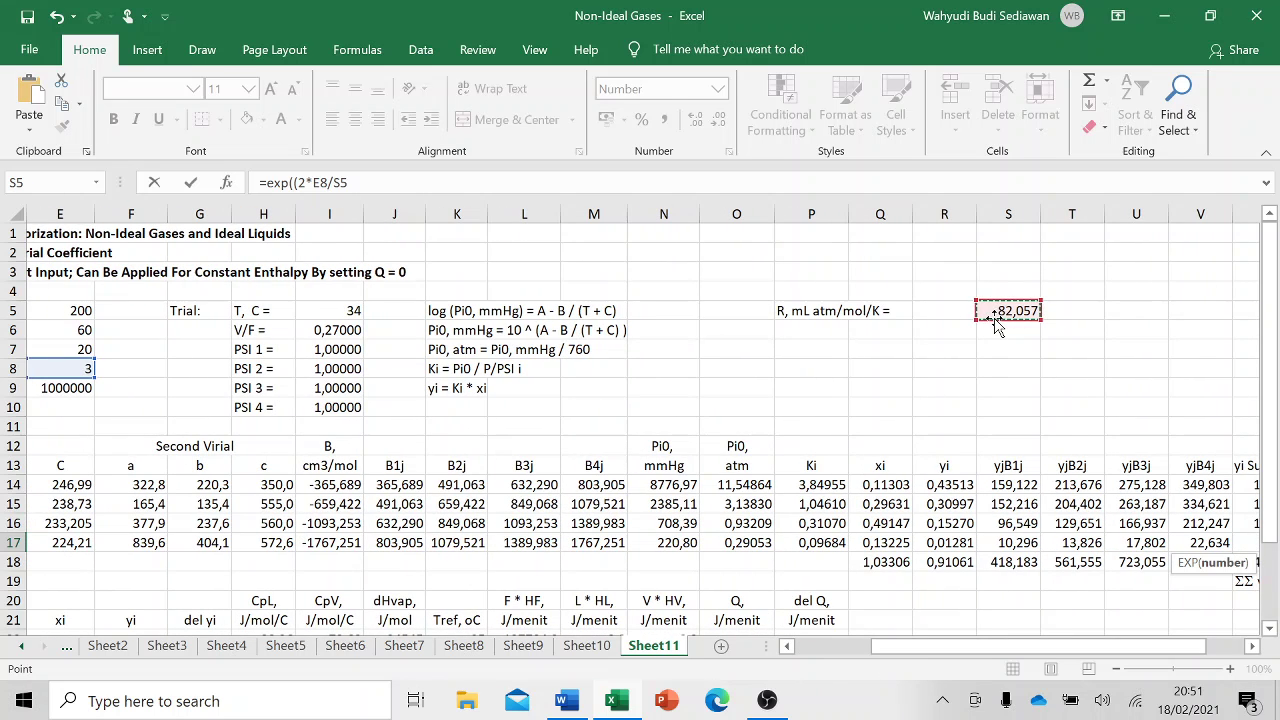
text(/()
click(336, 311)
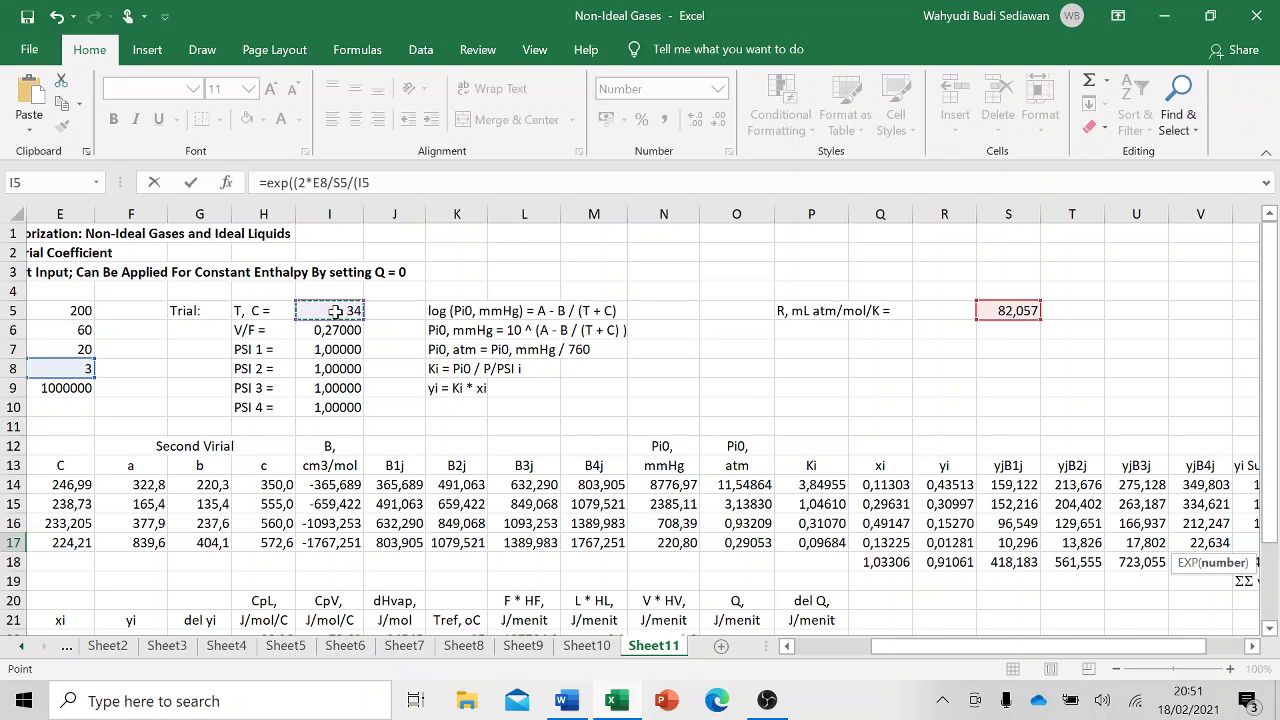
text(+273,15))*()
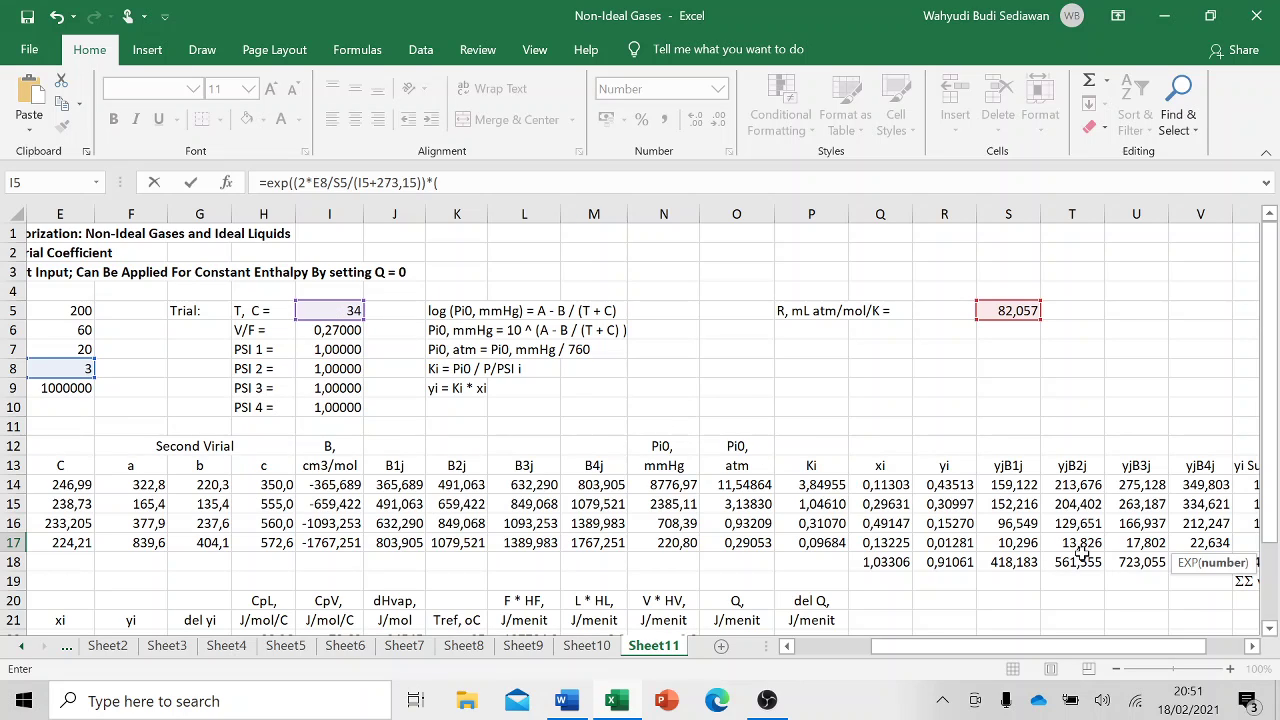
- Complete the X17 formula with the difference V18-W18, giving =exp((2*E8/S5/(I5+273,15))*(V18-W18))
drag(1170, 645, 1210, 652)
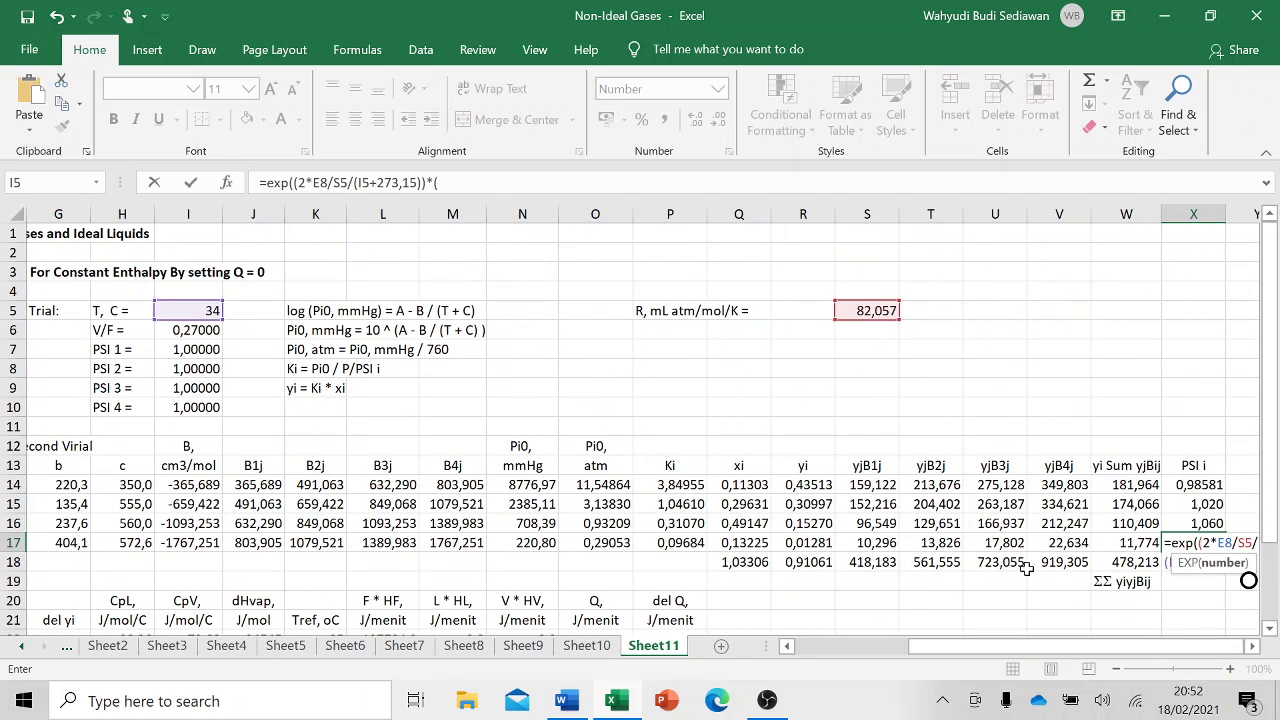
click(1044, 563)
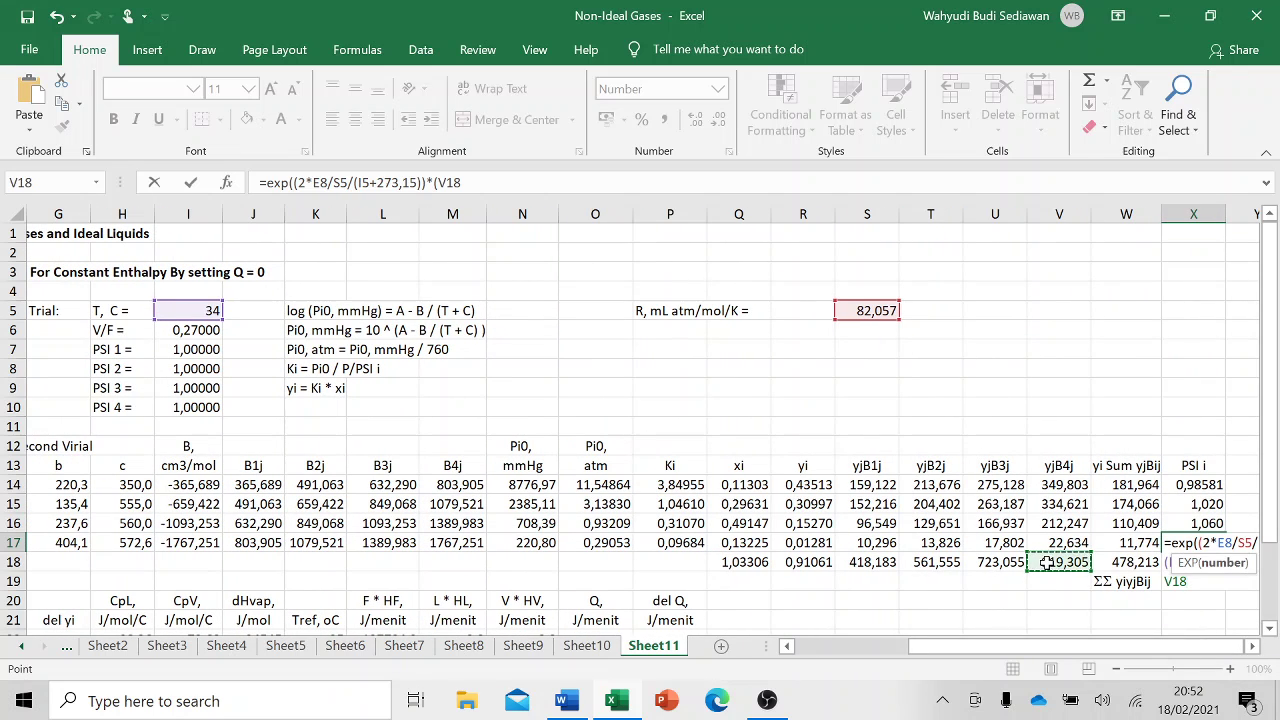
text(-)
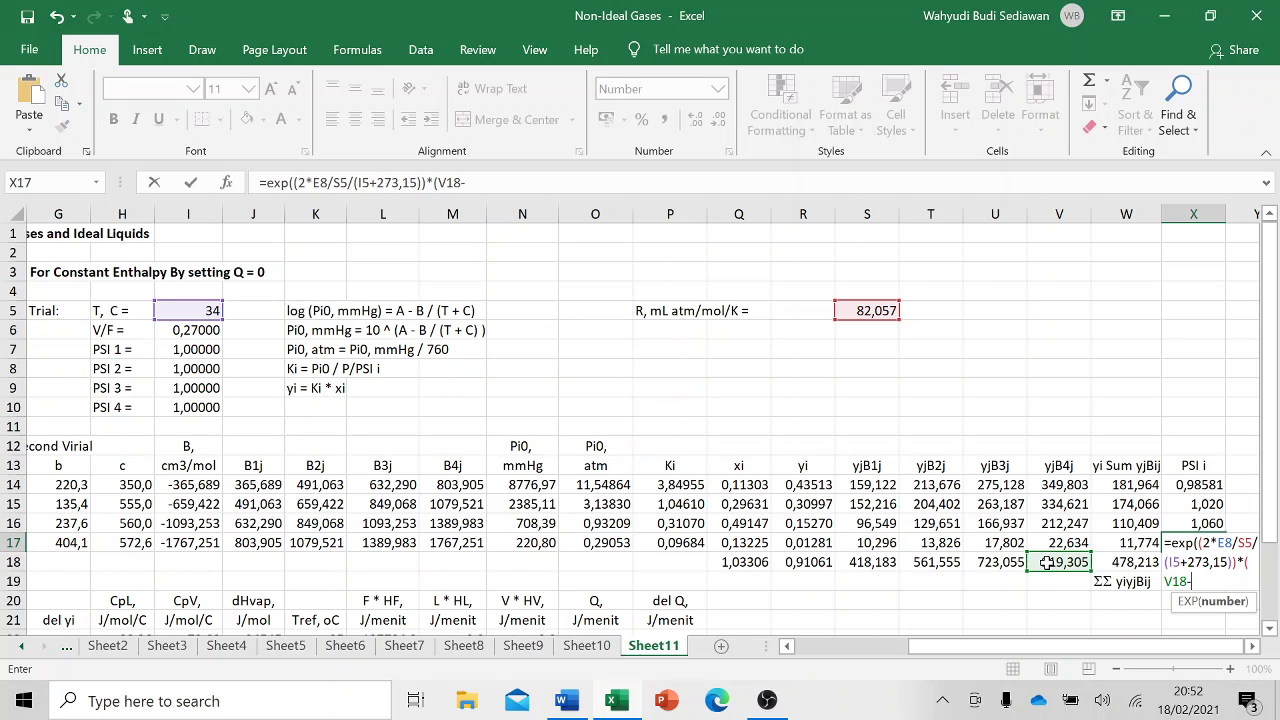
click(1125, 562)
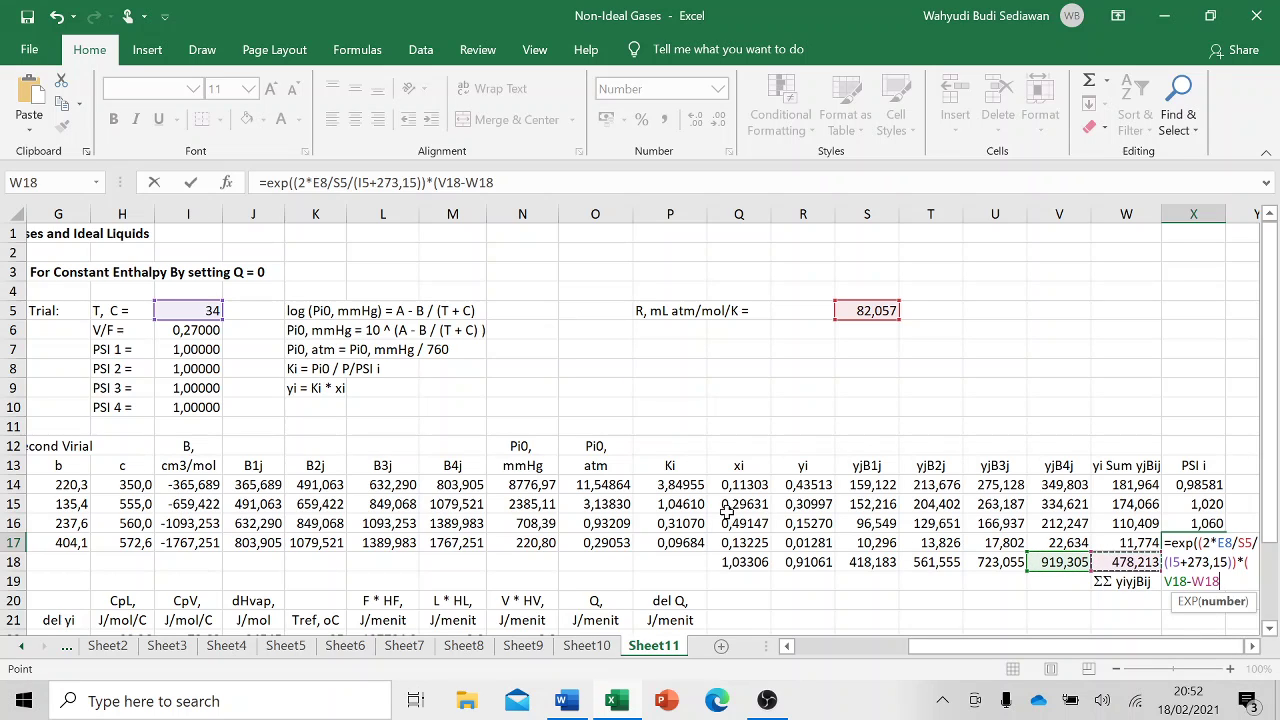
text()))
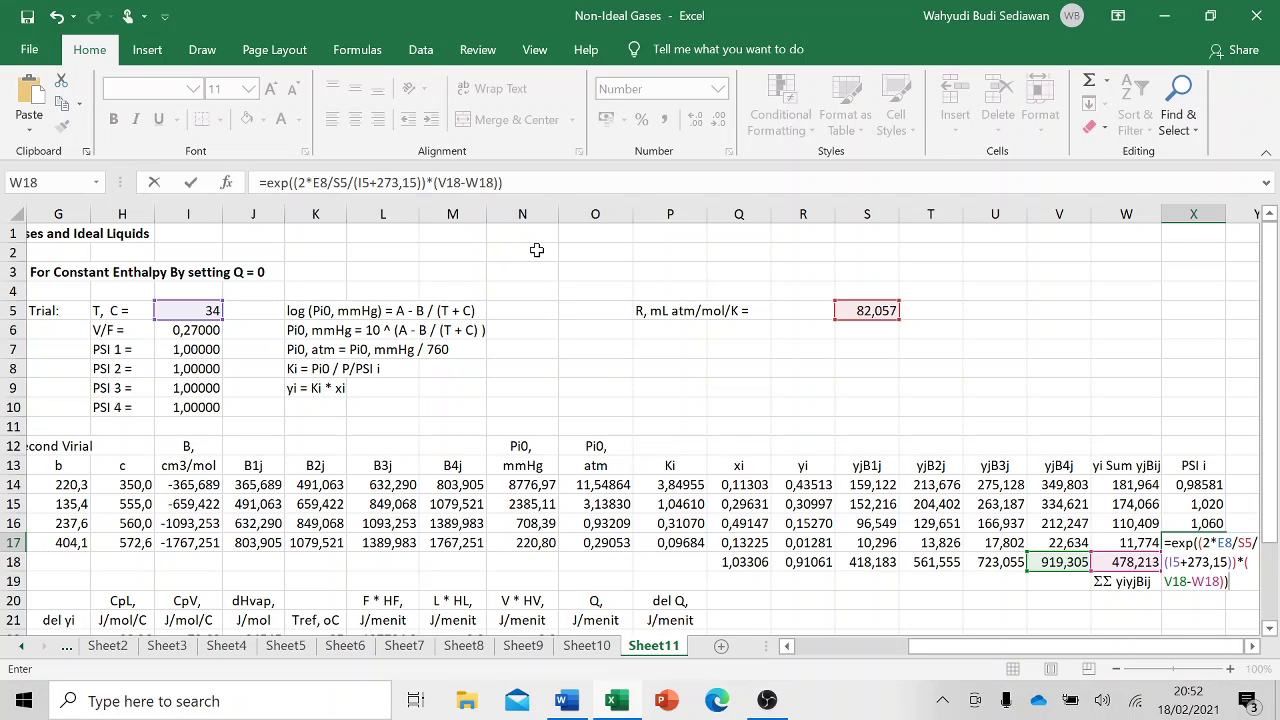
click(504, 182)
key(Return)
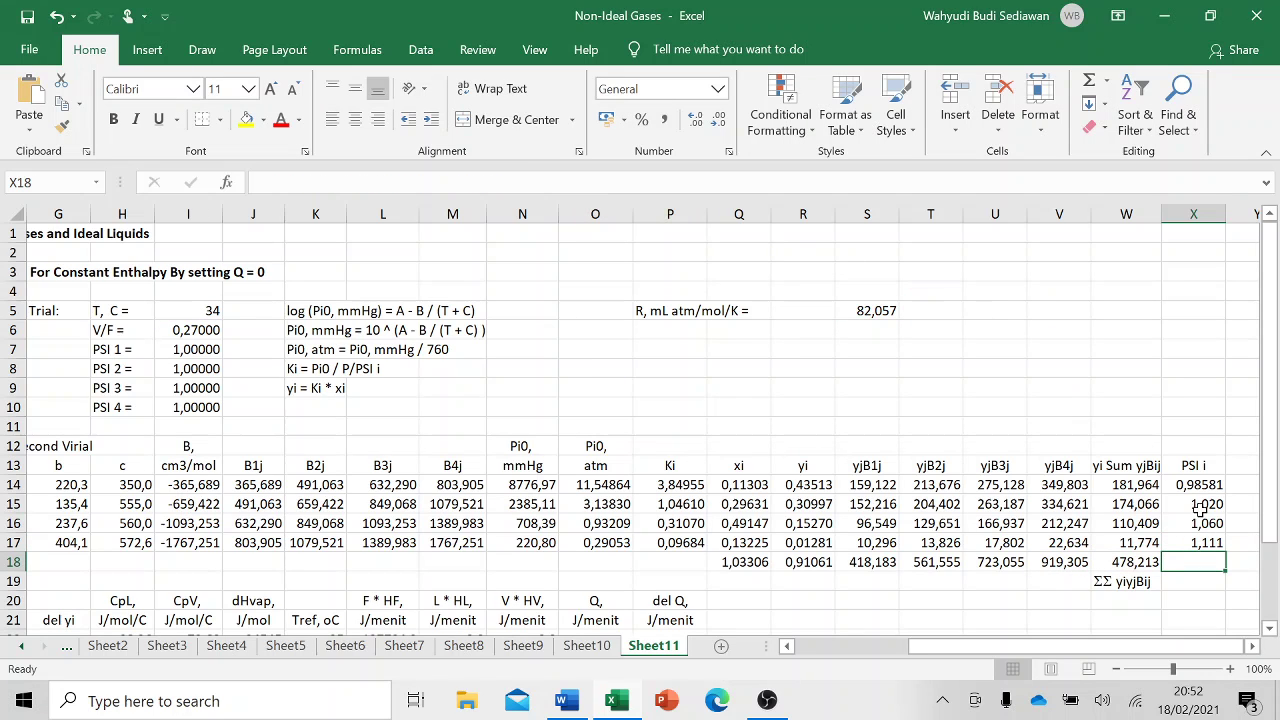
- Format the PSI i values for nC4H10, C5H12 and C6H14 in X15:X17 to five decimal places
mouse_move(1200, 506)
mouse_down()
mouse_move(1202, 534)
mouse_move(1202, 522)
mouse_up()
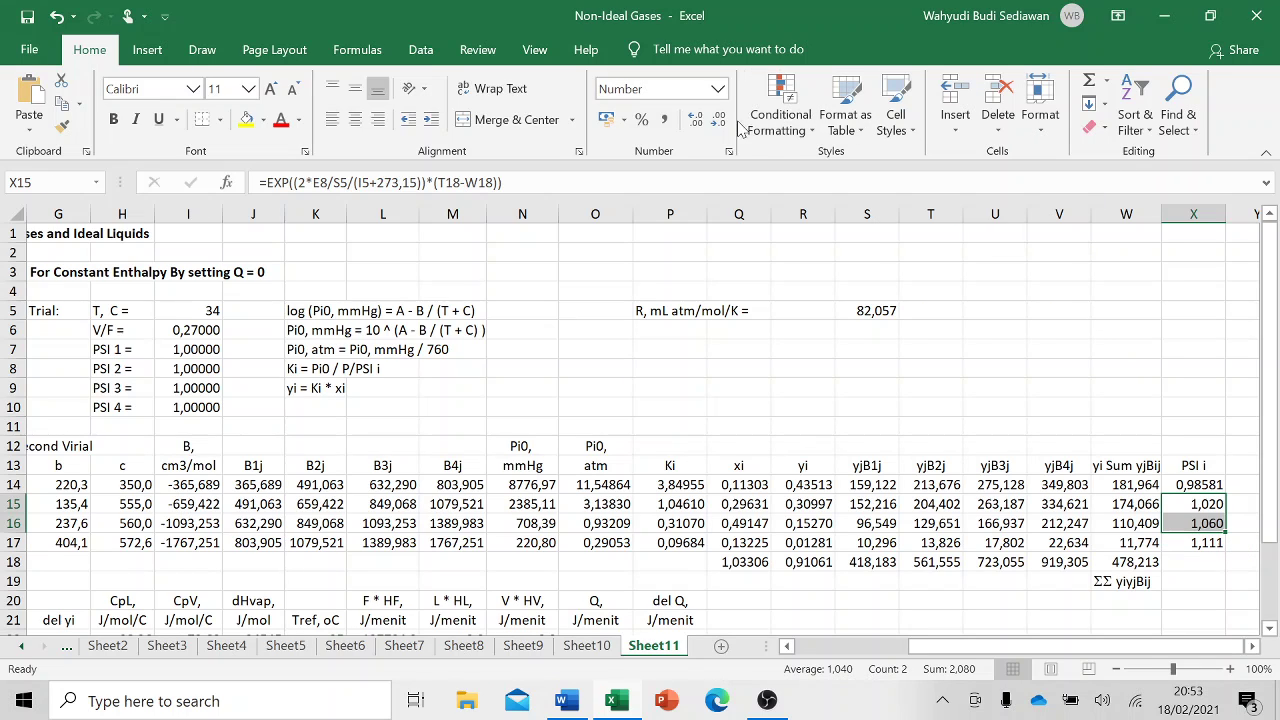
click(695, 120)
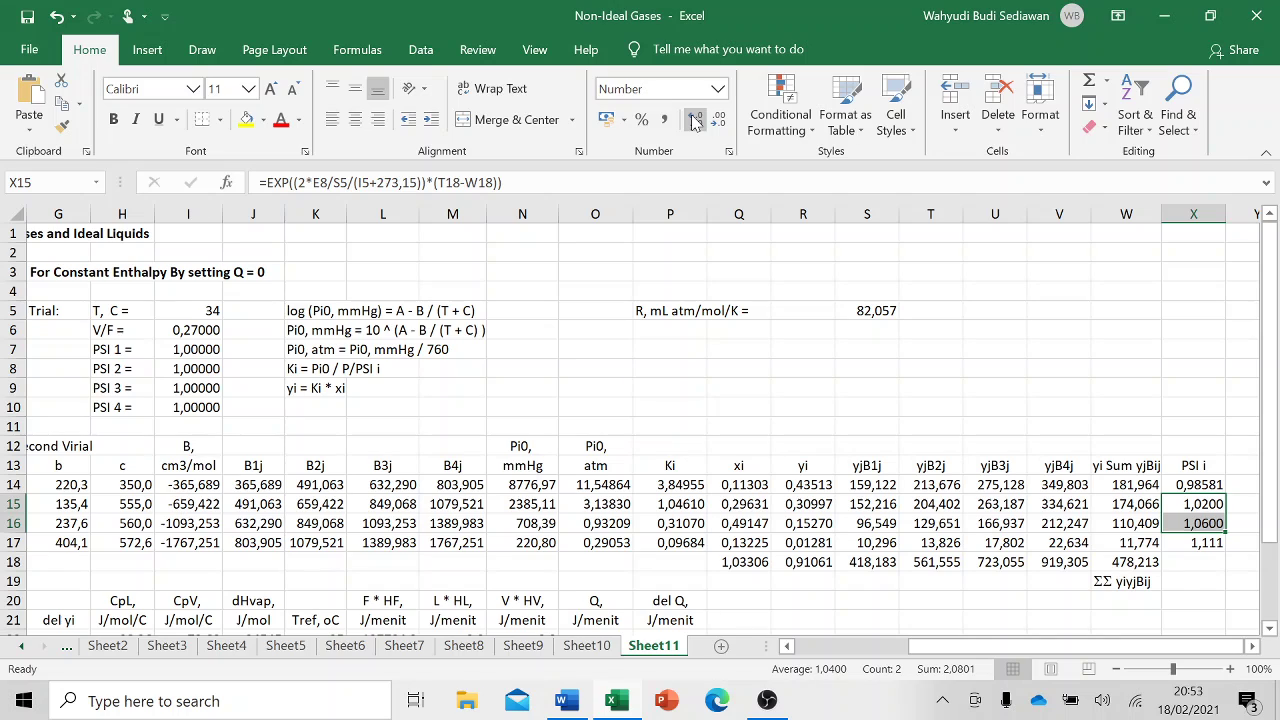
click(695, 120)
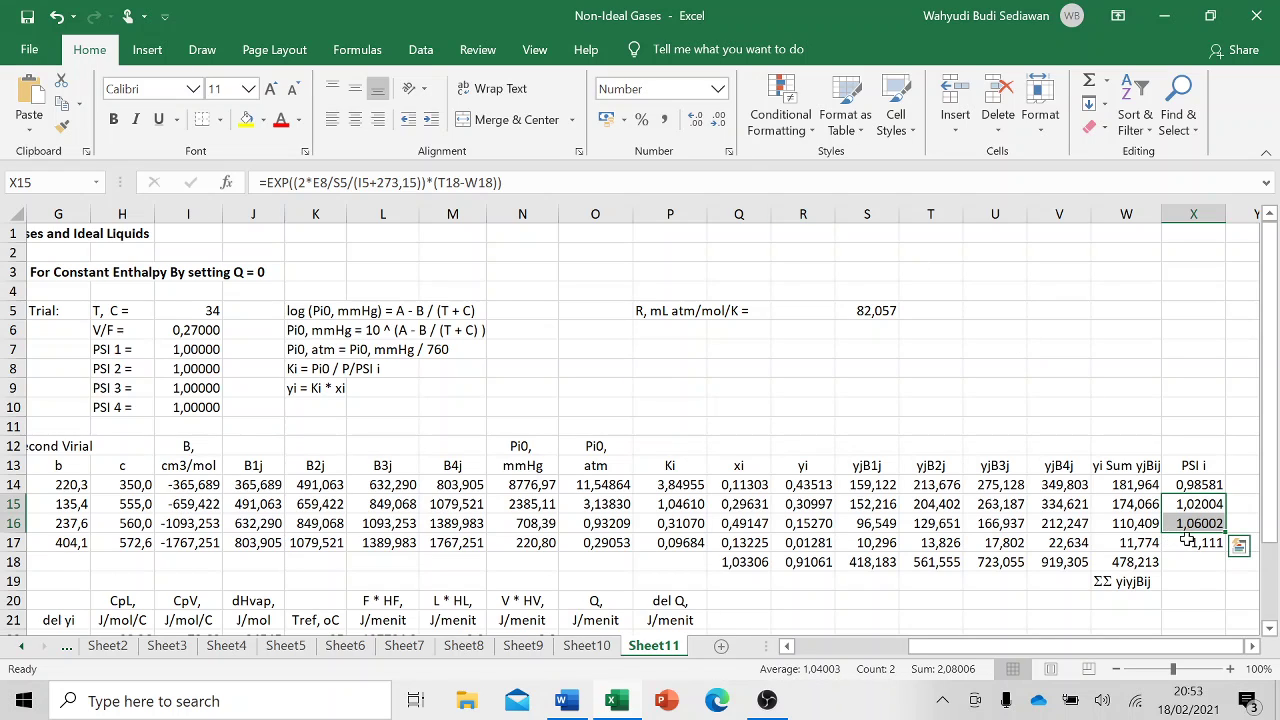
click(1187, 540)
click(695, 120)
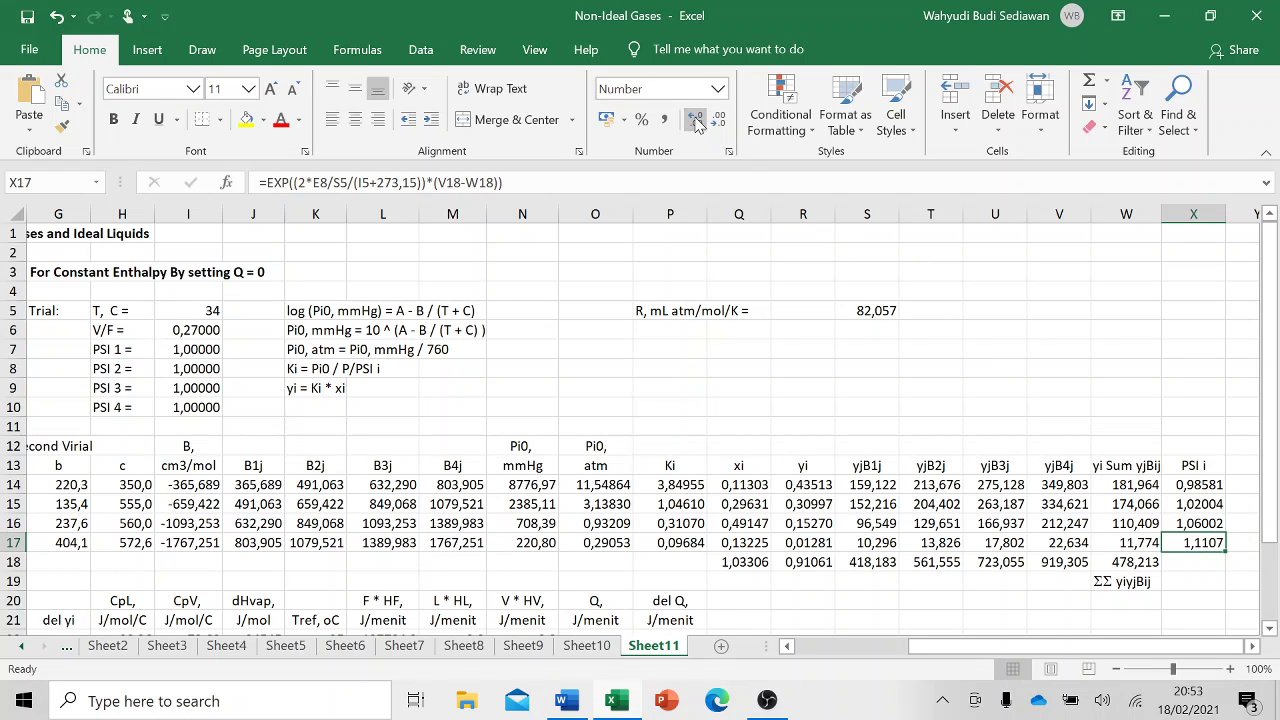
click(697, 121)
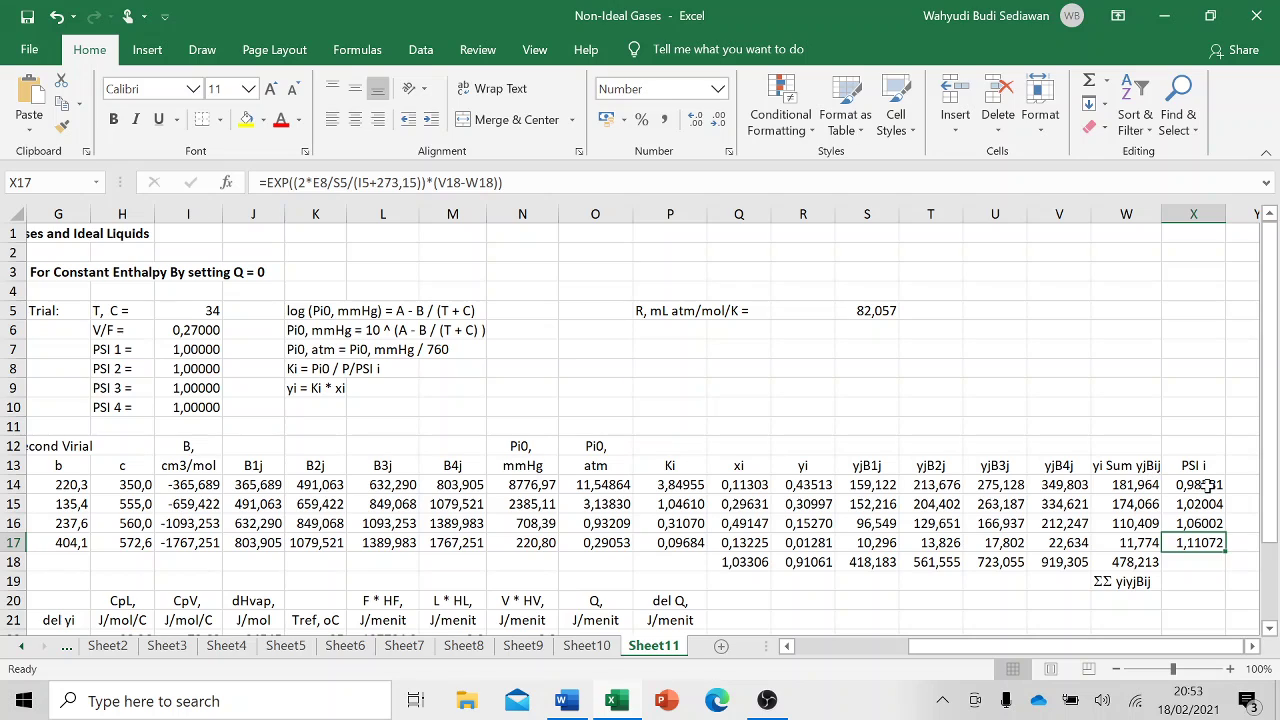
drag(1210, 485, 1210, 537)
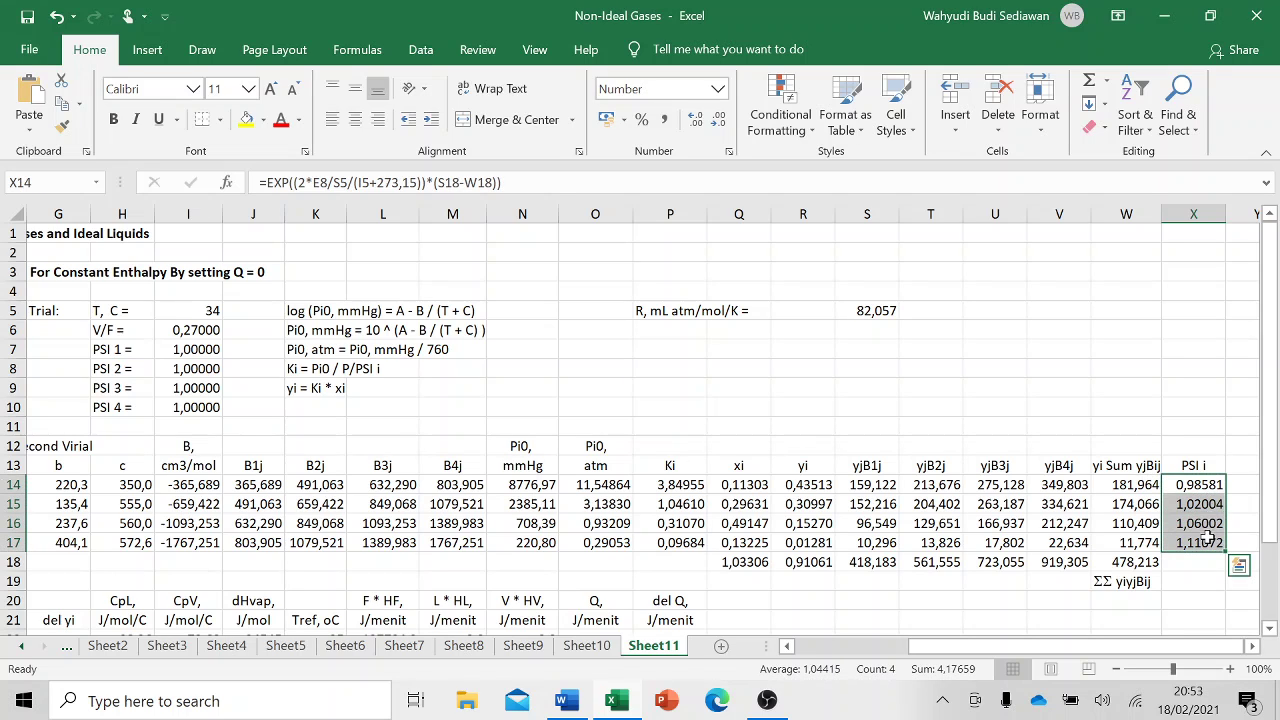
click(1188, 403)
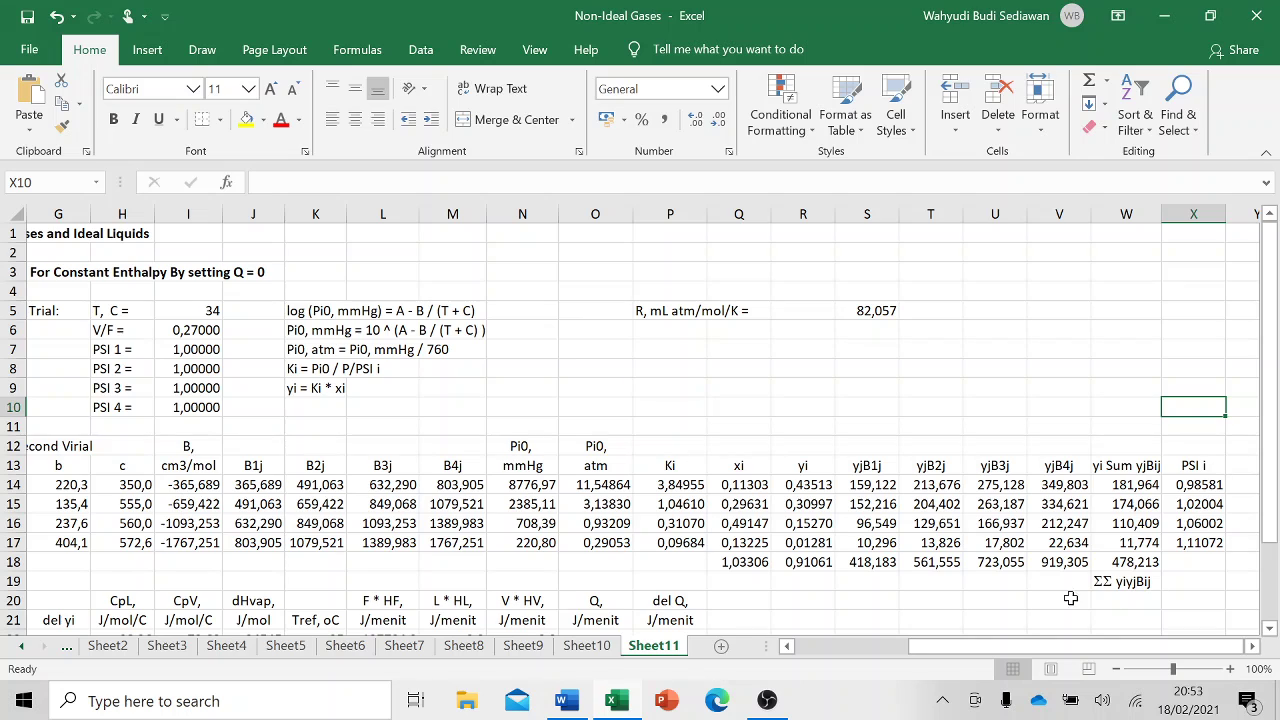
- Begin the recalculated Ki formula for C3H8 in D22 as =O14/X14/, dividing Pi0 in atm by PSI i
scroll(988, 522, down, 3)
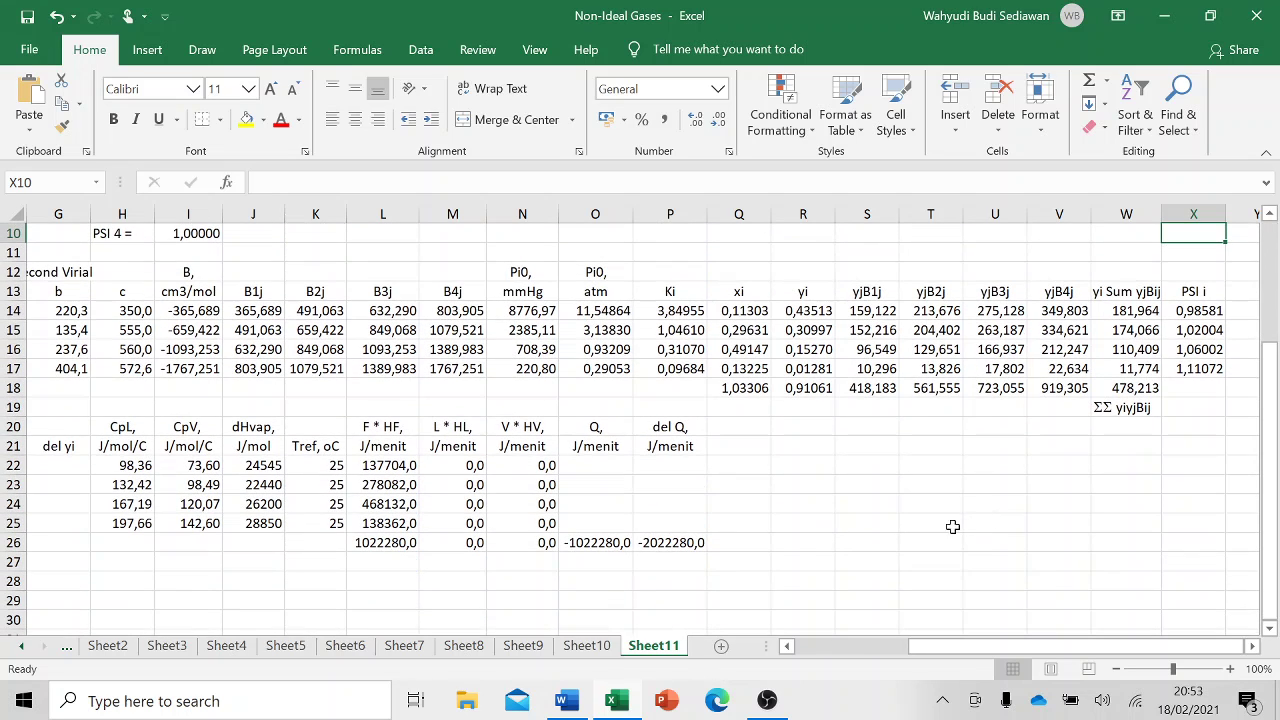
drag(928, 655, 818, 655)
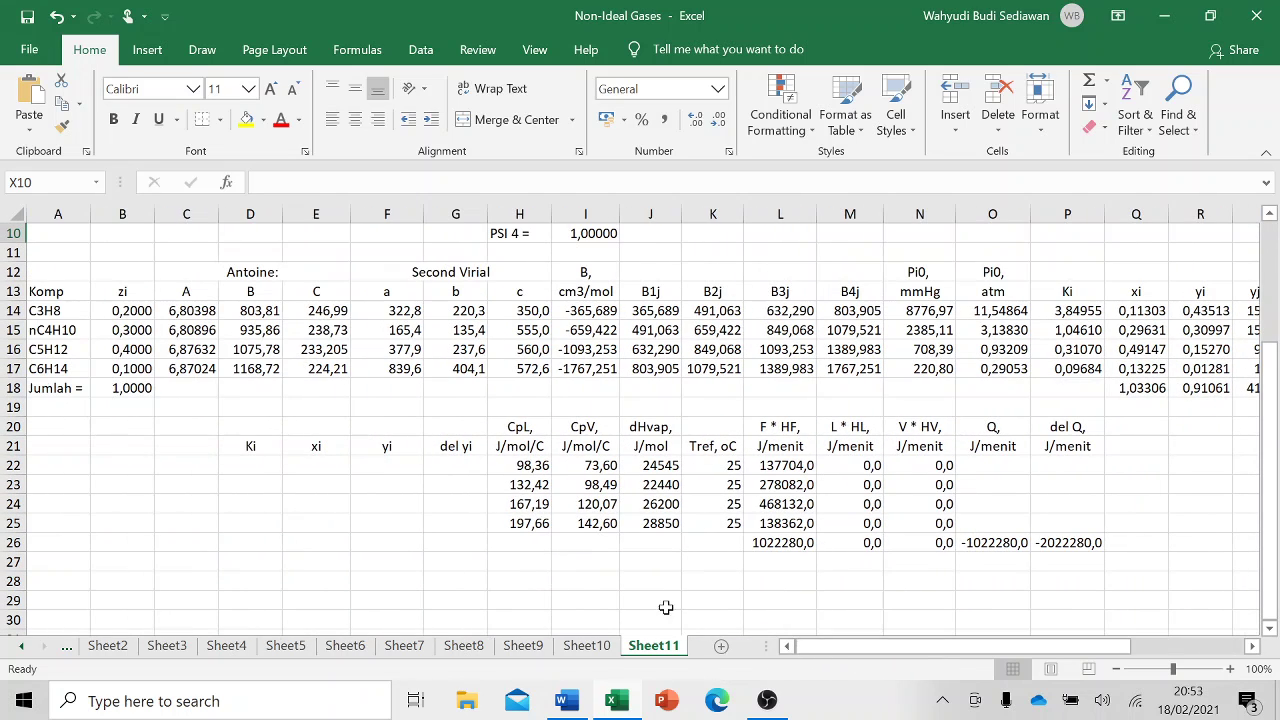
click(256, 464)
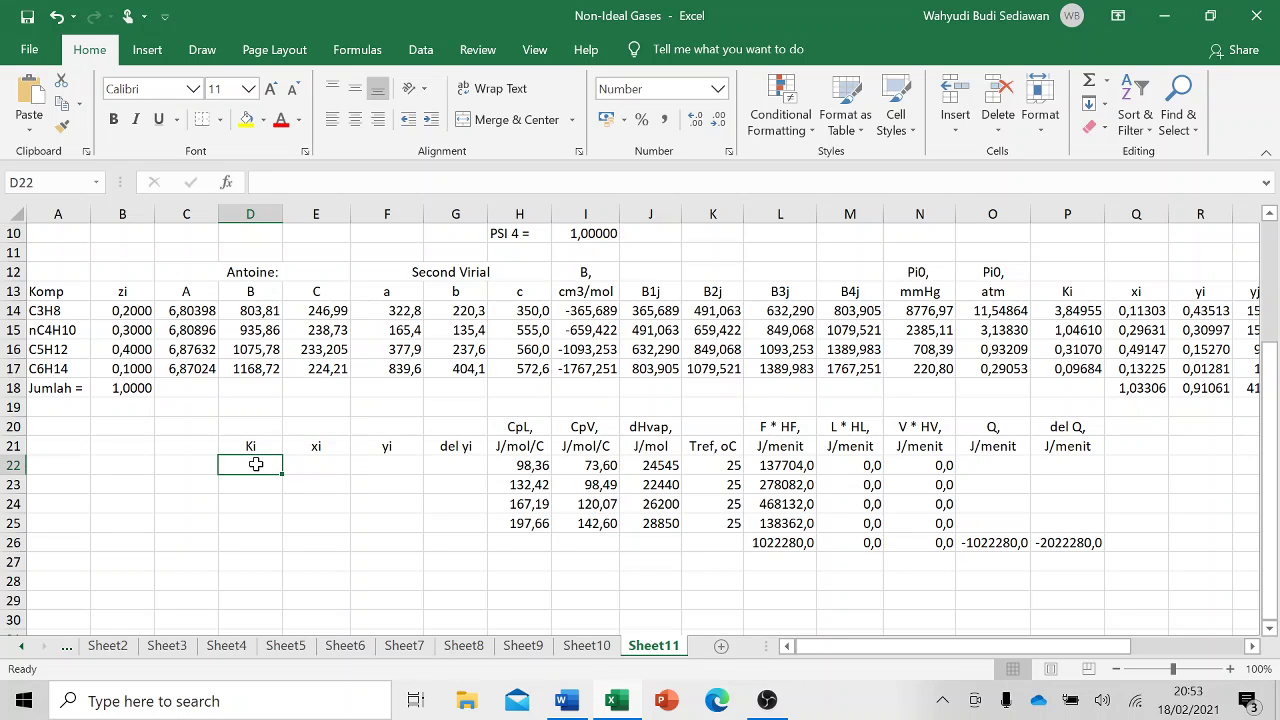
text(=)
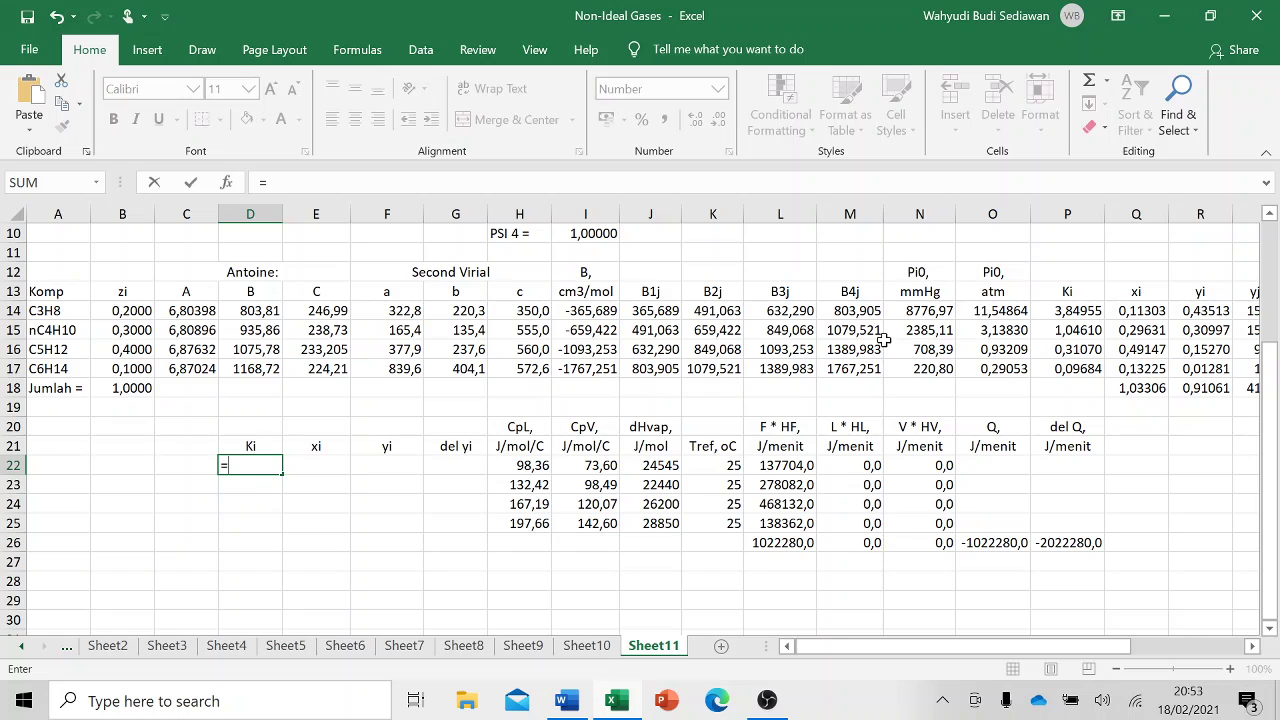
click(985, 313)
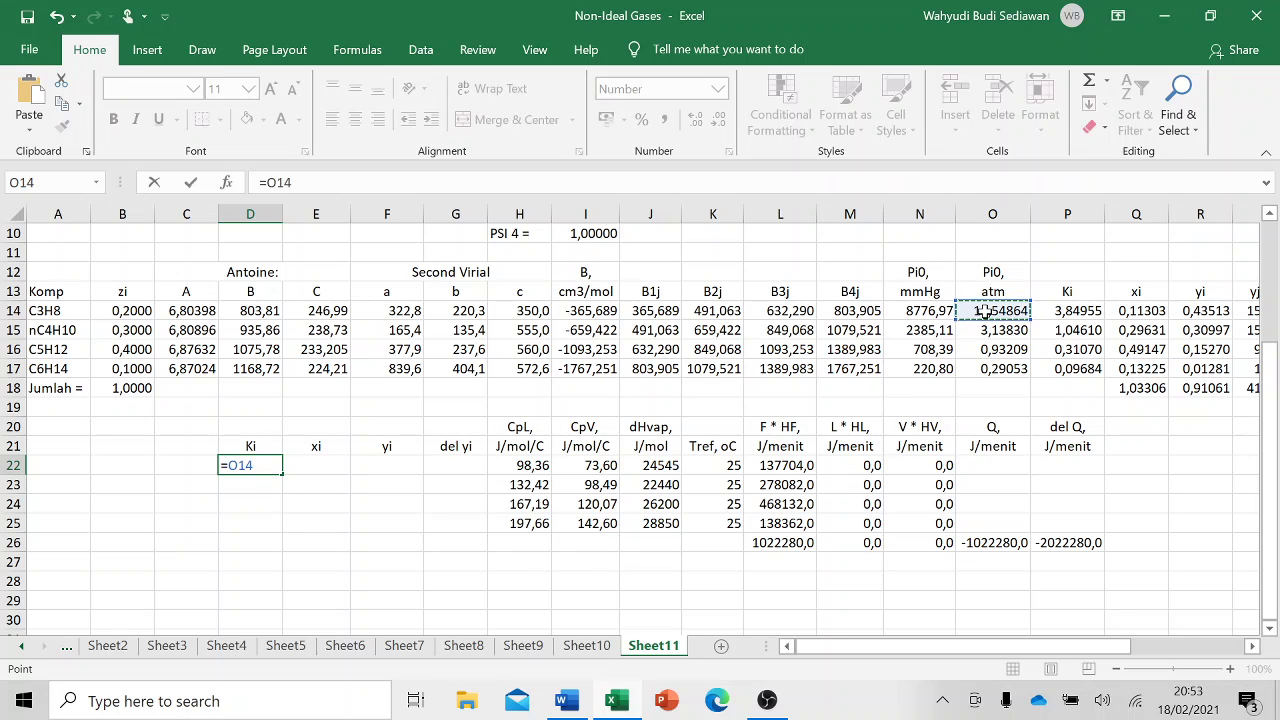
text(/)
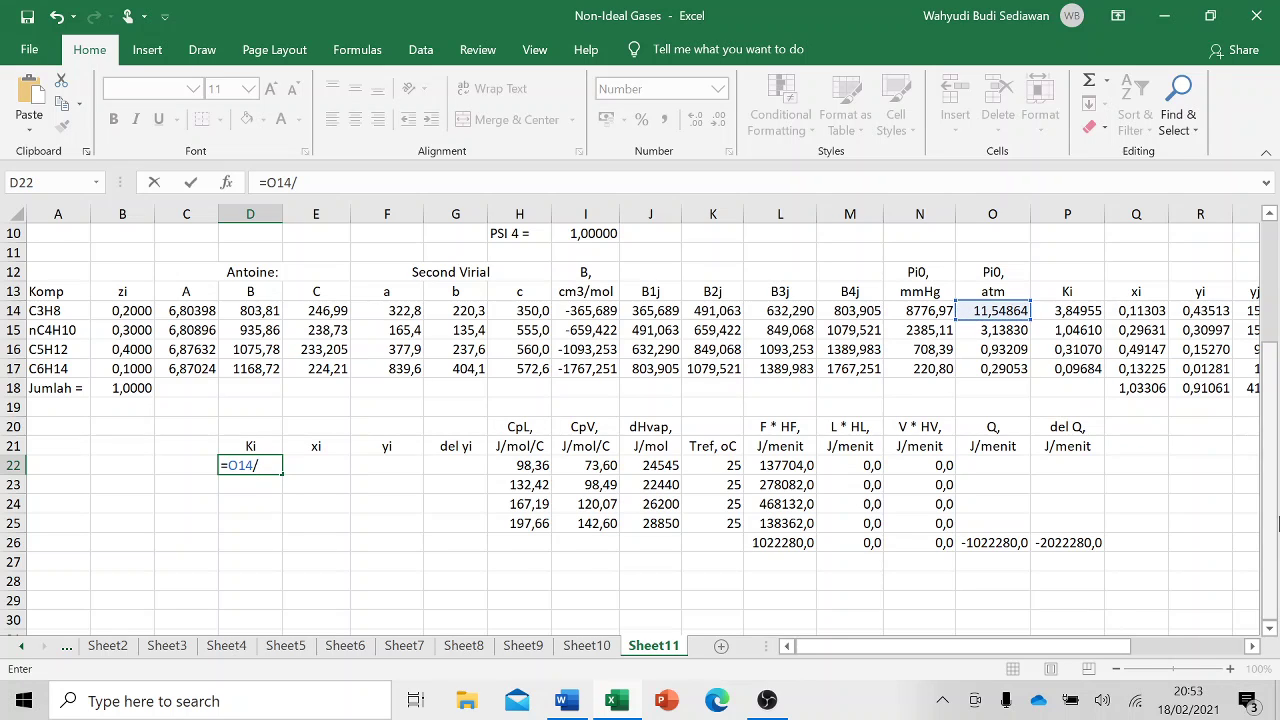
drag(1110, 645, 1237, 632)
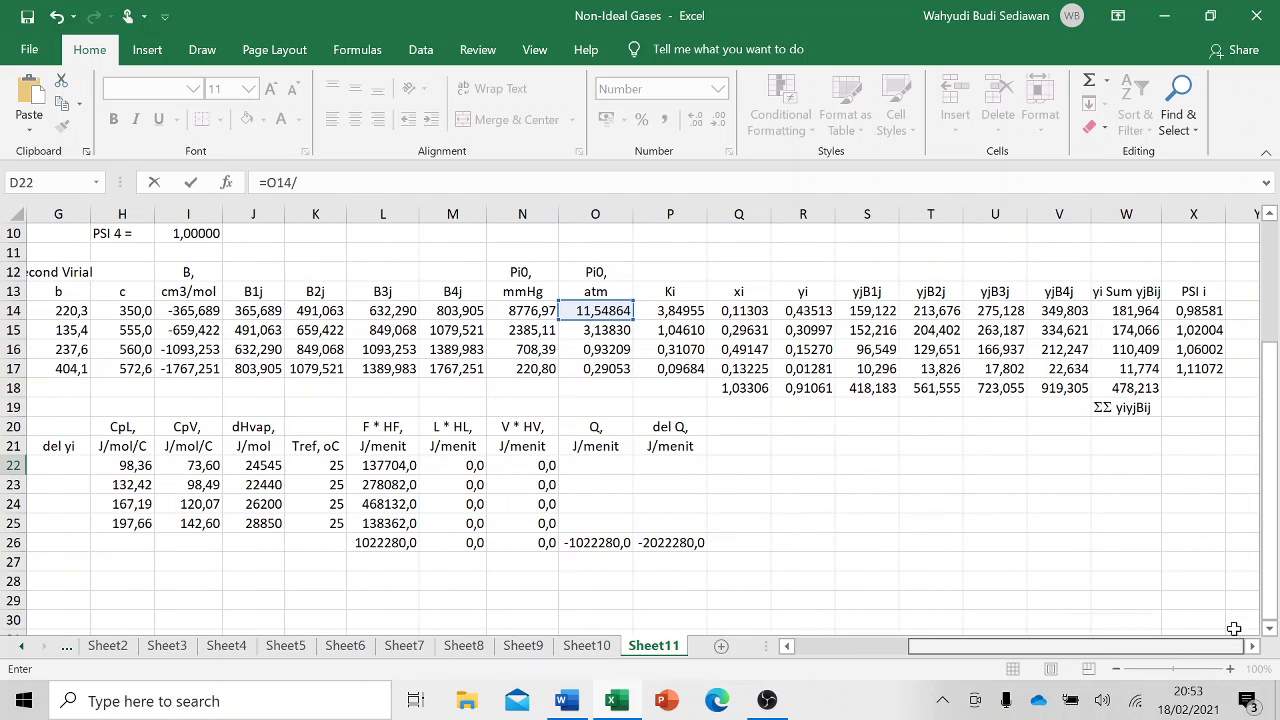
click(1197, 311)
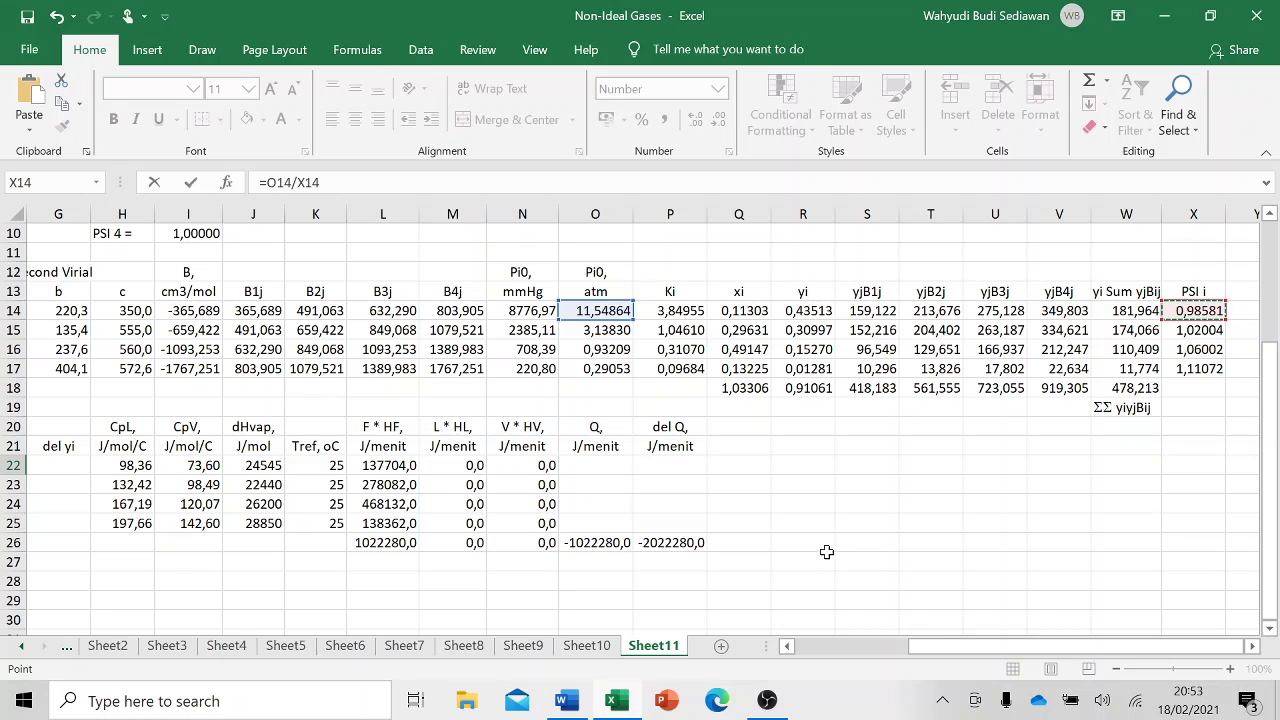
text(/)
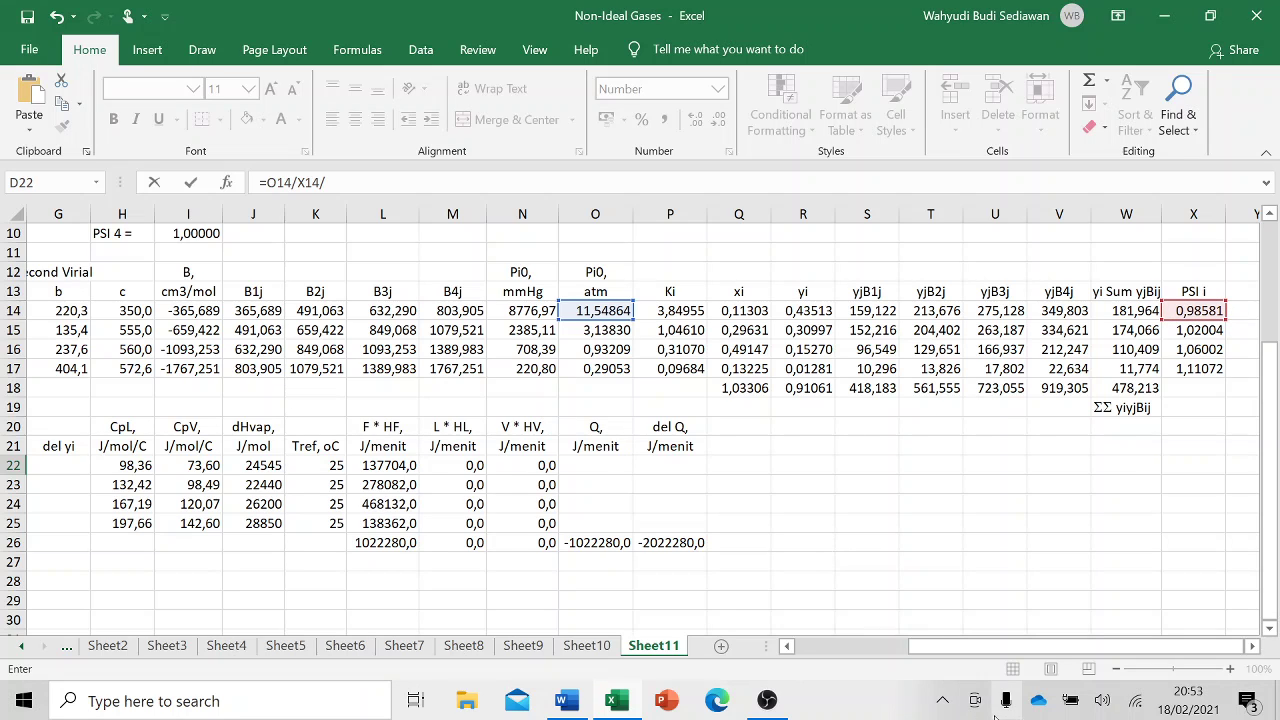
- Complete the D22 formula with an absolute reference to the pressure P, giving =O14/X14/$E$8
drag(958, 647, 787, 647)
scroll(361, 336, up, 2)
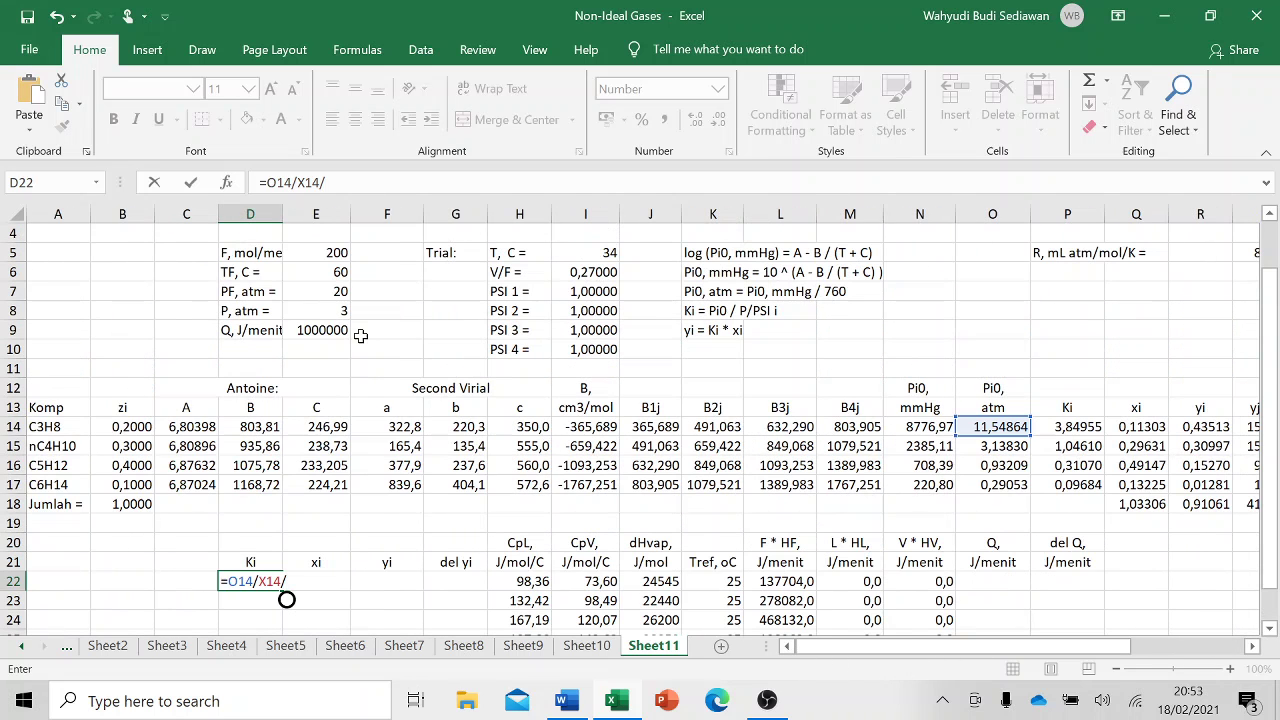
click(340, 312)
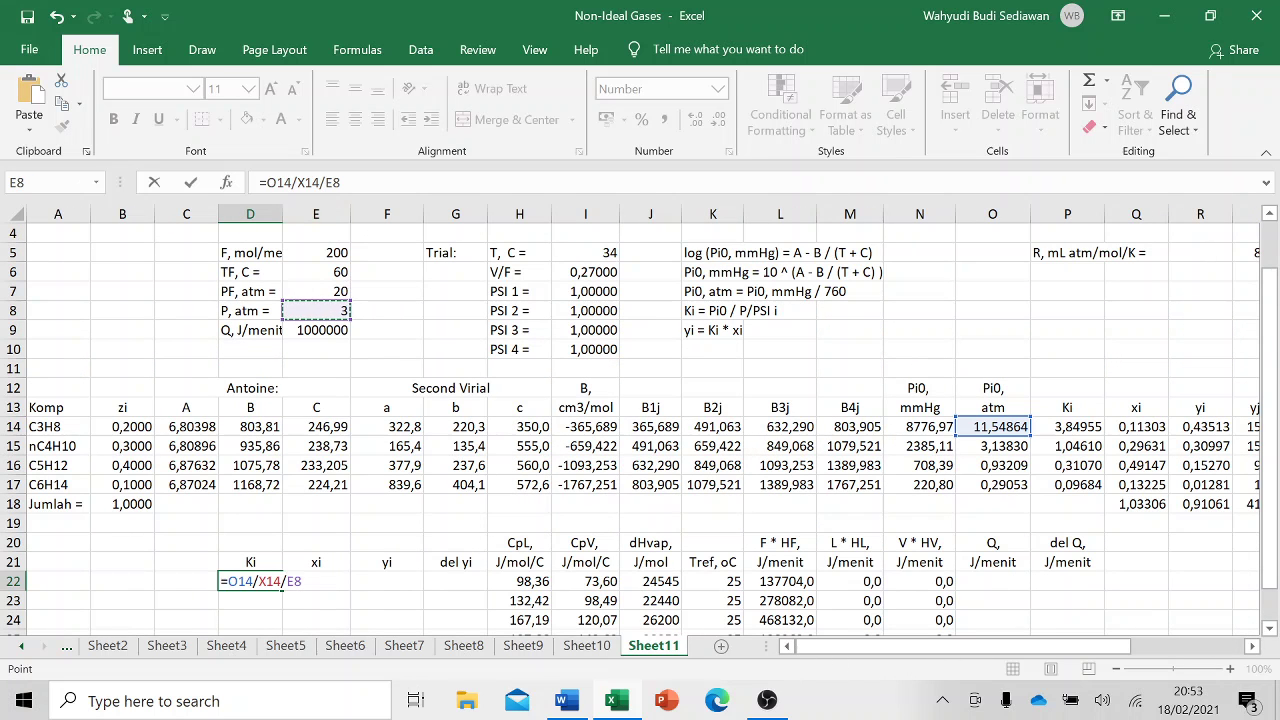
key(F2)
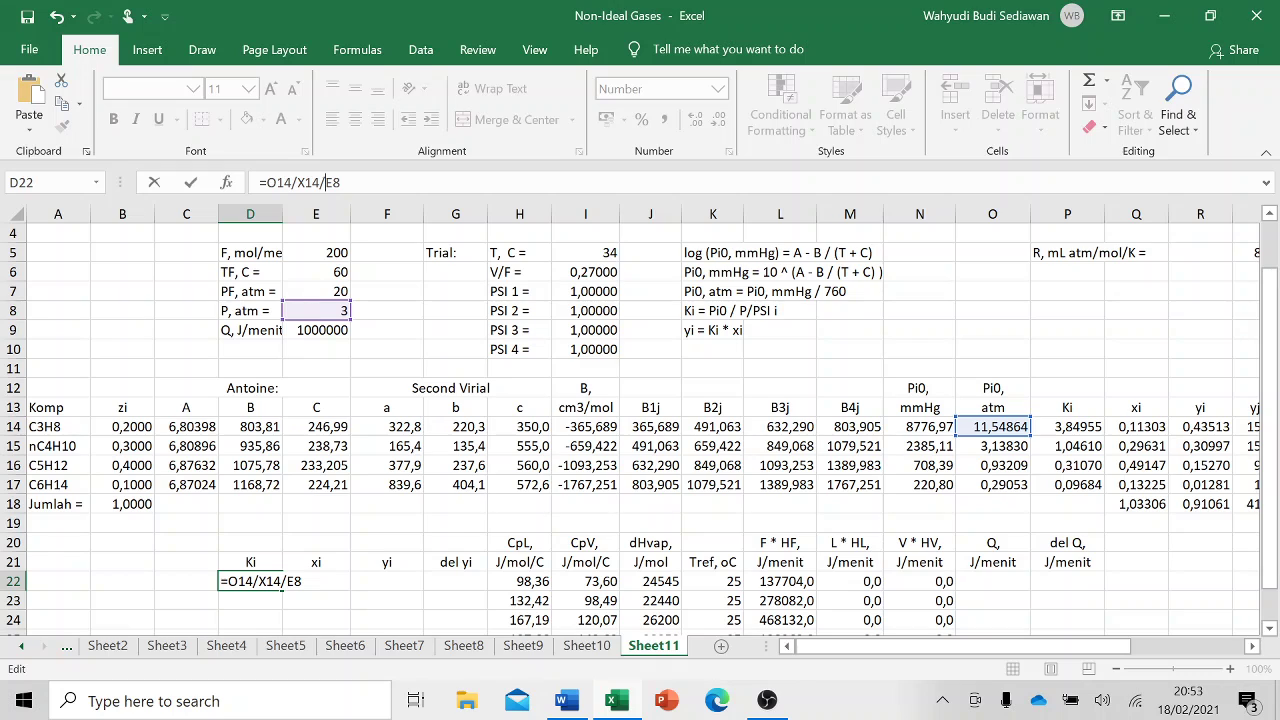
text($E$)
key(Return)
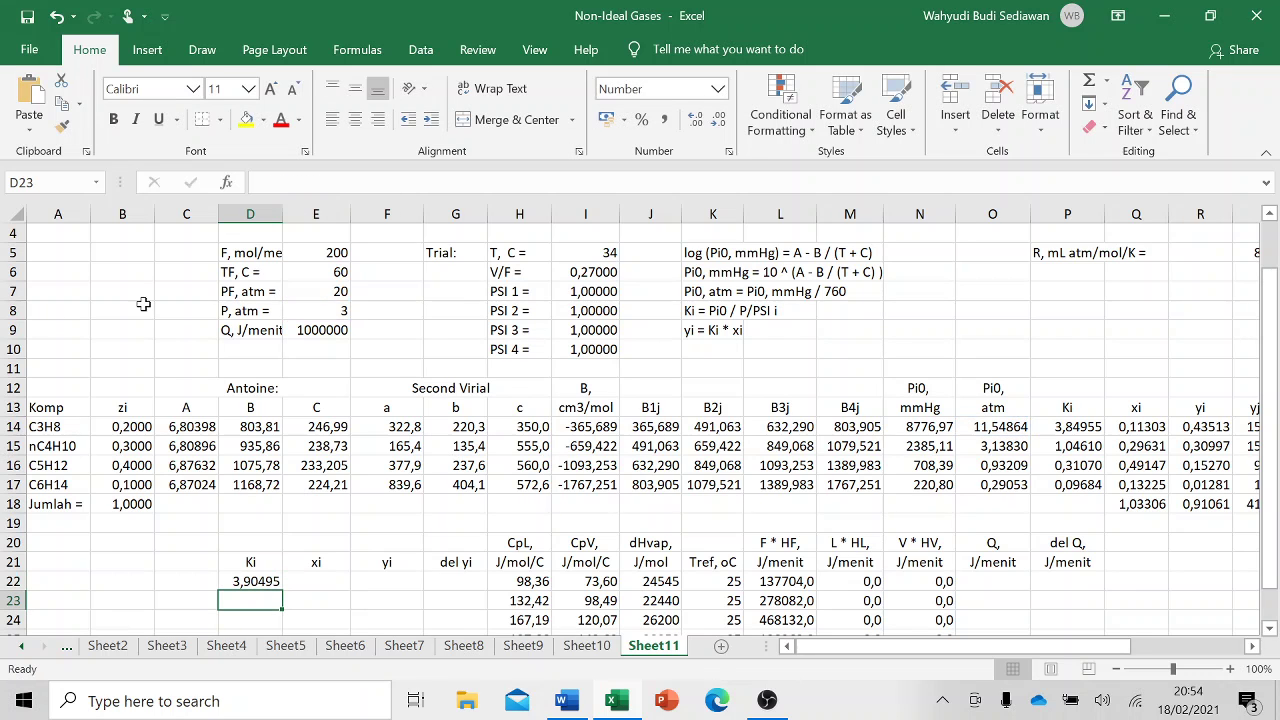
- Fill the Ki formula from D22 down through D25 for the remaining components
scroll(290, 467, down, 2)
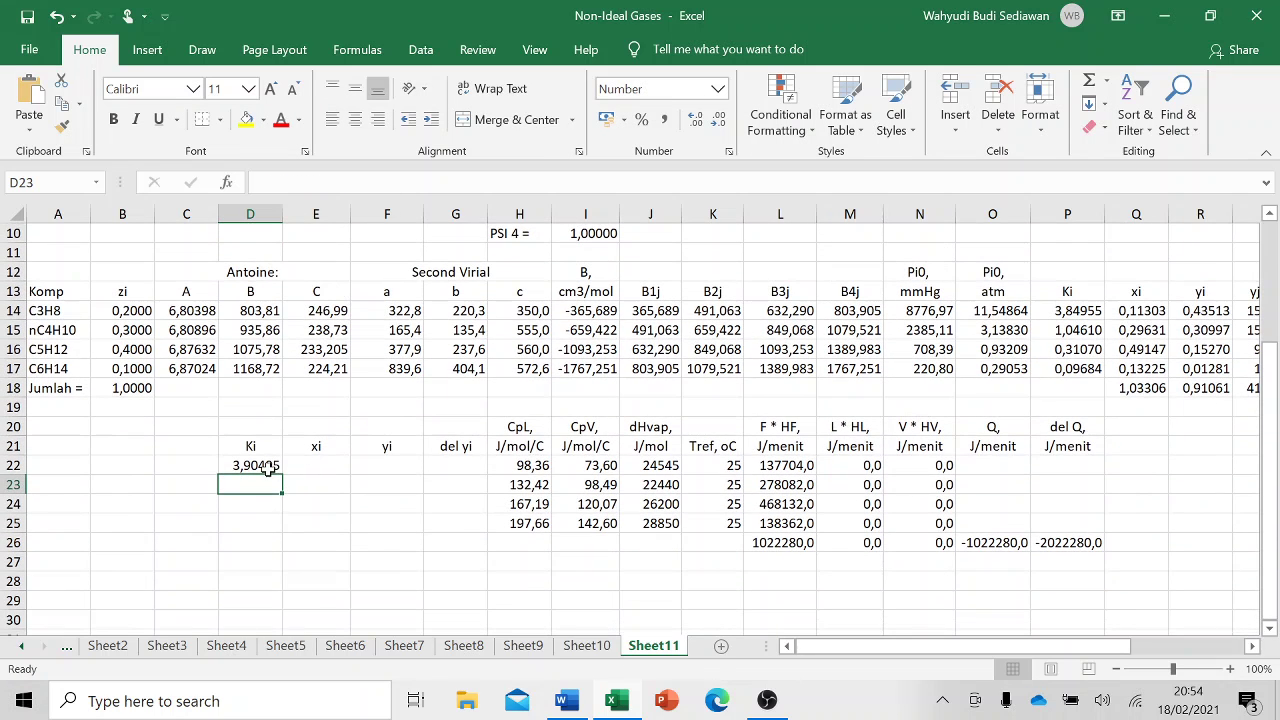
click(266, 466)
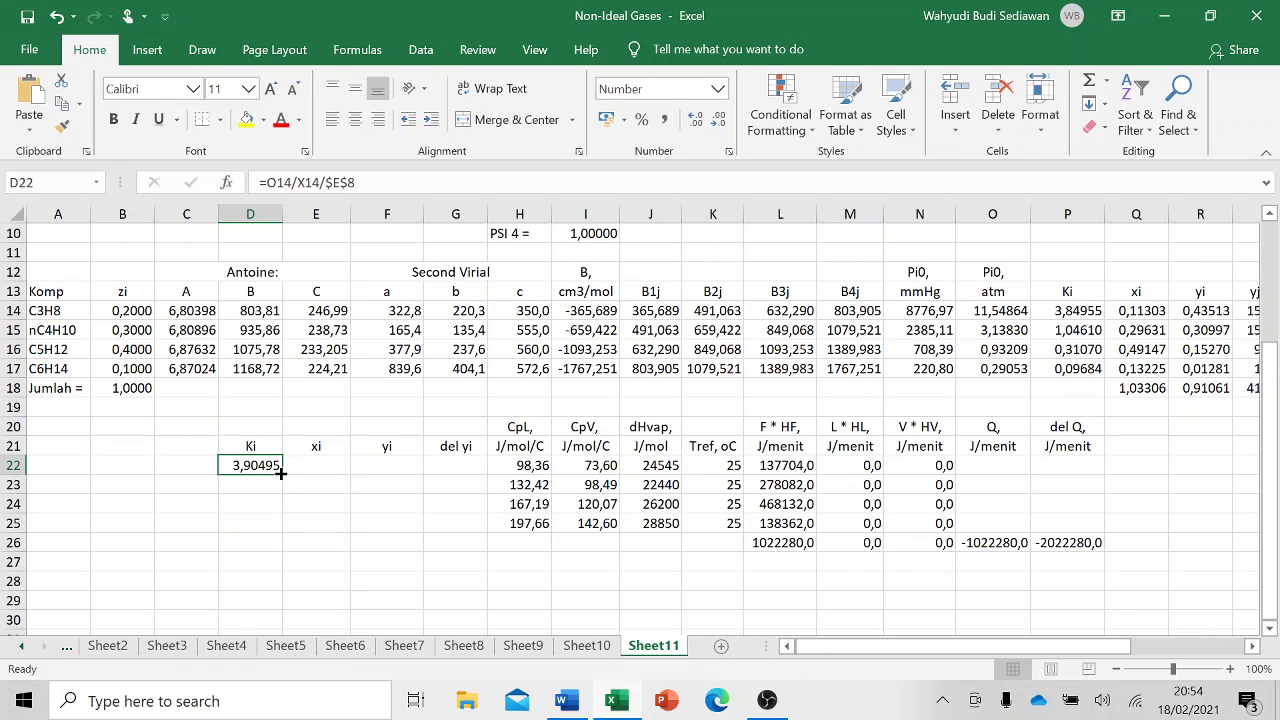
drag(283, 475, 288, 516)
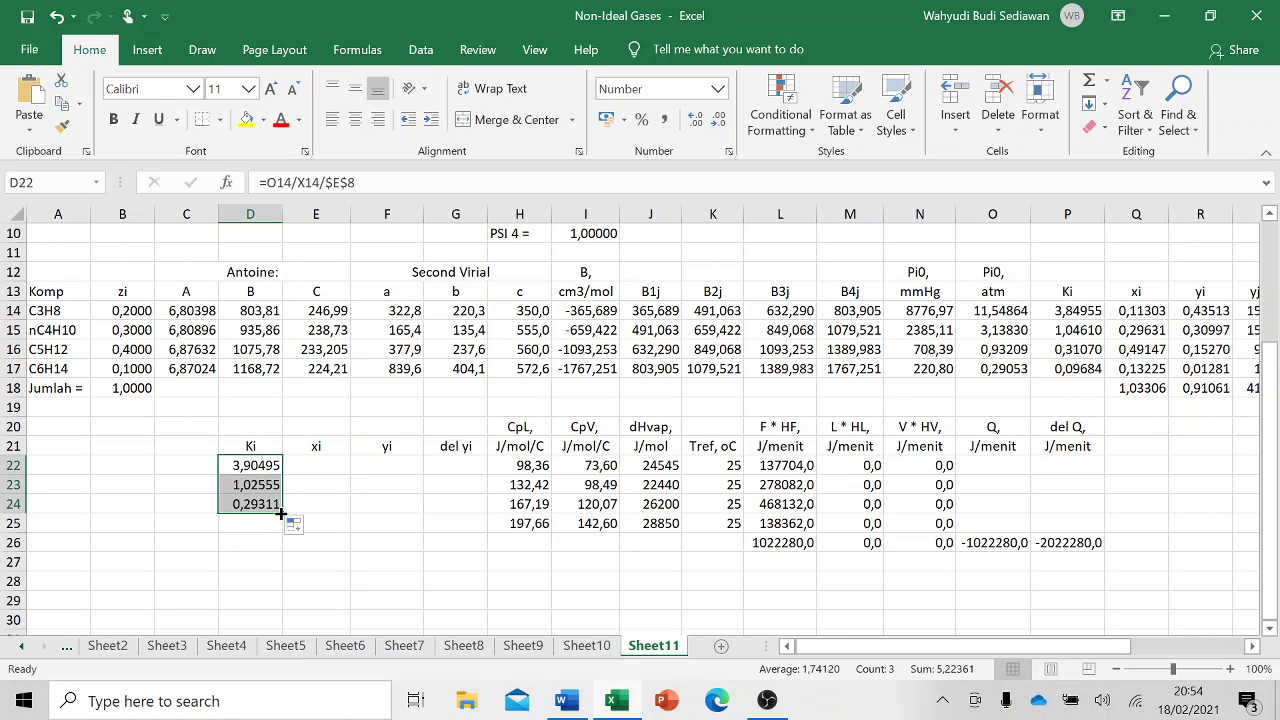
click(266, 466)
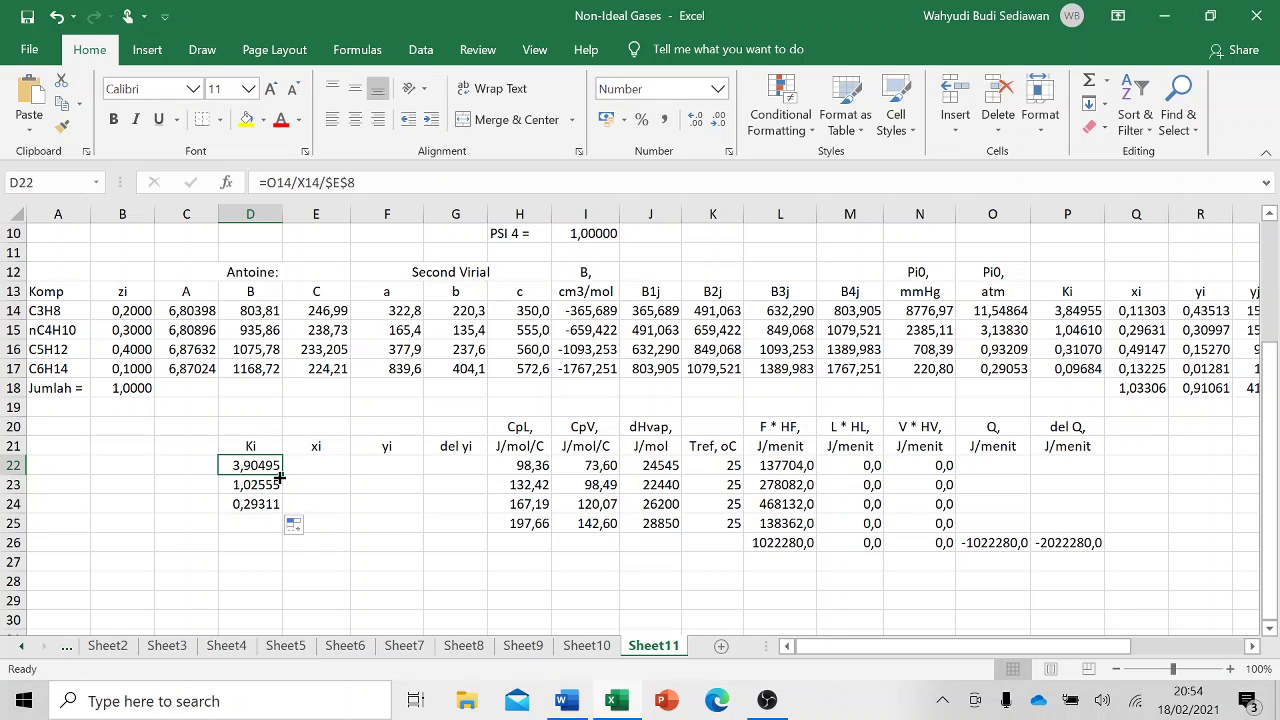
drag(282, 478, 310, 530)
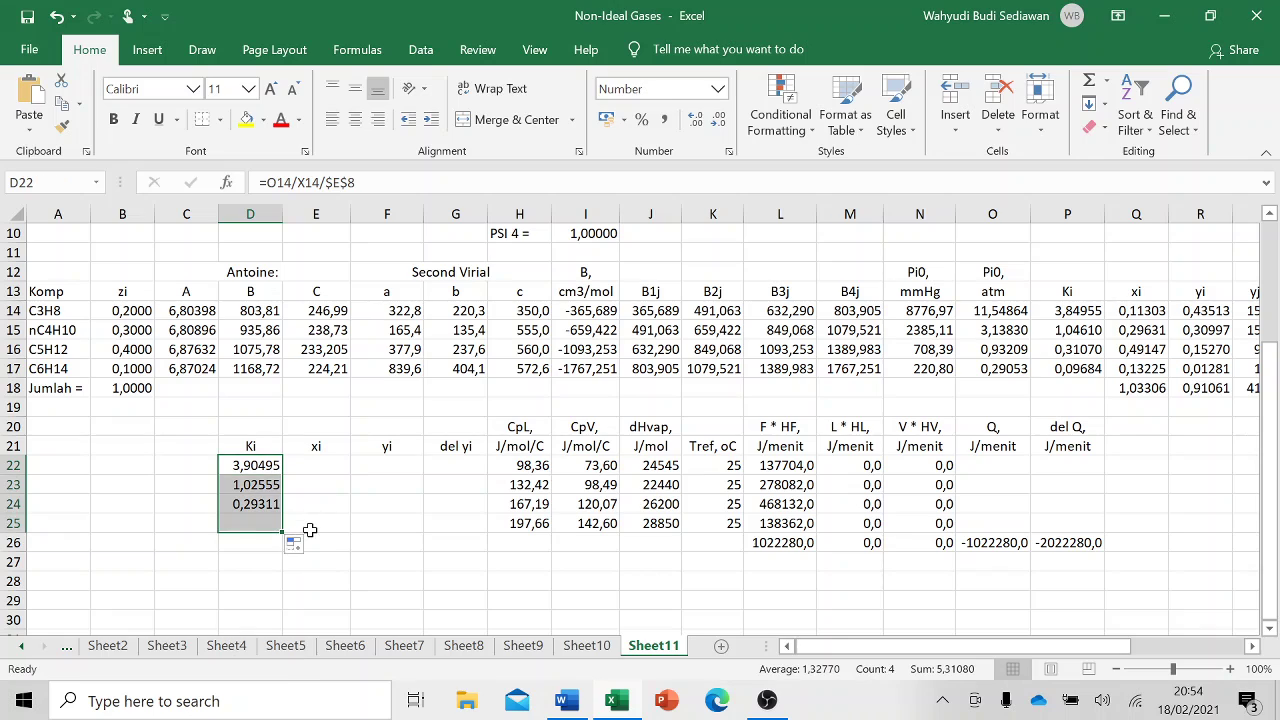
- Begin the xi formula for C3H8 in E22 as =B14/(1-I6, using zi and the trial V/F
click(333, 464)
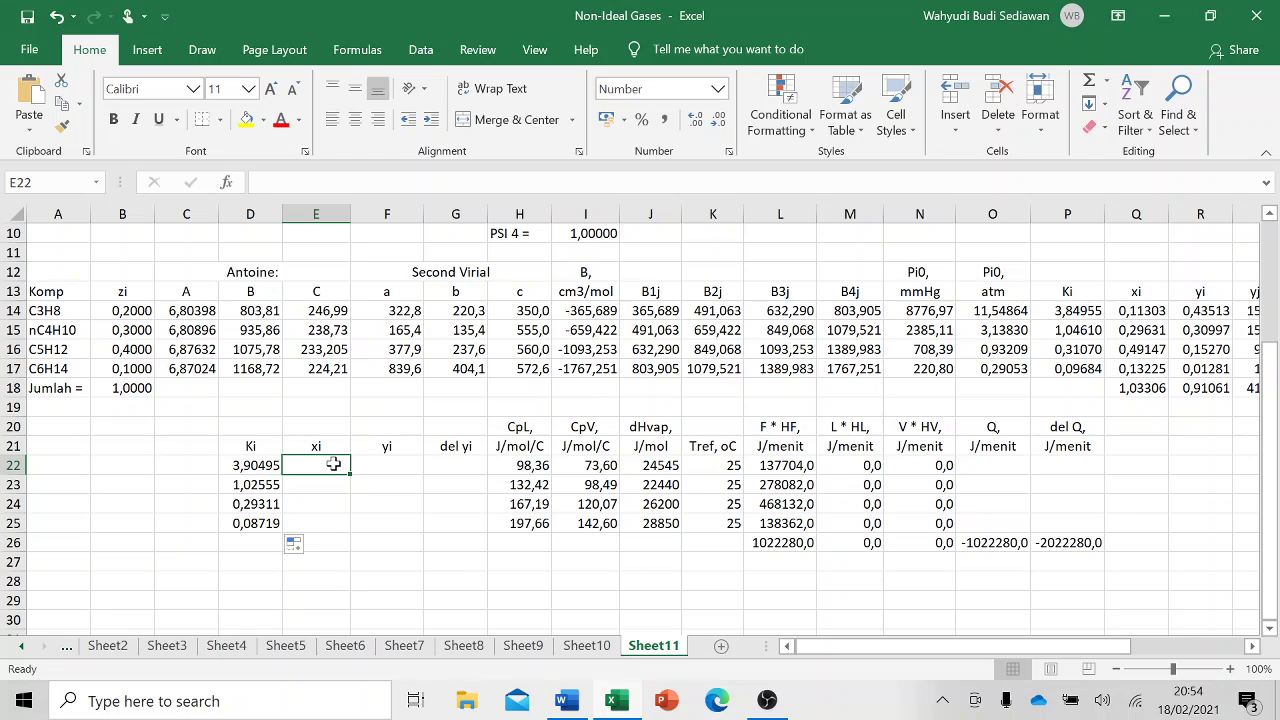
text(=)
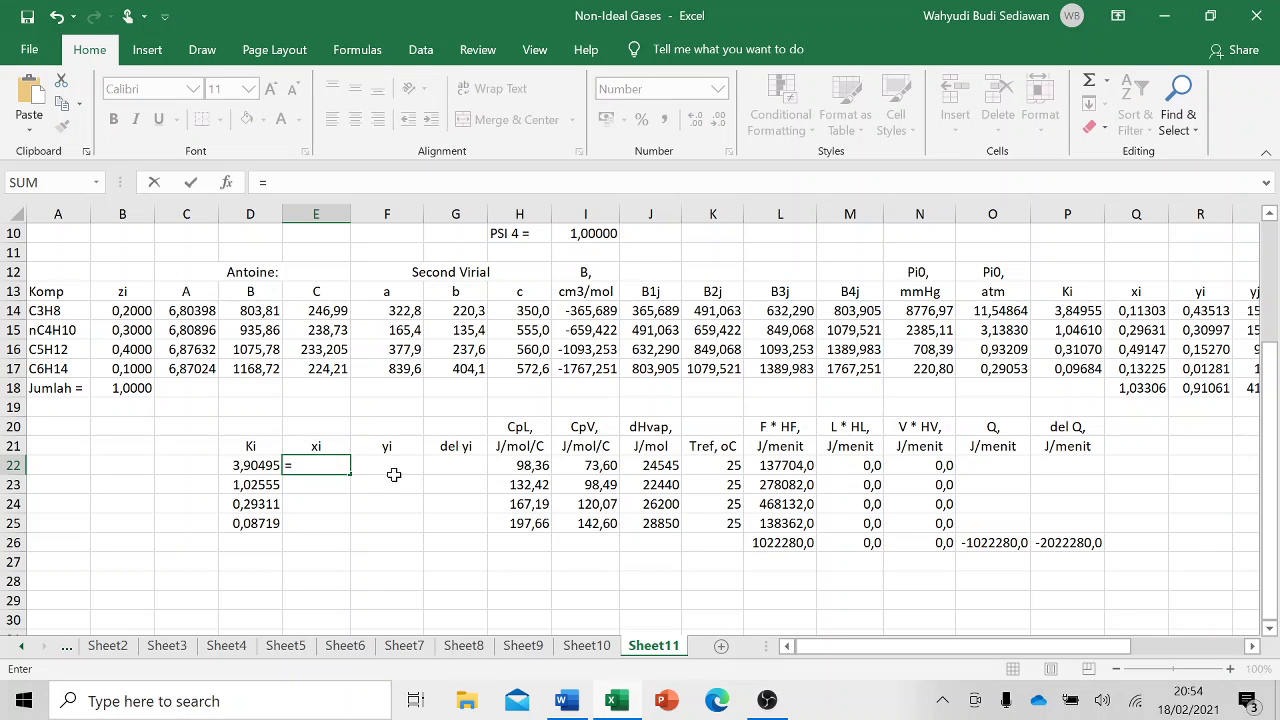
click(134, 310)
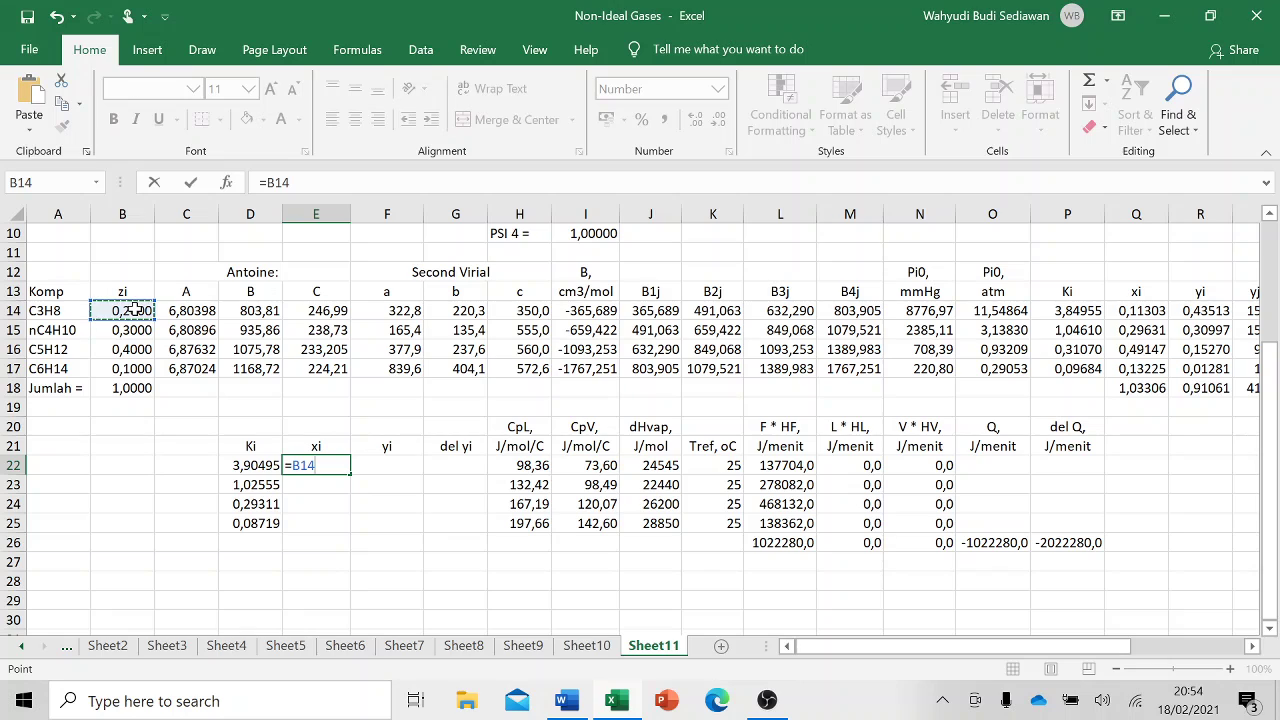
text(/()
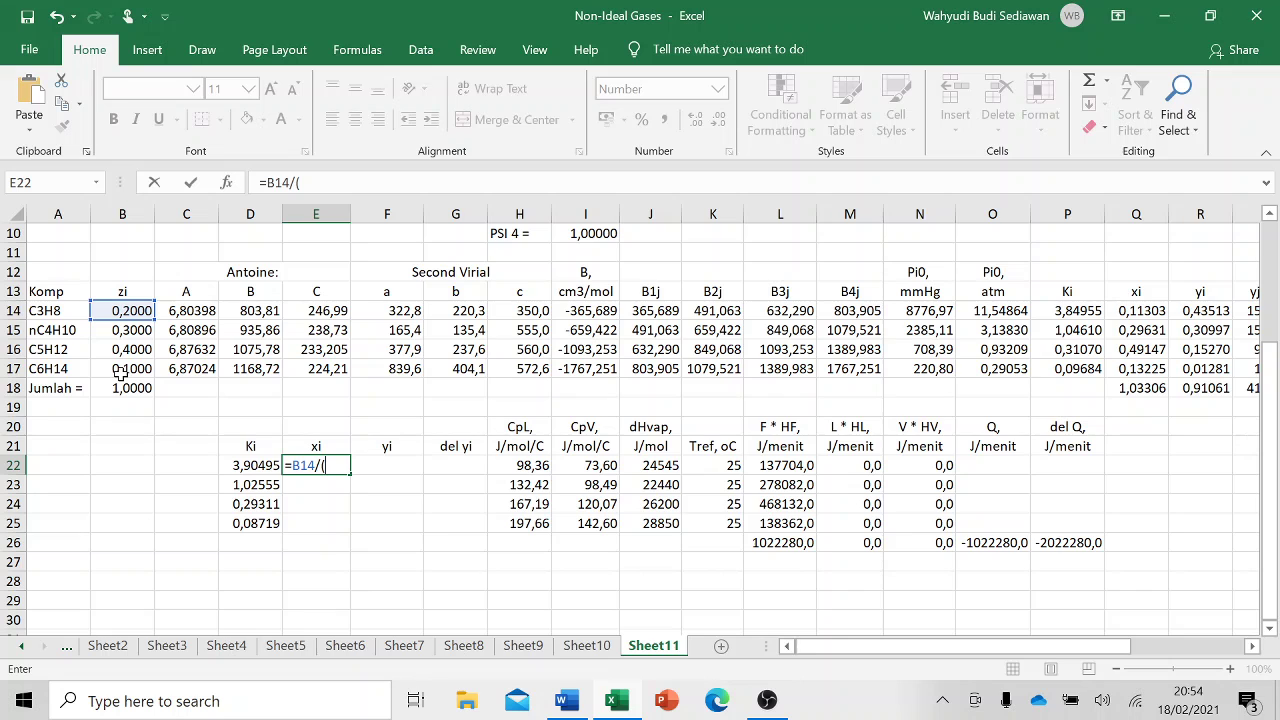
text(1-)
scroll(120, 373, up, 3)
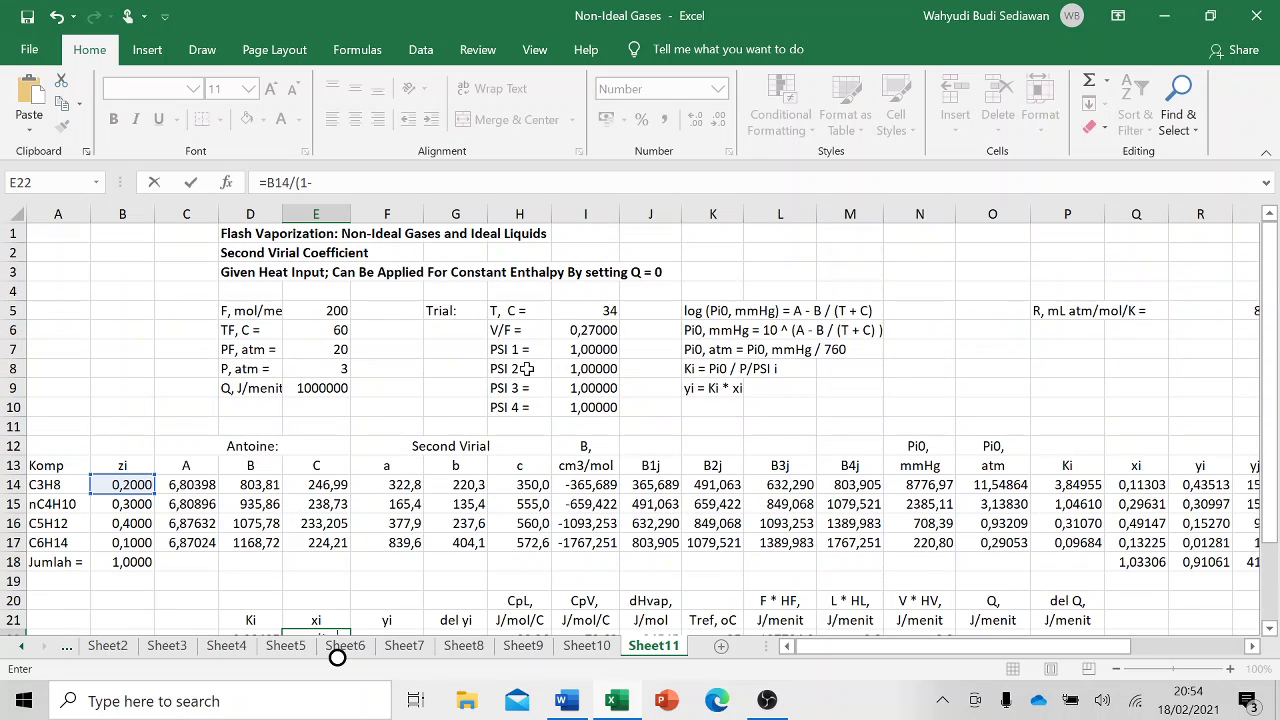
text(-)
click(569, 331)
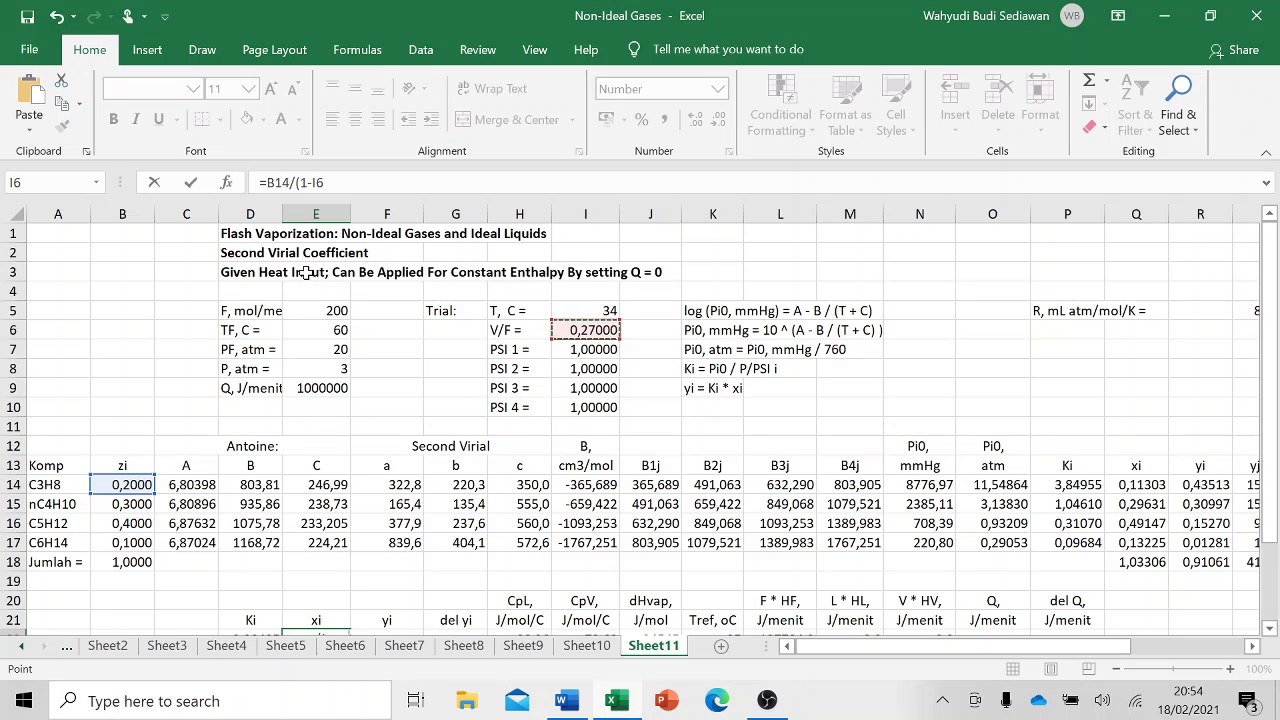
- Complete the E22 formula as =B14/(1-I6+I6*D22) and fill it down through E25
text(+)
click(573, 329)
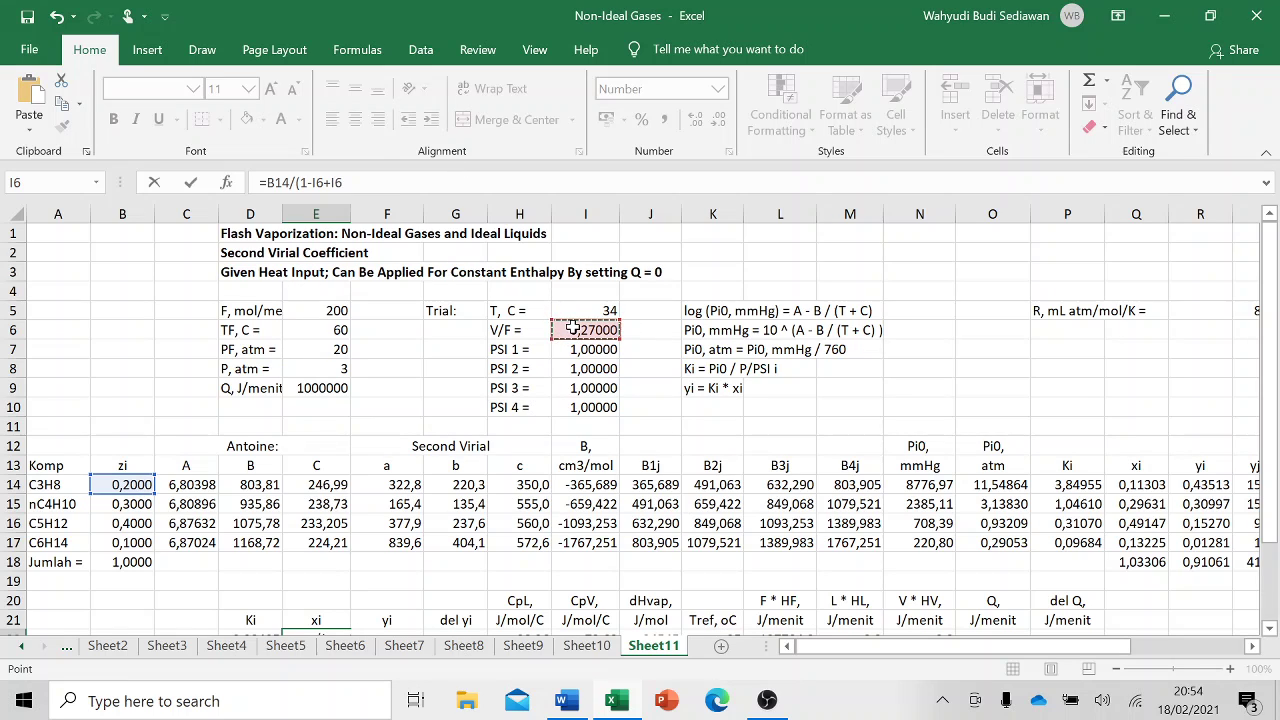
text(*)
scroll(374, 484, down, 3)
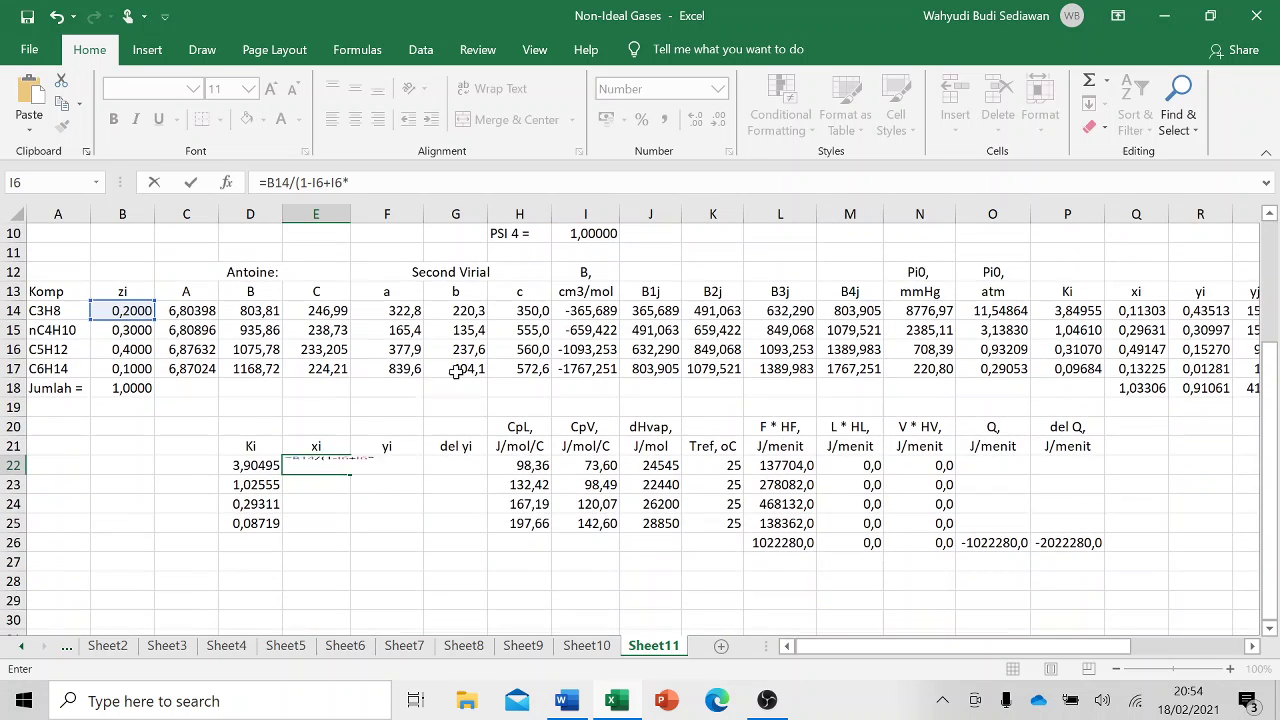
click(251, 465)
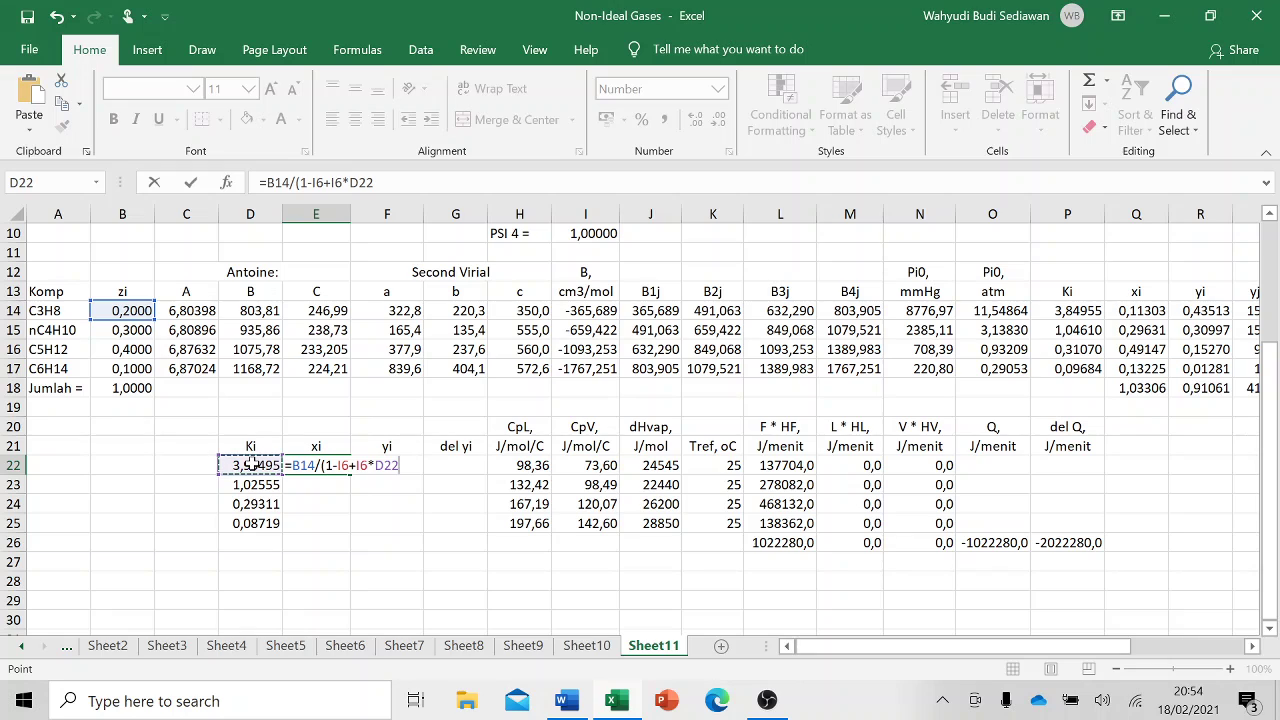
text())
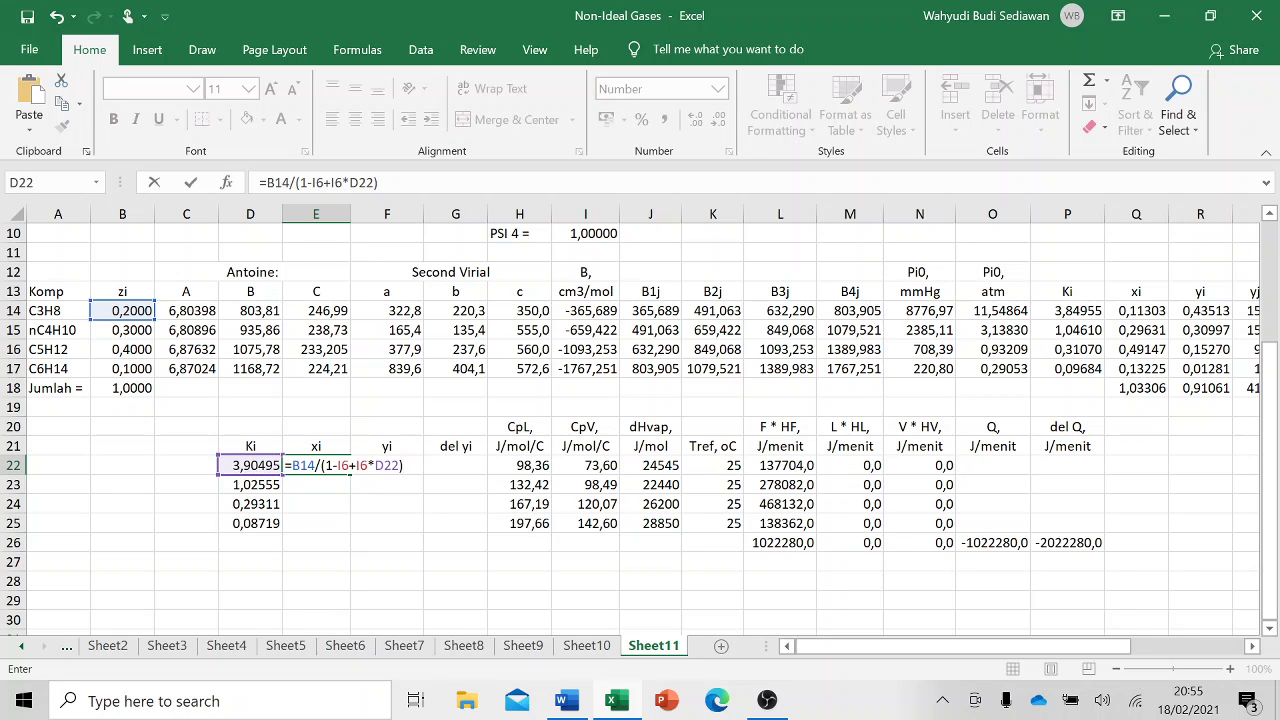
scroll(394, 436, up, 2)
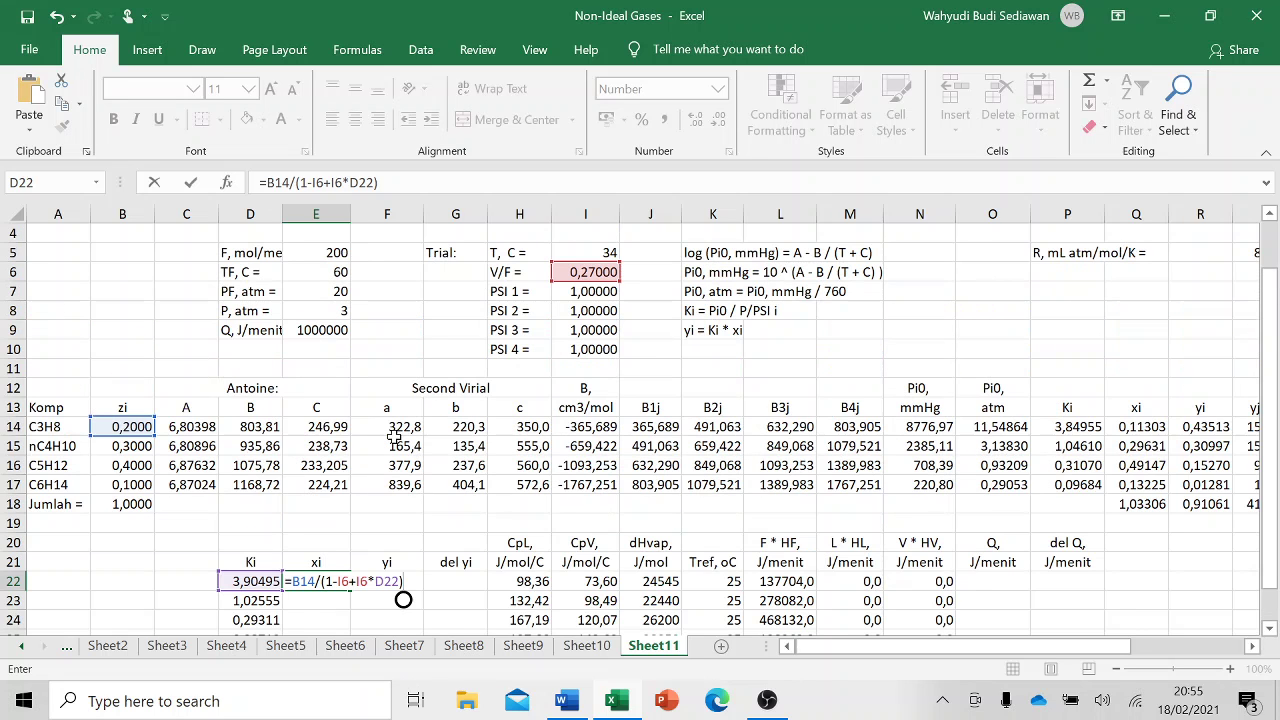
scroll(419, 446, down, 2)
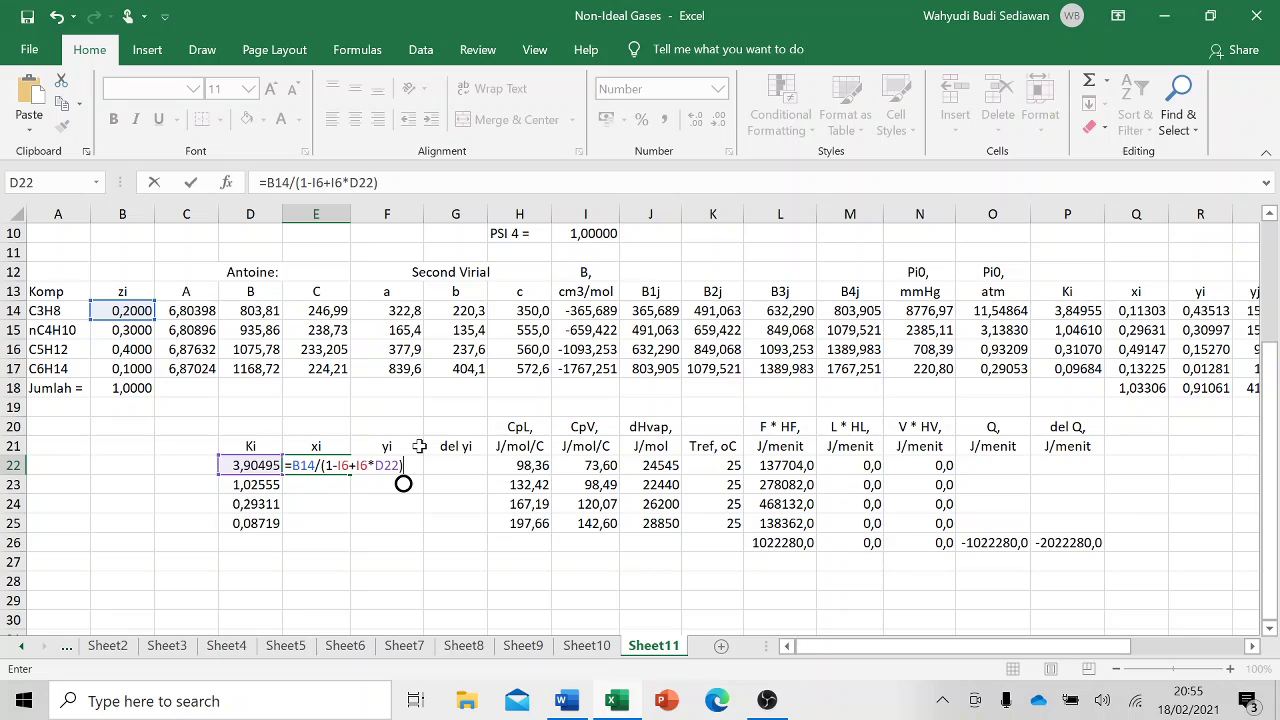
key(Return)
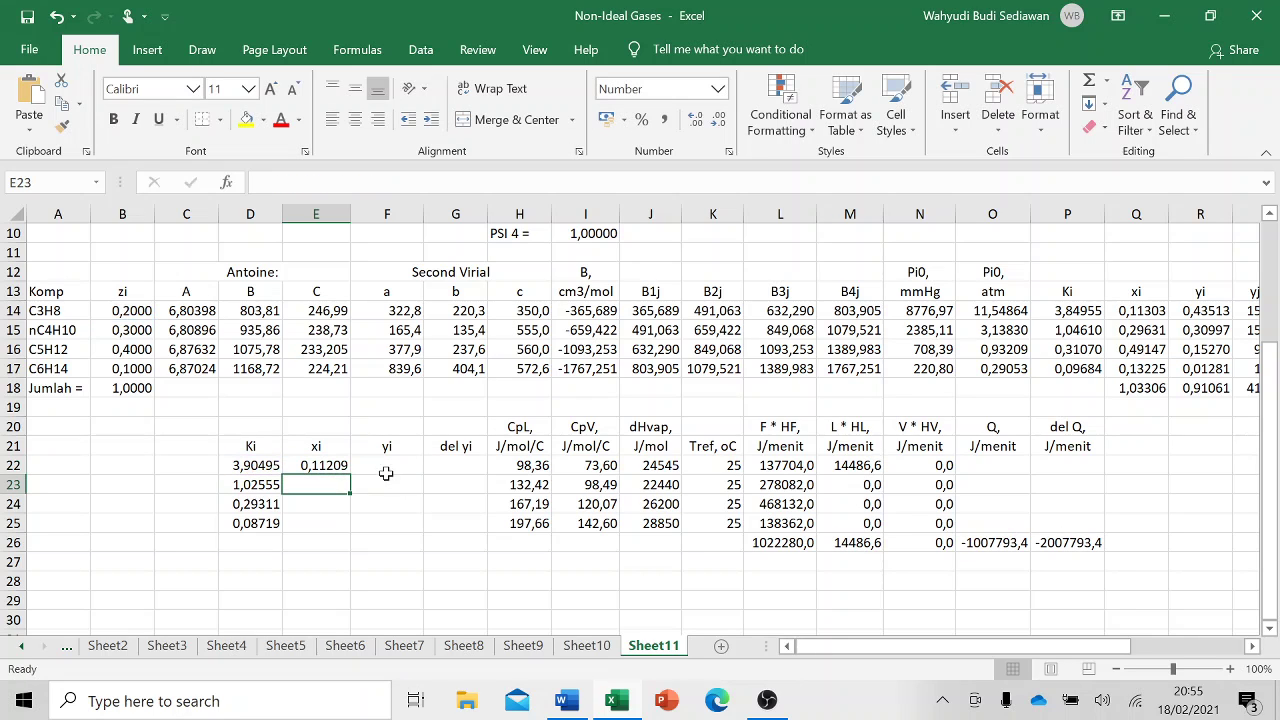
click(340, 467)
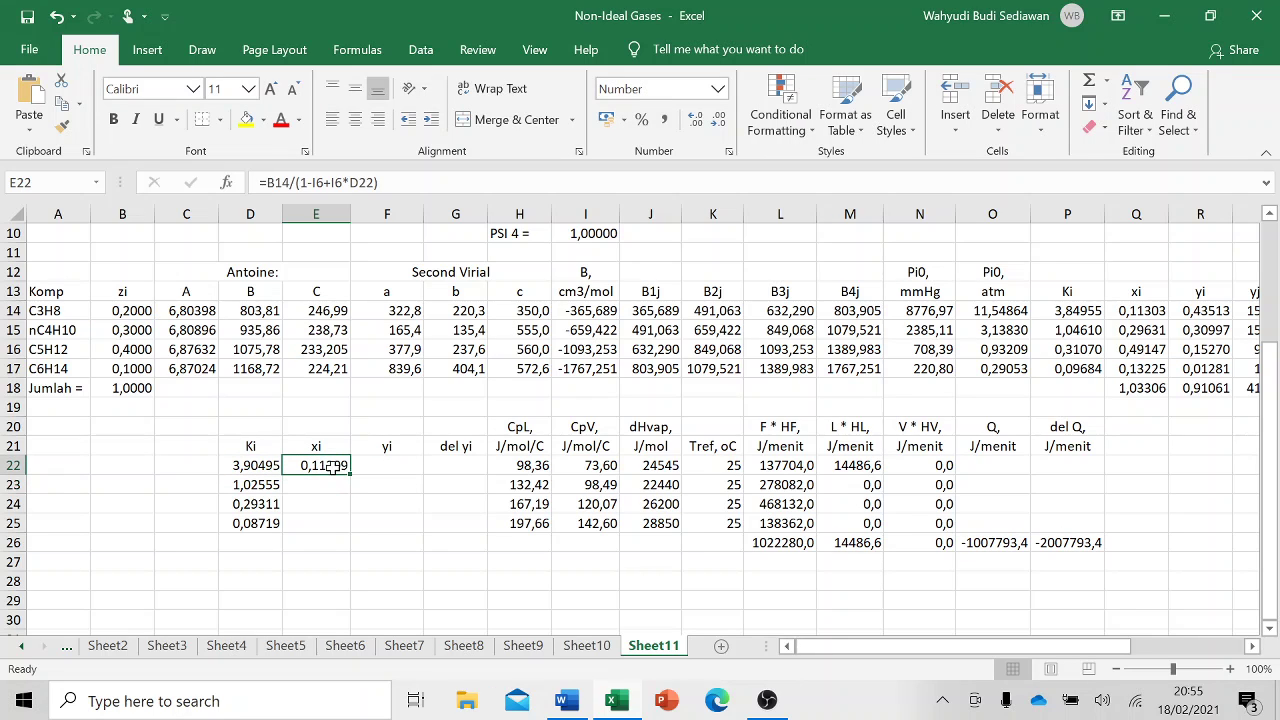
drag(350, 474, 356, 538)
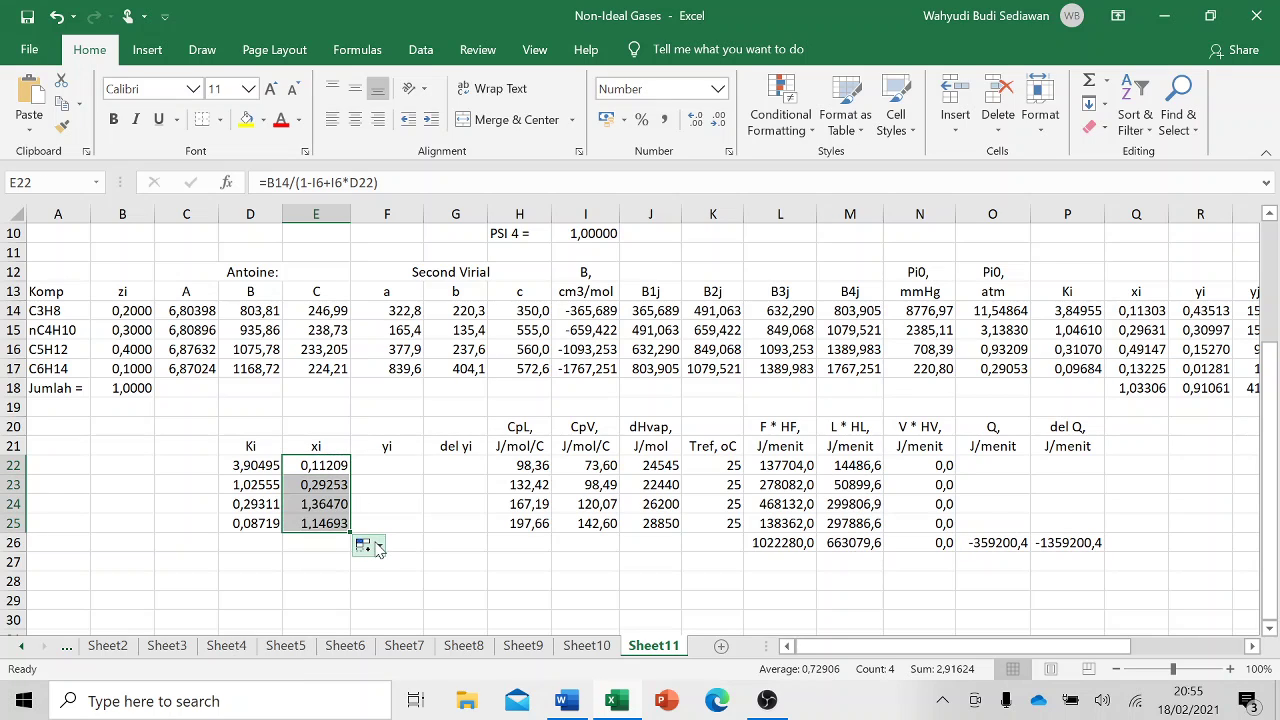
- Calculate yi for C3H8 in F22 as =D22*E22 and fill the formula down through F25
click(409, 466)
text(=)
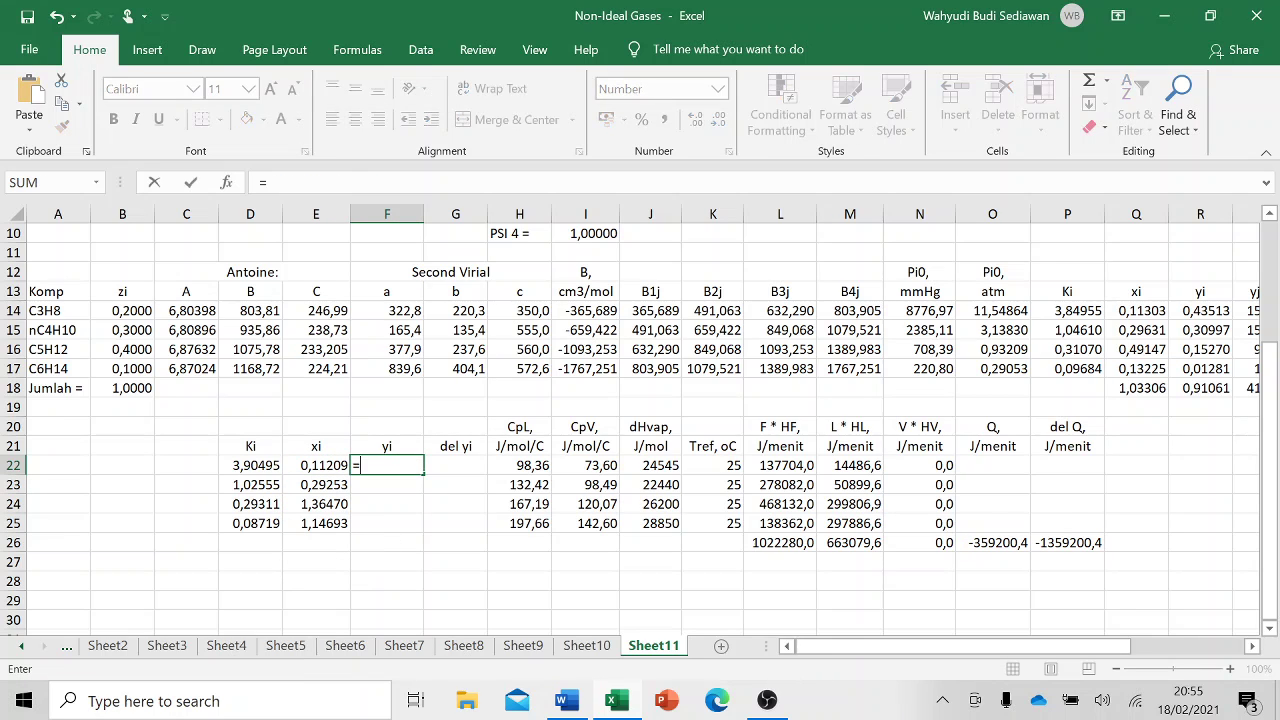
click(240, 466)
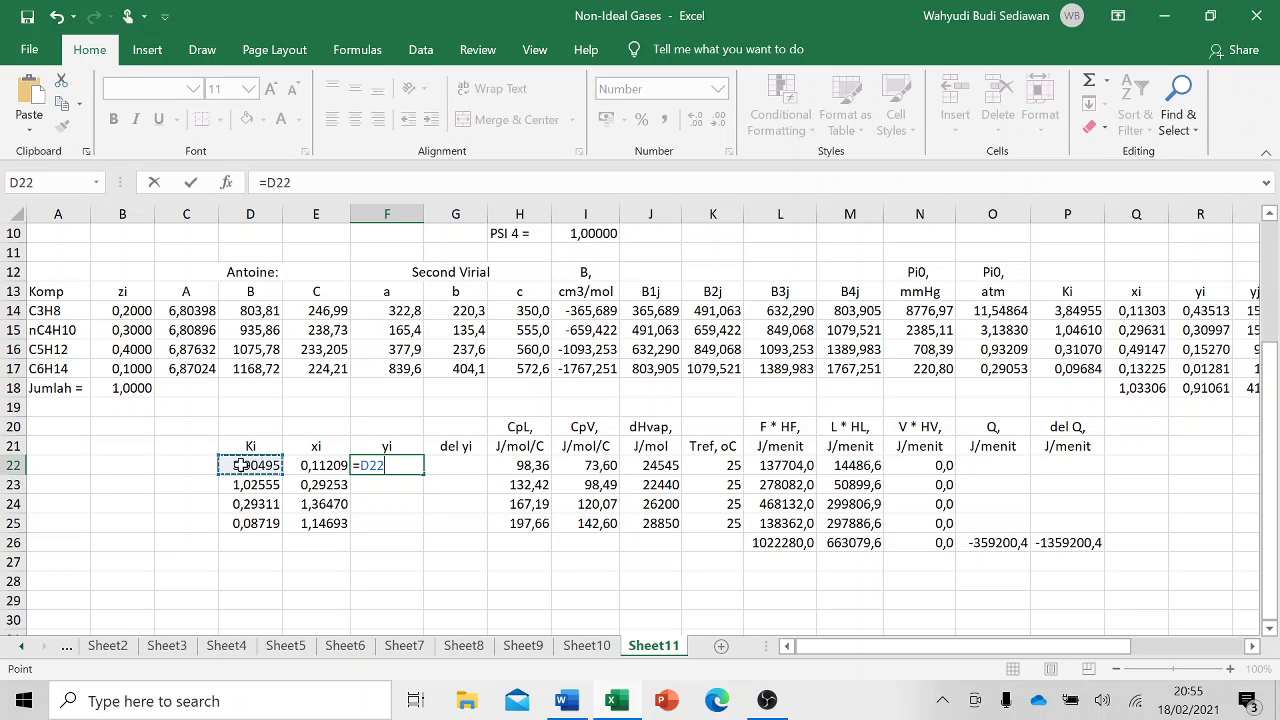
text(*)
click(308, 466)
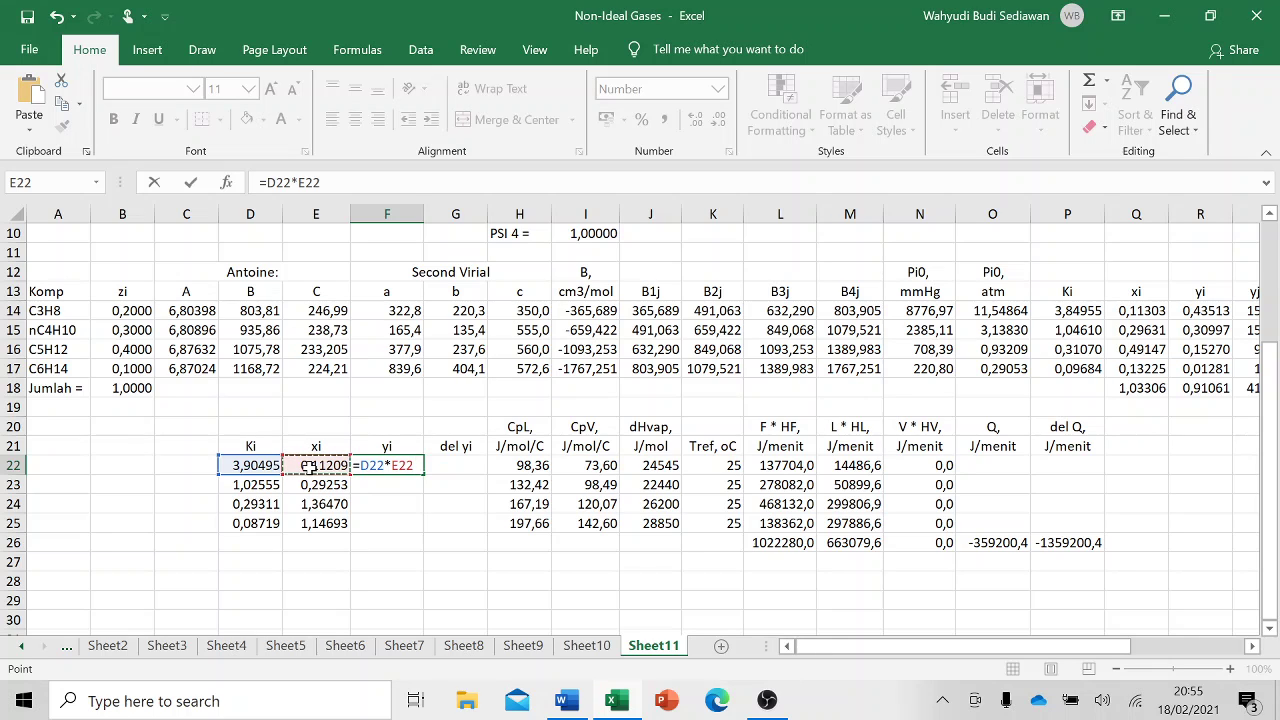
key(Return)
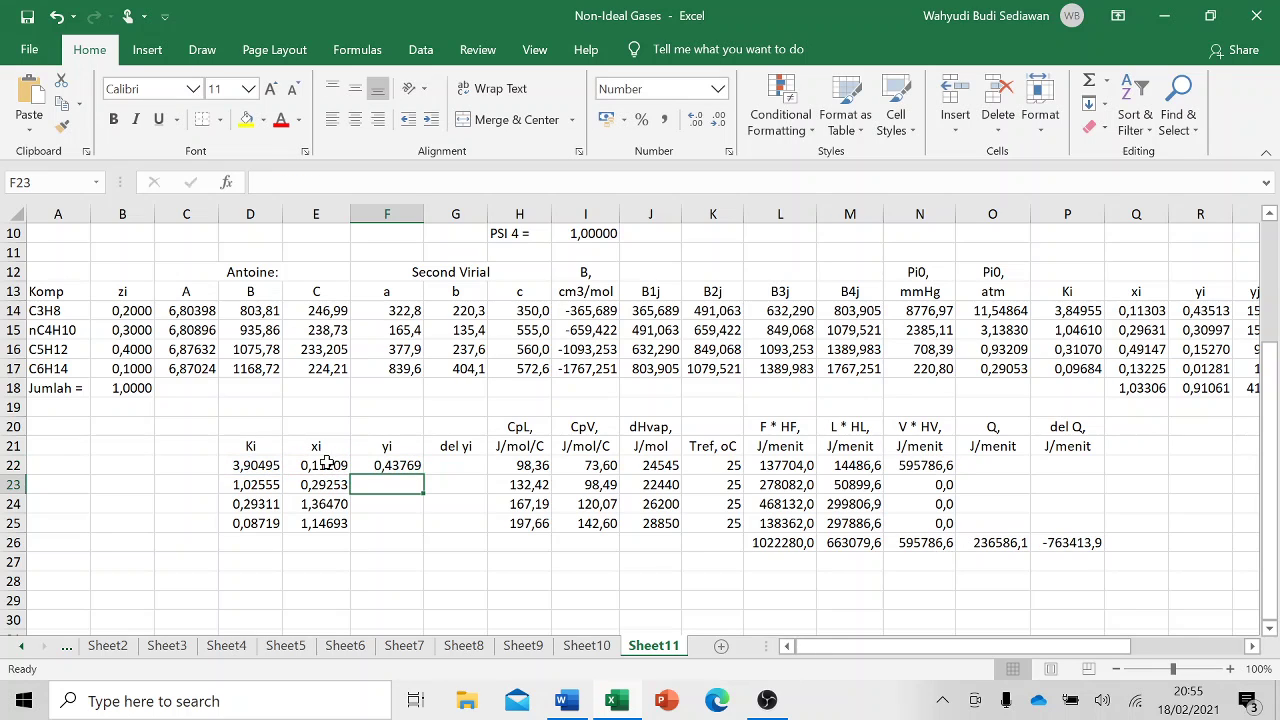
click(400, 466)
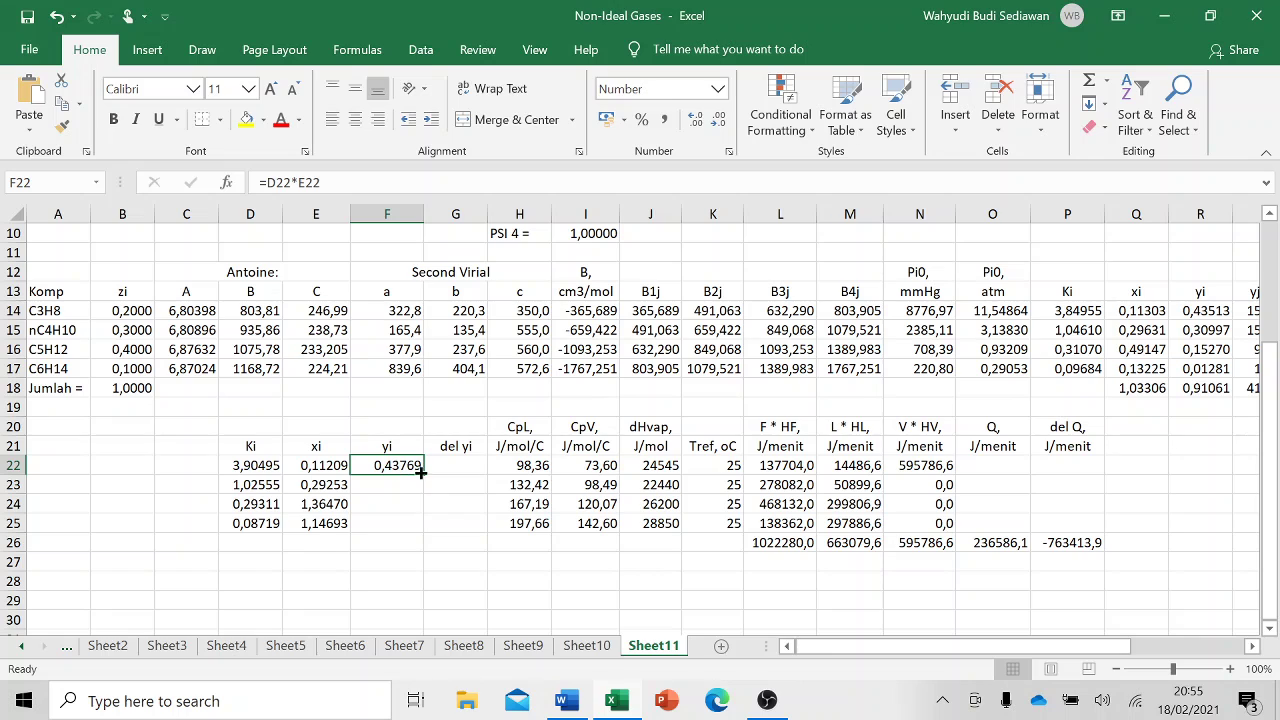
drag(425, 476, 407, 541)
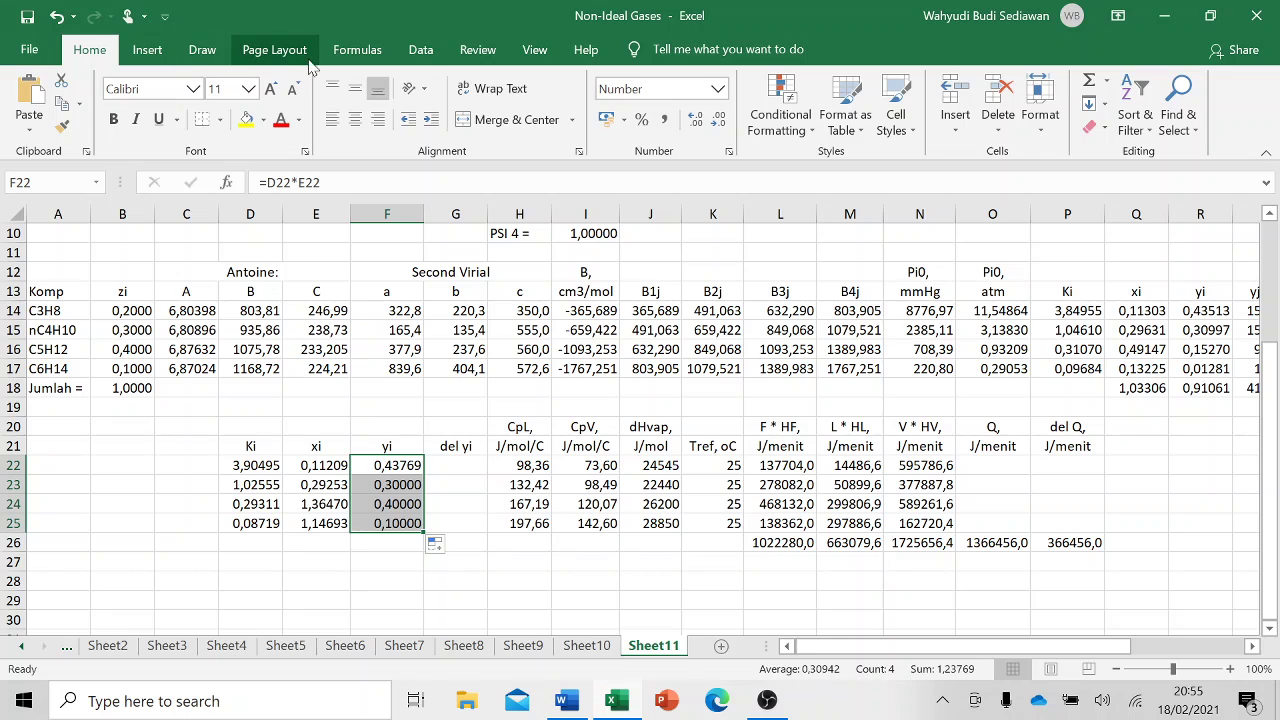
- Total the new yi and xi columns in row 26 with AutoSum, placing the sums in F26 and E26
click(347, 55)
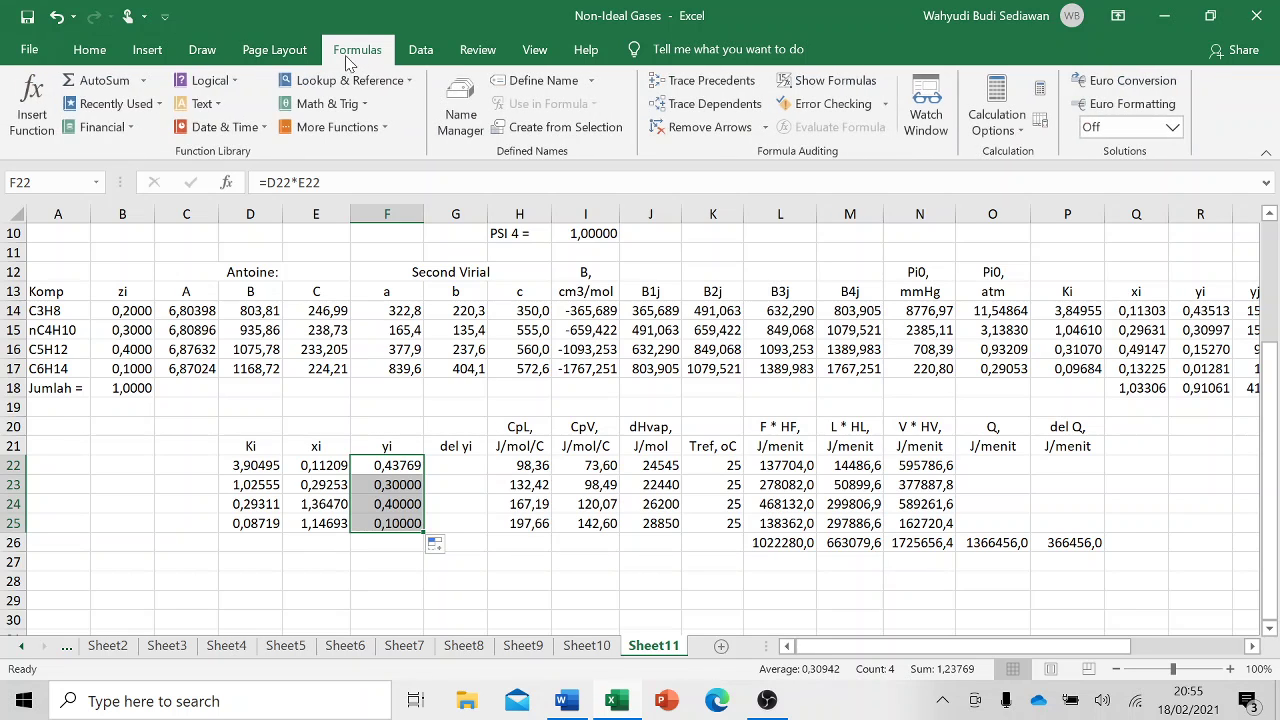
click(84, 80)
drag(321, 466, 323, 512)
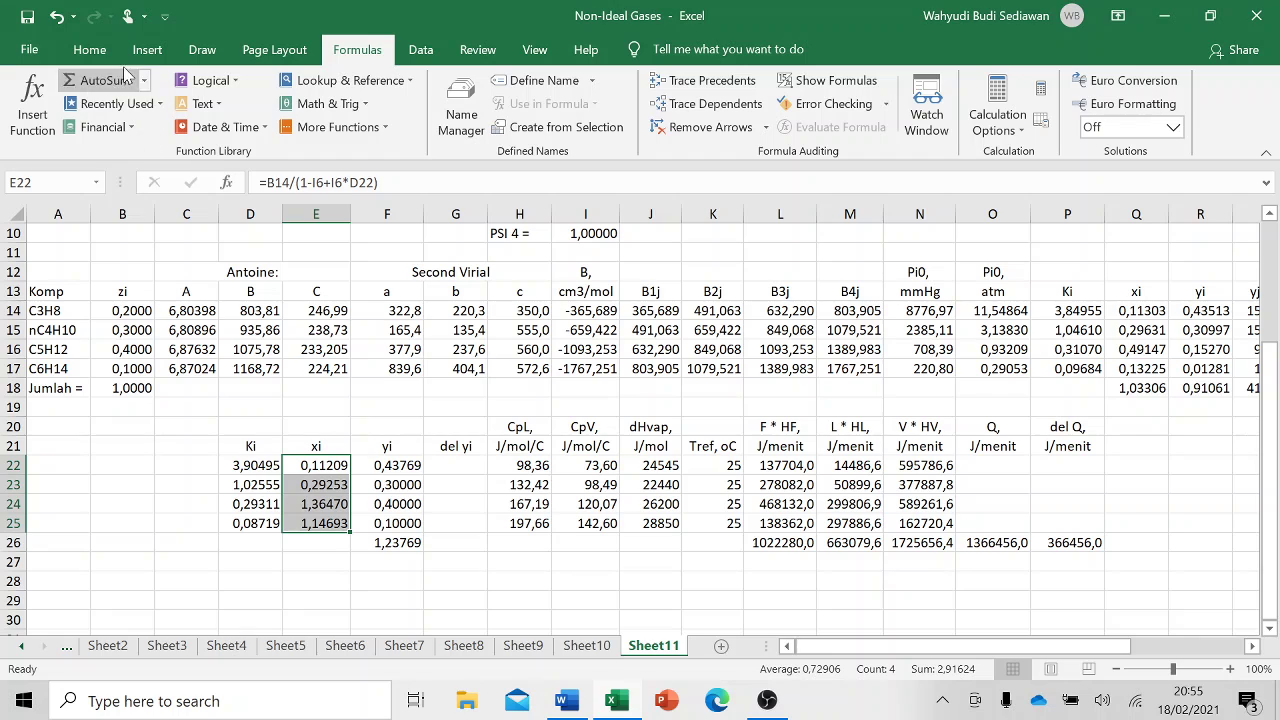
click(96, 82)
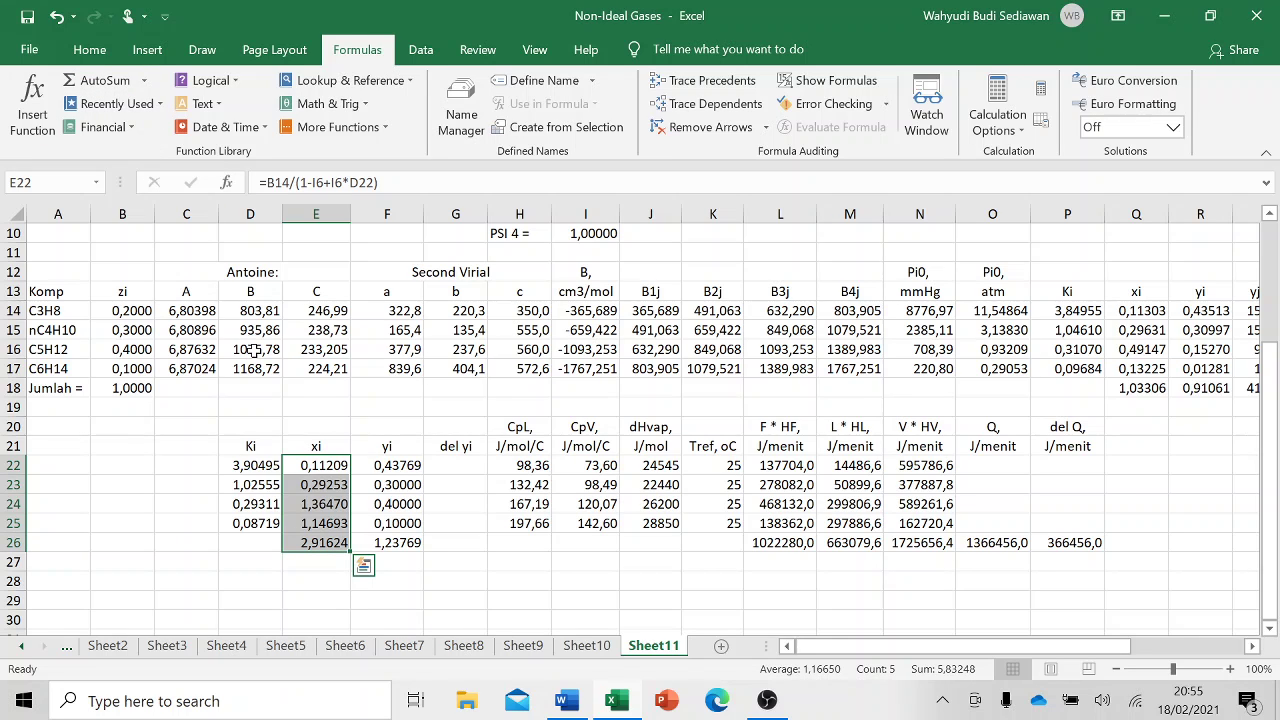
- Try to correct the xi column by refilling the E22 formula down through E25
click(316, 465)
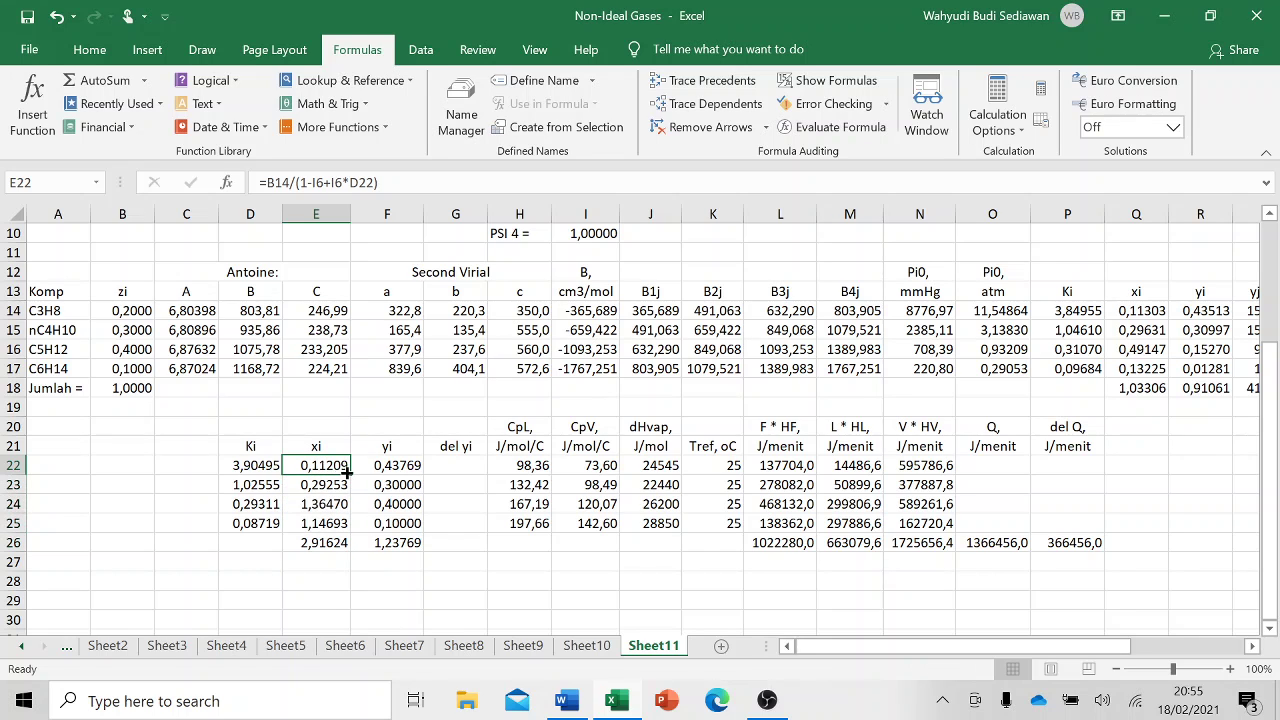
drag(348, 474, 350, 524)
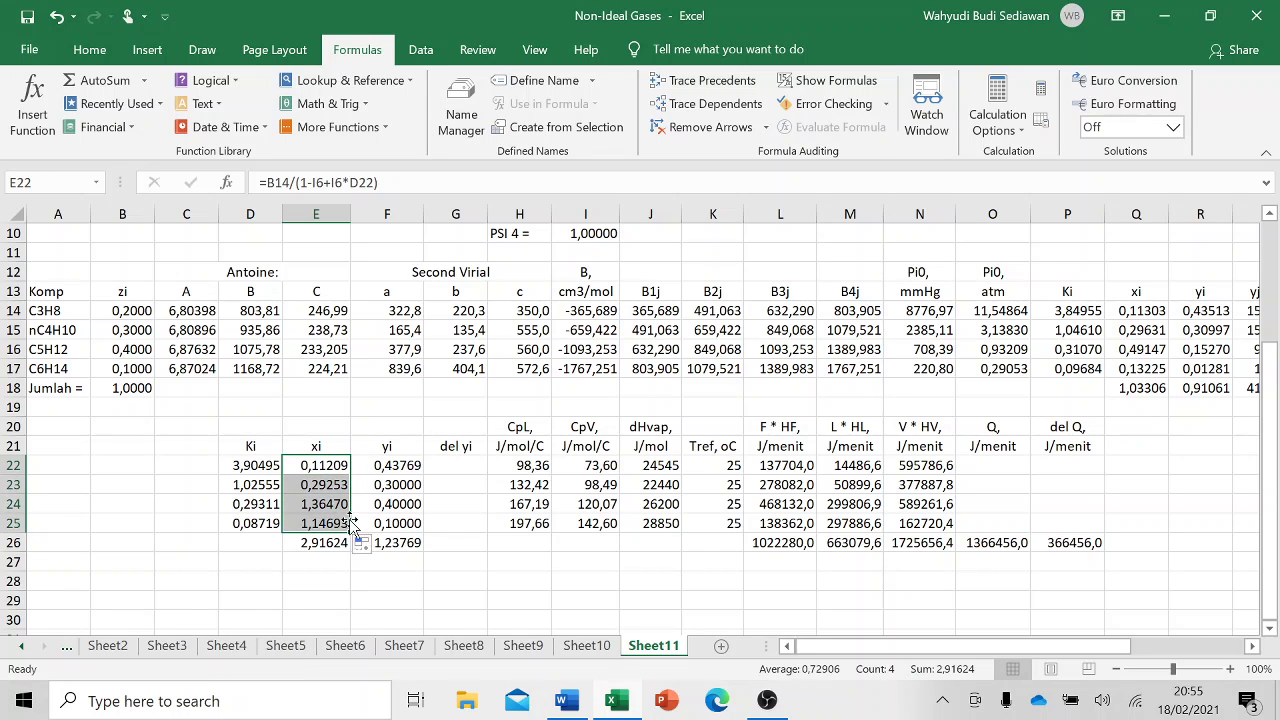
click(336, 464)
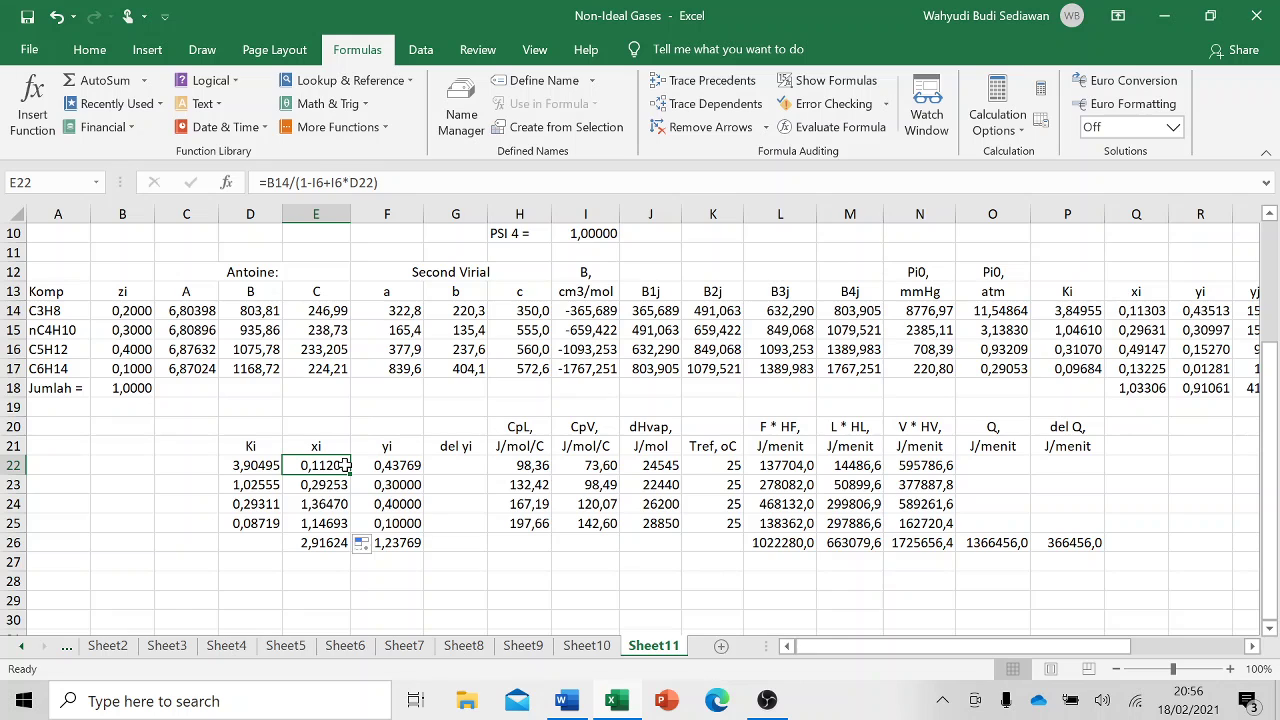
scroll(386, 370, up, 3)
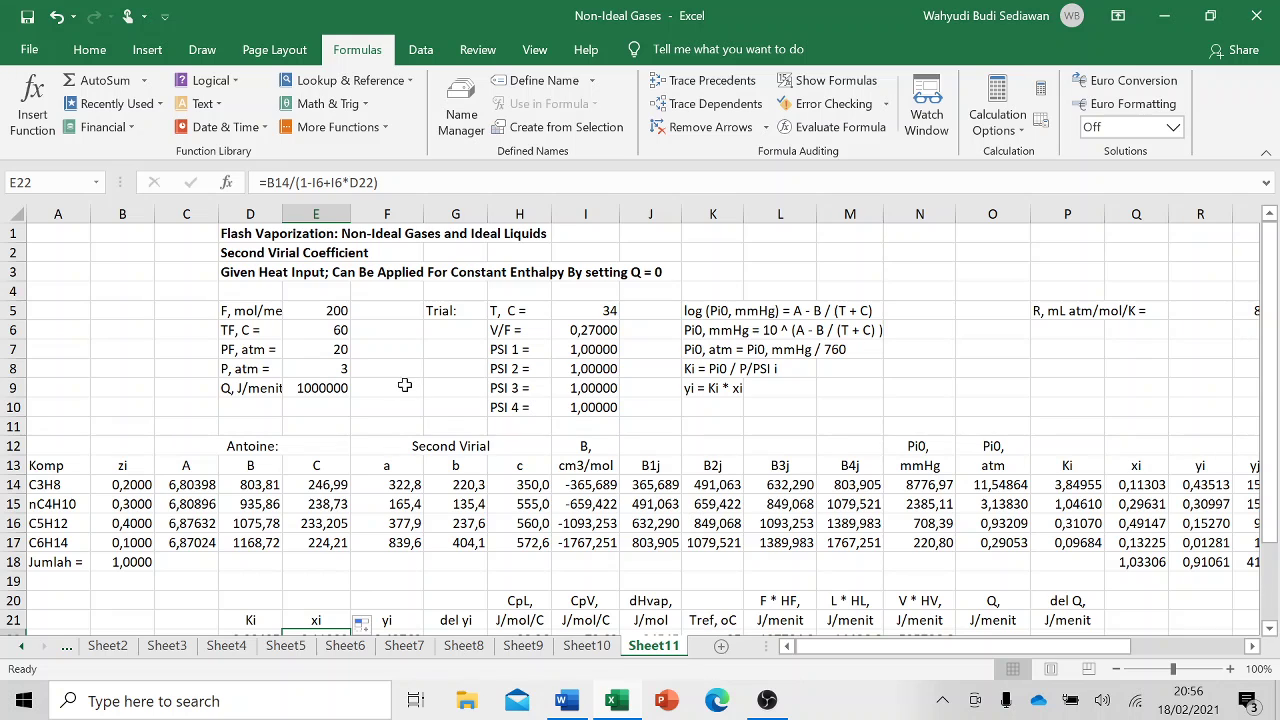
scroll(430, 390, down, 2)
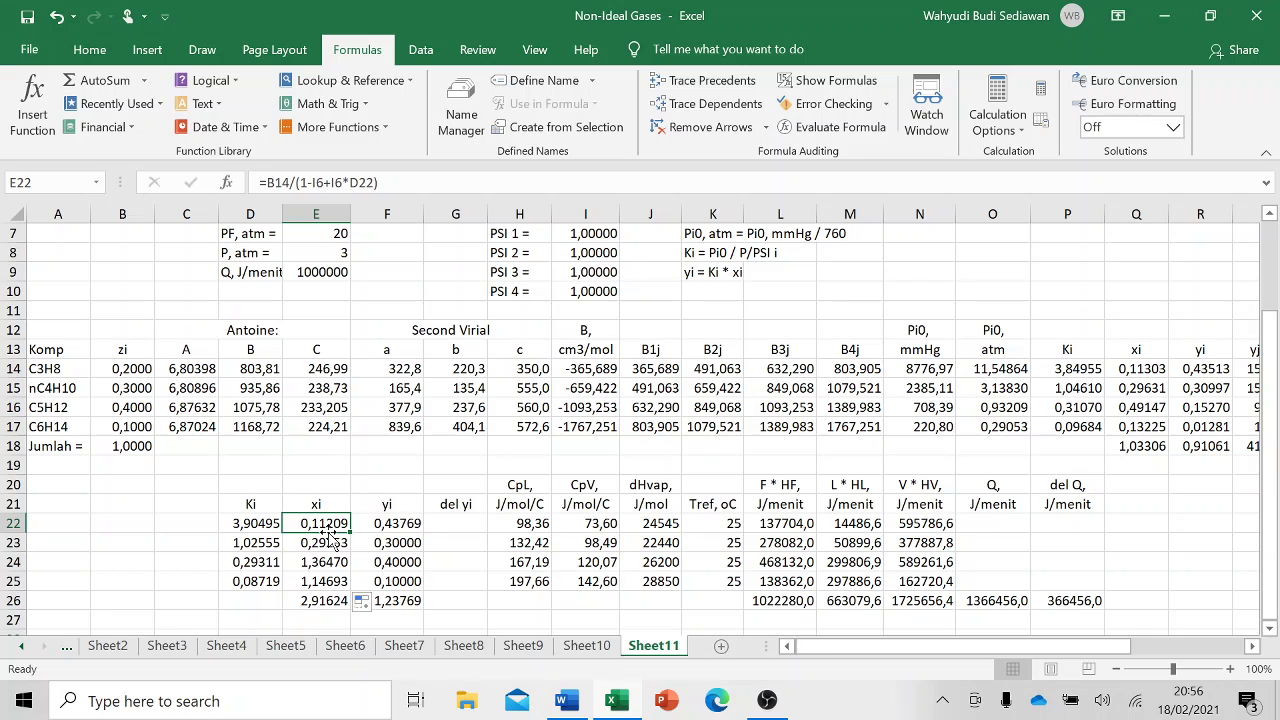
drag(349, 534, 342, 580)
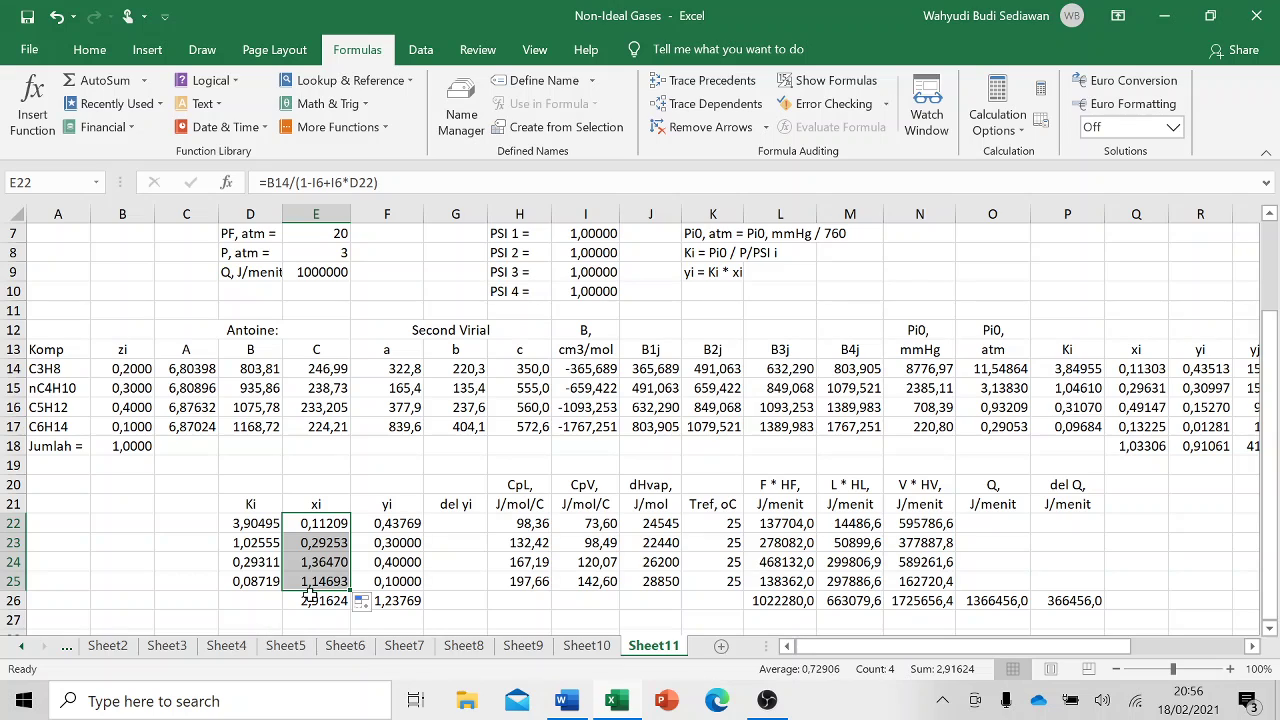
click(287, 624)
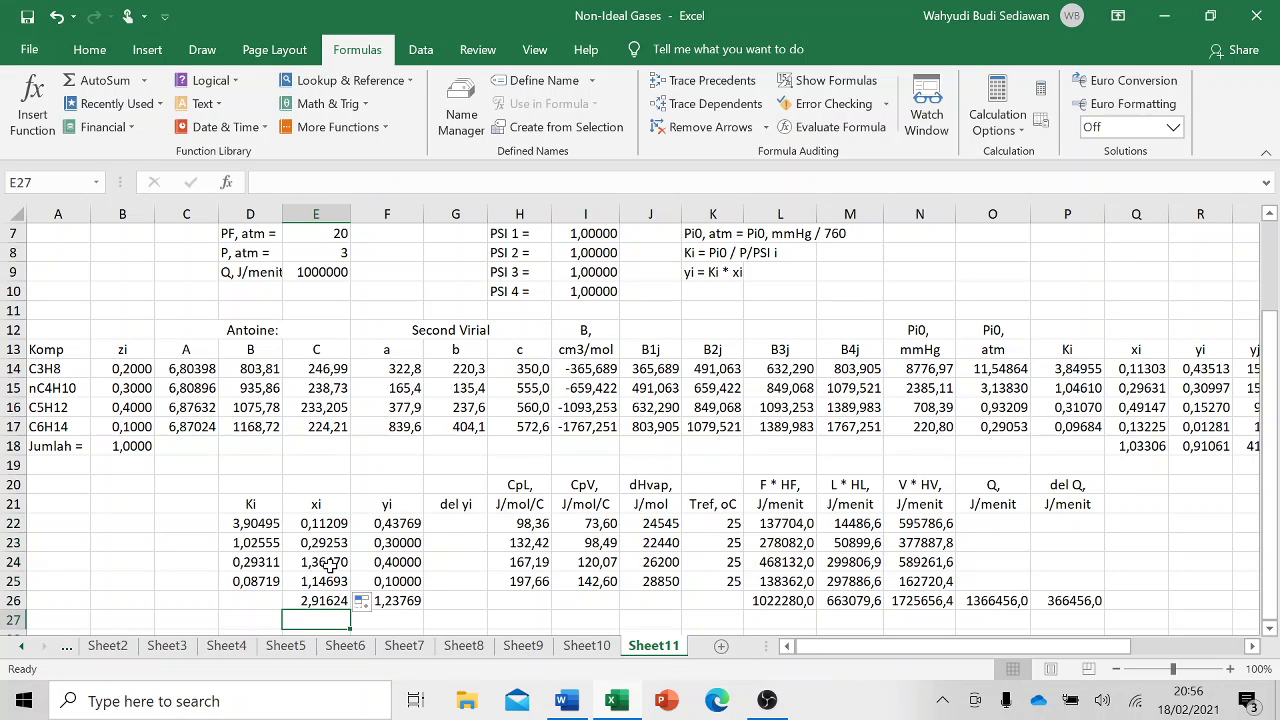
- Make both V/F references in the E22 xi formula absolute, giving =B14/(1-$I$6+$I$6*D22)
click(330, 565)
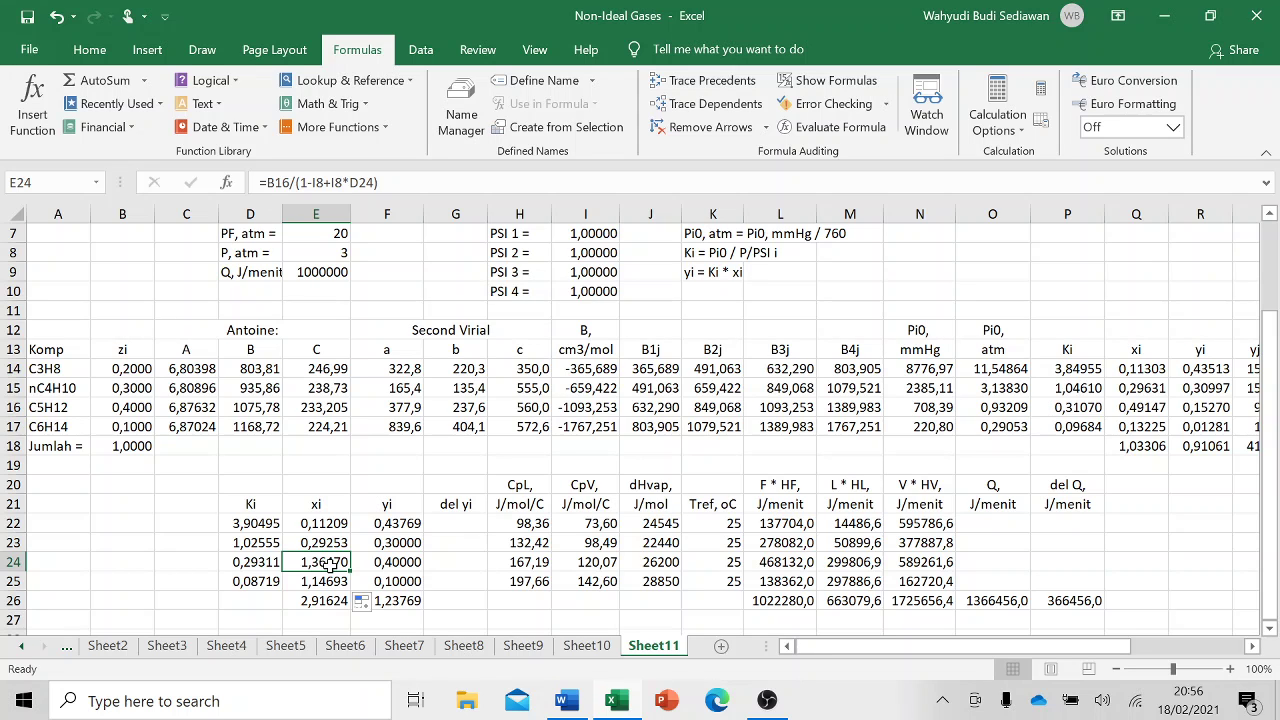
scroll(410, 487, up, 2)
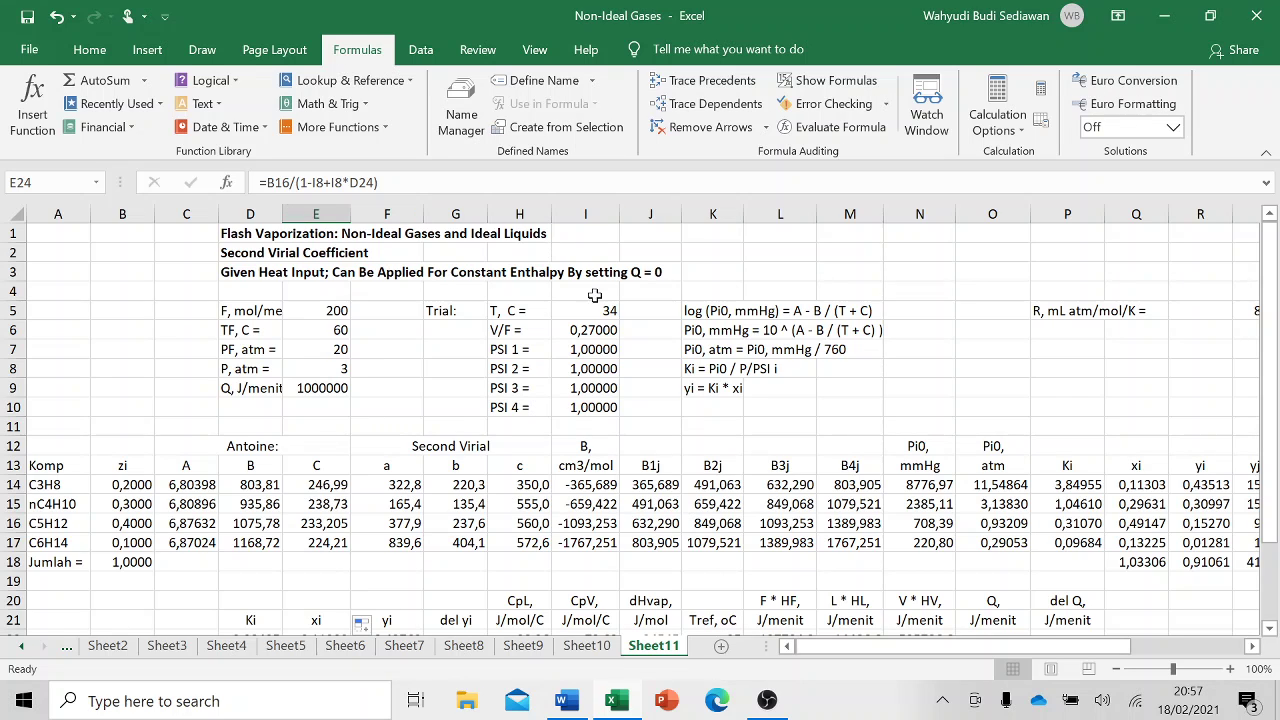
scroll(597, 383, down, 3)
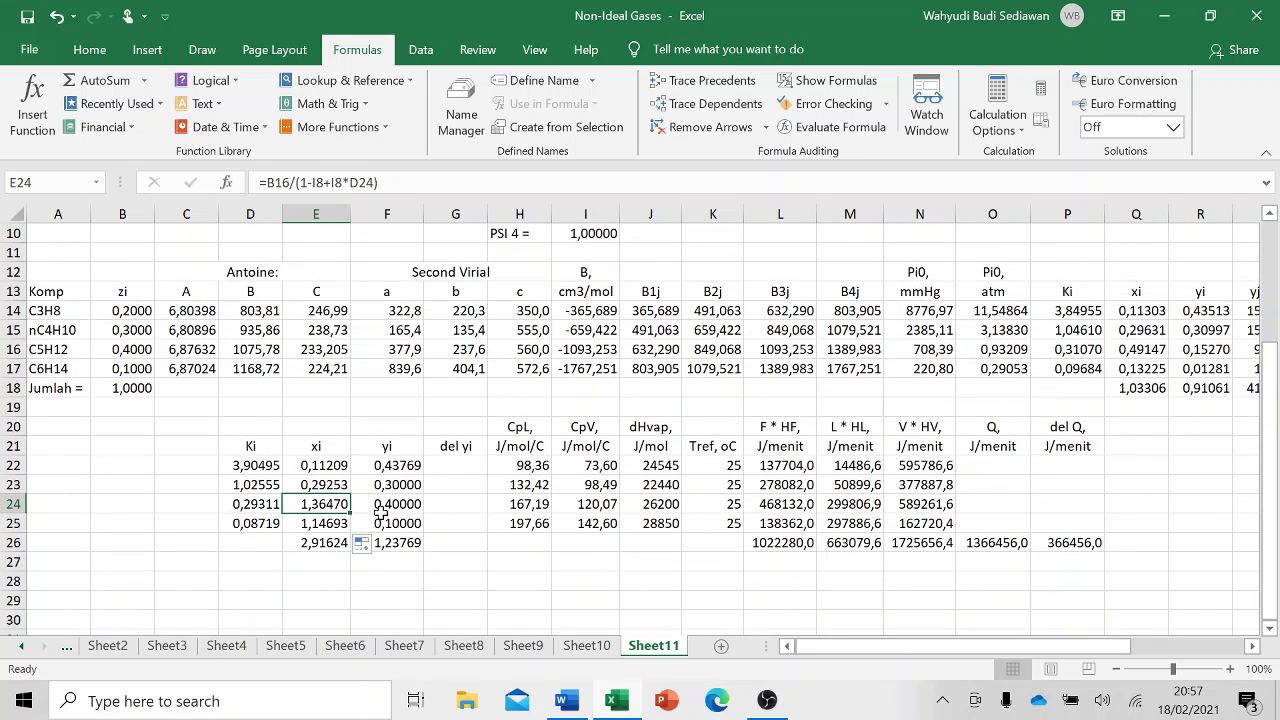
click(320, 465)
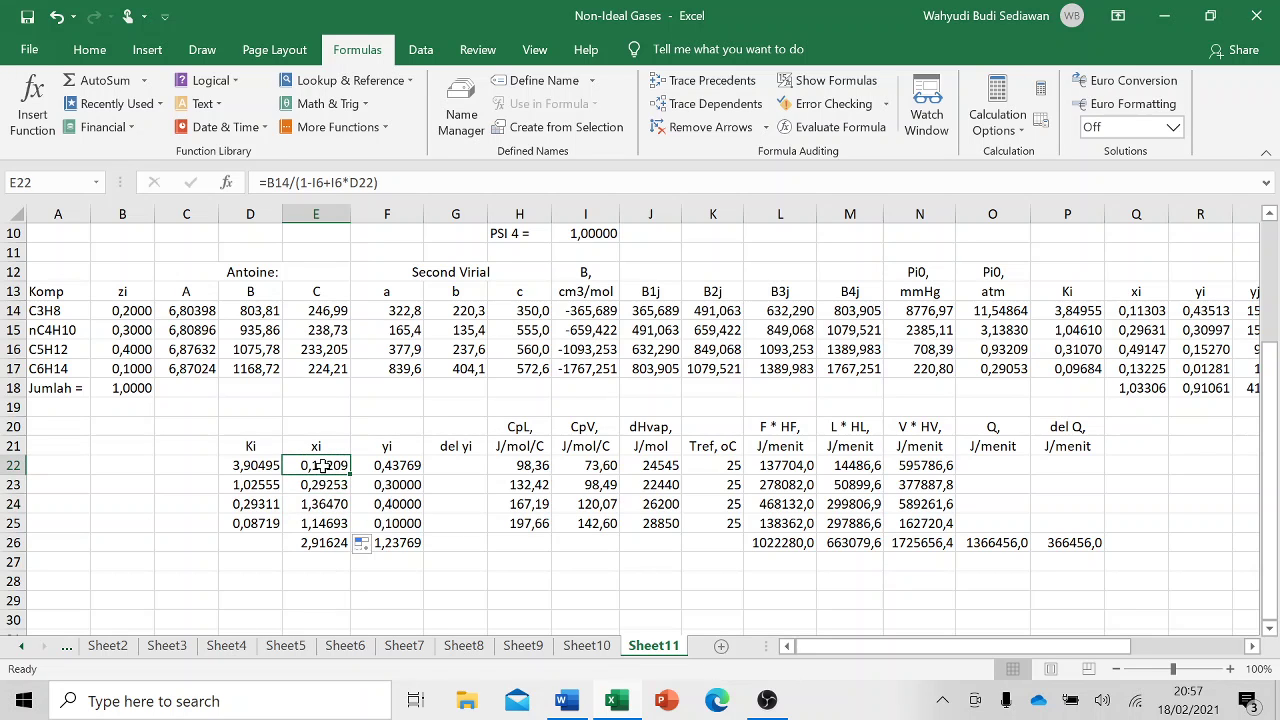
scroll(340, 398, up, 2)
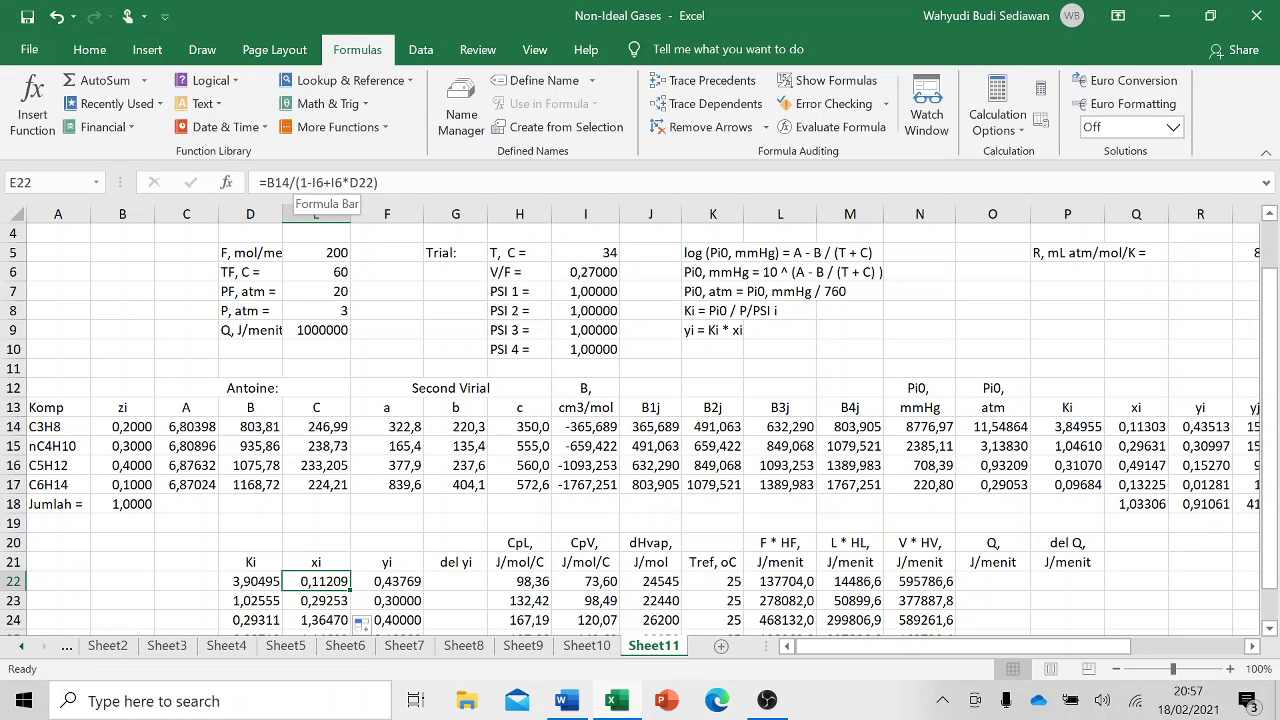
click(312, 182)
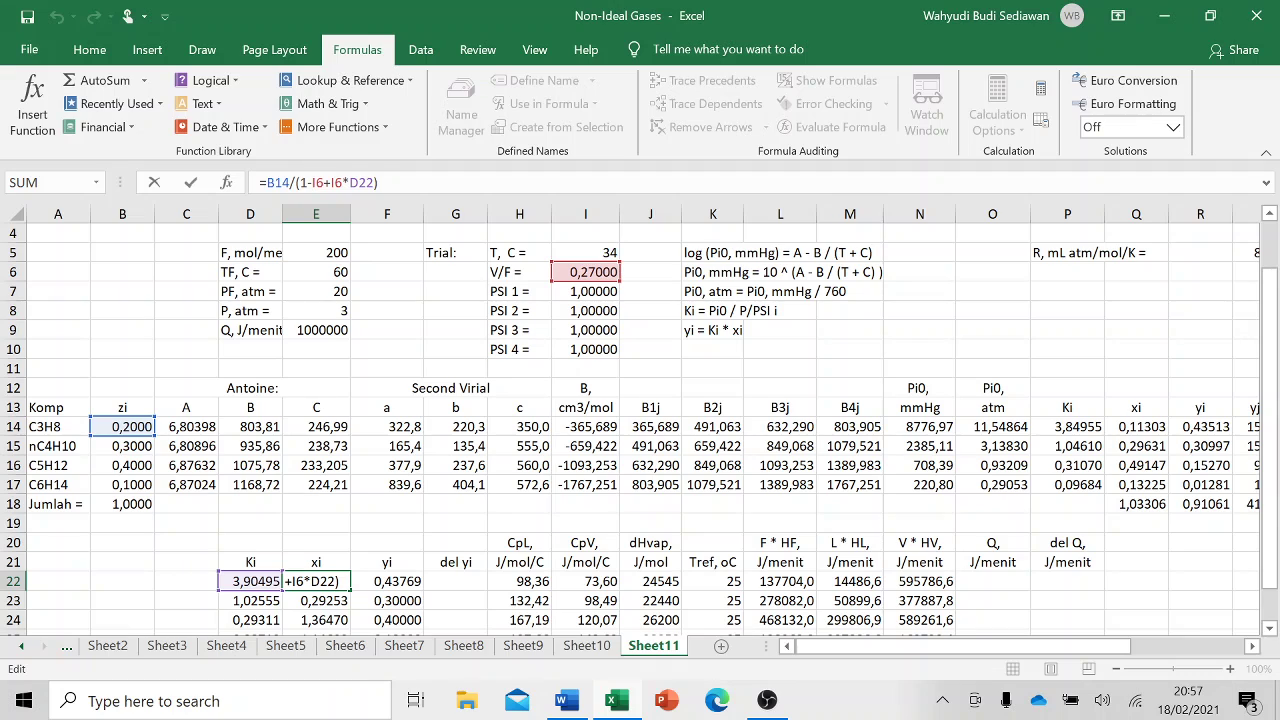
text($I)
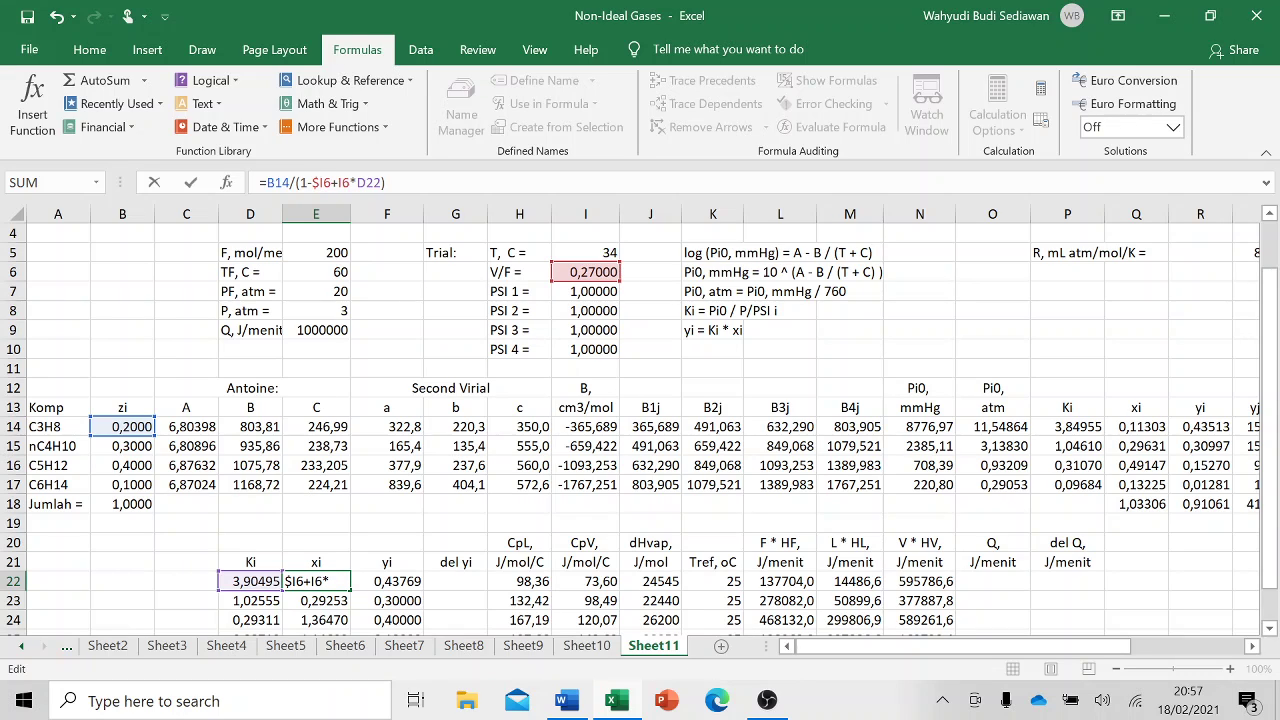
text($6+$I)
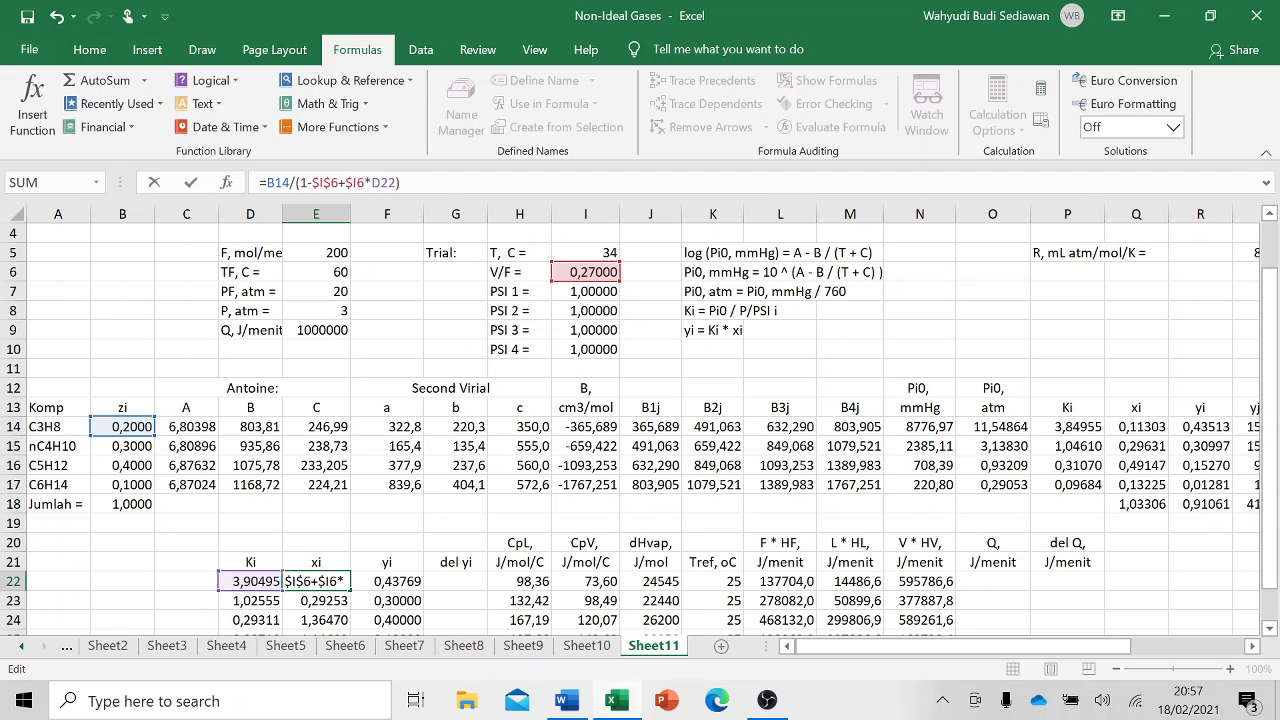
text($)
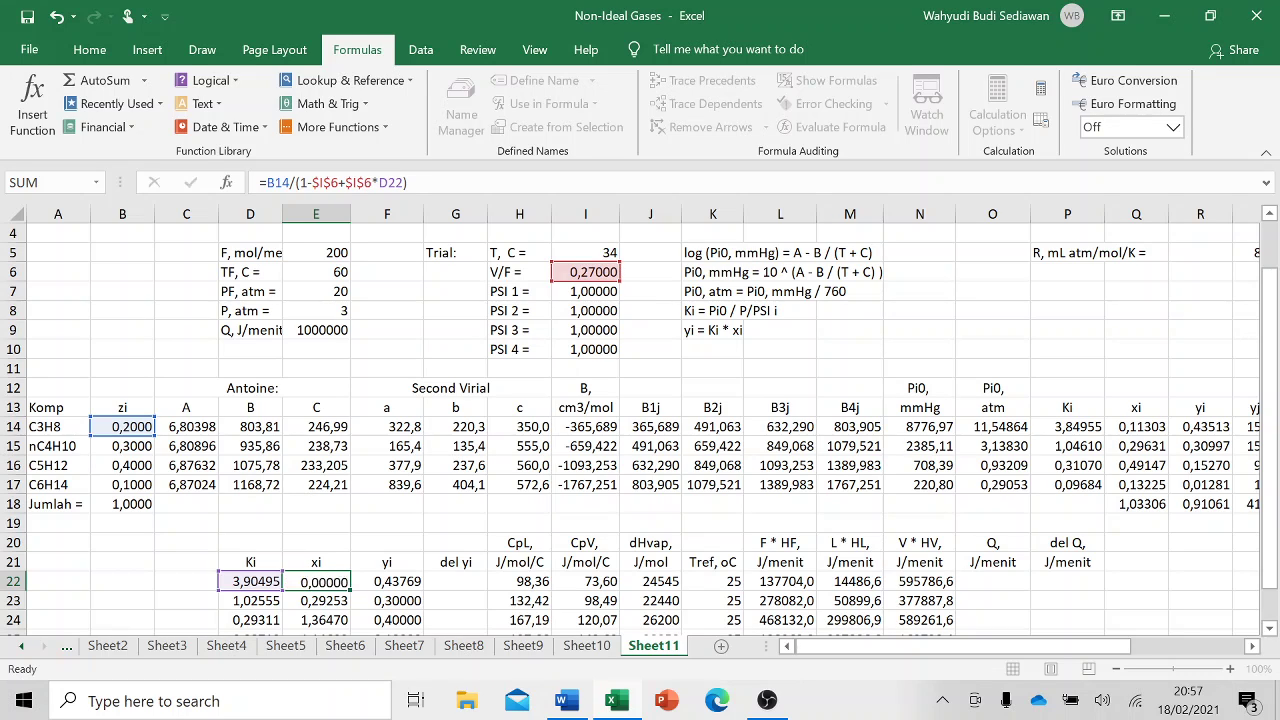
key(Return)
- Fill the corrected xi formula from E22 down through E25 for the remaining components
scroll(363, 610, down, 2)
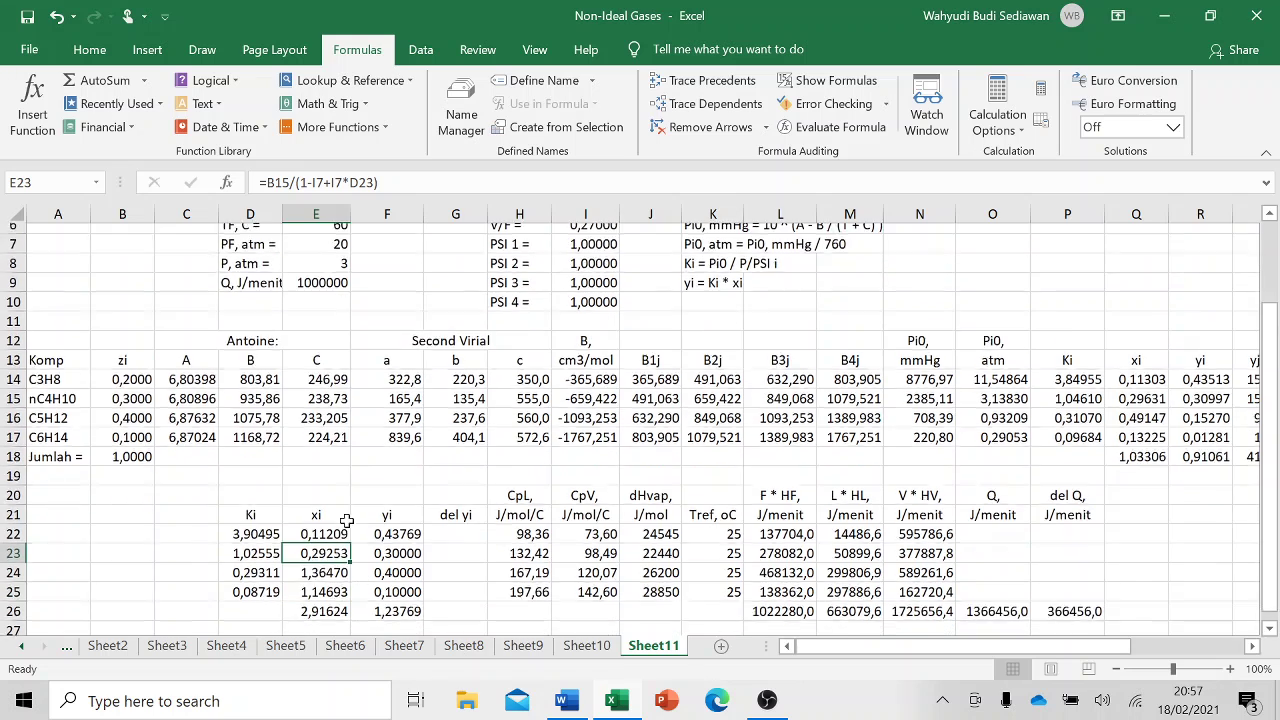
click(340, 465)
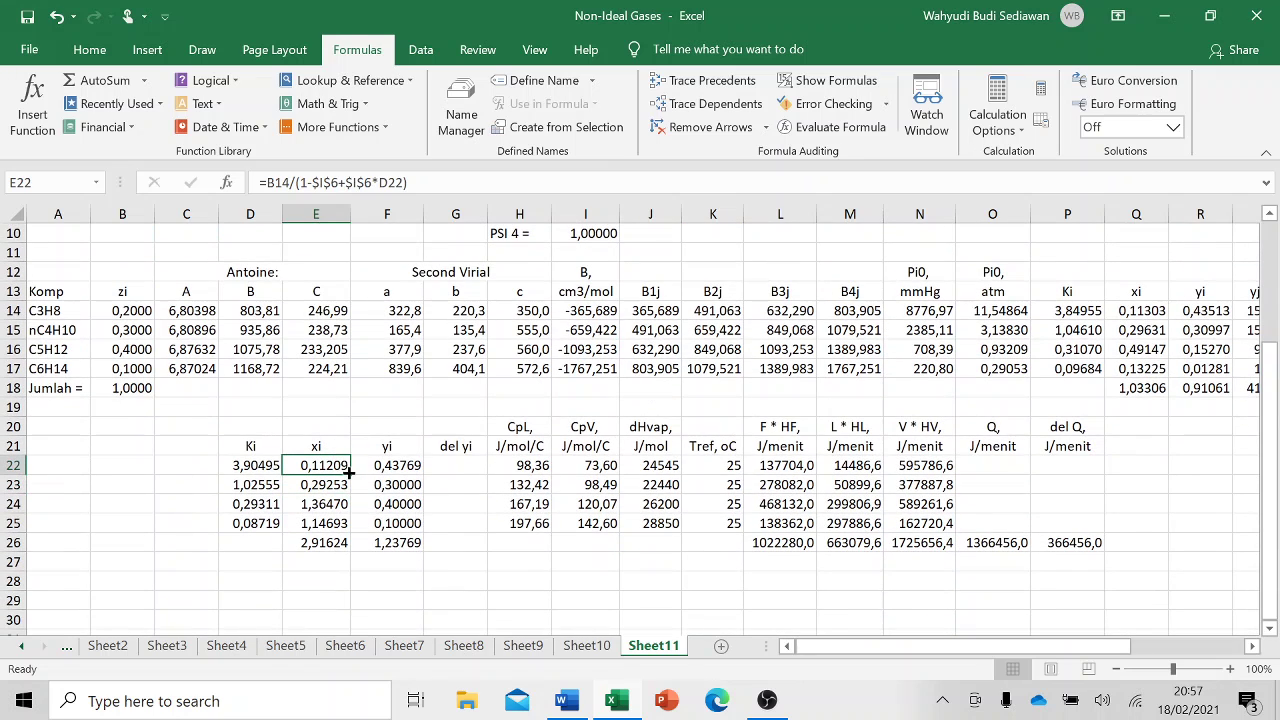
drag(350, 474, 351, 535)
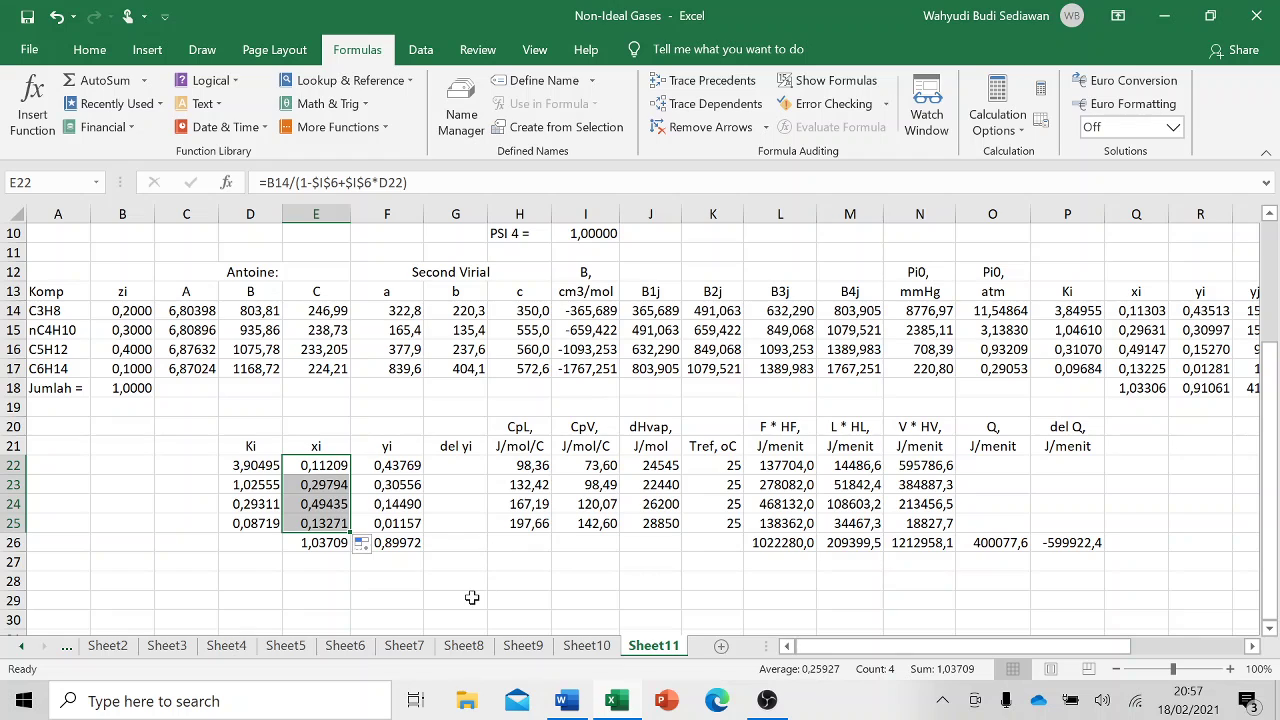
click(471, 565)
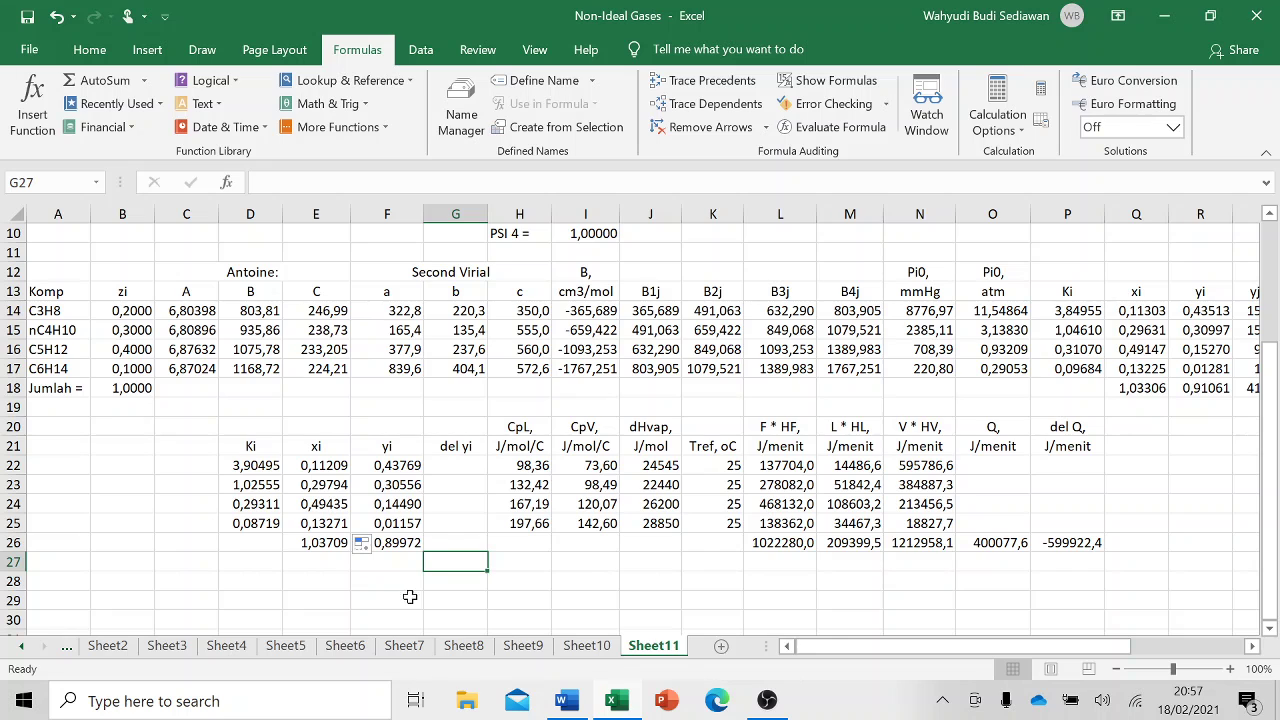
- Compute del yi in G22 as =F22-R14 and fill the formula down through G25 for the remaining components
scroll(492, 398, up, 2)
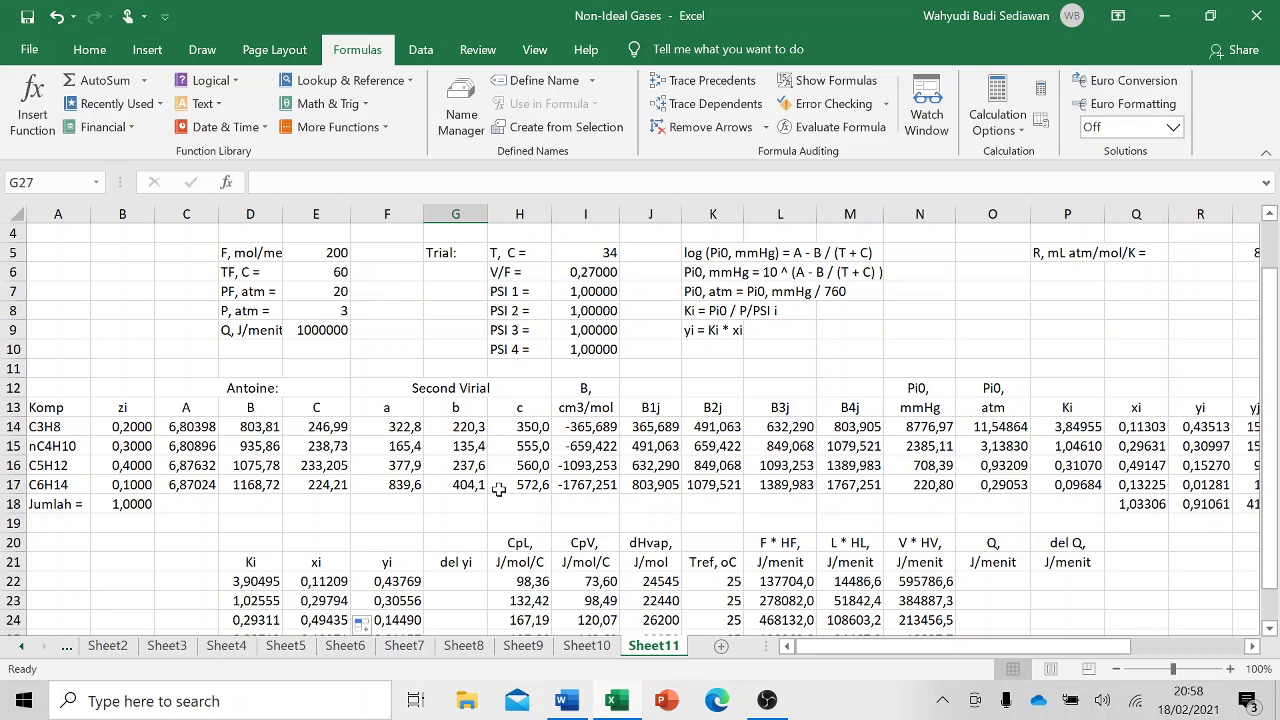
scroll(491, 458, down, 1)
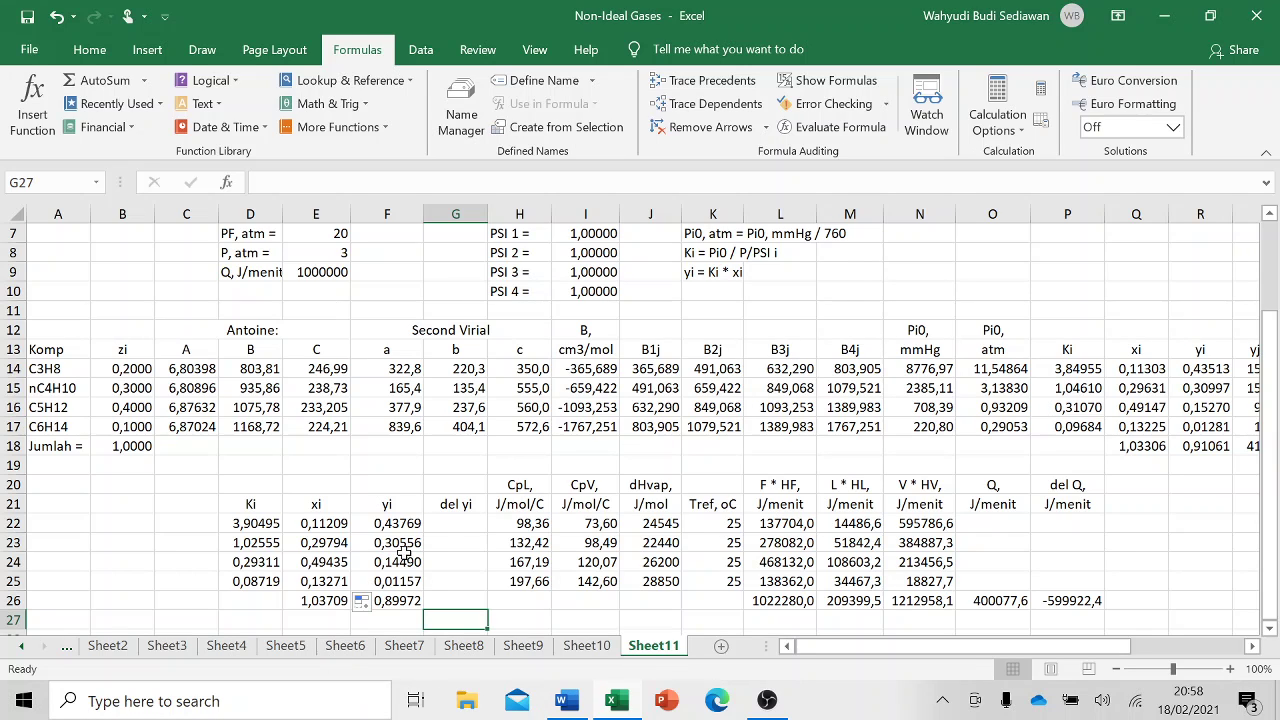
click(456, 523)
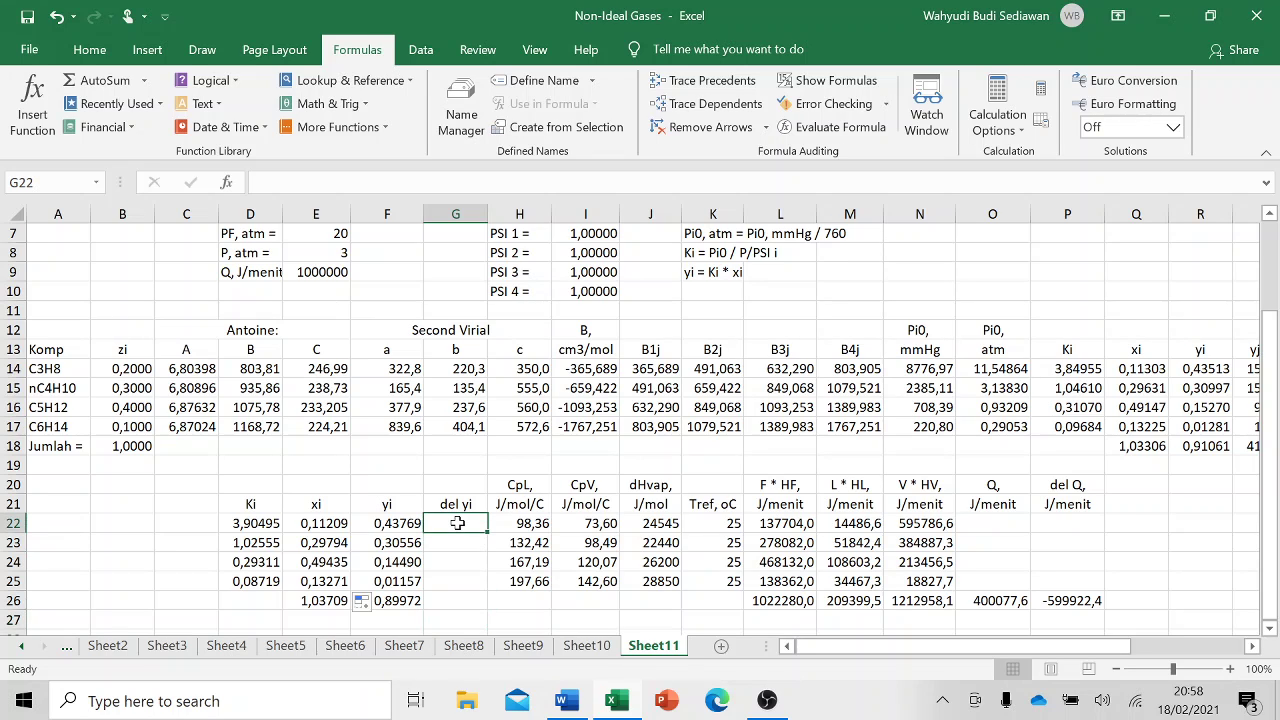
text(=)
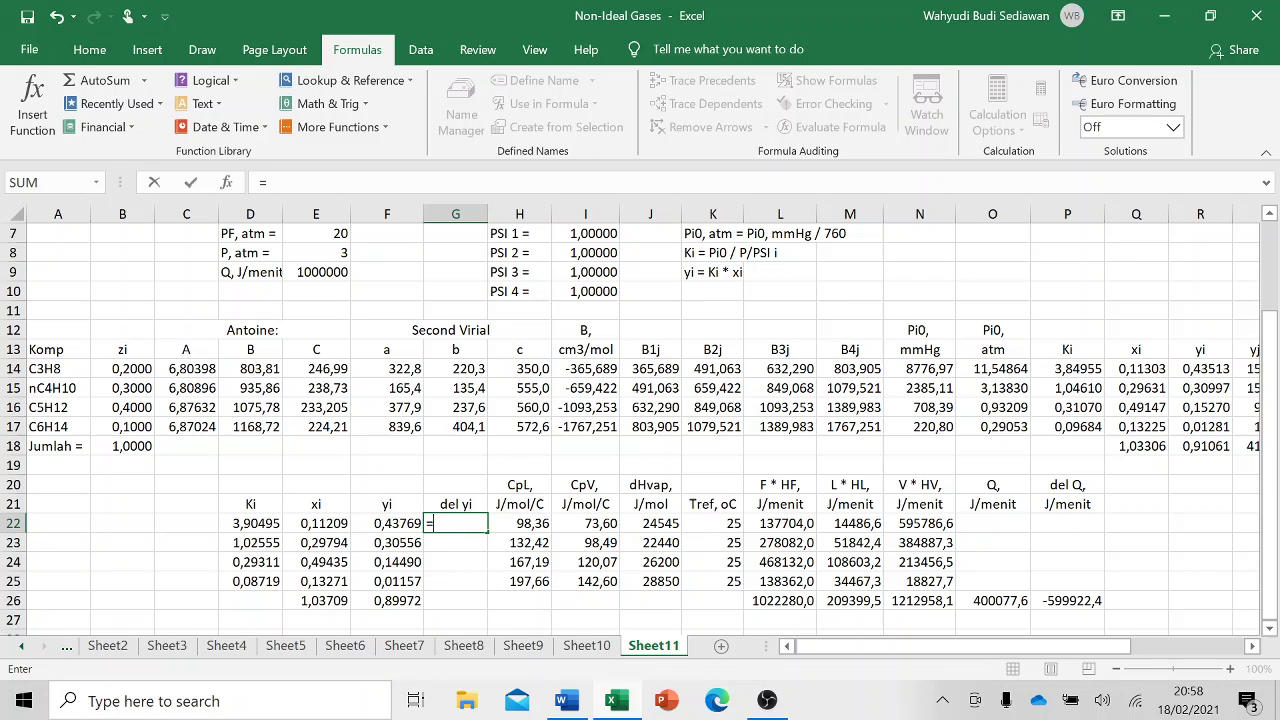
click(395, 523)
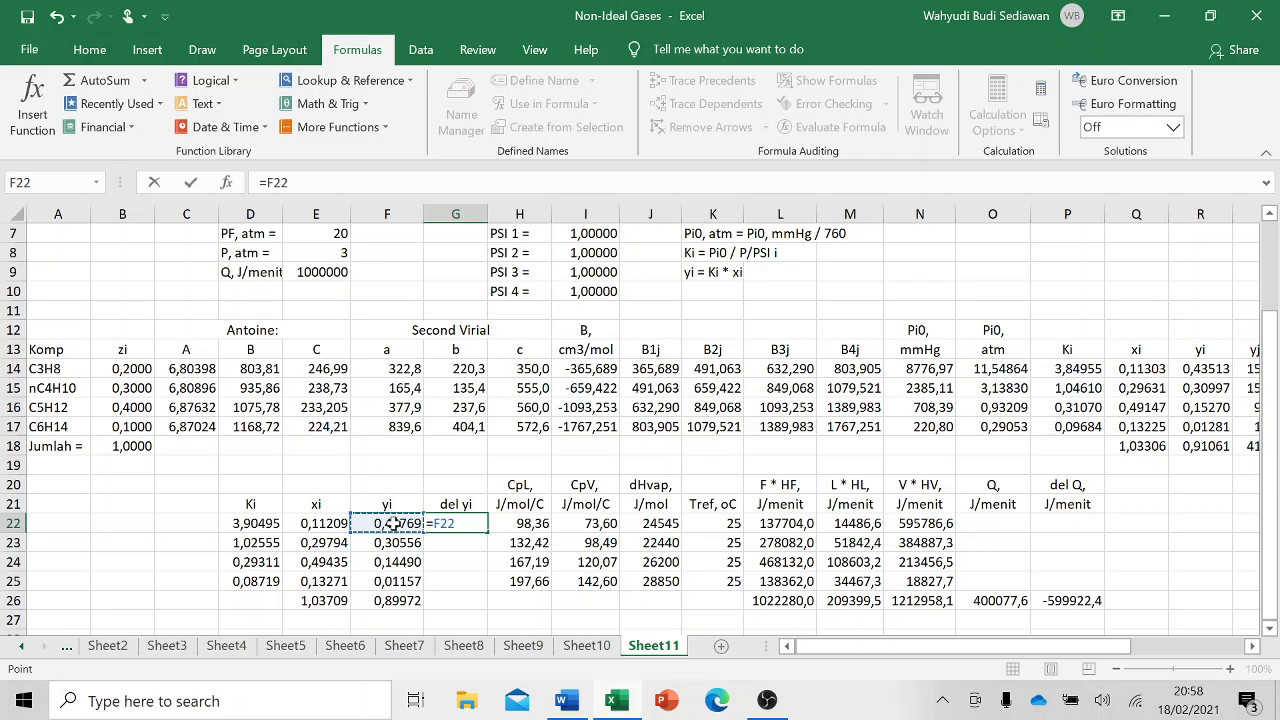
text(-)
click(1210, 369)
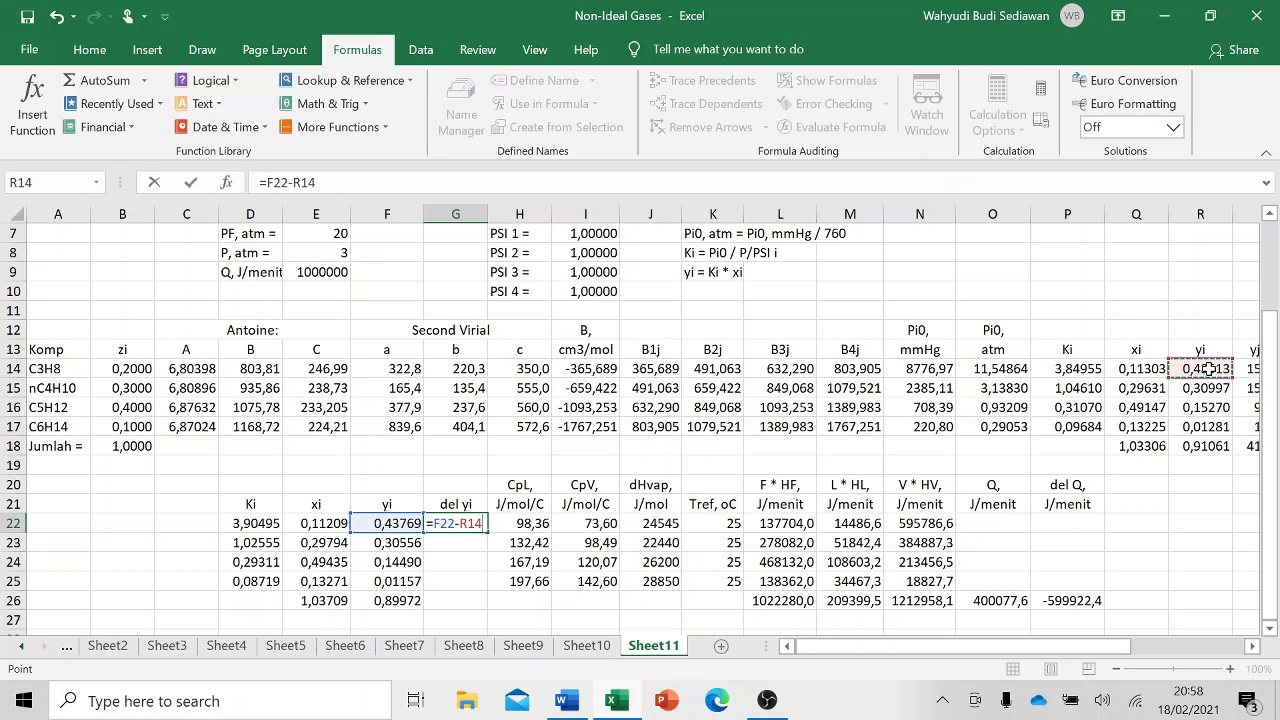
key(Return)
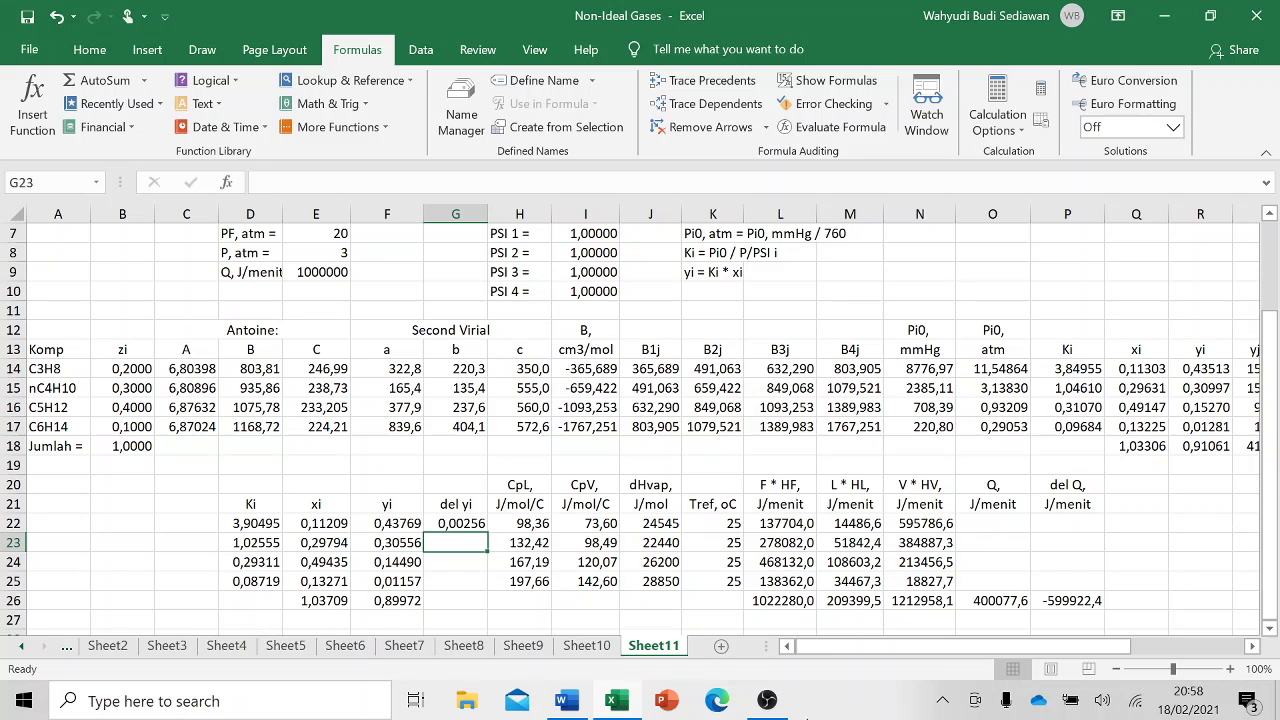
click(470, 524)
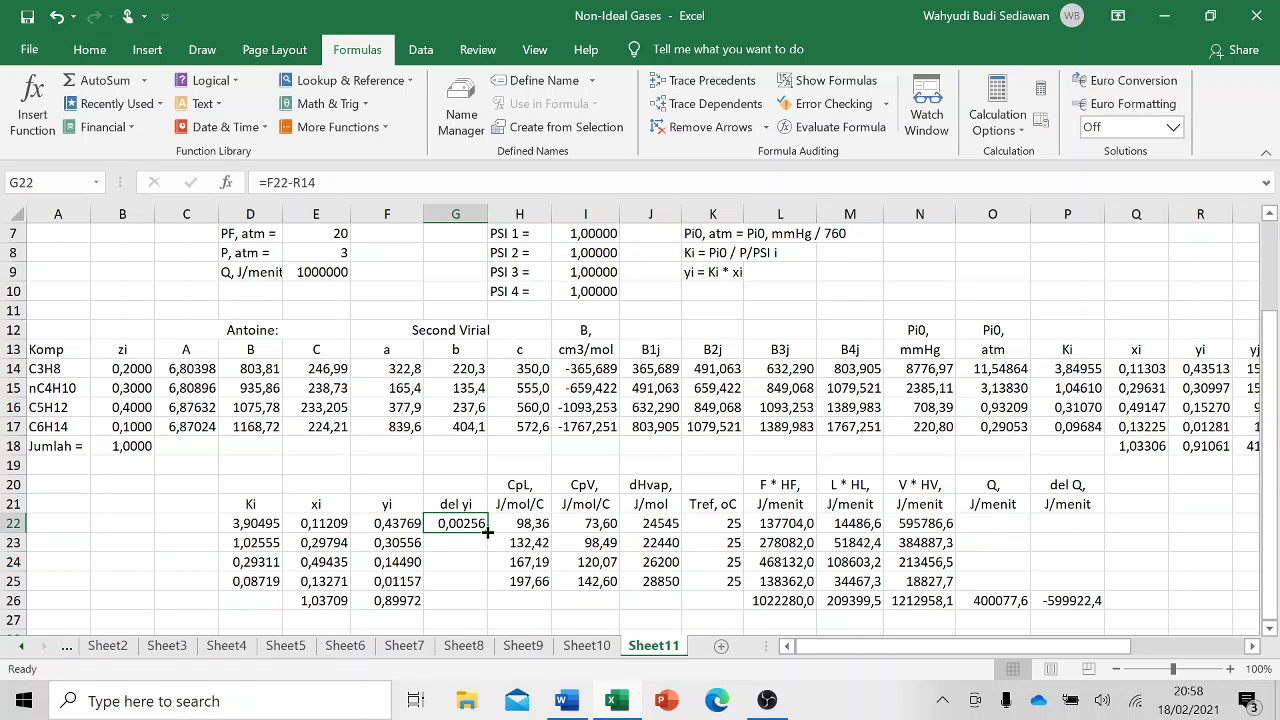
drag(487, 533, 478, 590)
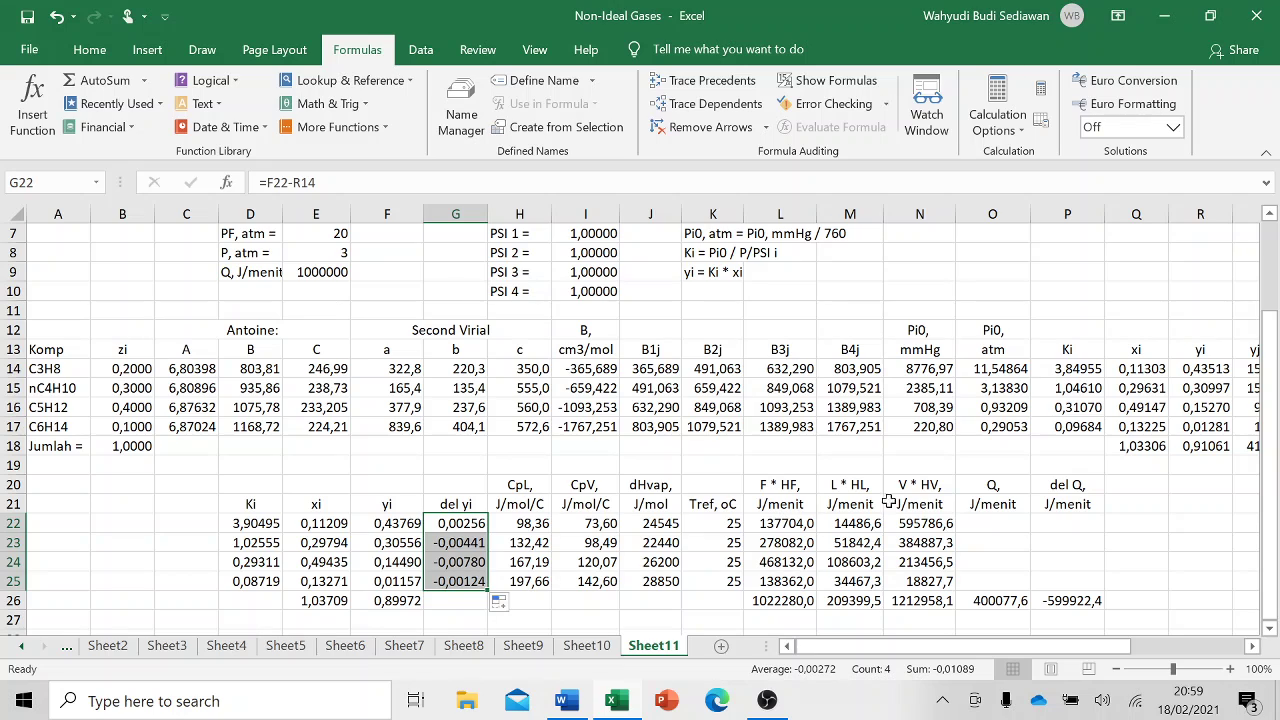
- Clear the Q cell O26 and re-enter its heat balance formula as =M26+N26-L26
click(793, 525)
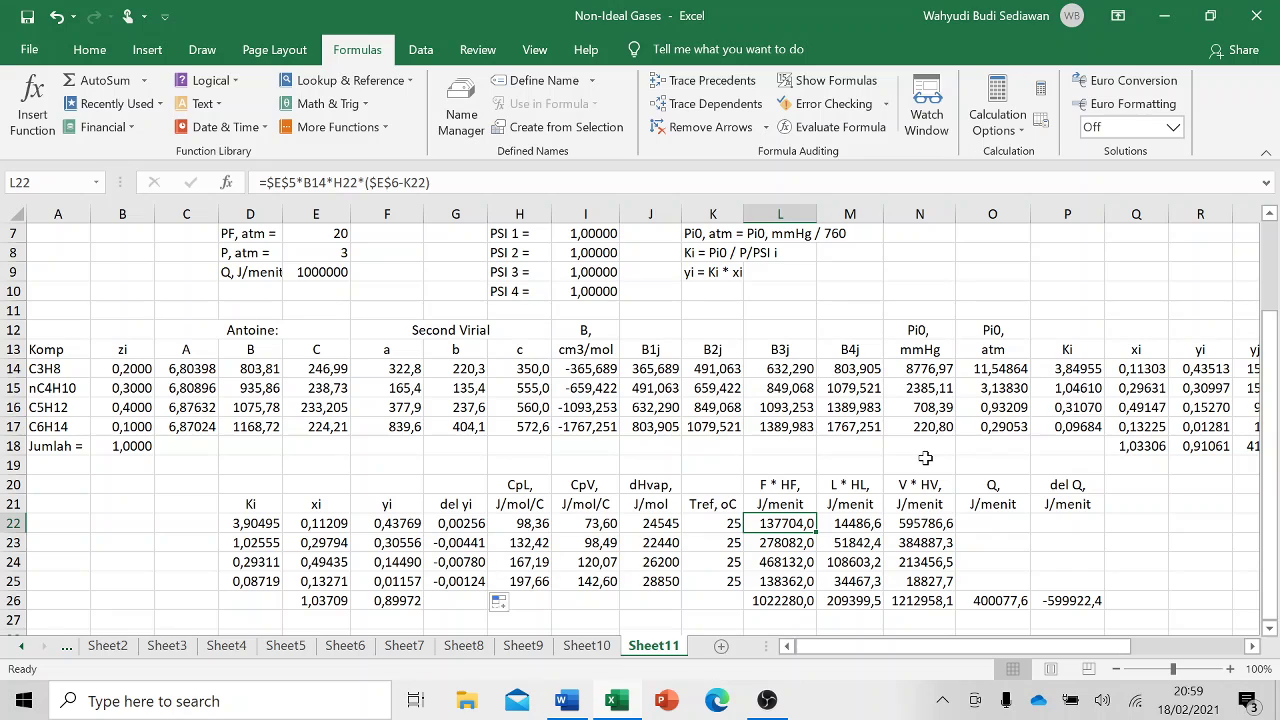
click(925, 458)
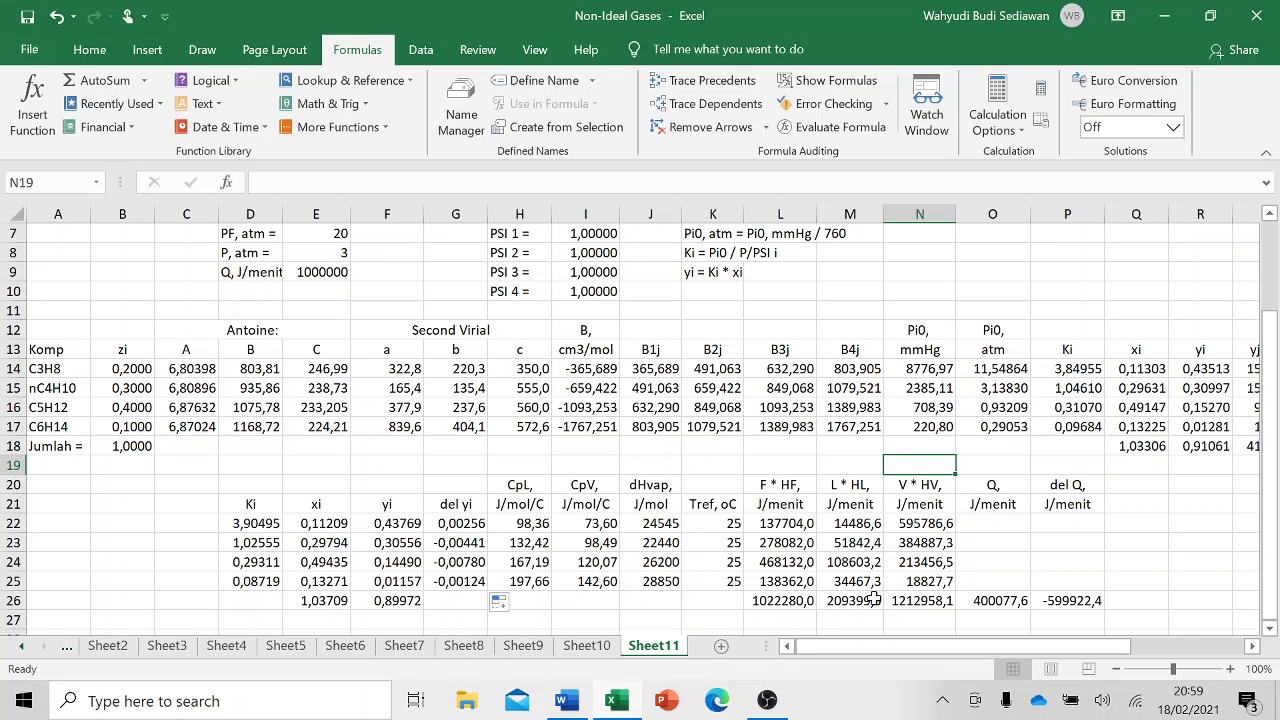
click(994, 485)
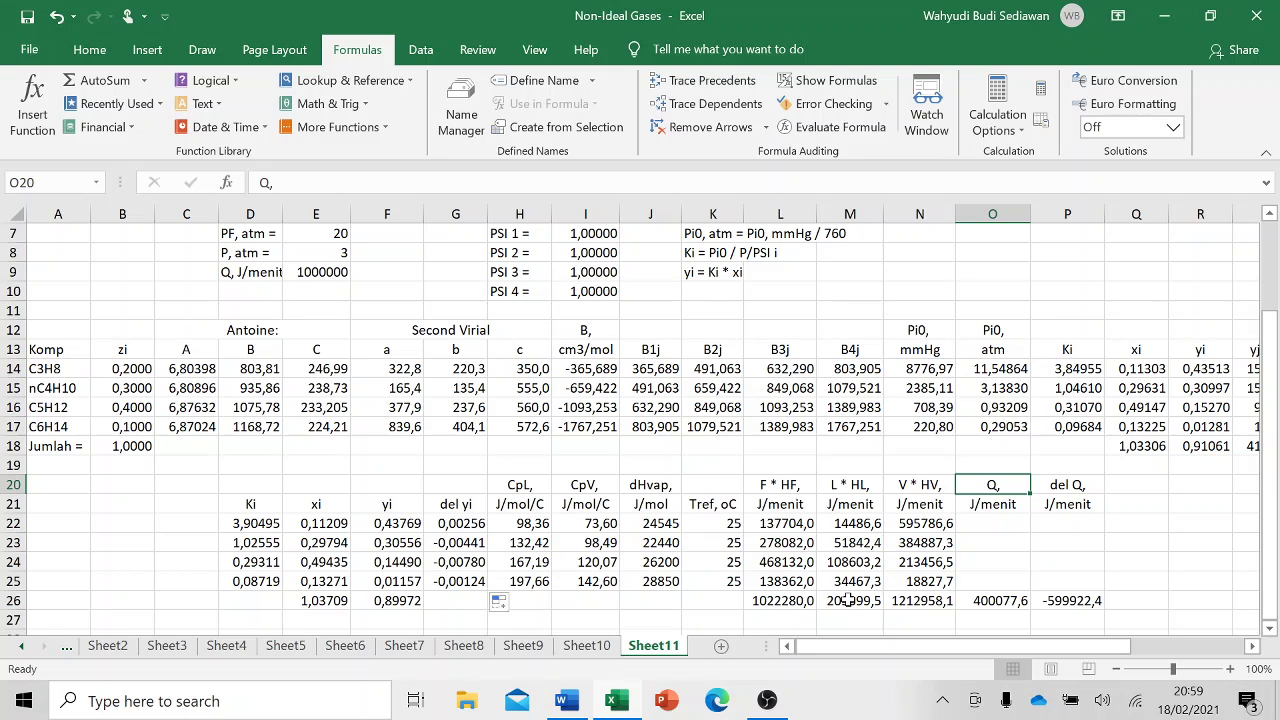
click(990, 600)
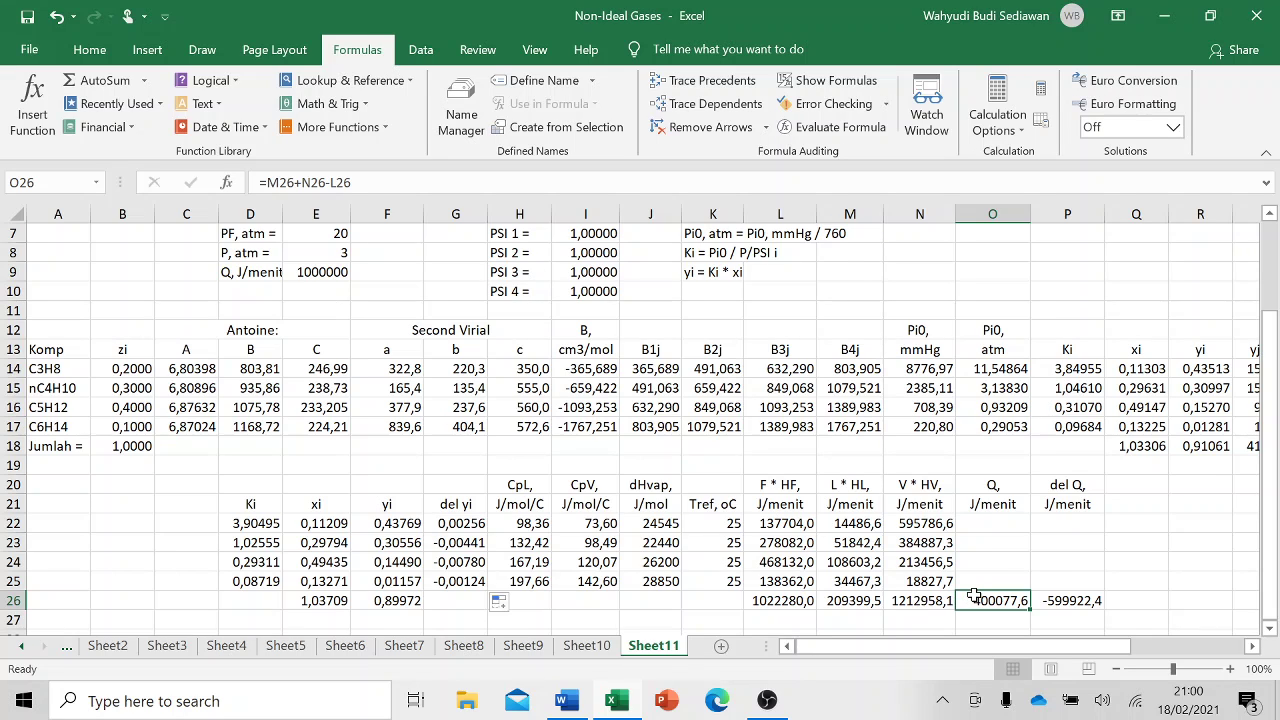
key(Delete)
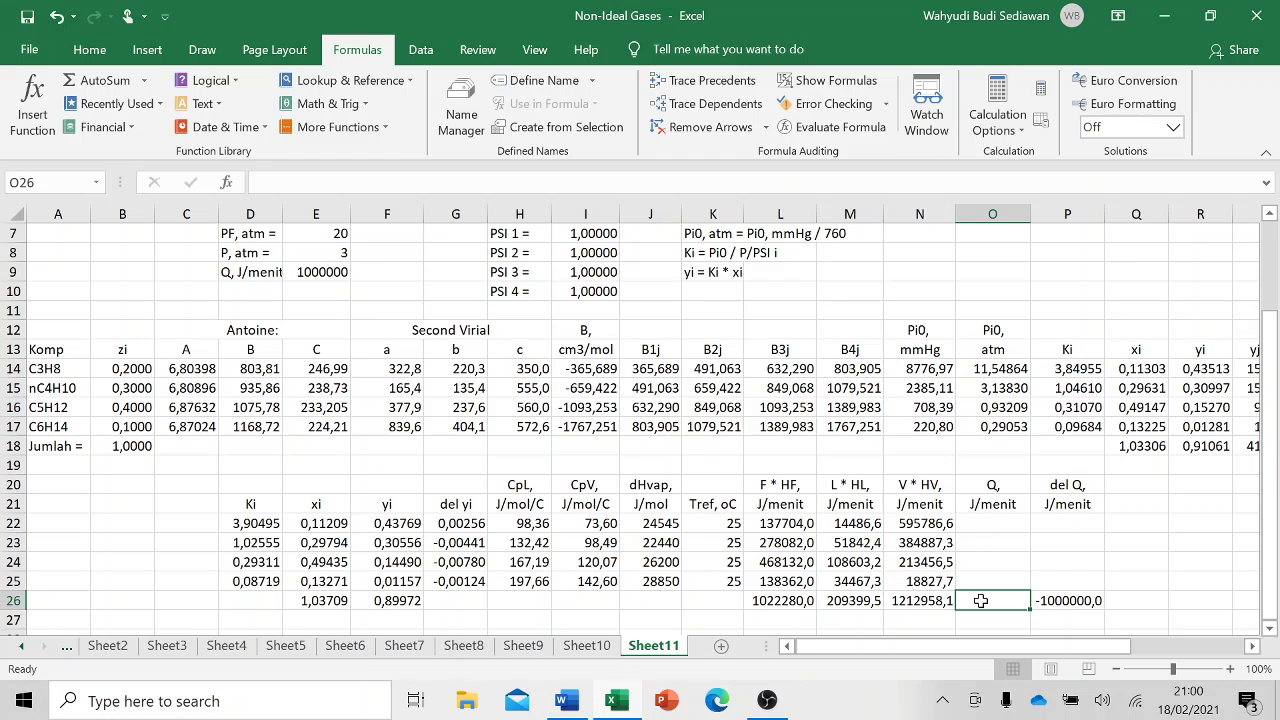
text(=)
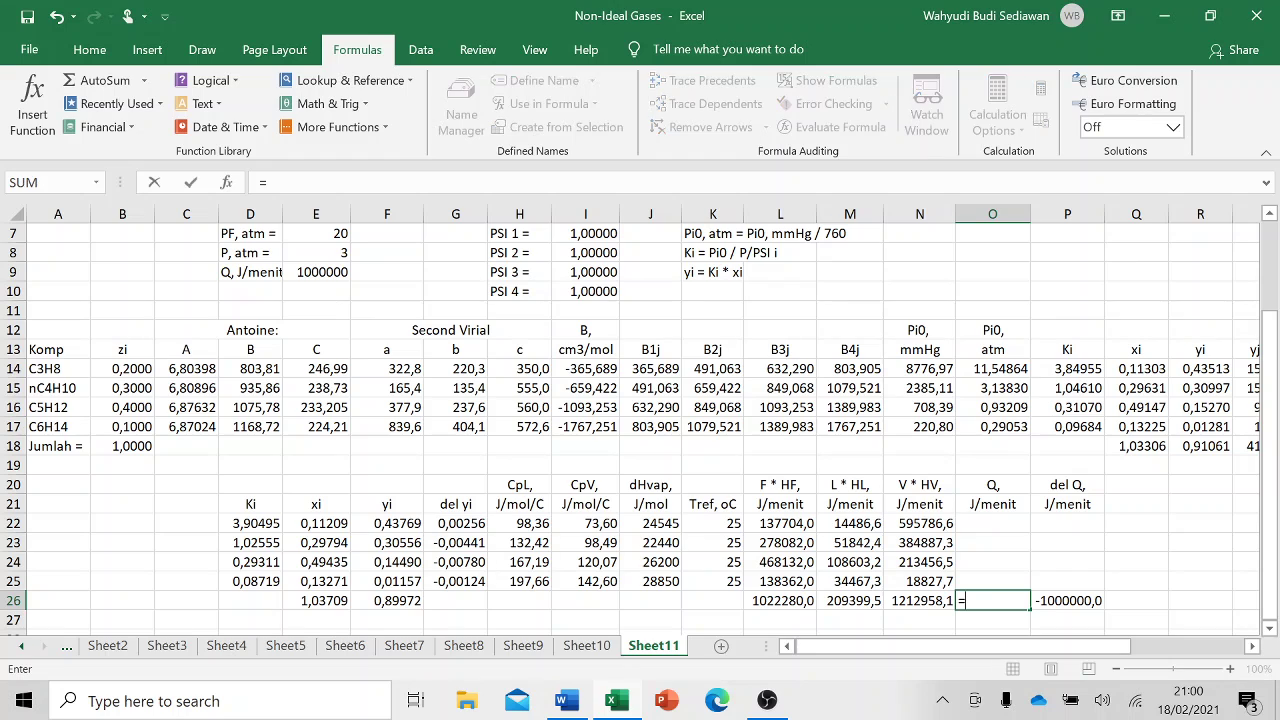
click(845, 604)
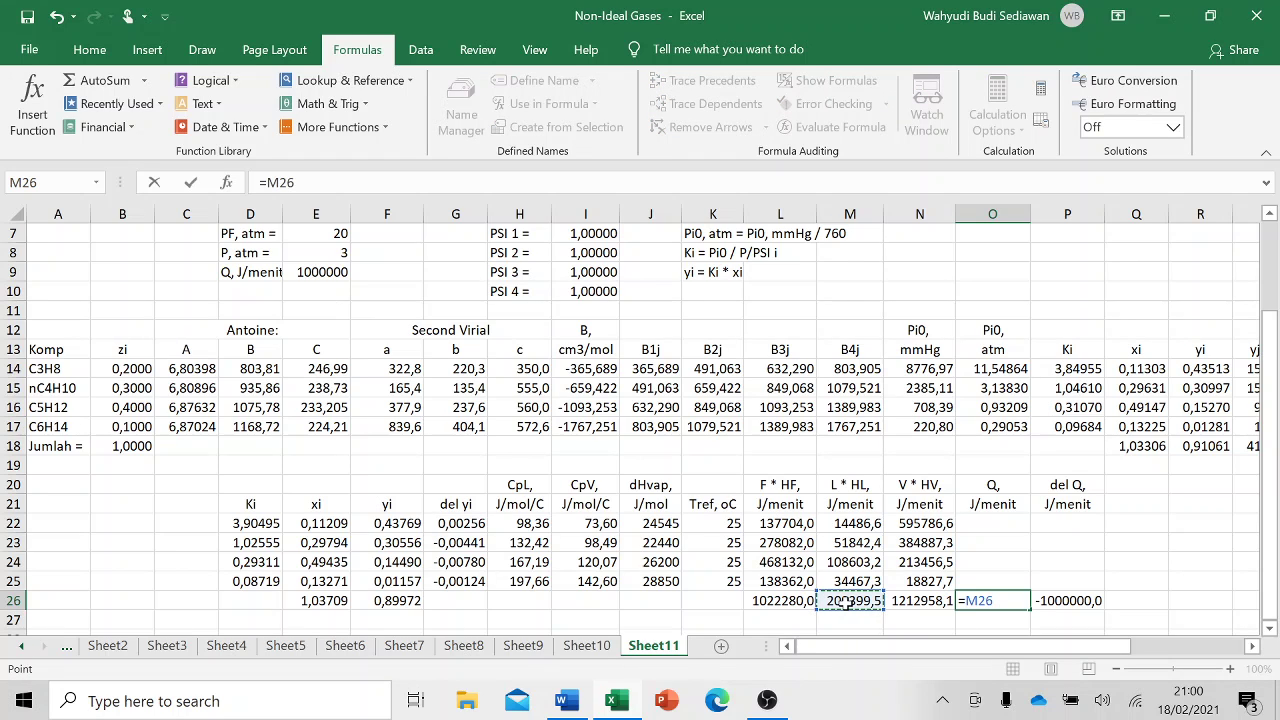
text(+)
click(925, 600)
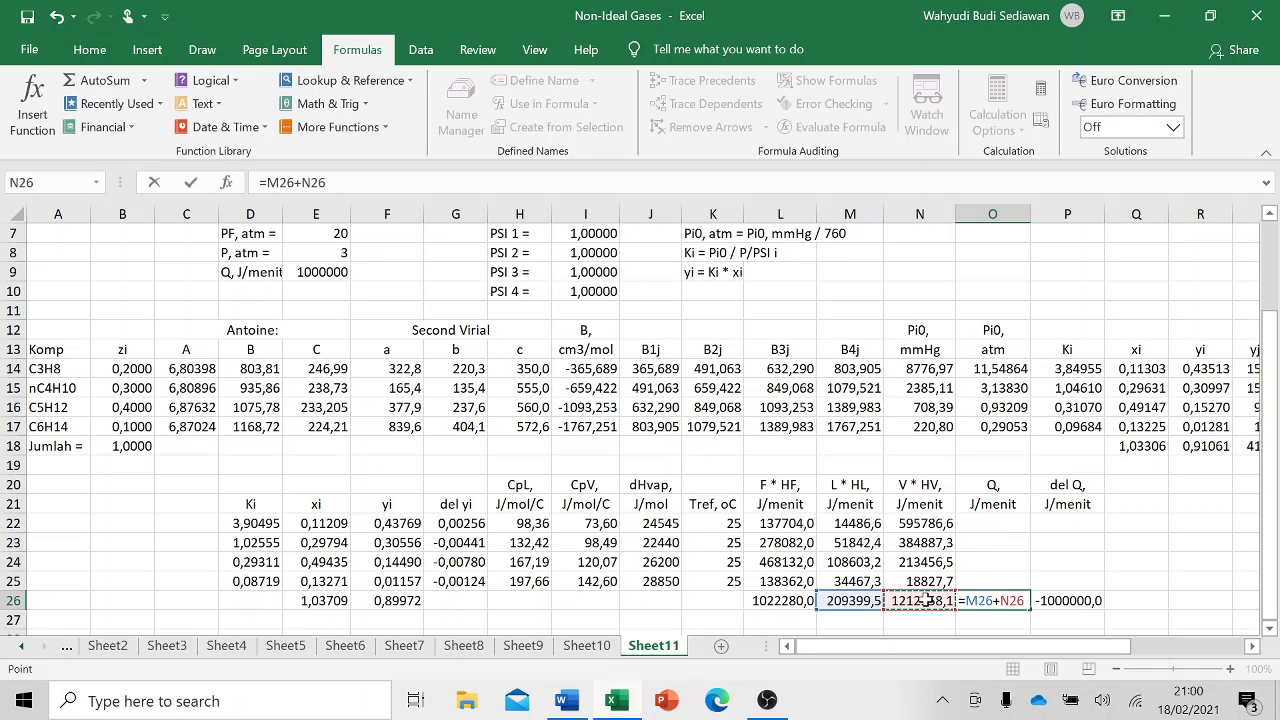
text(-)
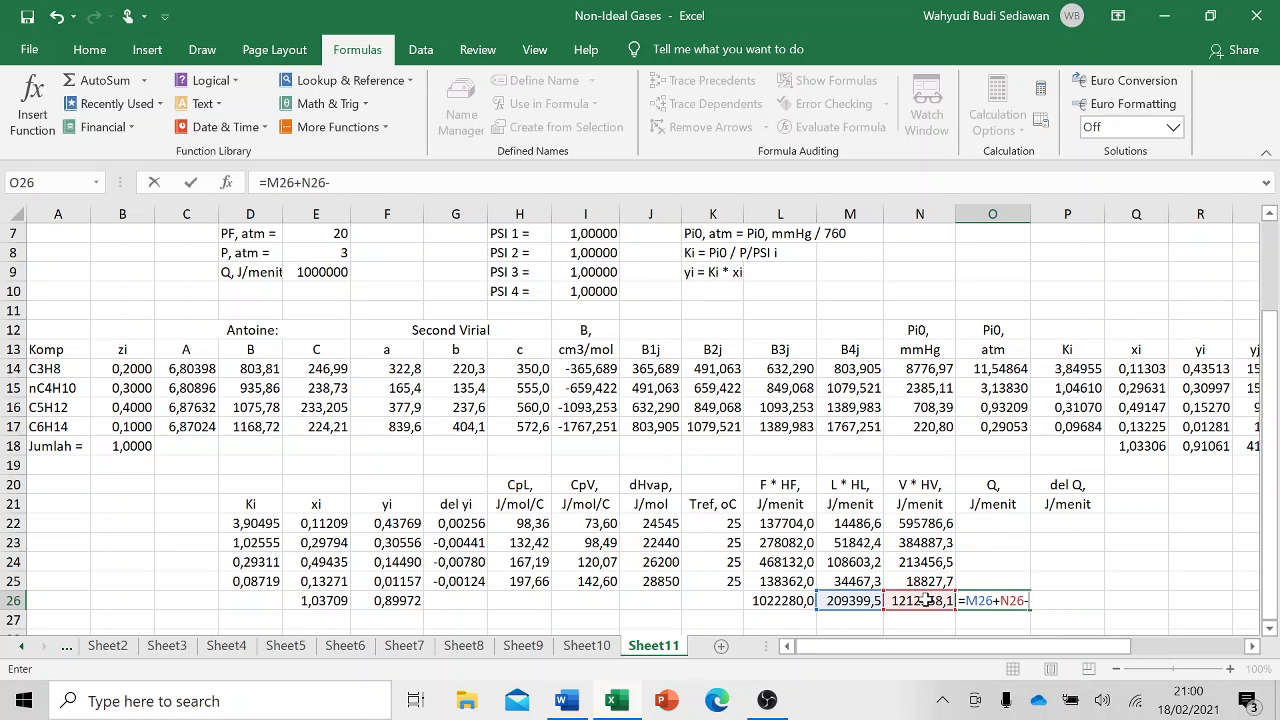
click(780, 598)
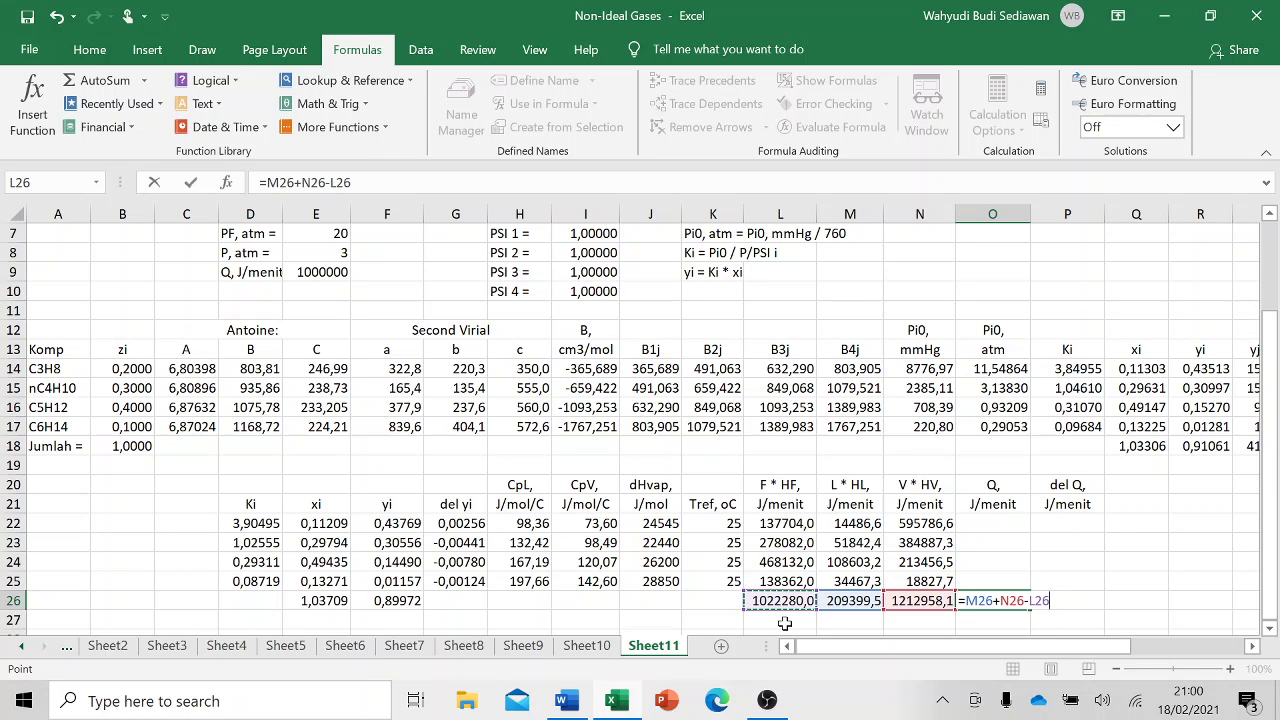
key(Return)
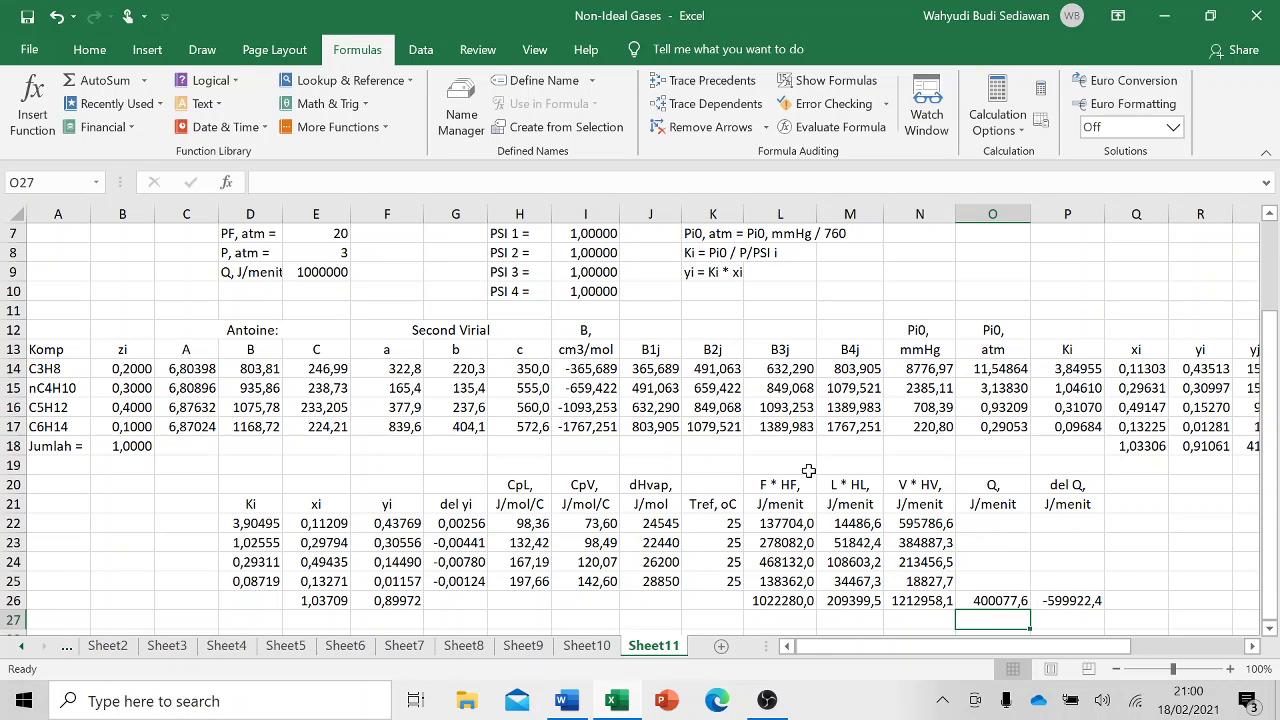
- Open Solver and set the objective to the xi total in E26 with a target value of 1
scroll(722, 424, up, 1)
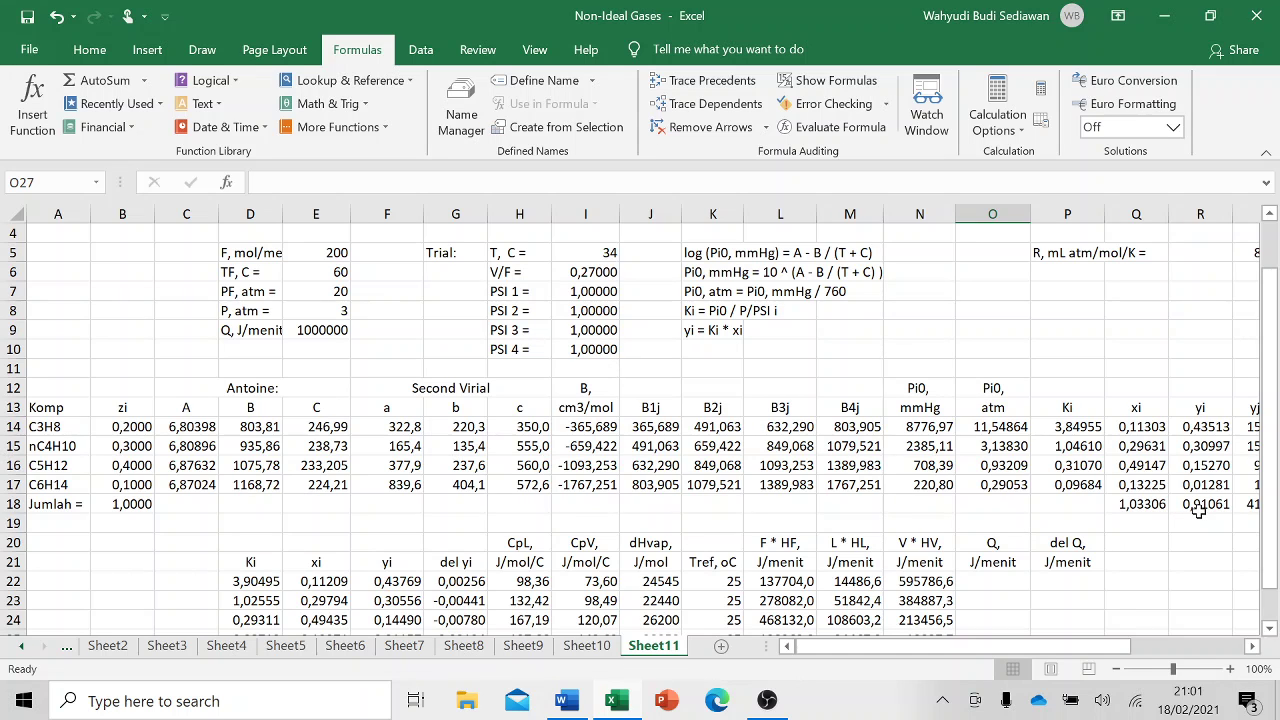
scroll(827, 456, down, 2)
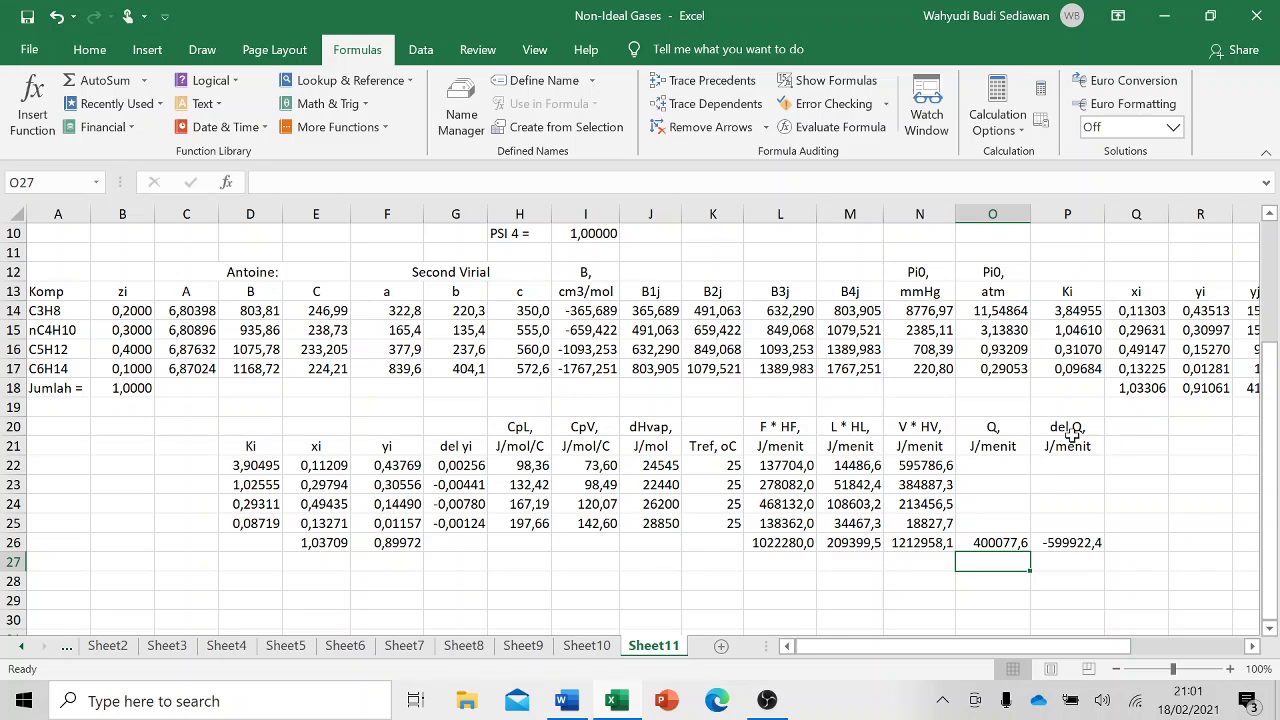
drag(1008, 645, 1060, 637)
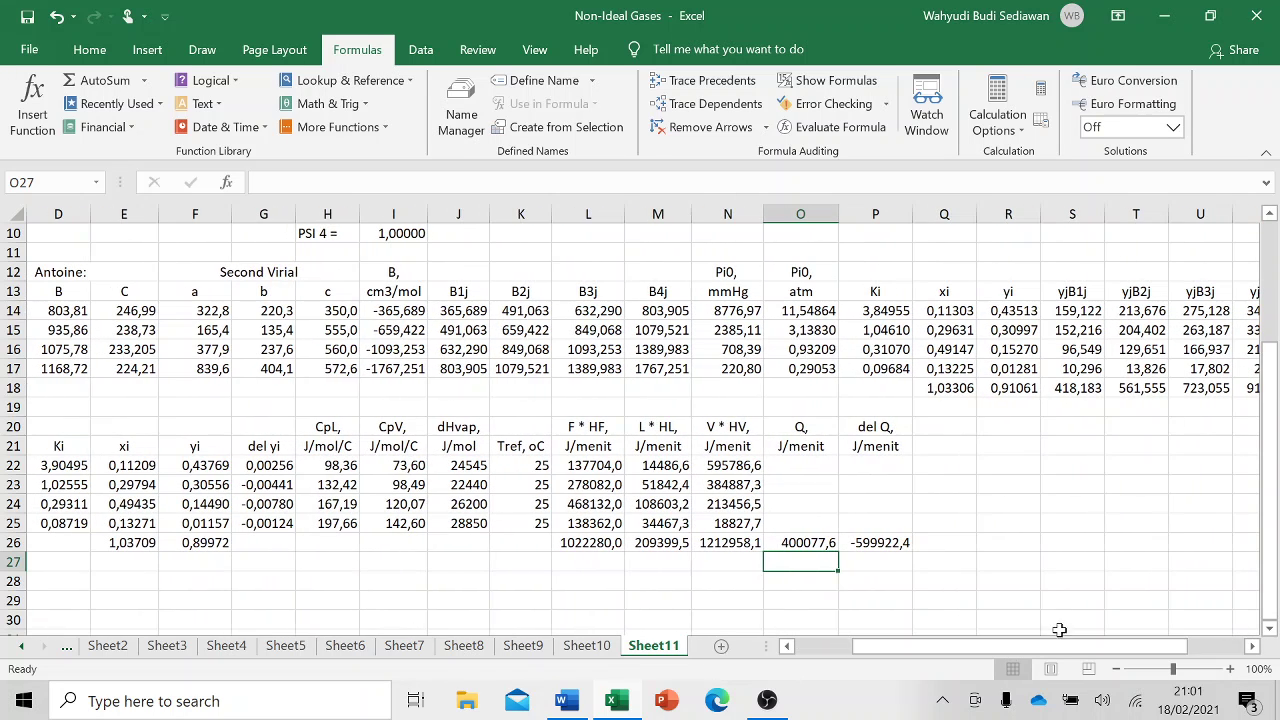
click(421, 49)
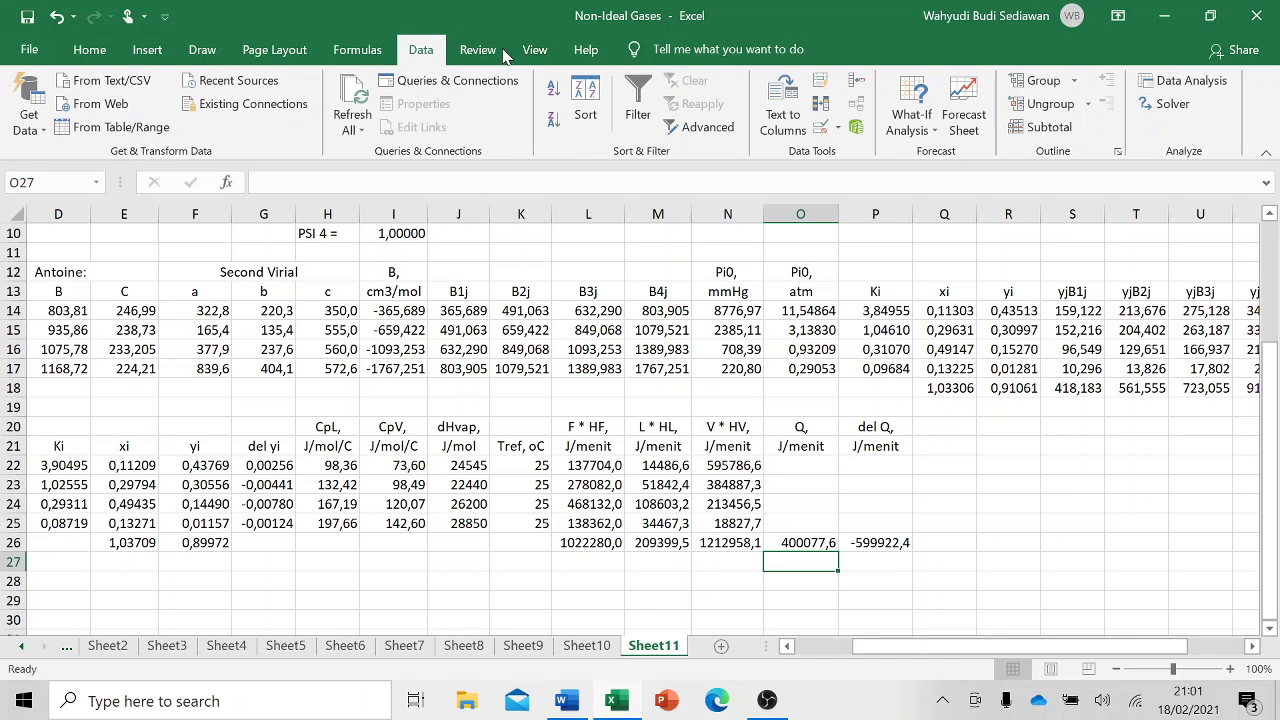
click(1166, 106)
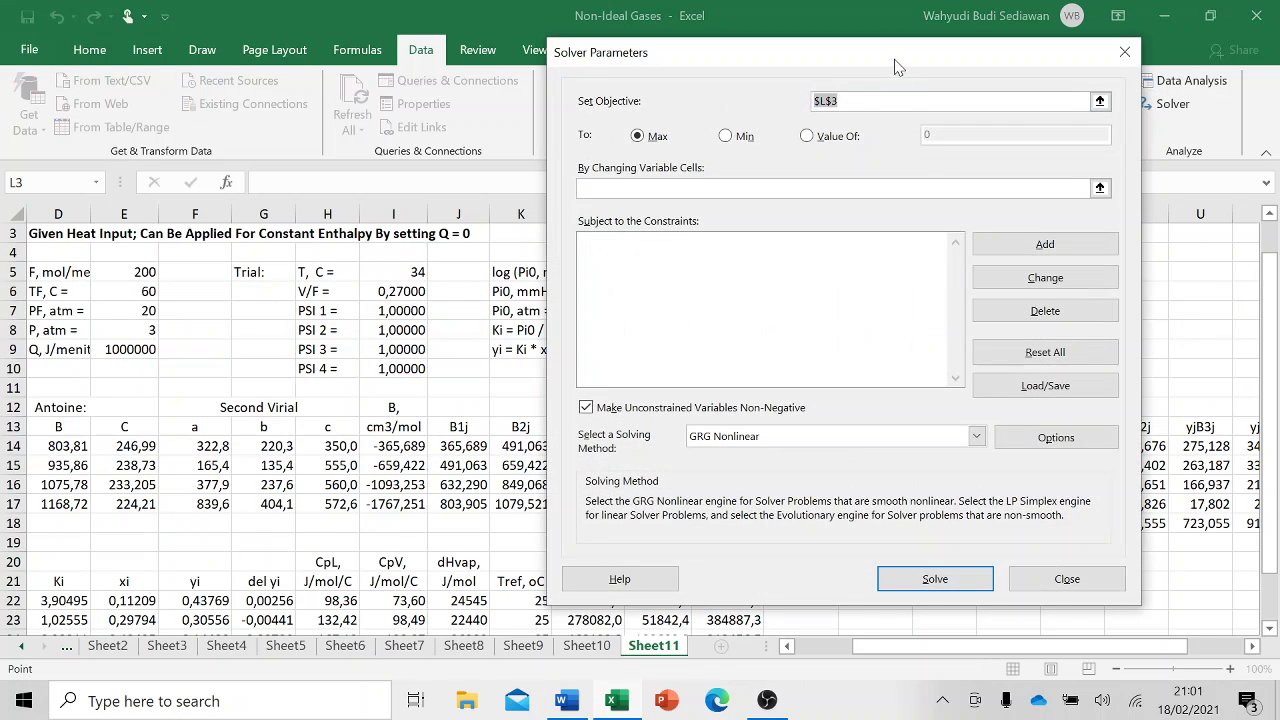
drag(899, 60, 1068, 82)
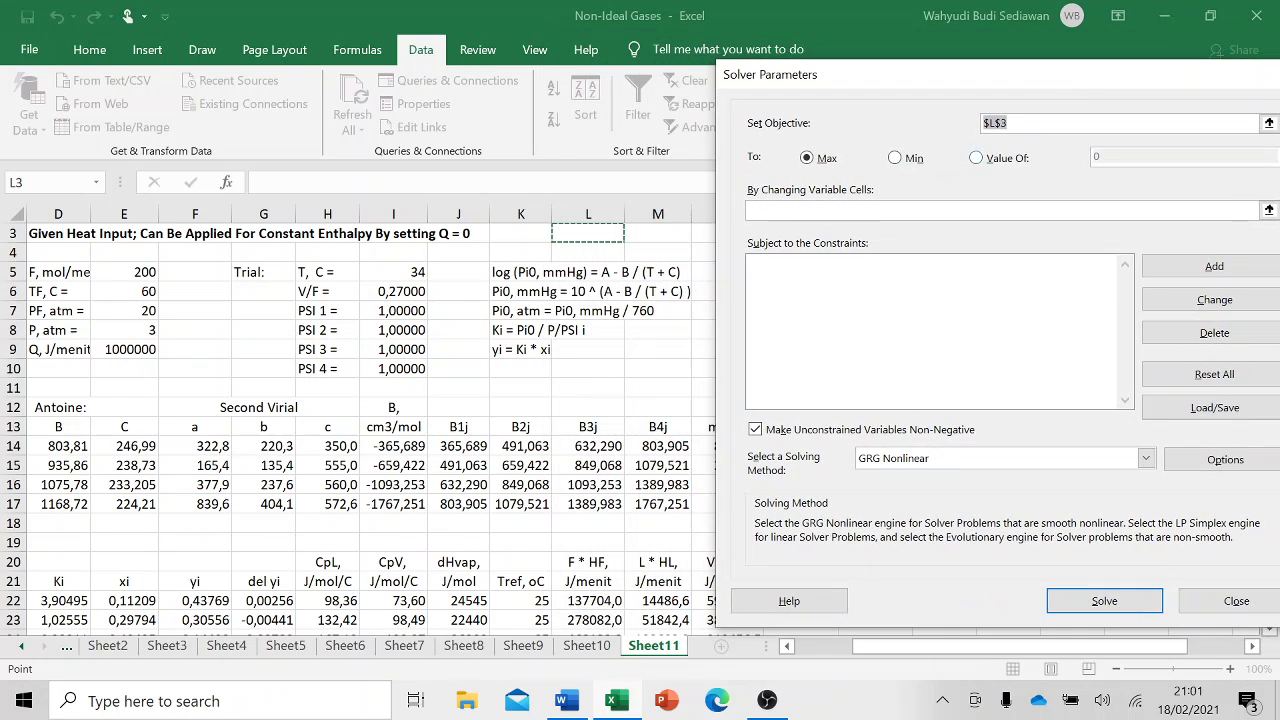
scroll(513, 342, down, 2)
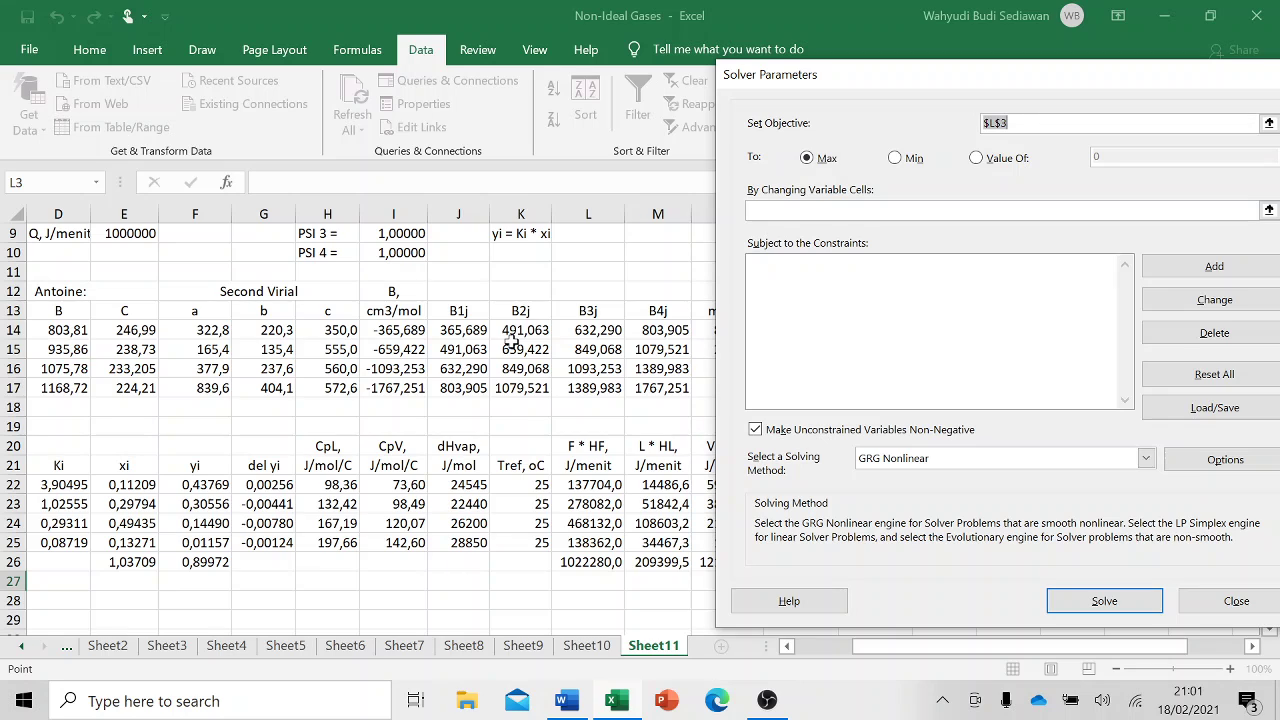
click(137, 563)
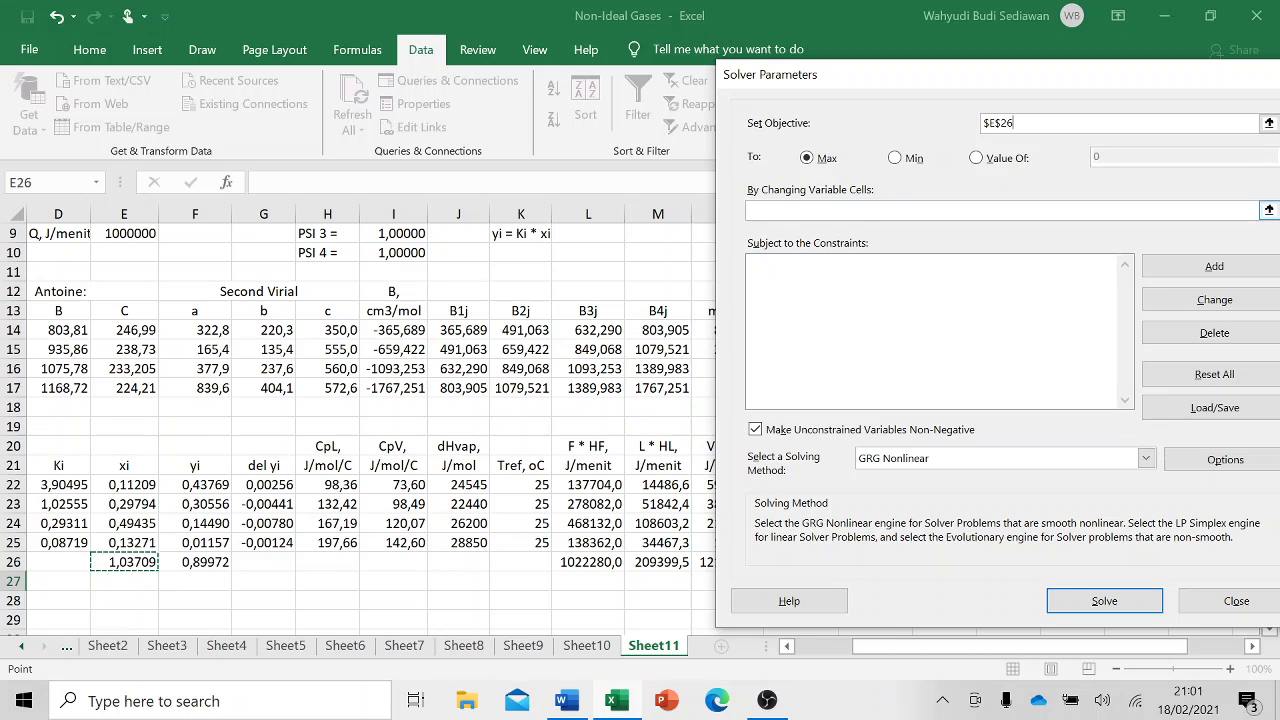
click(990, 158)
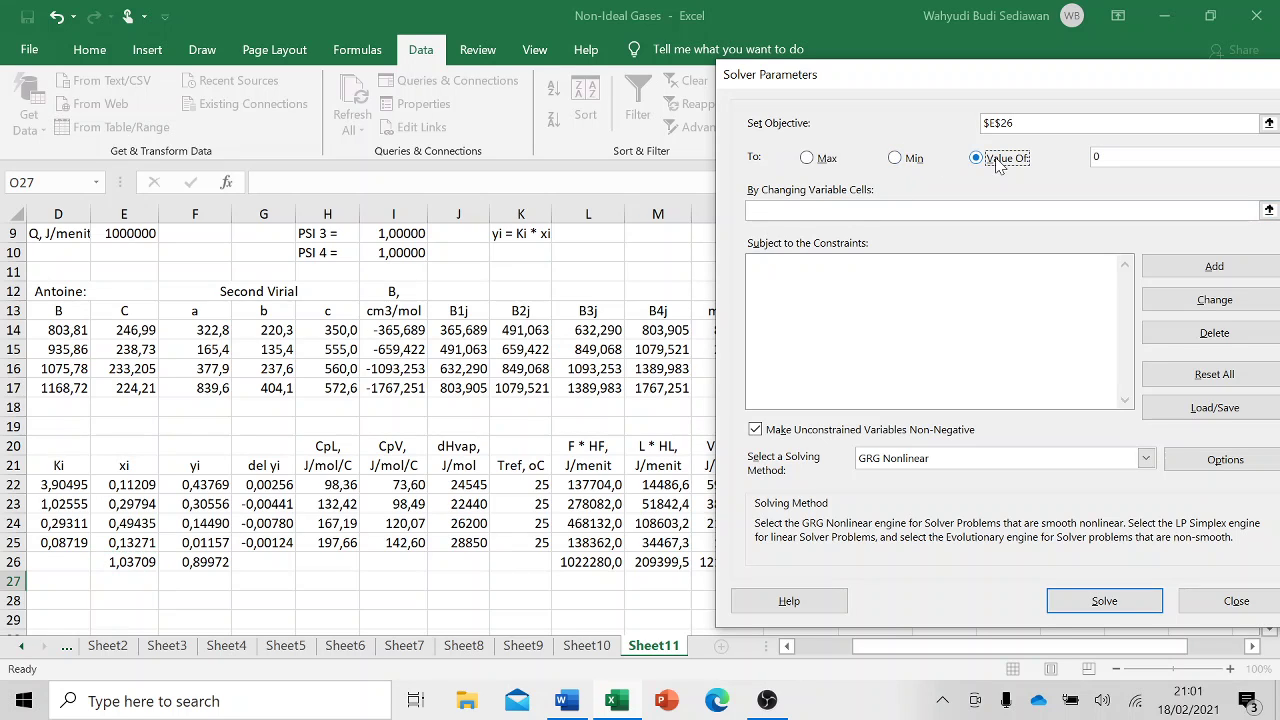
click(1108, 163)
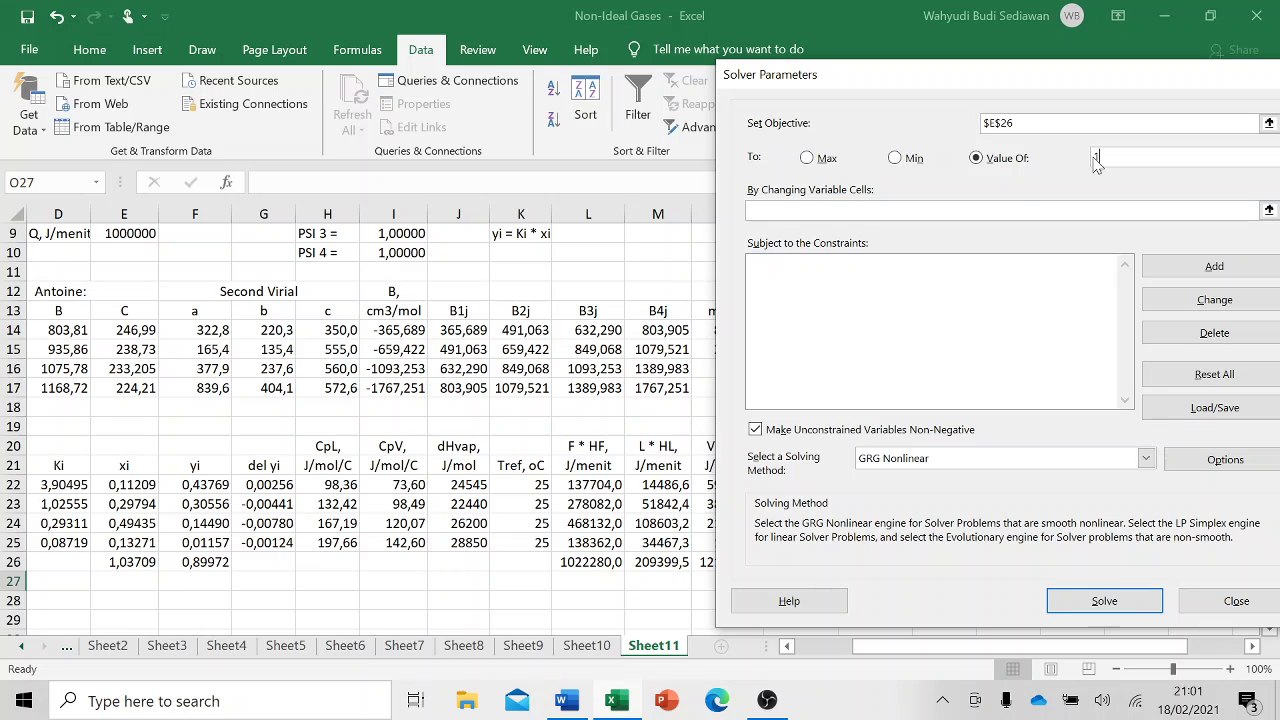
text(1)
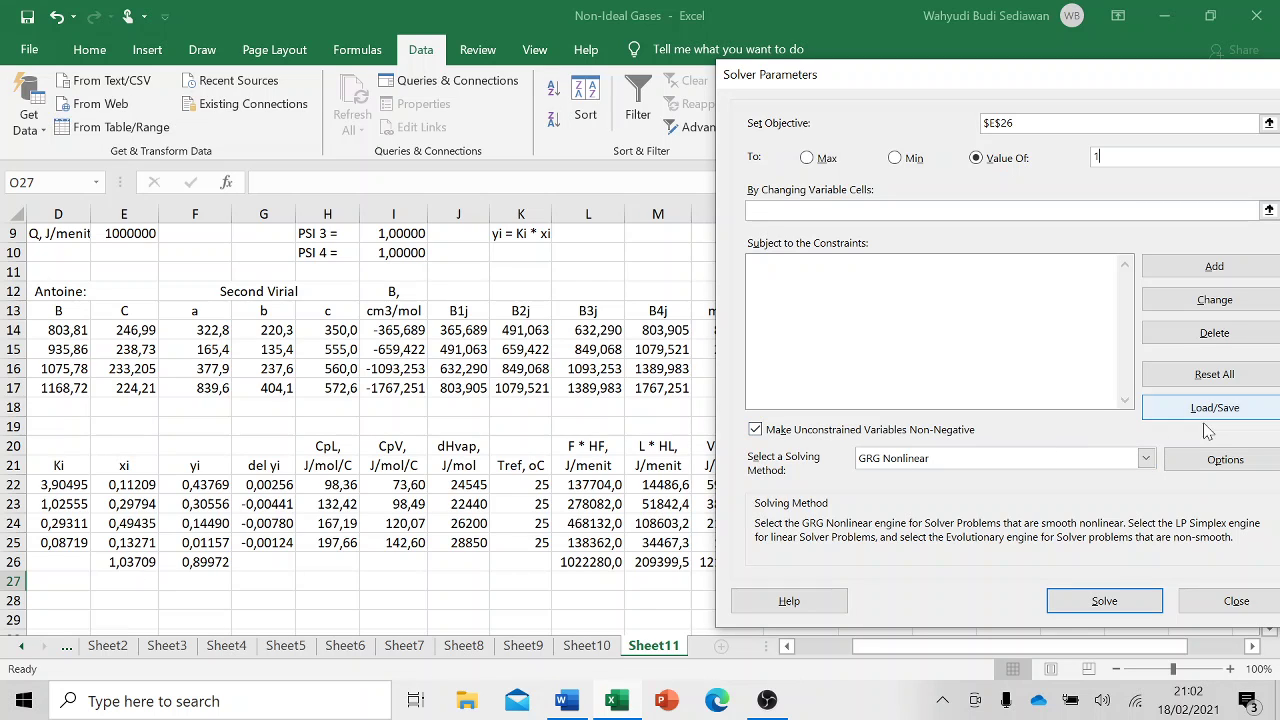
- Set Solver's changing variable cells to the trial values T, V/F and PSI 1 to PSI 4 in I5:I10
click(760, 211)
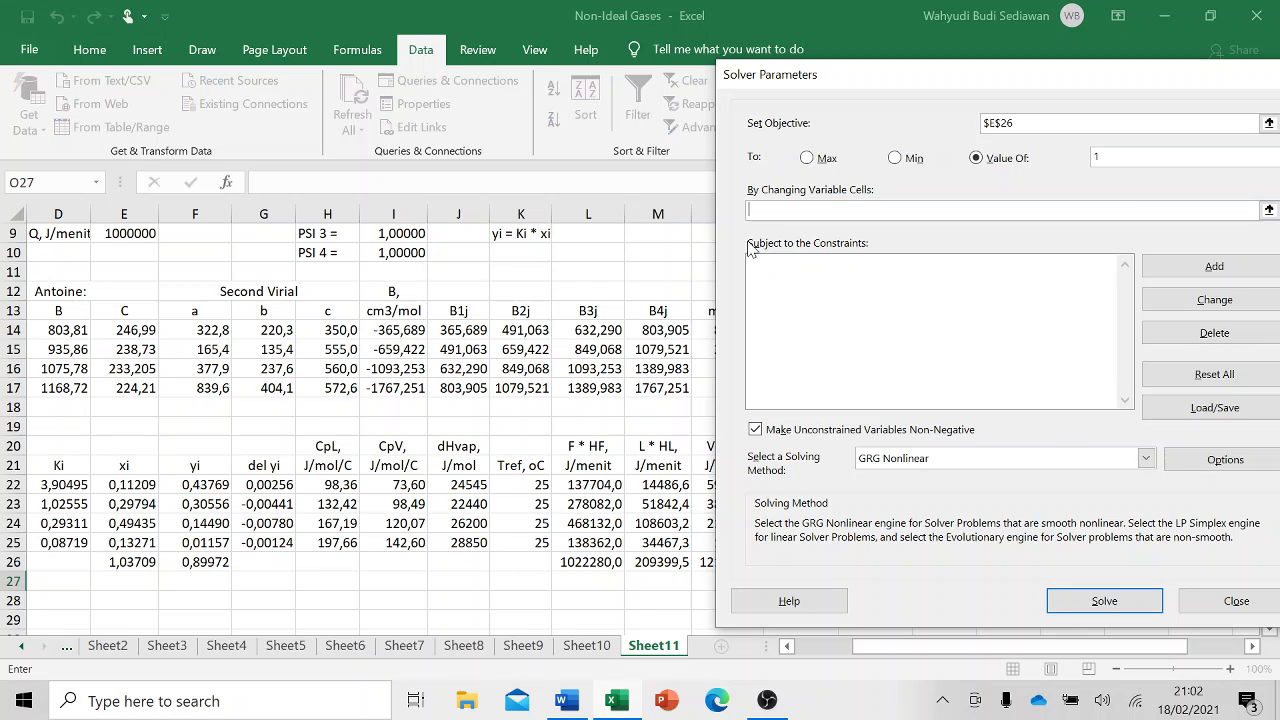
scroll(512, 318, up, 2)
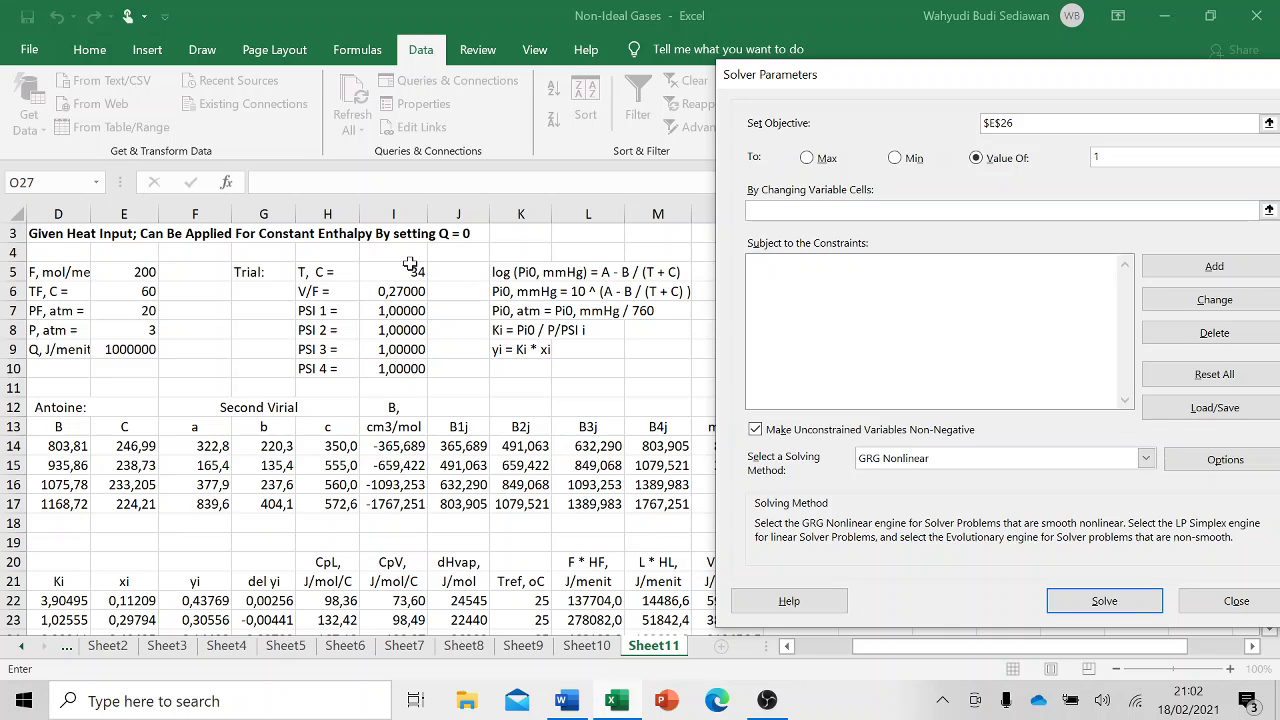
drag(408, 268, 401, 368)
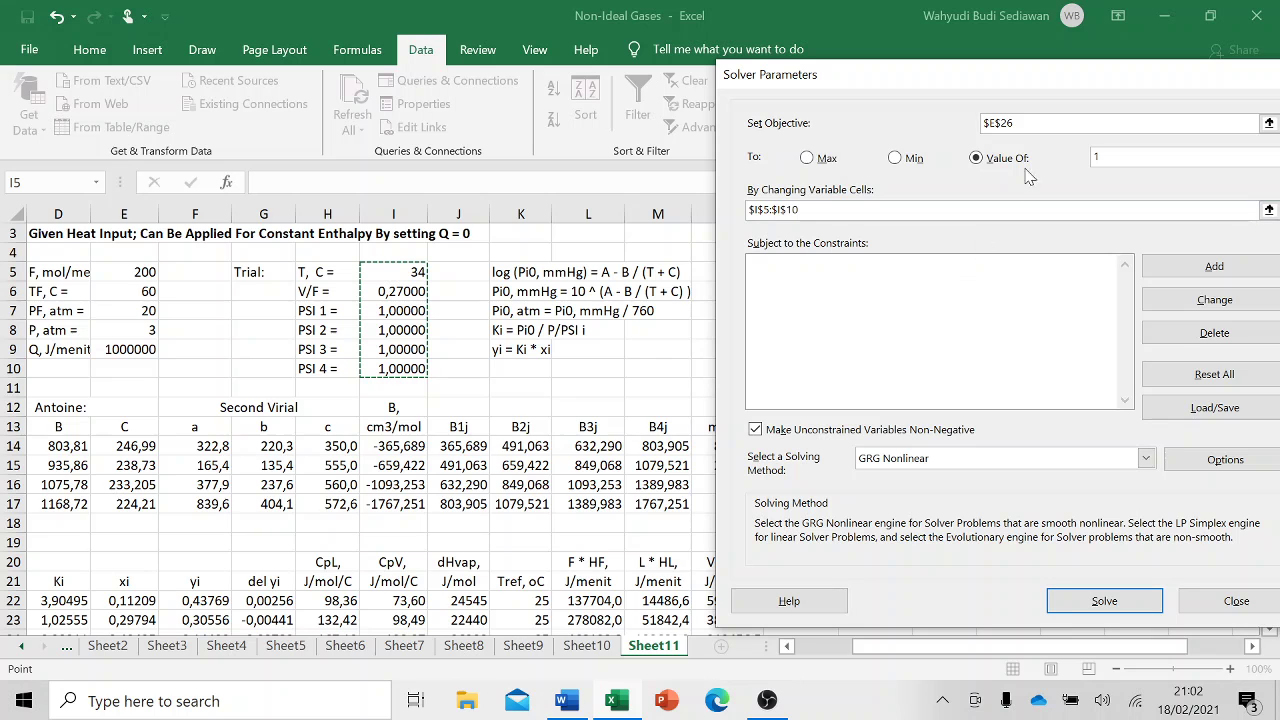
drag(1060, 76, 471, 38)
scroll(885, 370, down, 1)
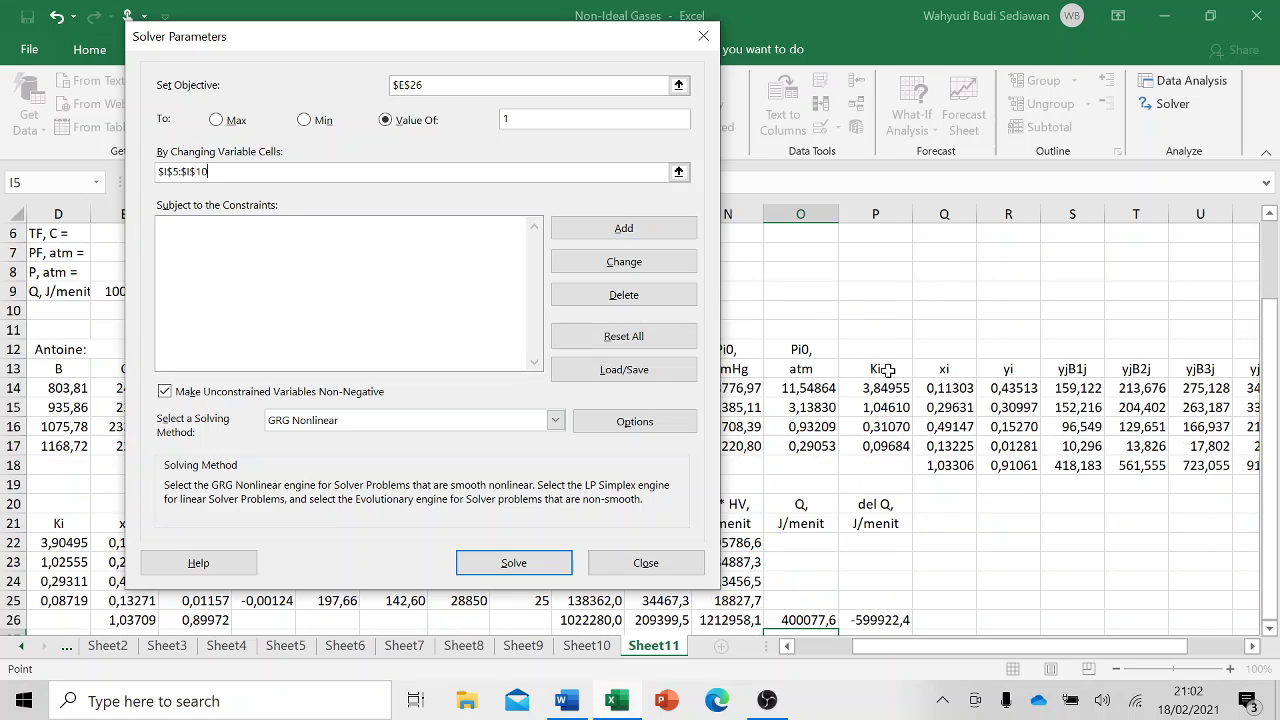
- Add a Solver constraint that sets the del Q cell P26 equal to 0
click(176, 235)
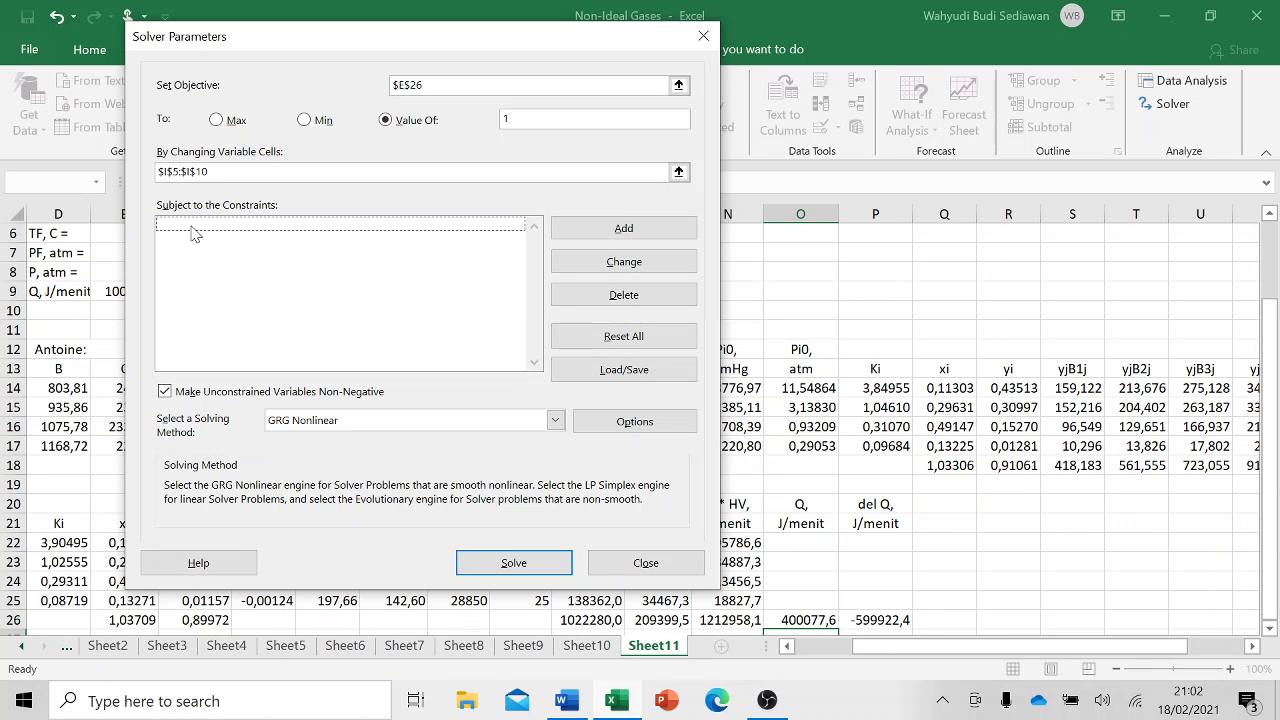
click(622, 232)
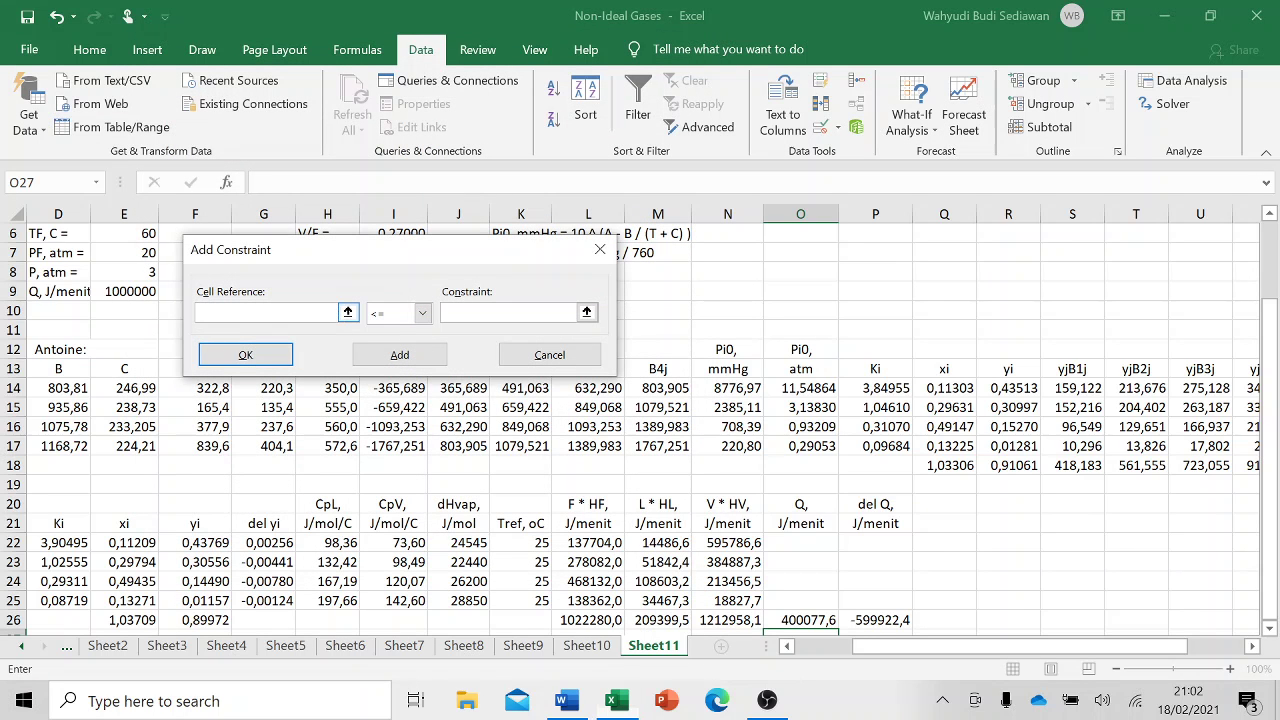
click(879, 621)
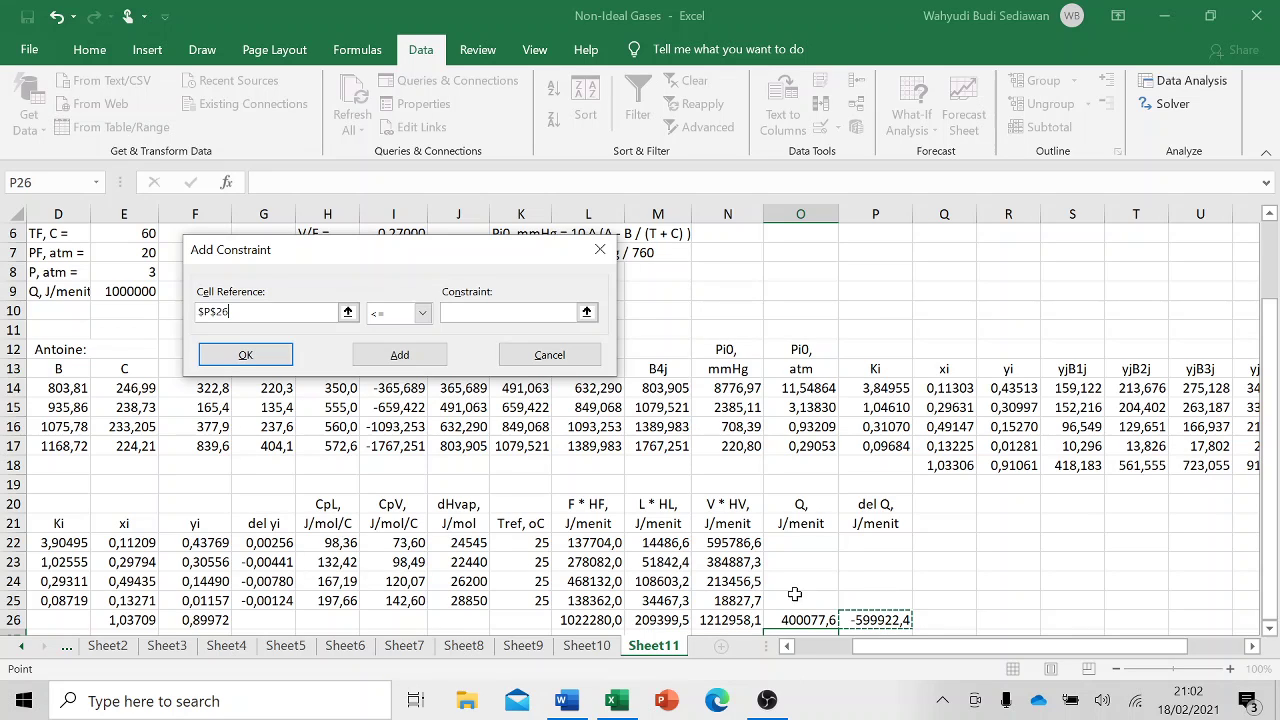
click(423, 314)
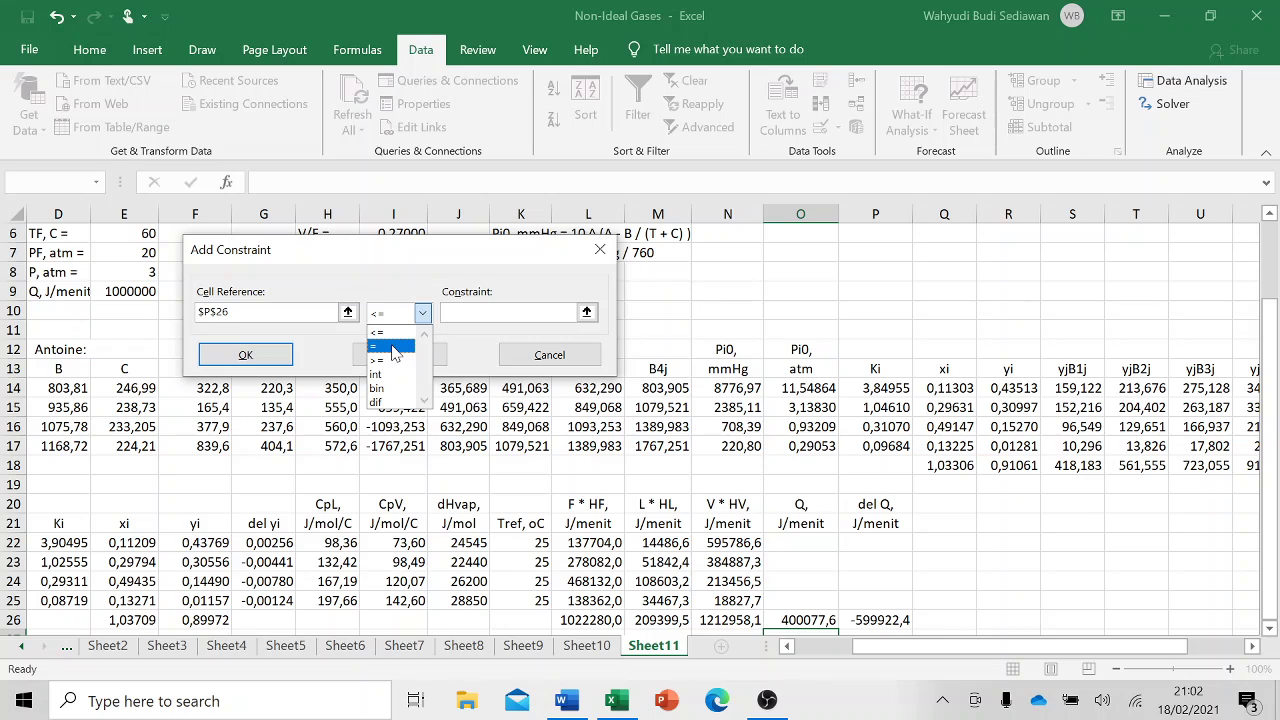
click(394, 347)
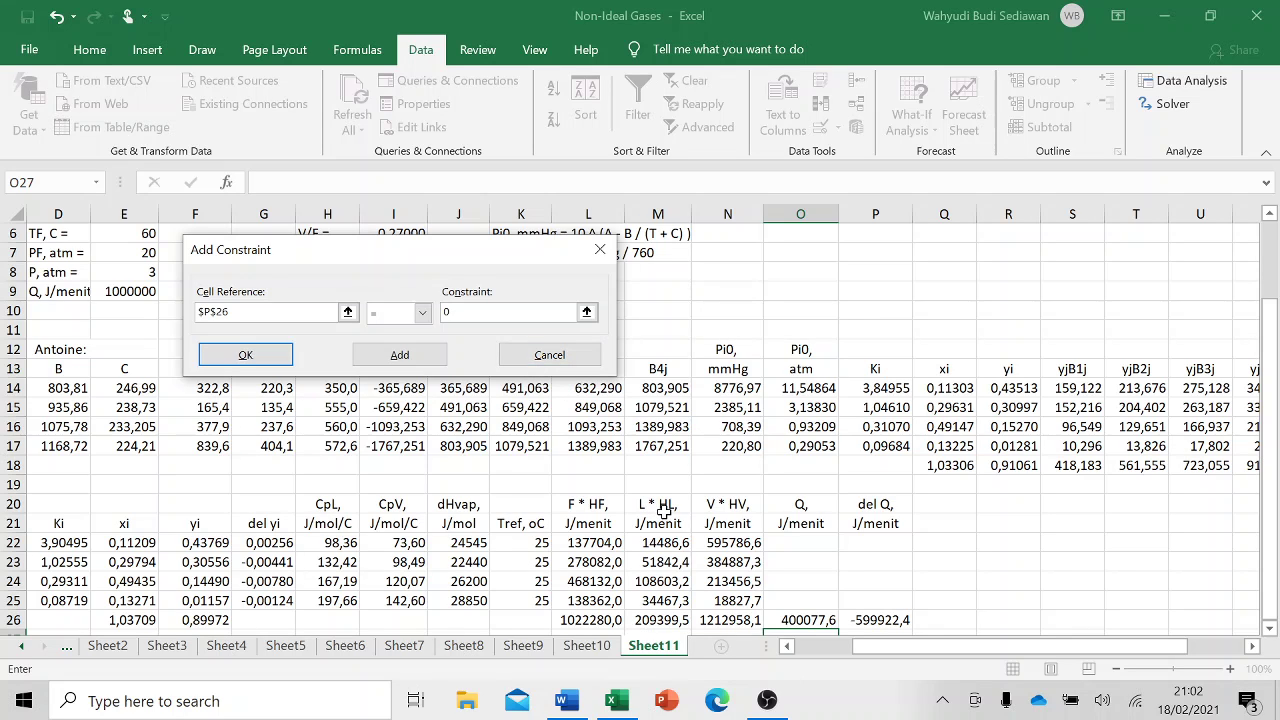
click(405, 360)
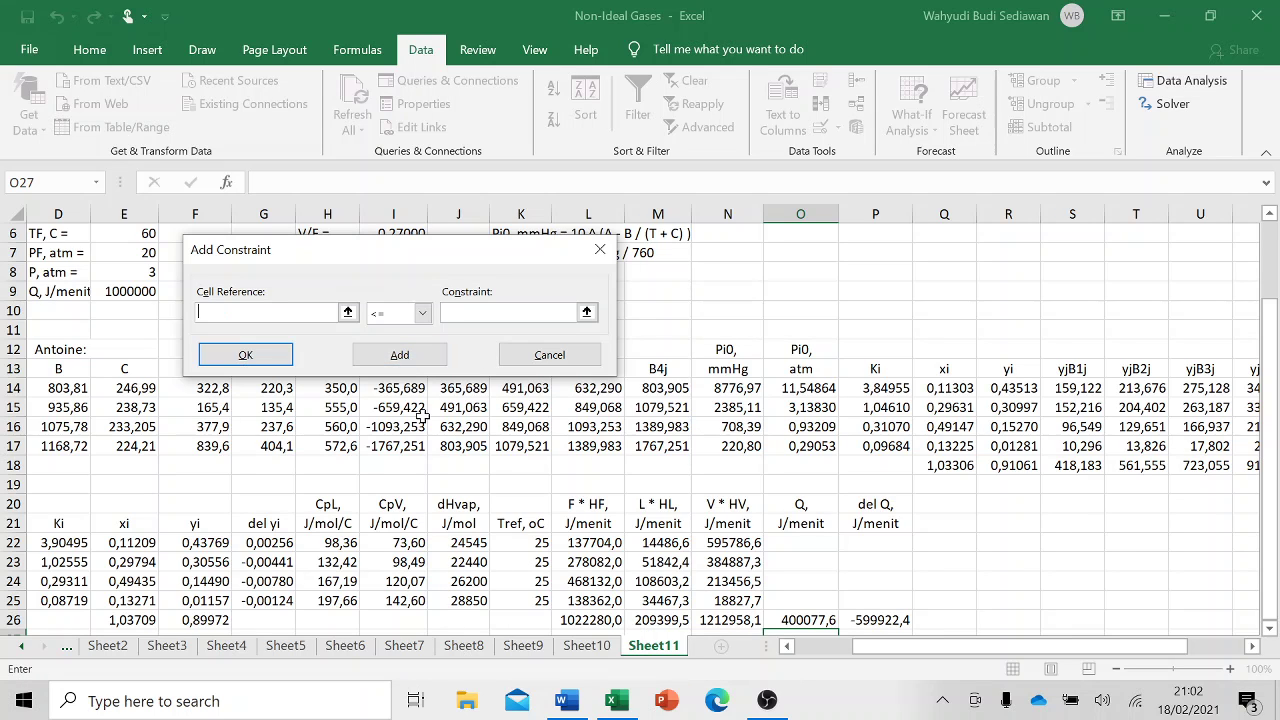
- Add a Solver constraint that sets the first component's del yi in G22 equal to 0
scroll(422, 530, down, 1)
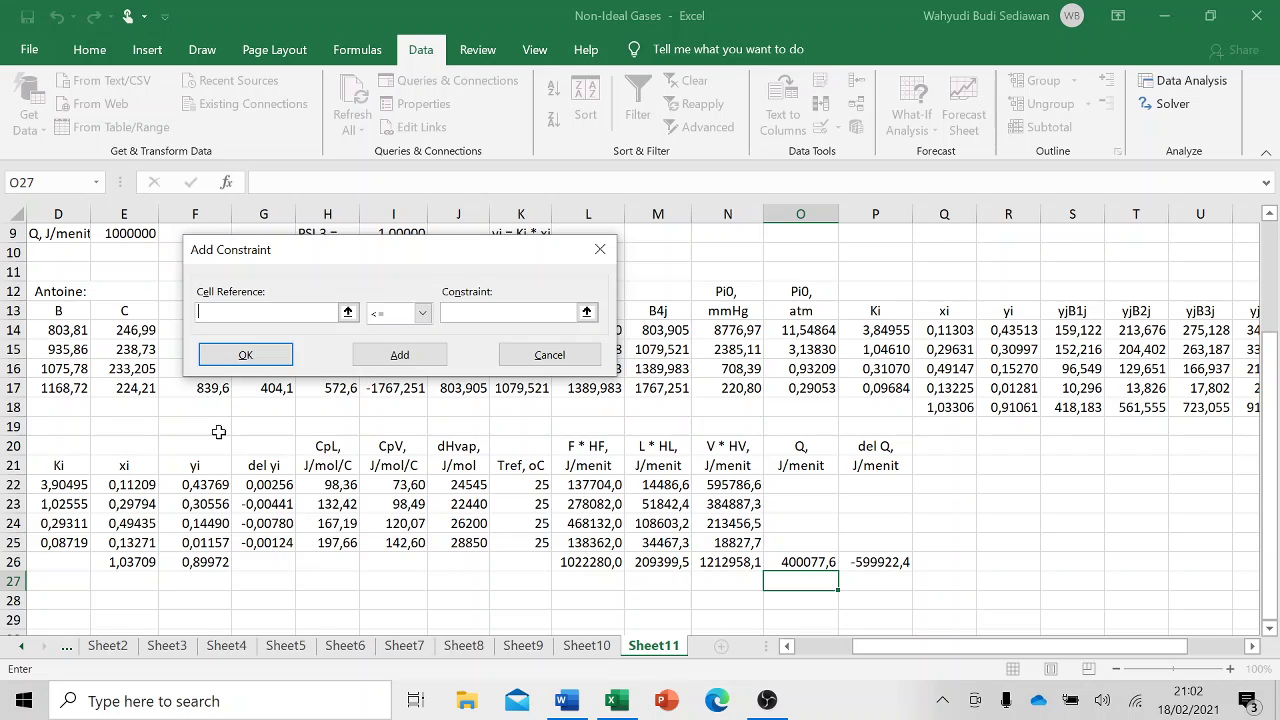
click(265, 485)
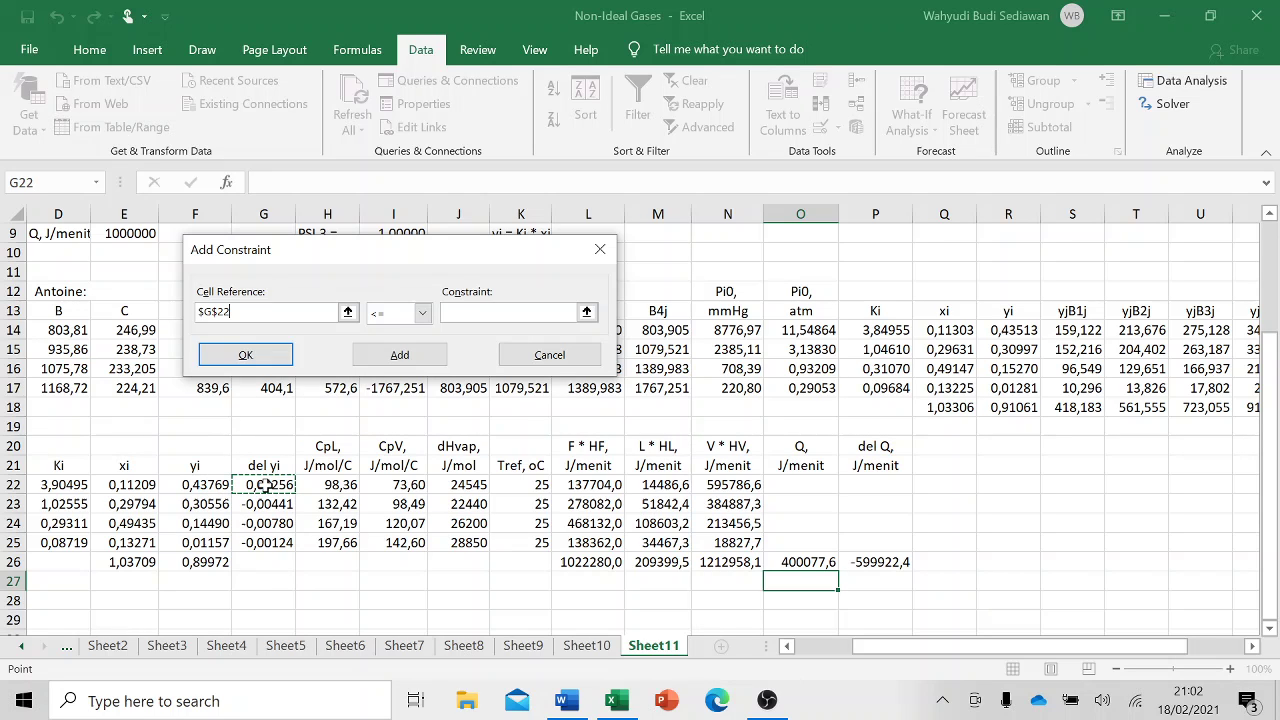
click(423, 313)
click(395, 346)
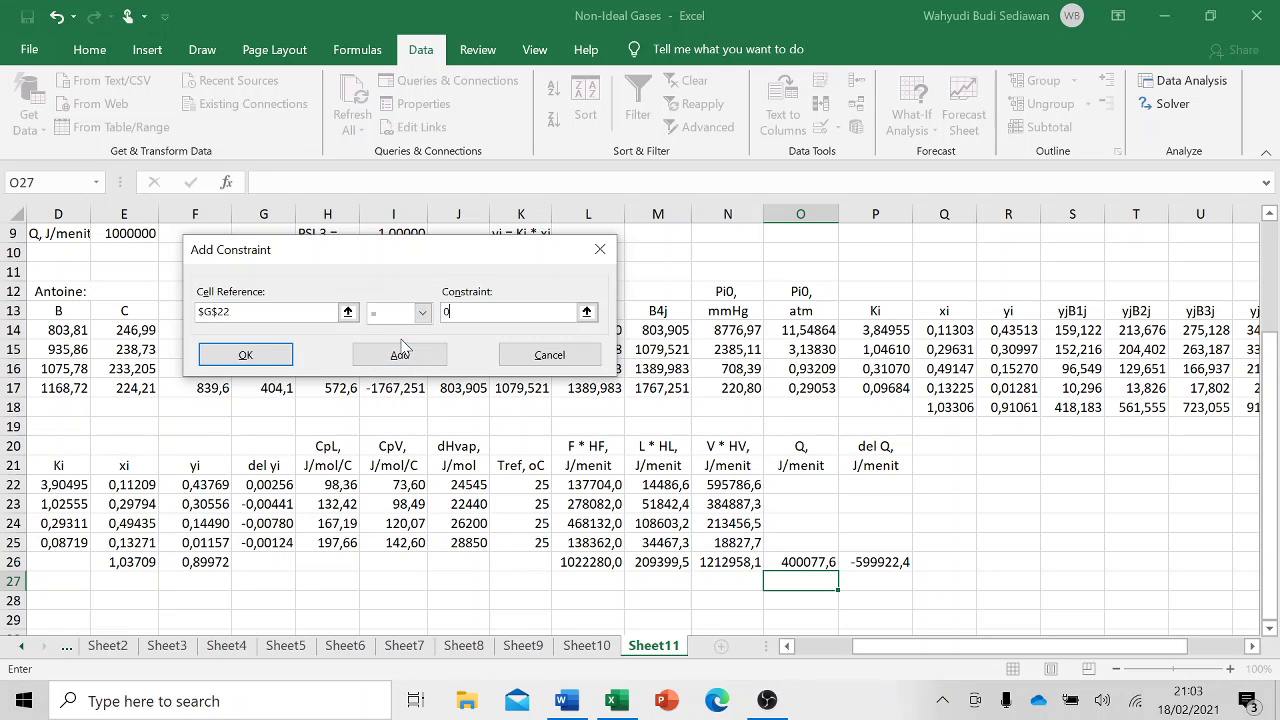
click(400, 352)
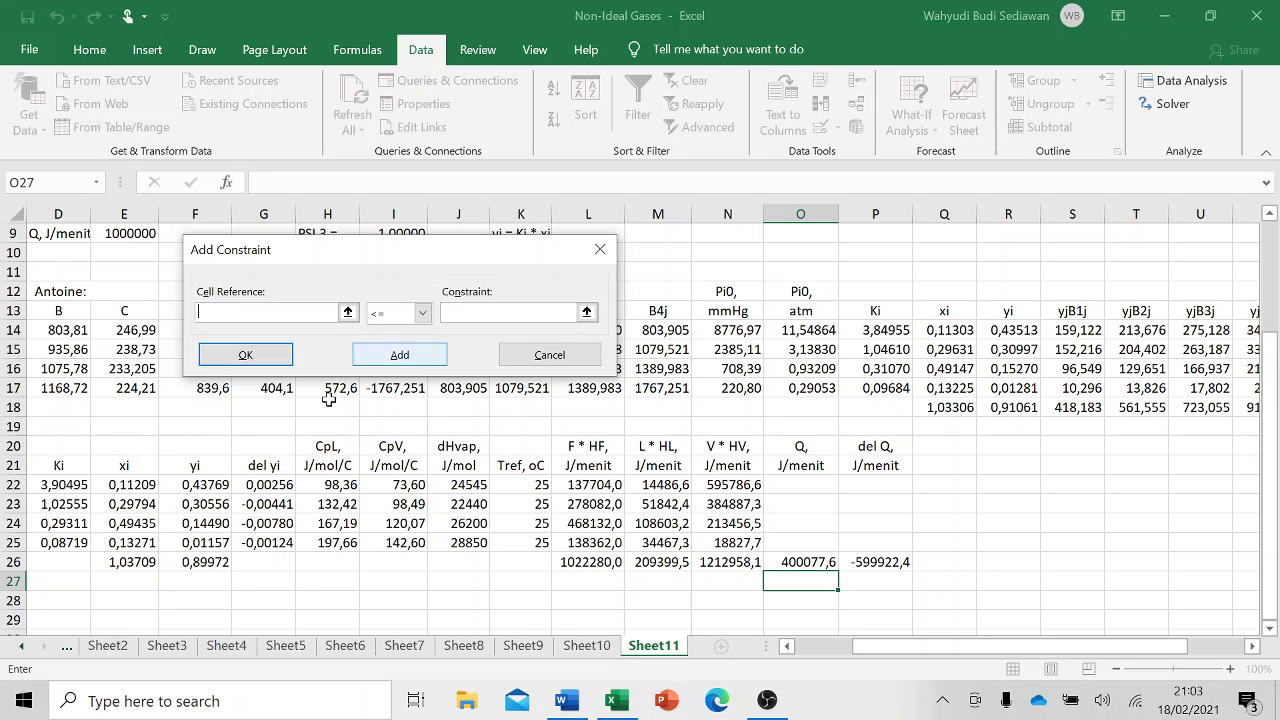
- Add a Solver constraint that sets the second component's del yi in G23 equal to 0
click(258, 508)
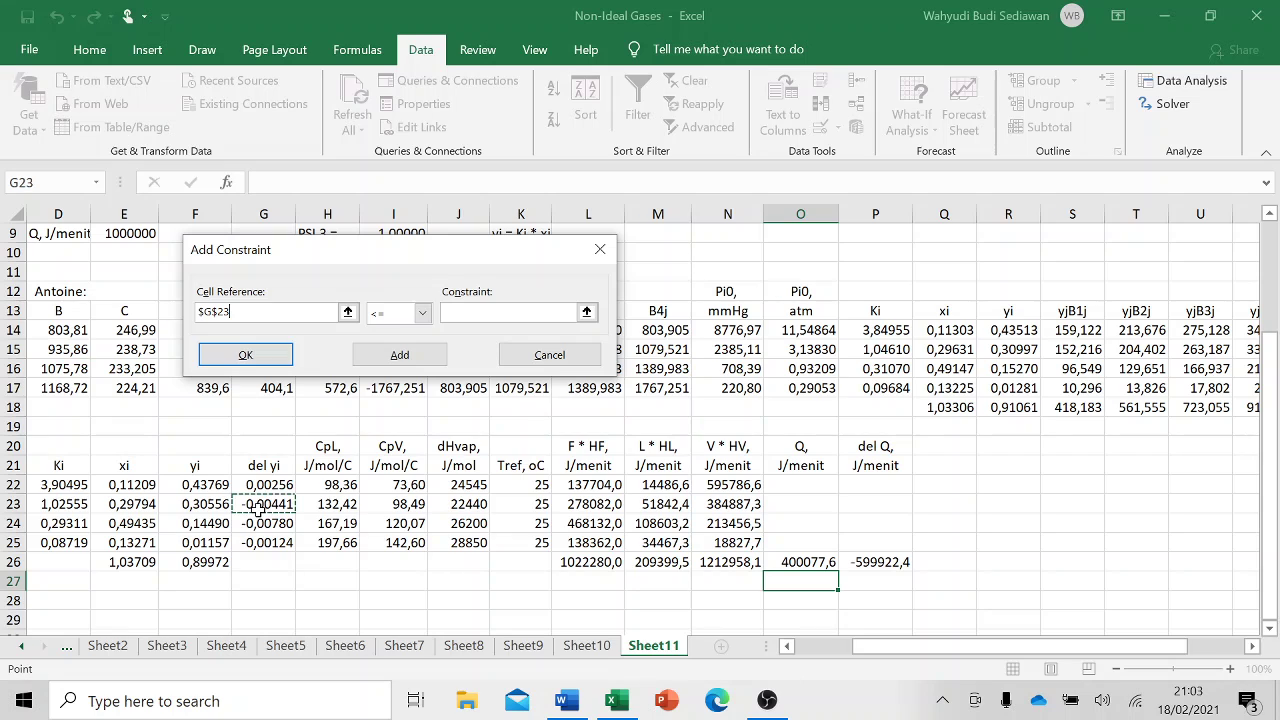
click(424, 316)
click(398, 348)
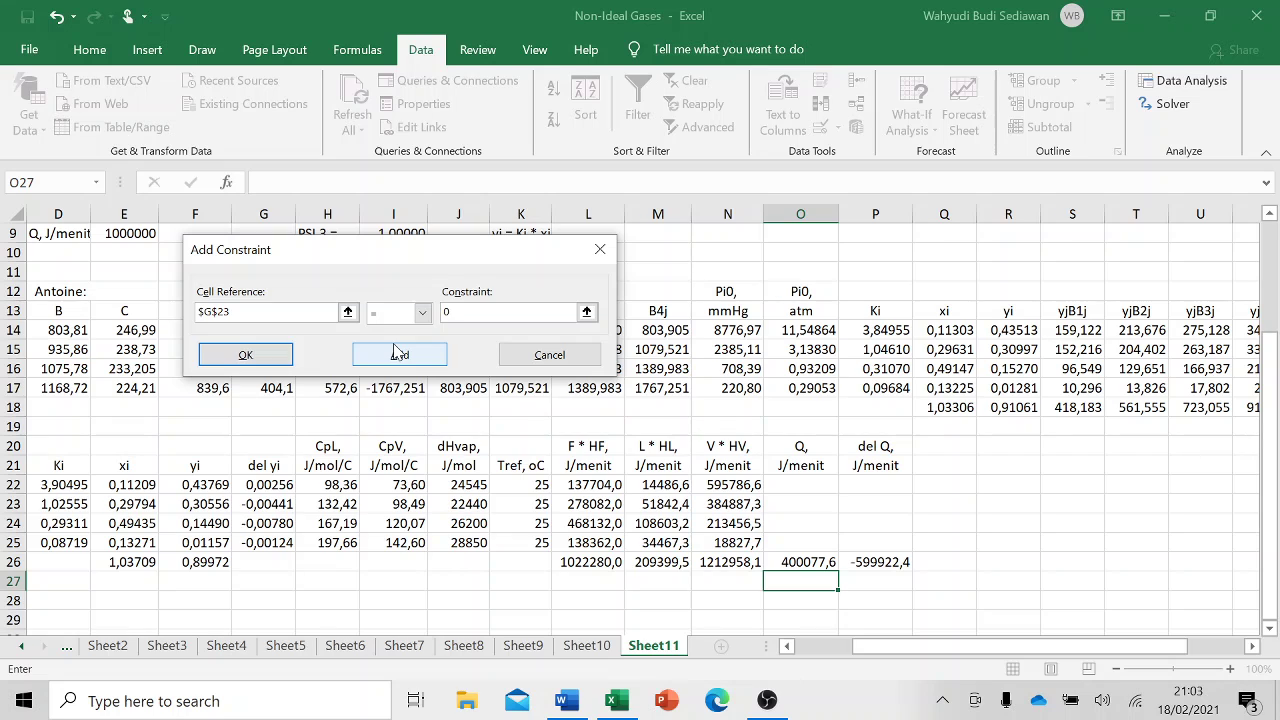
text(0)
click(396, 358)
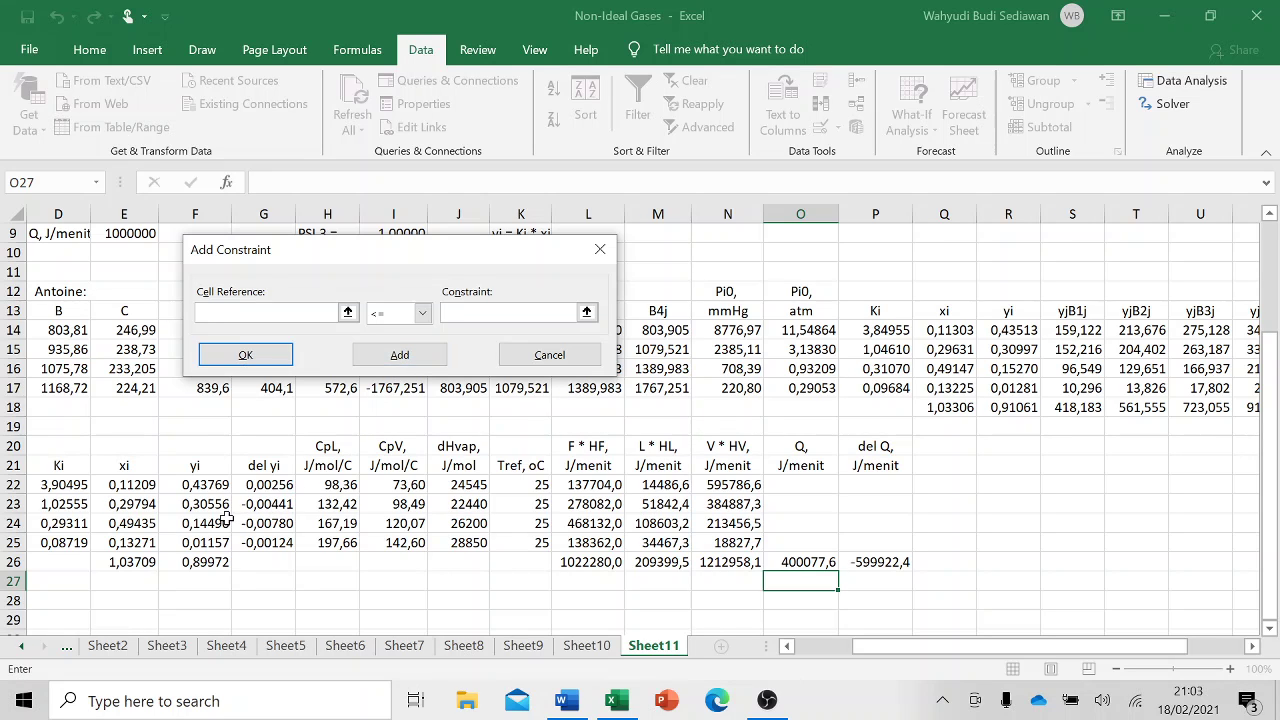
- Add a Solver constraint that sets the third component's del yi in G24 equal to 0
click(272, 524)
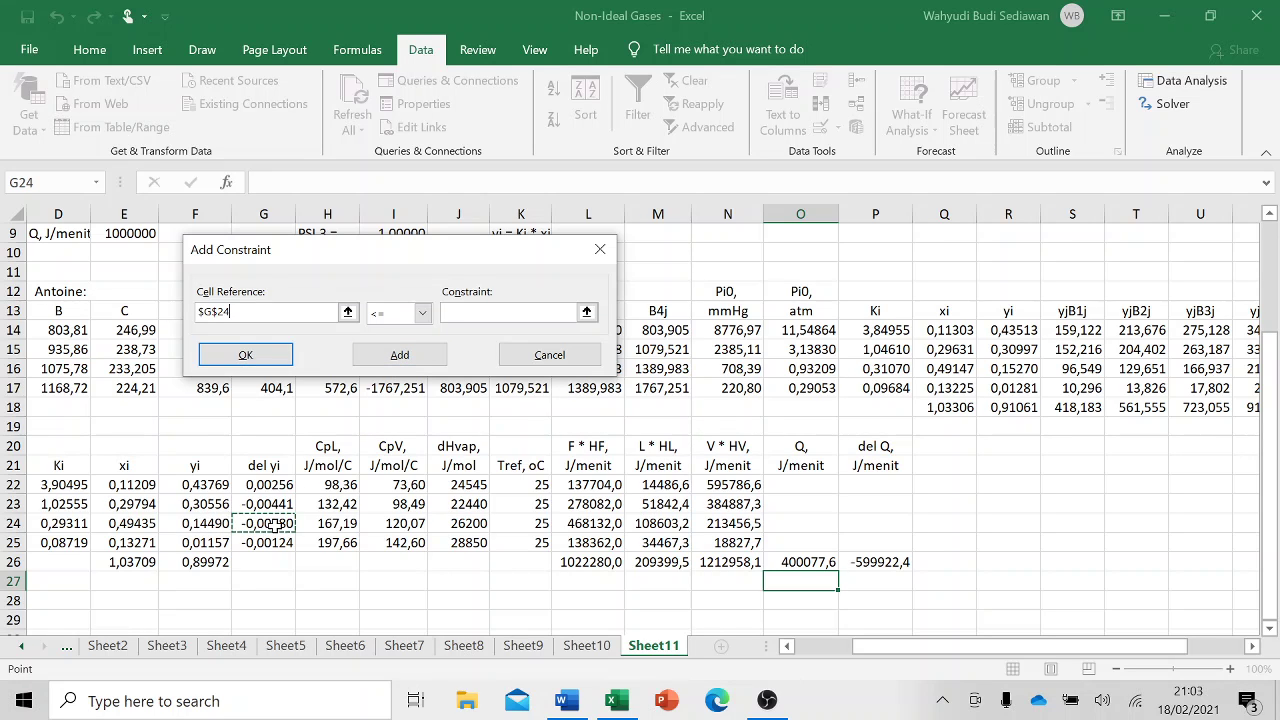
click(422, 313)
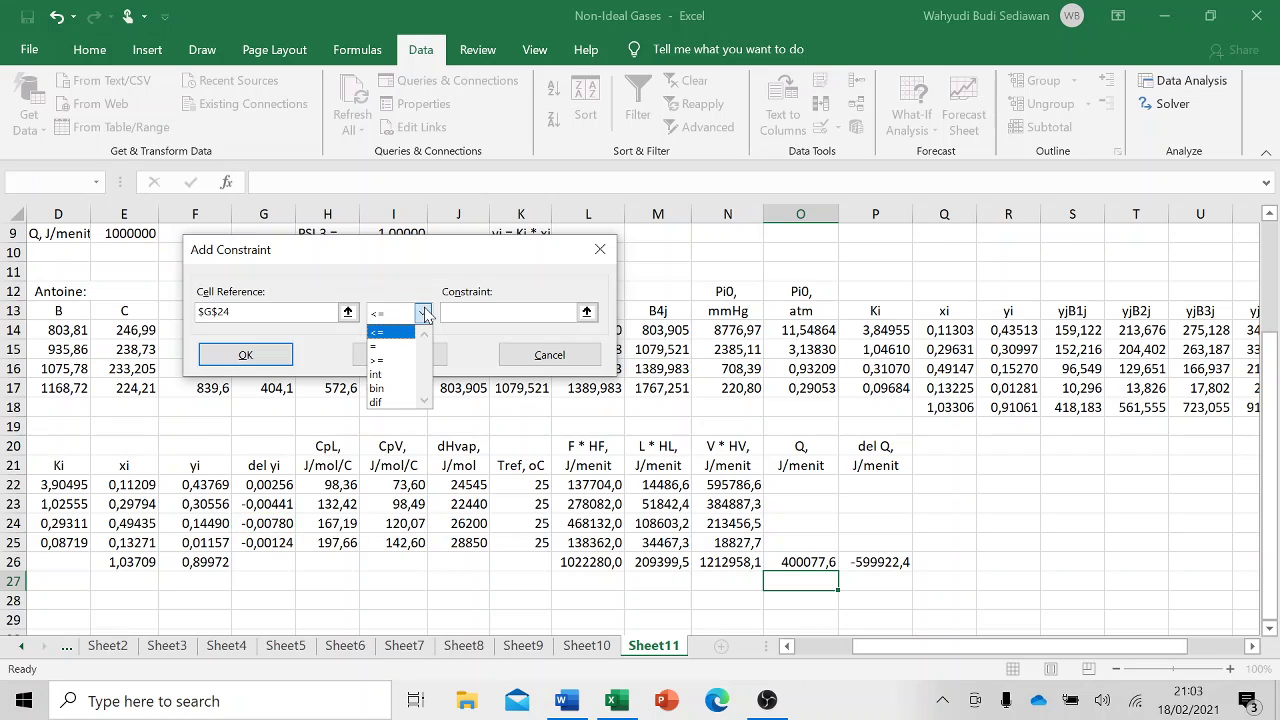
click(400, 348)
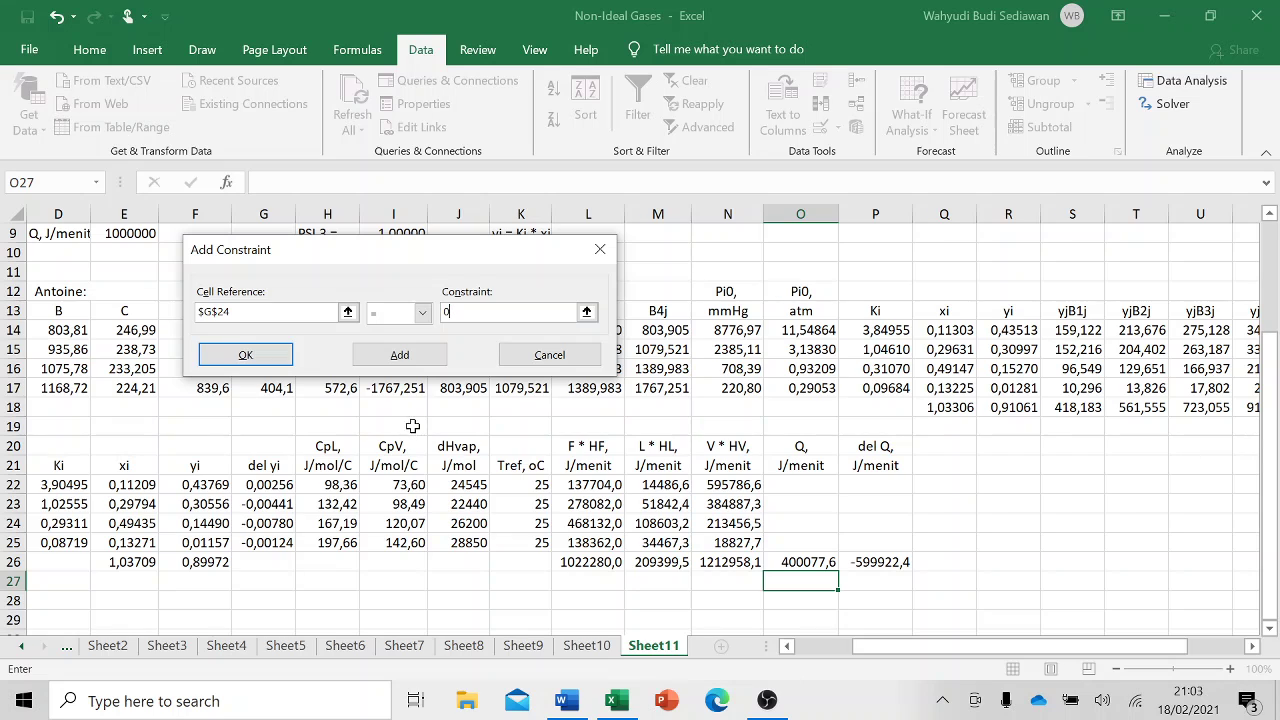
click(400, 355)
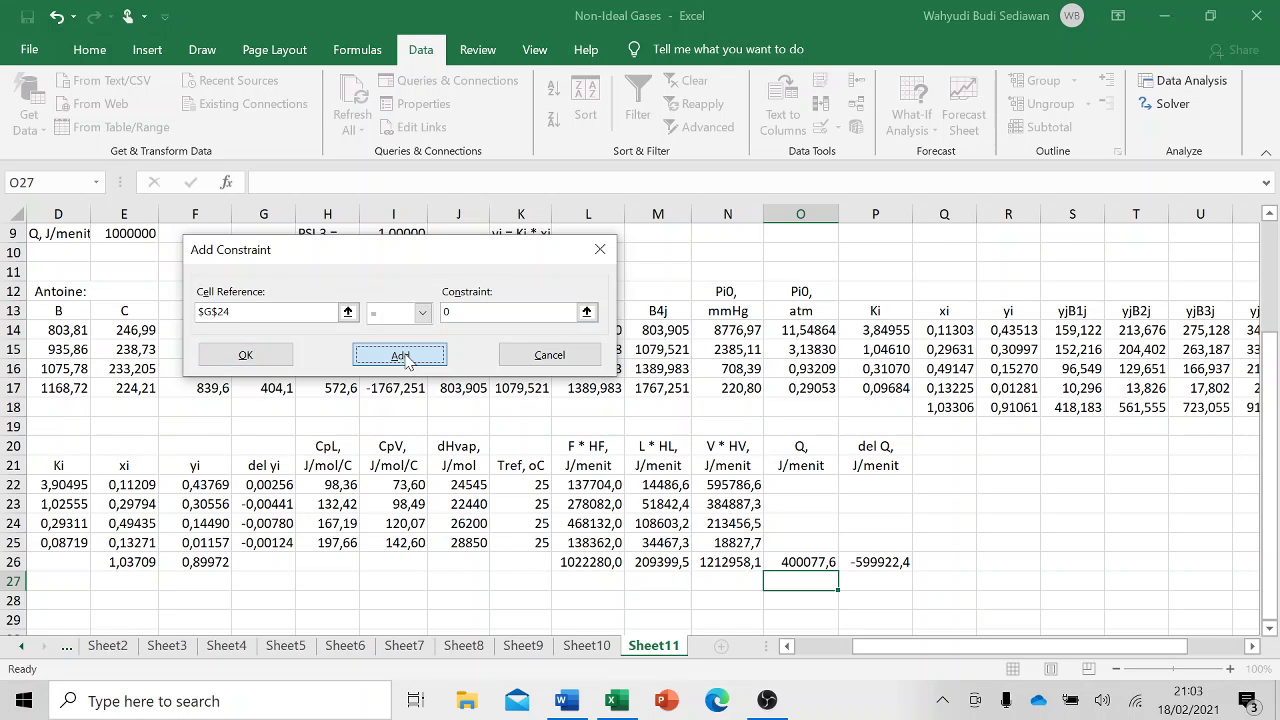
- Add a last Solver constraint that sets cell F25 equal to 0 and return to the Solver parameters
click(216, 542)
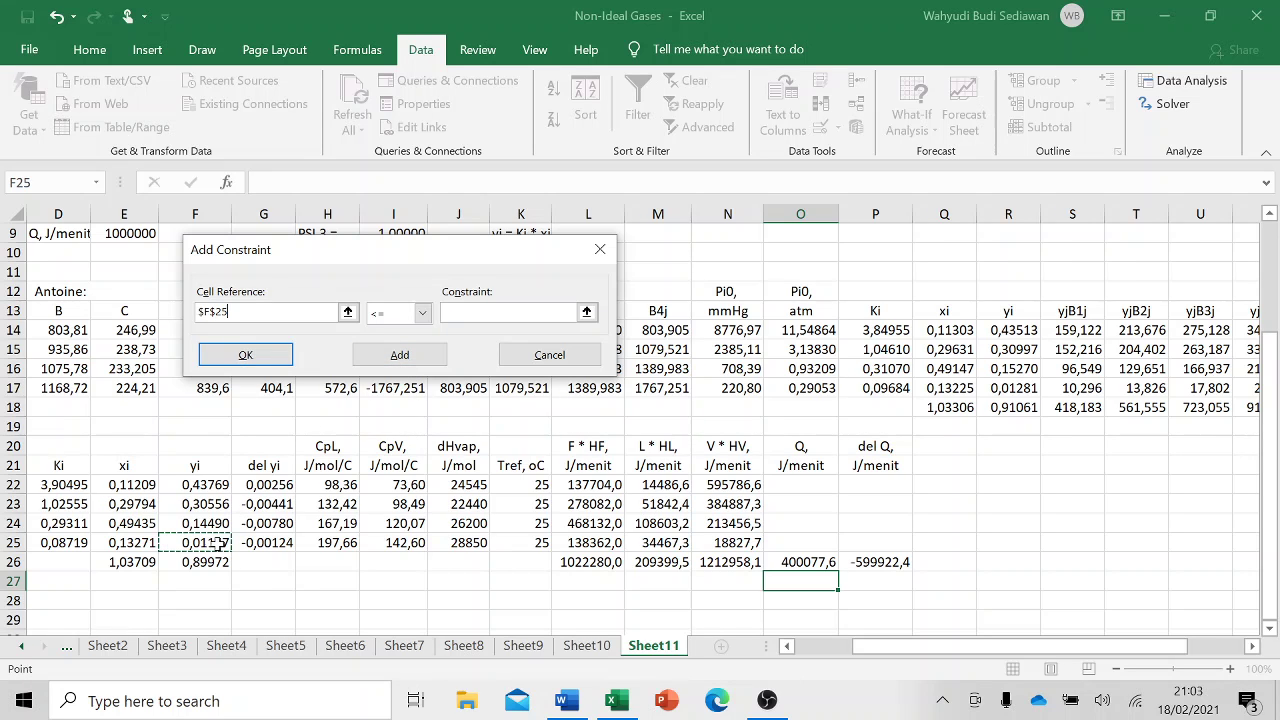
click(422, 312)
click(401, 347)
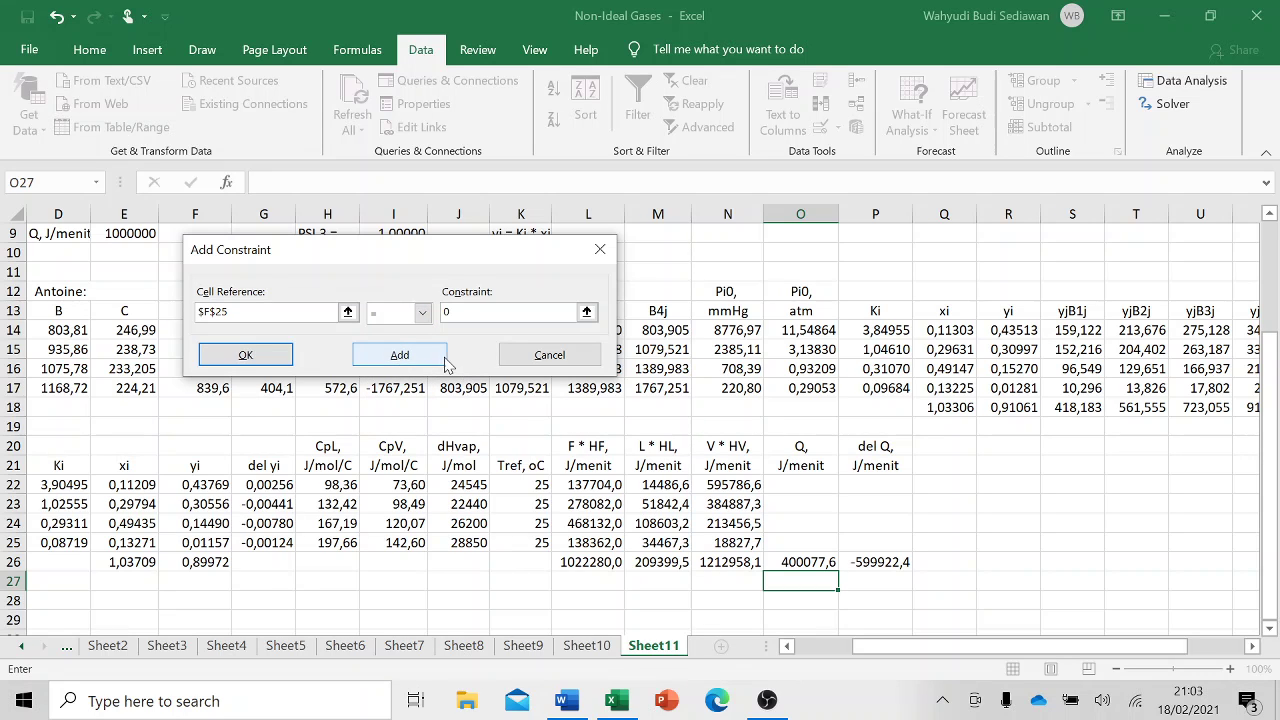
click(266, 362)
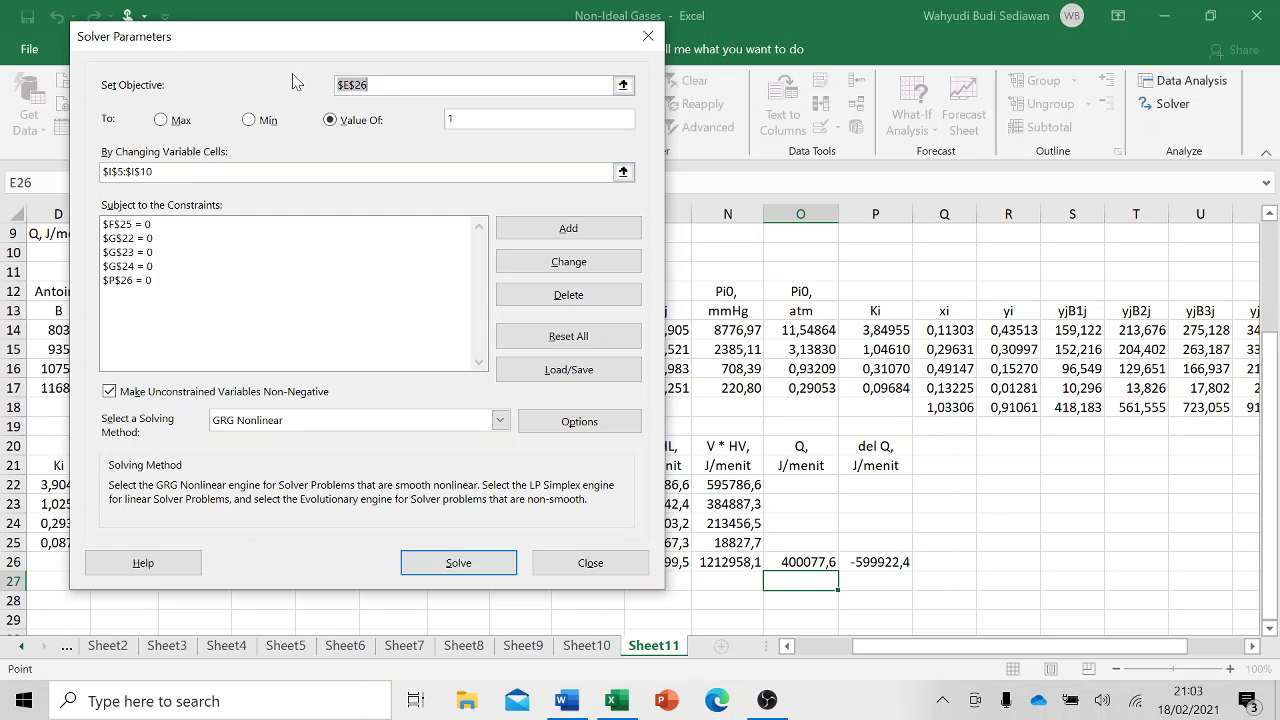
- Run Solver with the GRG Nonlinear method and non-negative variables, and keep the Solver solution
drag(323, 40, 877, 67)
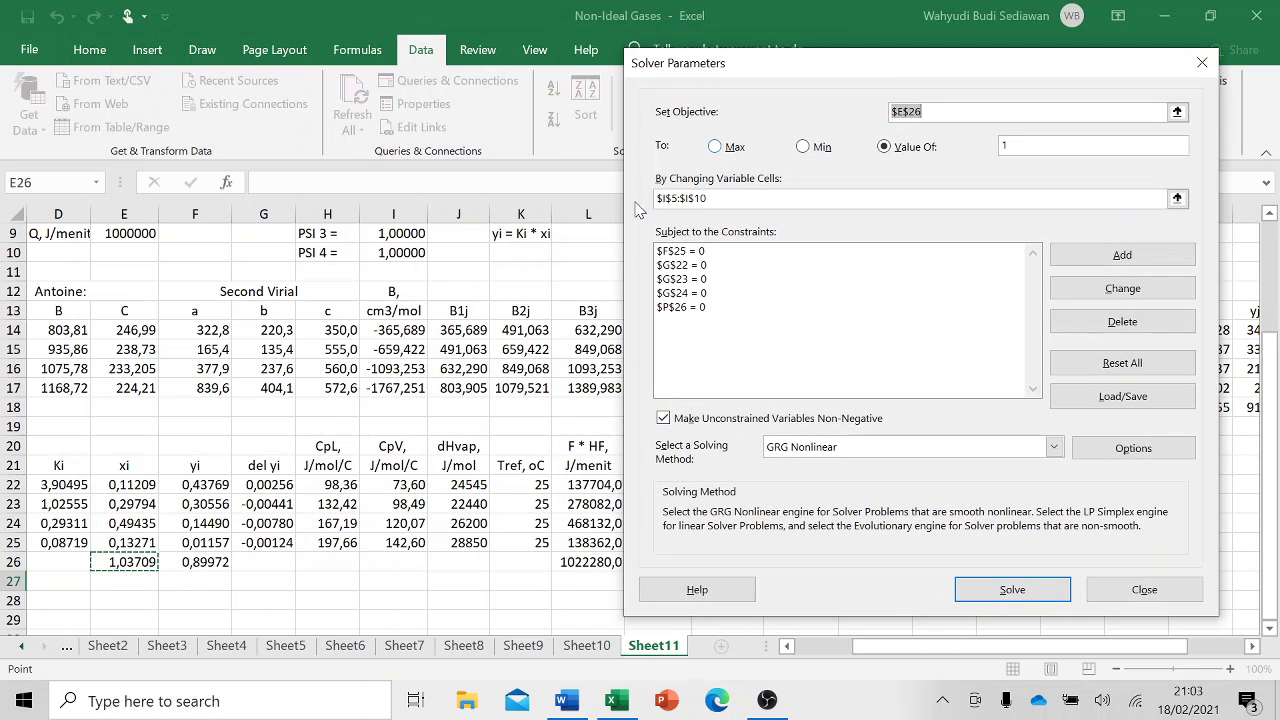
scroll(290, 270, up, 2)
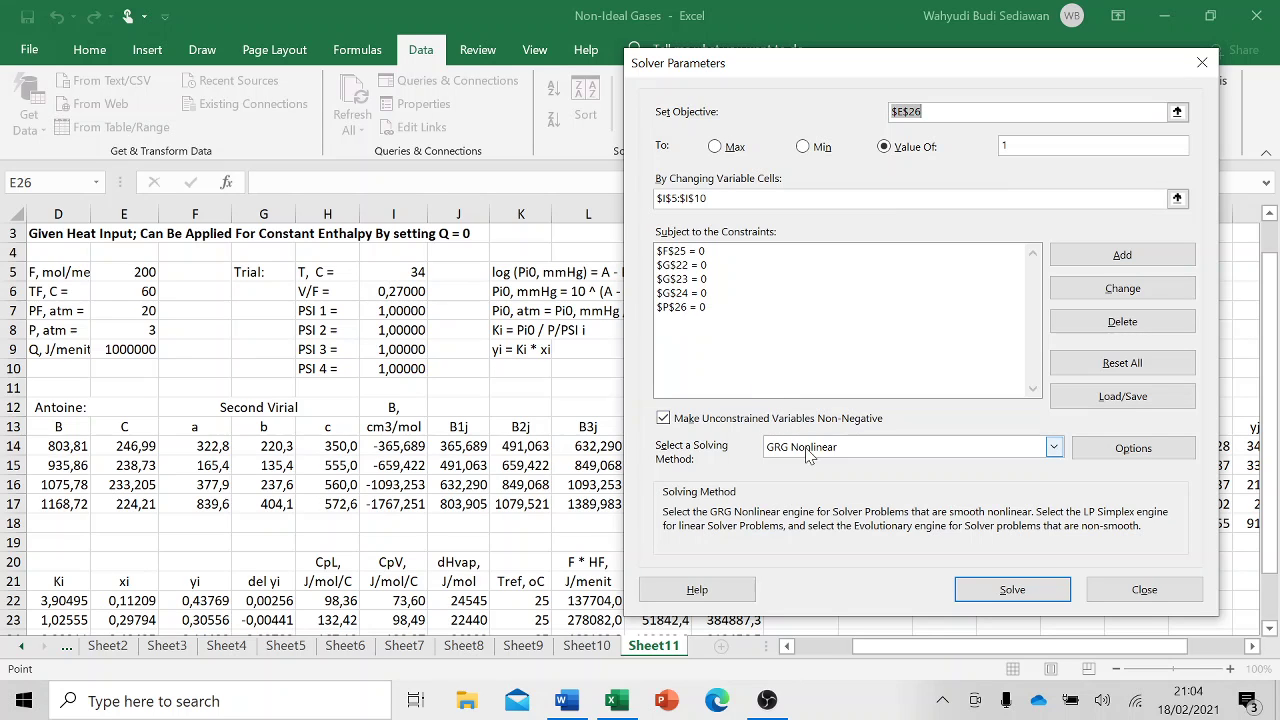
click(780, 425)
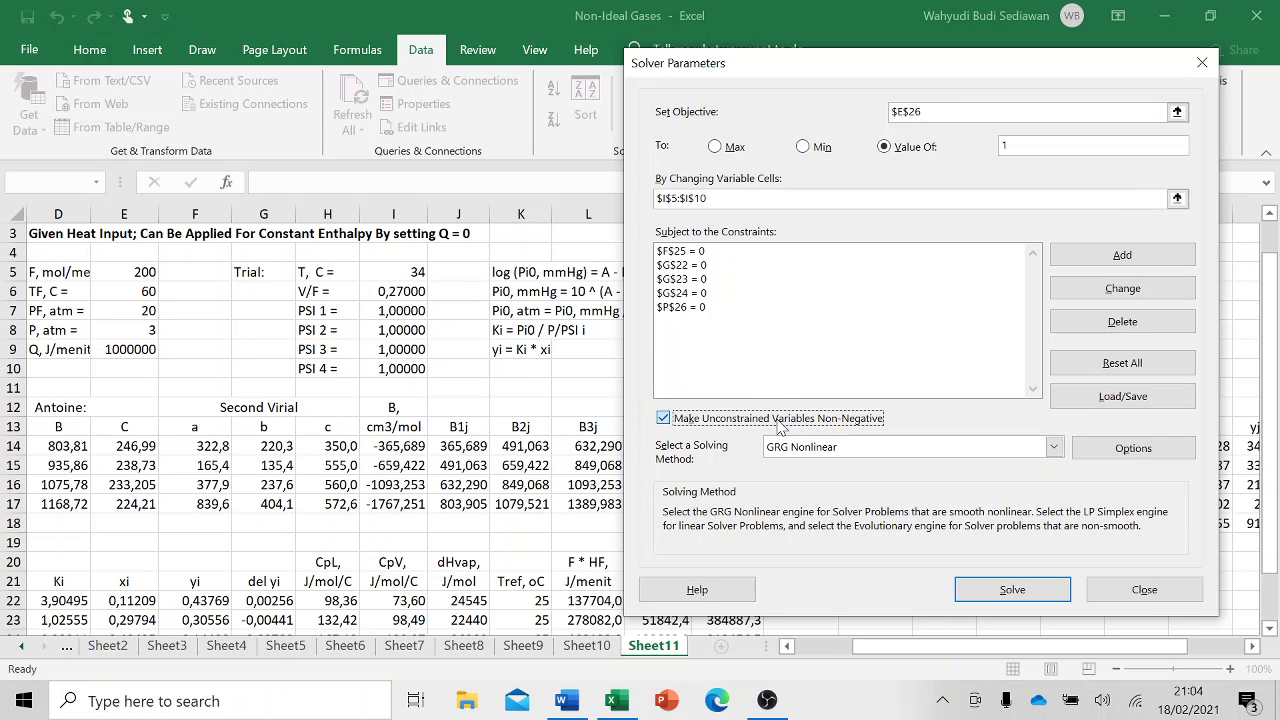
click(1012, 590)
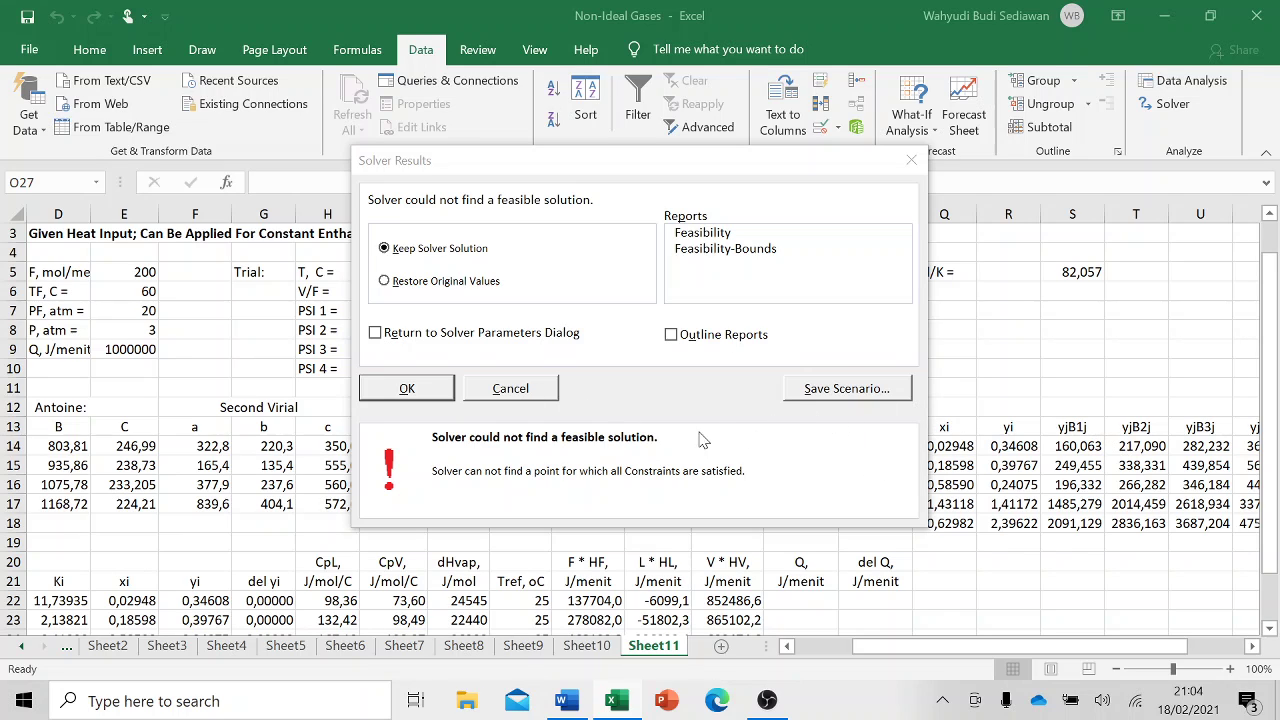
click(592, 426)
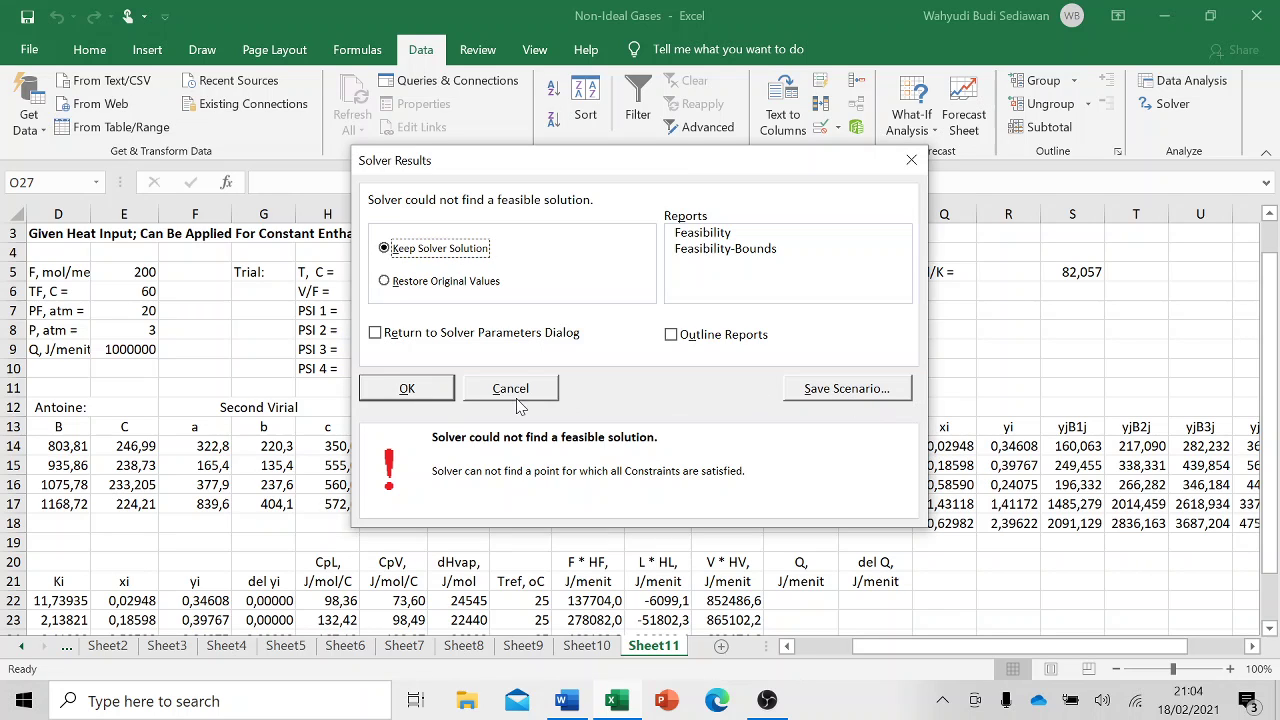
click(420, 390)
- Examine the xi and yi totals, del yi, the PSI trial values and the PSI i formula in X14
scroll(734, 384, down, 3)
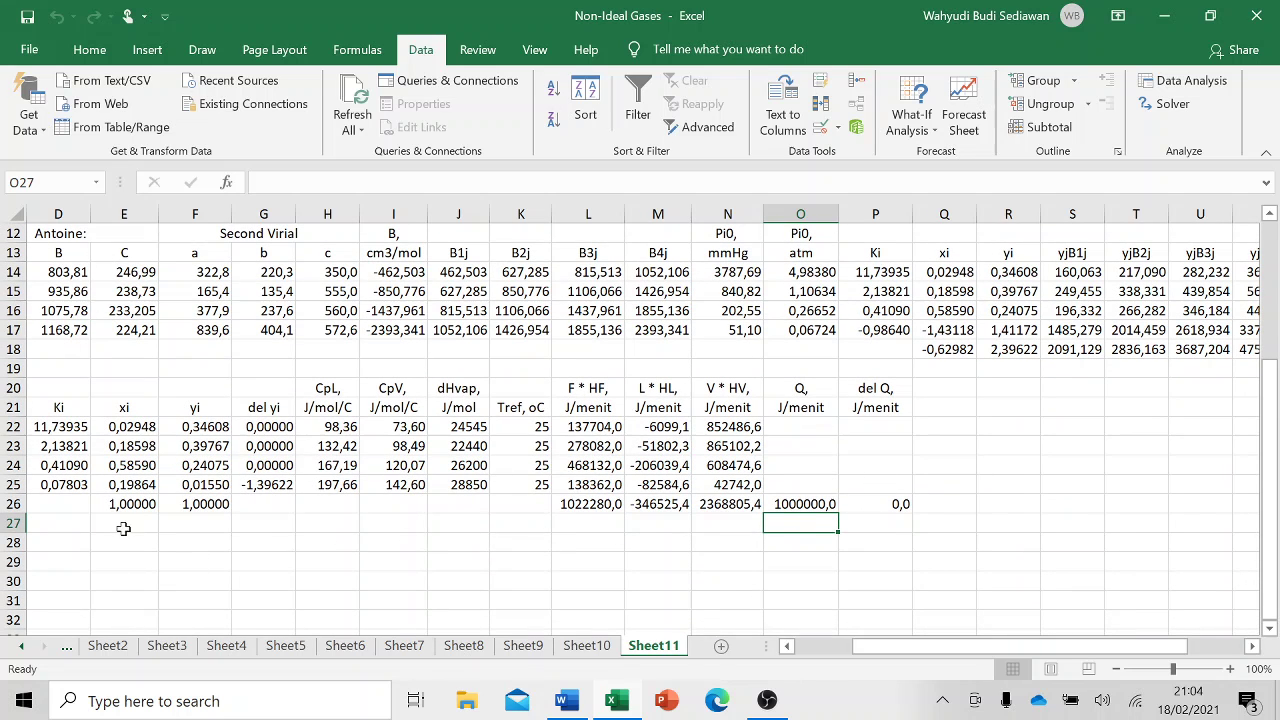
scroll(620, 480, up, 2)
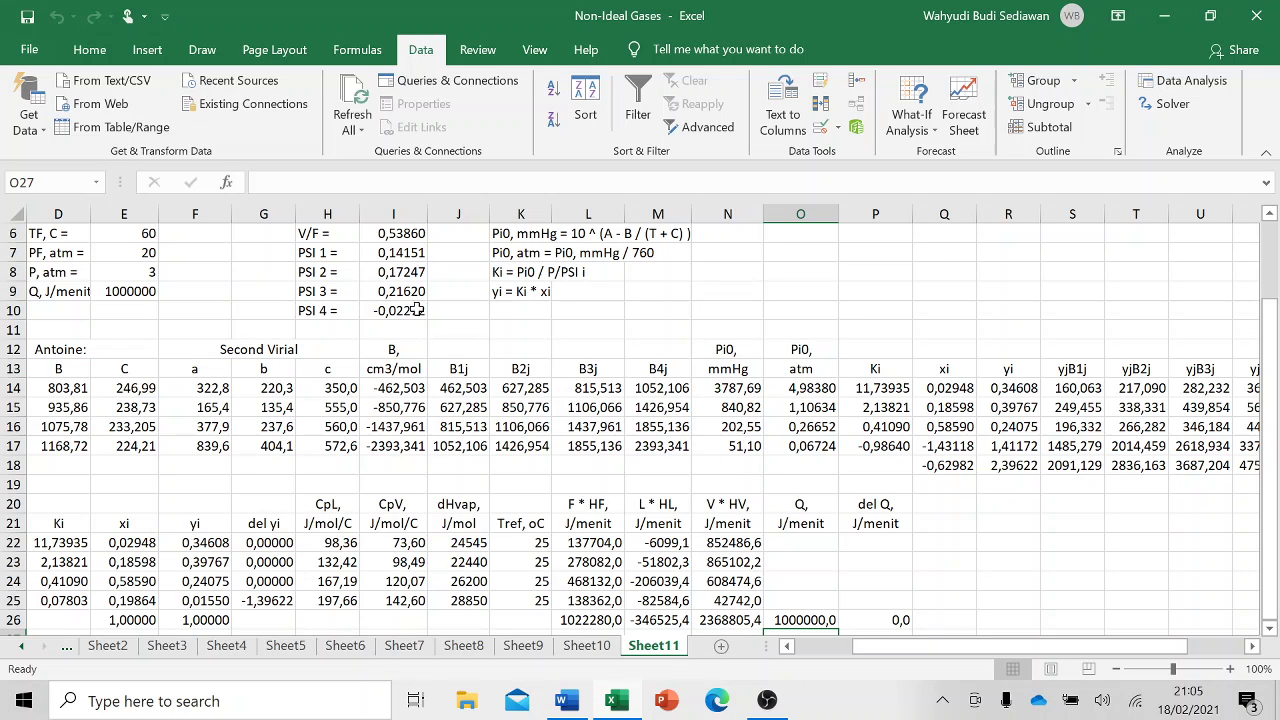
drag(872, 655, 985, 652)
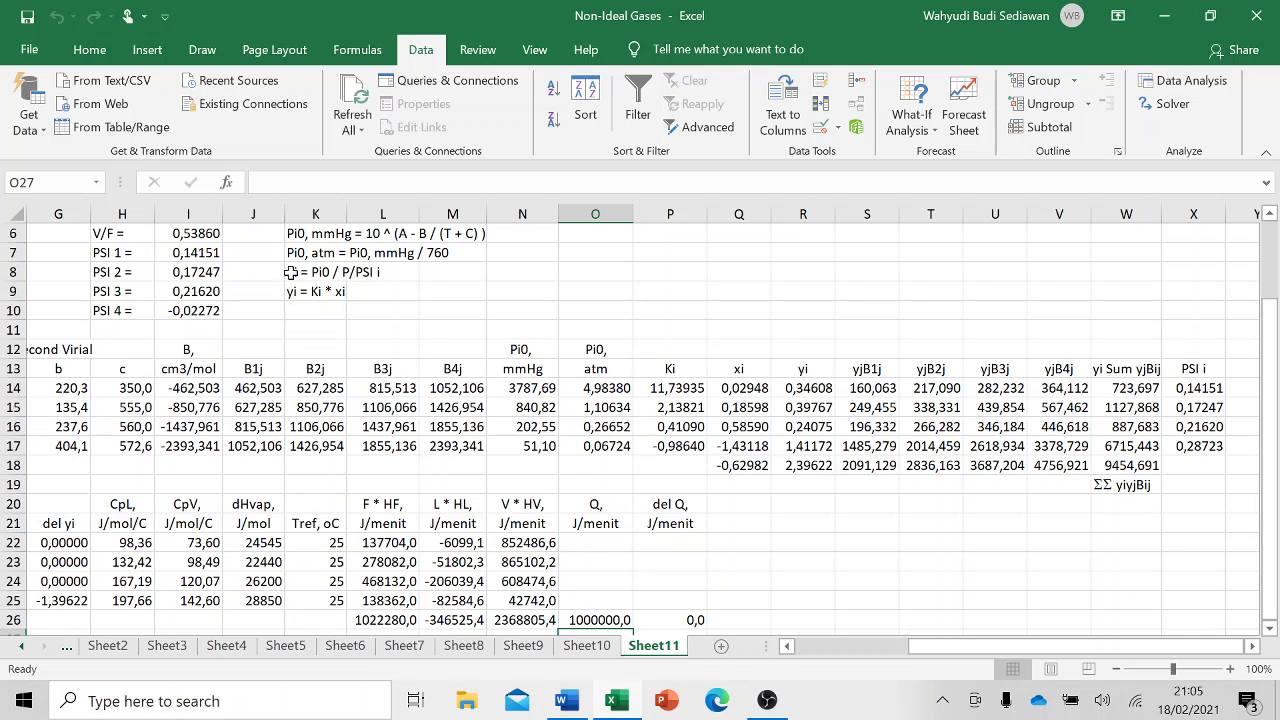
click(1192, 388)
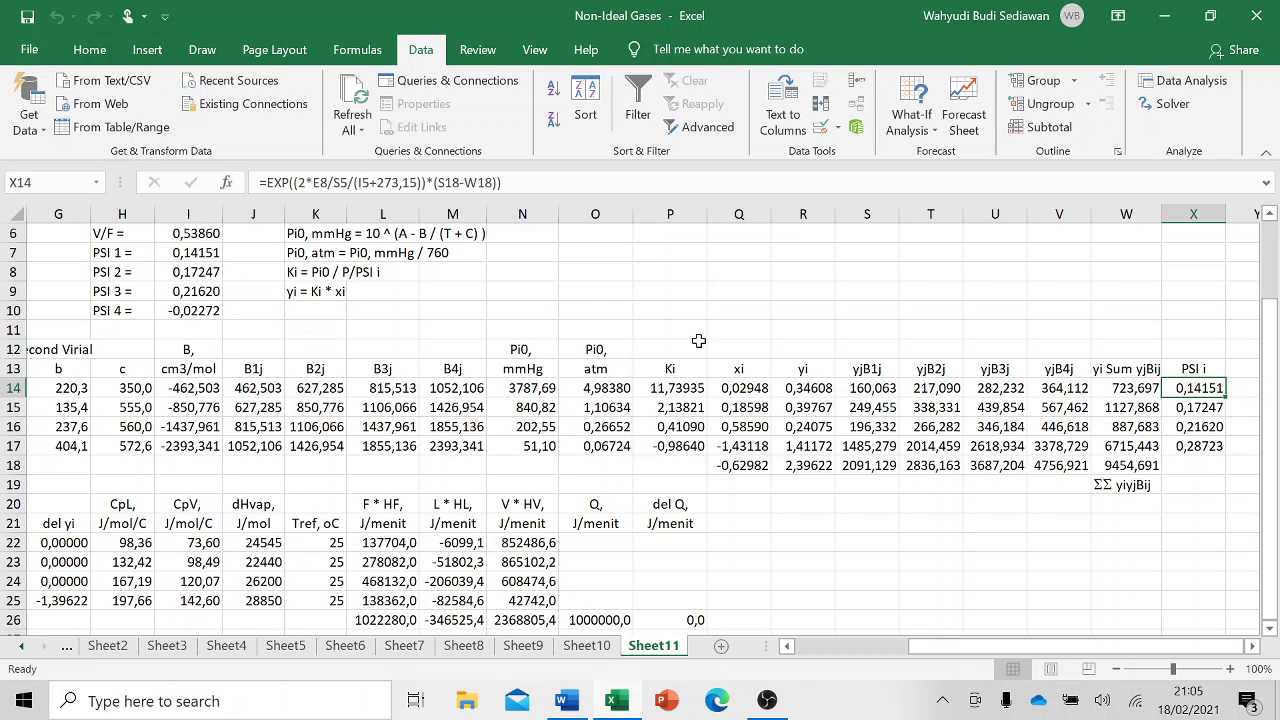
- Reset the trial values in I5 and I6 to T = 30 and V/F = 0,3
scroll(400, 262, up, 2)
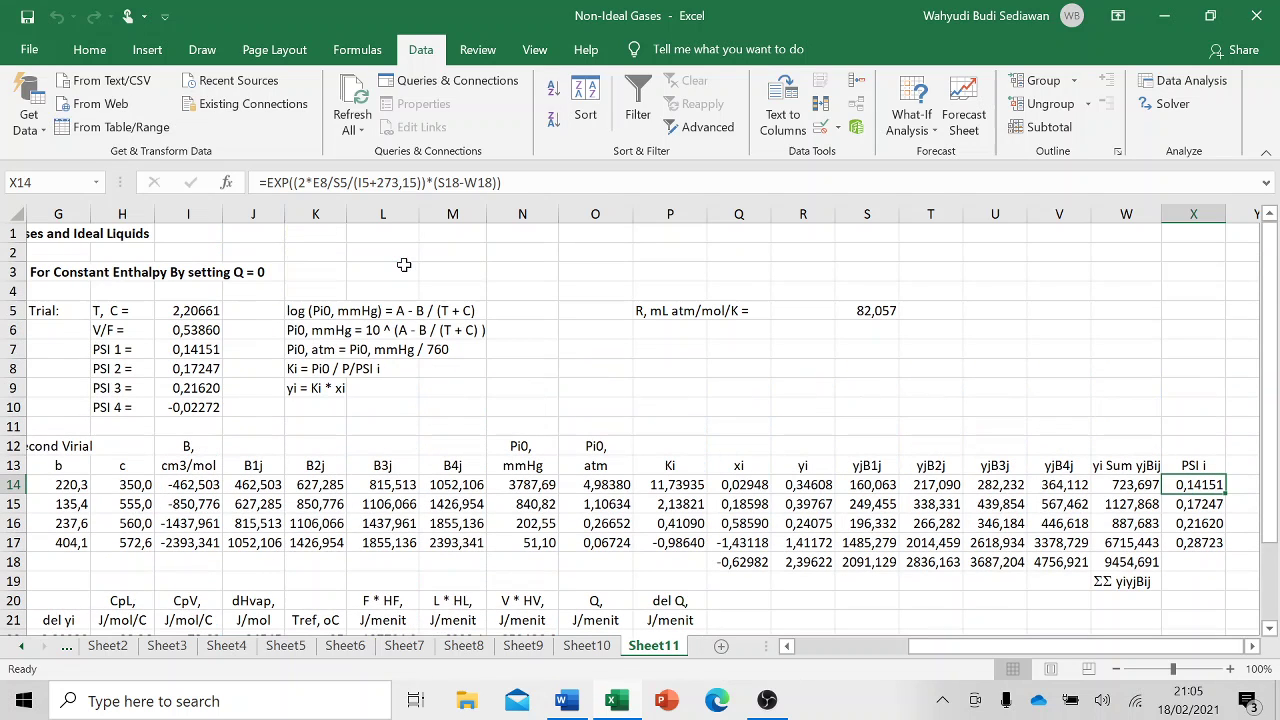
click(192, 310)
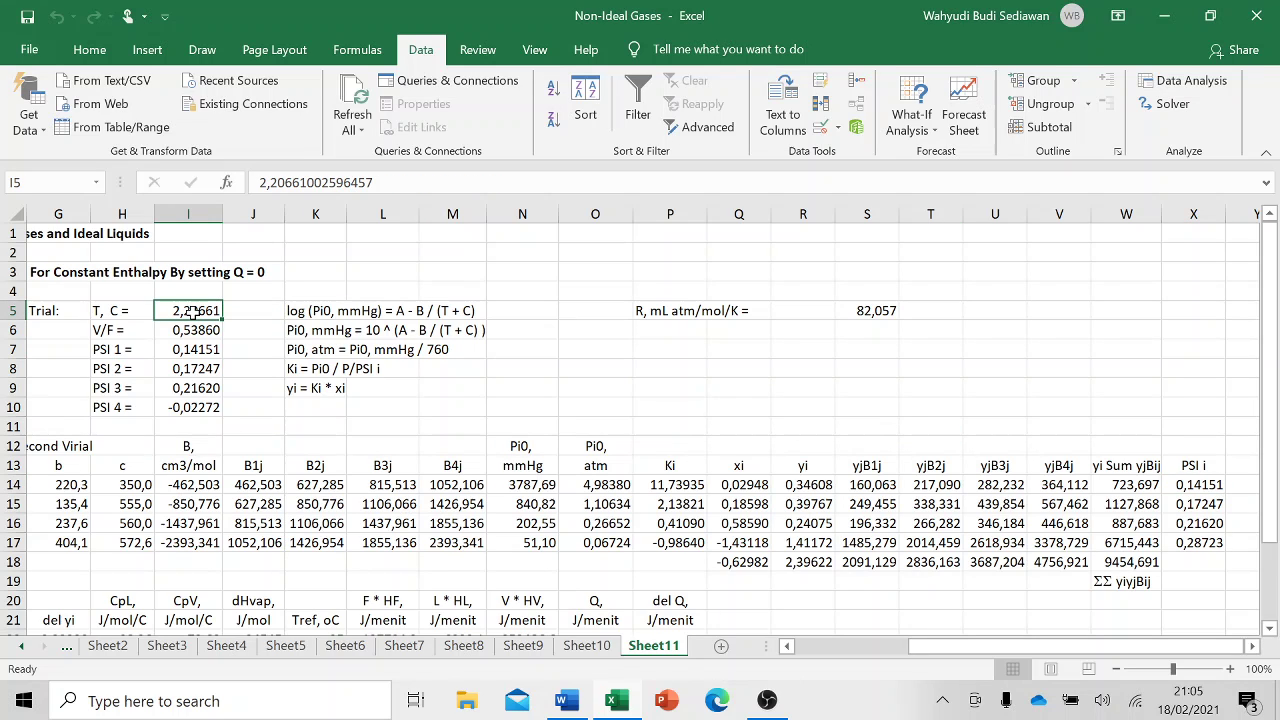
text(3)
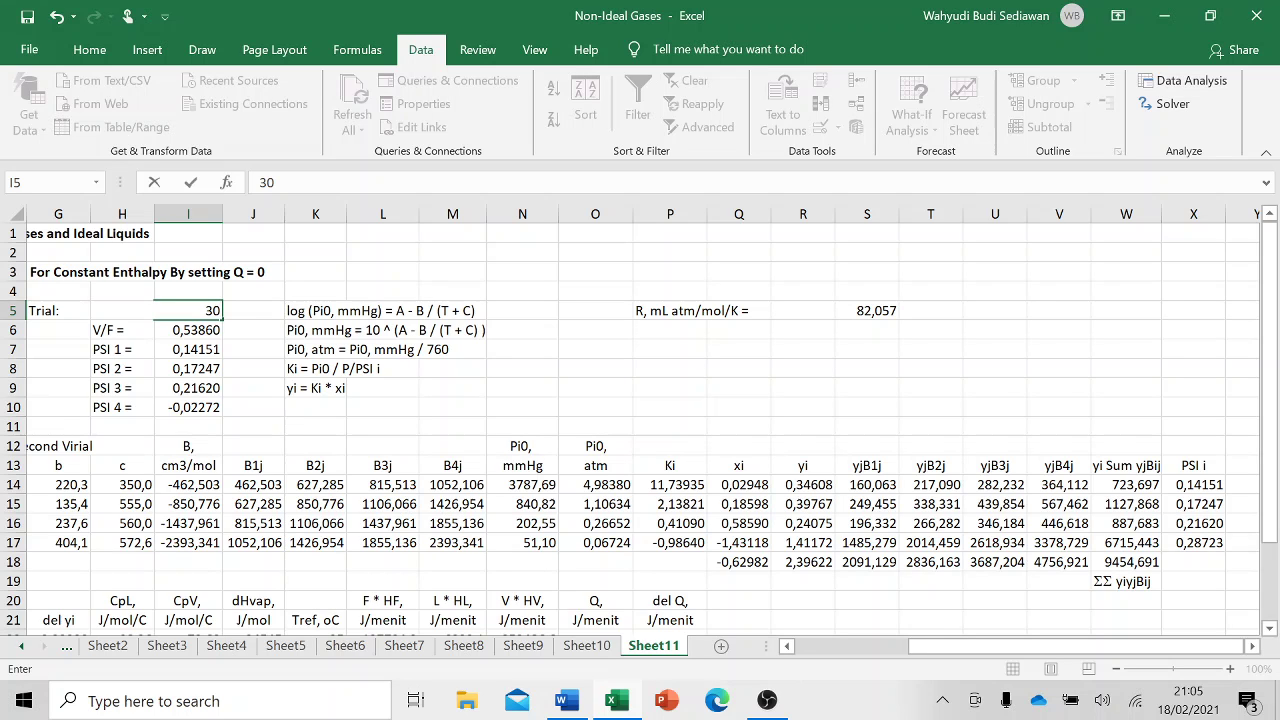
text(0)
key(Return)
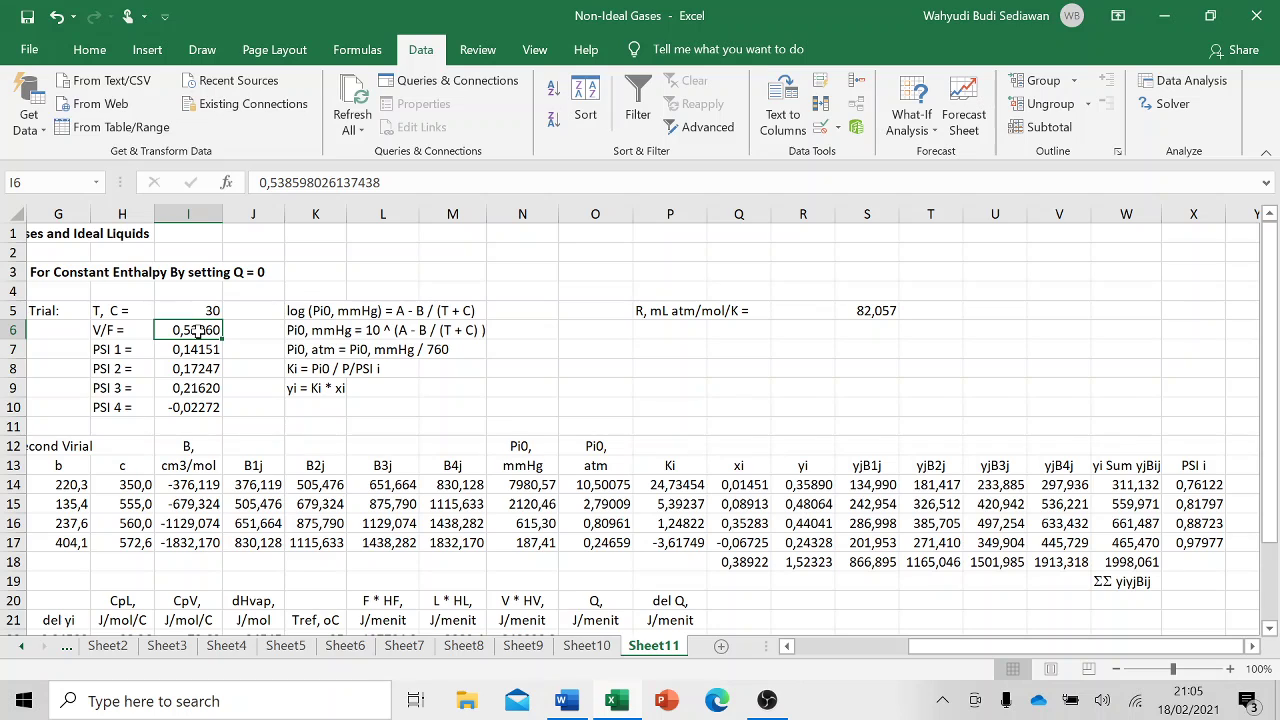
text(0,3)
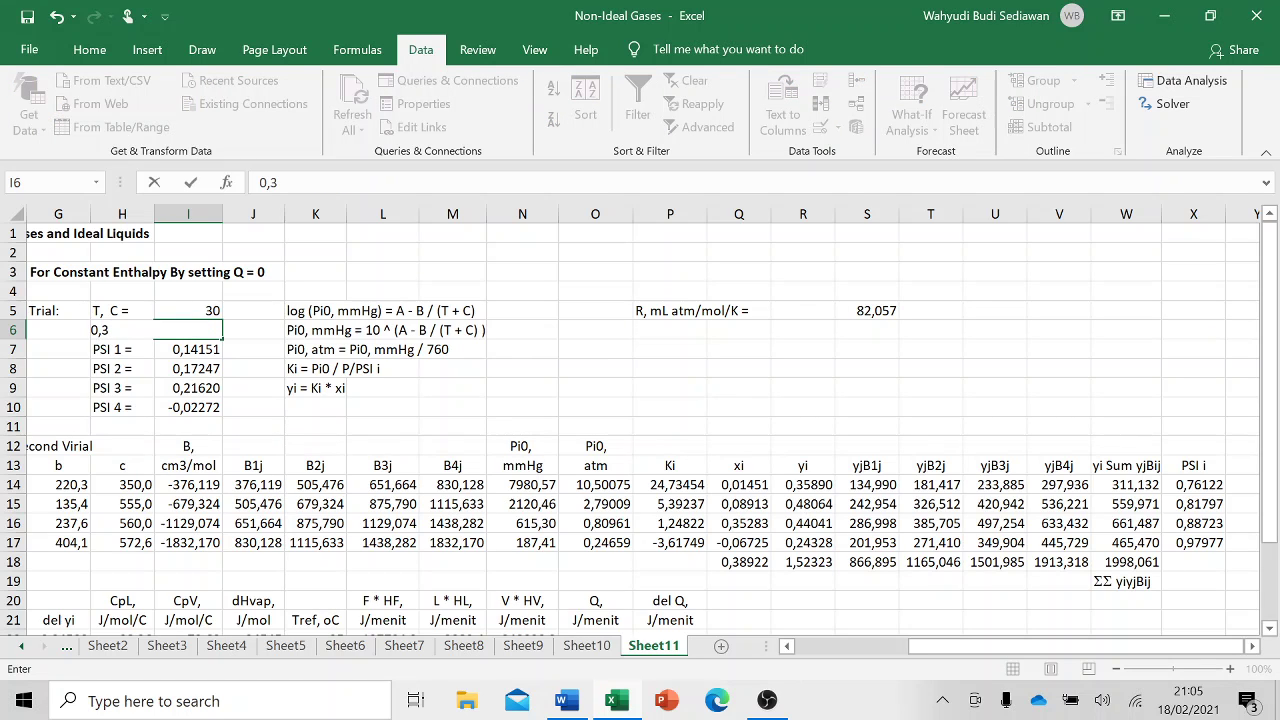
key(Return)
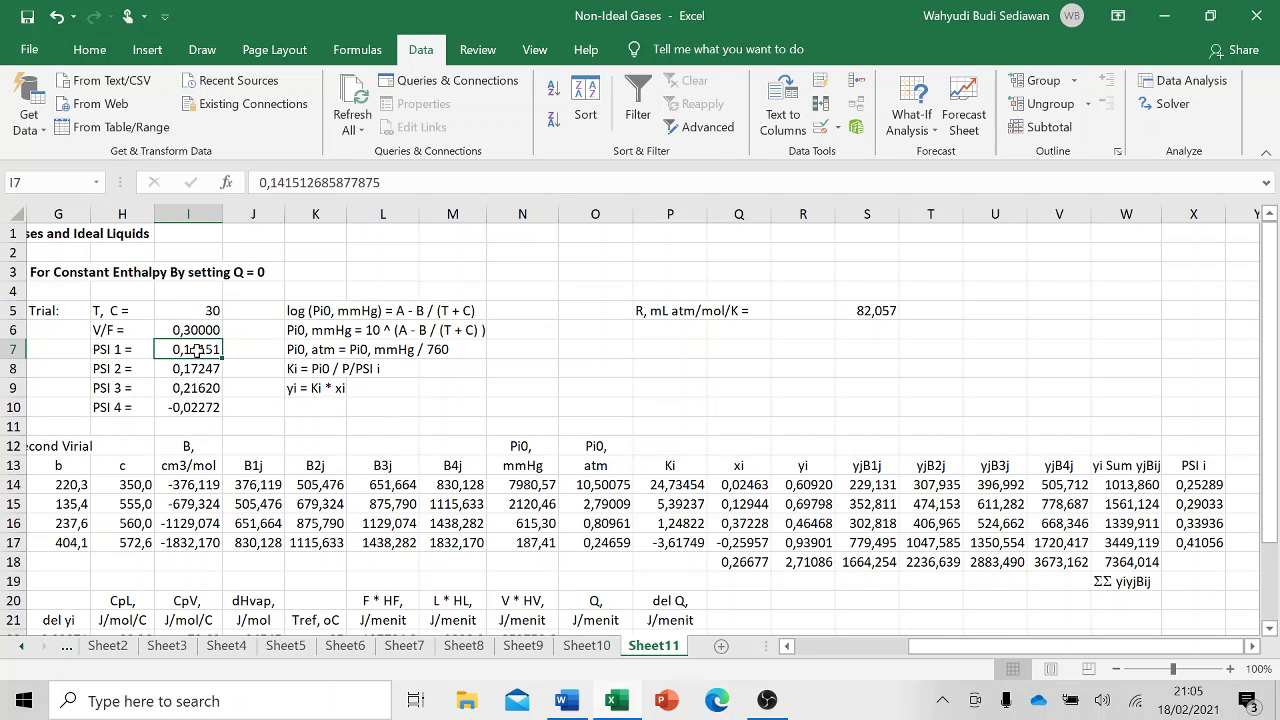
- Reset the trial values PSI 1 to PSI 4 in cells I7 to I10 to 1
text(1)
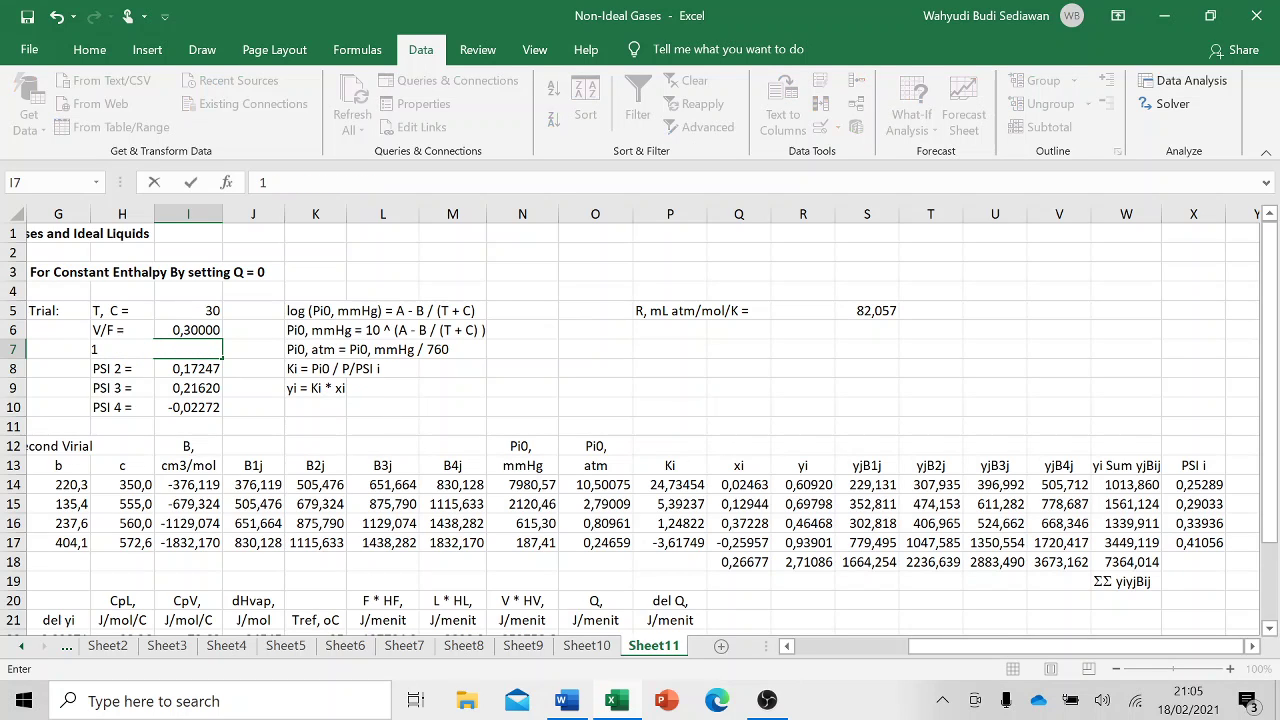
key(Return)
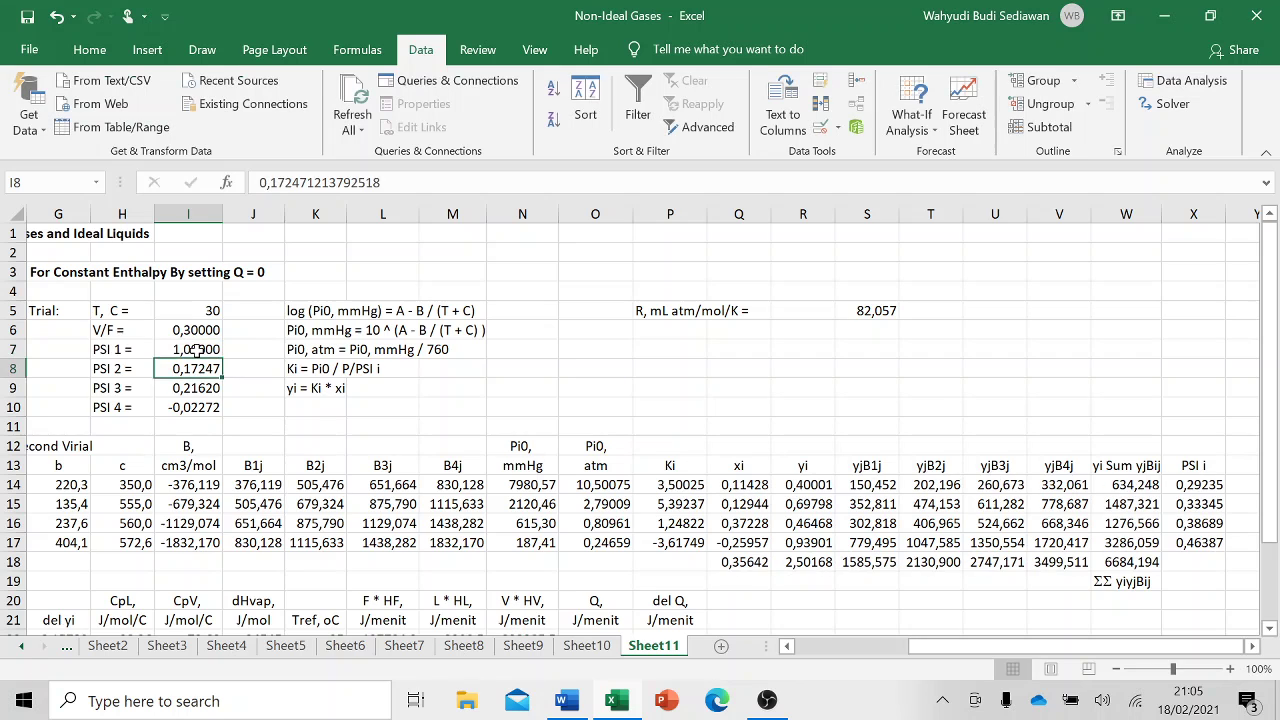
text(1)
key(Return)
text(1)
key(Return)
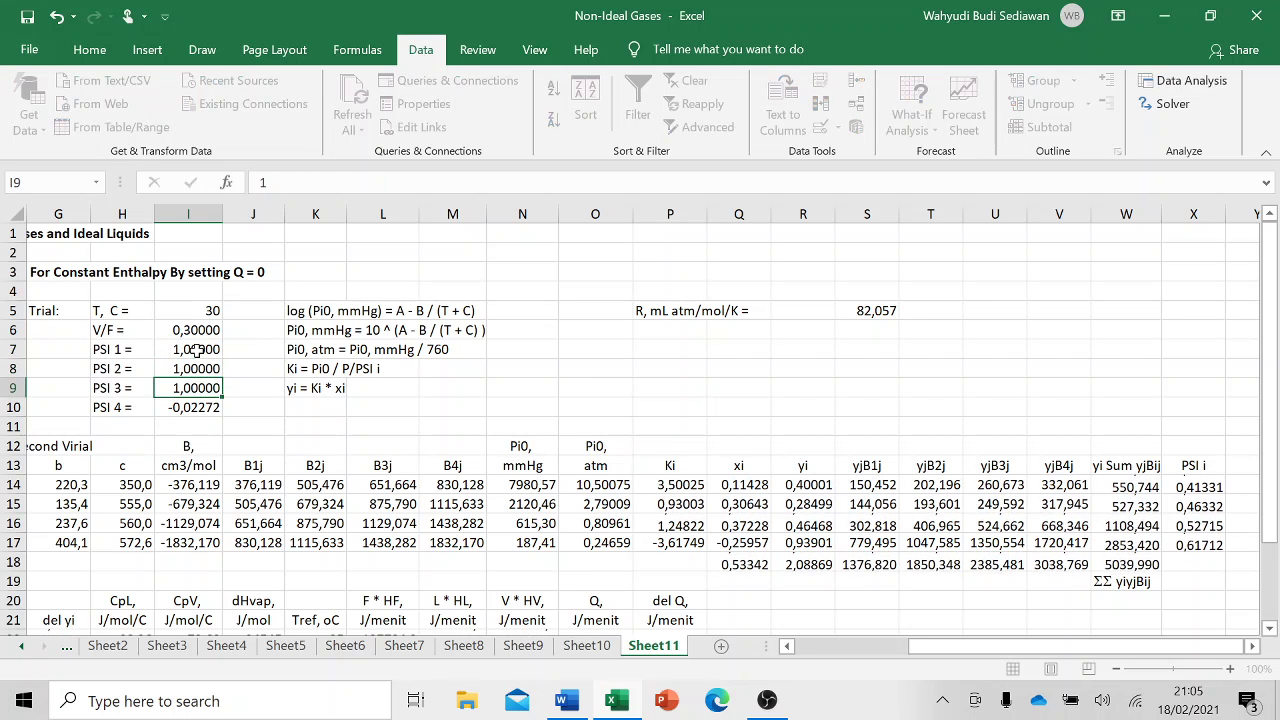
text(1)
key(Return)
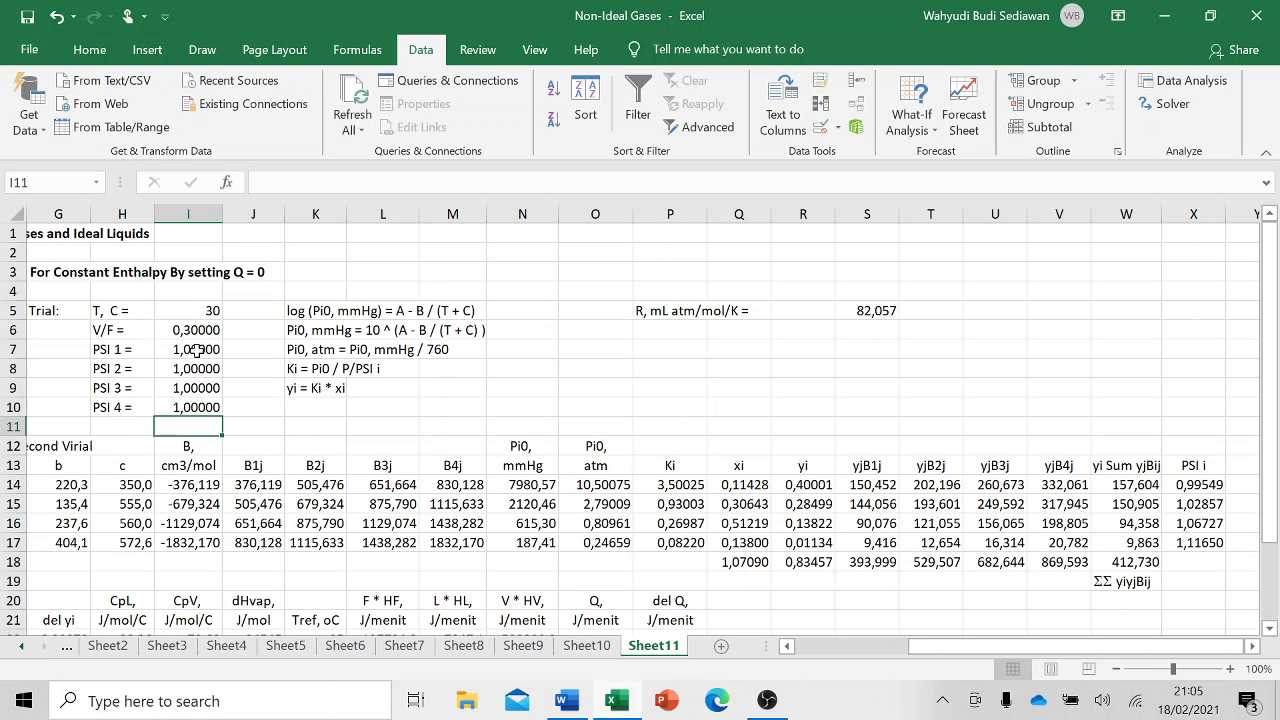
- Change the Solver constraint on cell P26 so that it sets the del yi cell G25 equal to 0
scroll(318, 505, down, 2)
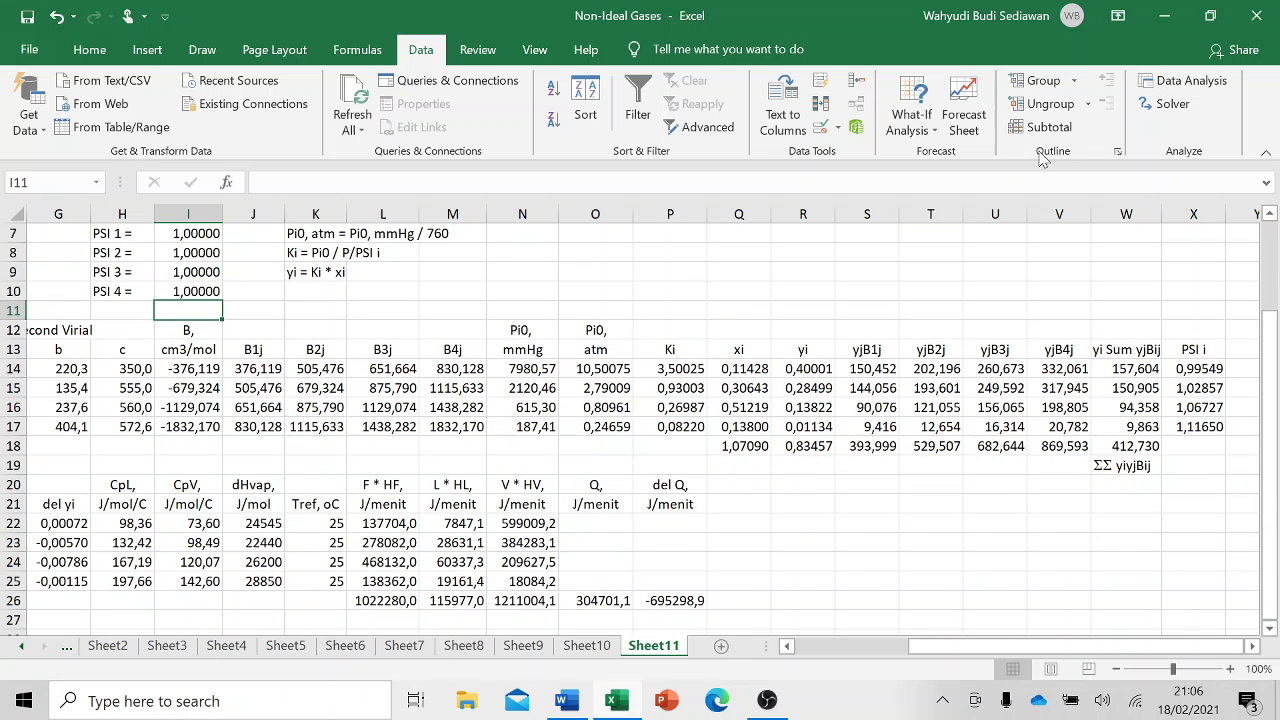
click(1168, 103)
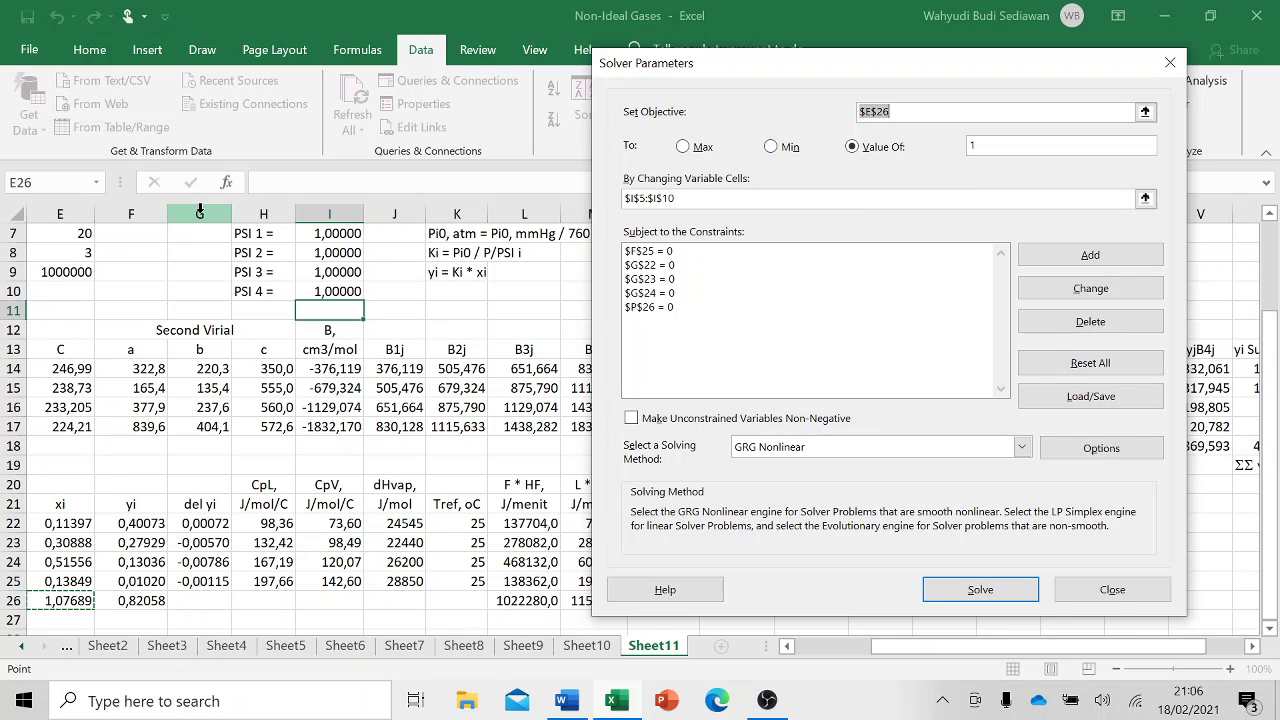
click(640, 308)
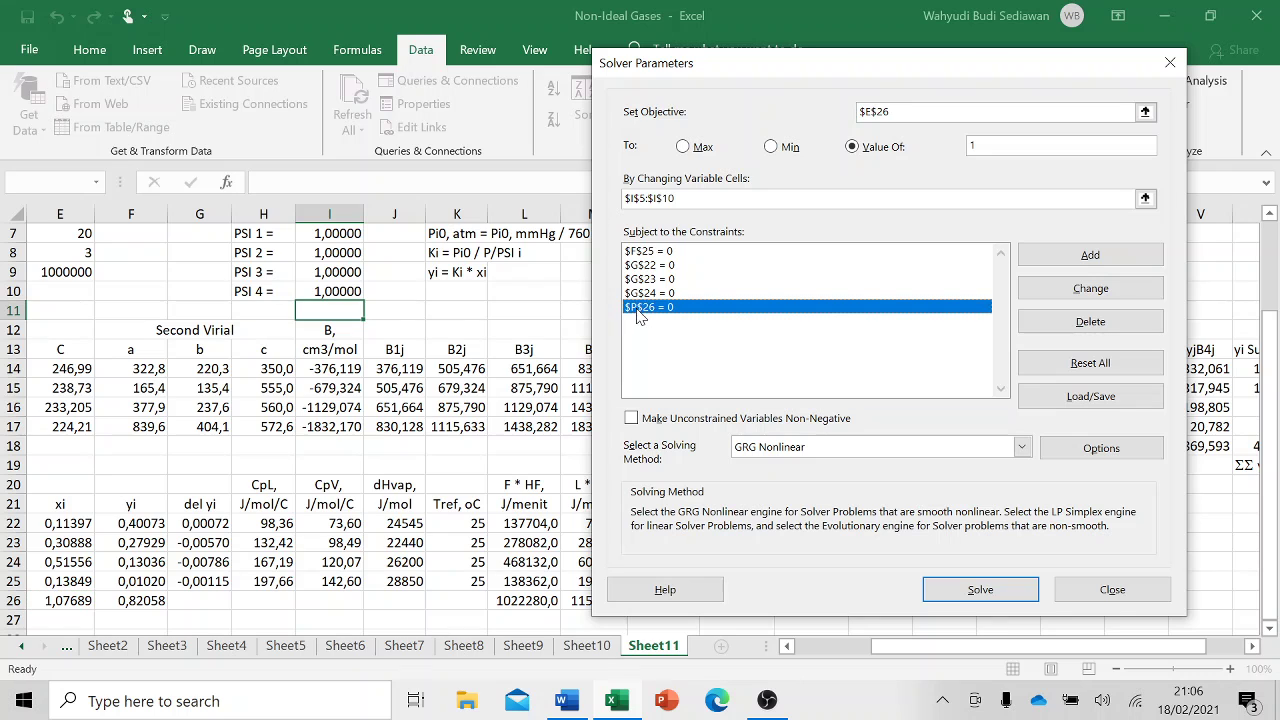
click(1104, 300)
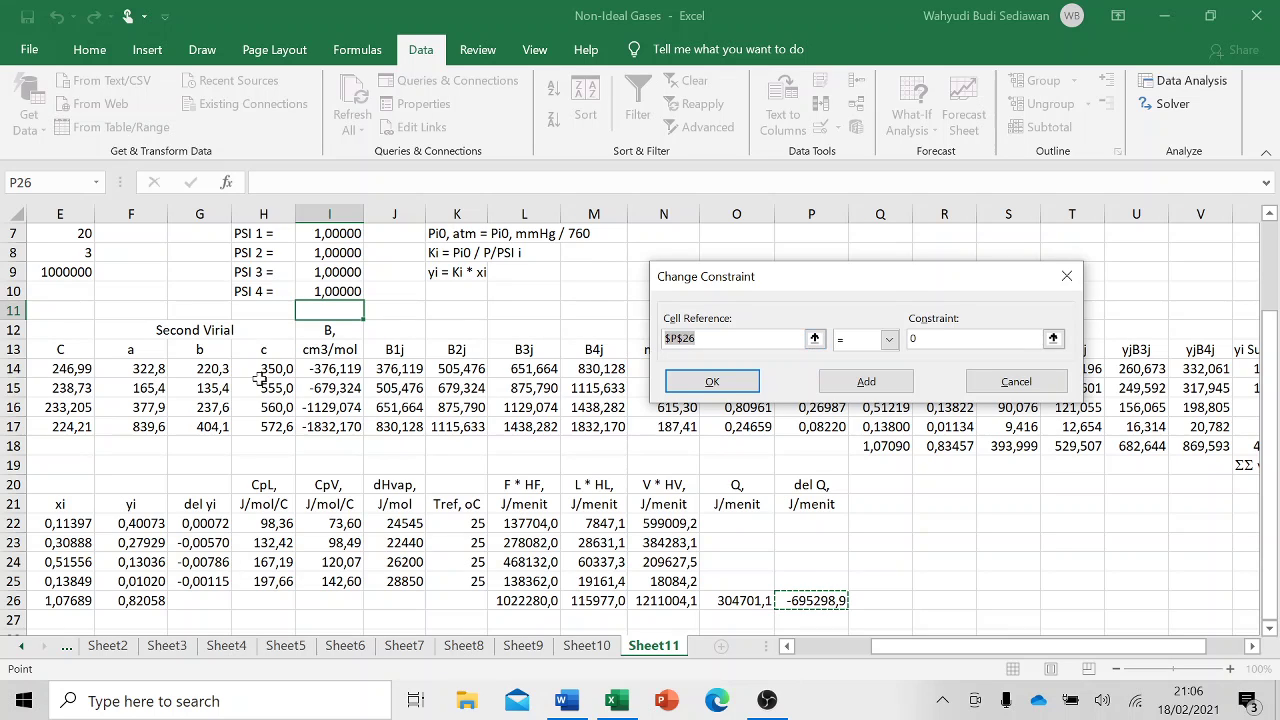
click(202, 582)
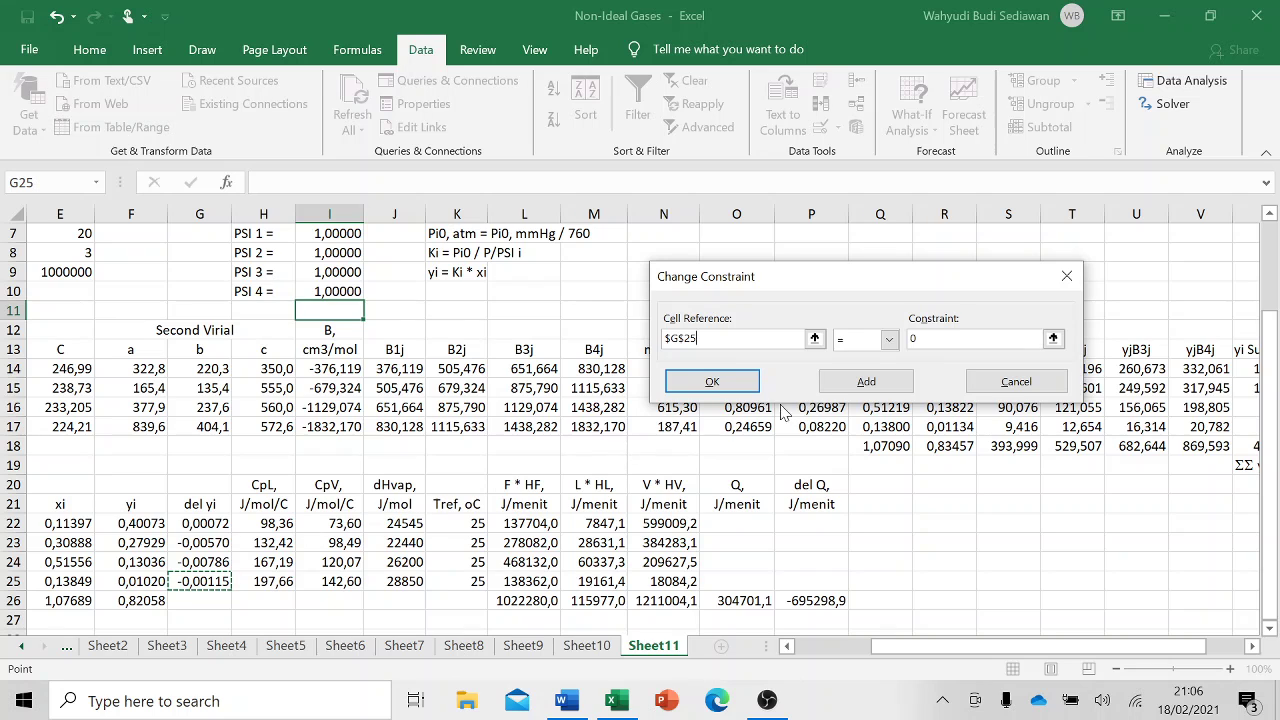
click(730, 387)
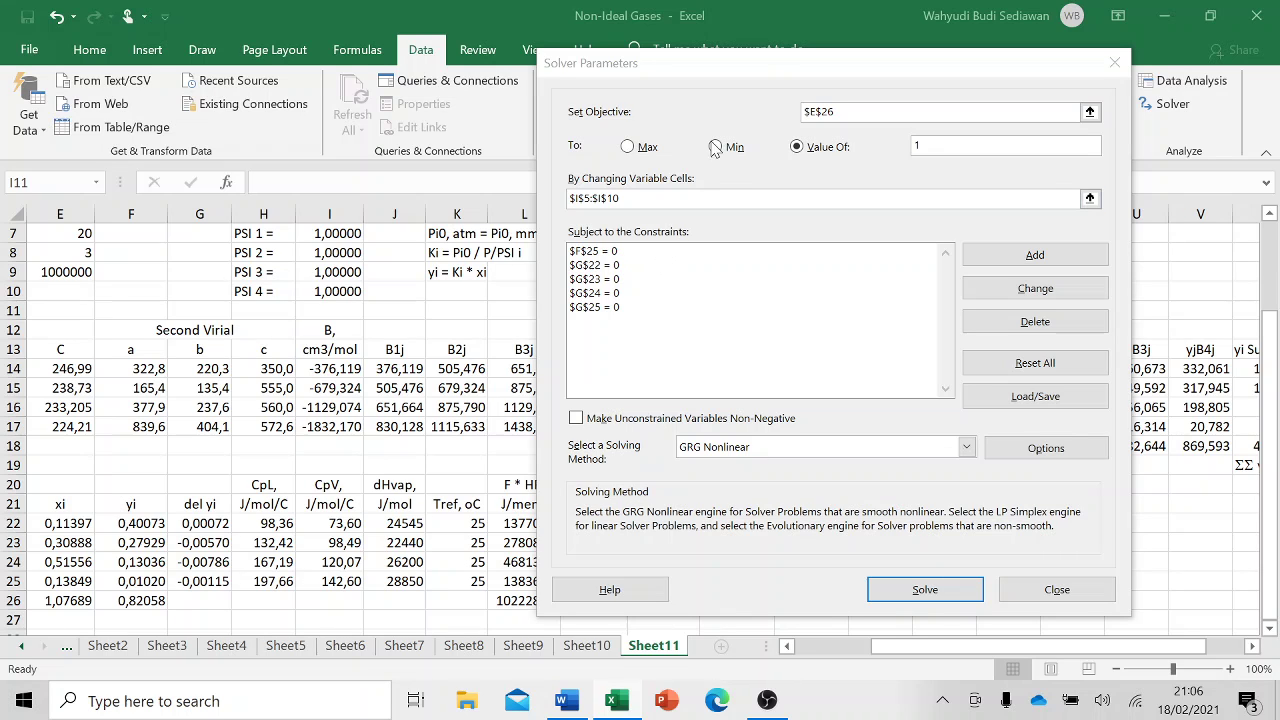
- Change the incorrect Solver constraint on cell F25 so that it sets the del Q cell P26 equal to 0
drag(783, 70, 394, 71)
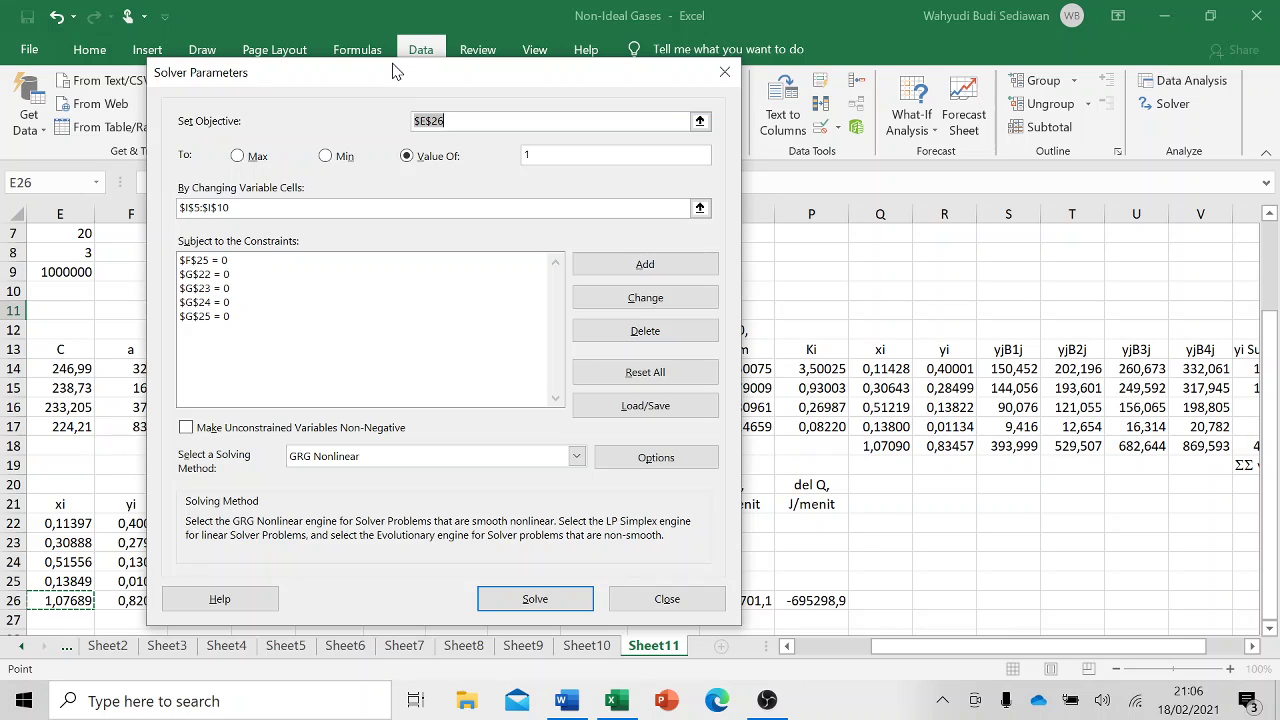
drag(393, 72, 396, 12)
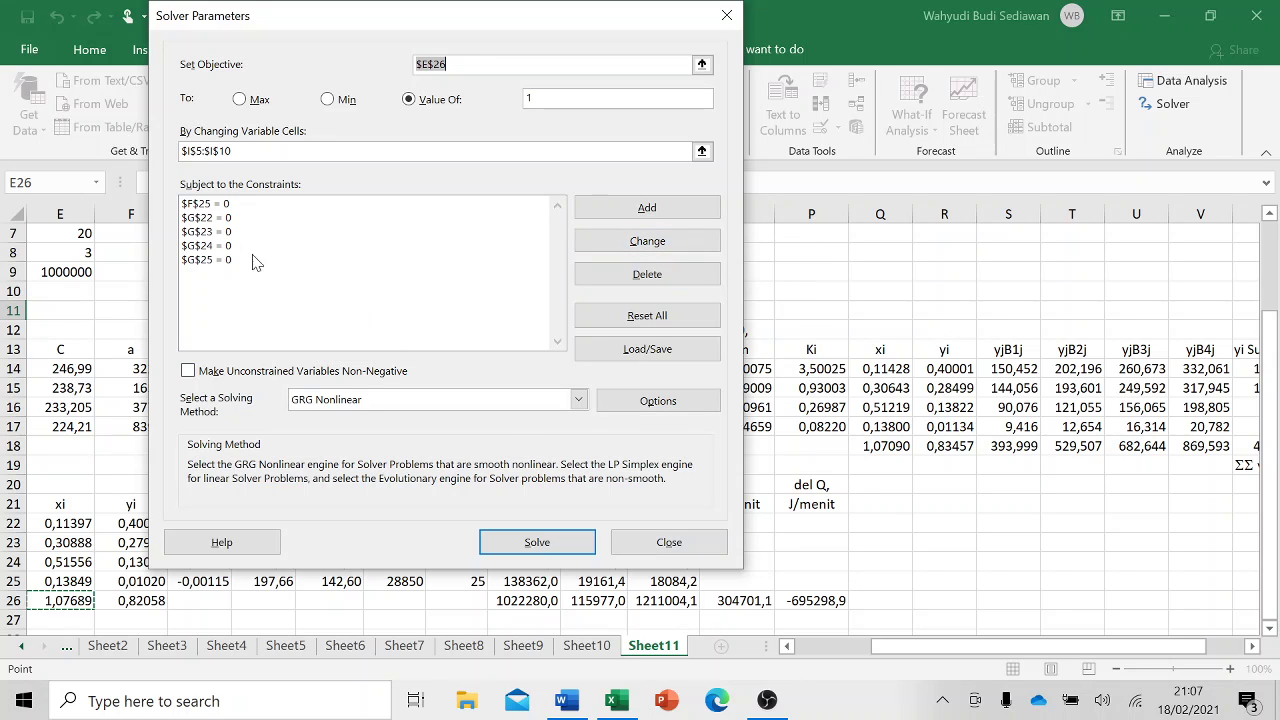
click(203, 204)
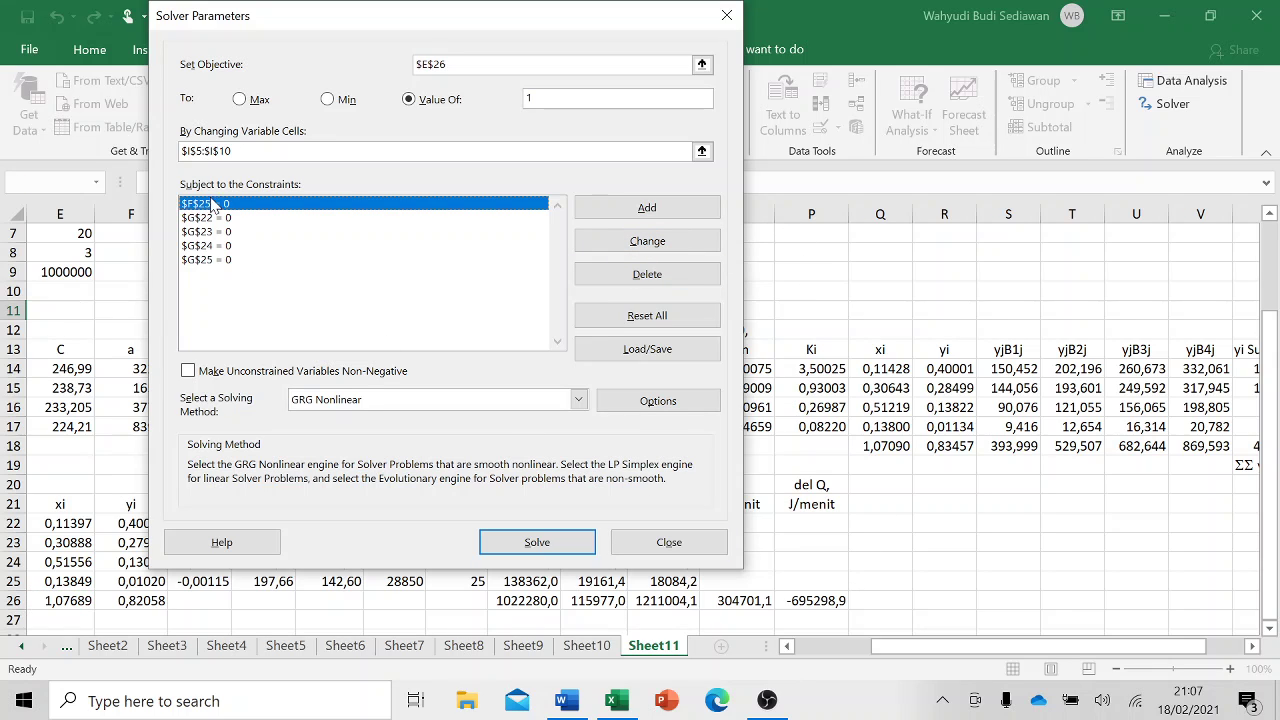
click(630, 242)
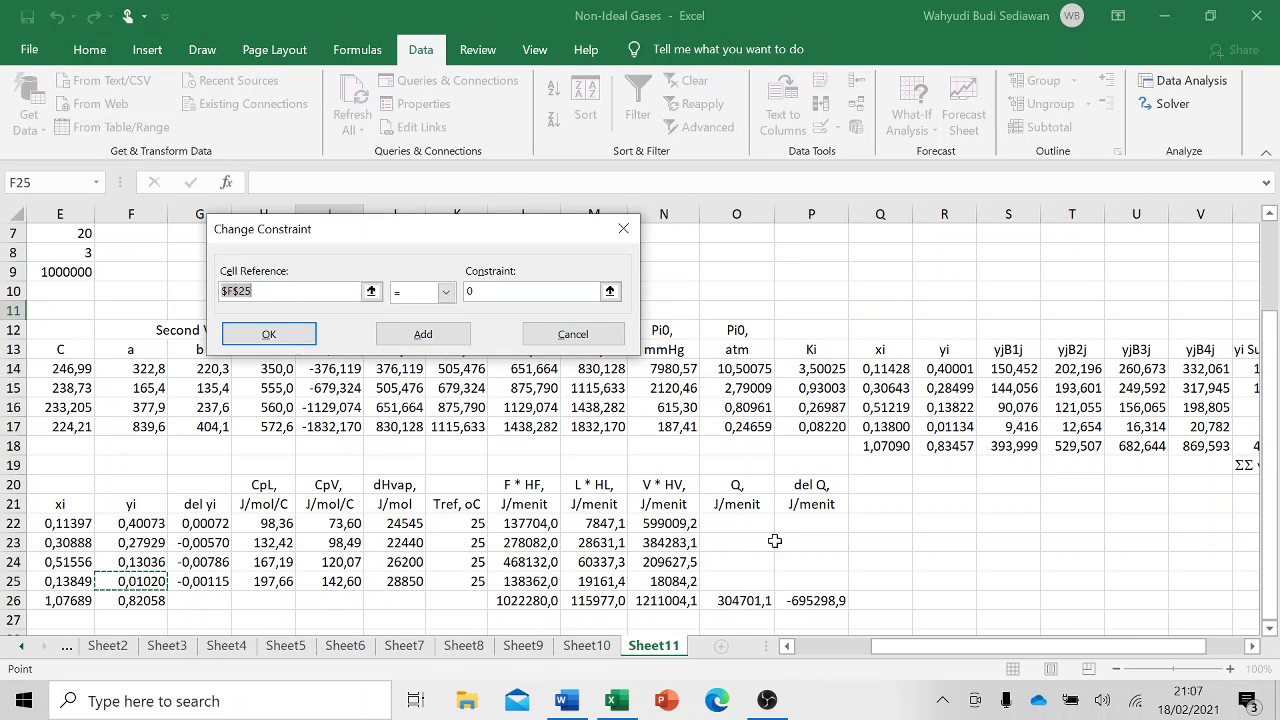
click(815, 601)
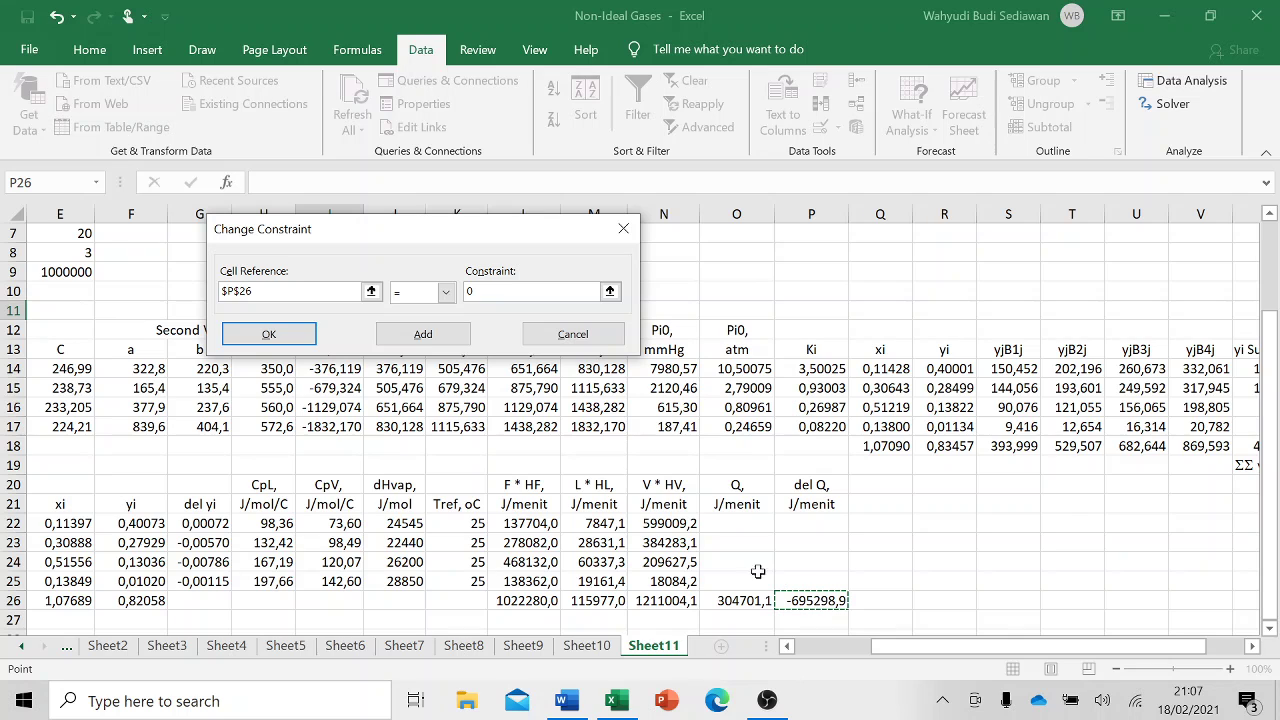
click(286, 335)
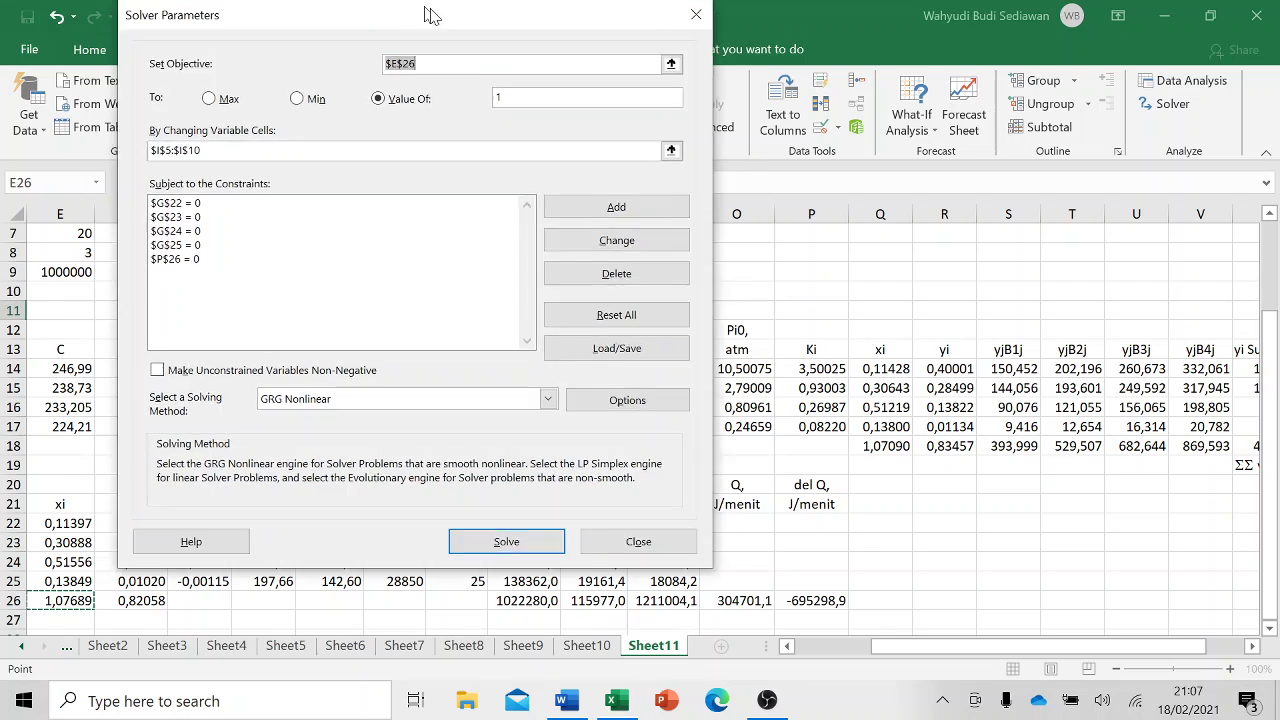
- Run Solver with the corrected constraints and the GRG Nonlinear method, and keep the Solver solution
drag(394, 20, 808, 73)
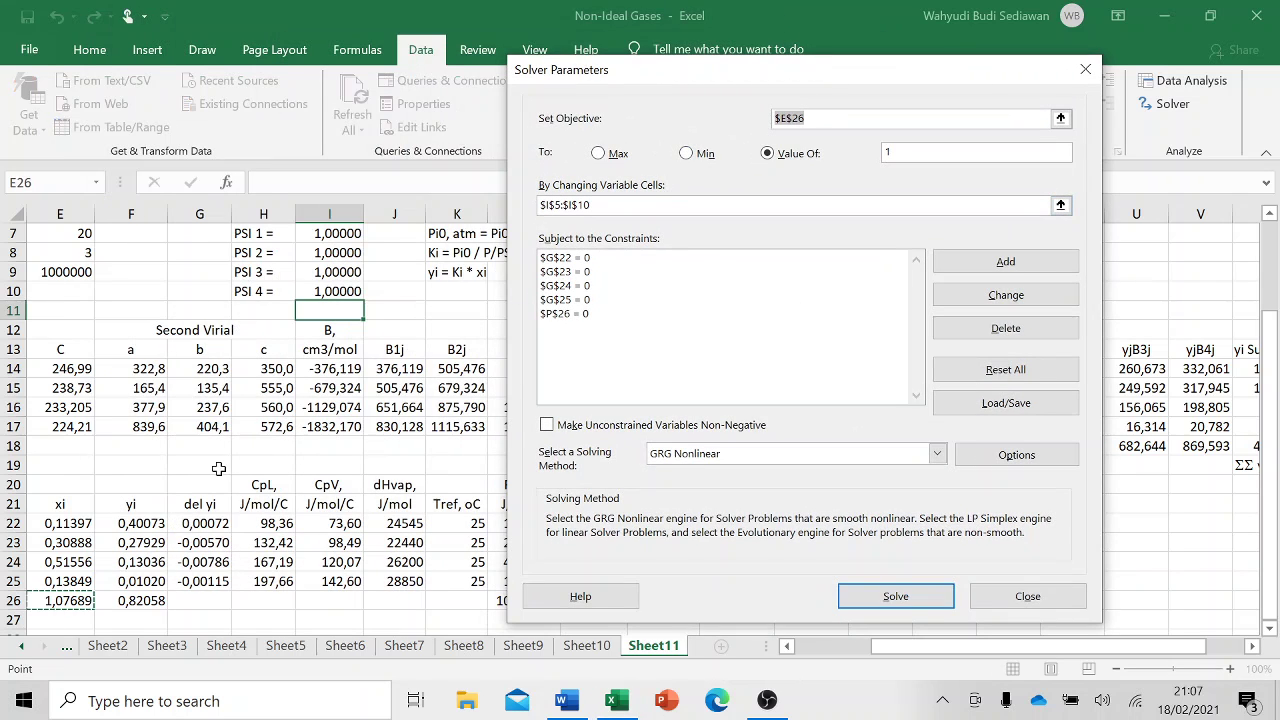
click(894, 597)
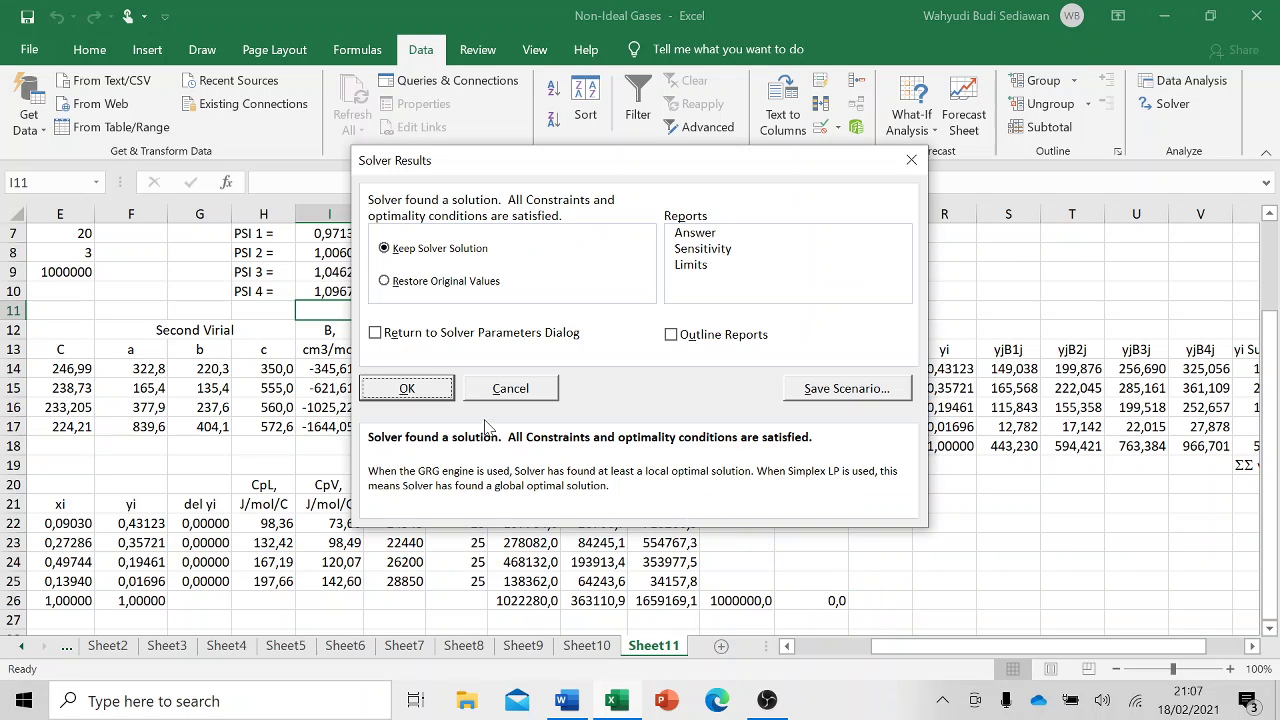
click(418, 390)
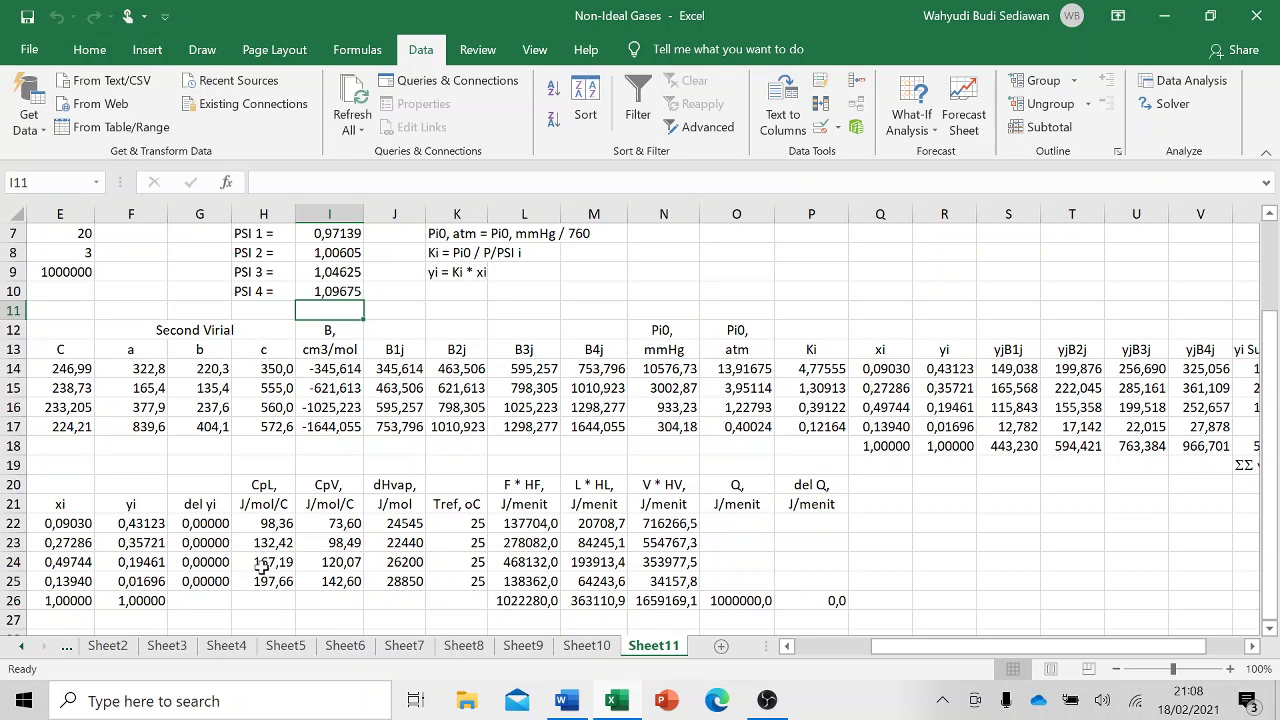
- Examine the solved T, V/F, PSI, del yi and del Q values in Sheet11 and compare them with the results in Sheet8
scroll(275, 366, up, 1)
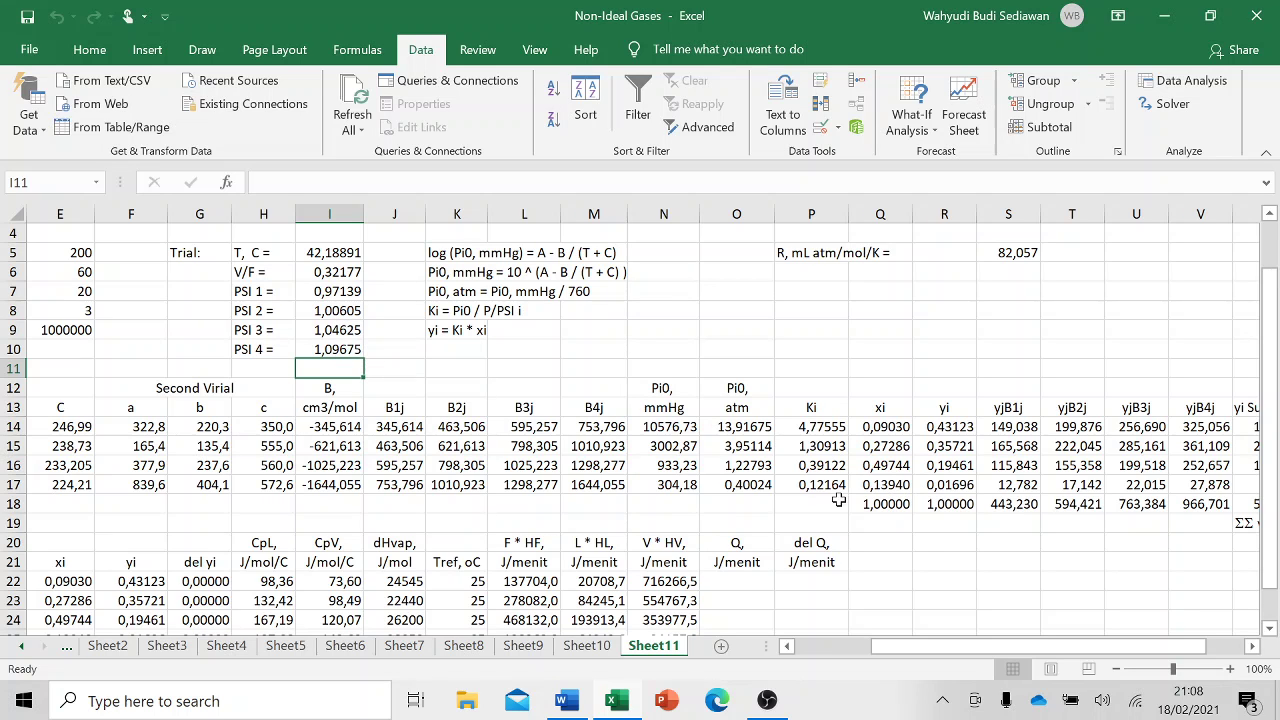
drag(995, 647, 1031, 647)
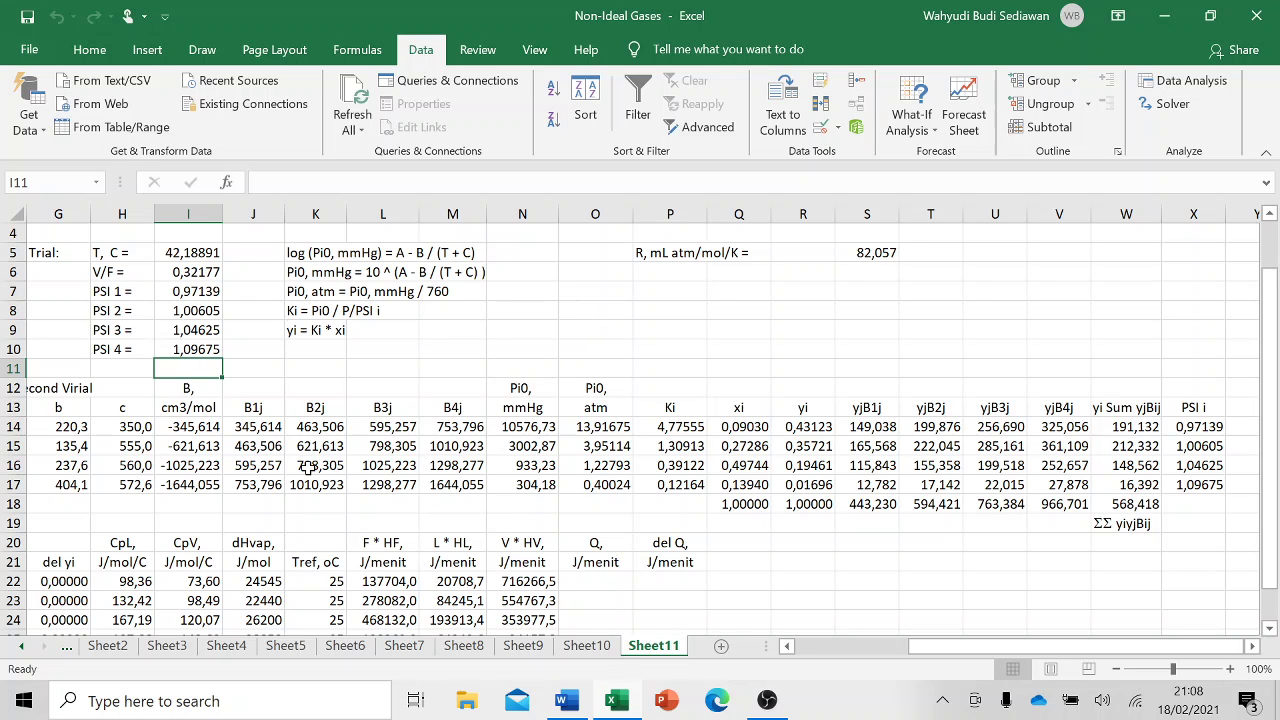
scroll(720, 484, down, 2)
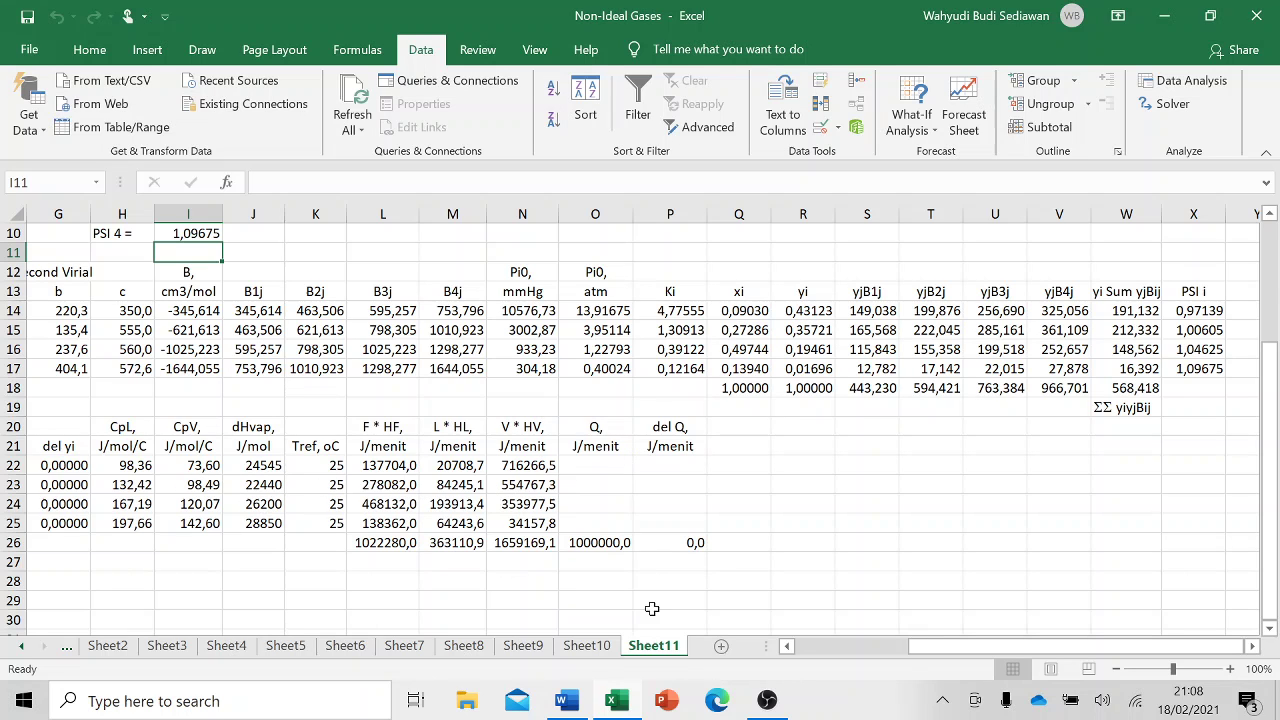
drag(929, 646, 854, 647)
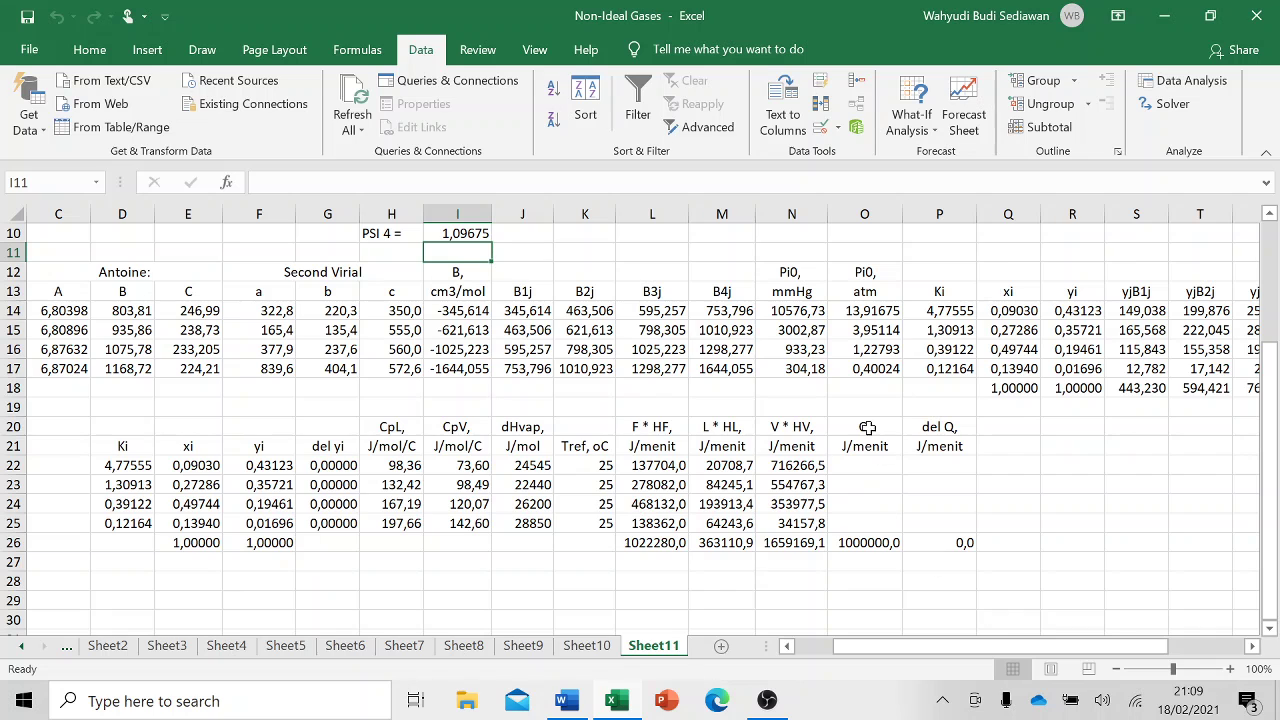
scroll(178, 376, up, 2)
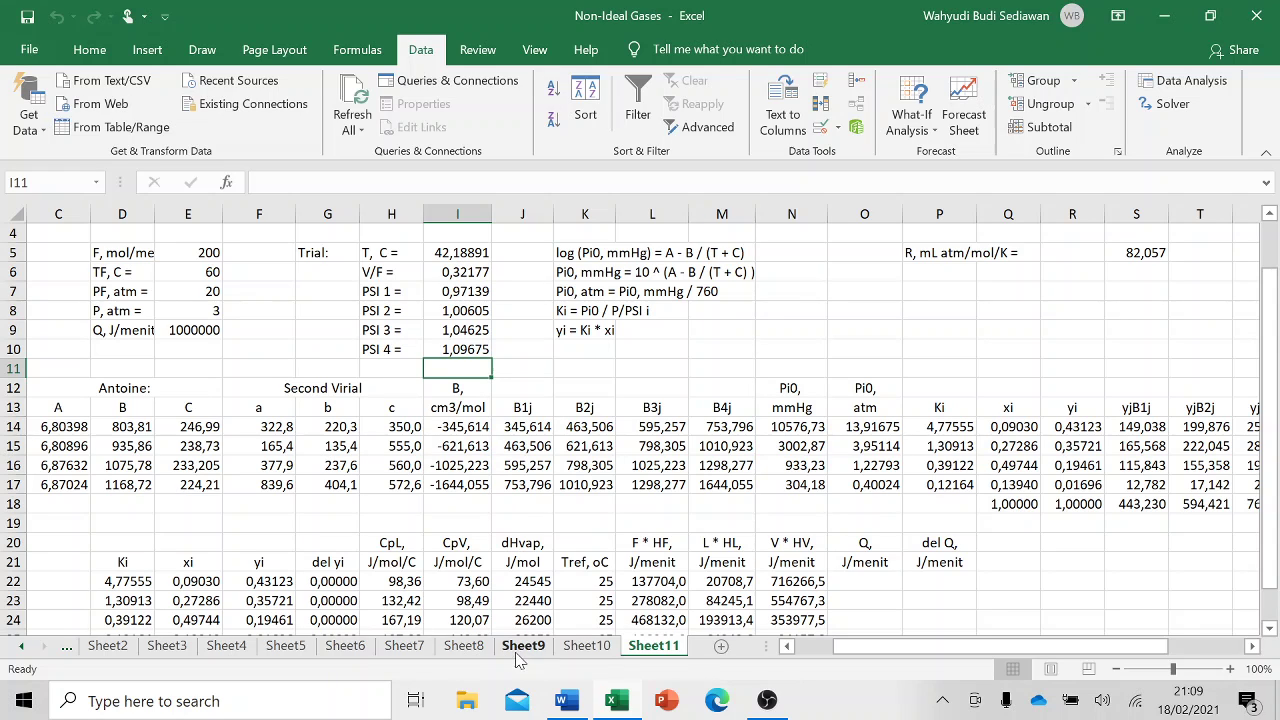
click(455, 647)
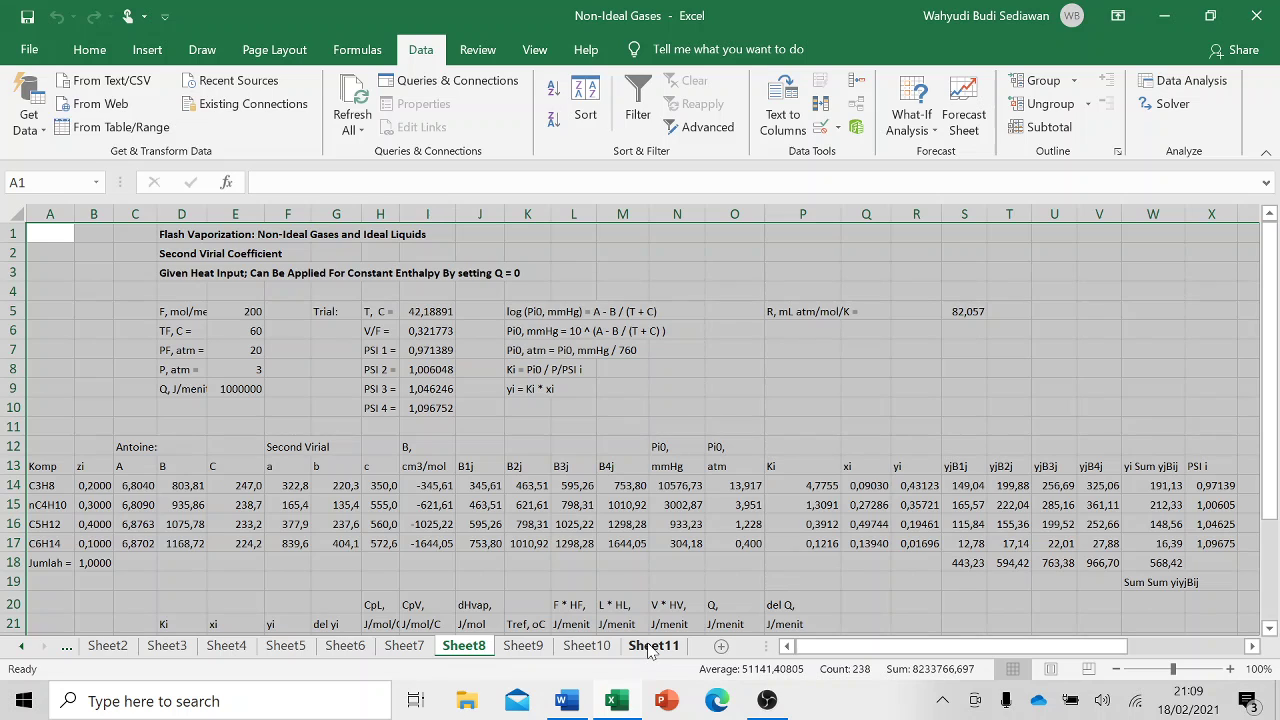
click(652, 645)
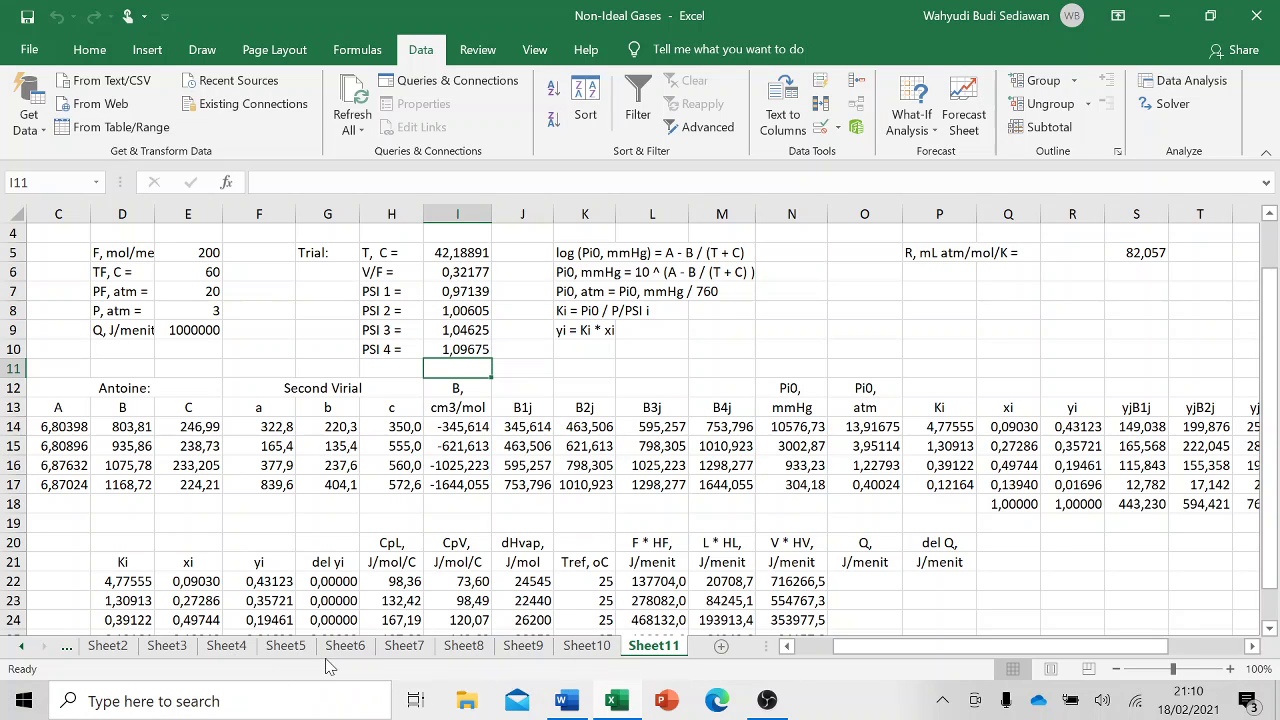
click(452, 652)
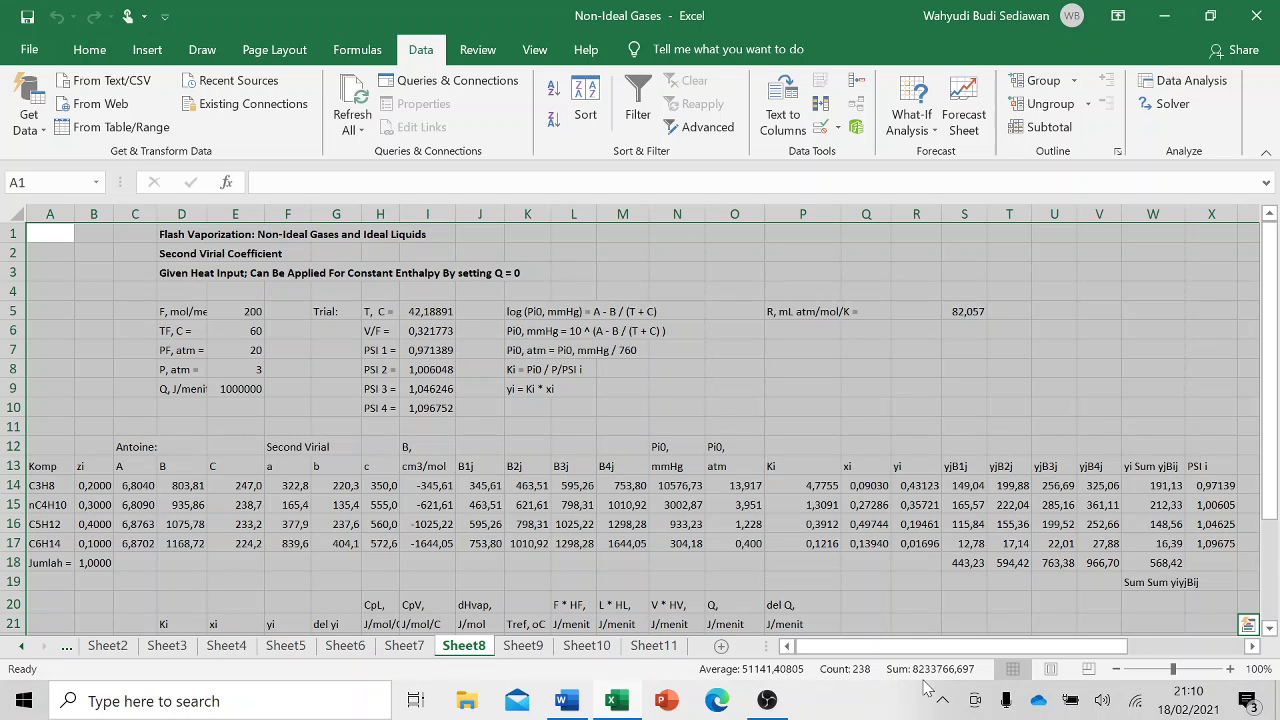
click(651, 645)
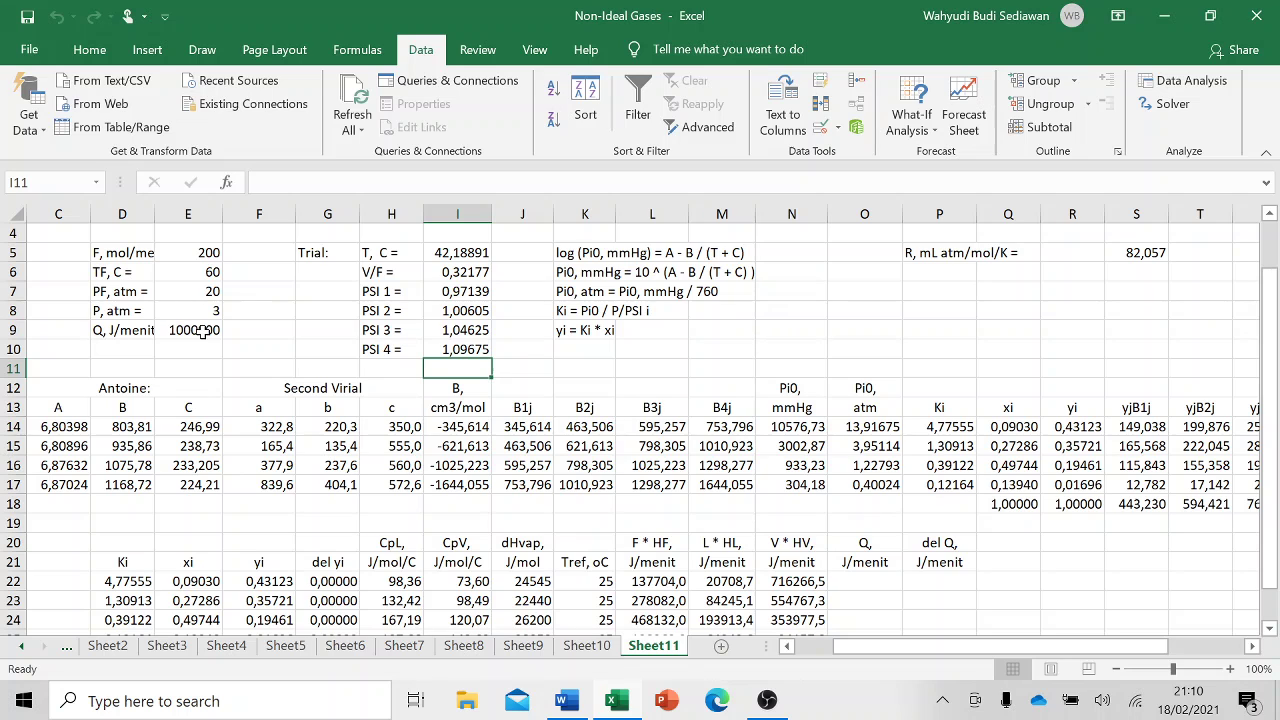
scroll(828, 450, down, 2)
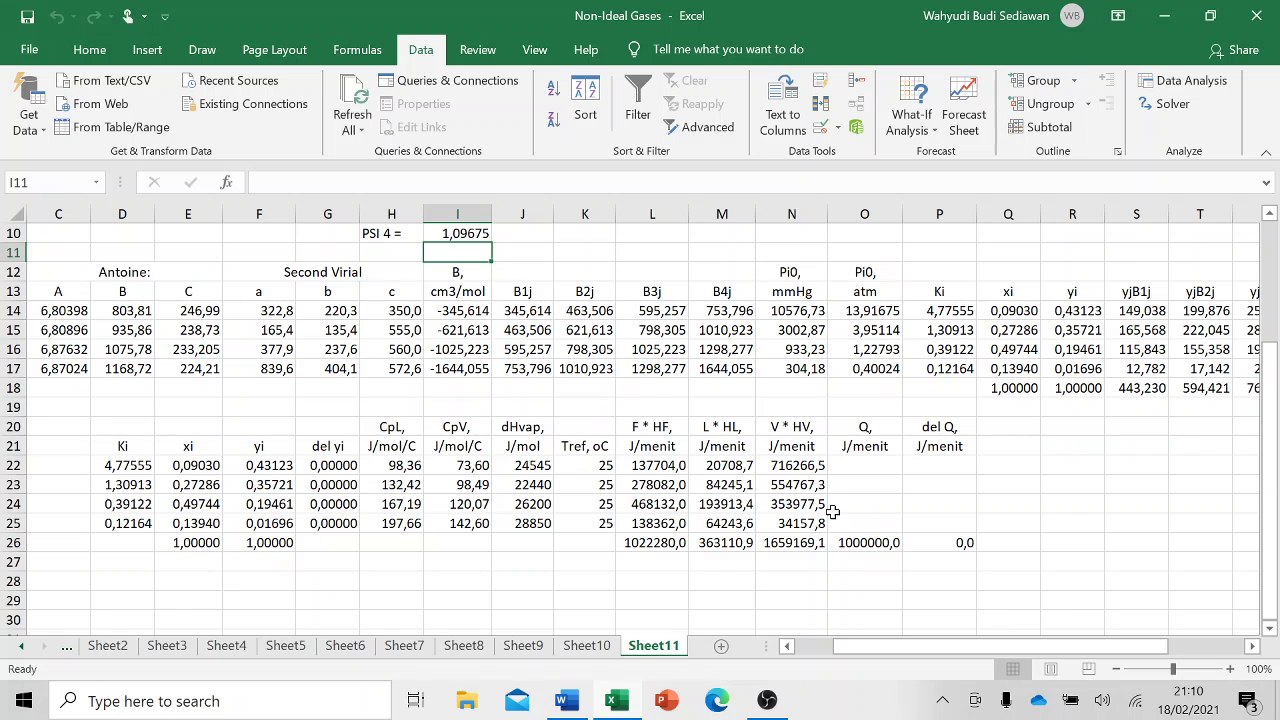
scroll(765, 460, up, 3)
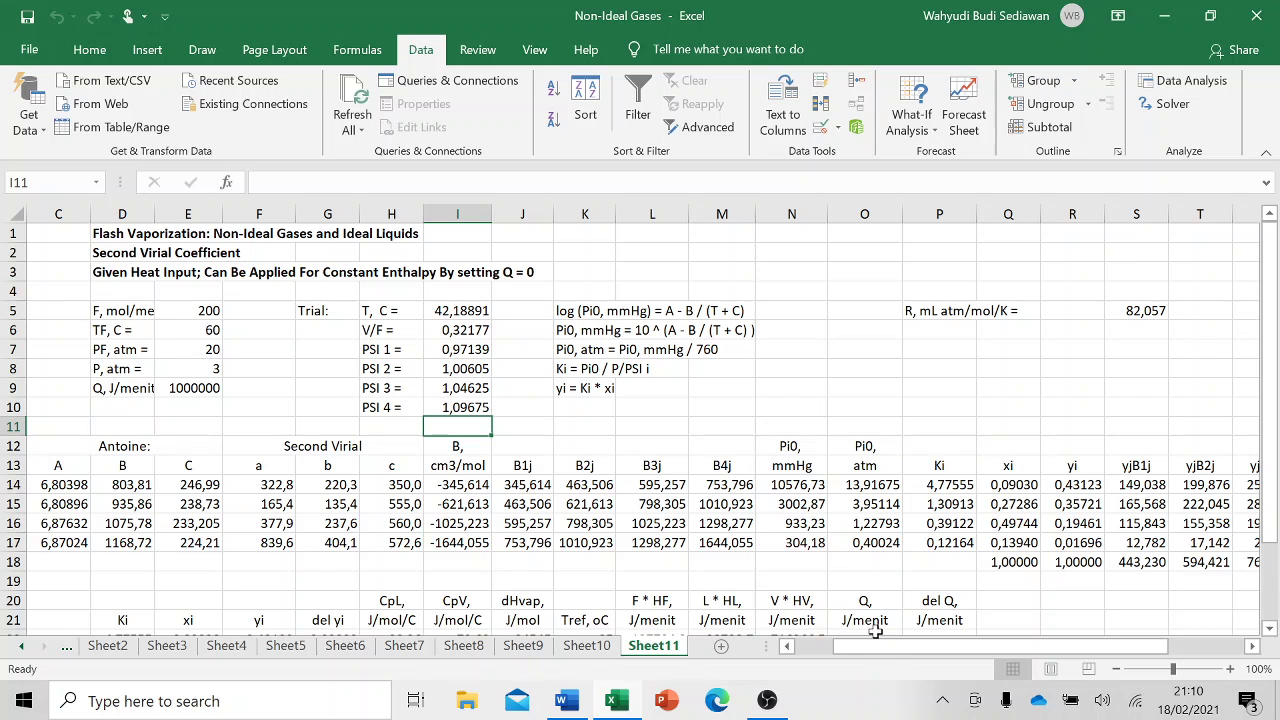
drag(876, 645, 745, 662)
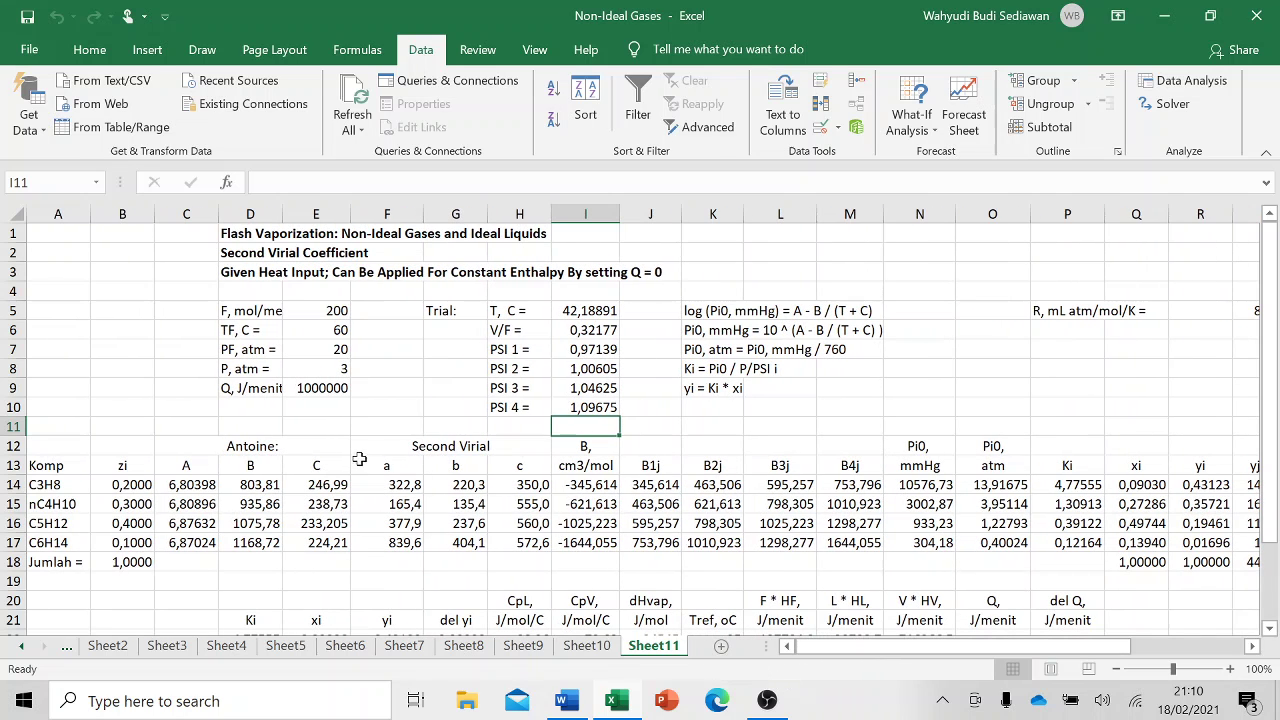
- Run Solver again from the solved values with the same objective and constraints, and keep the solution
click(1165, 105)
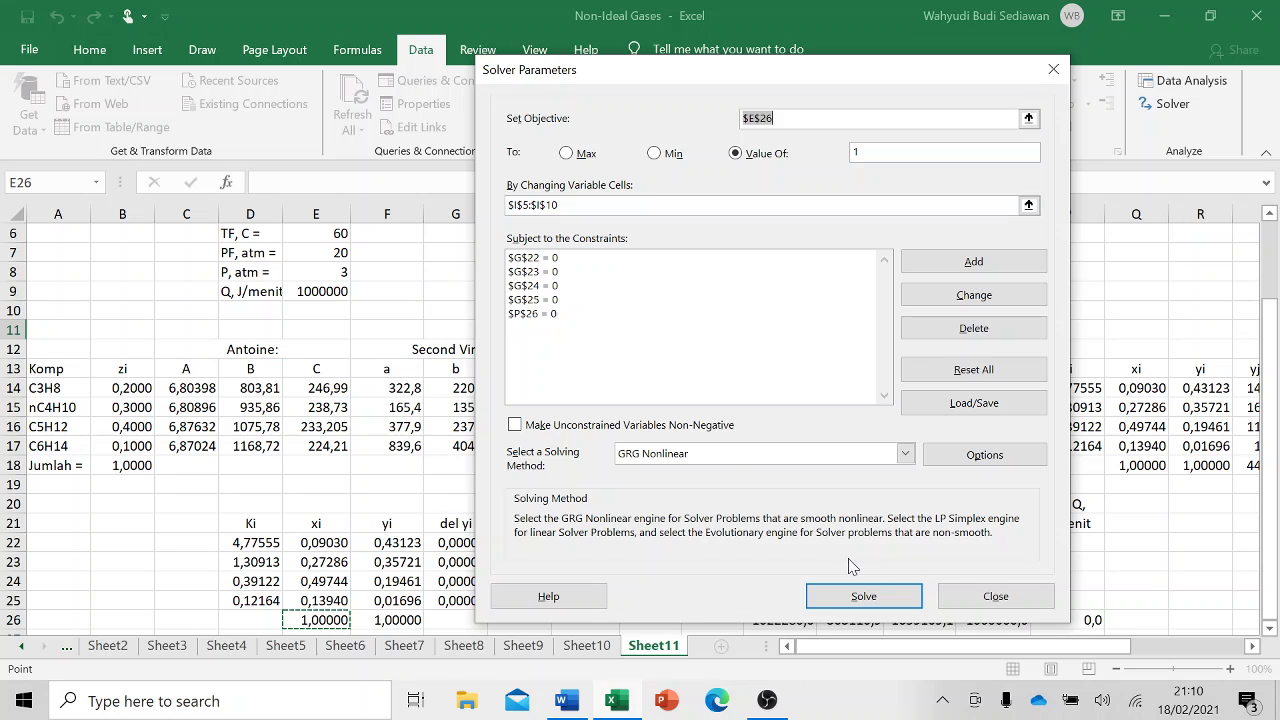
click(884, 596)
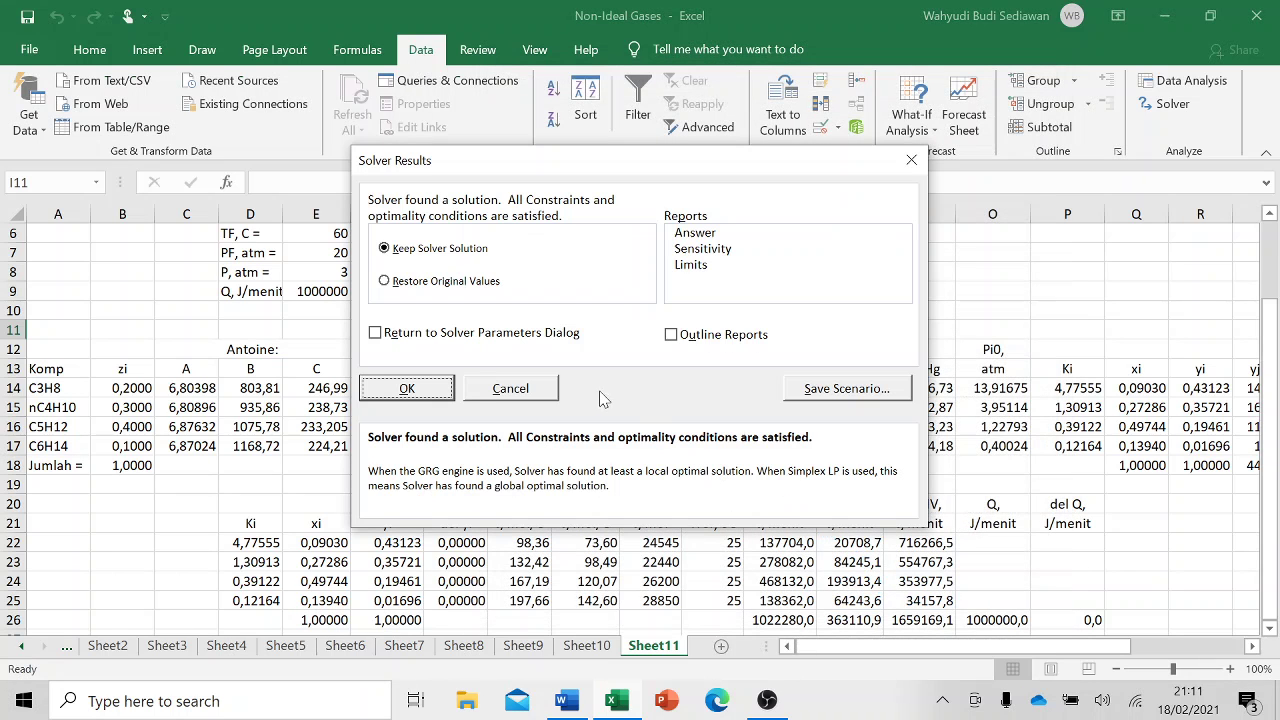
click(438, 393)
scroll(475, 350, up, 2)
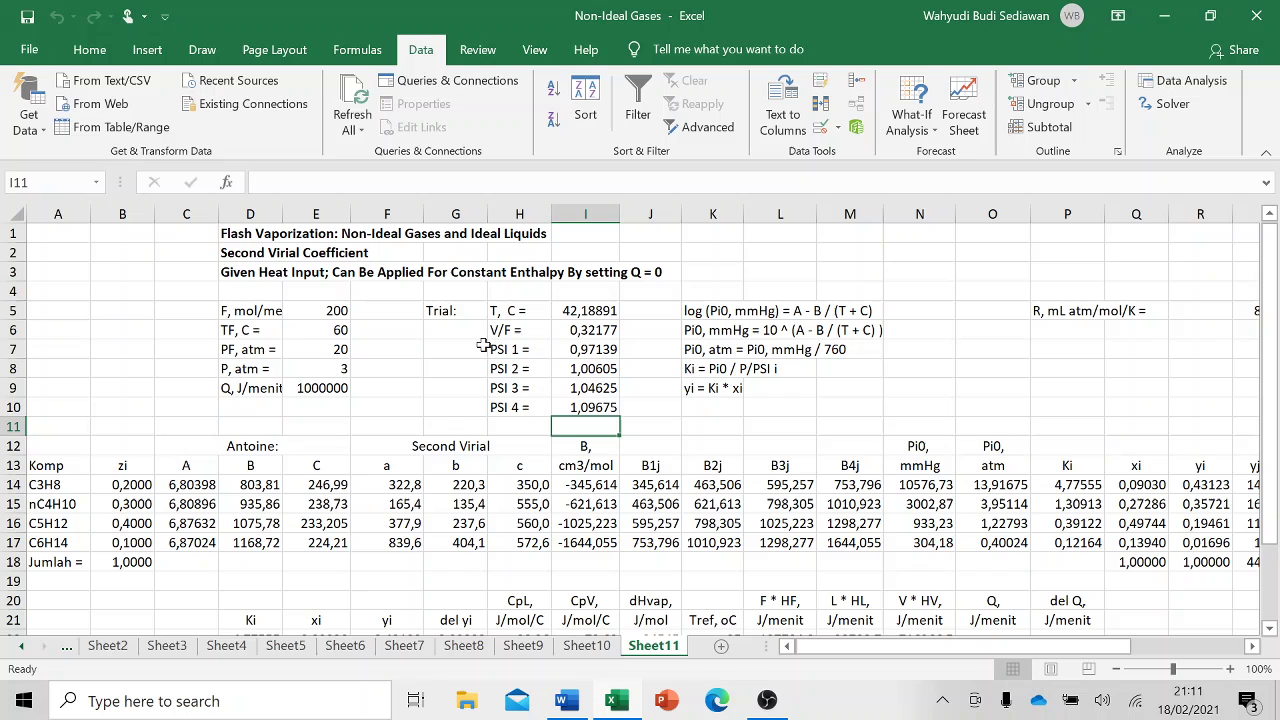
- Set the trial values in Sheet11 to 36 for T and 0,34 for V/F as new starting guesses
click(596, 310)
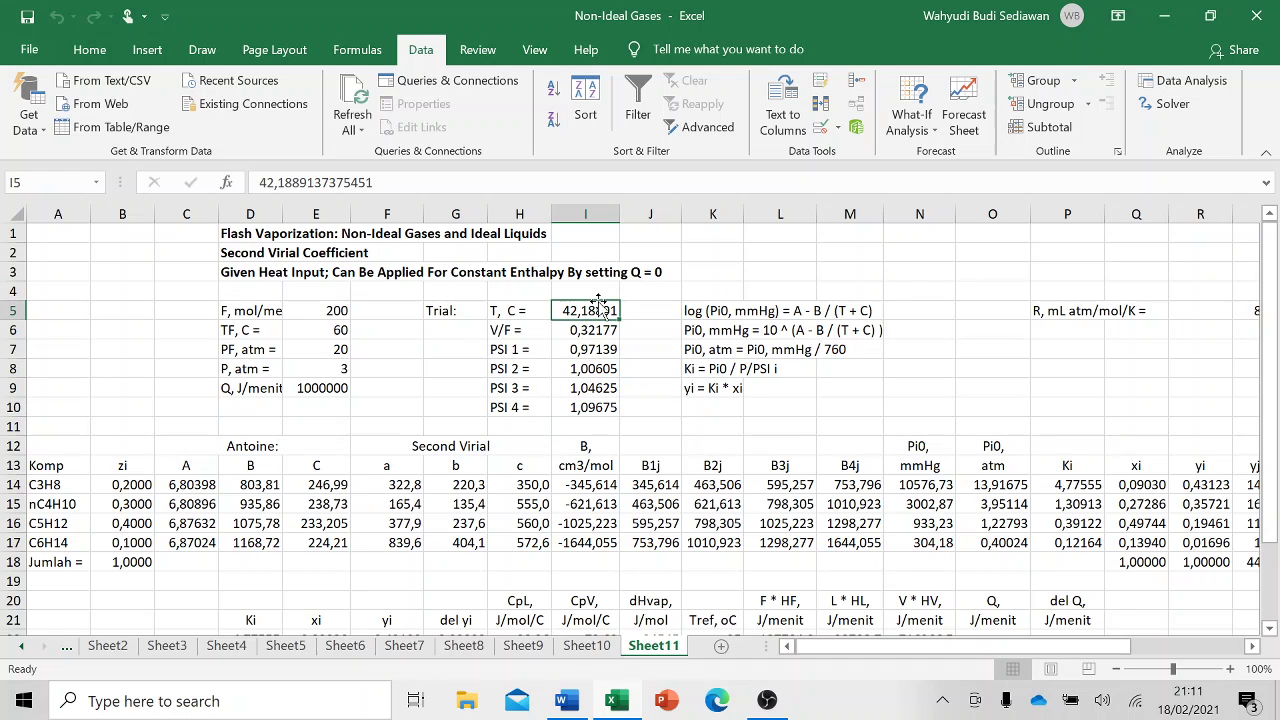
text(36)
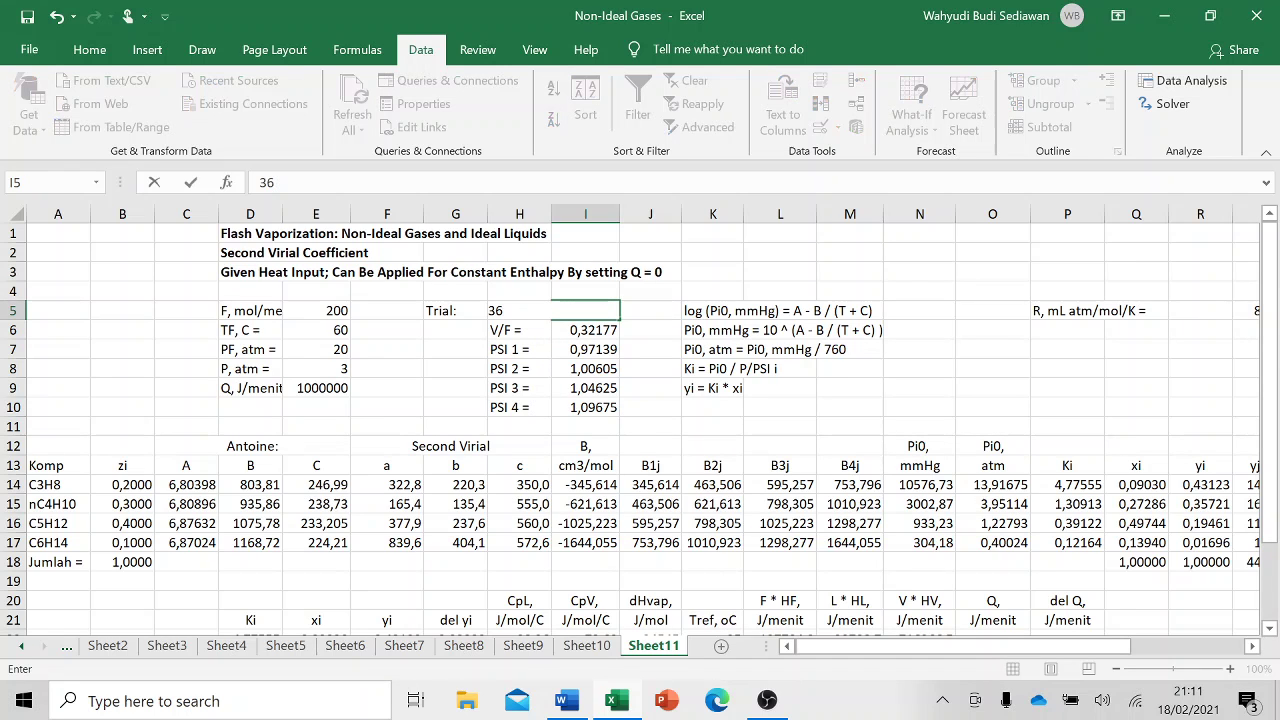
key(Return)
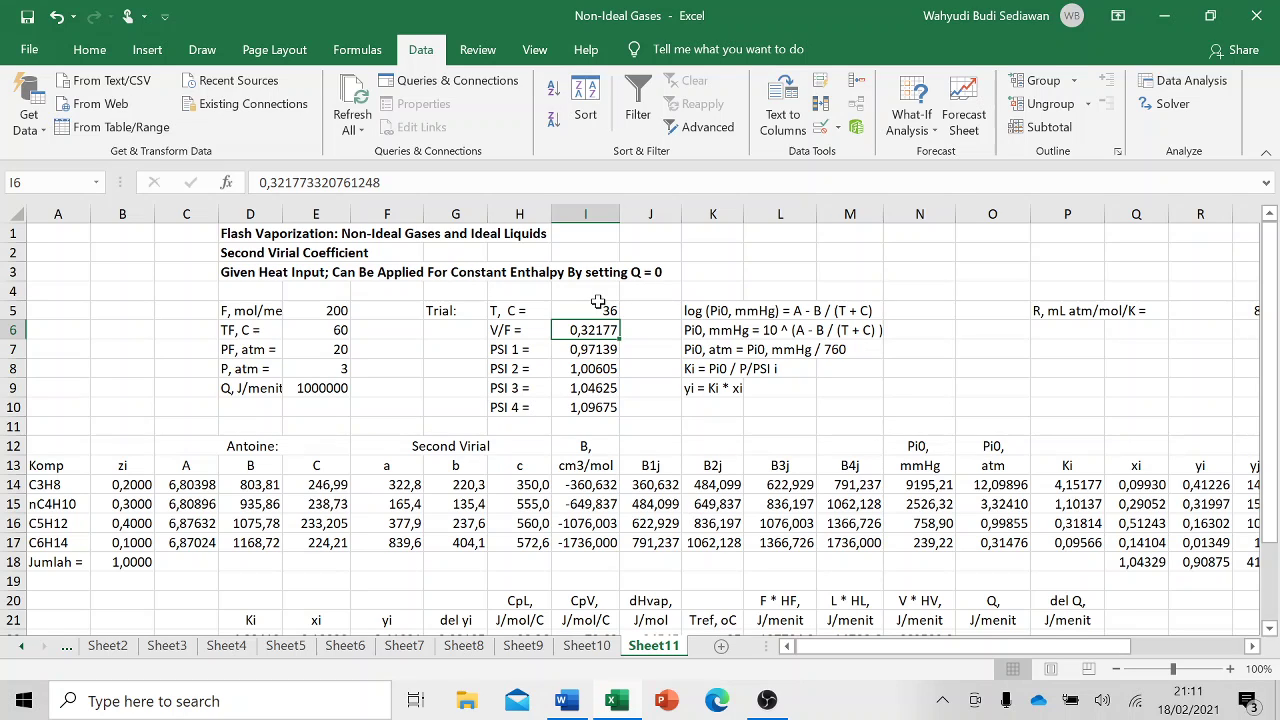
text(0,34)
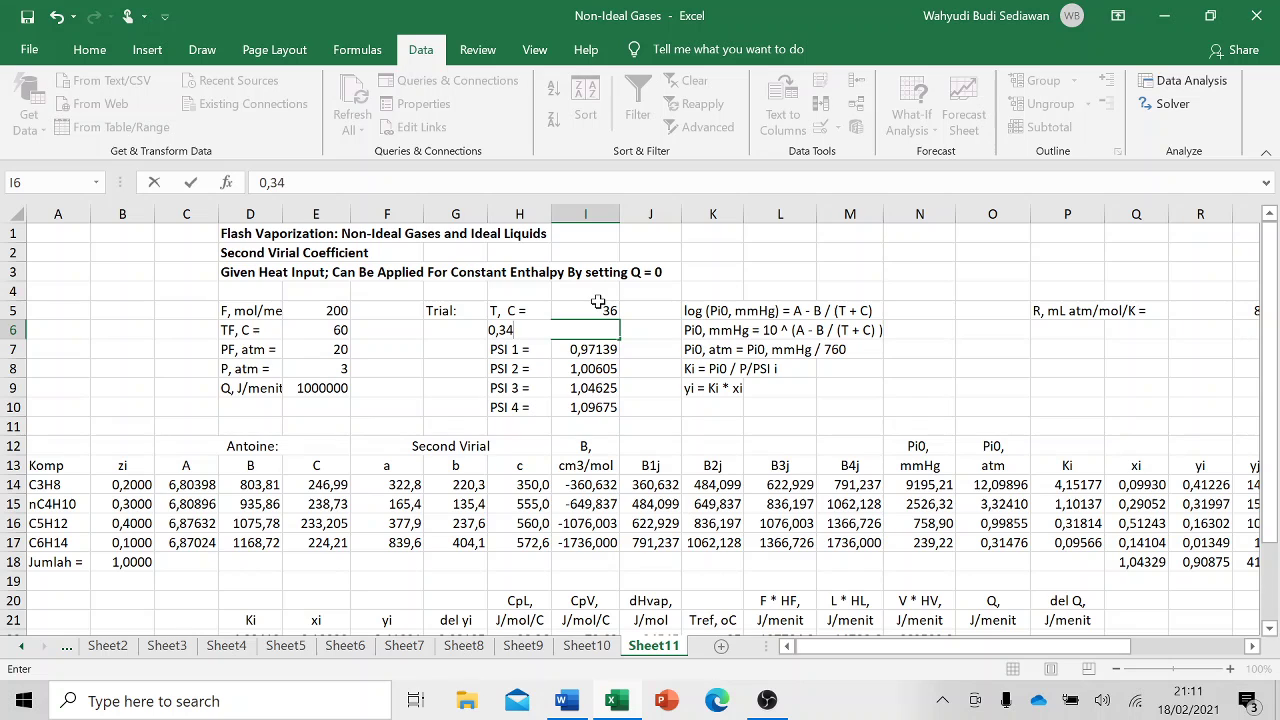
key(Return)
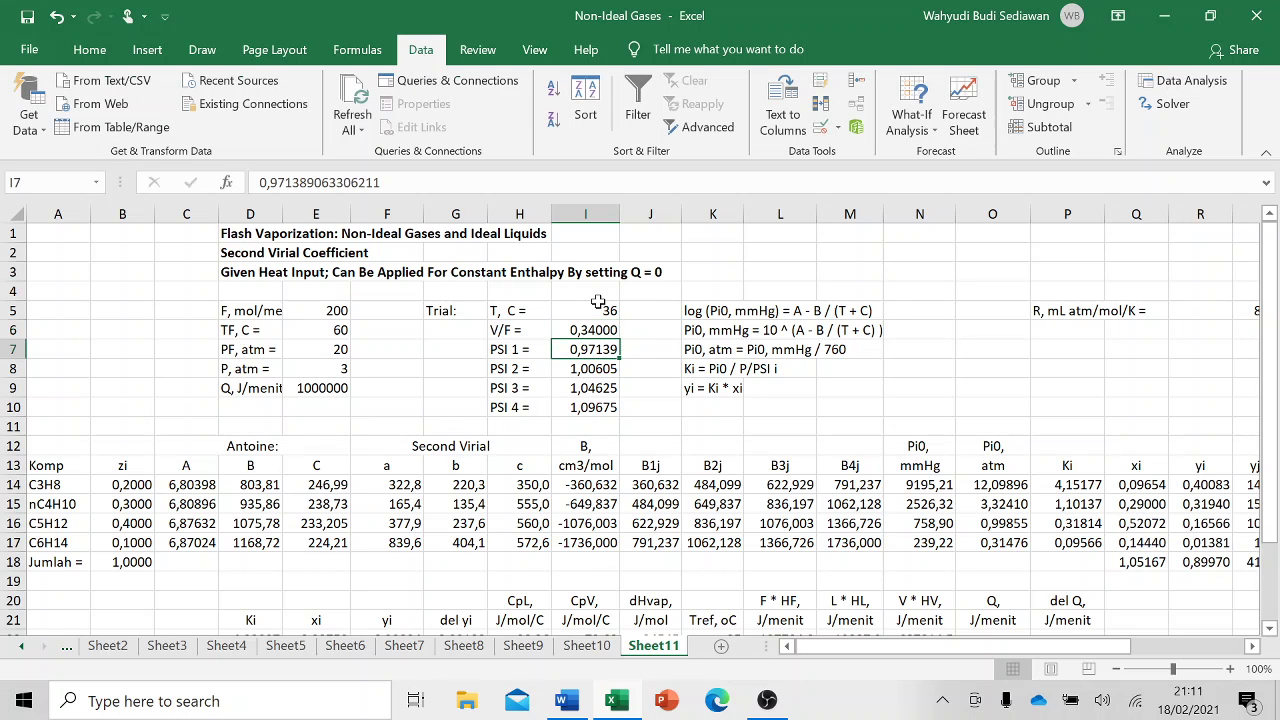
- Run Solver from the new starting guesses with the existing objective and constraints, keep the solution, and review the trial values
click(1165, 104)
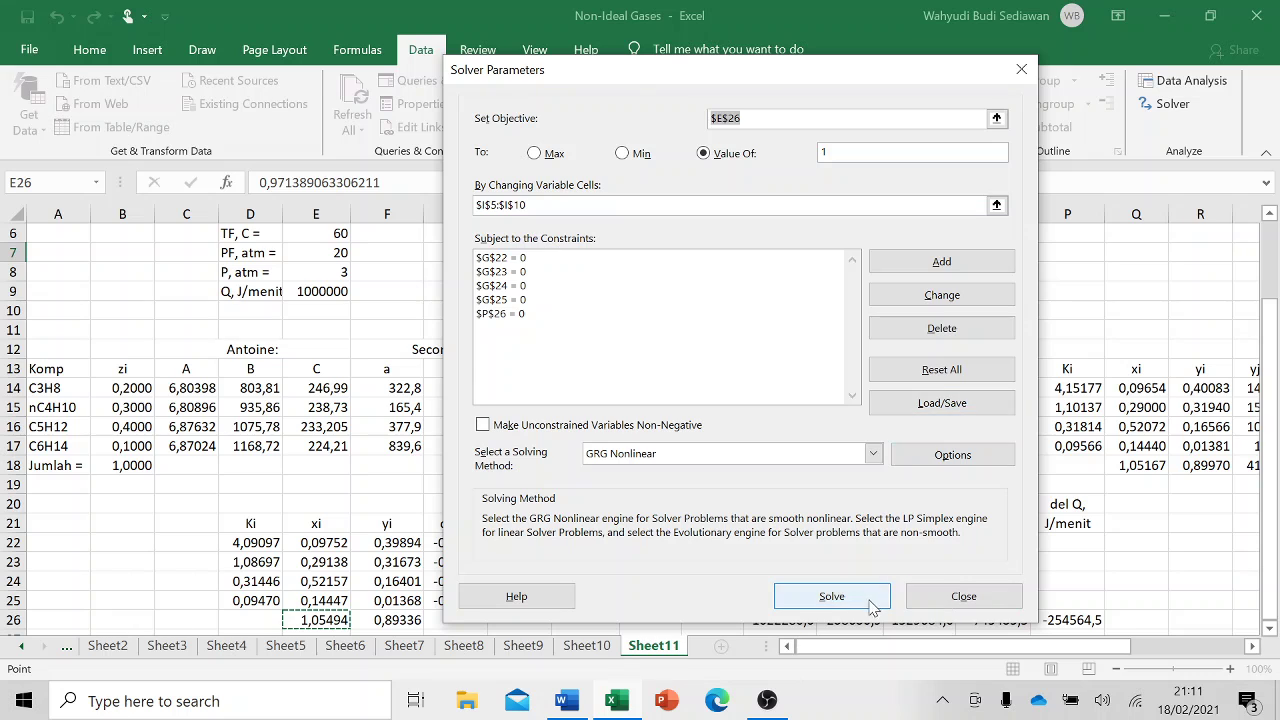
click(832, 597)
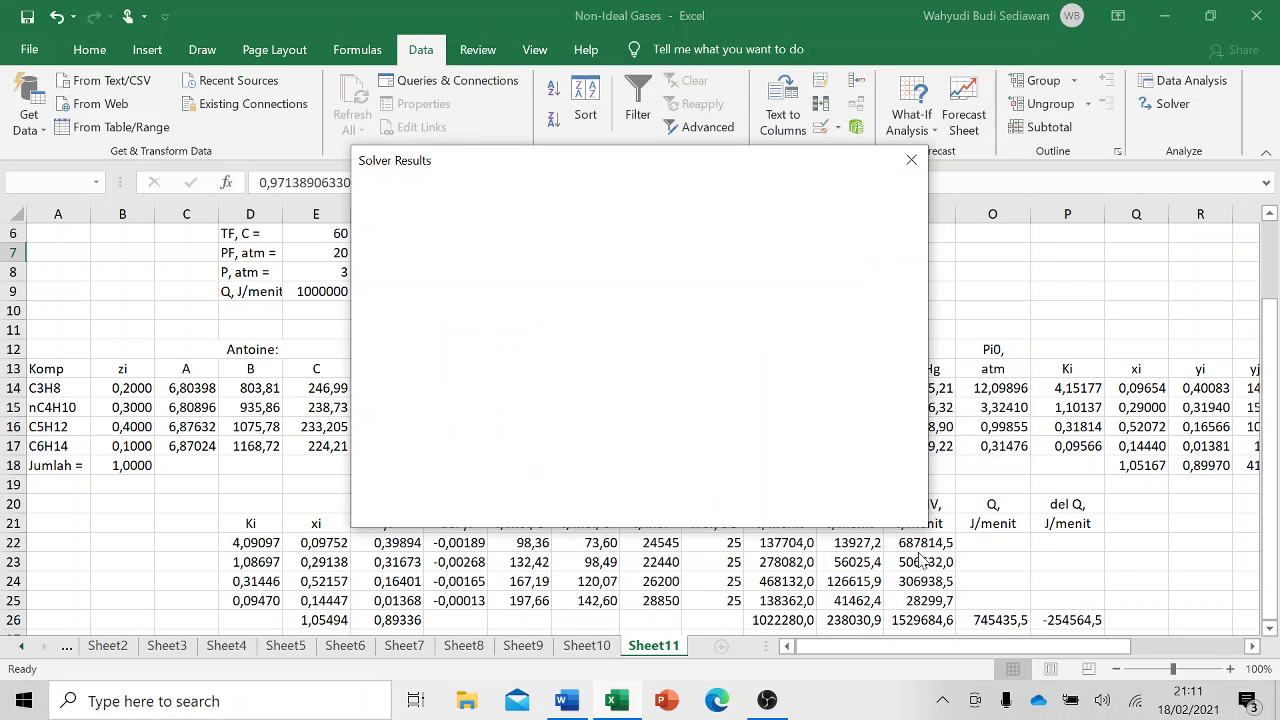
click(432, 392)
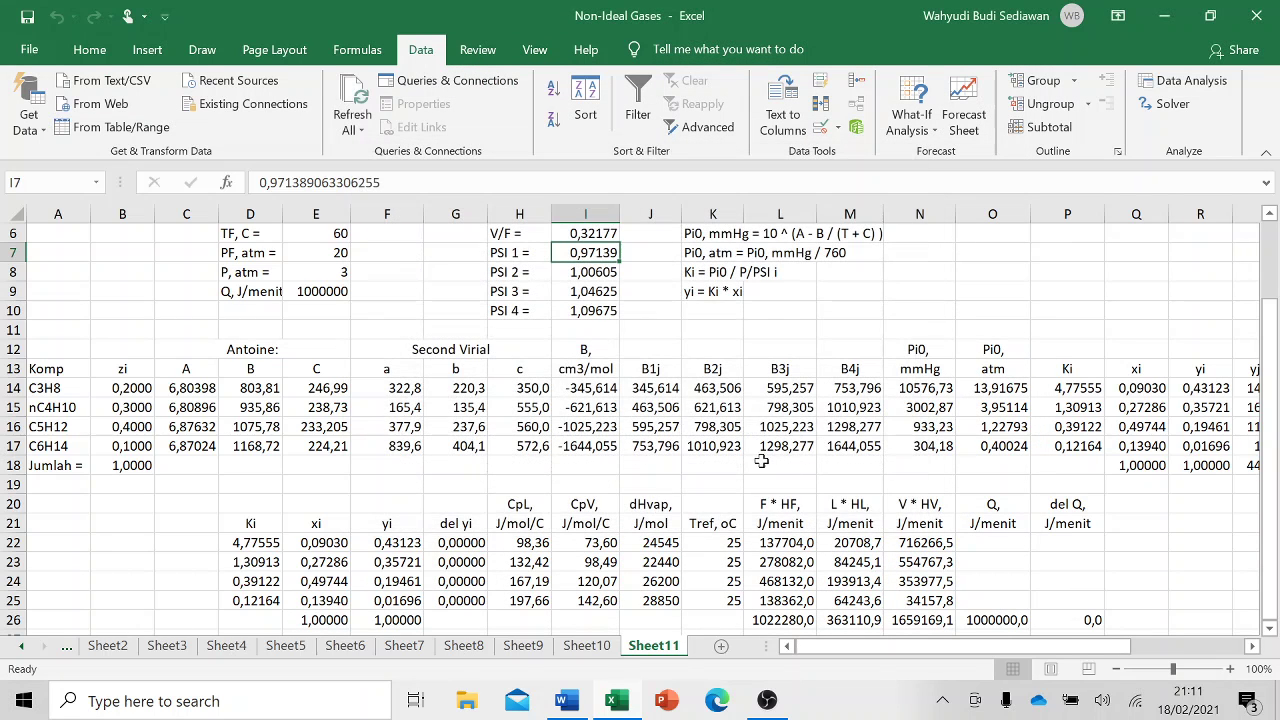
scroll(705, 448, up, 1)
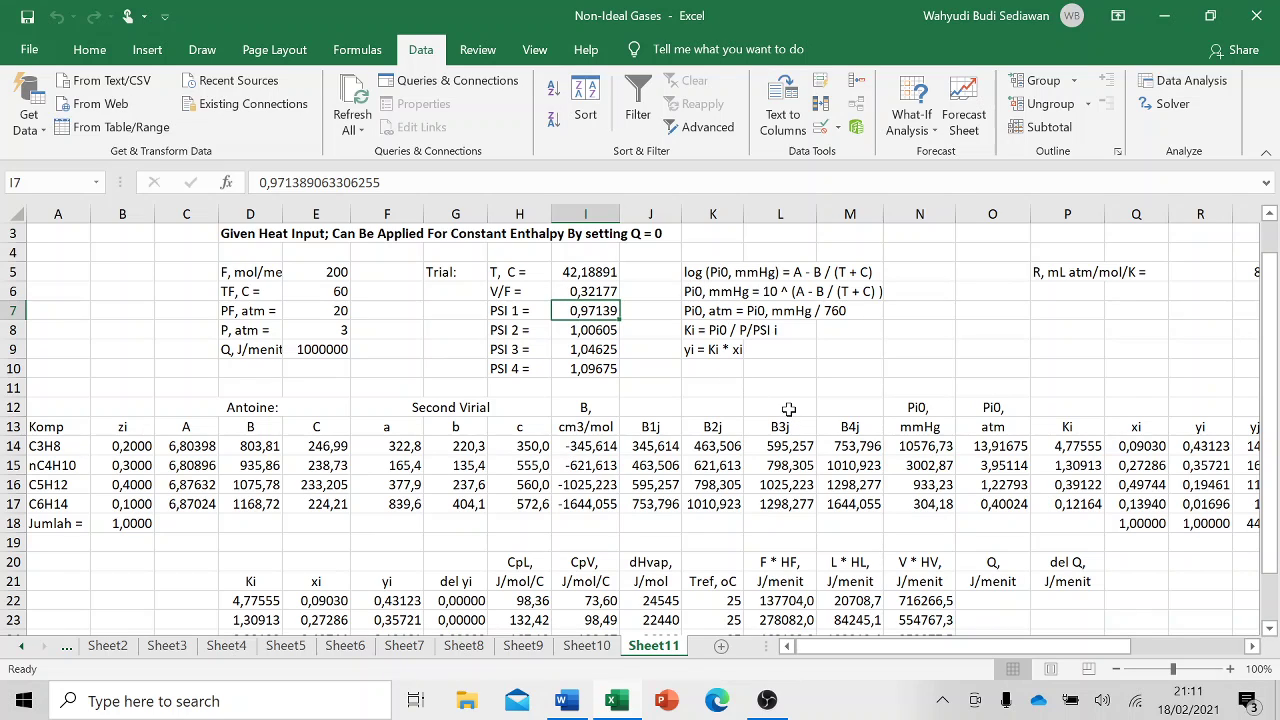
- Save the Non-Ideal Gases workbook and switch to OBS
click(27, 19)
click(767, 701)
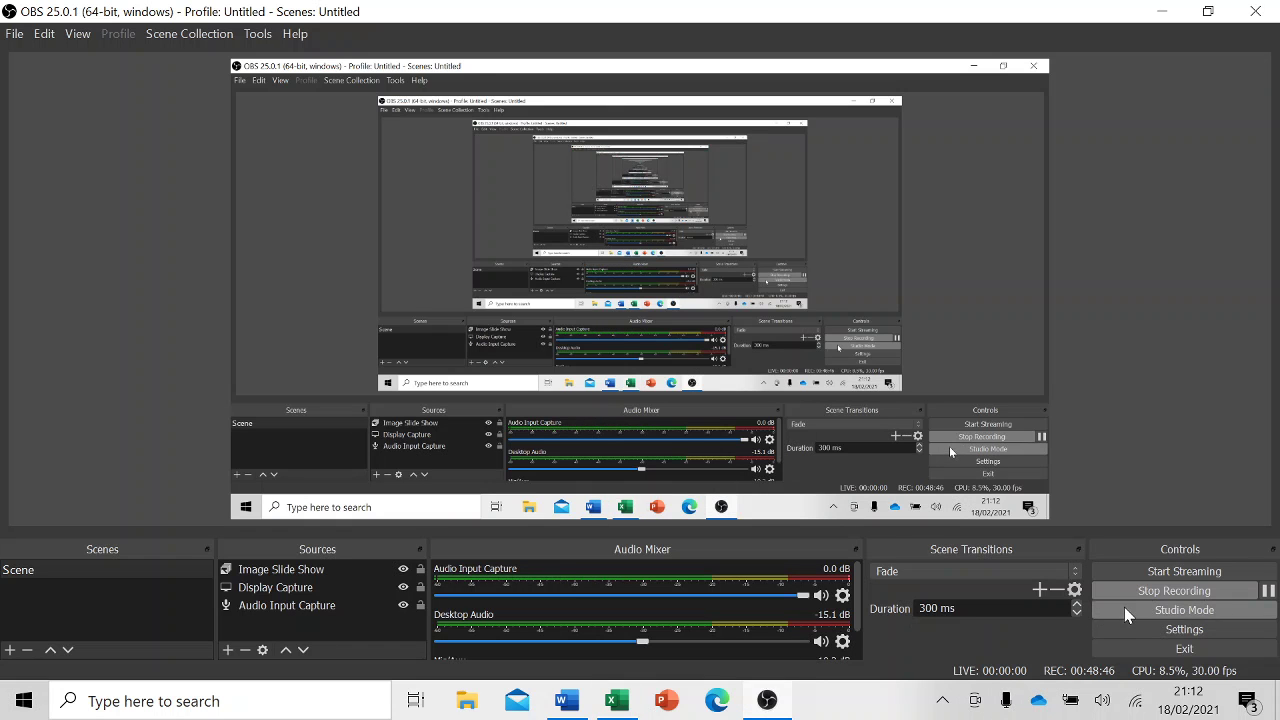